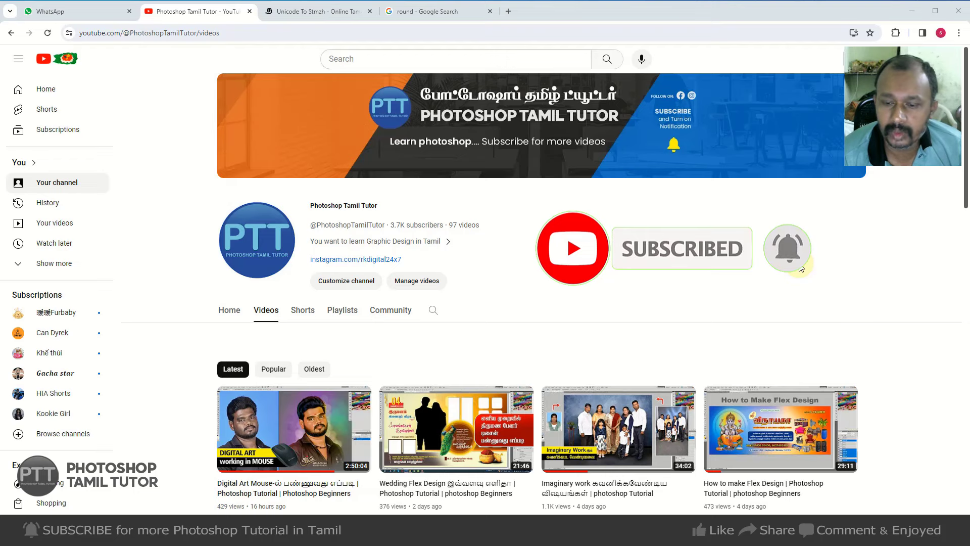
# Scroll through the tutorial channel's uploaded videos in Chrome.
pyautogui.scroll(-2, 808, 283)
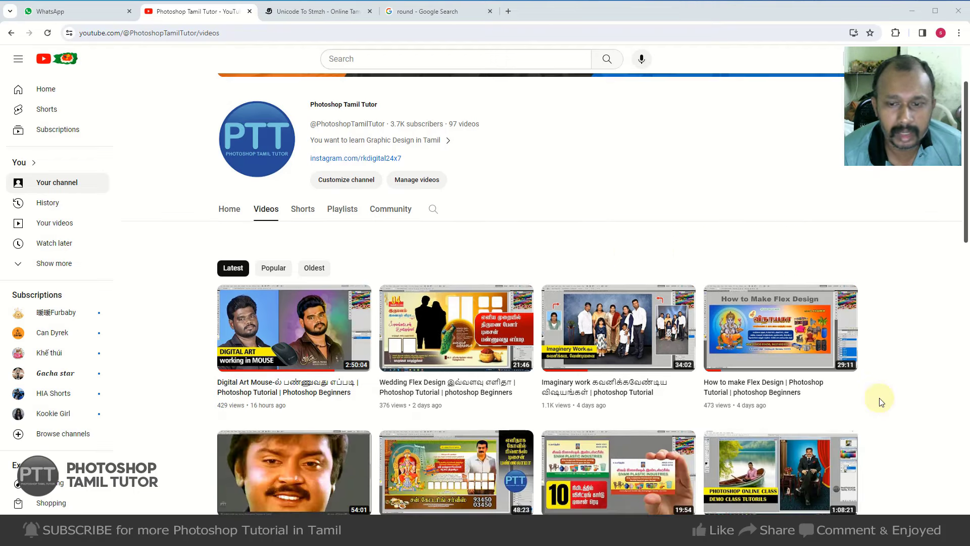
pyautogui.scroll(-4, 879, 402)
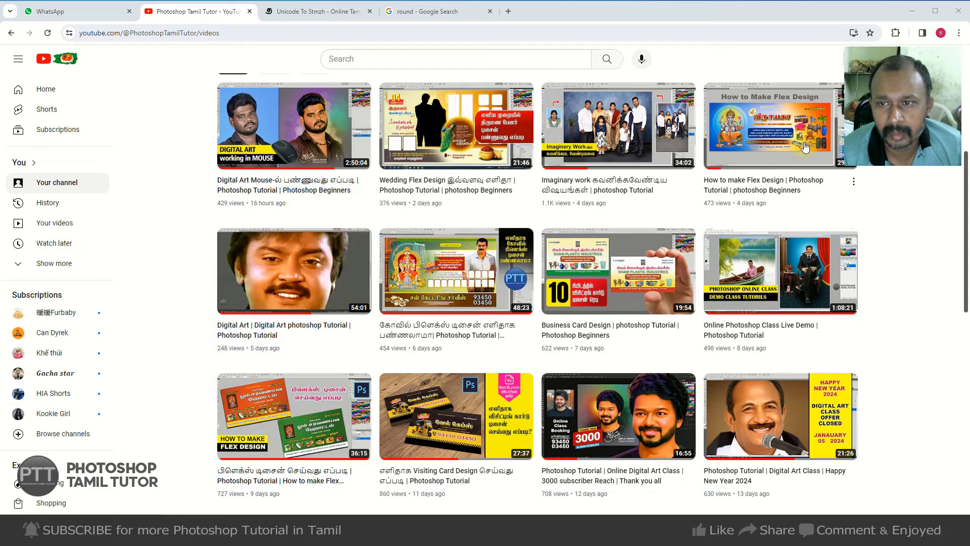
pyautogui.moveTo(456, 470)
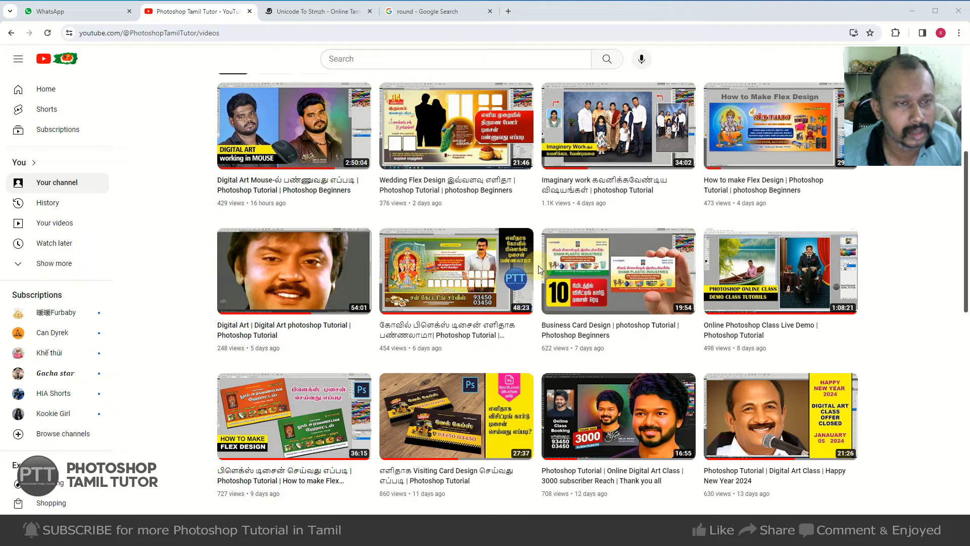
pyautogui.moveTo(456, 271)
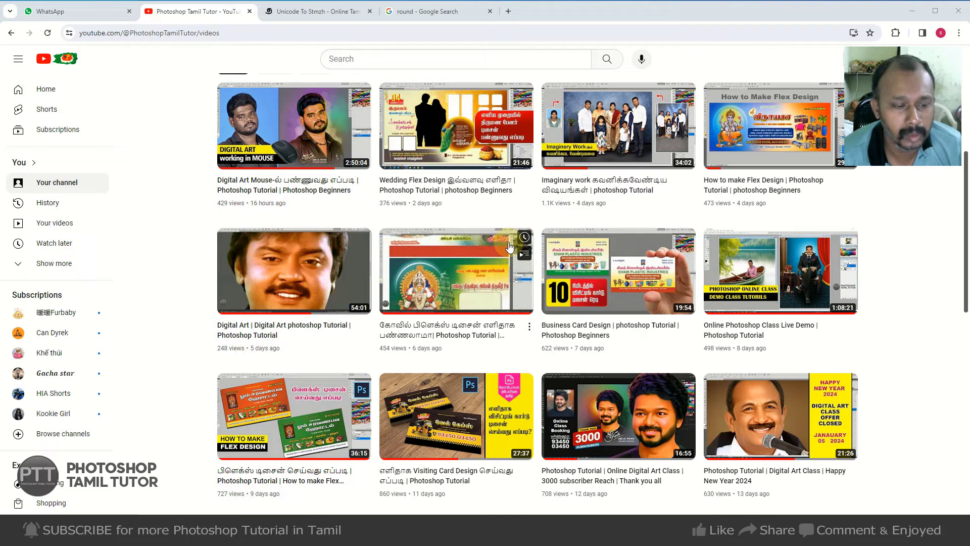
pyautogui.scroll(3, 353, 328)
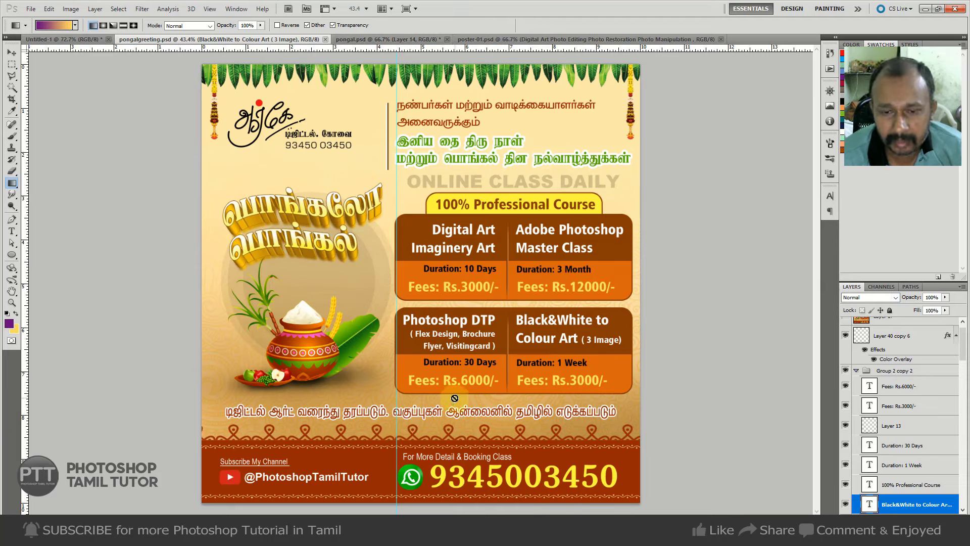
# Look over pongal.psd and poster-01.psd, ending on the blank Untitled-1 canvas.
pyautogui.press('v')
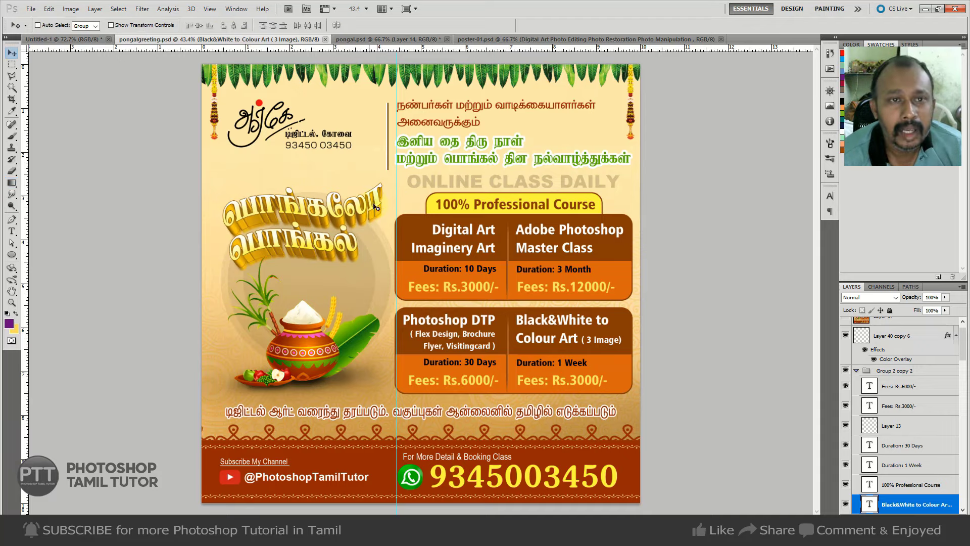
pyautogui.click(371, 40)
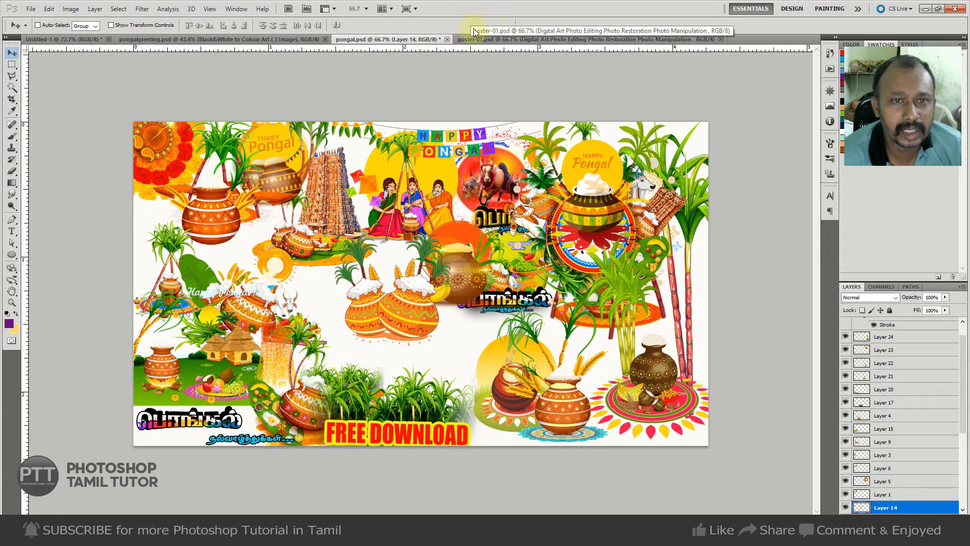
pyautogui.click(488, 41)
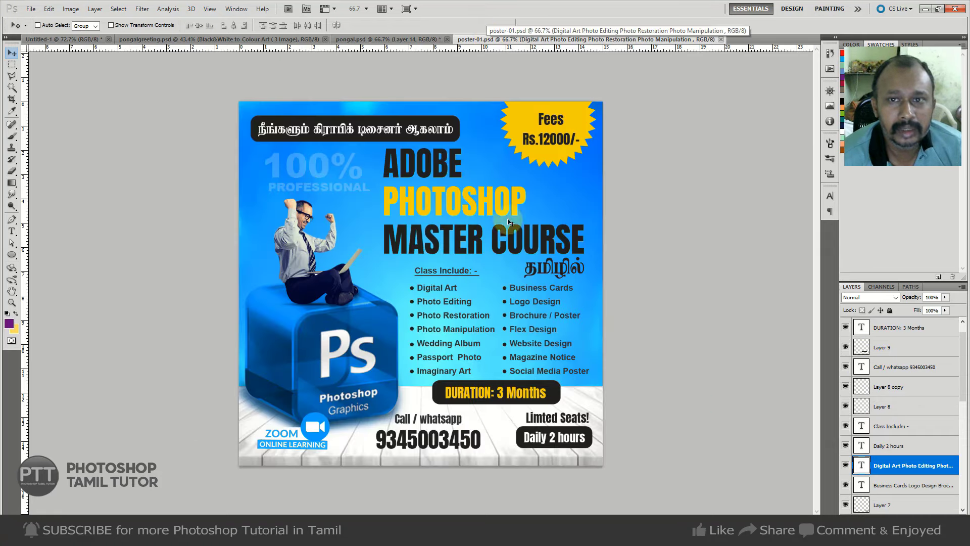
pyautogui.click(49, 40)
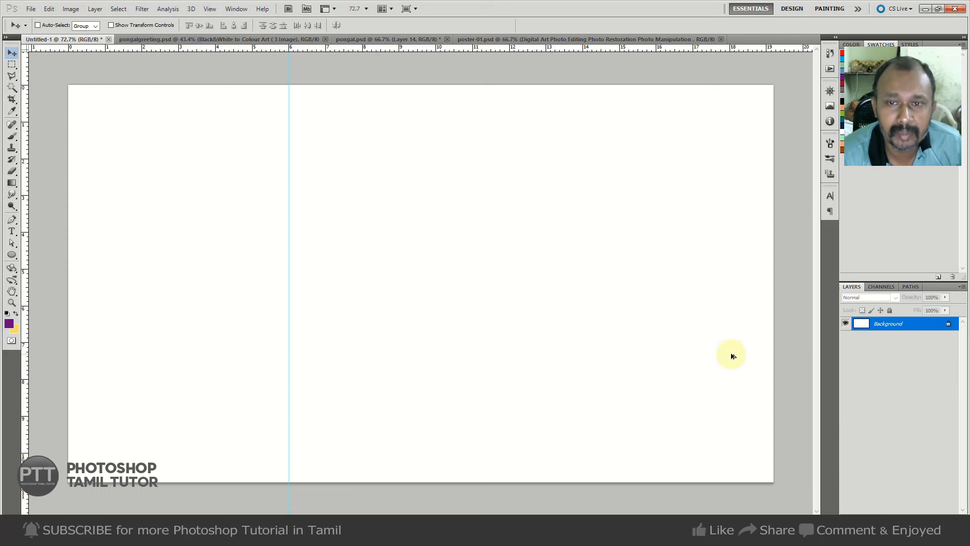
pyautogui.hotkey('ctrl', 'alt', 'i')
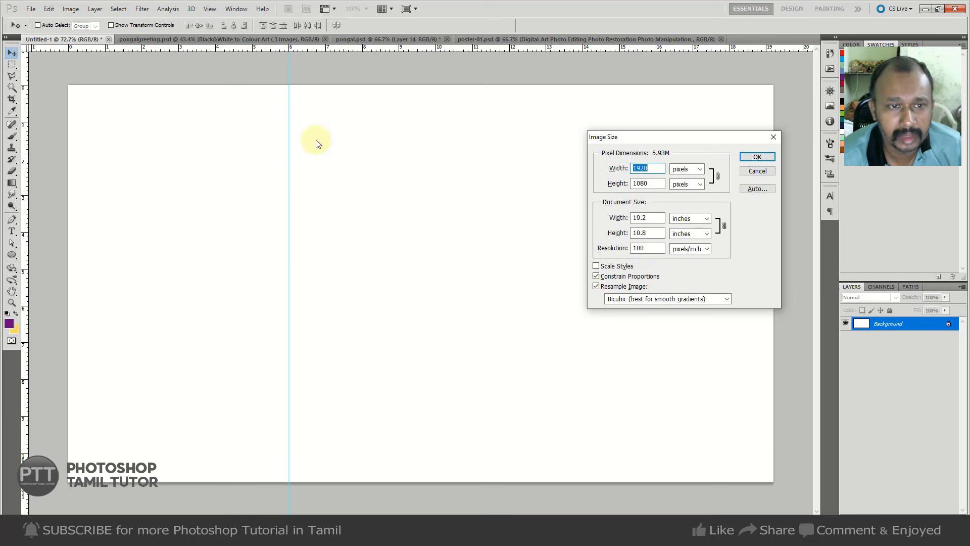
pyautogui.click(758, 171)
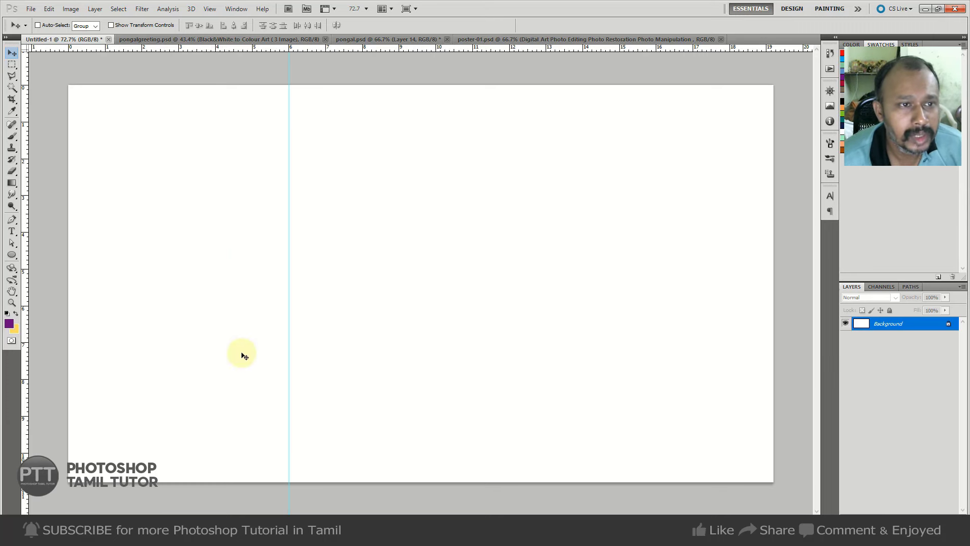
pyautogui.click(338, 160)
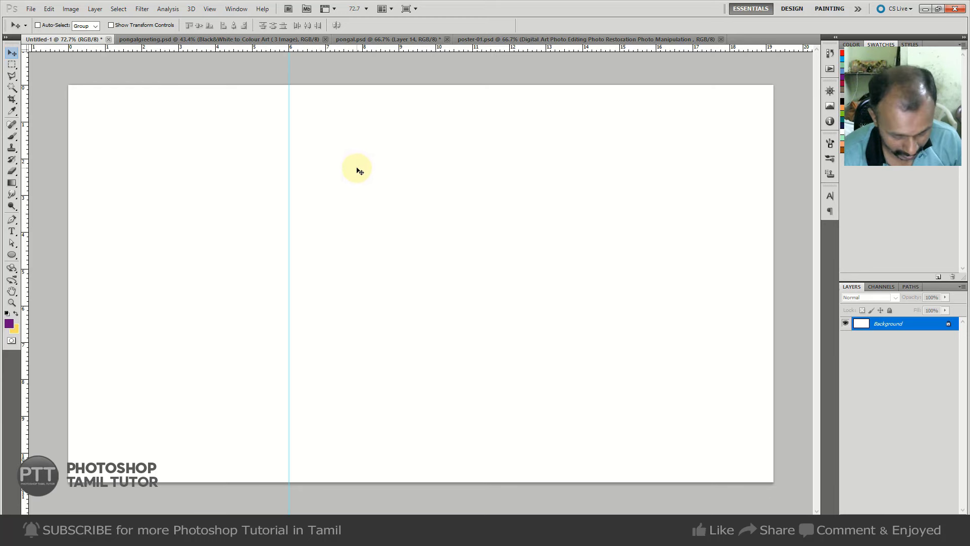
pyautogui.press('m')
# Fill the area right of the guide with purple on a new layer.
pyautogui.moveTo(290, 83); pyautogui.dragTo(775, 483)
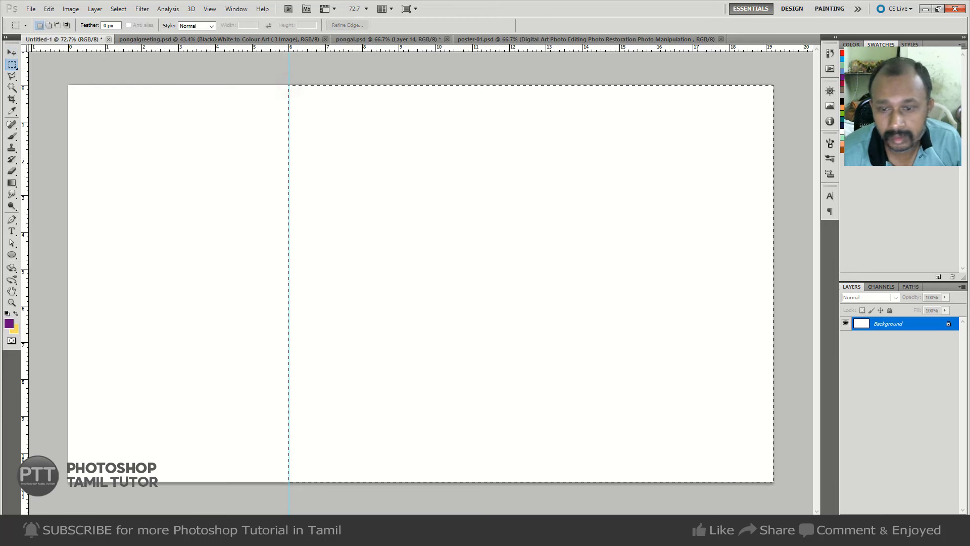
pyautogui.hotkey('alt', 'BackSpace')
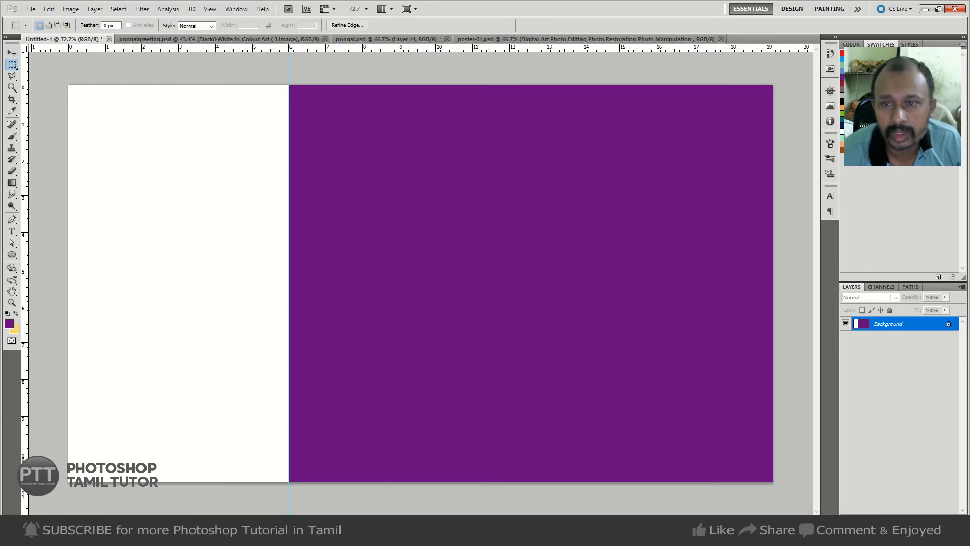
pyautogui.hotkey('ctrl', 'd')
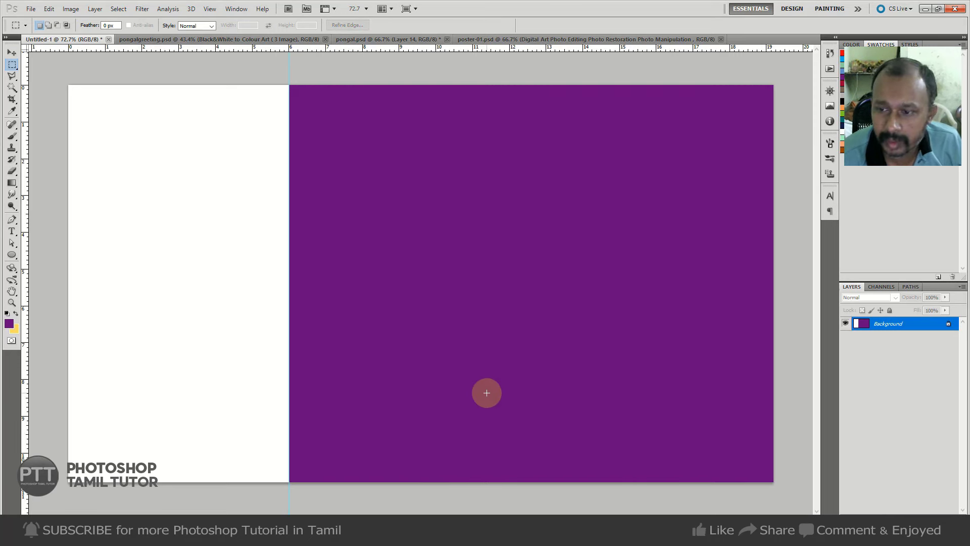
pyautogui.hotkey('ctrl', 'alt', 'z')
pyautogui.hotkey('ctrl', 'alt', 'z')
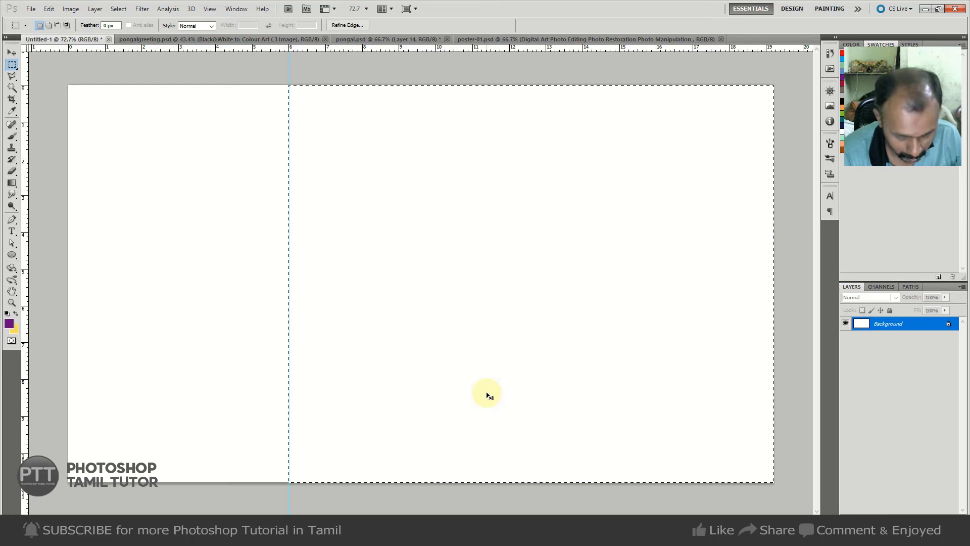
pyautogui.hotkey('ctrl', 'shift', 'n')
pyautogui.press('Return')
pyautogui.hotkey('alt', 'BackSpace')
pyautogui.hotkey('ctrl', 'd')
pyautogui.press('v')
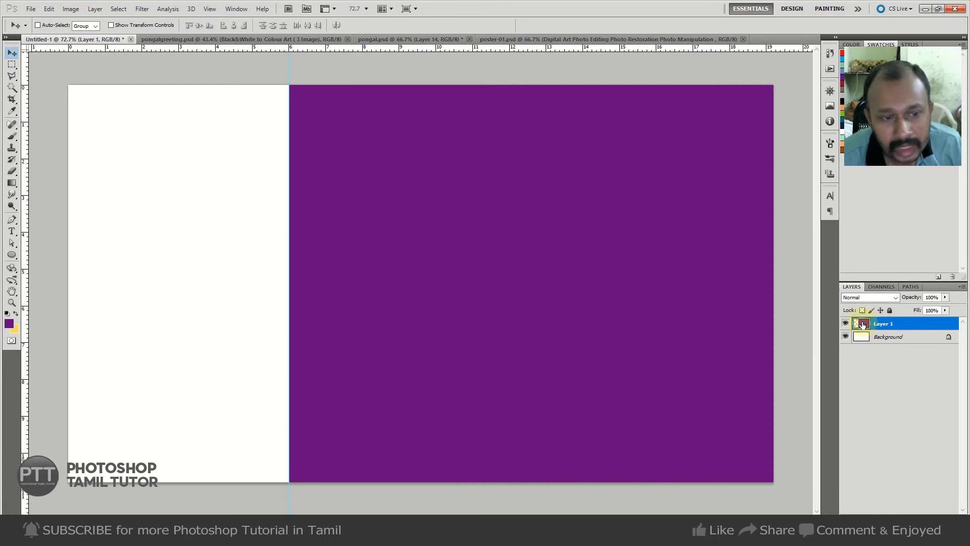
# Select the white left panel up to the guide and add an empty layer for it.
pyautogui.rightClick(246, 282)
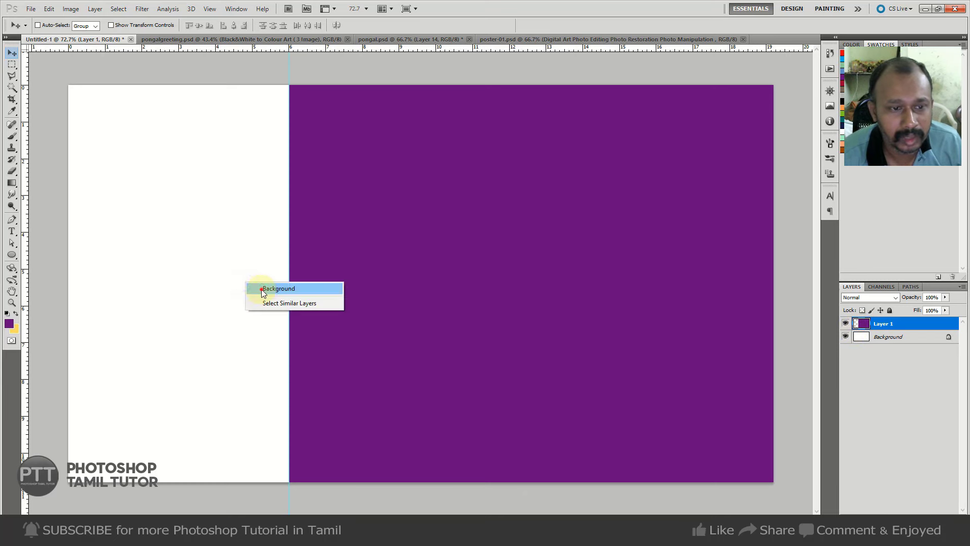
pyautogui.click(279, 289)
pyautogui.press('m')
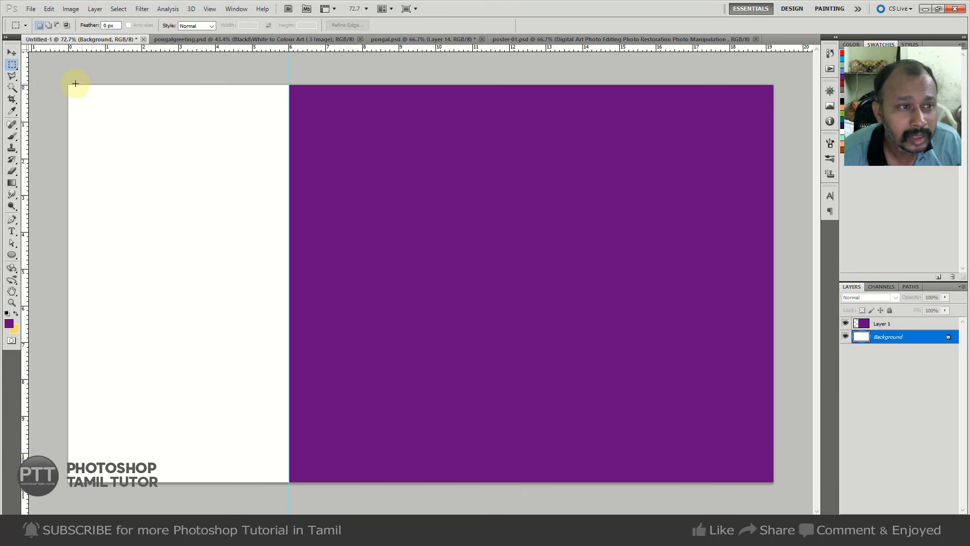
pyautogui.moveTo(69, 84); pyautogui.dragTo(290, 483)
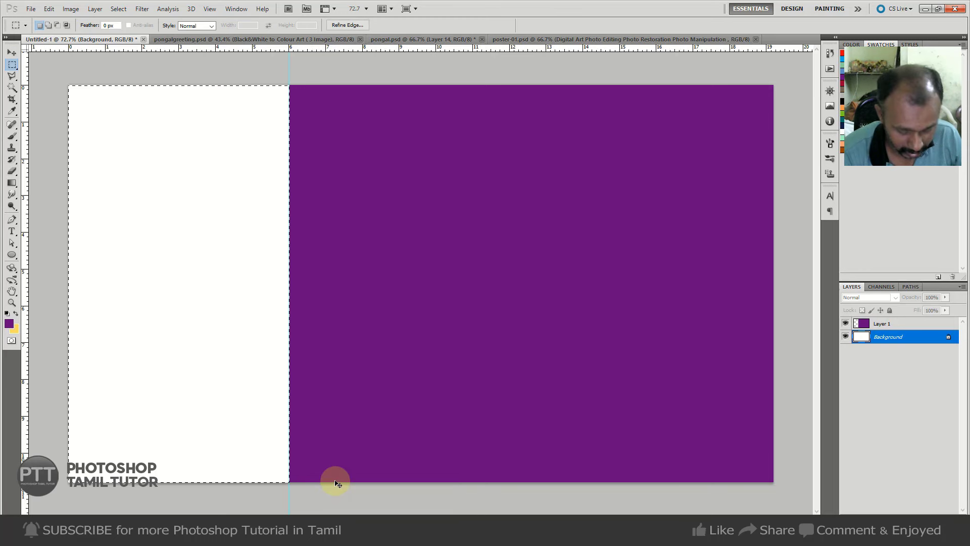
pyautogui.hotkey('ctrl', 'shift', 'n')
pyautogui.press('Return')
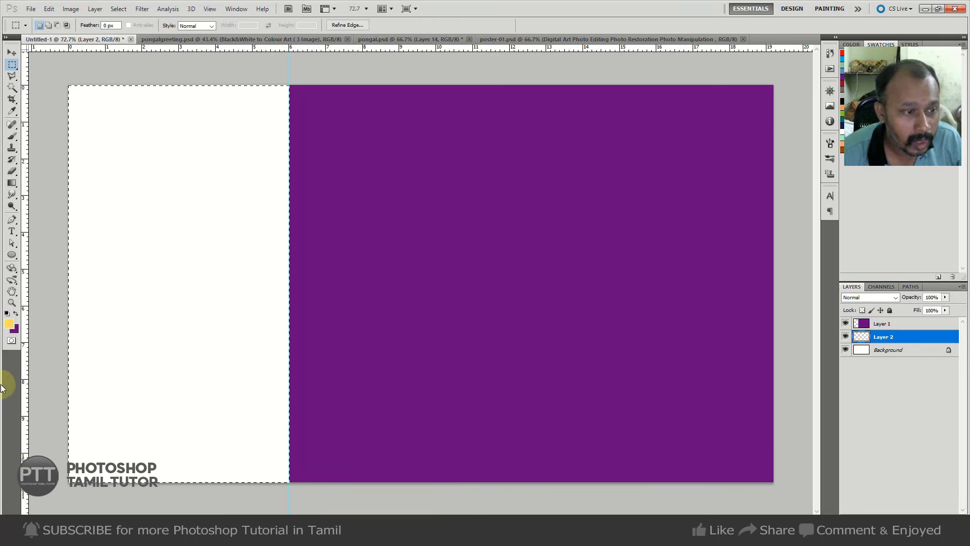
# Set the background colour to a bright orange.
pyautogui.click(15, 329)
pyautogui.moveTo(585, 350); pyautogui.dragTo(598, 363)
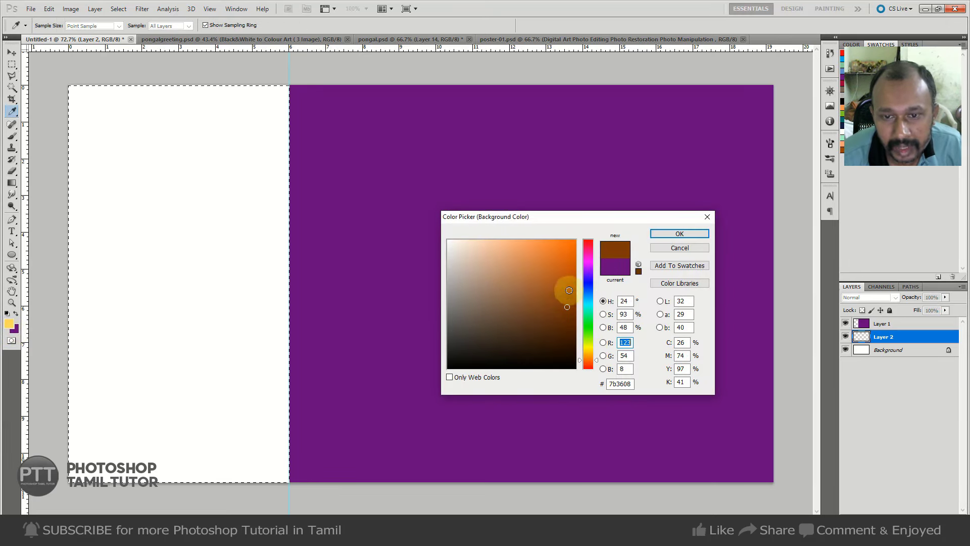
pyautogui.moveTo(596, 362); pyautogui.dragTo(597, 359)
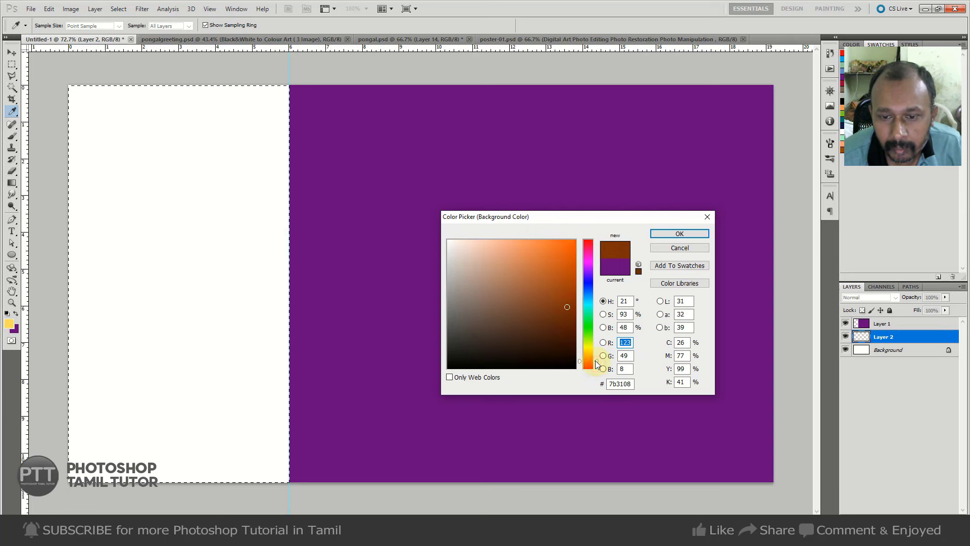
pyautogui.moveTo(554, 263); pyautogui.dragTo(622, 207)
pyautogui.click(663, 233)
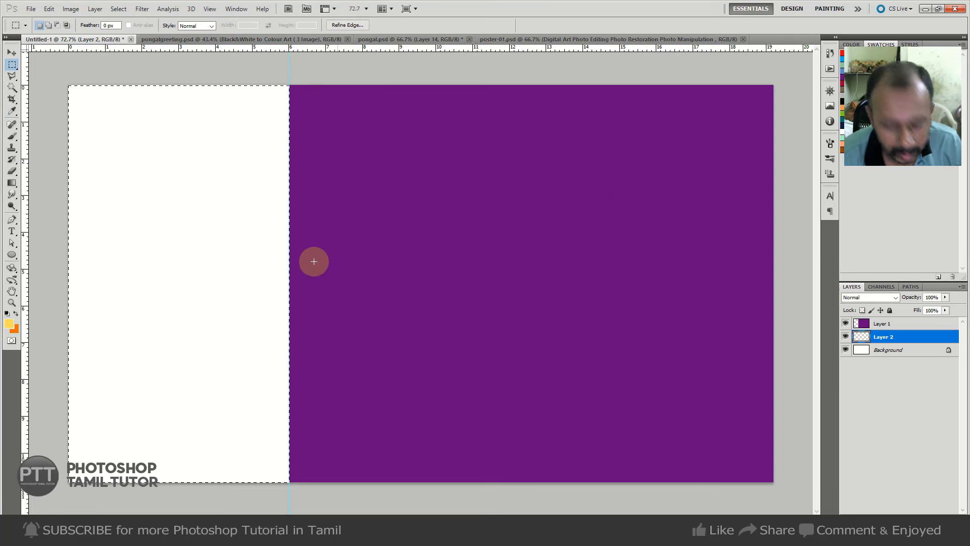
# Fill the left panel with a radial yellow-to-orange gradient and deselect.
pyautogui.press('g')
pyautogui.moveTo(177, 123); pyautogui.dragTo(170, 456)
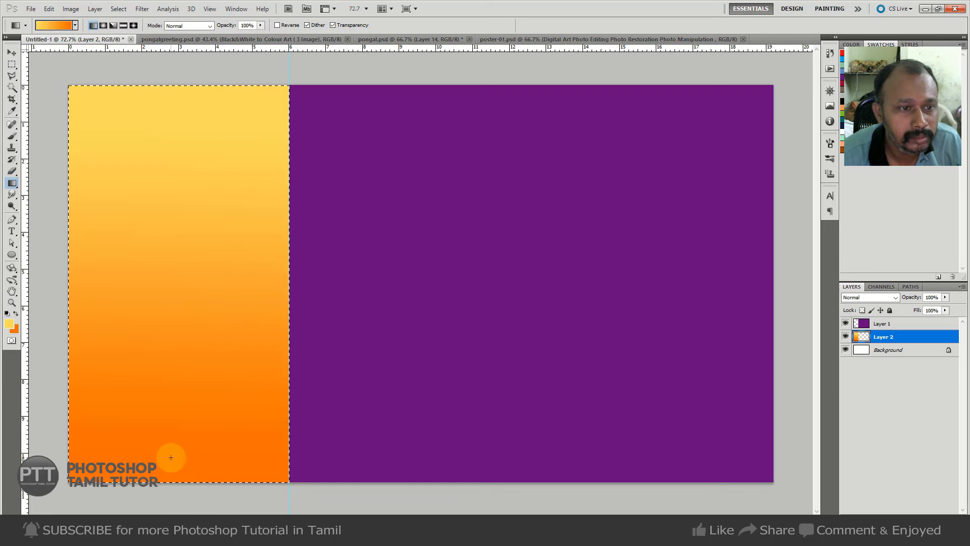
pyautogui.hotkey('ctrl', 'z')
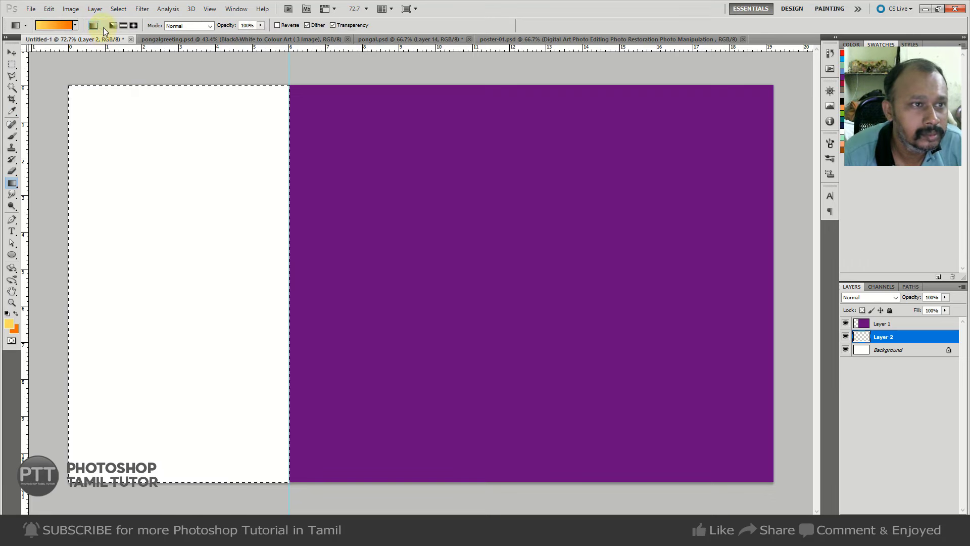
pyautogui.click(103, 25)
pyautogui.moveTo(177, 253)
pyautogui.mouseDown()
pyautogui.moveTo(378, 481)
pyautogui.moveTo(401, 336)
pyautogui.mouseUp()
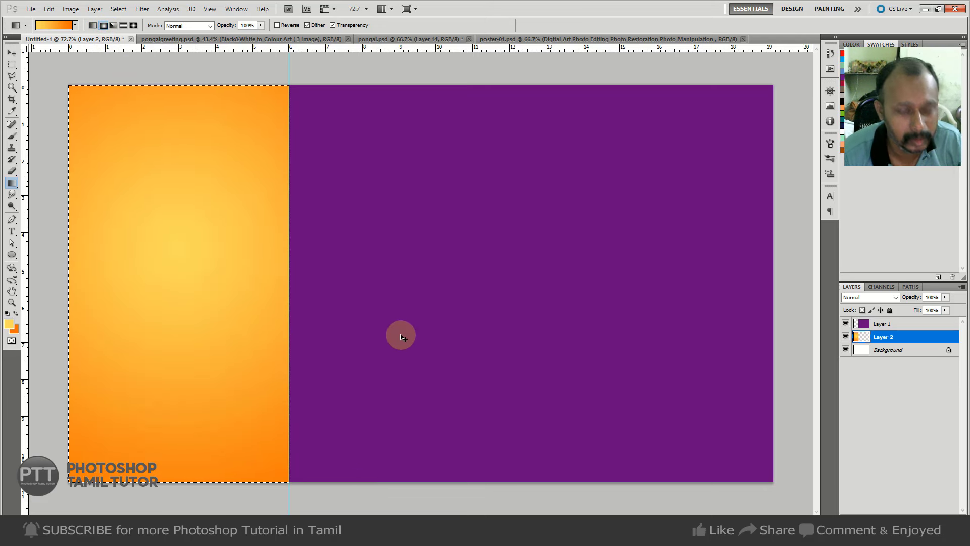
pyautogui.hotkey('ctrl', 'd')
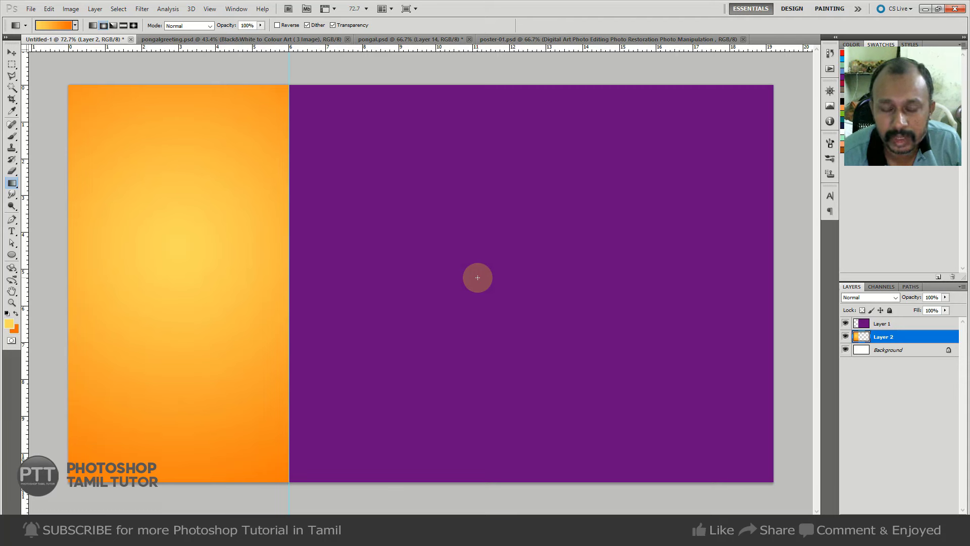
pyautogui.press('v')
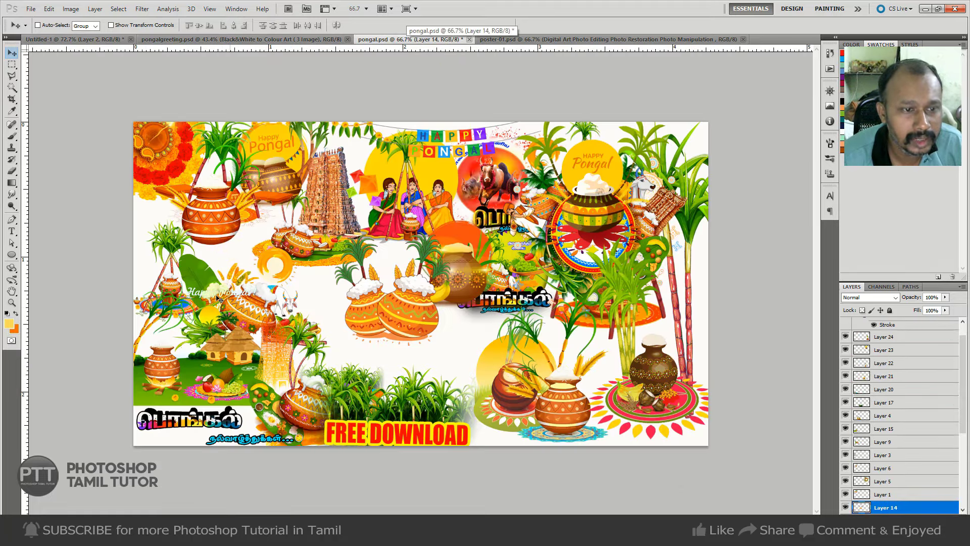
# In pongal.psd, nudge the centre pots and select Layer 9's cow-and-pot cluster.
pyautogui.rightClick(405, 302)
pyautogui.click(422, 307)
pyautogui.moveTo(467, 313)
pyautogui.mouseDown()
pyautogui.moveTo(485, 312)
pyautogui.moveTo(471, 310)
pyautogui.mouseUp()
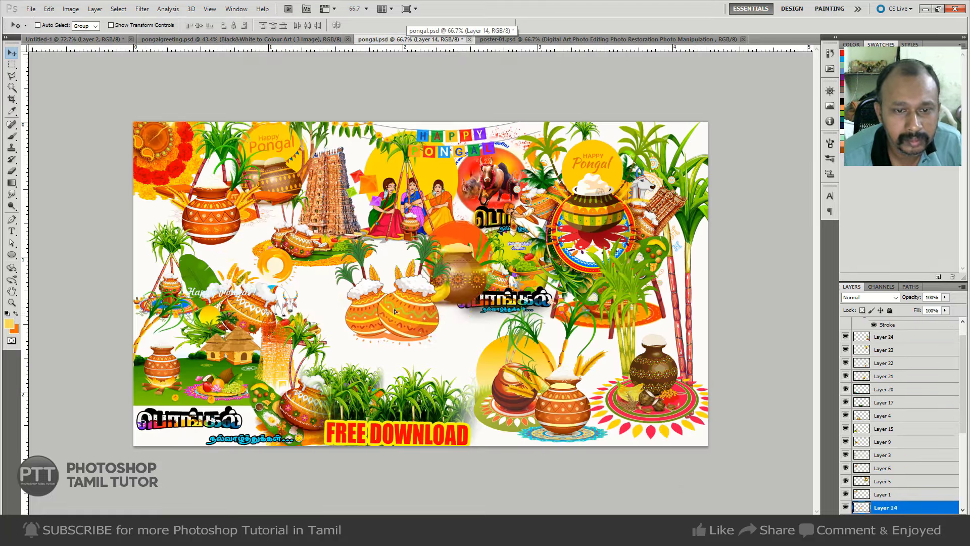
pyautogui.rightClick(275, 311)
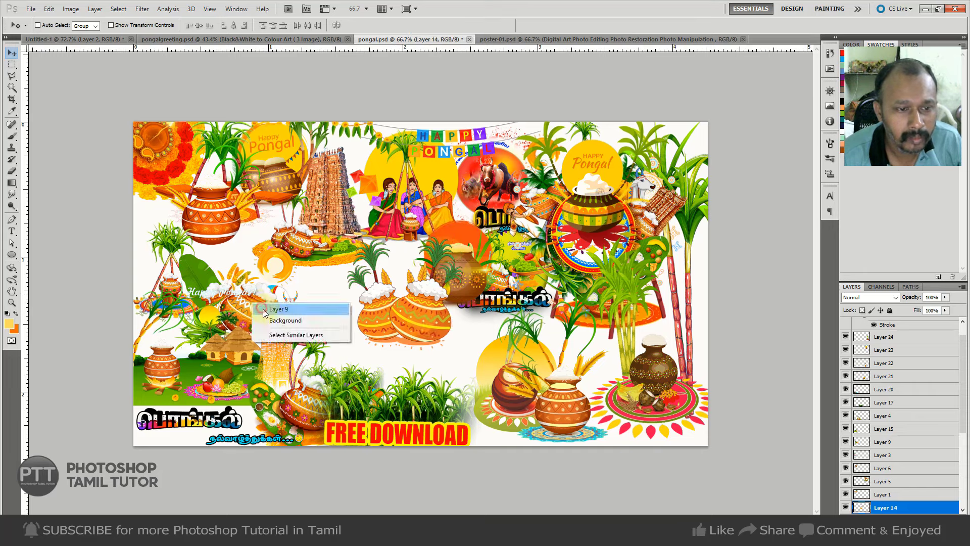
pyautogui.click(283, 311)
pyautogui.moveTo(274, 334); pyautogui.dragTo(309, 276)
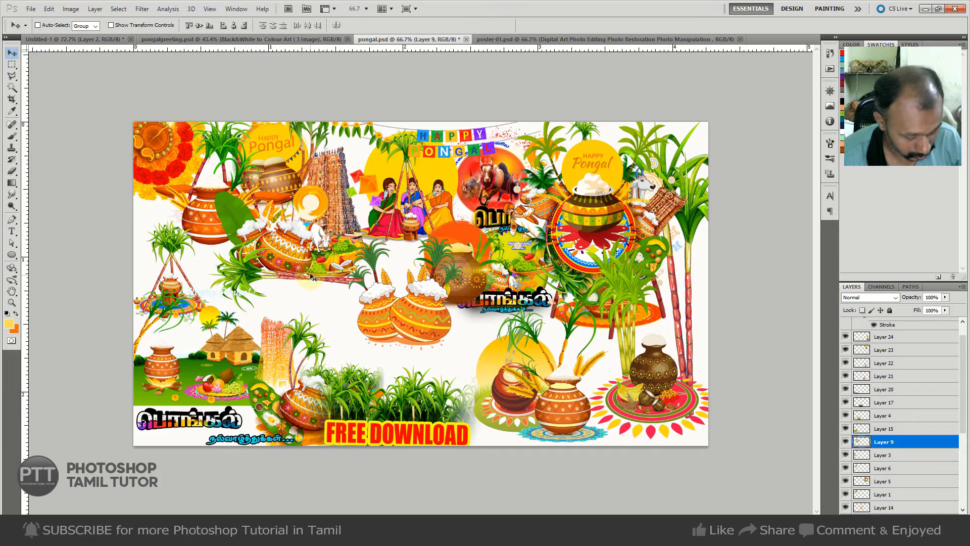
# Paste the cow-and-pot artwork into the banner as a new layer above the purple panel.
pyautogui.hotkey('ctrl', 'Tab')
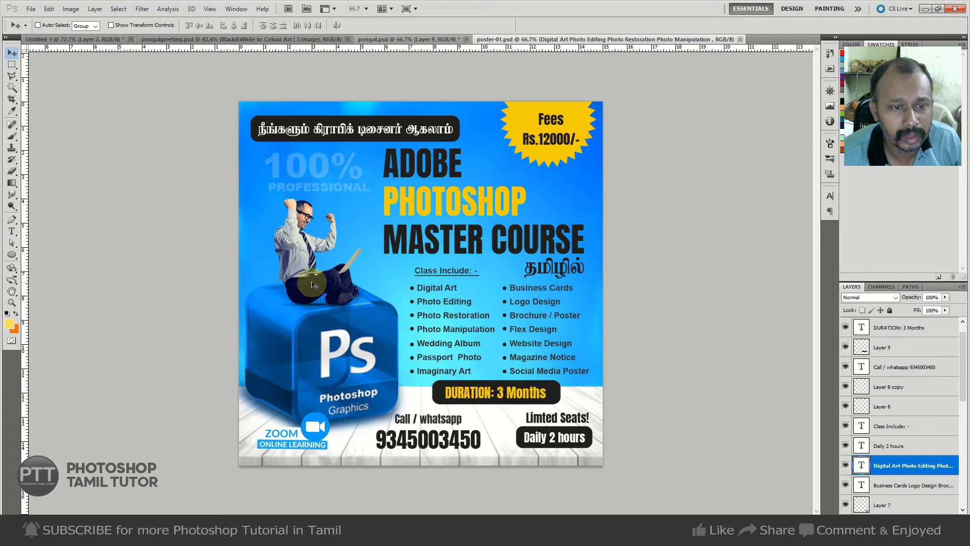
pyautogui.hotkey('ctrl', 'Tab')
pyautogui.hotkey('ctrl', 'shift', 'alt', 'n')
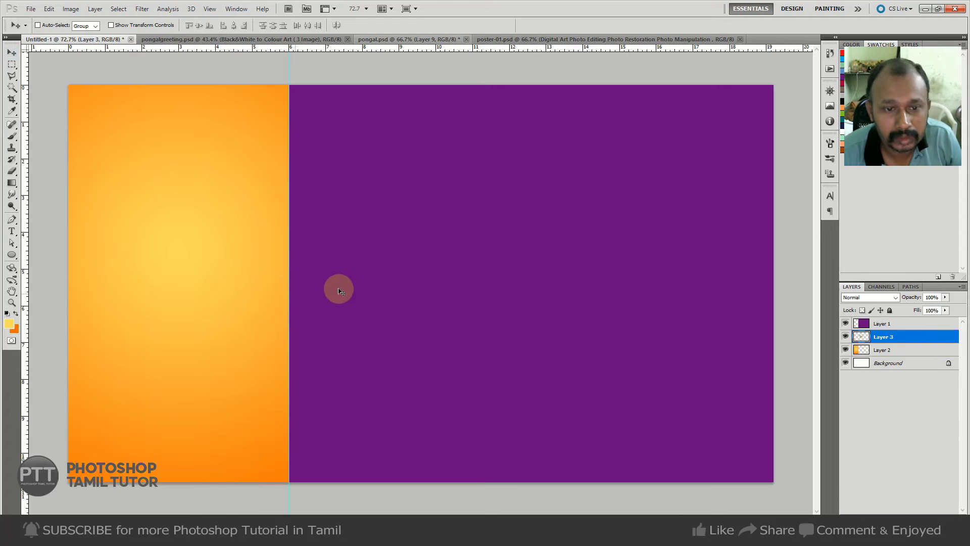
pyautogui.hotkey('ctrl', 't')
pyautogui.press('Escape')
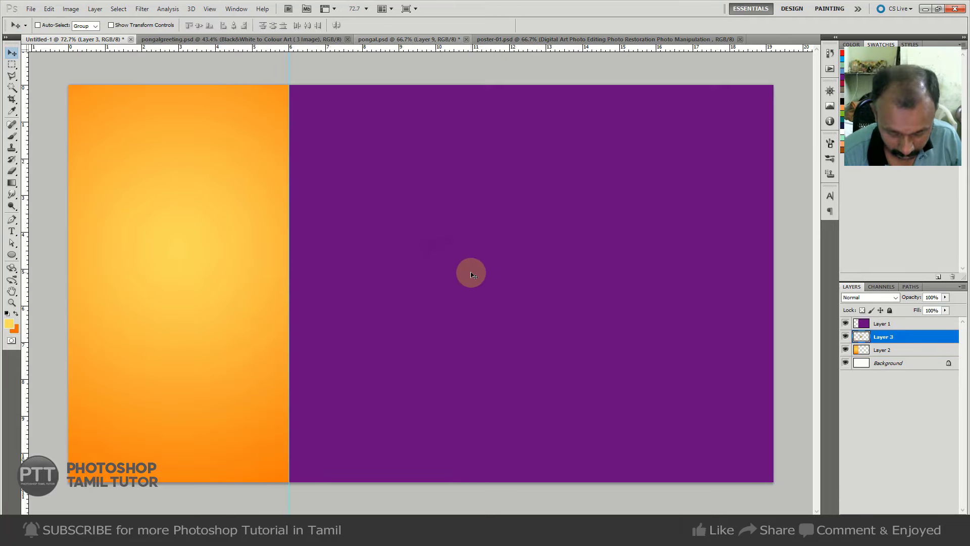
pyautogui.hotkey('ctrl', ']')
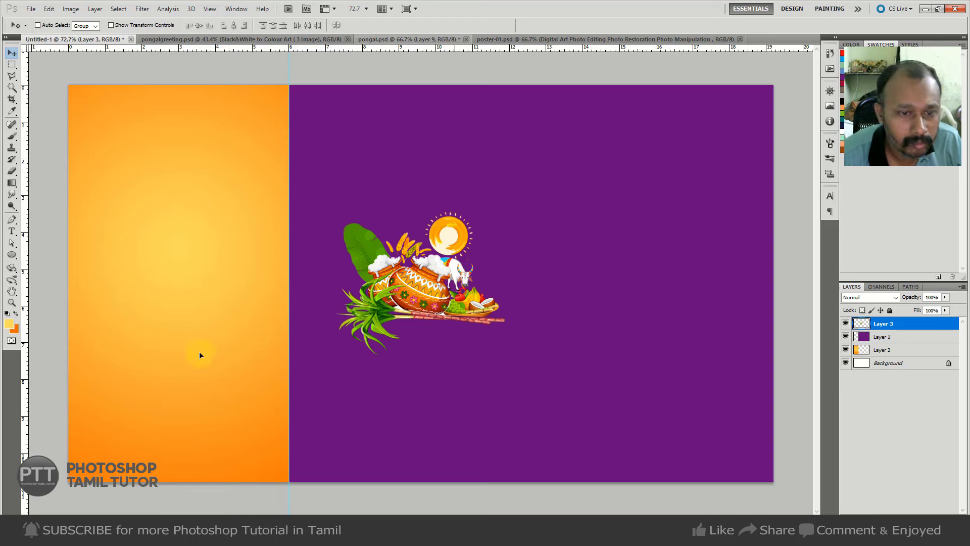
# Move the Pongal artwork onto the lower orange panel, enlarged about 15 percent.
pyautogui.moveTo(482, 292)
pyautogui.mouseDown()
pyautogui.moveTo(215, 344)
pyautogui.moveTo(220, 357)
pyautogui.mouseUp()
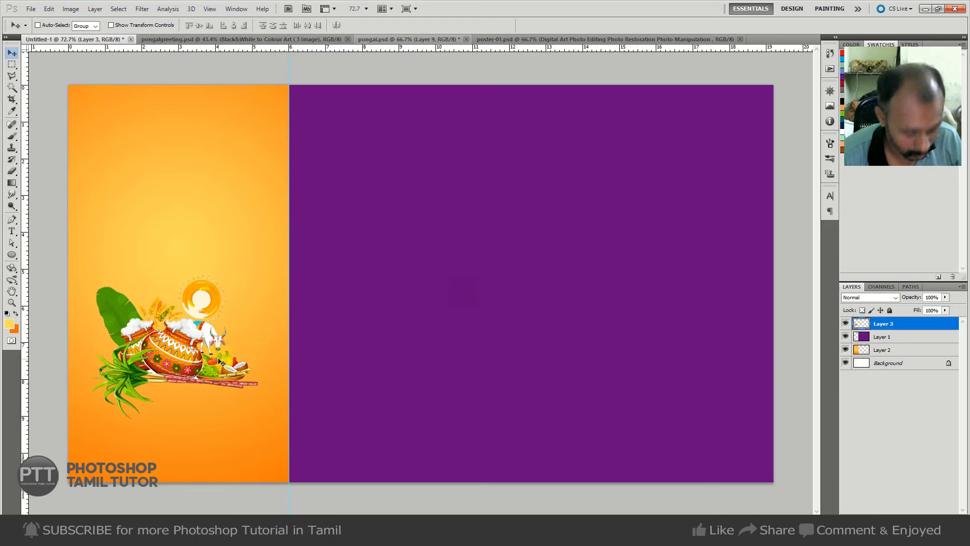
pyautogui.hotkey('ctrl', 't')
pyautogui.moveTo(258, 276); pyautogui.dragTo(279, 273)
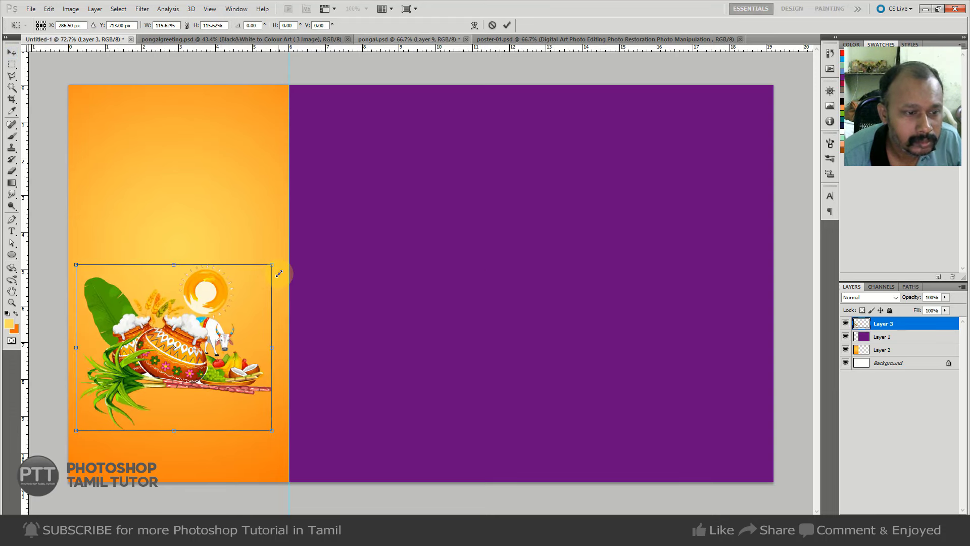
pyautogui.press('Return')
pyautogui.moveTo(200, 364); pyautogui.dragTo(201, 370)
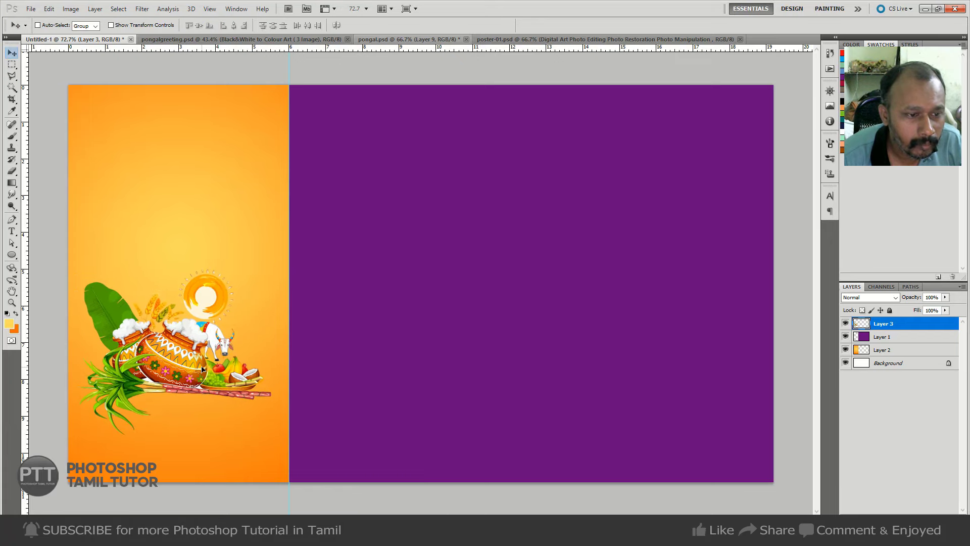
# Copy Layer 14's twin pots from the clip-art file and close it without saving.
pyautogui.hotkey('ctrl', 'Tab')
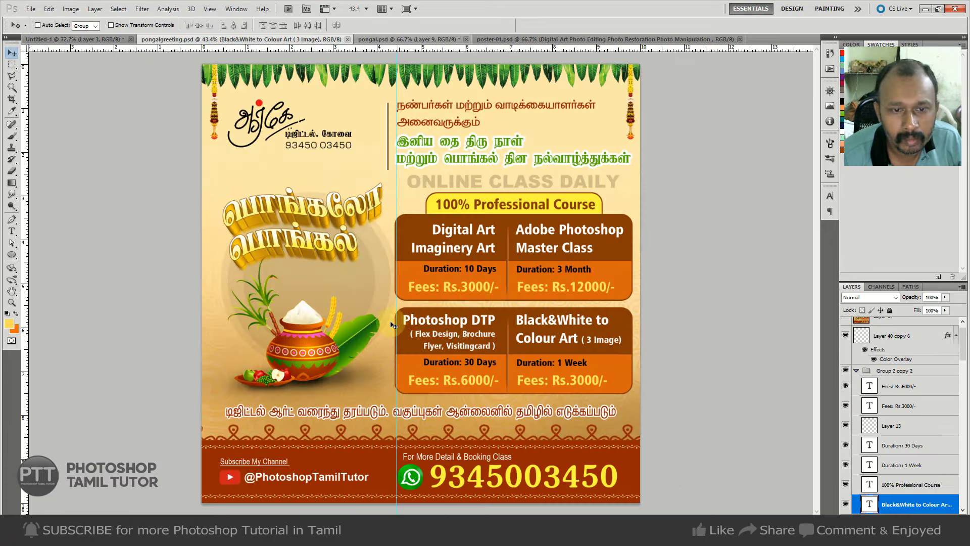
pyautogui.hotkey('ctrl', 'Tab')
pyautogui.rightClick(434, 294)
pyautogui.click(440, 301)
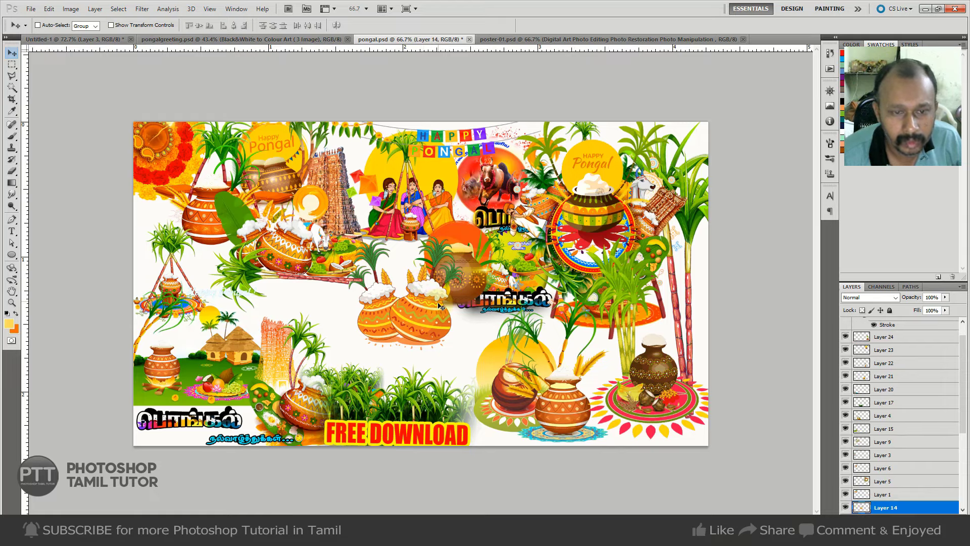
pyautogui.hotkey('ctrl', 'a')
pyautogui.hotkey('ctrl', 'w')
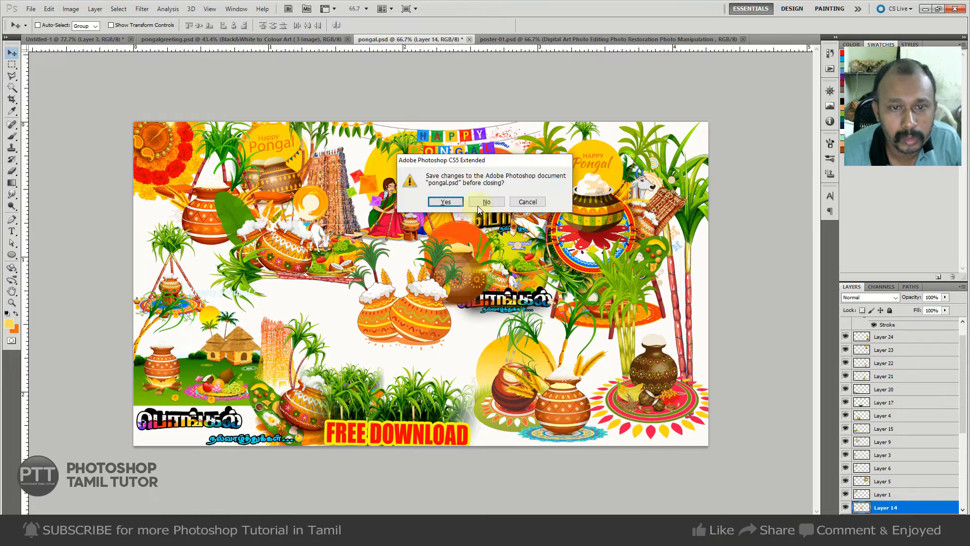
pyautogui.press('n')
# Paste the twin pots into the banner, enlarged to about 140 percent.
pyautogui.hotkey('ctrl', 'Tab')
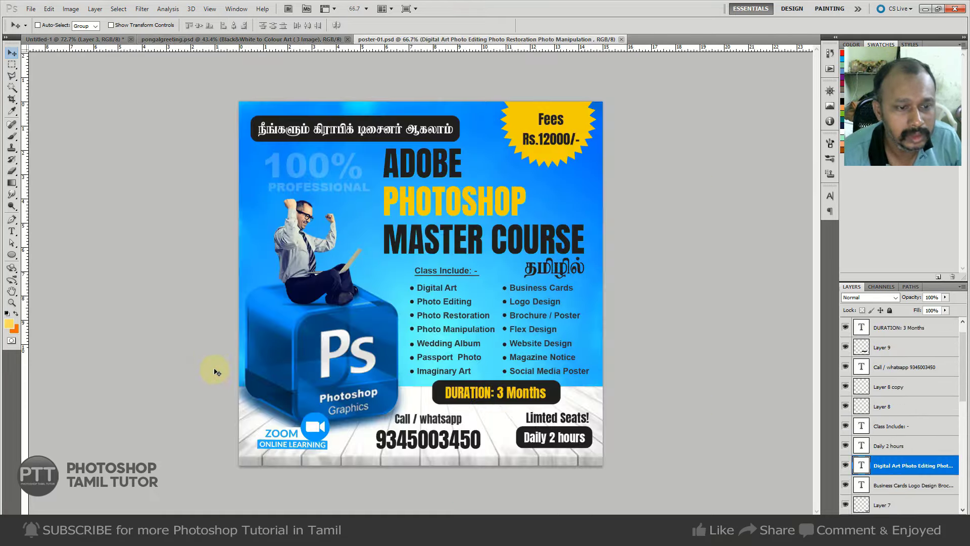
pyautogui.hotkey('ctrl', 'Tab')
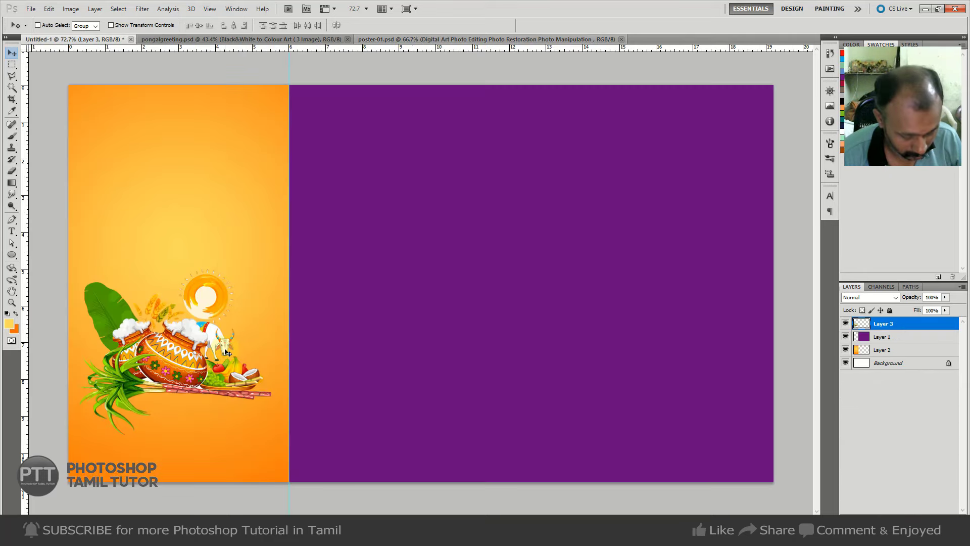
pyautogui.hotkey('ctrl', 'v')
pyautogui.hotkey('ctrl', 't')
pyautogui.moveTo(497, 233); pyautogui.dragTo(524, 210)
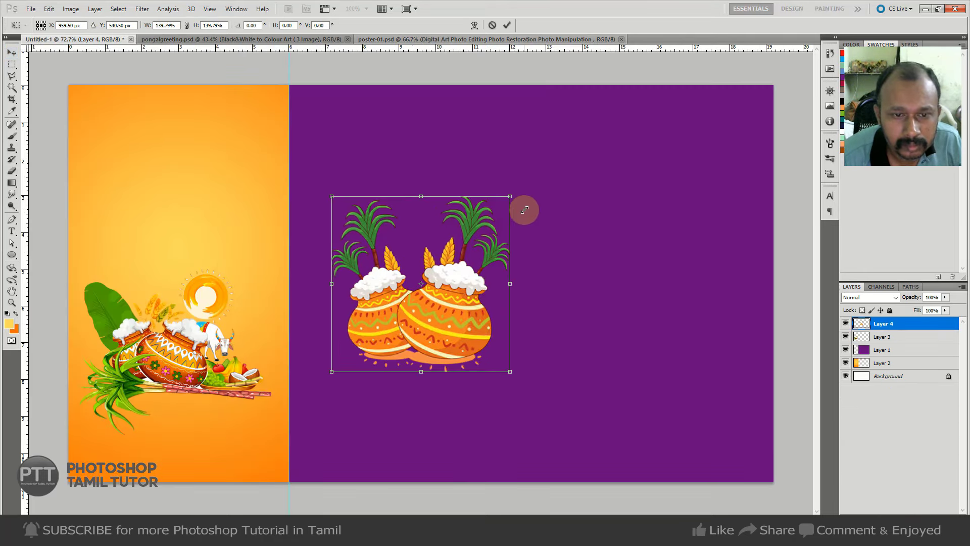
pyautogui.moveTo(430, 336)
pyautogui.mouseDown()
pyautogui.moveTo(230, 380)
pyautogui.moveTo(507, 211)
pyautogui.mouseUp()
pyautogui.press('Return')
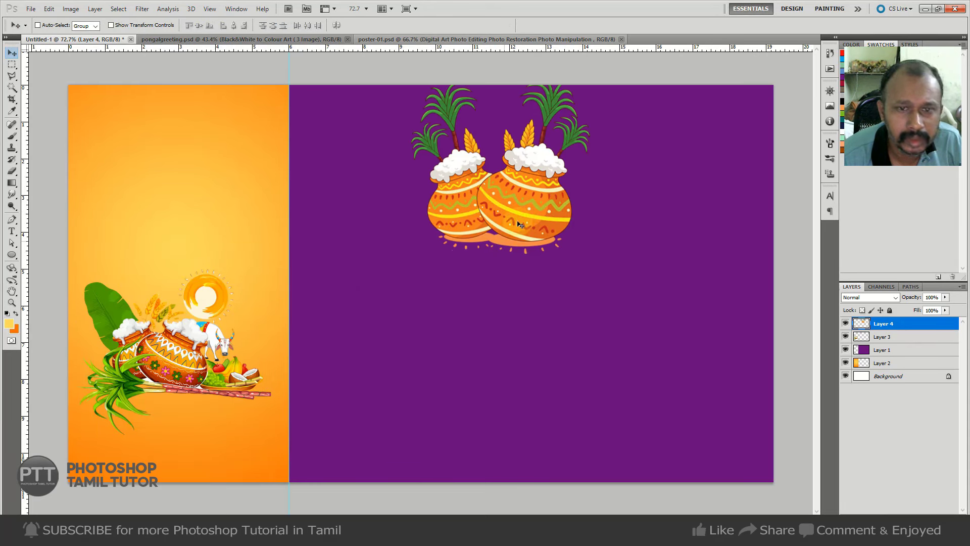
# Move the twin pots lower right on the purple panel and hide their layer.
pyautogui.hotkey('ctrl', 'z')
pyautogui.hotkey('ctrl', 'z')
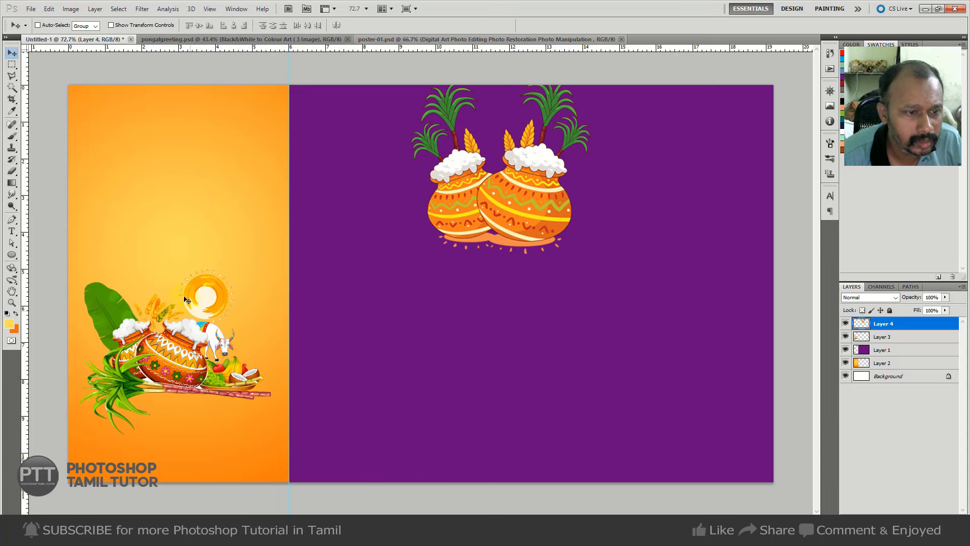
pyautogui.moveTo(531, 215); pyautogui.dragTo(638, 345)
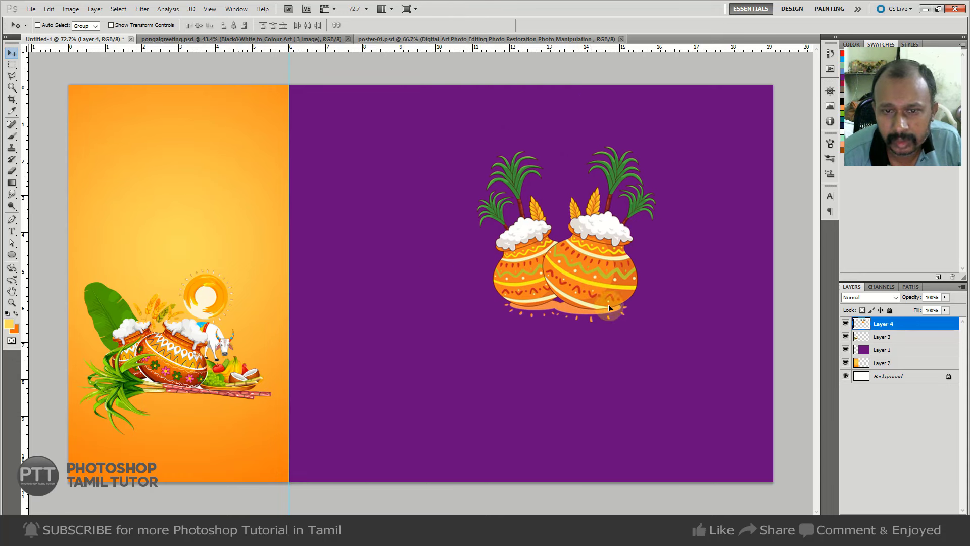
pyautogui.click(846, 323)
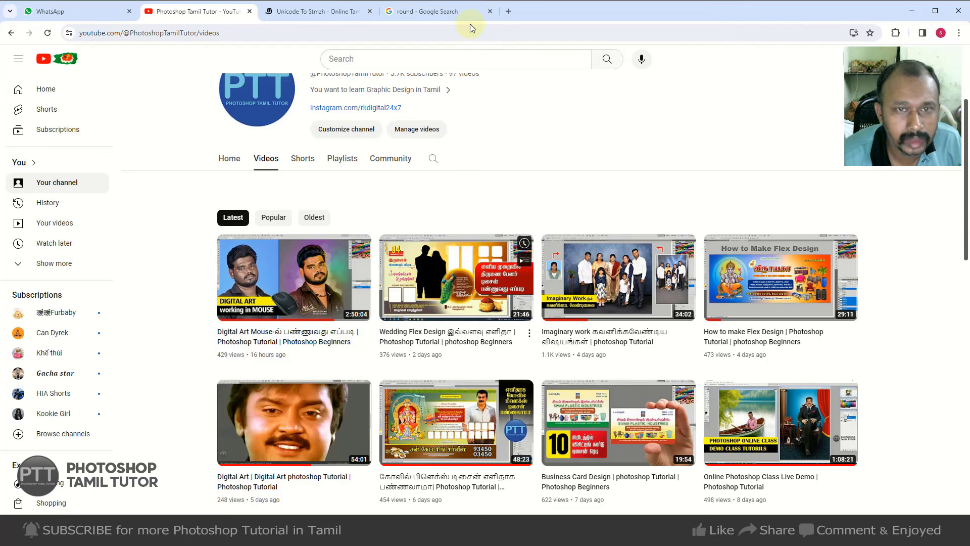
# Copy the black-and-white mandala from the 'round' image results and return to Photoshop.
pyautogui.click(422, 12)
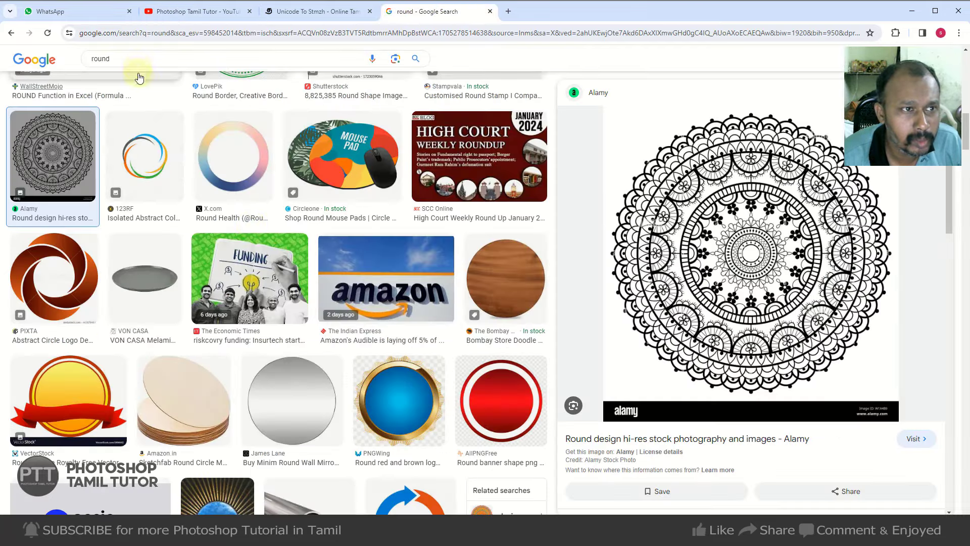
pyautogui.moveTo(751, 258)
pyautogui.rightClick(778, 210)
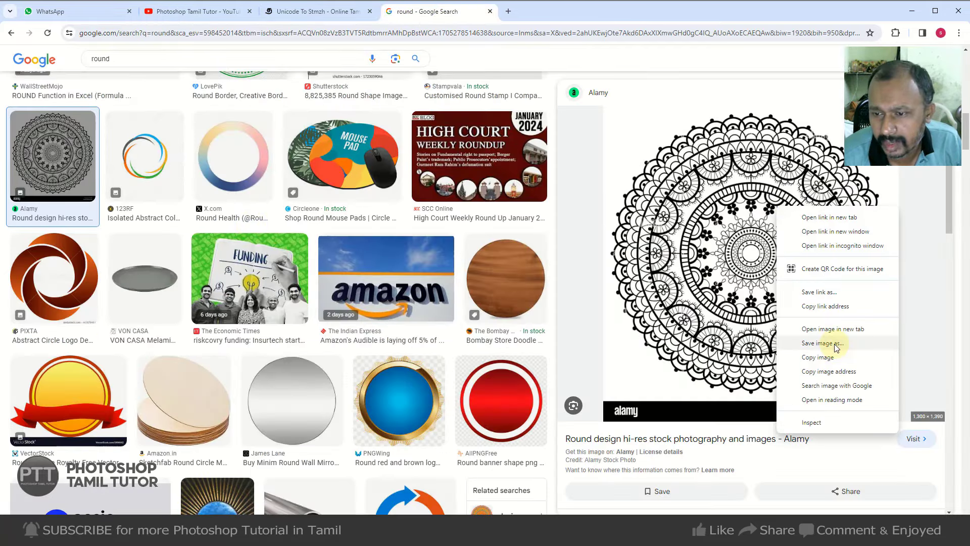
pyautogui.click(819, 358)
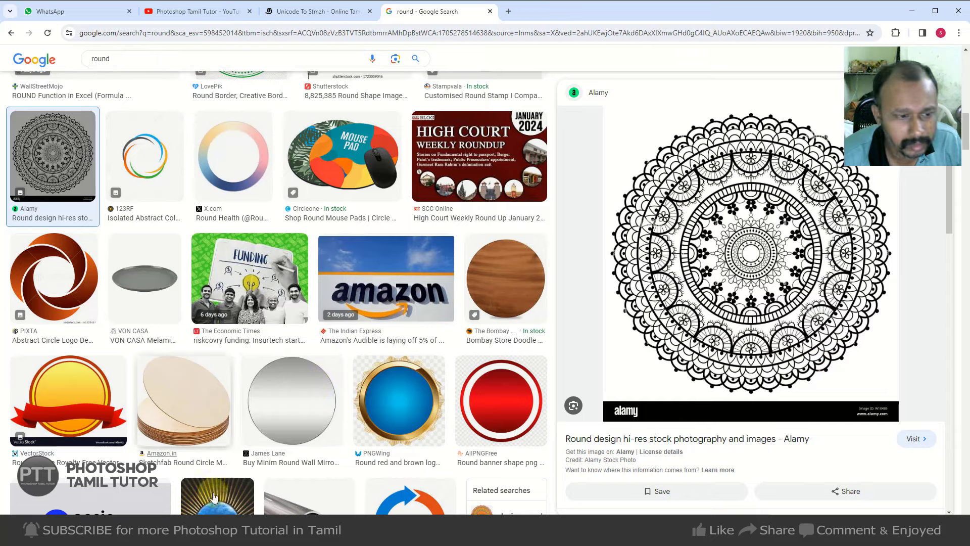
pyautogui.scroll(-3, 622, 272)
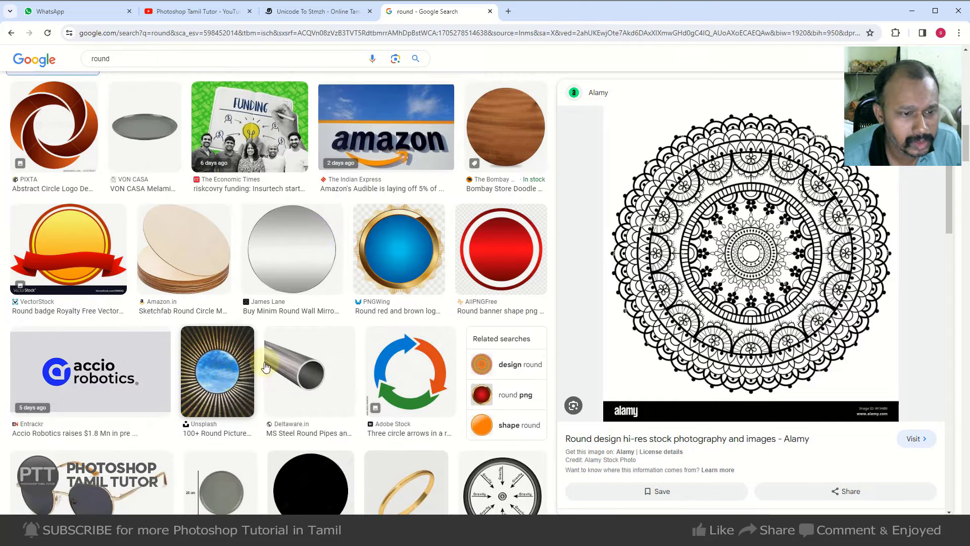
pyautogui.scroll(-6, 186, 377)
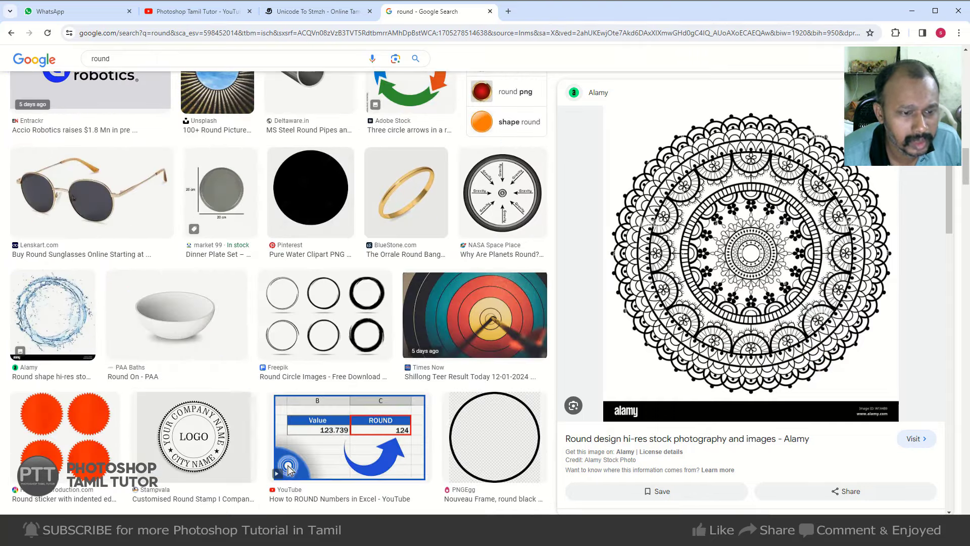
pyautogui.hotkey('alt', 'Tab')
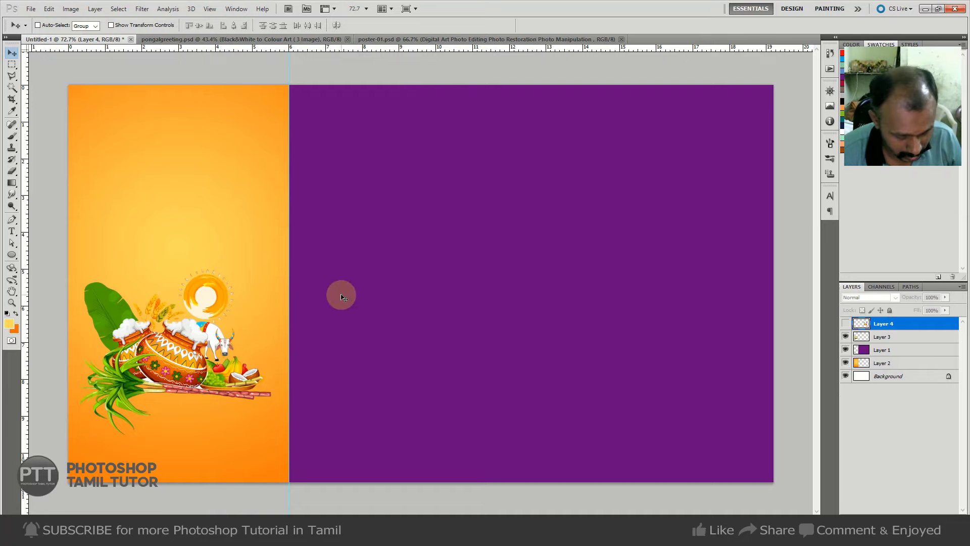
# Paste the mandala into the banner, shrunk to about 60 percent.
pyautogui.hotkey('ctrl', 'v')
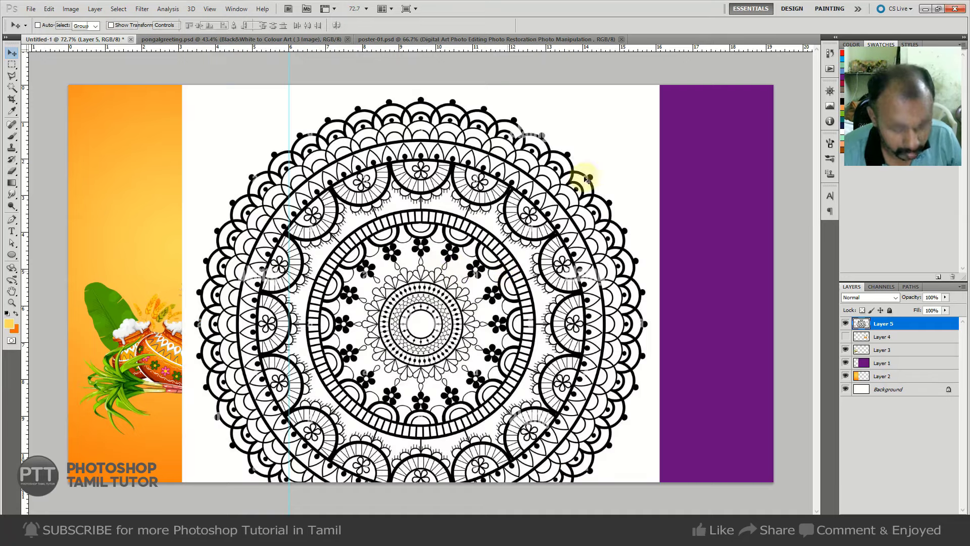
pyautogui.hotkey('ctrl', 't')
pyautogui.moveTo(660, 86); pyautogui.dragTo(564, 188)
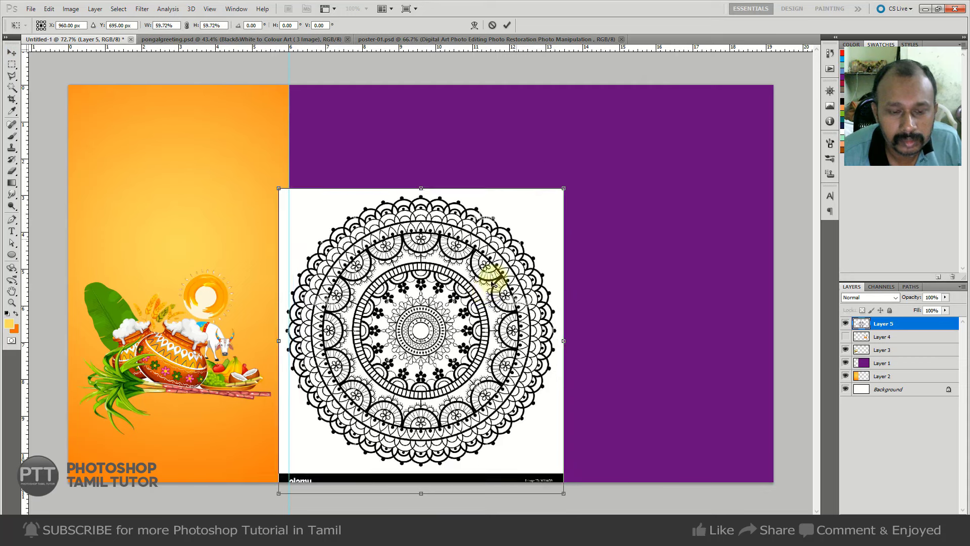
pyautogui.press('Return')
pyautogui.moveTo(460, 335); pyautogui.dragTo(497, 238)
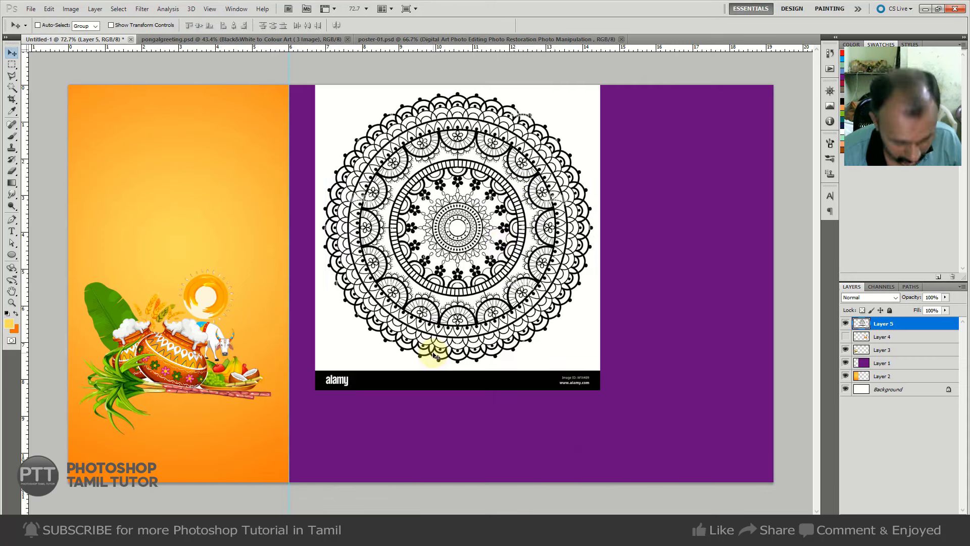
# Delete the alamy watermark strip beneath the mandala.
pyautogui.press('m')
pyautogui.moveTo(314, 368); pyautogui.dragTo(732, 395)
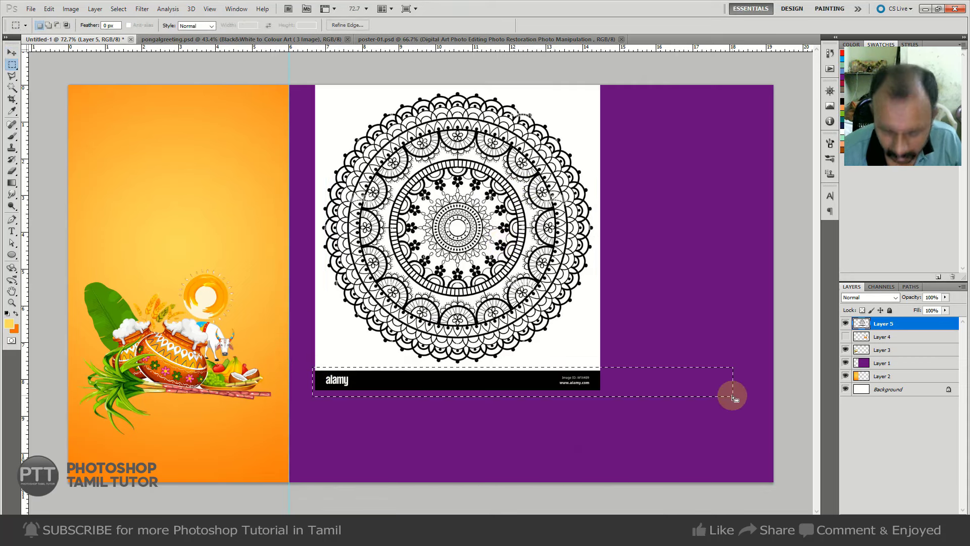
pyautogui.press('Delete')
pyautogui.hotkey('ctrl', 'd')
pyautogui.press('v')
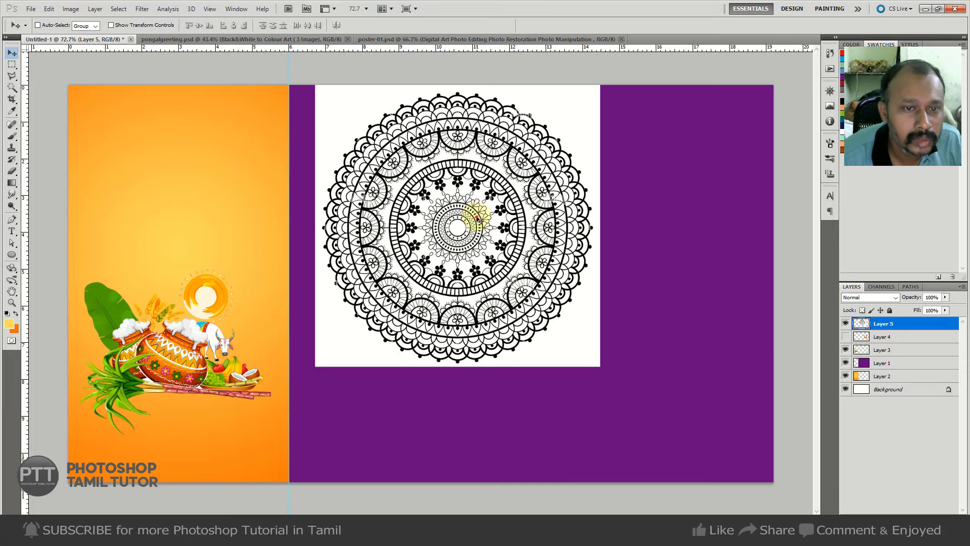
# Shrink the mandala onto the orange panel and place it beneath the Pongal artwork.
pyautogui.moveTo(477, 218); pyautogui.dragTo(230, 262)
pyautogui.hotkey('ctrl', 't')
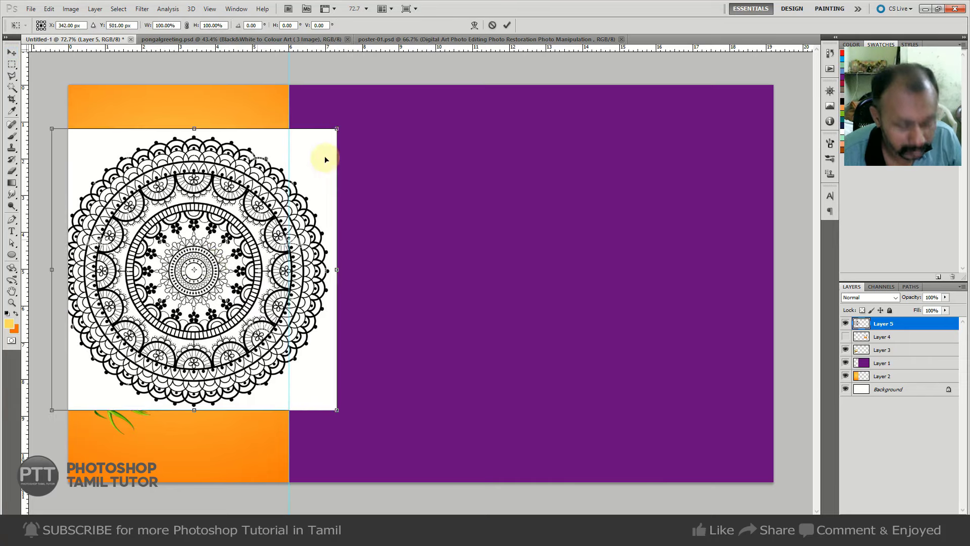
pyautogui.moveTo(337, 128); pyautogui.dragTo(314, 150)
pyautogui.moveTo(226, 270); pyautogui.dragTo(208, 271)
pyautogui.press('Return')
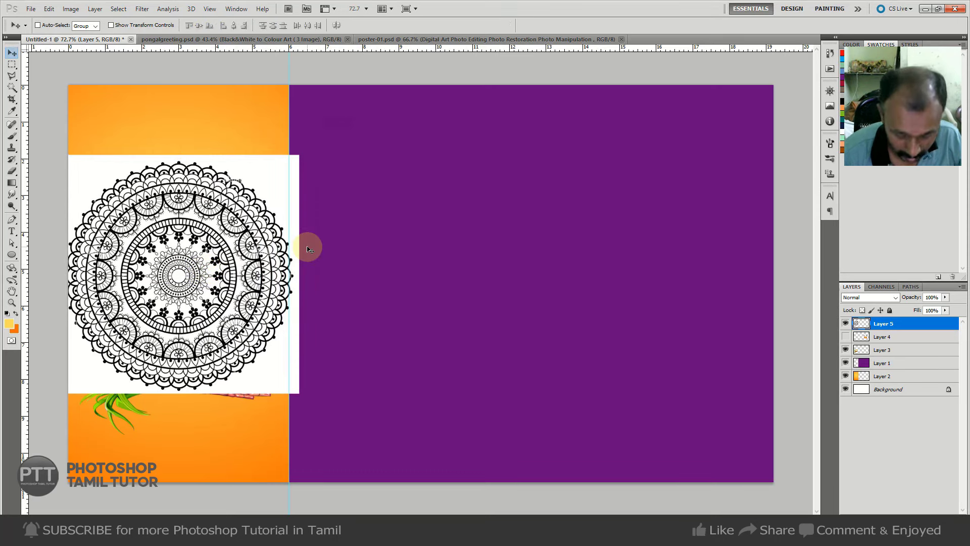
pyautogui.hotkey('ctrl', '[')
pyautogui.hotkey('ctrl', '[')
pyautogui.hotkey('ctrl', '[')
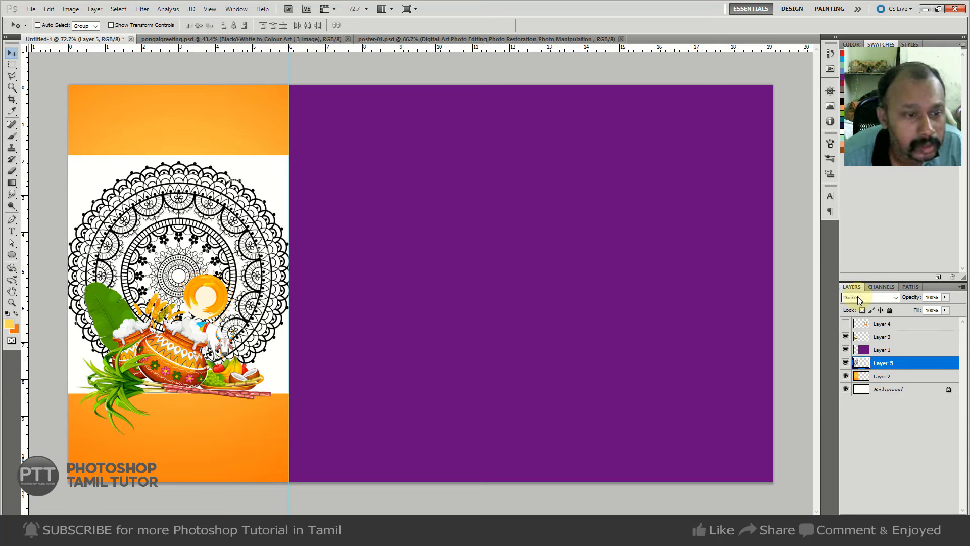
# Try lowering the mandala layer's opacity to around 20%.
pyautogui.scroll(-1, 857, 296)
pyautogui.scroll(-1, 857, 297)
pyautogui.scroll(-1, 858, 296)
pyautogui.scroll(1, 857, 296)
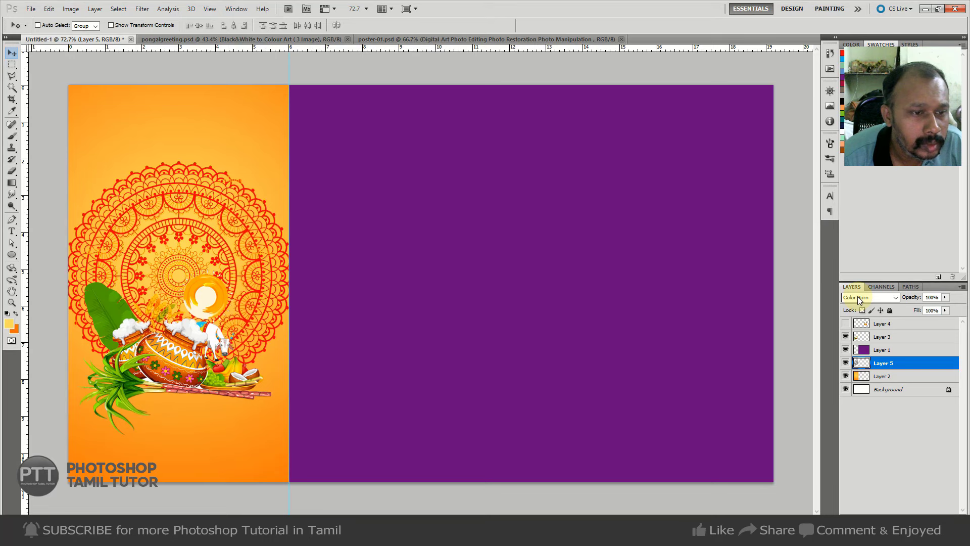
pyautogui.press('4')
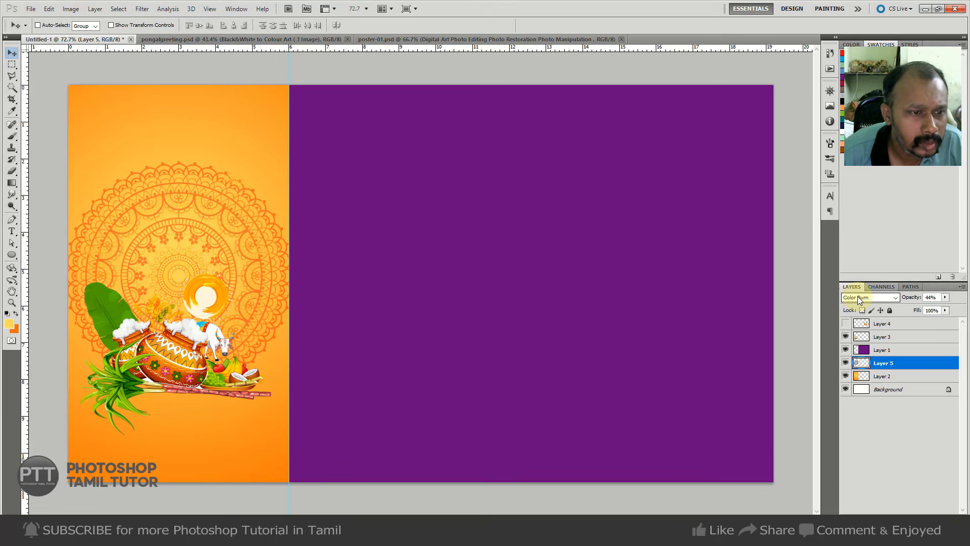
pyautogui.press('5')
pyautogui.press('5')
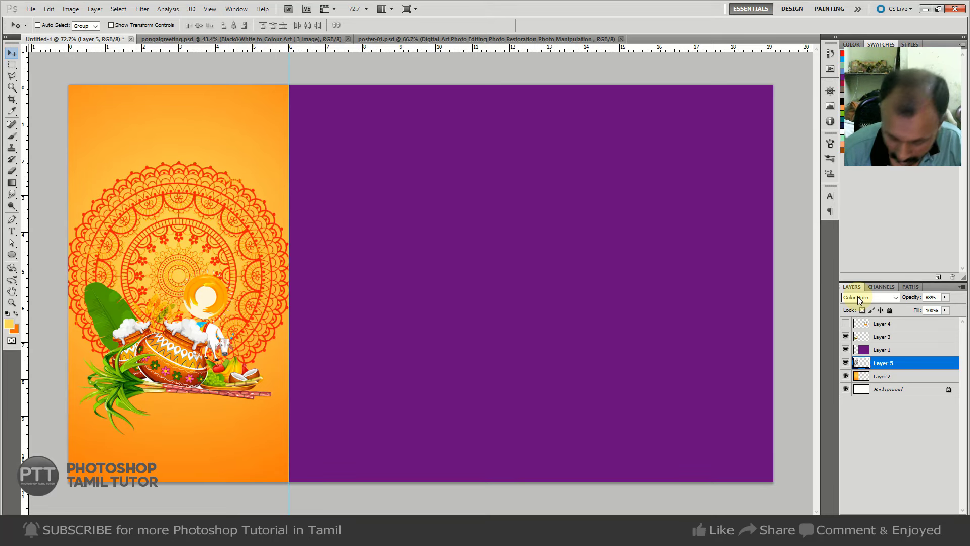
pyautogui.press('2')
pyautogui.click(657, 217)
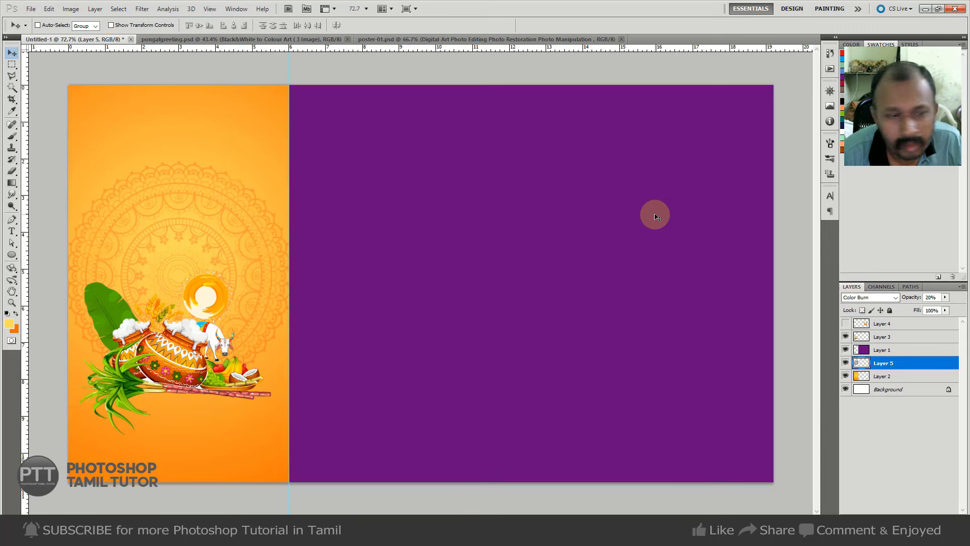
# Cycle the mandala's blend modes to Linear Dodge (Add) at 50% opacity.
pyautogui.hotkey('shift', '+')
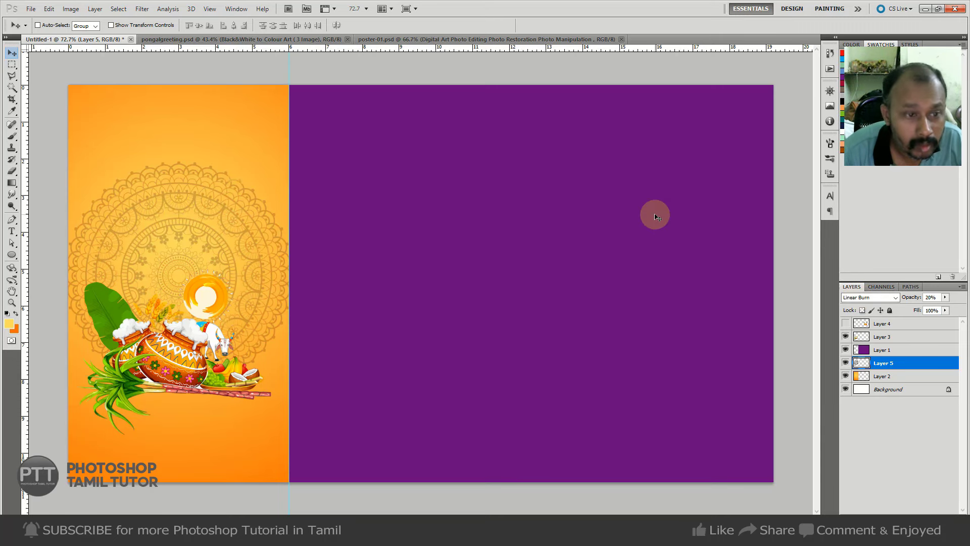
pyautogui.hotkey('shift', '+')
pyautogui.hotkey('shift', '+')
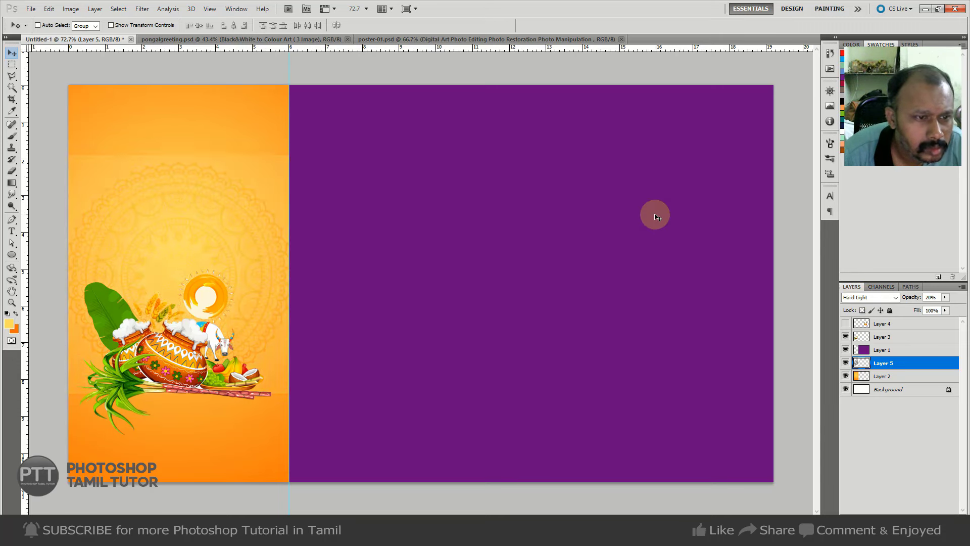
pyautogui.hotkey('shift', '+')
pyautogui.hotkey('shift', '+')
pyautogui.hotkey('shift', '+')
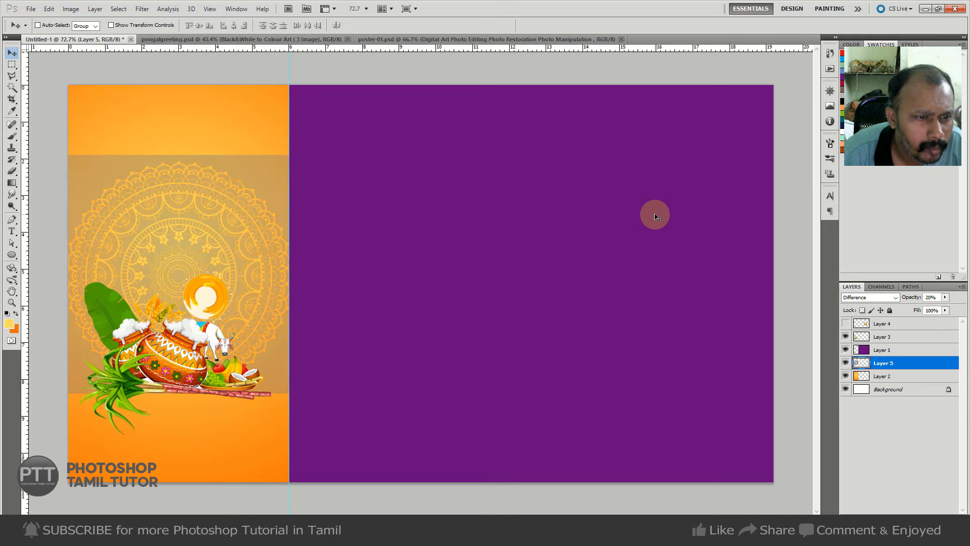
pyautogui.hotkey('shift', '+')
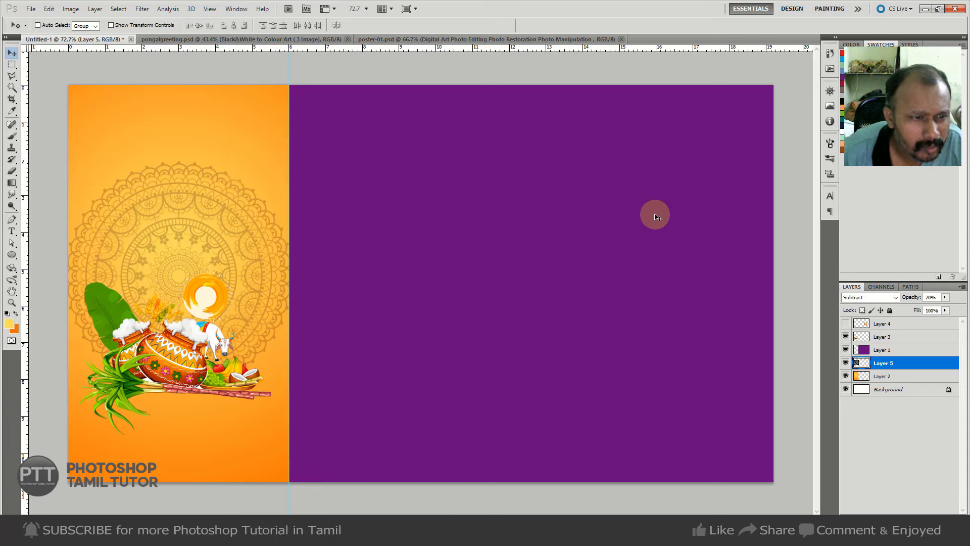
pyautogui.hotkey('shift', '+')
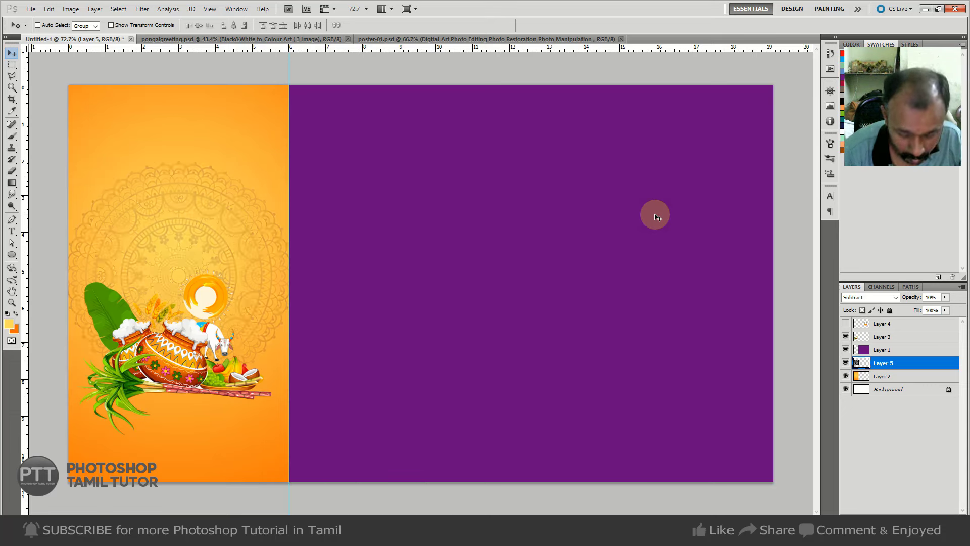
pyautogui.hotkey('shift', '+')
pyautogui.hotkey('shift', '+')
pyautogui.hotkey('shift', '+')
pyautogui.hotkey('shift', '+')
pyautogui.hotkey('shift', '+')
pyautogui.hotkey('shift', '+')
pyautogui.hotkey('shift', '+')
pyautogui.hotkey('shift', '+')
pyautogui.hotkey('shift', '+')
pyautogui.hotkey('shift', '+')
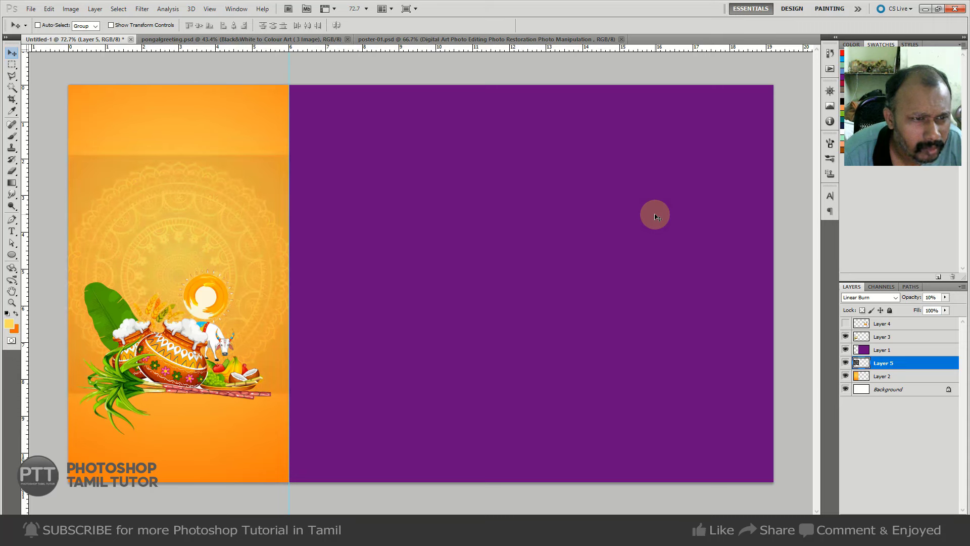
pyautogui.hotkey('shift', '+')
pyautogui.hotkey('shift', '+')
pyautogui.hotkey('shift', '+')
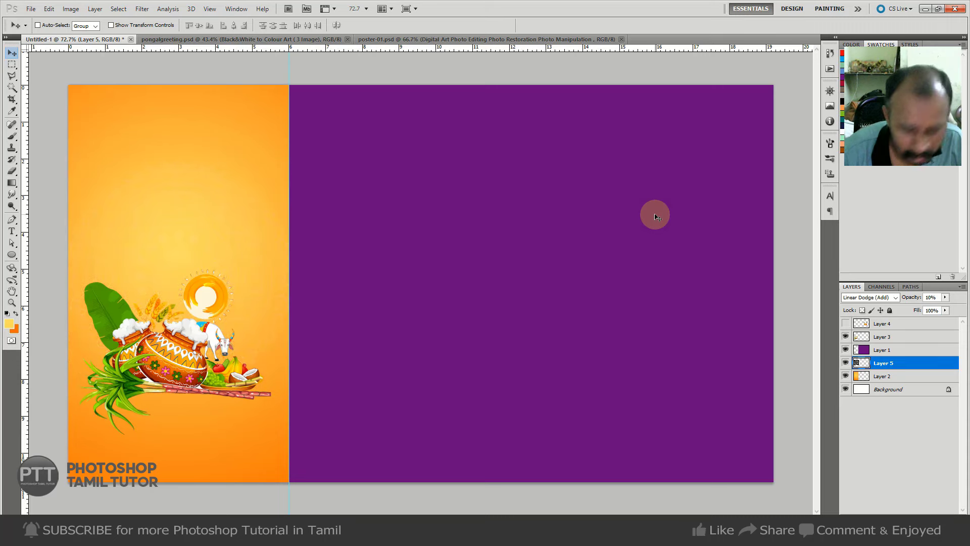
pyautogui.press('5')
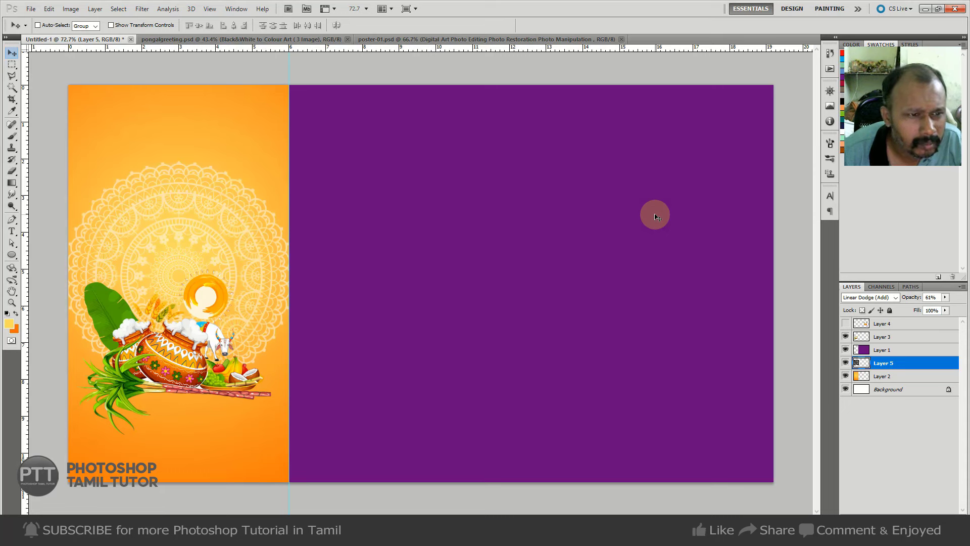
# Compare with the hidden light band layer and lower the mandala's Fill to about 12%.
pyautogui.click(845, 331)
pyautogui.click(845, 336)
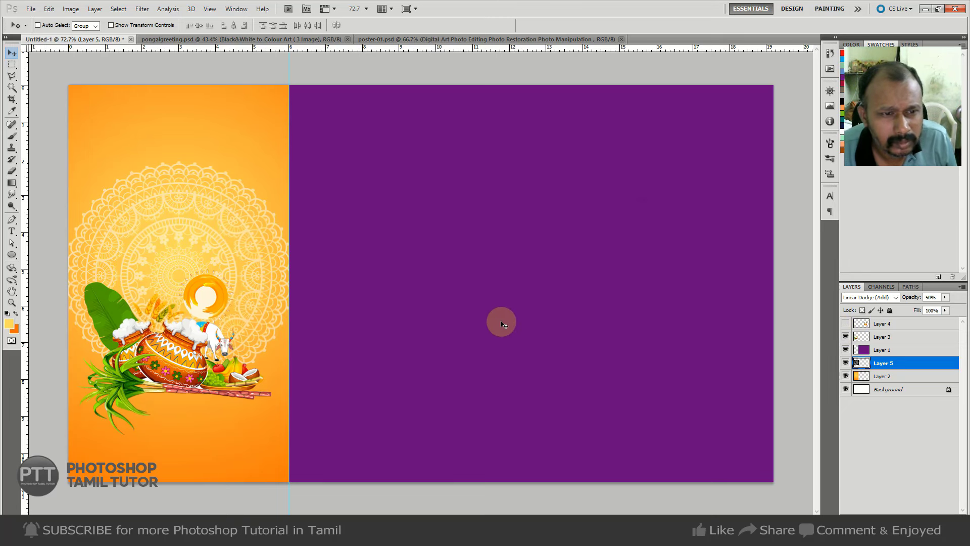
pyautogui.click(946, 312)
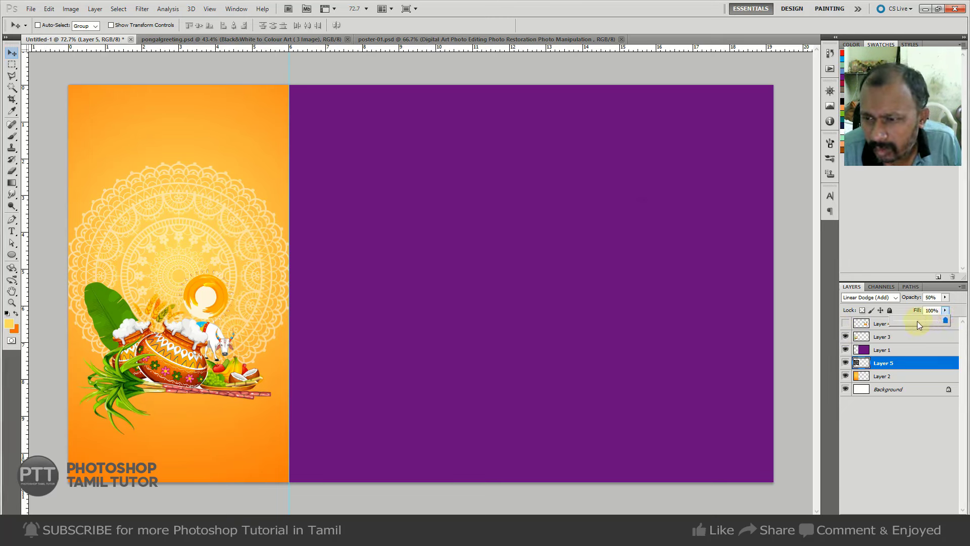
pyautogui.moveTo(917, 324); pyautogui.dragTo(901, 324)
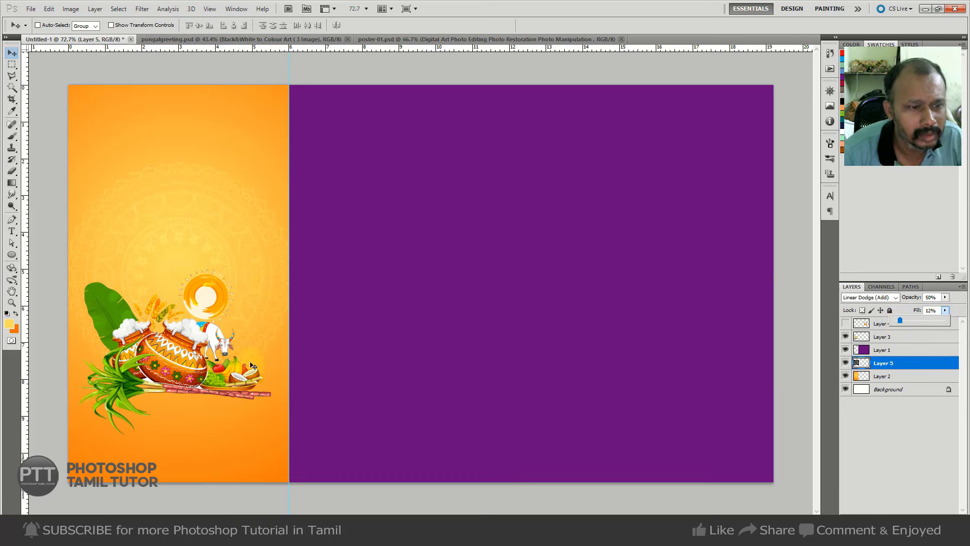
pyautogui.keyDown('ctrl'); pyautogui.click(169, 378); pyautogui.keyUp('ctrl')
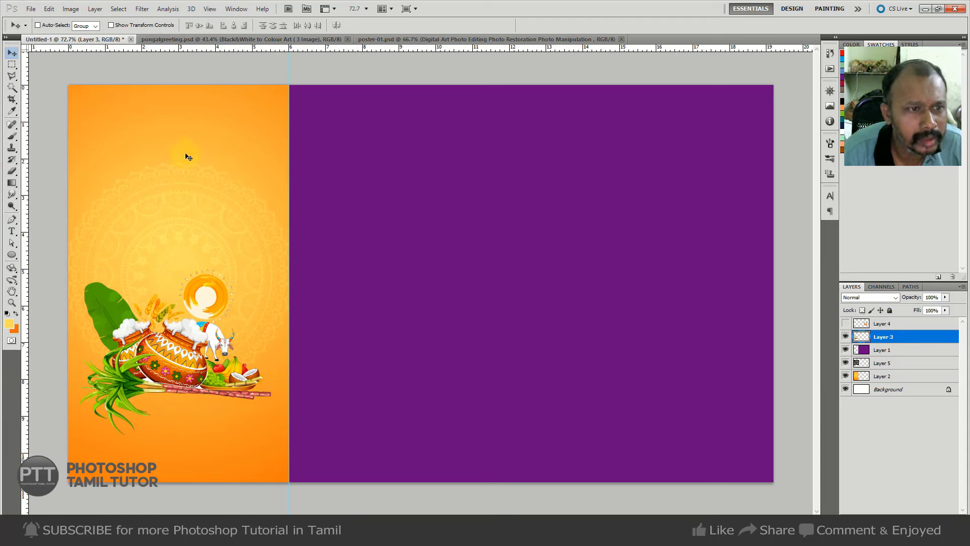
# Shift the Pongal artwork and mandala lower together, then show poster-01.psd.
pyautogui.keyDown('ctrl'); pyautogui.click(874, 364); pyautogui.keyUp('ctrl')
pyautogui.moveTo(197, 377); pyautogui.dragTo(198, 406)
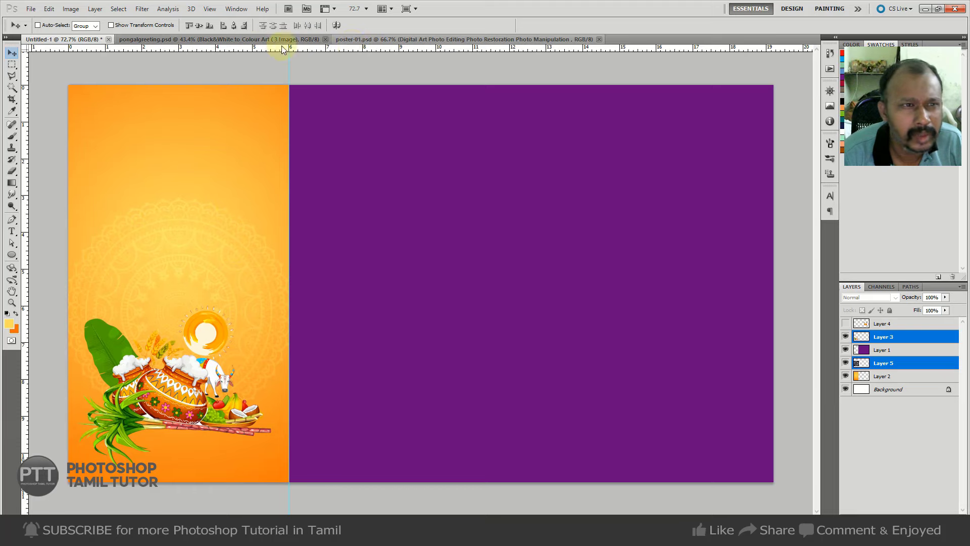
pyautogui.click(372, 43)
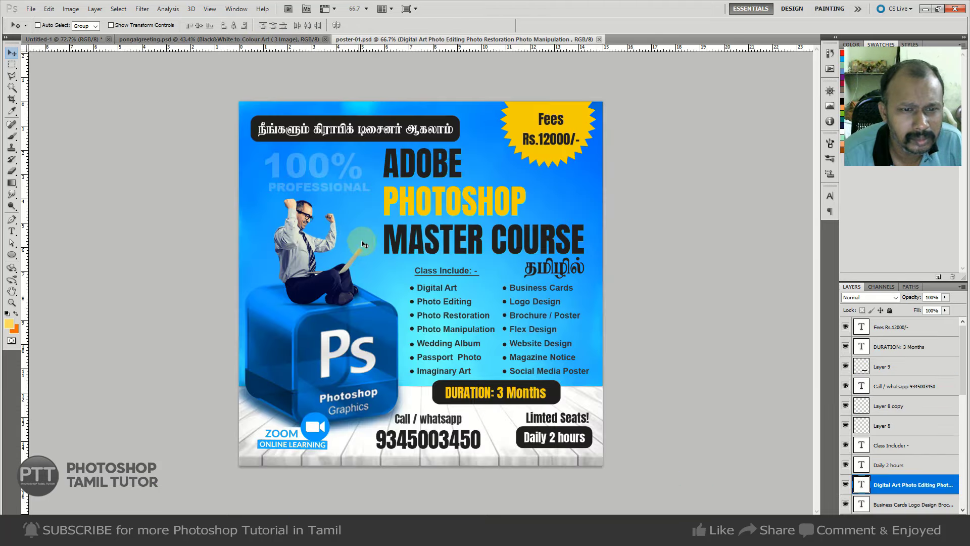
# Copy the golden 3D Pongal title and both Extrude layers from pongalgreeting.psd onto Untitled-1.
pyautogui.click(236, 40)
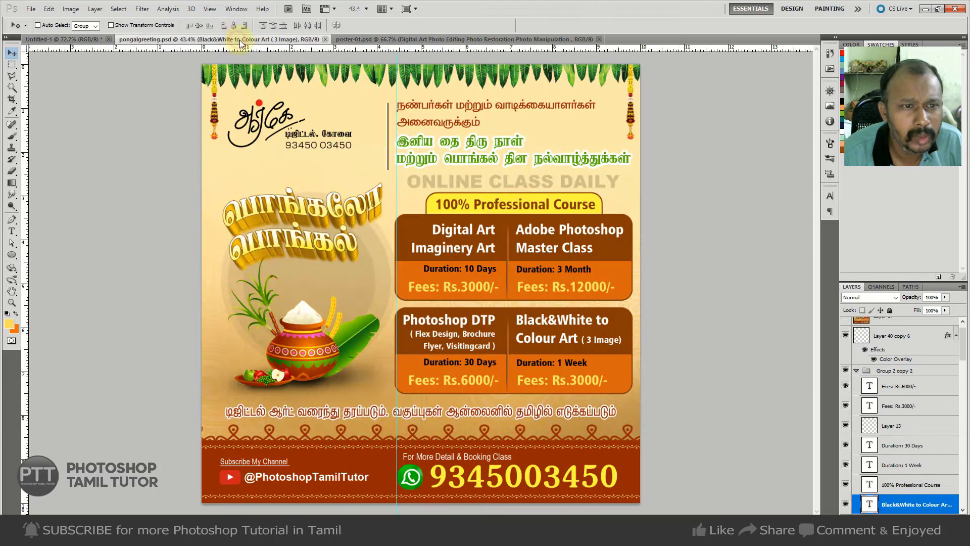
pyautogui.rightClick(363, 217)
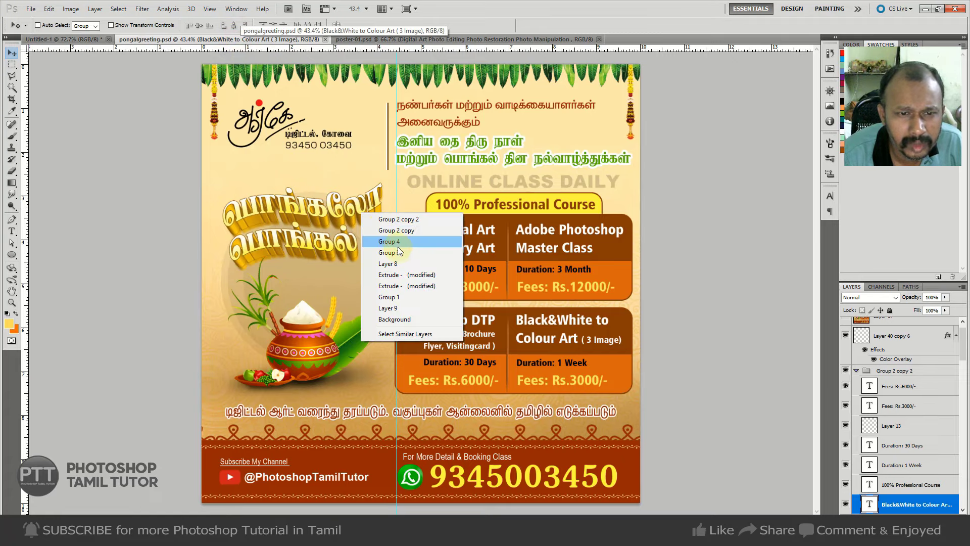
pyautogui.click(412, 265)
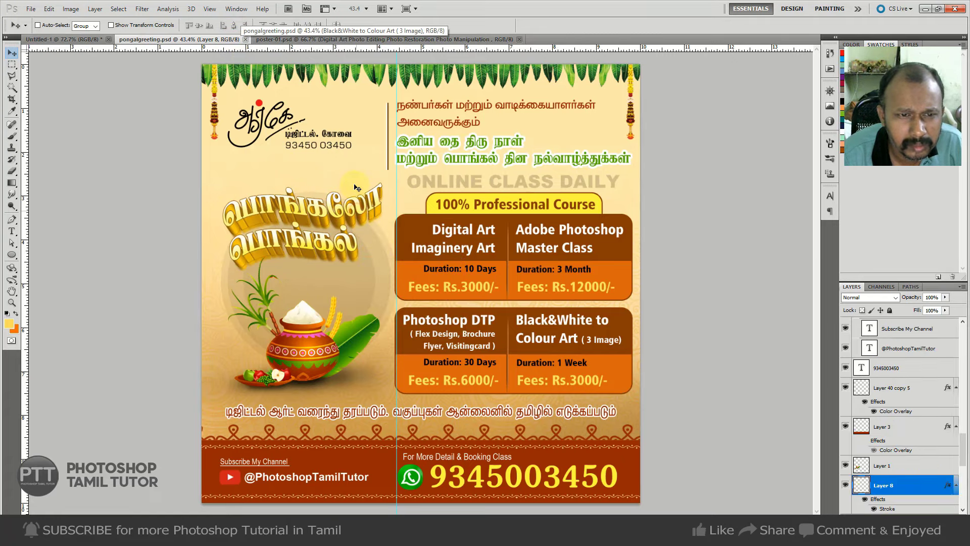
pyautogui.scroll(-3, 955, 500)
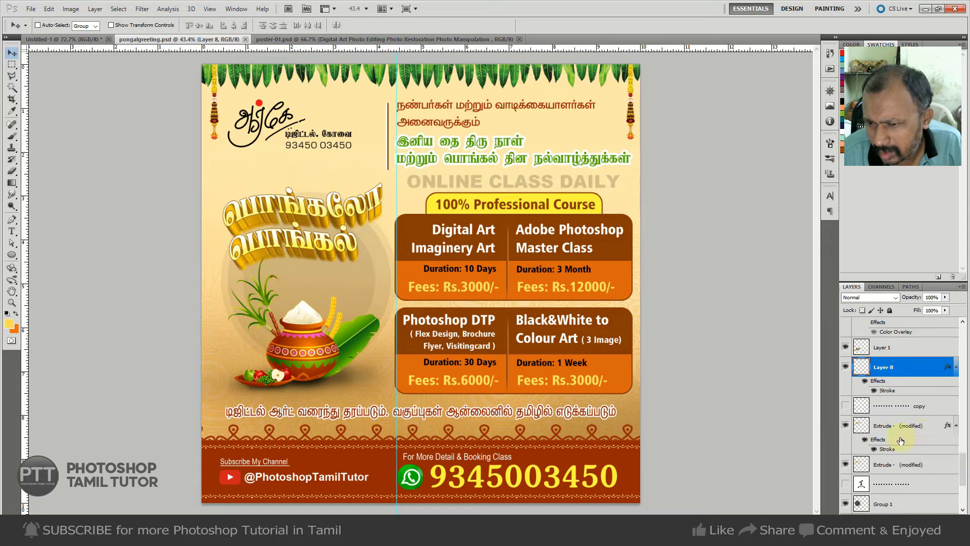
pyautogui.keyDown('ctrl'); pyautogui.click(897, 425); pyautogui.keyUp('ctrl')
pyautogui.keyDown('ctrl'); pyautogui.click(891, 464); pyautogui.keyUp('ctrl')
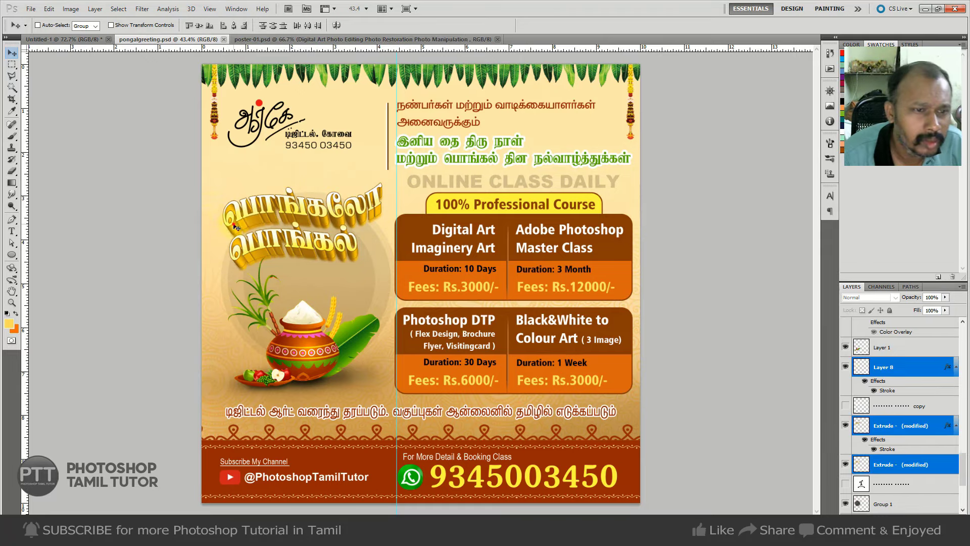
pyautogui.moveTo(238, 225)
pyautogui.mouseDown()
pyautogui.moveTo(92, 84)
pyautogui.moveTo(84, 46)
pyautogui.moveTo(180, 250)
pyautogui.mouseUp()
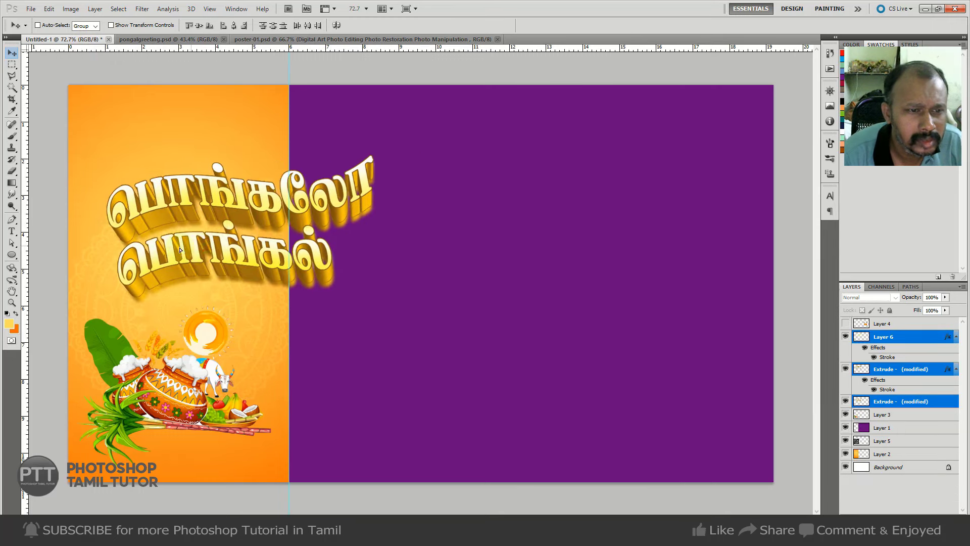
# Scale the Pongal title and place it above the pot artwork on the orange panel.
pyautogui.hotkey('ctrl', 't')
pyautogui.moveTo(373, 155); pyautogui.dragTo(297, 191)
pyautogui.moveTo(272, 227); pyautogui.dragTo(228, 241)
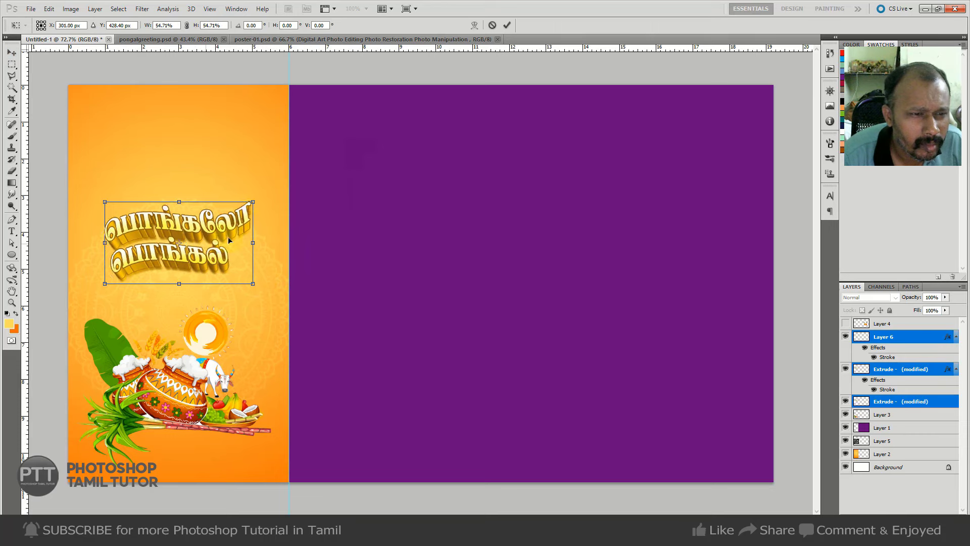
pyautogui.moveTo(254, 198); pyautogui.dragTo(275, 189)
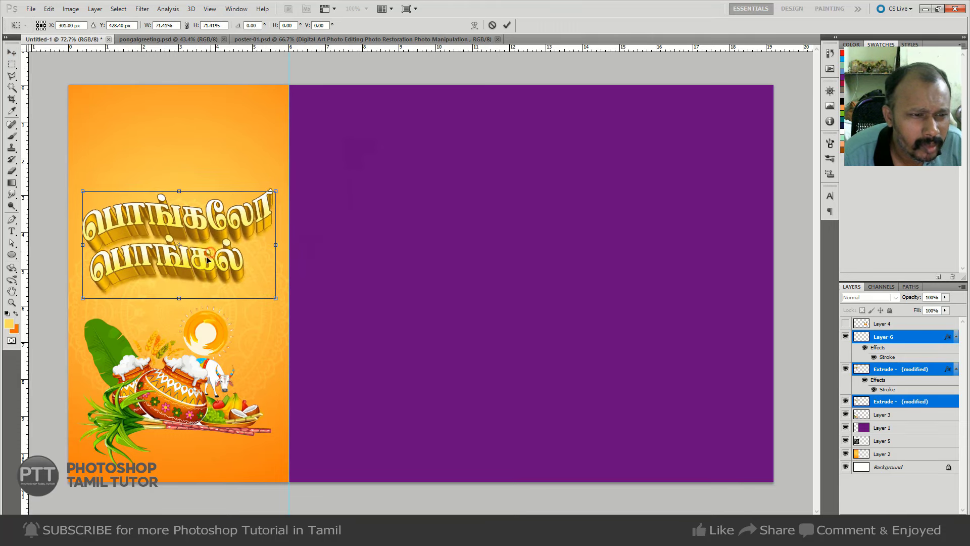
pyautogui.moveTo(211, 251); pyautogui.dragTo(214, 260)
pyautogui.press('Return')
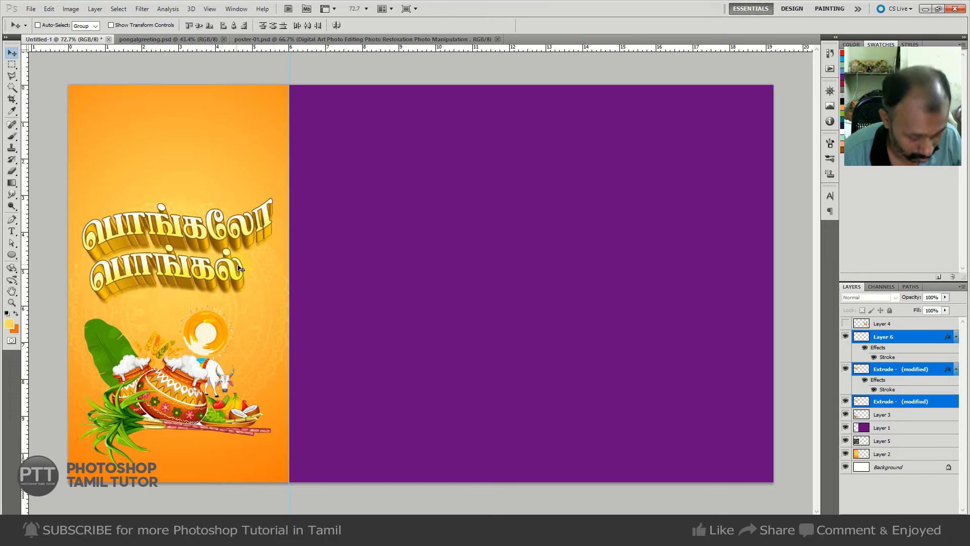
# Tilt the Pongal title slightly, then bring up the Unicode to Stmzh converter in the browser.
pyautogui.hotkey('ctrl', 't')
pyautogui.moveTo(271, 201); pyautogui.dragTo(265, 203)
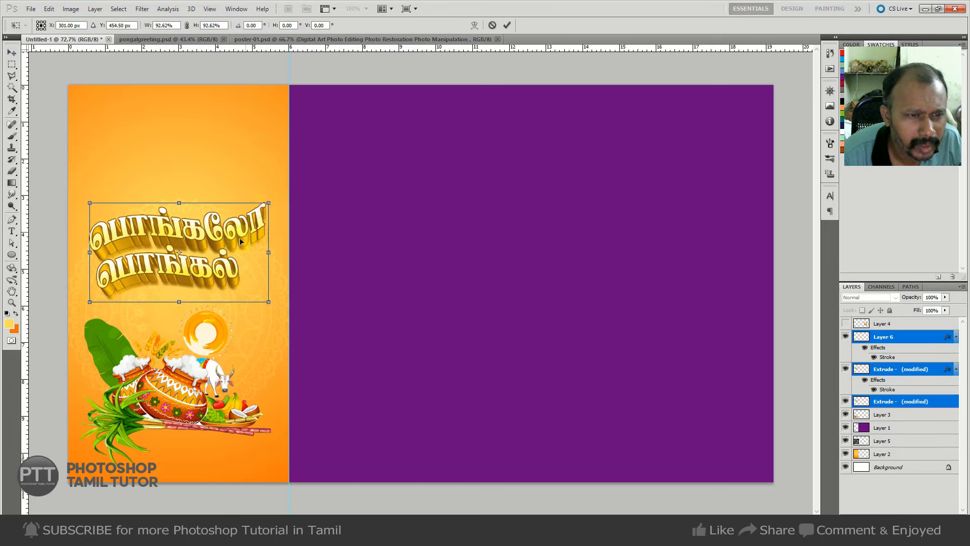
pyautogui.press('Return')
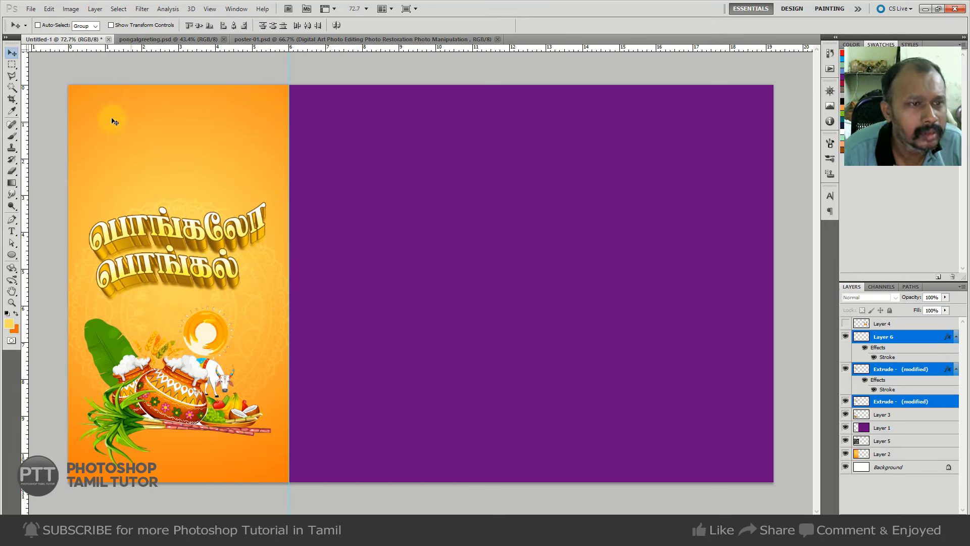
pyautogui.hotkey('alt', 'Tab')
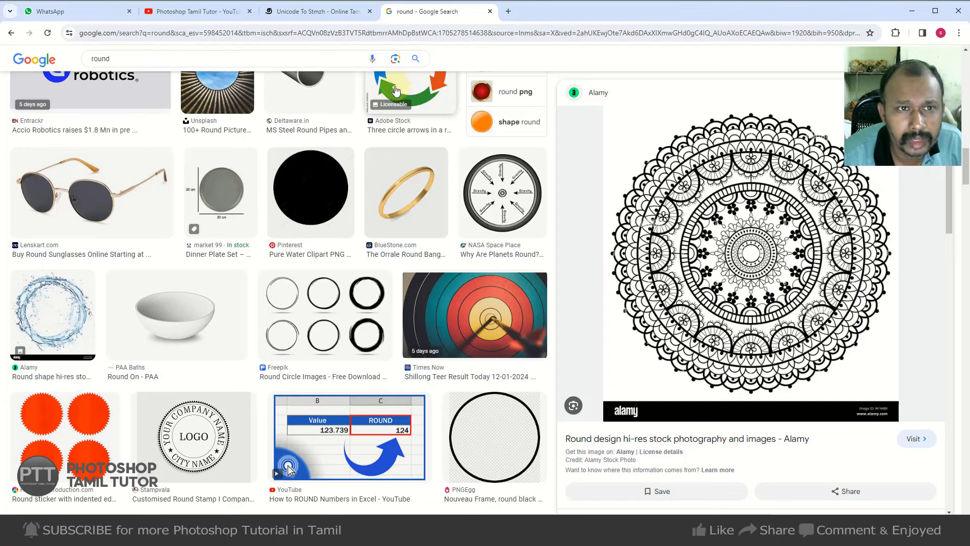
pyautogui.click(318, 11)
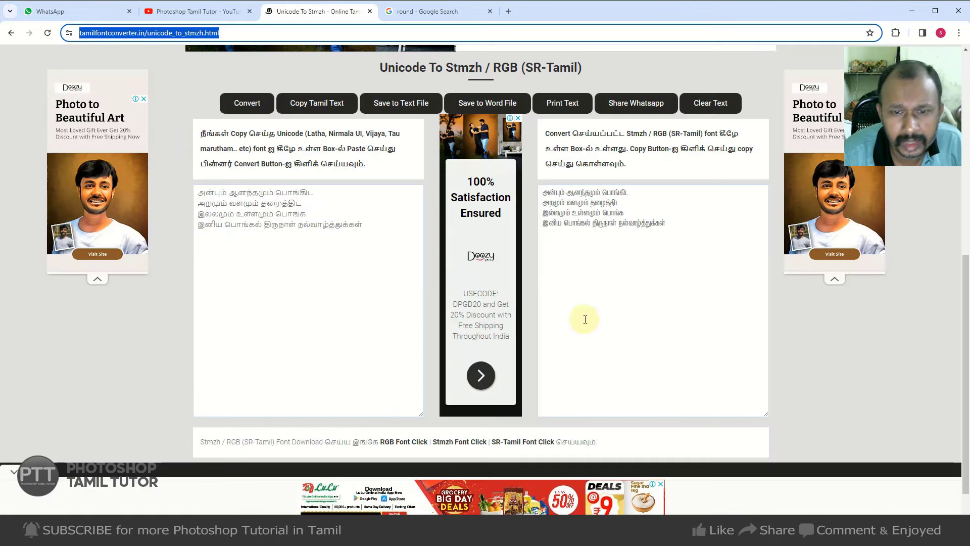
# Select and copy the four converted Stmzh greeting lines from the output box, then return to Photoshop.
pyautogui.click(674, 234)
pyautogui.moveTo(546, 195); pyautogui.dragTo(670, 225)
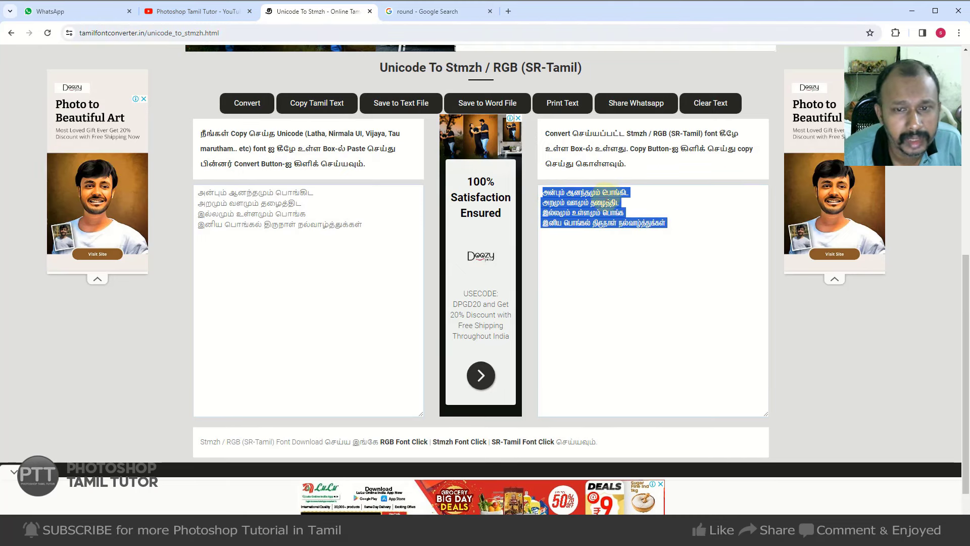
pyautogui.hotkey('alt', 'Tab')
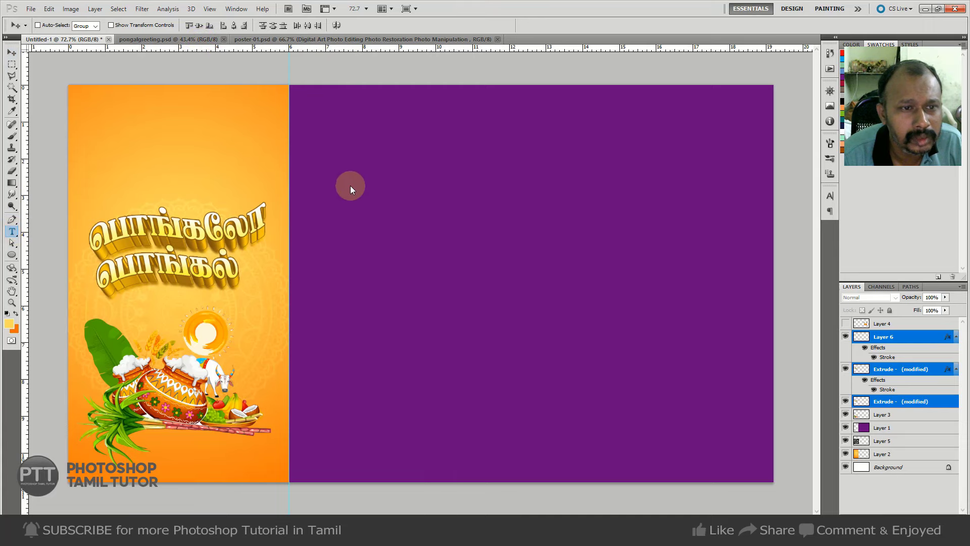
# Cycle through the open documents to check the font of pongalgreeting's Tamil text layer.
pyautogui.hotkey('ctrl', 'Tab')
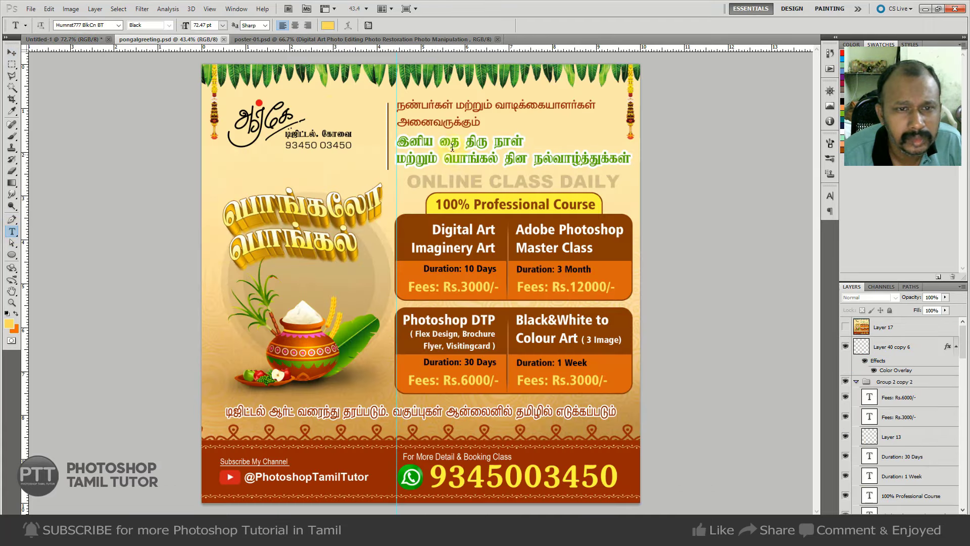
pyautogui.click(487, 104)
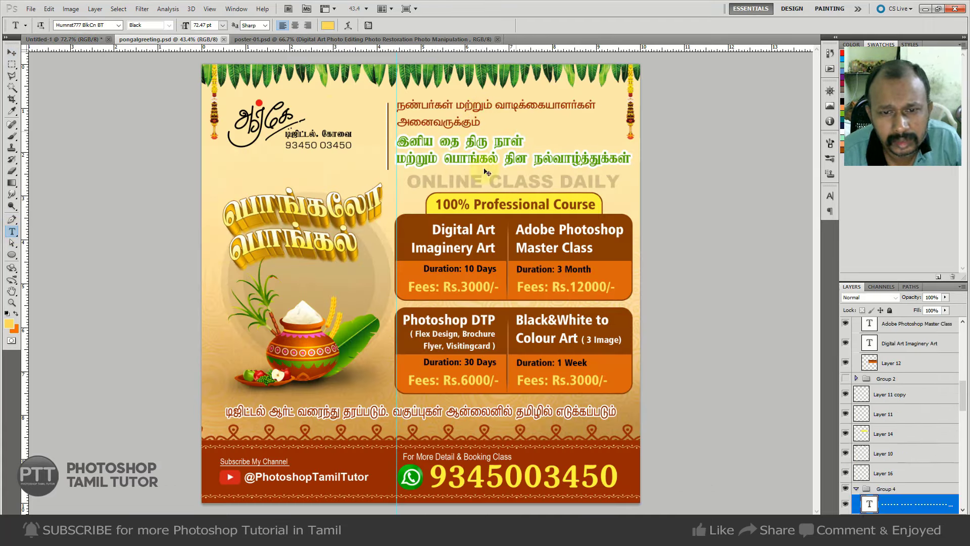
pyautogui.hotkey('ctrl', 'Tab')
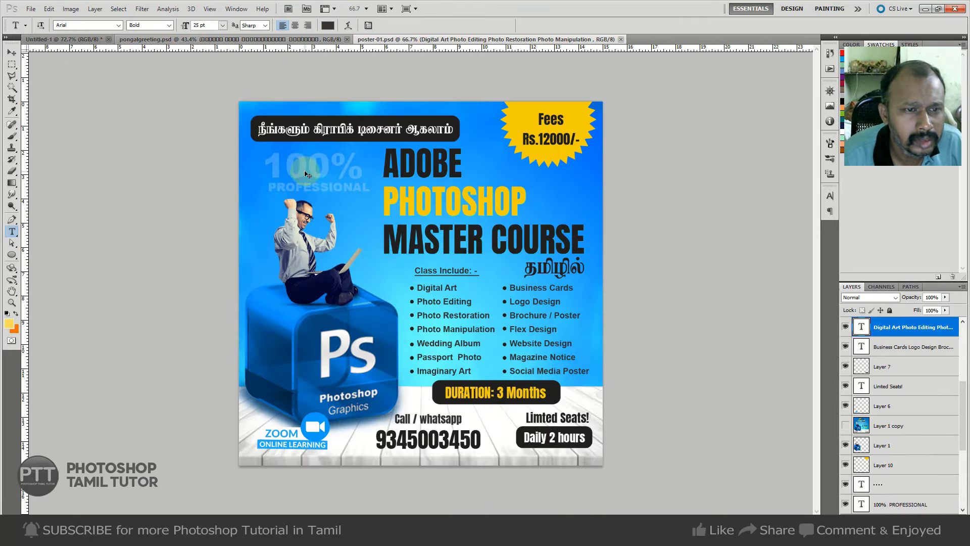
pyautogui.hotkey('ctrl', 'Tab')
# Paste the four Tamil lines at the orange panel's top, coloured with the panel's purple.
pyautogui.click(123, 135)
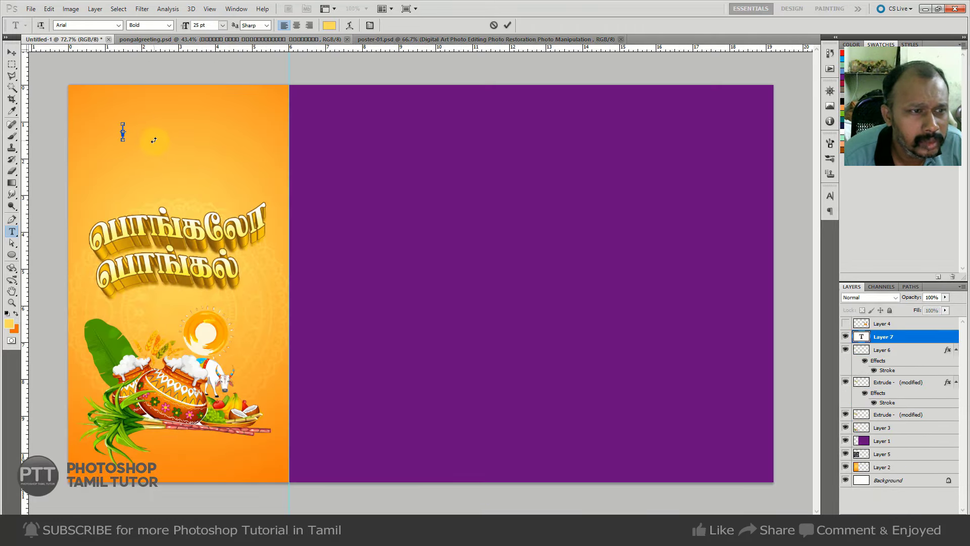
pyautogui.hotkey('ctrl', 'v')
pyautogui.hotkey('ctrl', 'a')
pyautogui.click(329, 27)
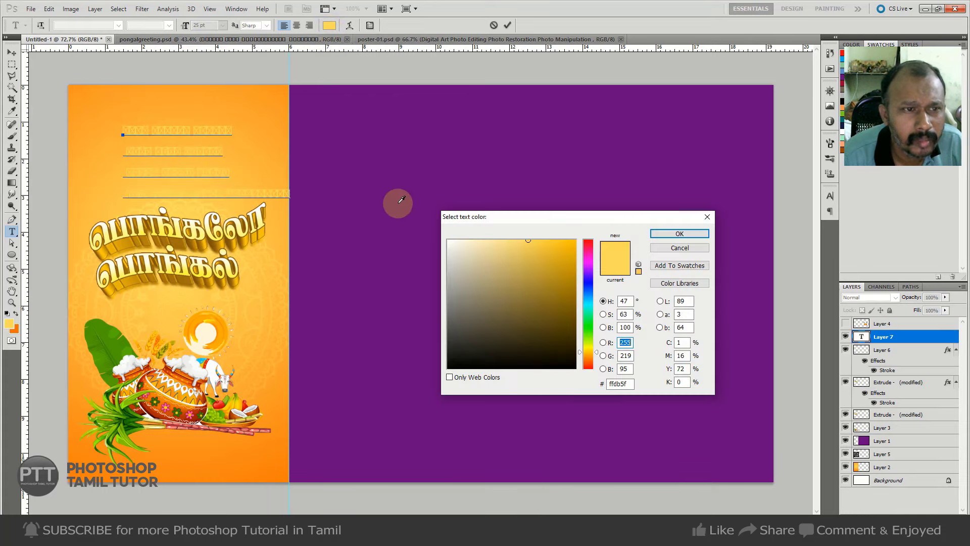
pyautogui.click(386, 225)
pyautogui.click(680, 234)
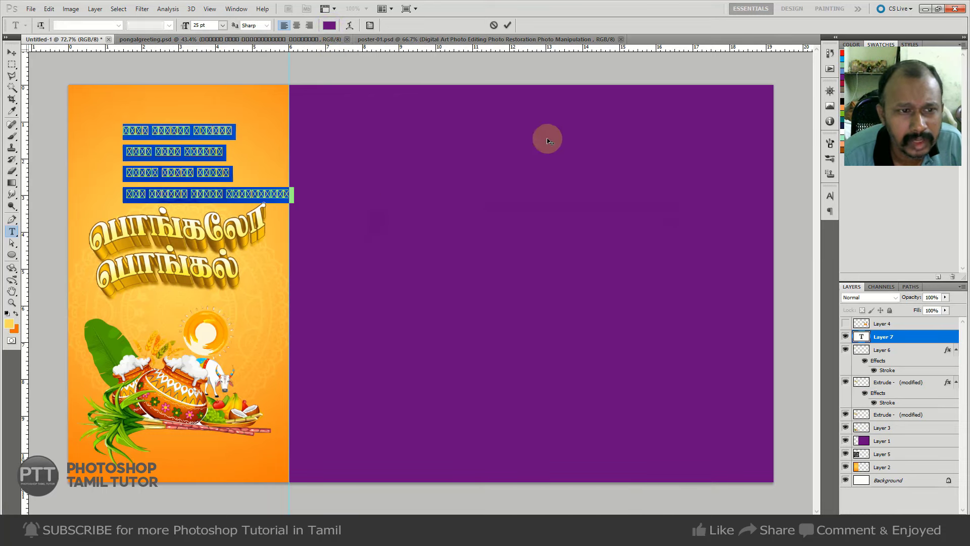
pyautogui.click(118, 25)
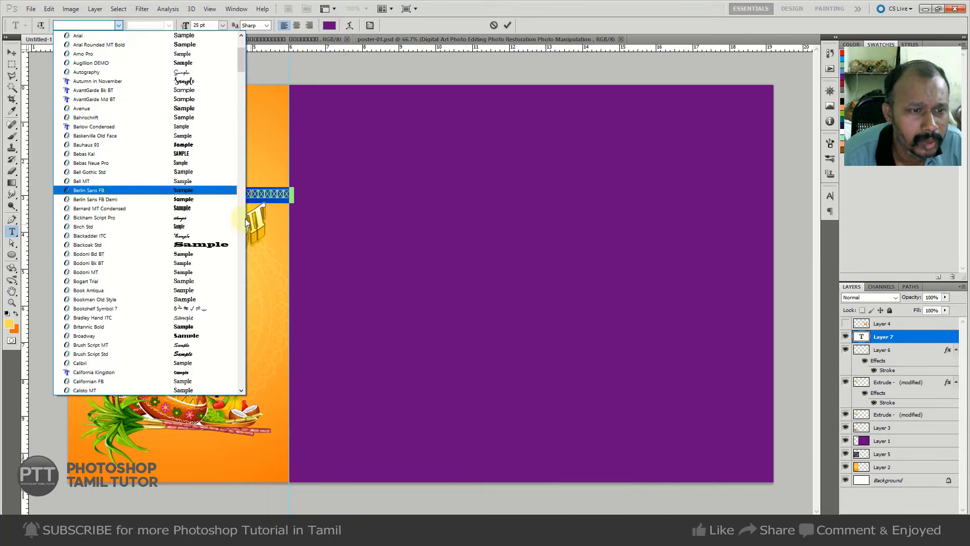
# Apply the STMZH - 052 font to the four greeting lines and enter 40 in the options bar.
pyautogui.moveTo(238, 68); pyautogui.dragTo(239, 271)
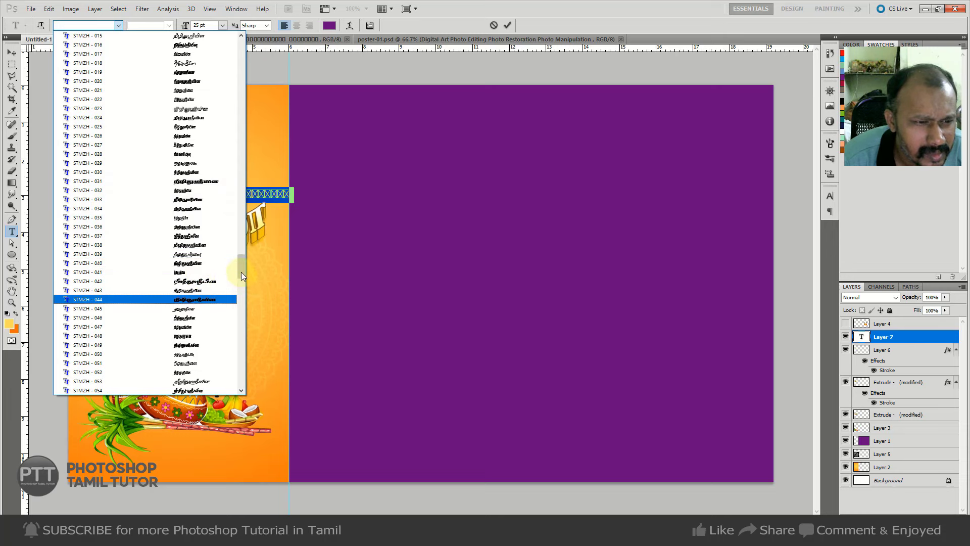
pyautogui.moveTo(240, 272); pyautogui.dragTo(240, 279)
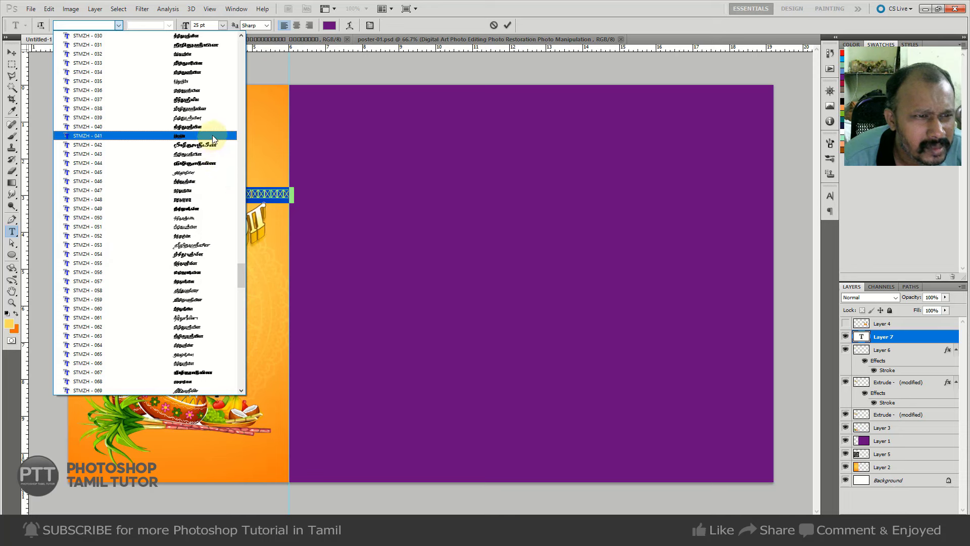
pyautogui.click(202, 236)
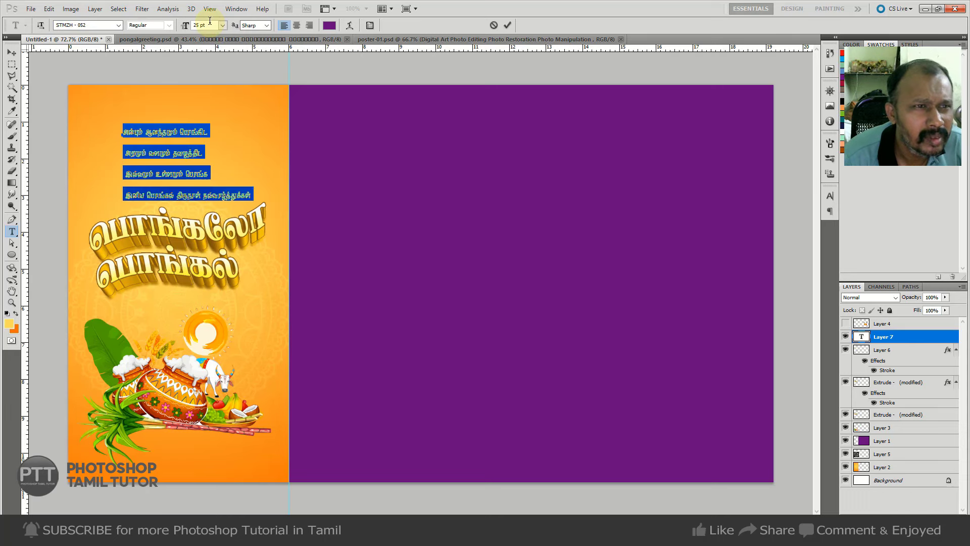
pyautogui.write('40')
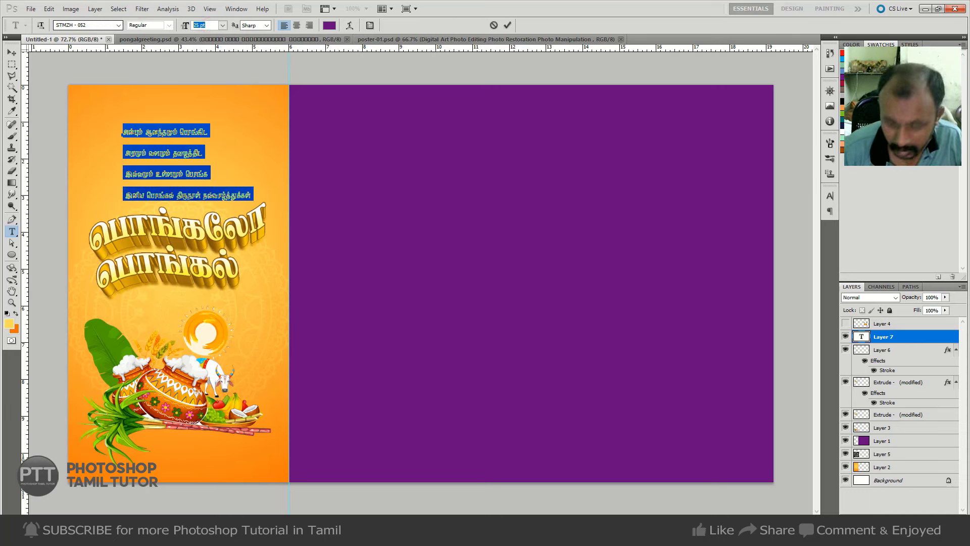
# Preview successive STMZH fonts on the lines, from STMZH - 062 through STMZH - 090.
pyautogui.click(96, 25)
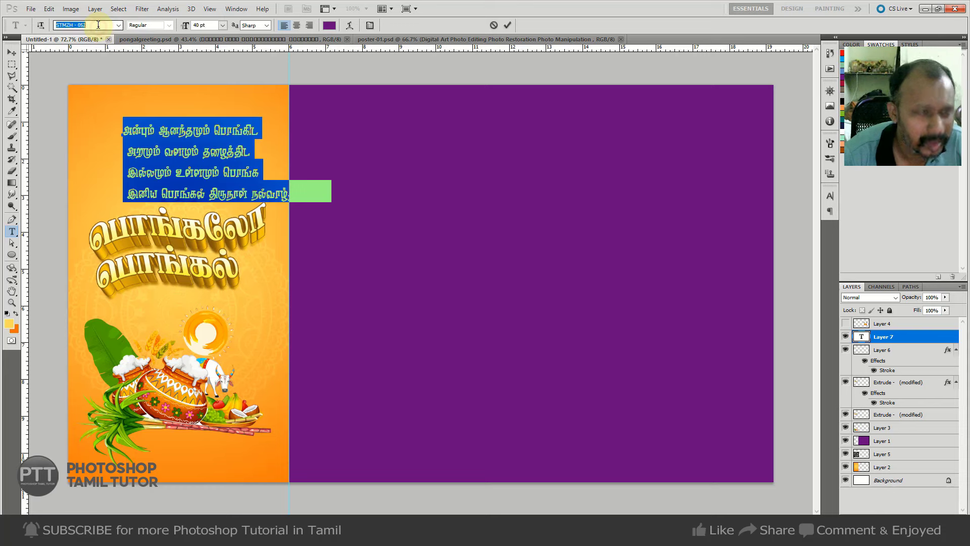
pyautogui.press('Down')
pyautogui.press('Down')
pyautogui.press('Down')
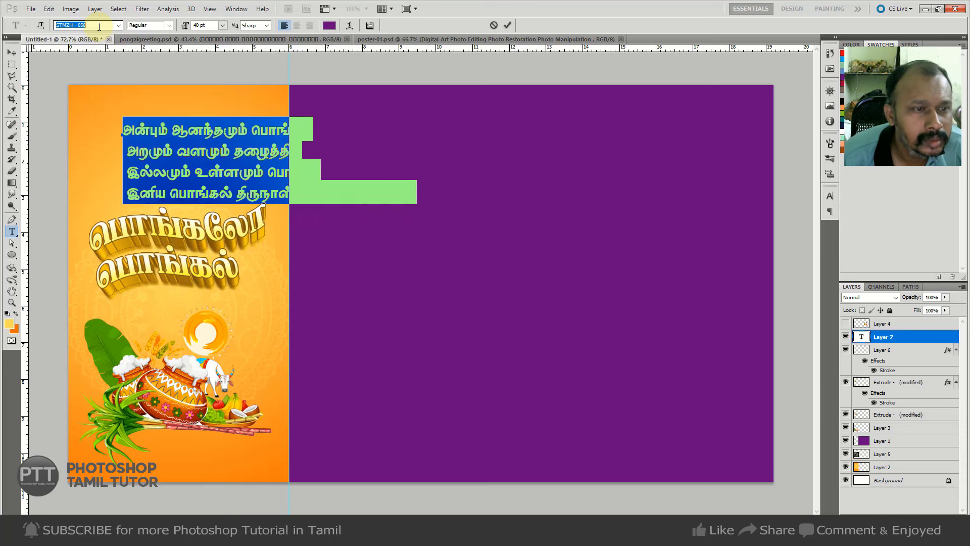
pyautogui.press('Down')
pyautogui.press('Down')
pyautogui.press('Down')
pyautogui.press('Down')
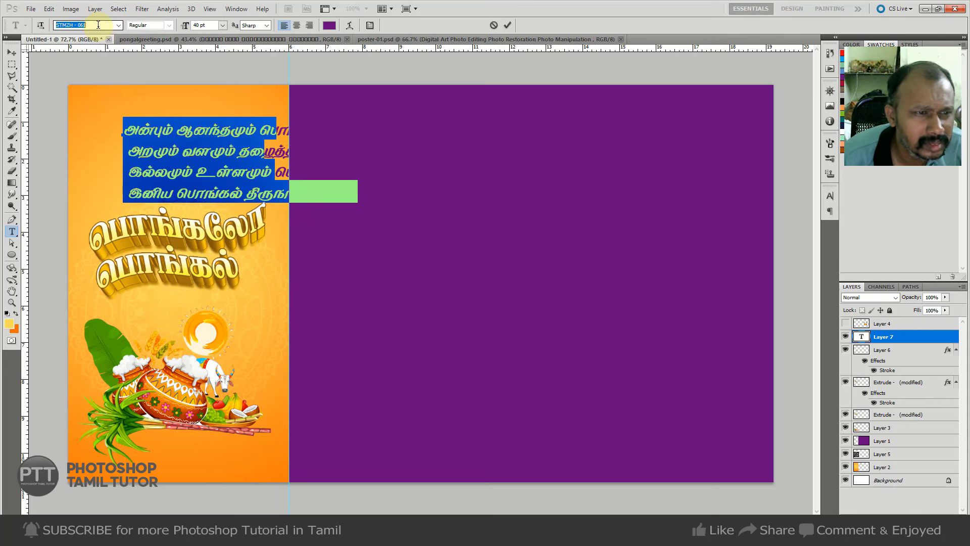
pyautogui.press('Down')
pyautogui.press('Down')
pyautogui.press('Down')
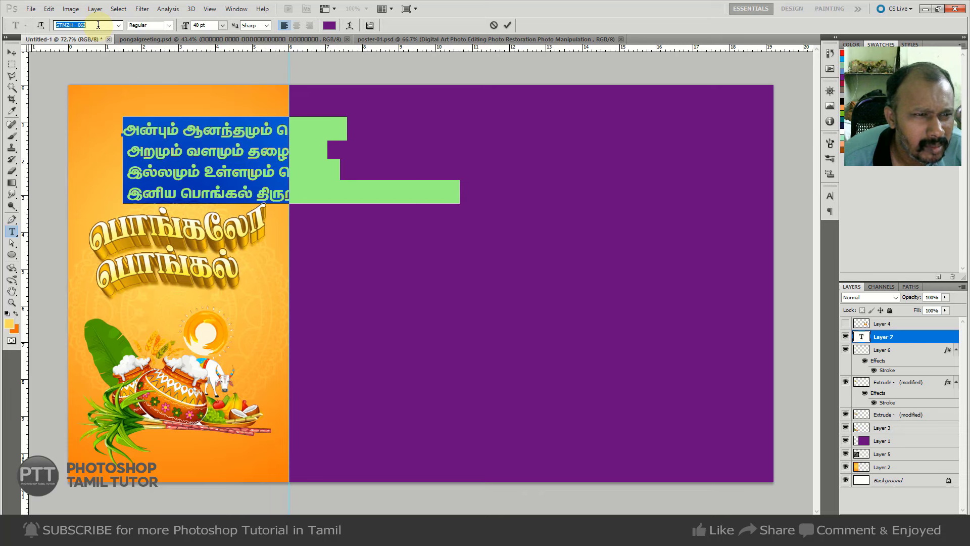
pyautogui.press('Down')
pyautogui.press('Down')
pyautogui.press('Down')
pyautogui.press('Down')
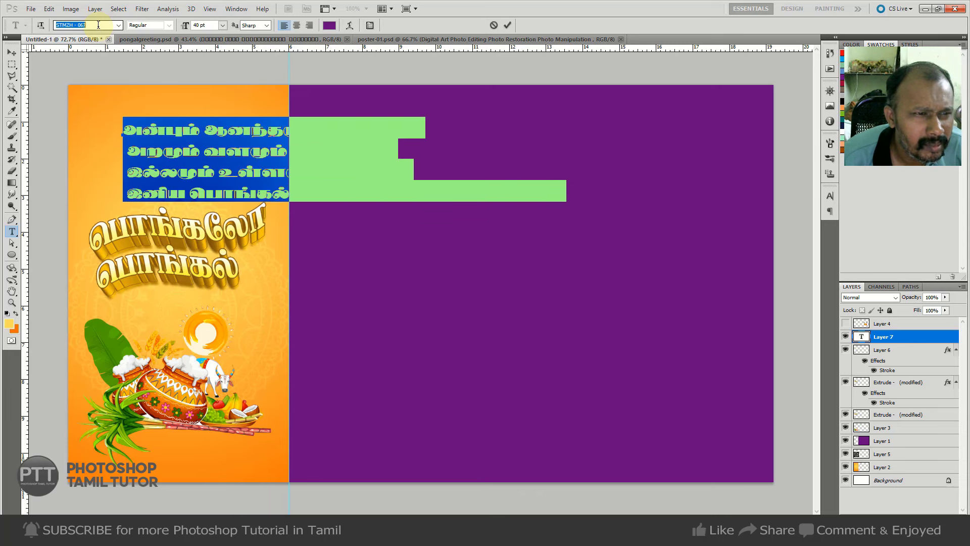
pyautogui.press('Up')
pyautogui.press('Down')
pyautogui.press('Down')
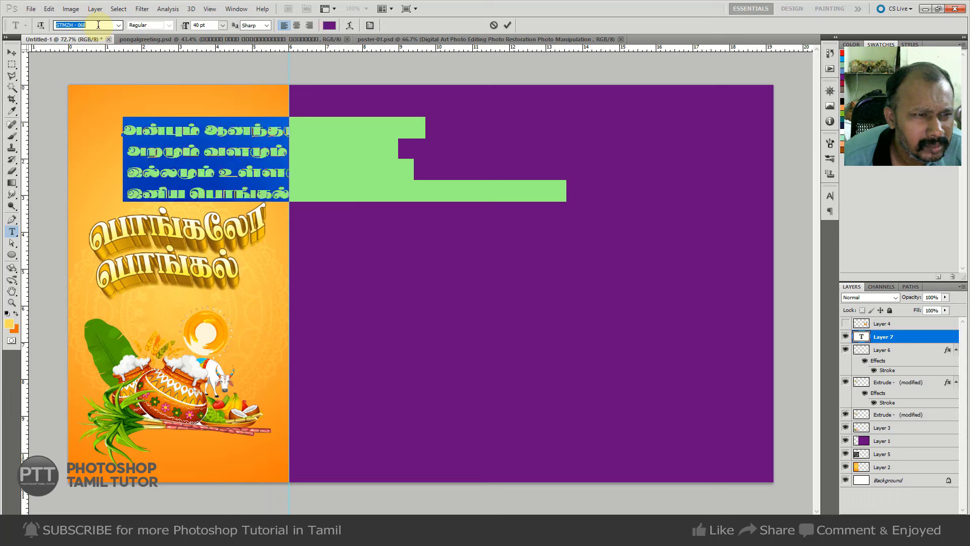
pyautogui.press('Down')
pyautogui.press('Down')
pyautogui.press('Down')
pyautogui.press('Down')
pyautogui.press('Down')
pyautogui.press('Down')
pyautogui.press('Down')
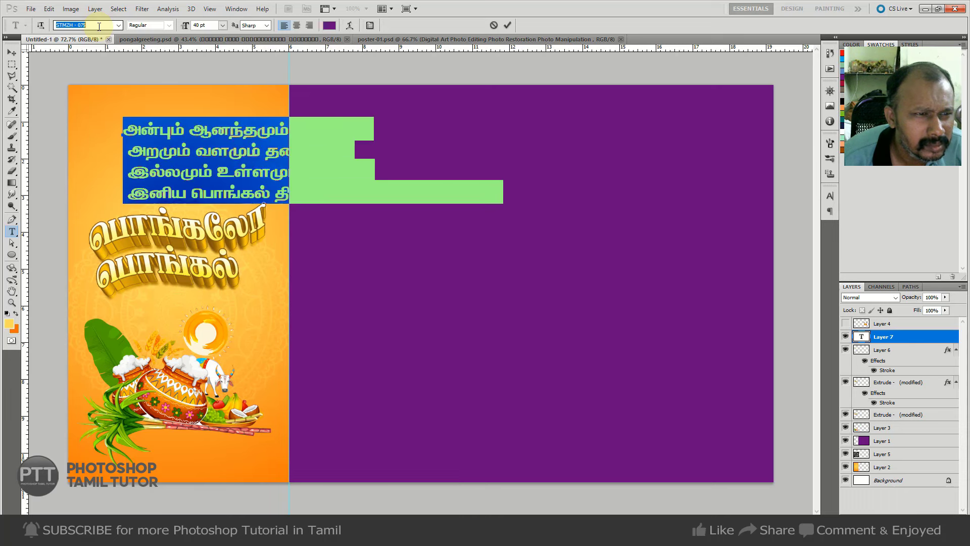
pyautogui.press('Down')
pyautogui.press('Down')
pyautogui.press('Down')
pyautogui.press('Down')
pyautogui.press('Down')
pyautogui.press('Down')
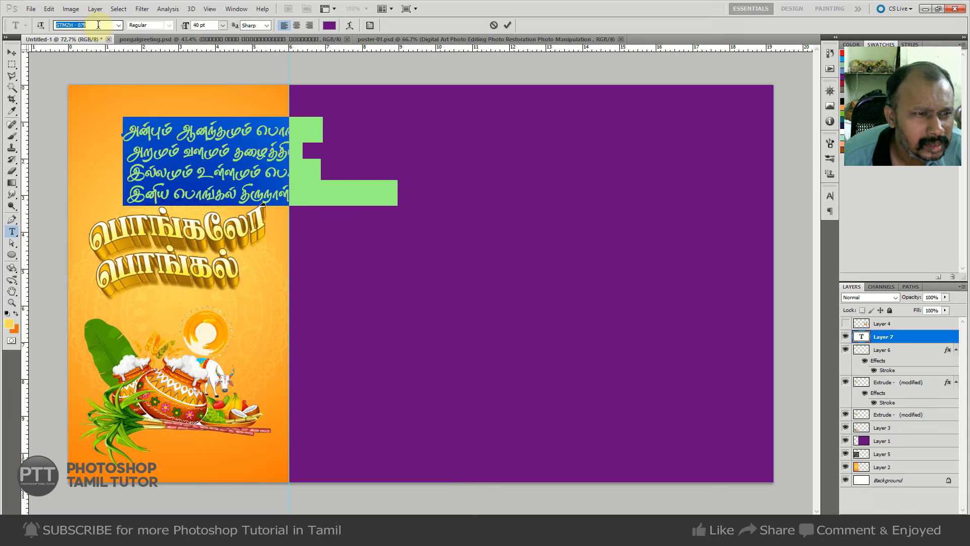
pyautogui.press('Down')
pyautogui.press('Down')
pyautogui.press('Down')
pyautogui.press('Down')
pyautogui.press('Down')
pyautogui.press('Down')
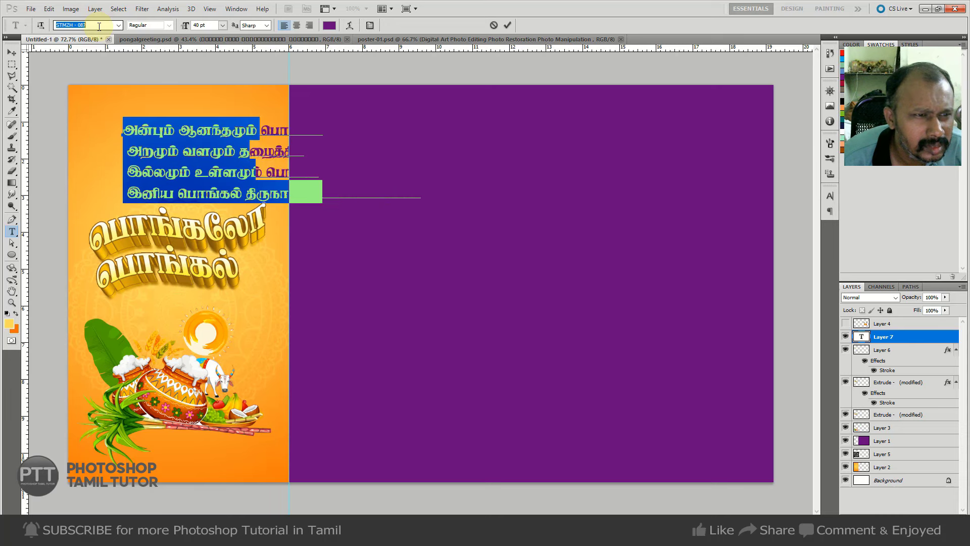
pyautogui.press('Down')
pyautogui.press('Down')
pyautogui.press('Down')
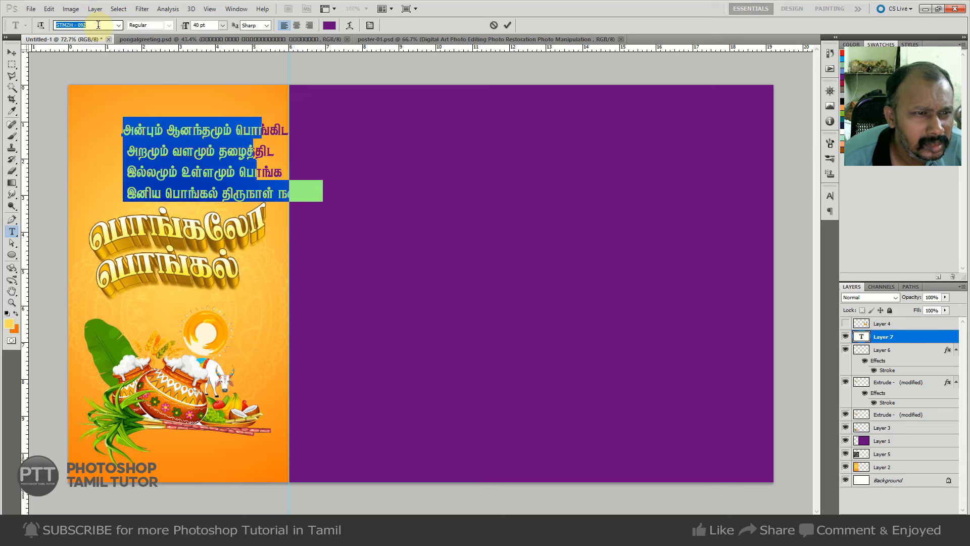
pyautogui.press('Down')
pyautogui.press('Down')
# Set the greeting lines in STMZH - 014 and tighten their line spacing.
pyautogui.click(118, 25)
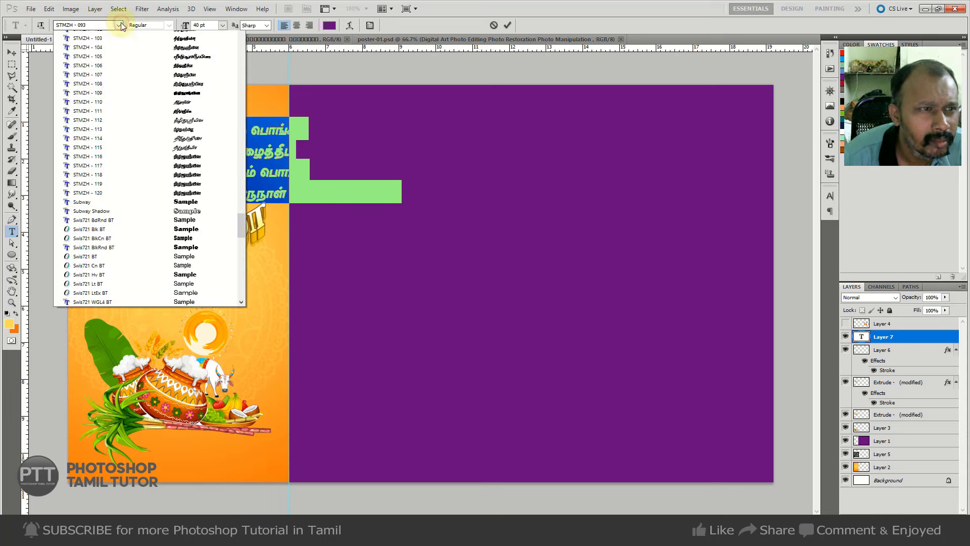
pyautogui.moveTo(238, 314); pyautogui.dragTo(241, 250)
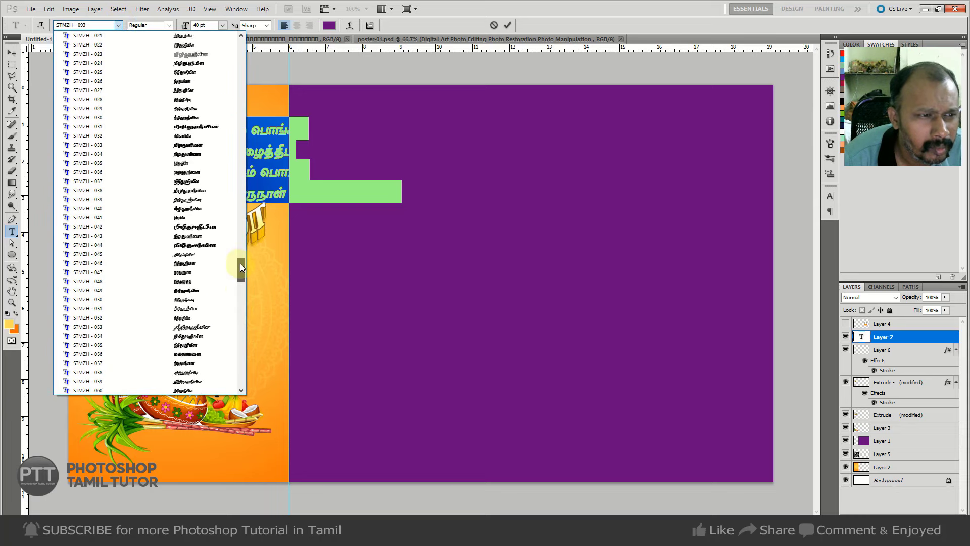
pyautogui.click(194, 126)
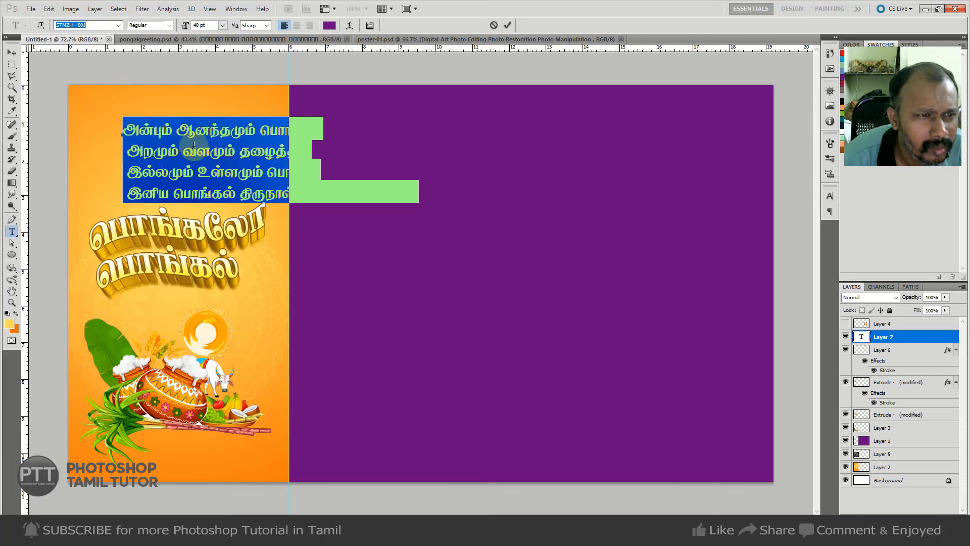
pyautogui.click(93, 24)
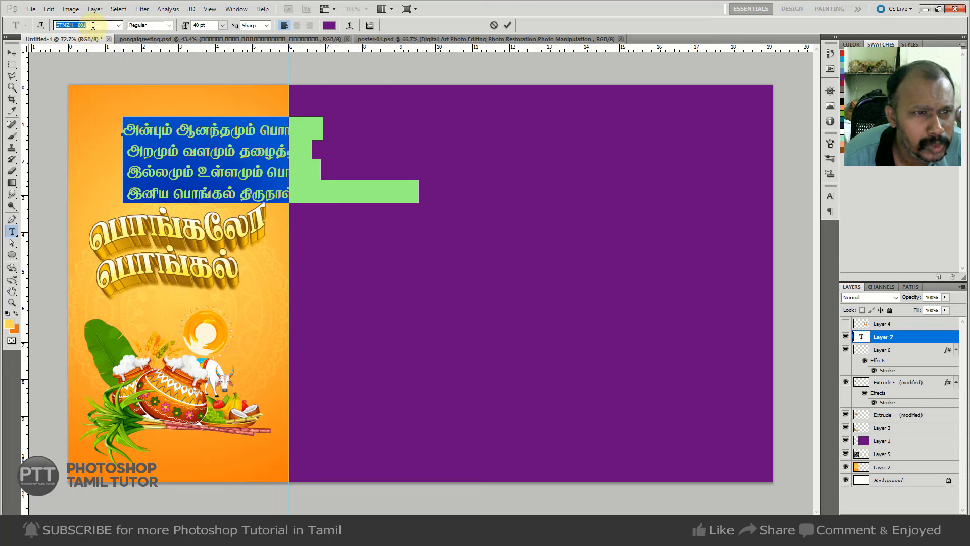
pyautogui.press('Down')
pyautogui.press('Down')
pyautogui.press('Down')
pyautogui.press('Down')
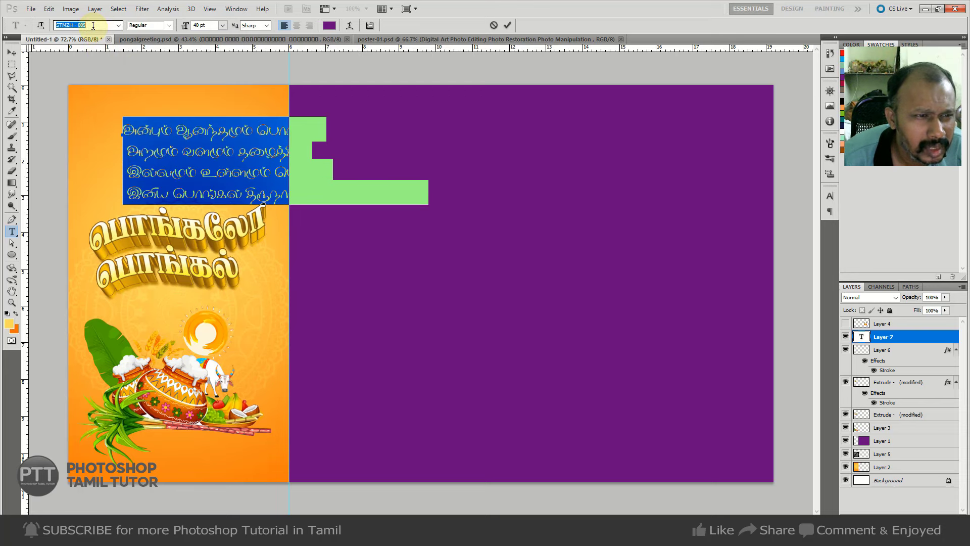
pyautogui.press('Down')
pyautogui.press('Down')
pyautogui.press('Down')
pyautogui.press('Down')
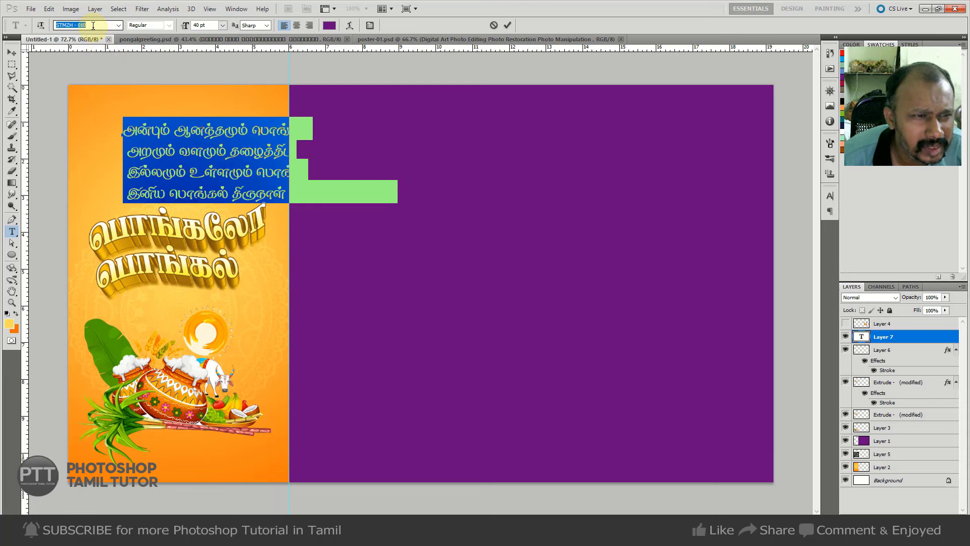
pyautogui.press('Down')
pyautogui.press('Down')
pyautogui.press('Down')
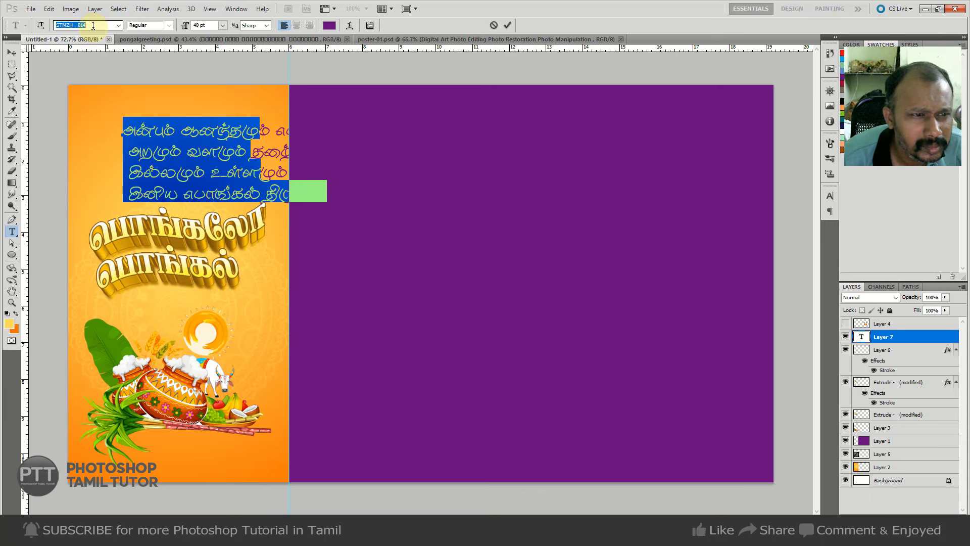
pyautogui.press('Down')
pyautogui.press('Up')
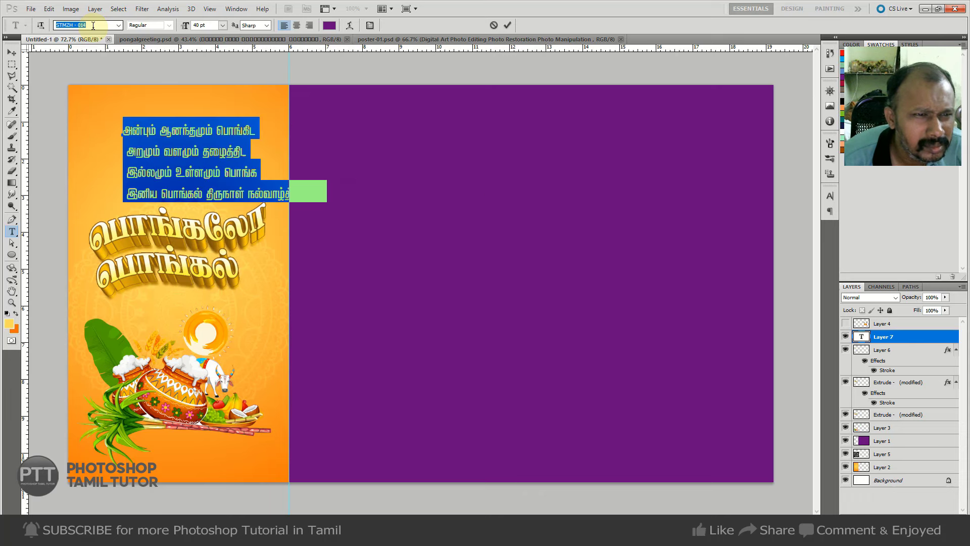
pyautogui.press('Return')
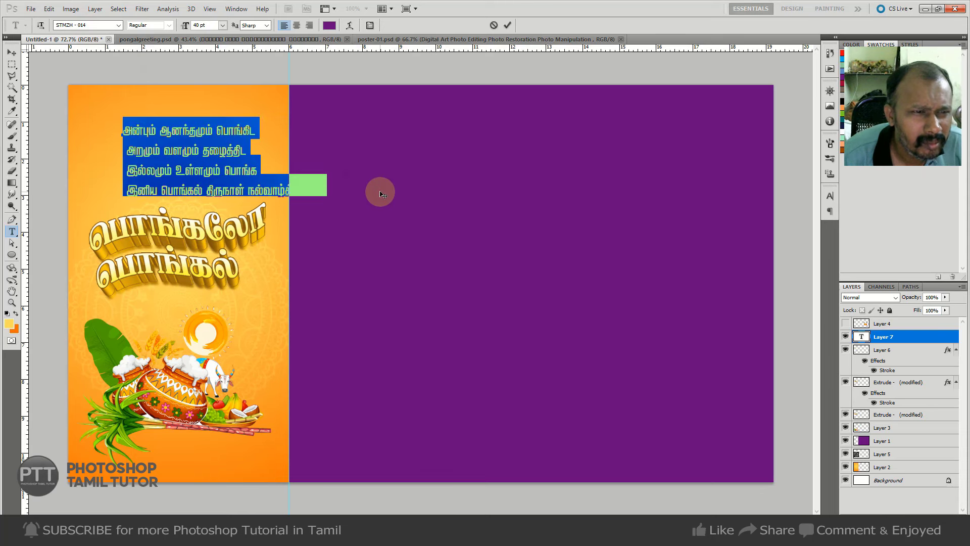
pyautogui.hotkey('alt', 'Up')
pyautogui.hotkey('alt', 'Up')
pyautogui.hotkey('alt', 'Up')
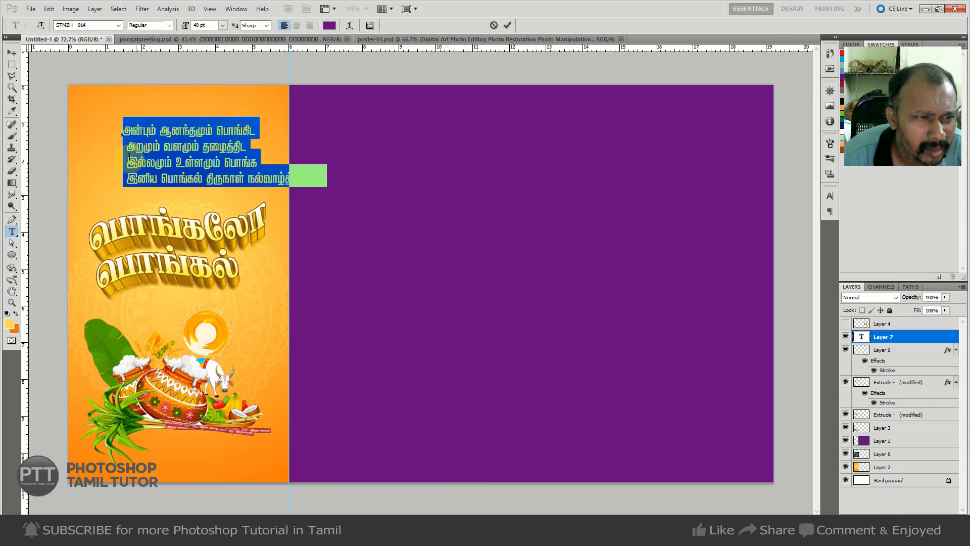
# Remove the leading spaces so the second and third lines align left.
pyautogui.click(126, 147)
pyautogui.press('Delete')
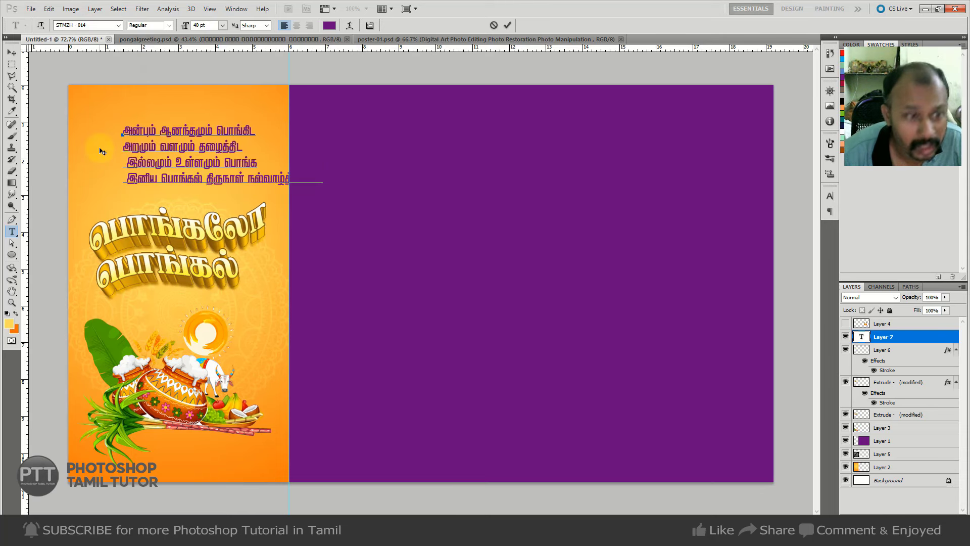
pyautogui.press('Delete')
pyautogui.press('Delete')
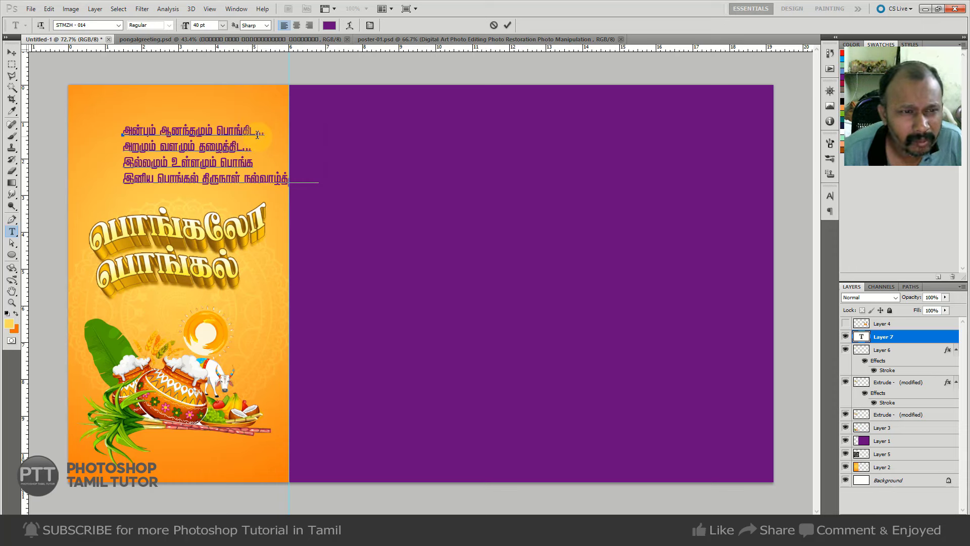
pyautogui.write('...')
pyautogui.hotkey('ctrl', 'Return')
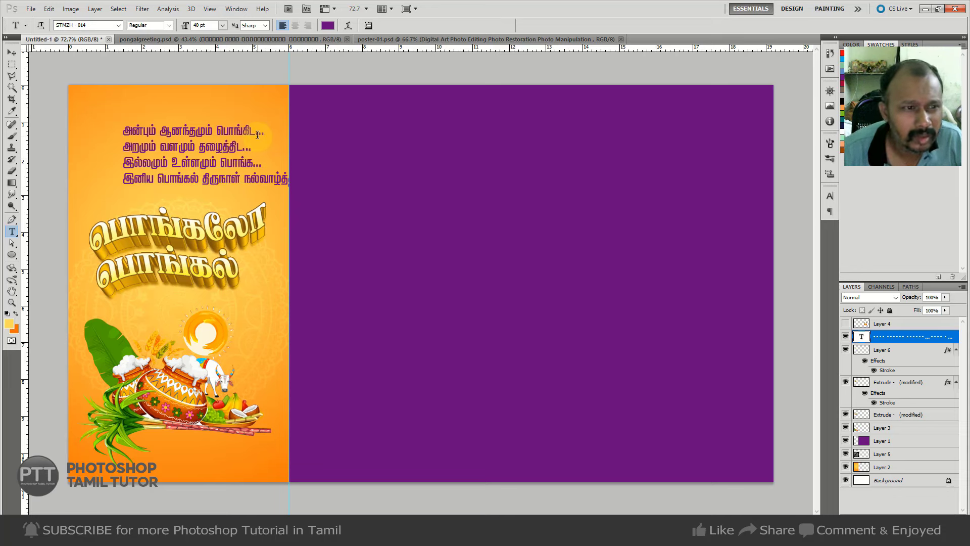
# Delete the fourth greeting line and move the remaining three lines up and left.
pyautogui.moveTo(123, 181); pyautogui.dragTo(438, 192)
pyautogui.hotkey('ctrl', 'c')
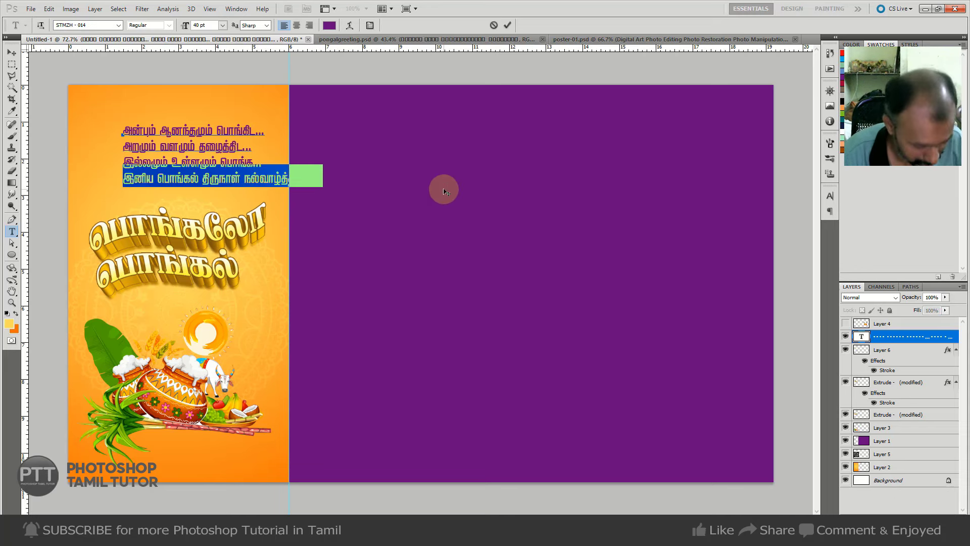
pyautogui.press('BackSpace')
pyautogui.hotkey('ctrl', 'Return')
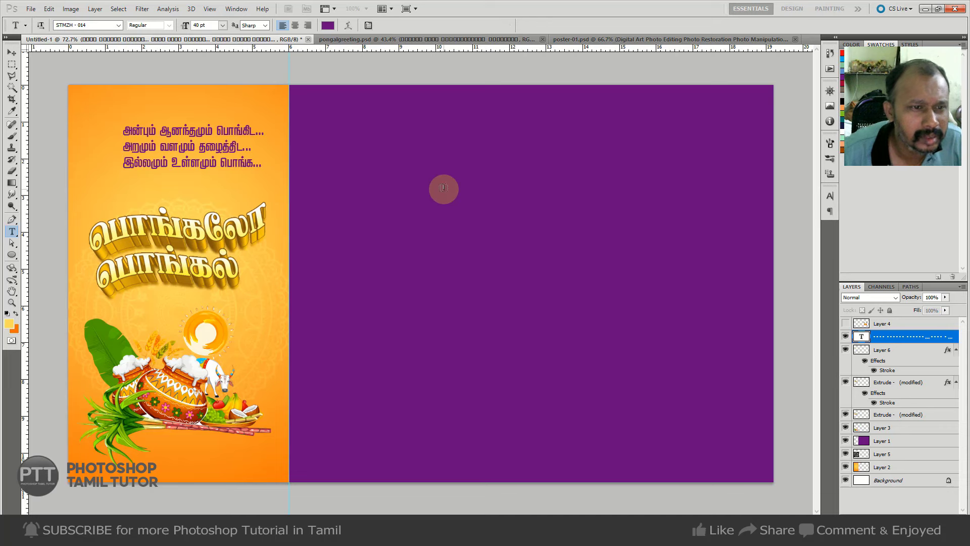
pyautogui.press('v')
pyautogui.moveTo(205, 161); pyautogui.dragTo(191, 146)
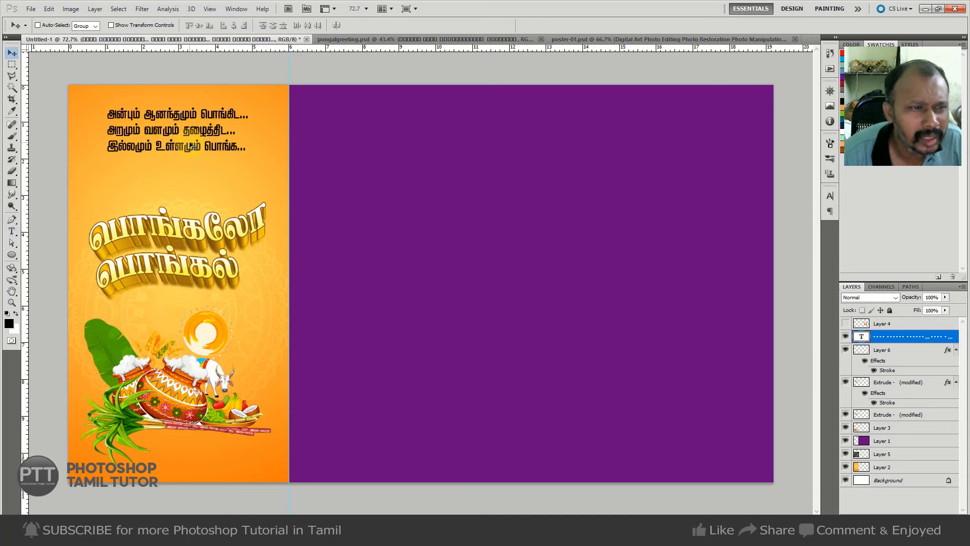
# Revert the verse text to black, hide the rulers, and select all the verse text.
pyautogui.hotkey('ctrl', 'z')
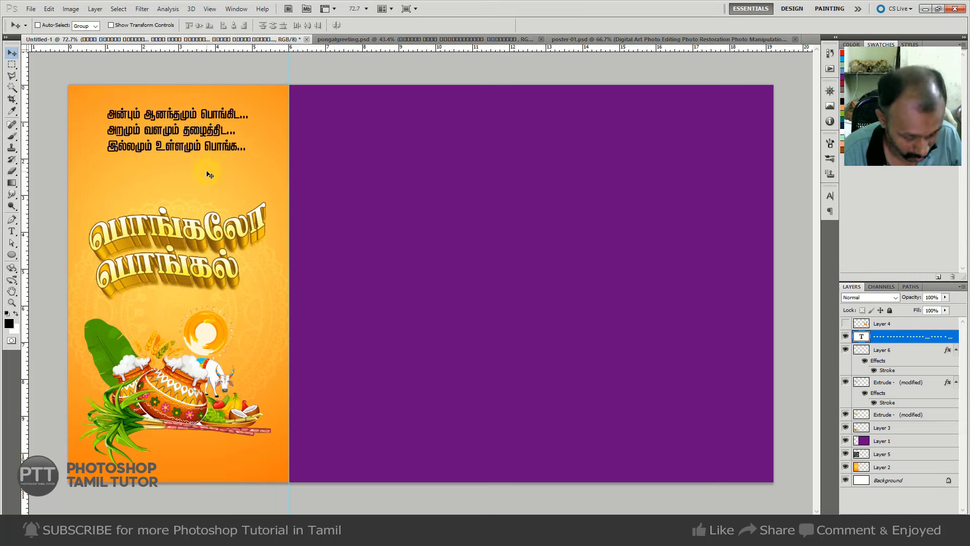
pyautogui.press('t')
pyautogui.scroll(1, 171, 142)
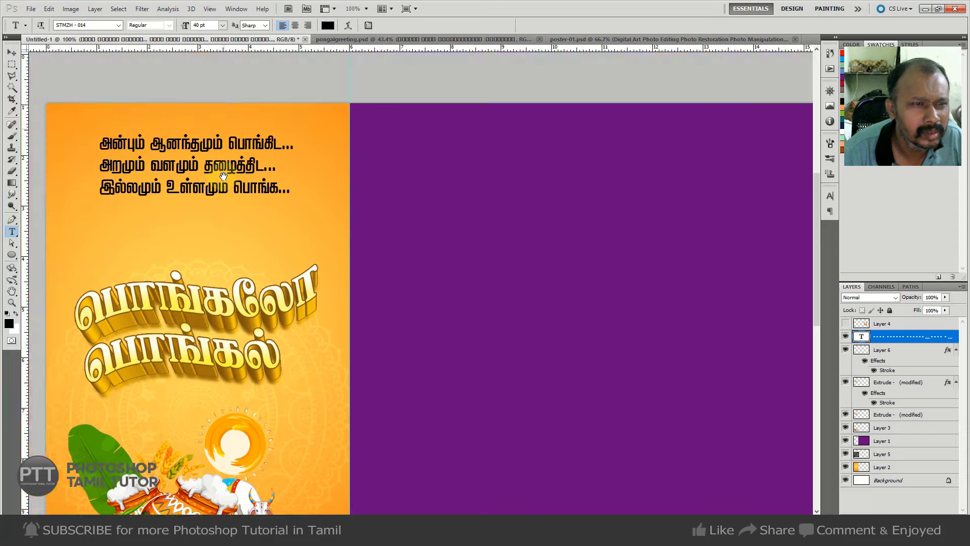
pyautogui.hotkey('ctrl', 'r')
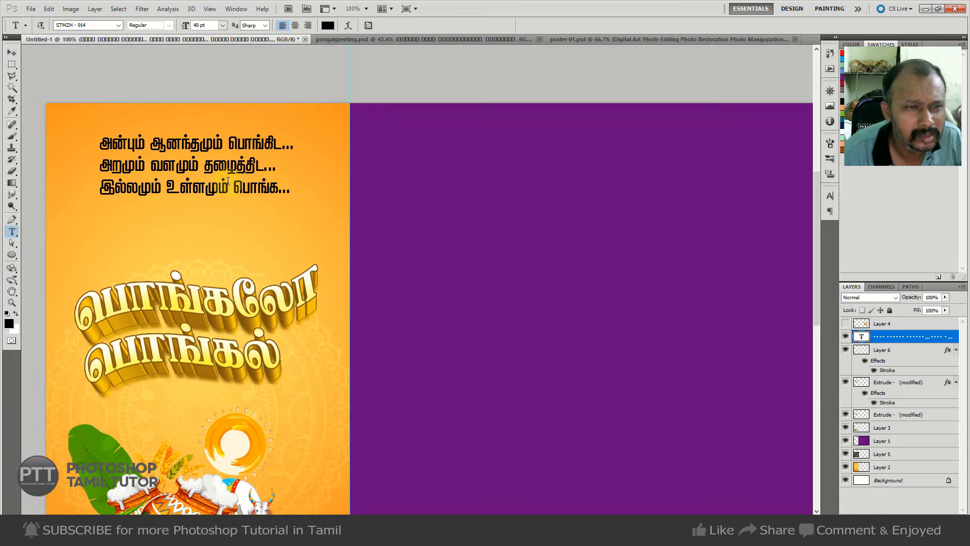
pyautogui.scroll(-1, 230, 167)
pyautogui.scroll(-1, 246, 183)
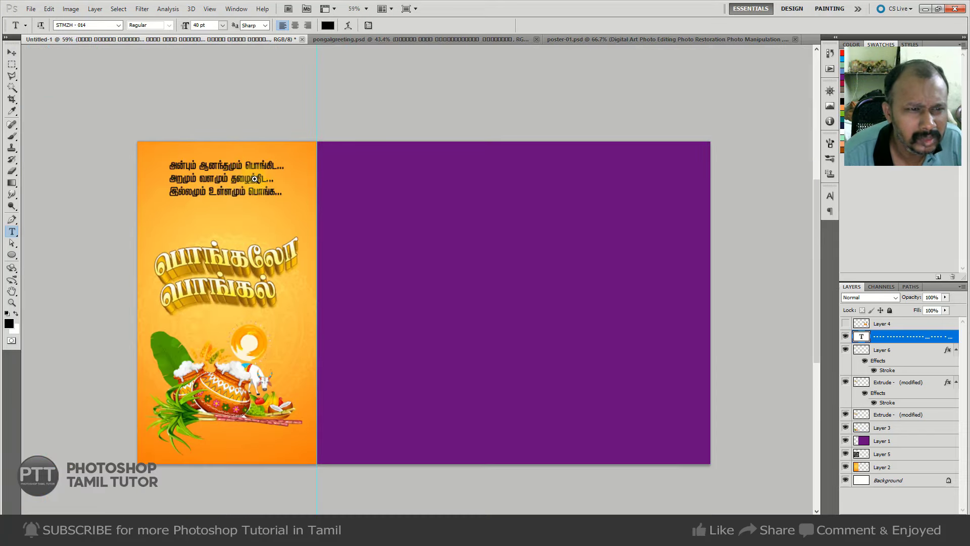
pyautogui.click(255, 179)
pyautogui.scroll(1, 254, 179)
pyautogui.scroll(1, 254, 179)
pyautogui.hotkey('ctrl', 'a')
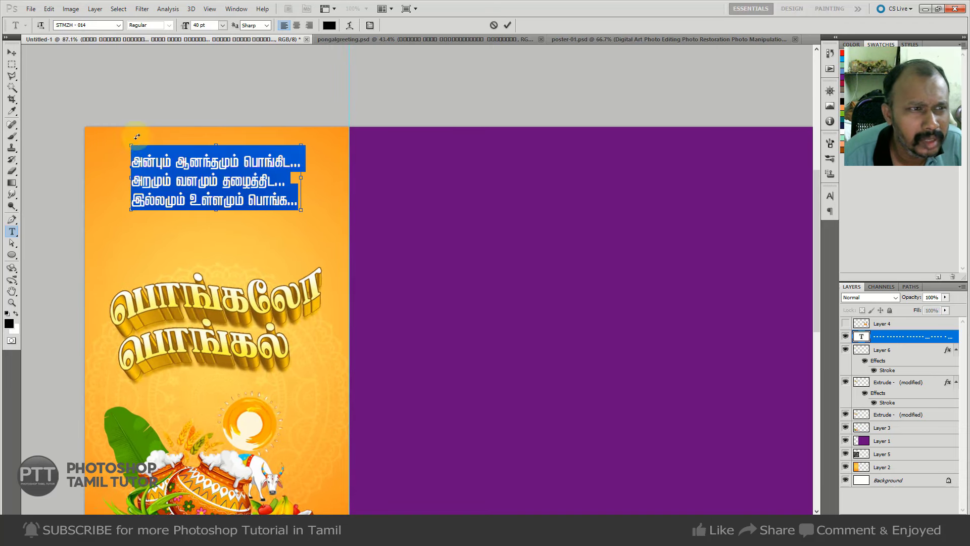
# Switch the verse lines to the STMZH - 051 font.
pyautogui.click(118, 25)
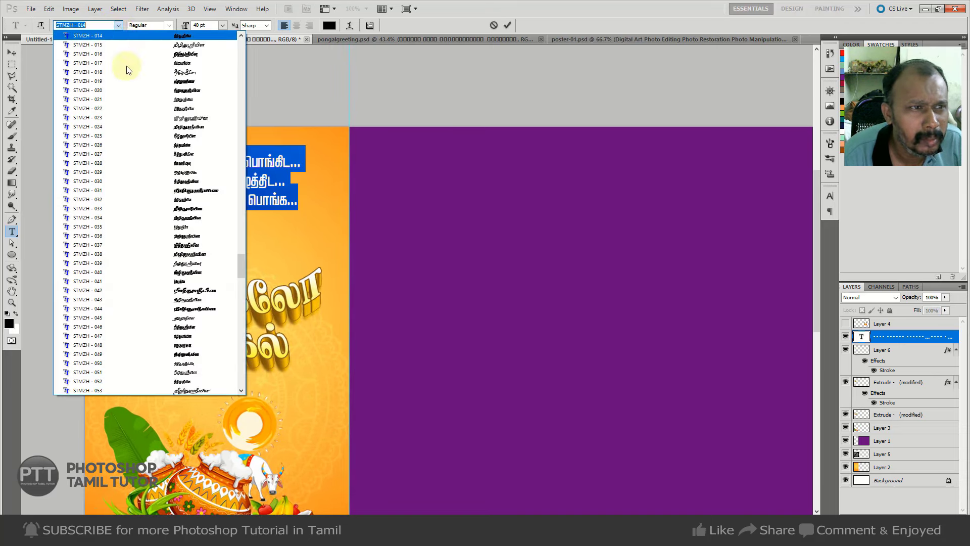
pyautogui.click(146, 280)
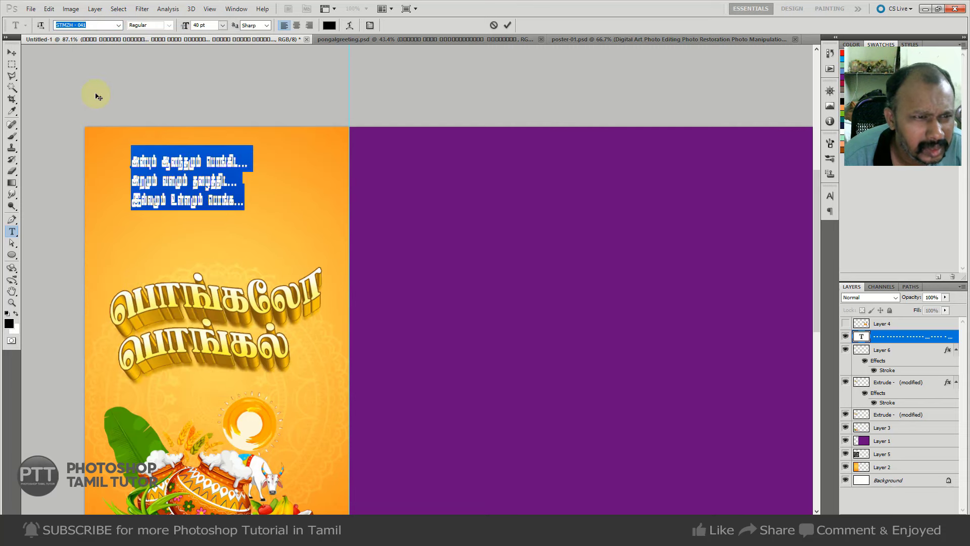
pyautogui.press('Down')
pyautogui.press('Down')
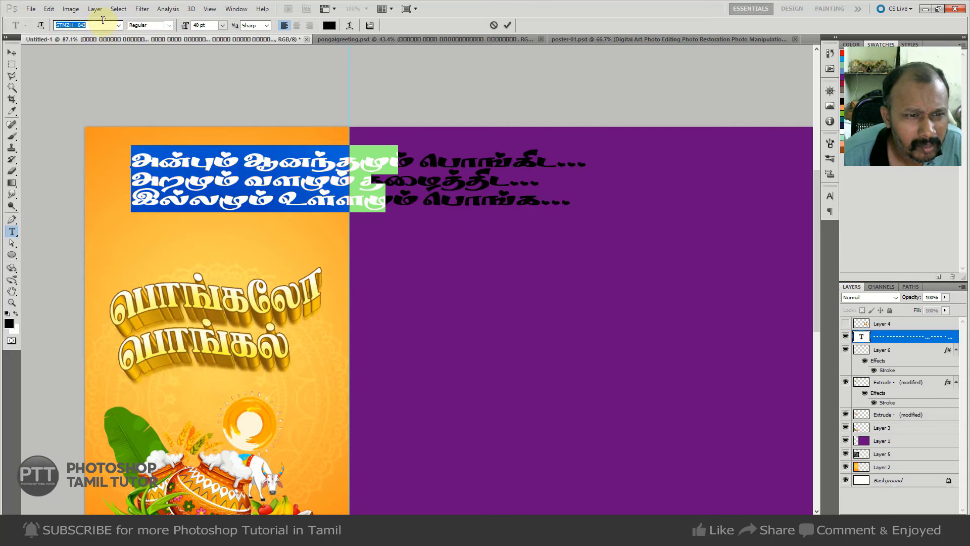
pyautogui.press('Down')
pyautogui.press('Down')
pyautogui.press('Down')
pyautogui.press('Down')
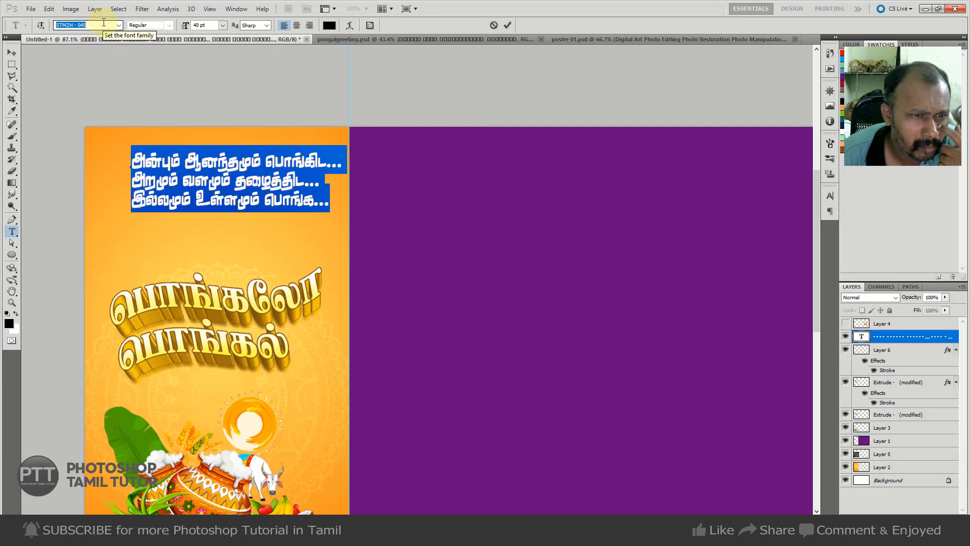
pyautogui.press('Up')
pyautogui.press('Down')
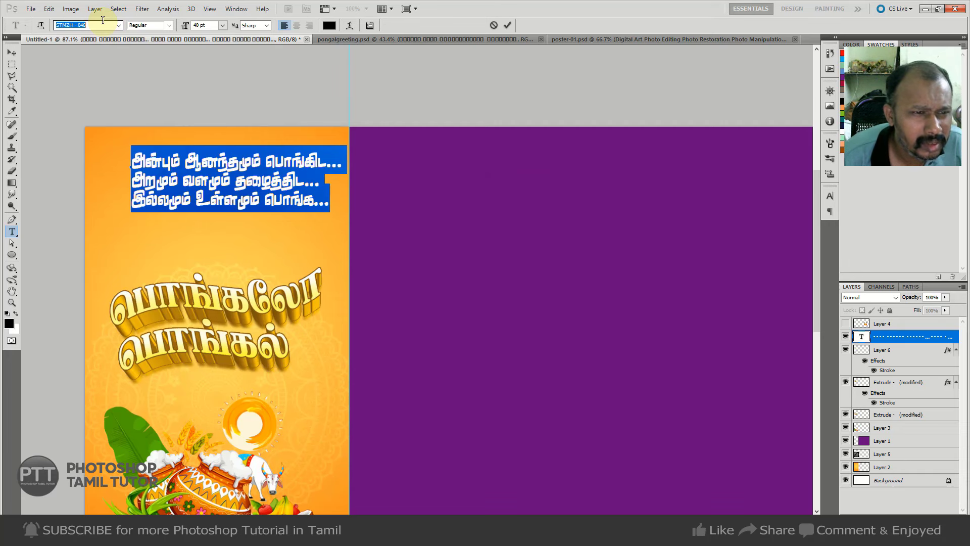
pyautogui.press('Down')
pyautogui.press('Down')
pyautogui.press('Down')
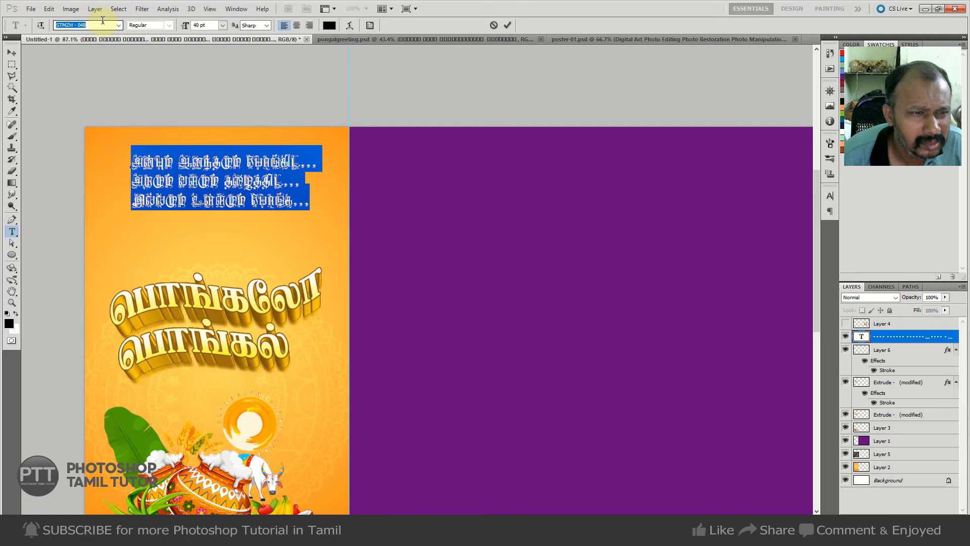
pyautogui.press('Down')
pyautogui.press('Down')
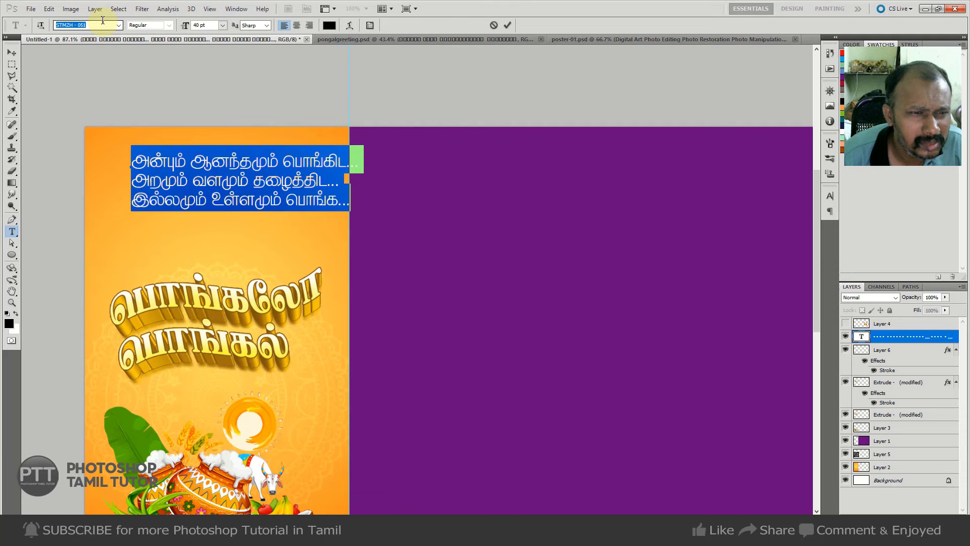
pyautogui.press('Return')
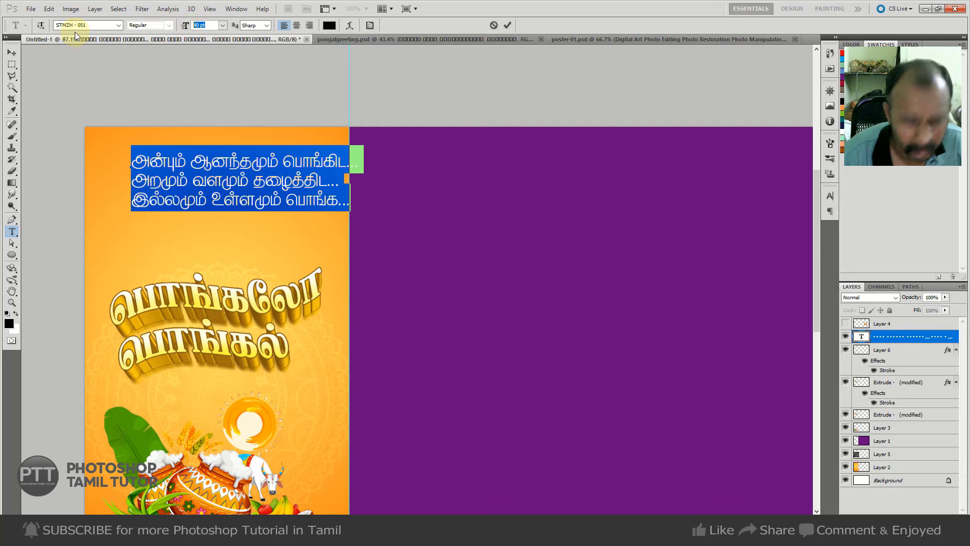
# Resize the verses to 30 pt and paste the Tamil wishes line below them.
pyautogui.write('30')
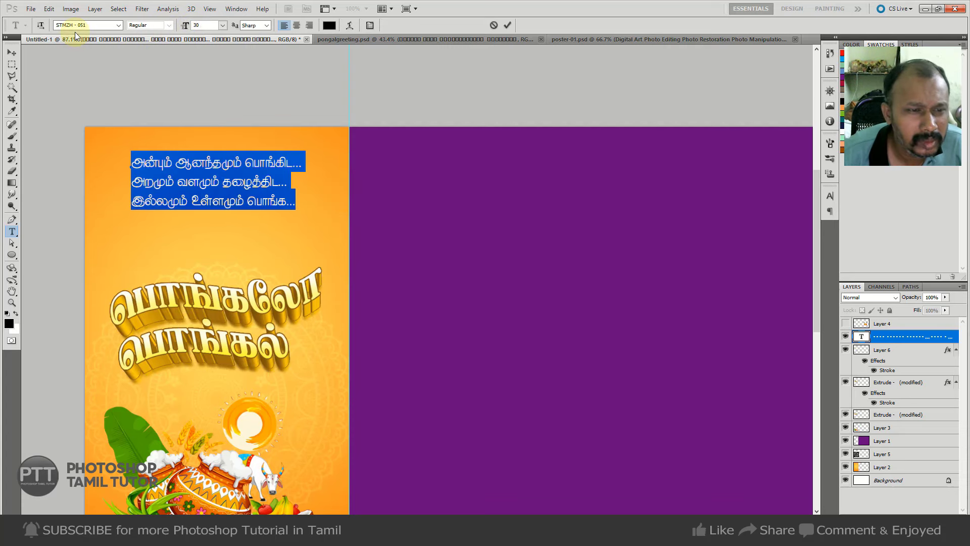
pyautogui.hotkey('ctrl', 'Return')
pyautogui.click(165, 244)
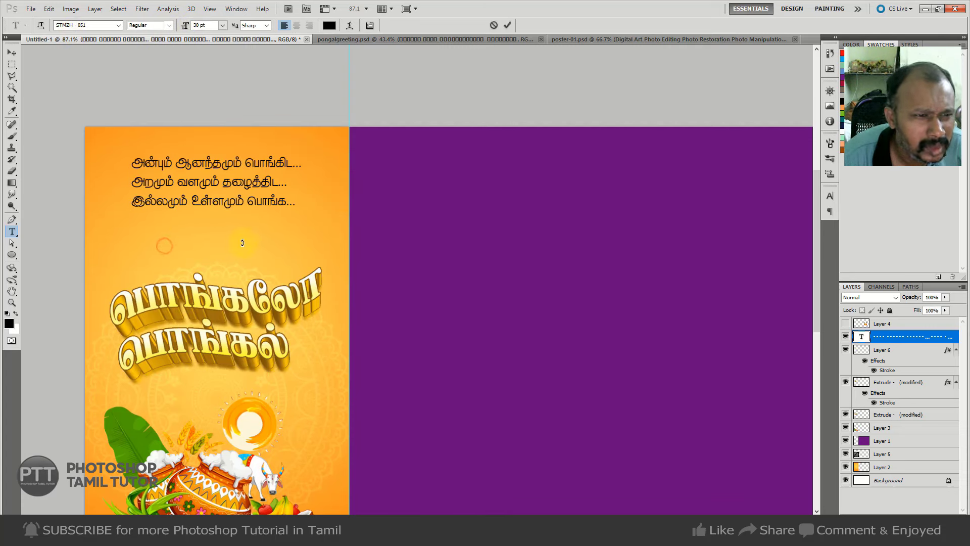
pyautogui.hotkey('ctrl', 'v')
# Set the pasted greeting in STMZH - 045 and move it just under the verses.
pyautogui.hotkey('ctrl', 'a')
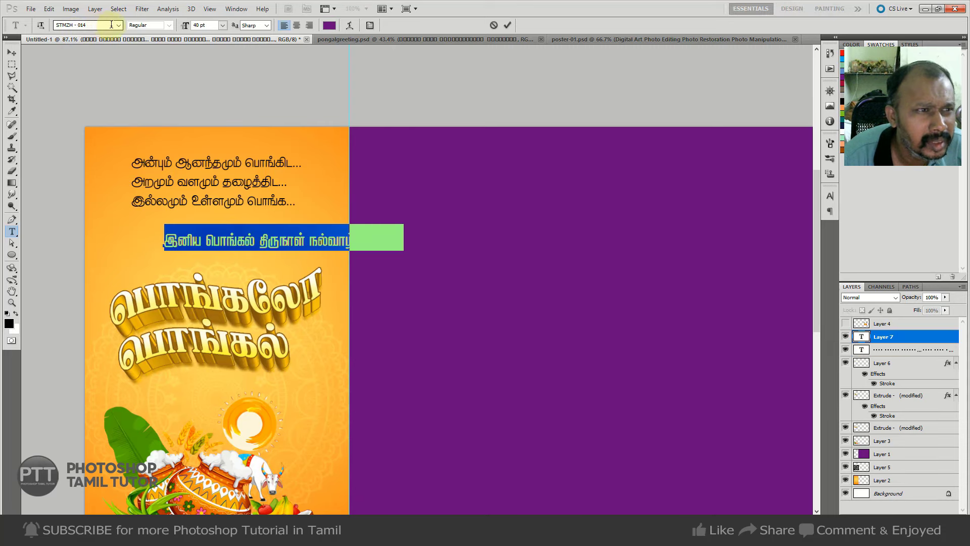
pyautogui.click(118, 26)
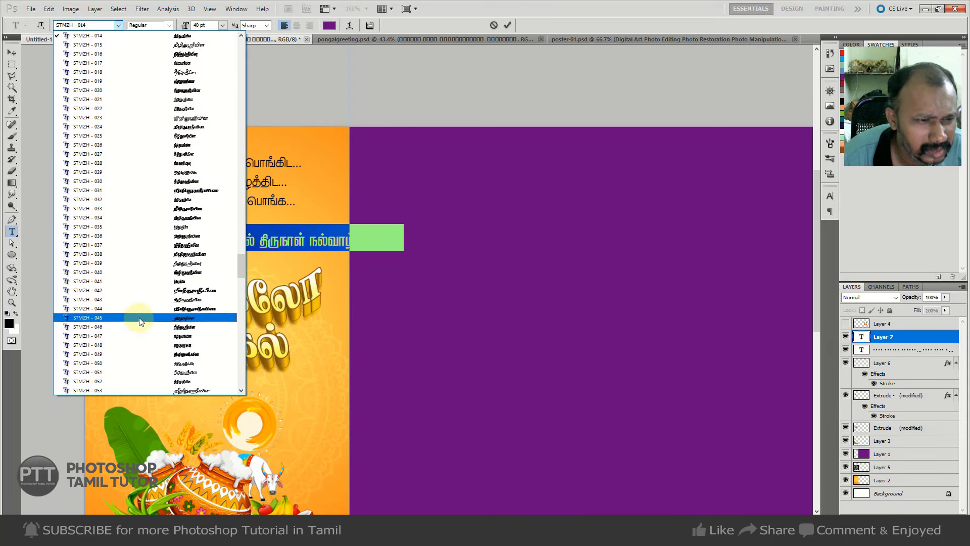
pyautogui.click(139, 317)
pyautogui.click(11, 52)
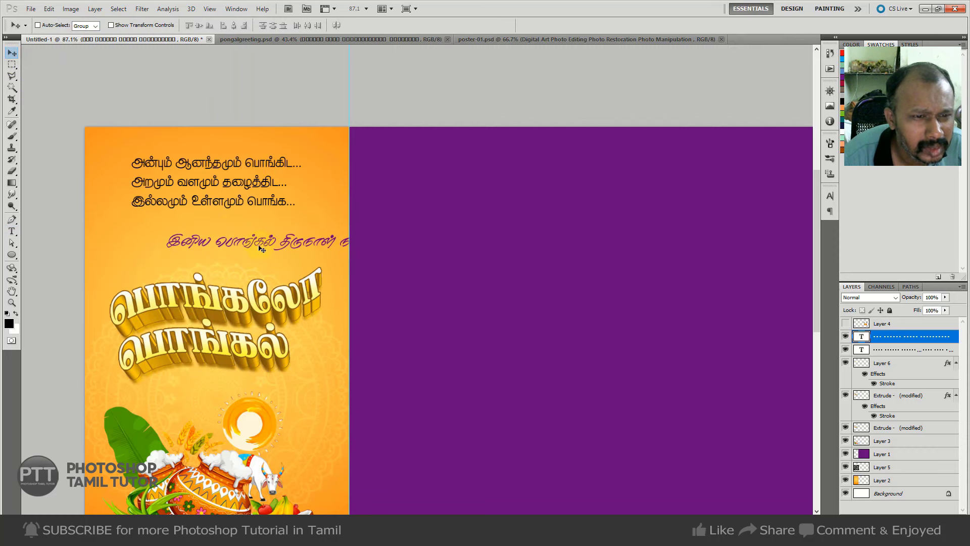
pyautogui.moveTo(261, 248); pyautogui.dragTo(220, 228)
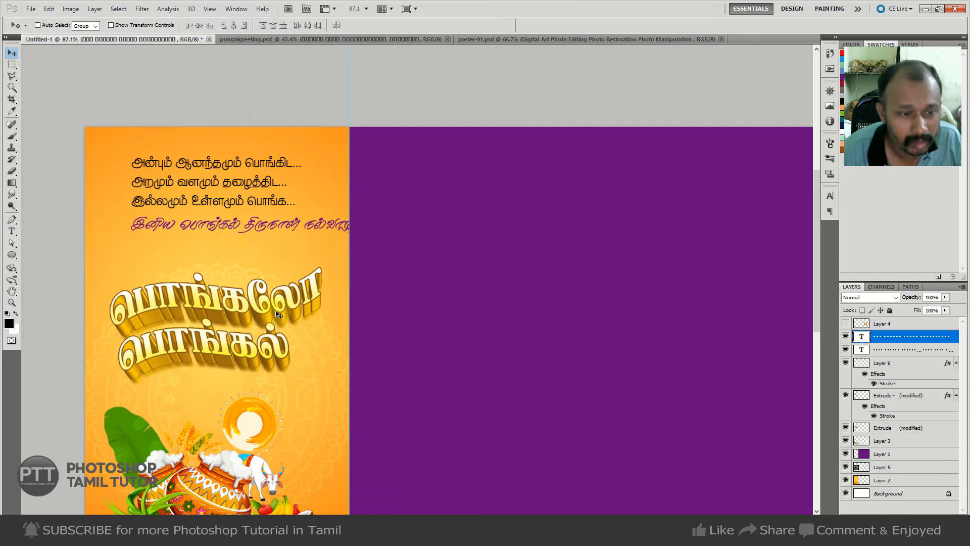
# Colour the greeting black, break it into two centred lines, and nudge it under the verses.
pyautogui.press('i')
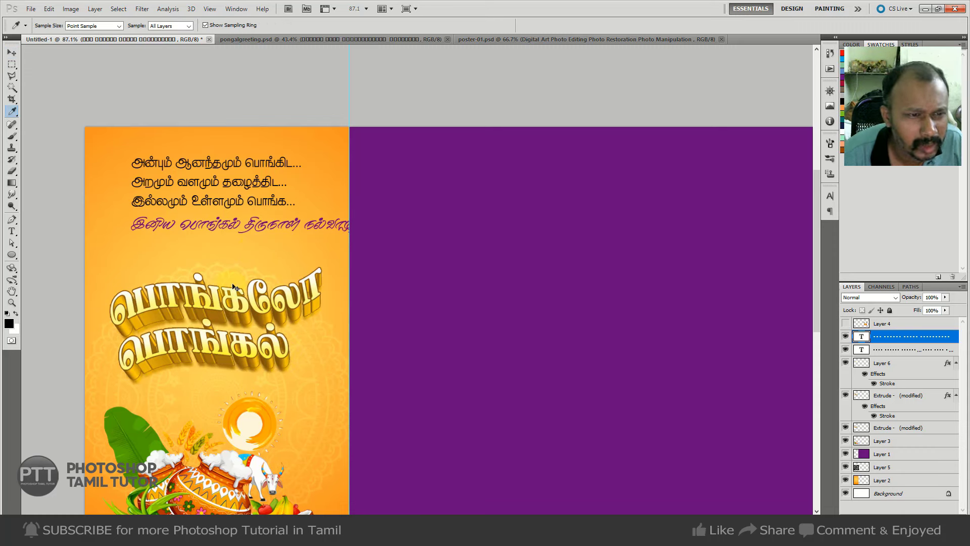
pyautogui.hotkey('ctrl', 'BackSpace')
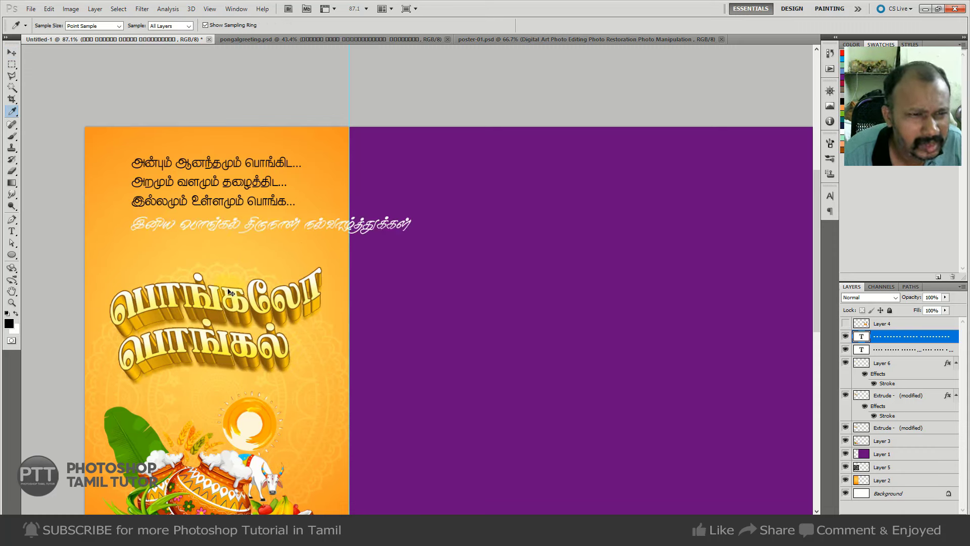
pyautogui.hotkey('alt', 'BackSpace')
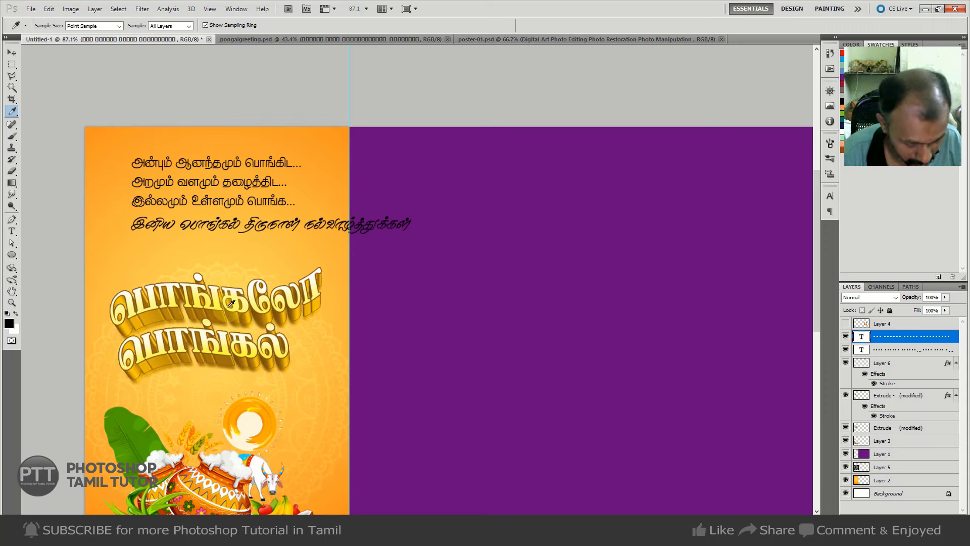
pyautogui.press('t')
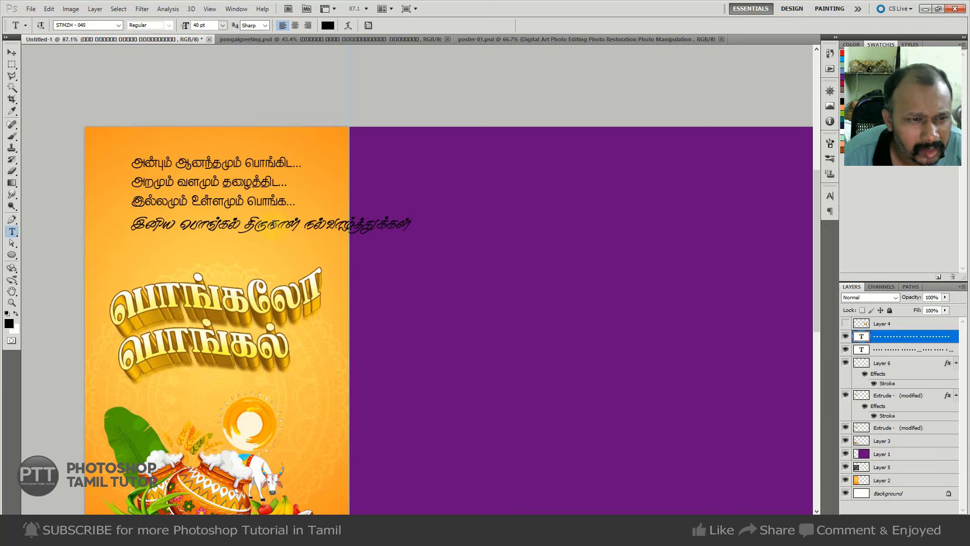
pyautogui.click(303, 223)
pyautogui.press('Return')
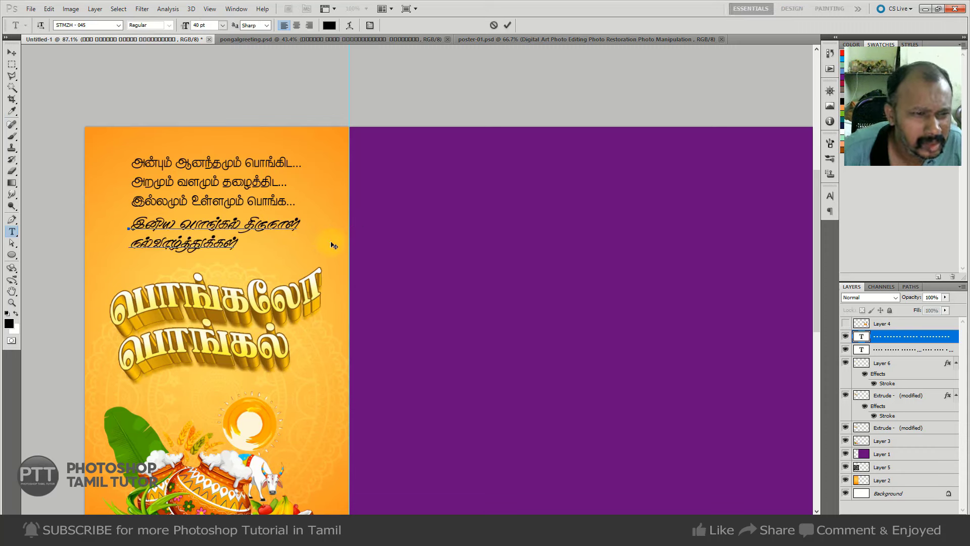
pyautogui.hotkey('ctrl', 'a')
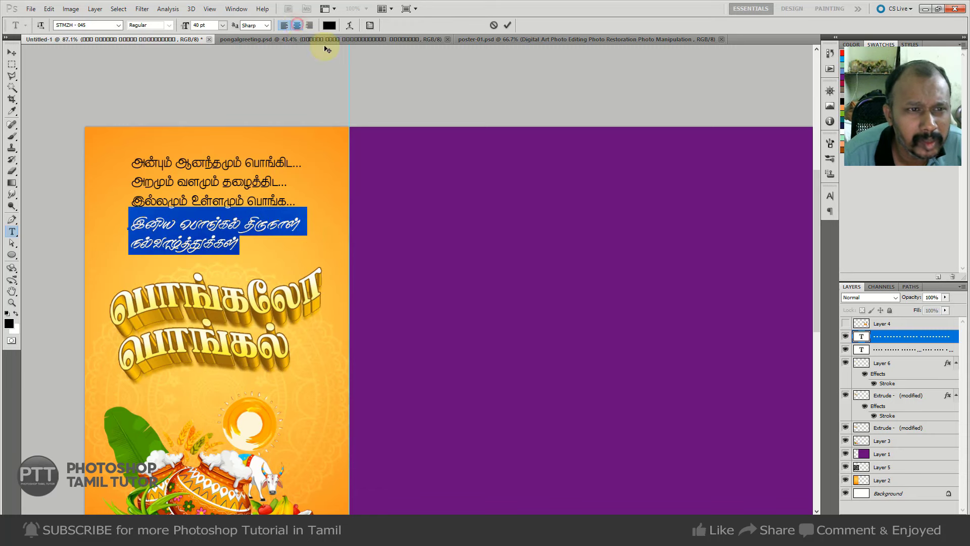
pyautogui.hotkey('ctrl', 'Return')
pyautogui.press('v')
pyautogui.moveTo(192, 275); pyautogui.dragTo(257, 276)
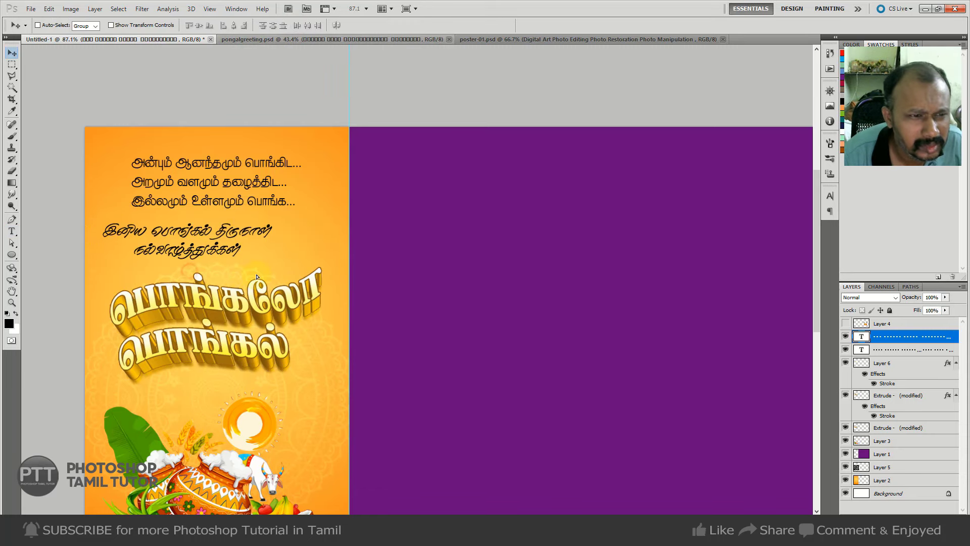
pyautogui.hotkey('shift', 'Right')
pyautogui.hotkey('shift', 'Right')
pyautogui.hotkey('shift', 'Right')
pyautogui.hotkey('shift', 'Right')
pyautogui.hotkey('shift', 'Up')
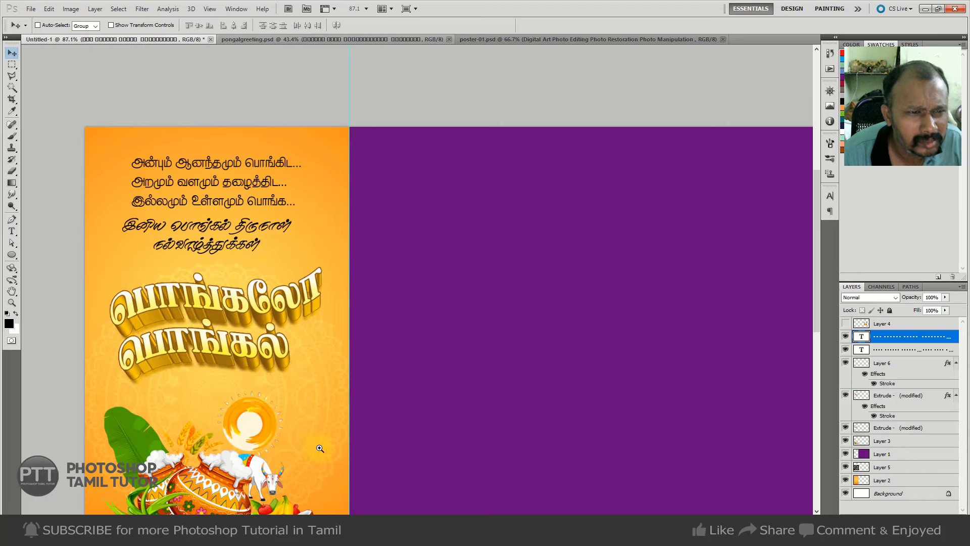
# Type the ADOBE PHOTOSHOP CLASS ONLINE heading at the top of the purple panel.
pyautogui.moveTo(340, 396); pyautogui.dragTo(313, 395)
pyautogui.moveTo(391, 390); pyautogui.dragTo(367, 275)
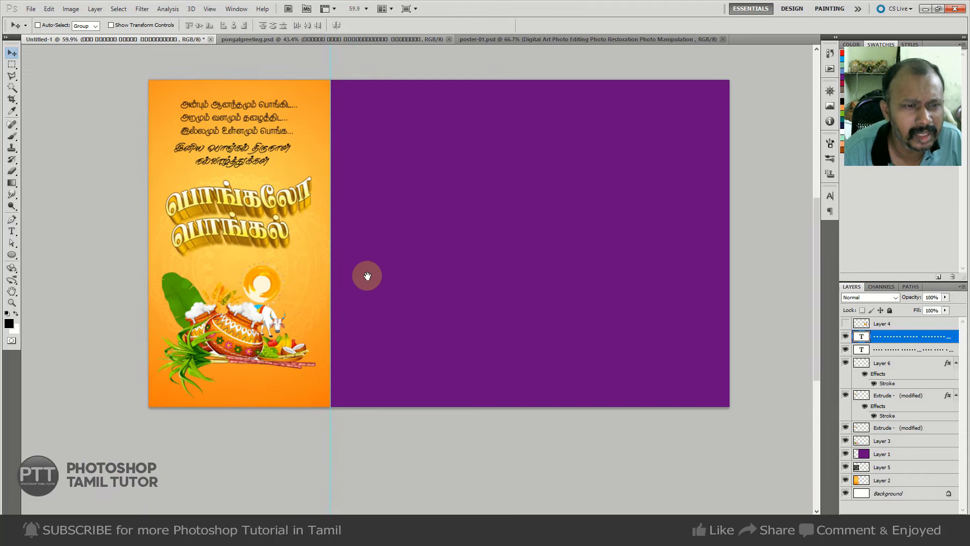
pyautogui.moveTo(397, 162); pyautogui.dragTo(455, 182)
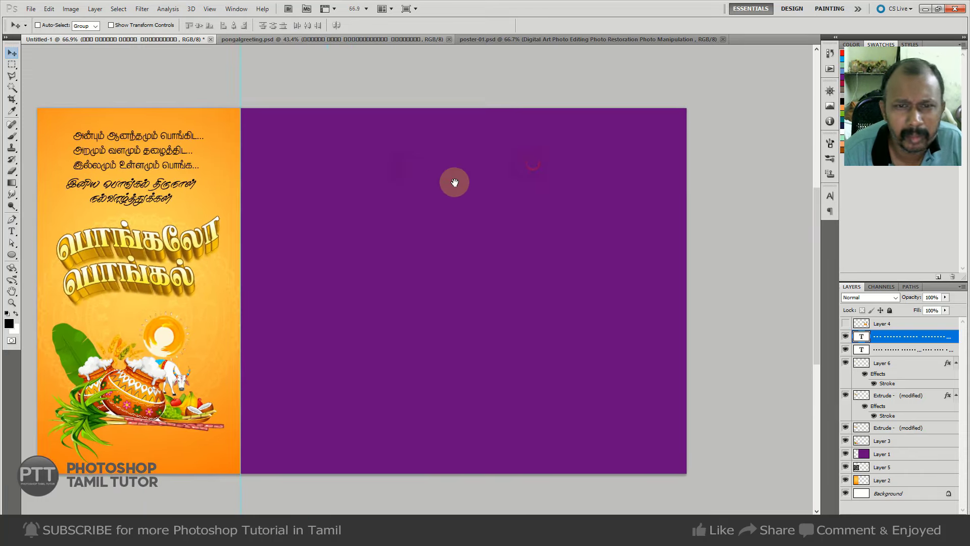
pyautogui.moveTo(489, 214); pyautogui.dragTo(550, 289)
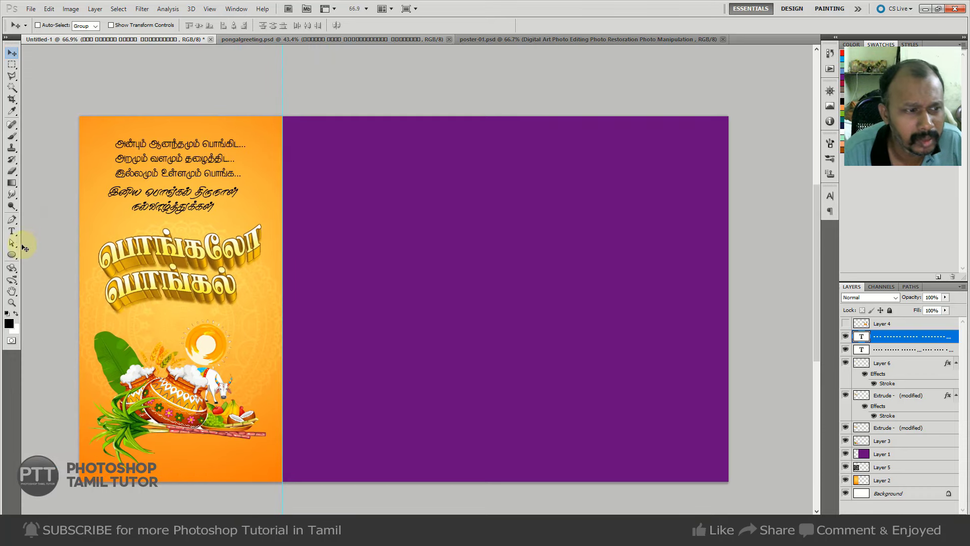
pyautogui.click(12, 231)
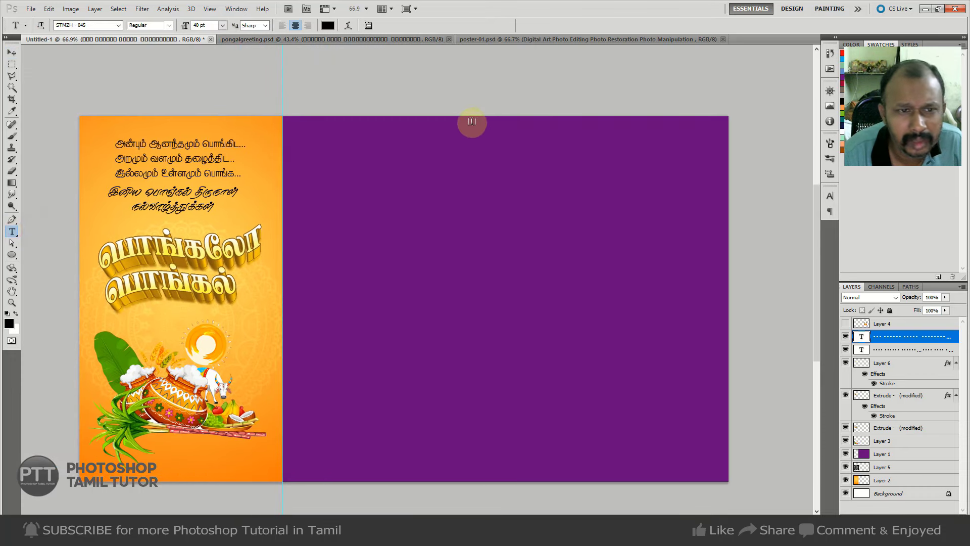
pyautogui.click(337, 169)
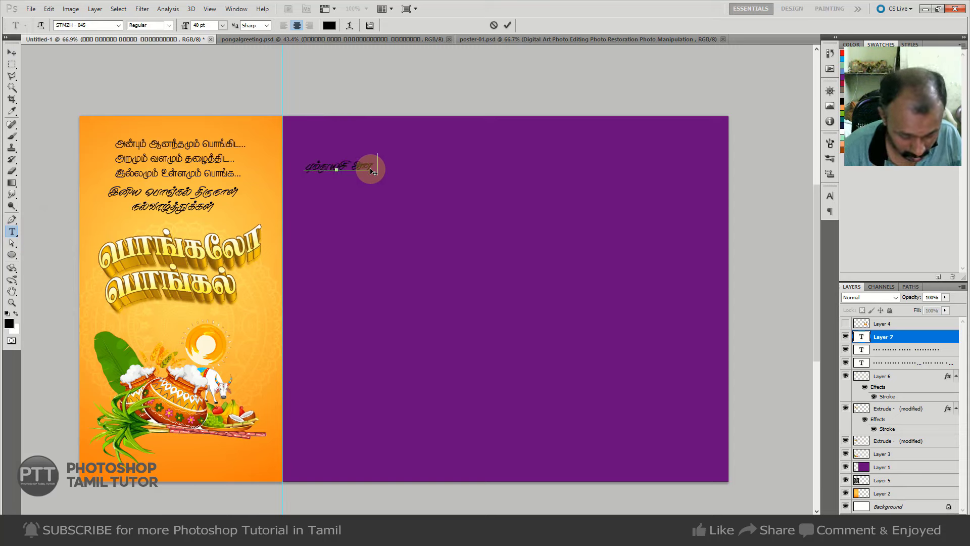
pyautogui.write('வருக்கும் இனிய தி')
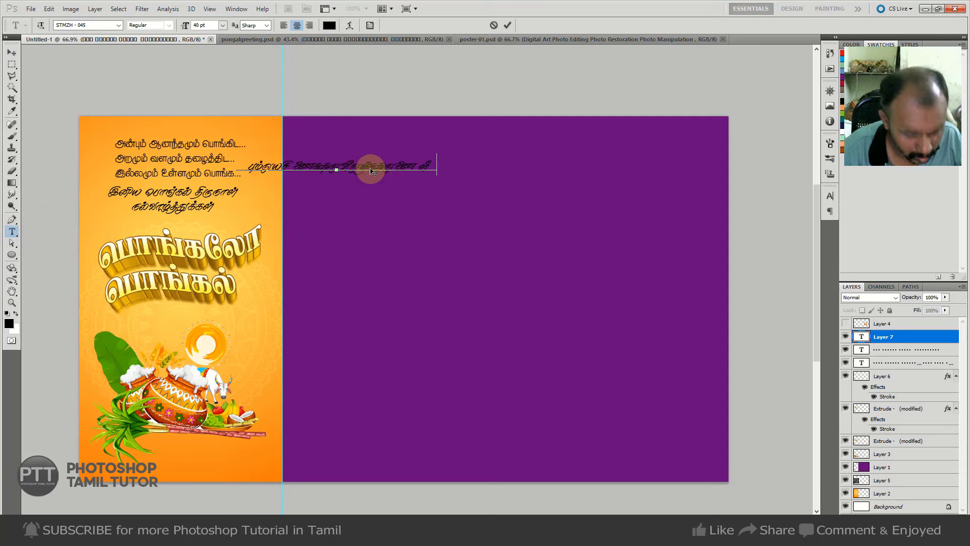
pyautogui.write('ல்வாழ்த்துக்கள்')
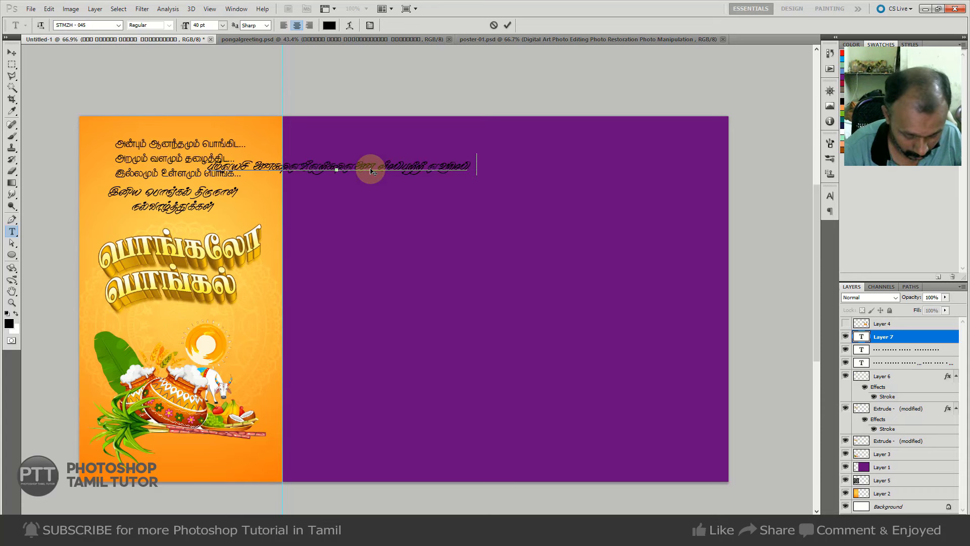
# Make the heading light pink in Arial with the Black weight.
pyautogui.hotkey('ctrl', 'a')
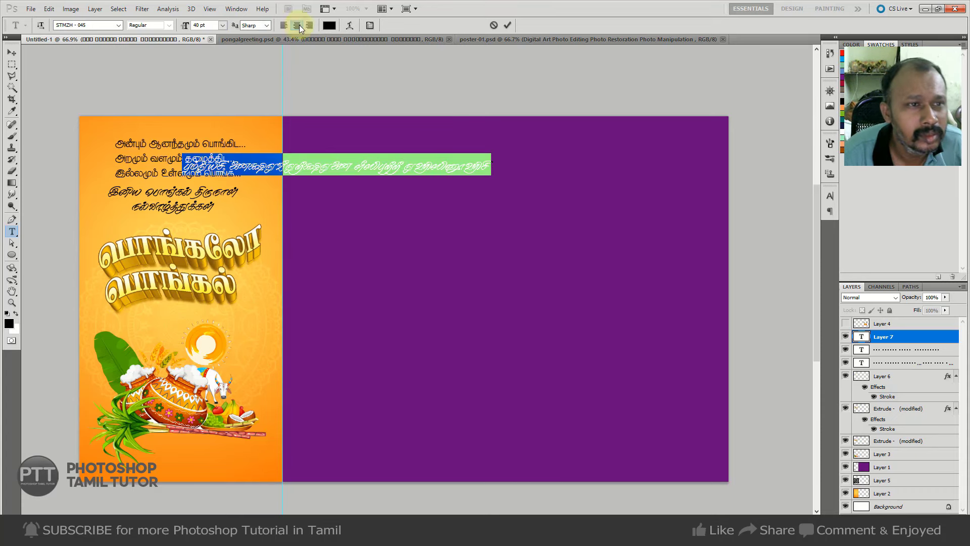
pyautogui.click(329, 25)
pyautogui.click(518, 207)
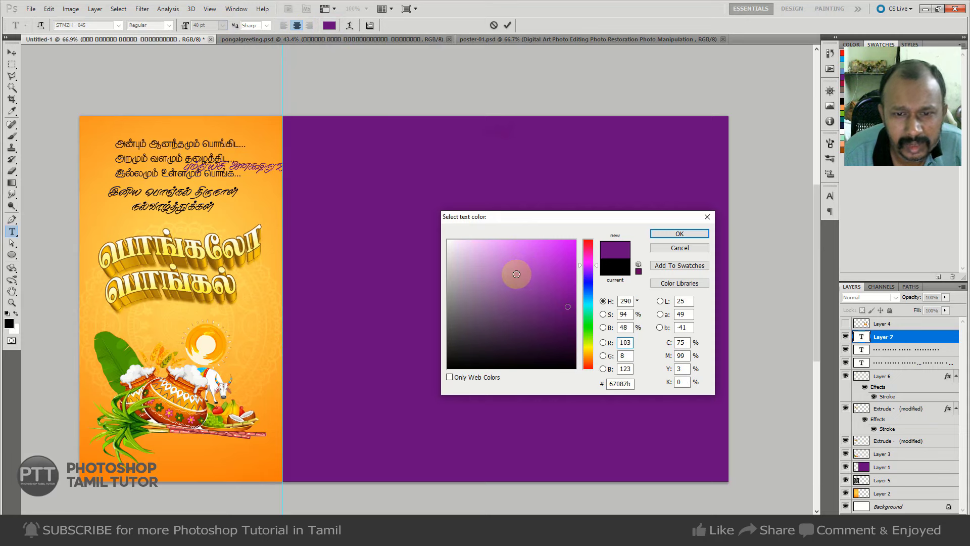
pyautogui.click(516, 253)
pyautogui.click(679, 234)
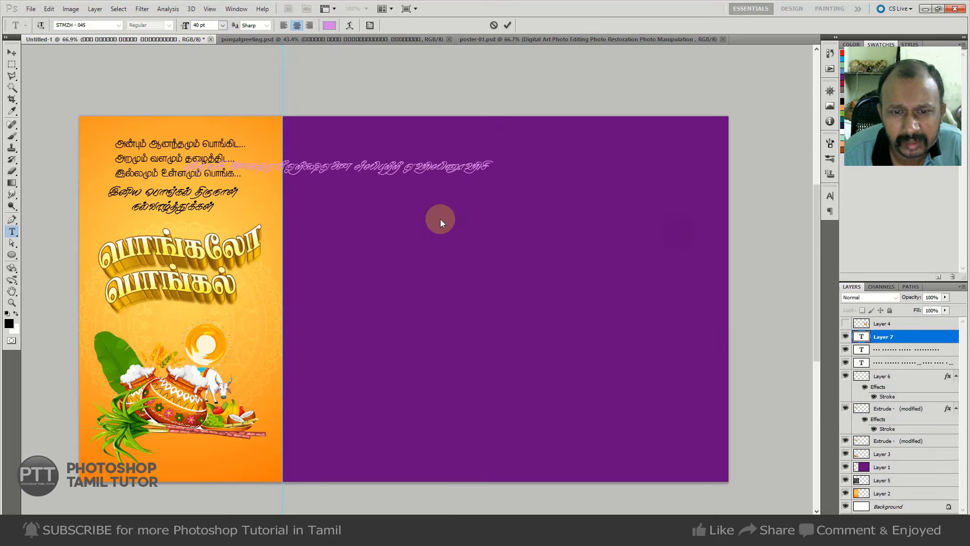
pyautogui.click(99, 25)
pyautogui.write('Arial')
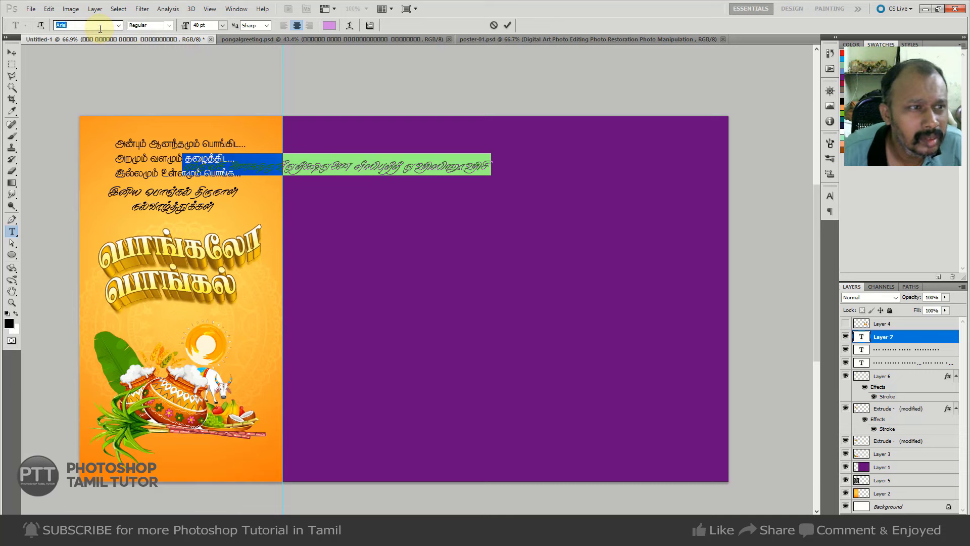
pyautogui.press('Return')
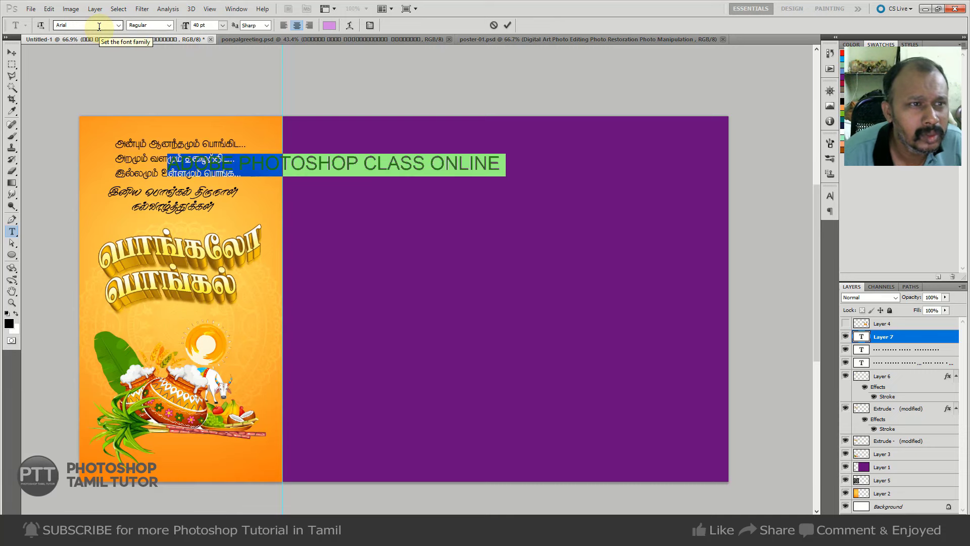
pyautogui.click(169, 25)
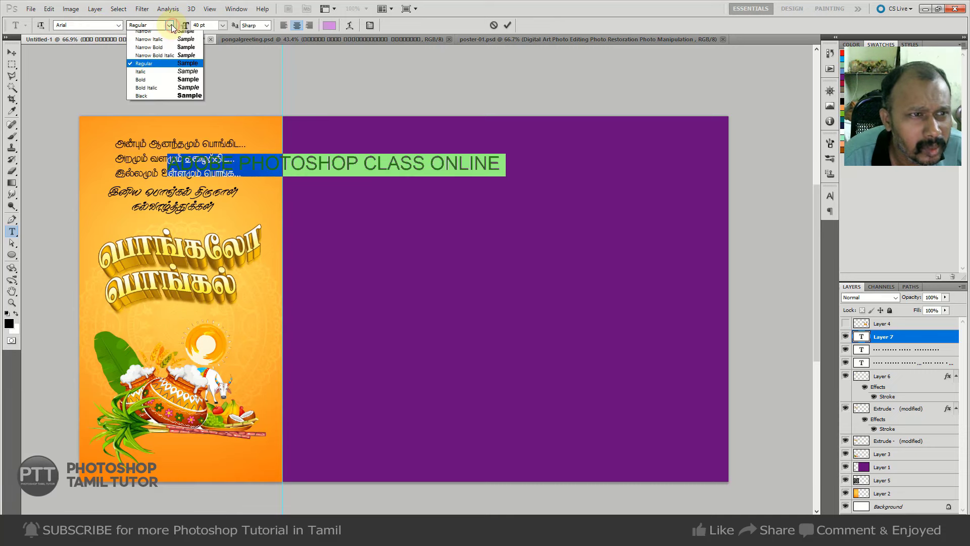
pyautogui.click(166, 95)
pyautogui.click(11, 52)
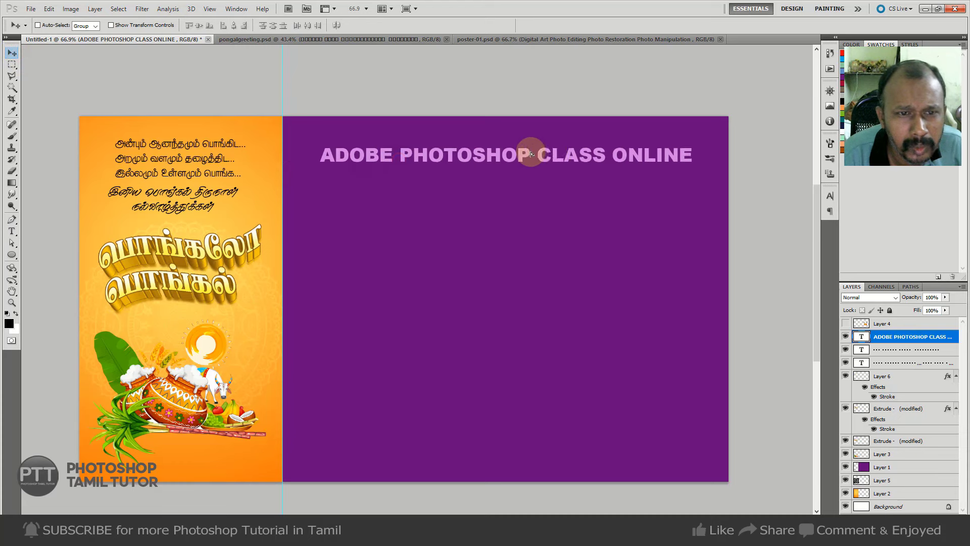
# Move the heading across the purple panel, enlarge it slightly, and shift it right.
pyautogui.moveTo(352, 166); pyautogui.dragTo(516, 148)
pyautogui.hotkey('ctrl', 't')
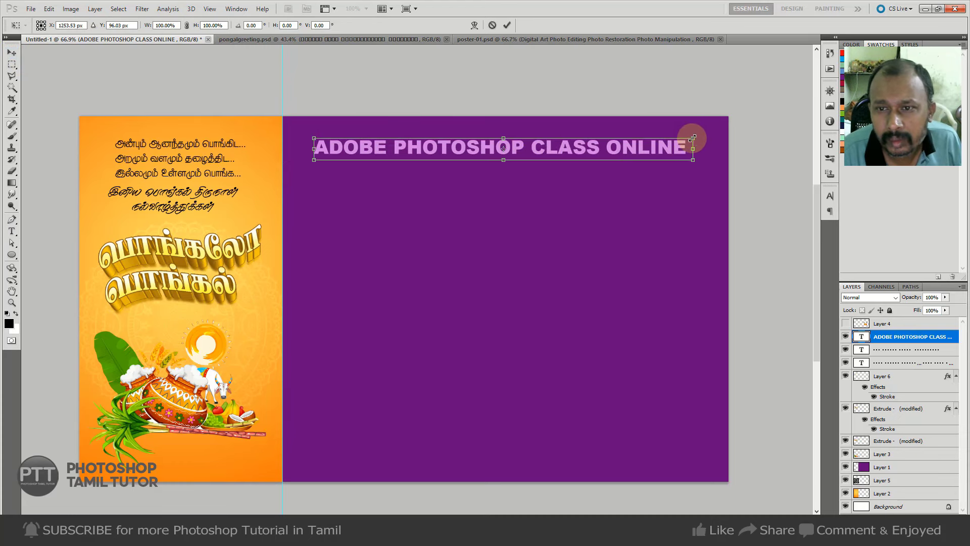
pyautogui.moveTo(693, 138); pyautogui.dragTo(698, 136)
pyautogui.press('Return')
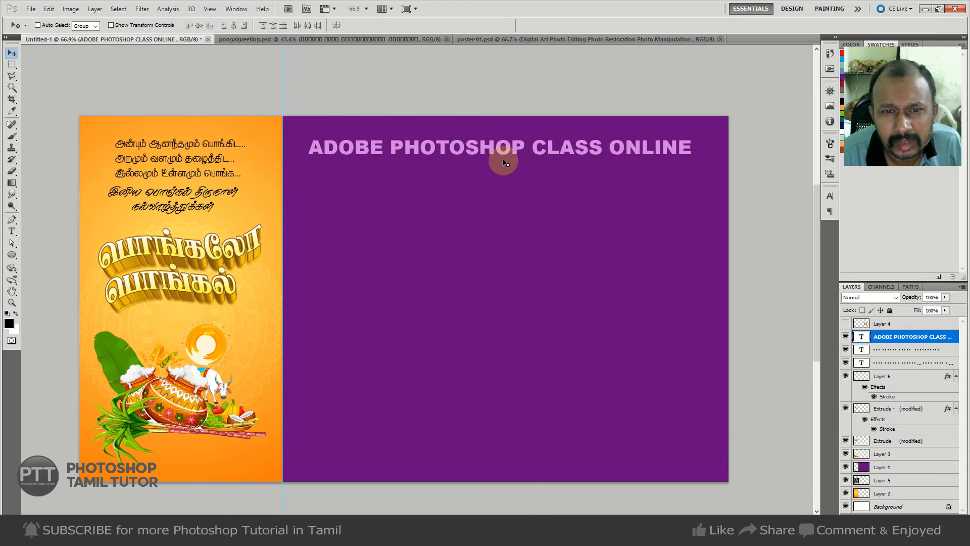
pyautogui.moveTo(495, 157)
pyautogui.mouseDown()
pyautogui.moveTo(507, 157)
pyautogui.moveTo(497, 158)
pyautogui.mouseUp()
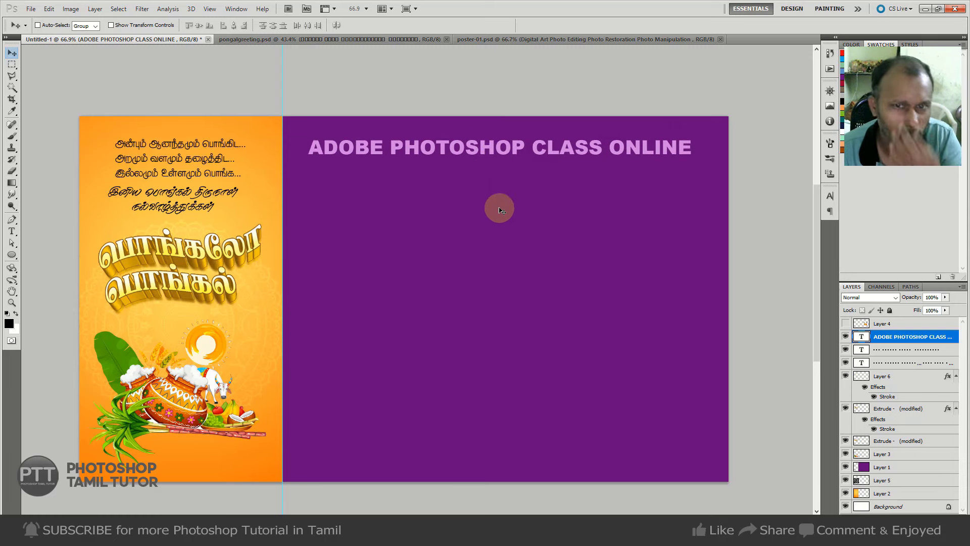
# Sample yellow from the left artwork, try it on the title, then undo the fill.
pyautogui.press('i')
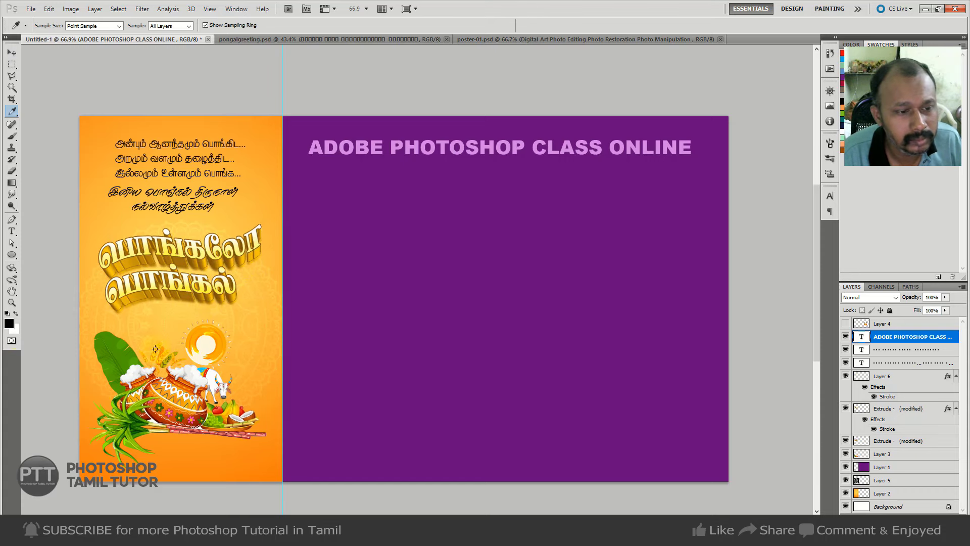
pyautogui.click(228, 290)
pyautogui.hotkey('alt', 'BackSpace')
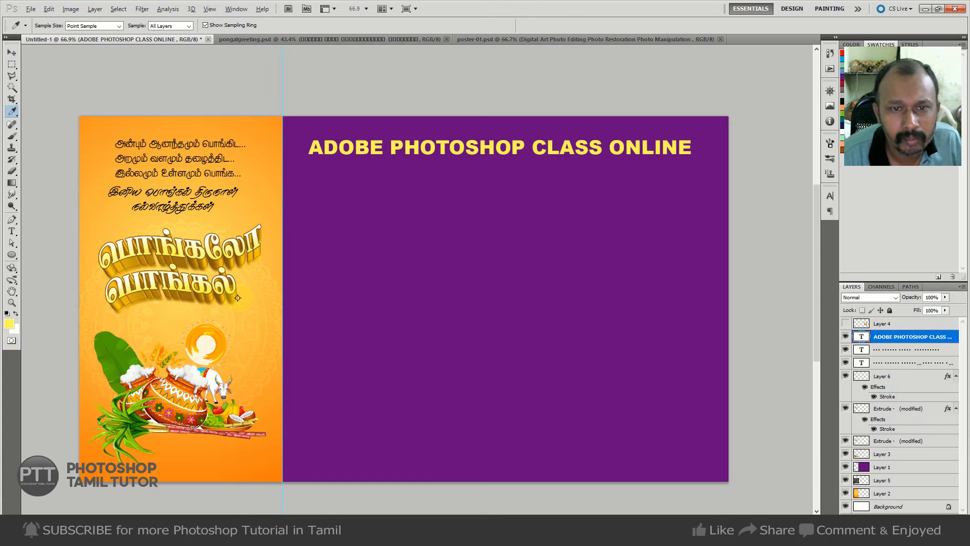
pyautogui.press('v')
pyautogui.press('m')
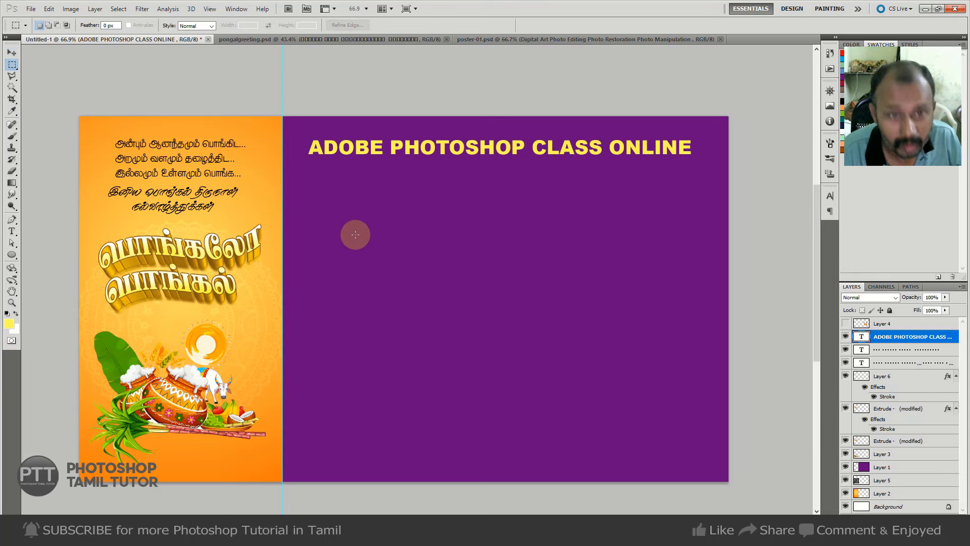
pyautogui.hotkey('ctrl', 'z')
# Draw a 50 px-radius rounded bar around the title and fill it yellow on a new layer.
pyautogui.press('u')
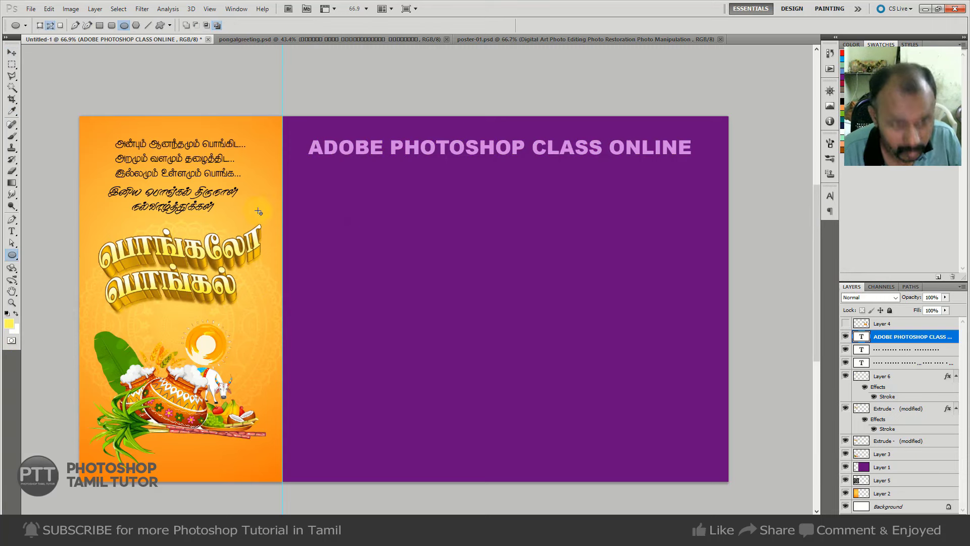
pyautogui.click(111, 25)
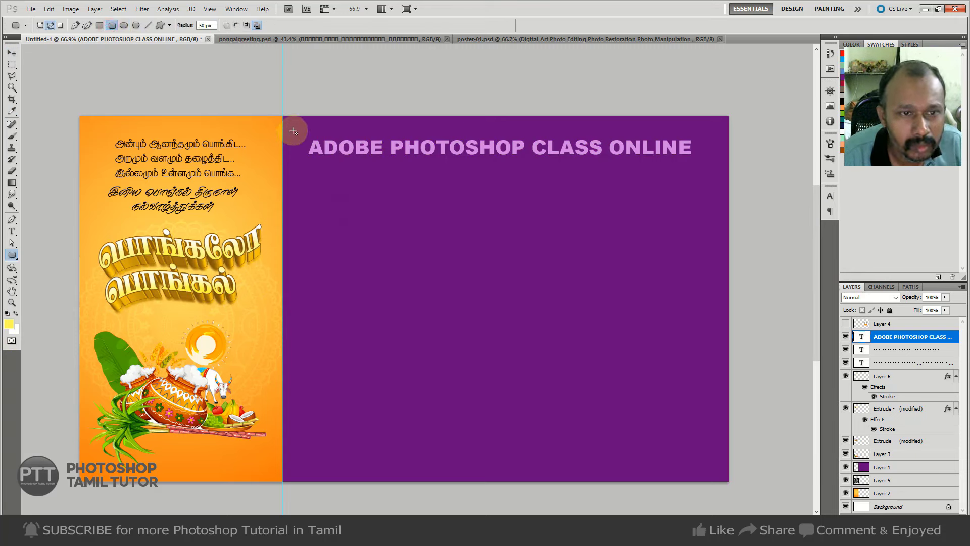
pyautogui.moveTo(295, 133); pyautogui.dragTo(704, 163)
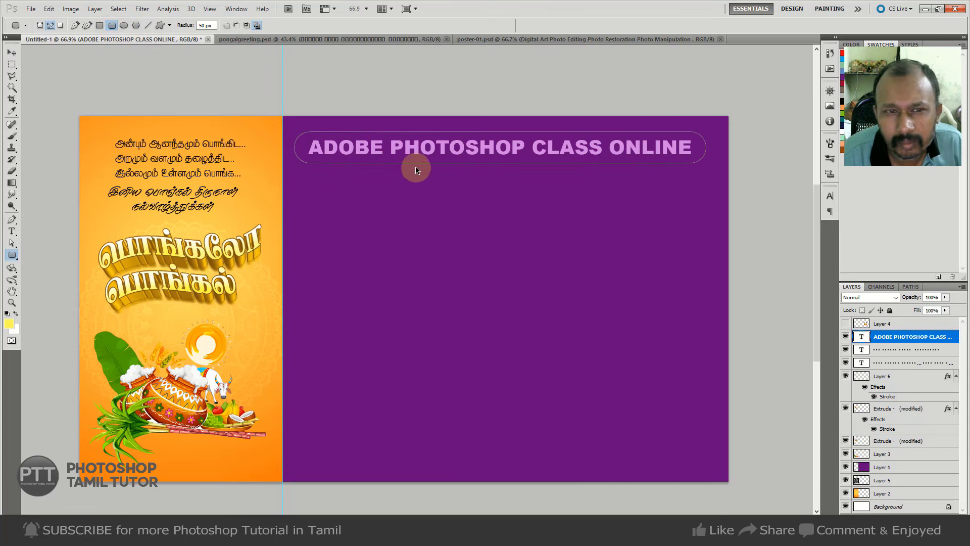
pyautogui.moveTo(295, 129)
pyautogui.mouseDown()
pyautogui.moveTo(318, 146)
pyautogui.moveTo(707, 168)
pyautogui.mouseUp()
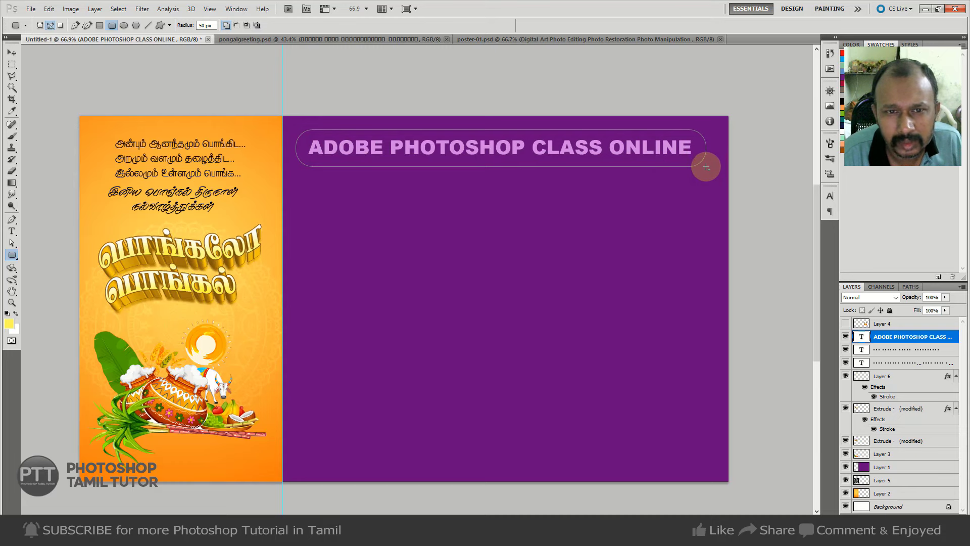
pyautogui.hotkey('ctrl', 'Return')
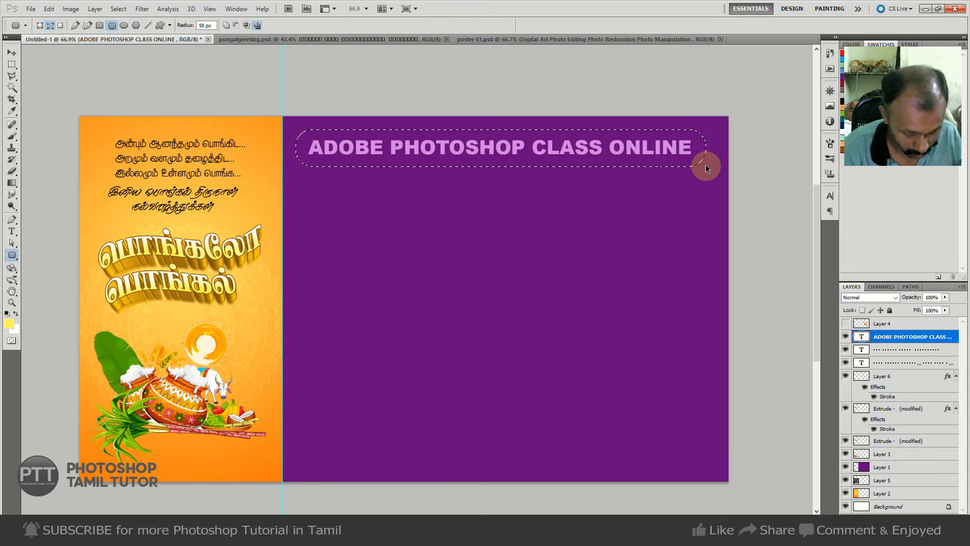
pyautogui.hotkey('ctrl', 'shift', 'n')
pyautogui.press('Return')
pyautogui.hotkey('alt', 'BackSpace')
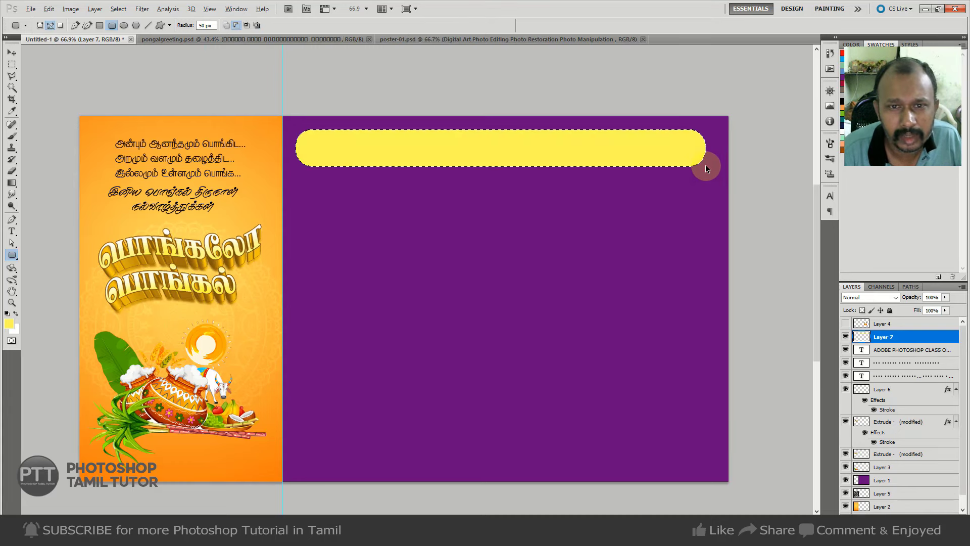
# Undo the yellow fill and set the foreground colour to light orange.
pyautogui.hotkey('ctrl', 'z')
pyautogui.press('i')
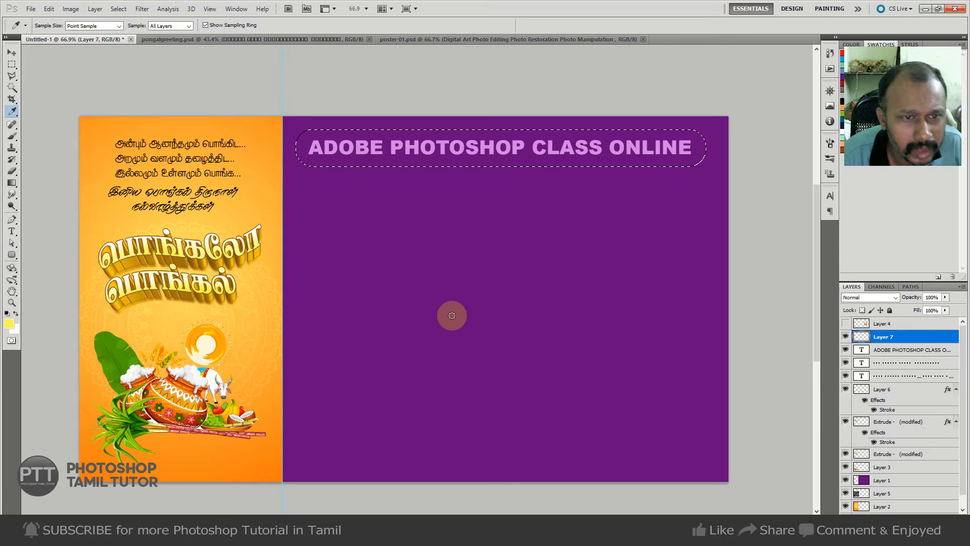
pyautogui.click(9, 323)
pyautogui.moveTo(586, 349); pyautogui.dragTo(596, 356)
pyautogui.click(680, 234)
# Set the background colour to dark orange.
pyautogui.press('u')
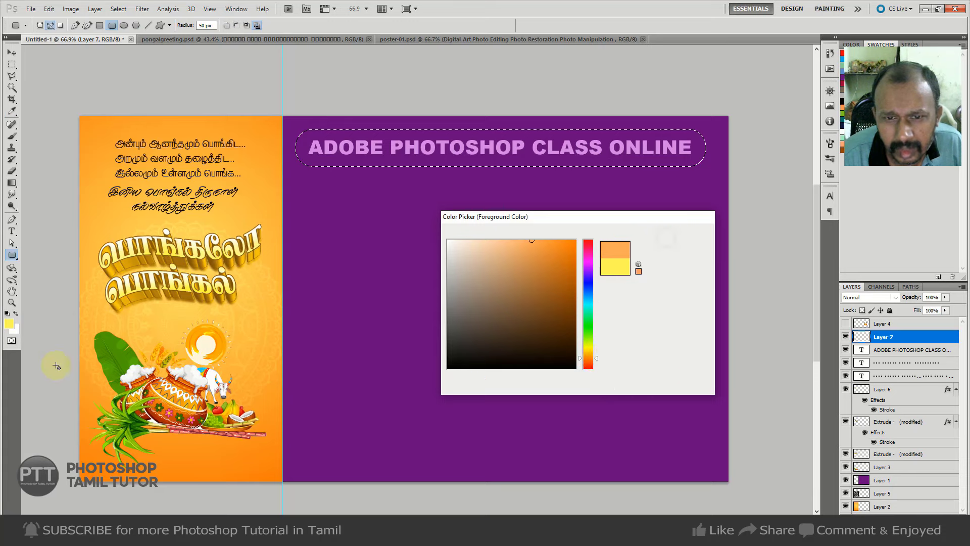
pyautogui.click(11, 335)
pyautogui.click(546, 300)
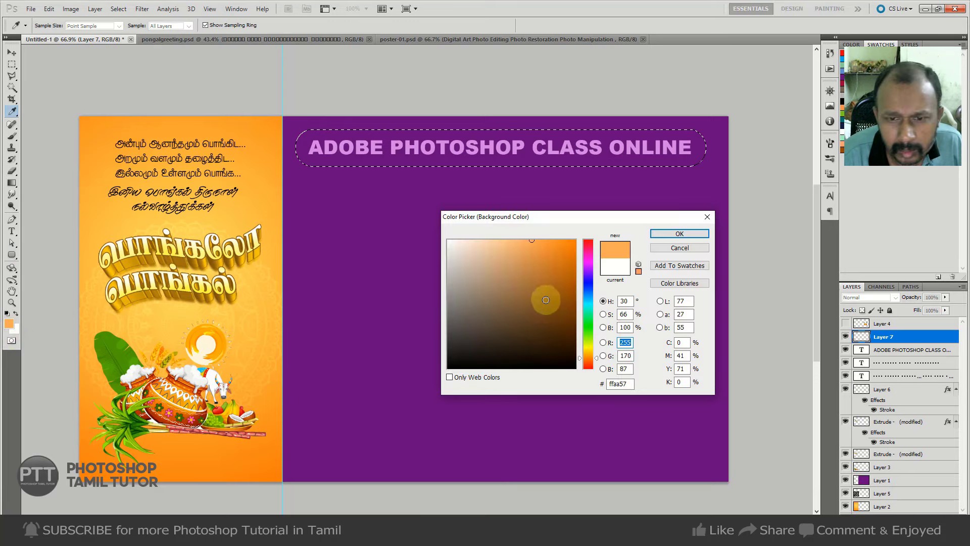
pyautogui.moveTo(601, 359); pyautogui.dragTo(598, 363)
pyautogui.click(575, 300)
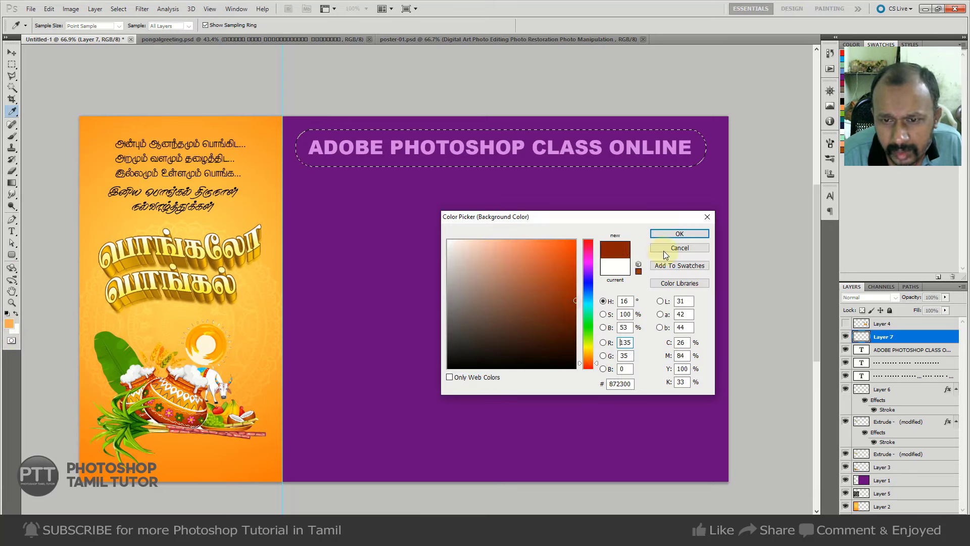
pyautogui.click(681, 233)
# Fill the bar with a top-to-bottom light-to-dark orange gradient, then open the Edit menu.
pyautogui.press('g')
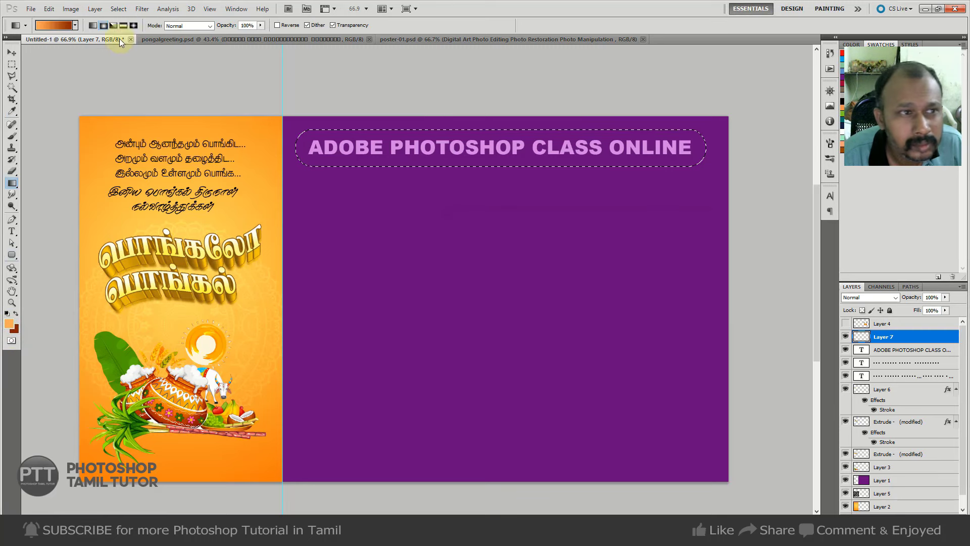
pyautogui.moveTo(461, 118); pyautogui.dragTo(460, 180)
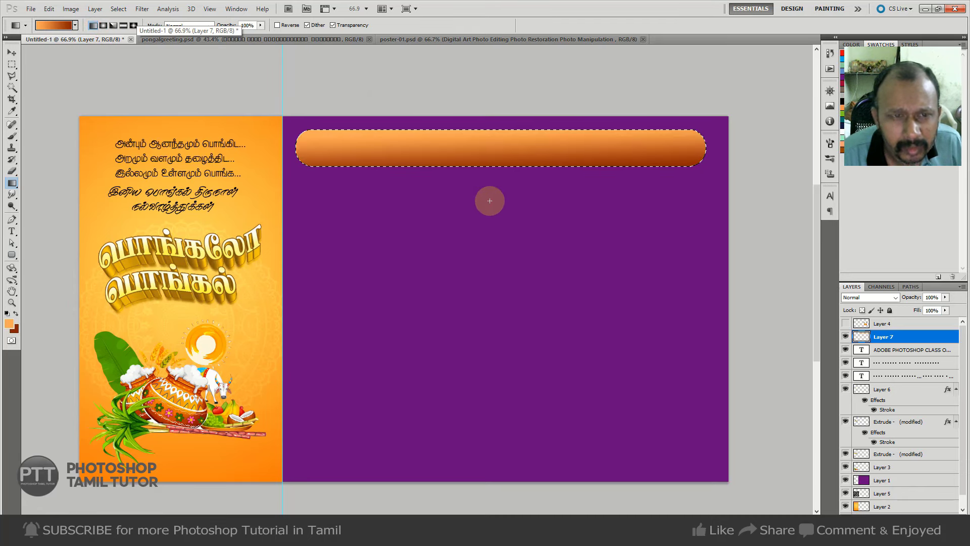
pyautogui.hotkey('alt', 'e')
# Stroke the bar's outline with a golden yellow colour.
pyautogui.press('s')
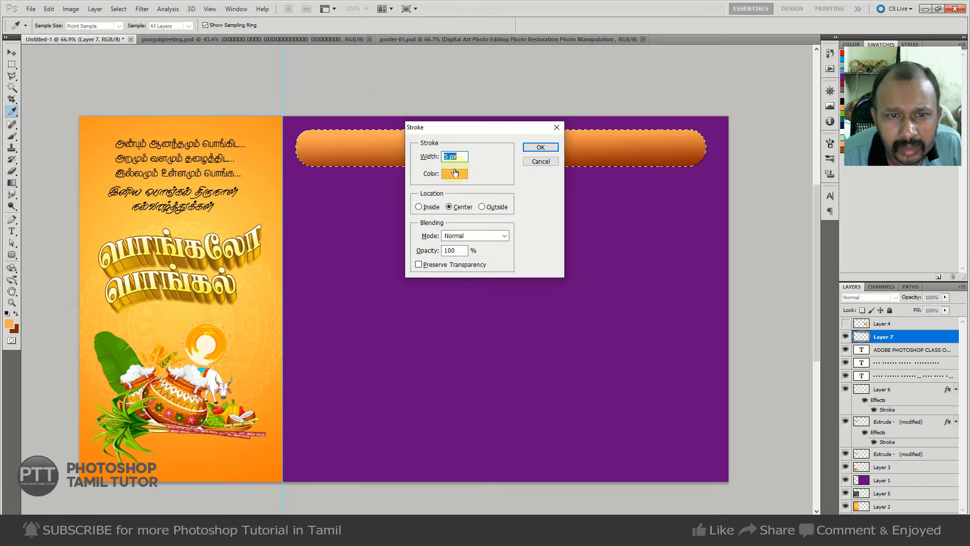
pyautogui.click(457, 174)
pyautogui.click(492, 241)
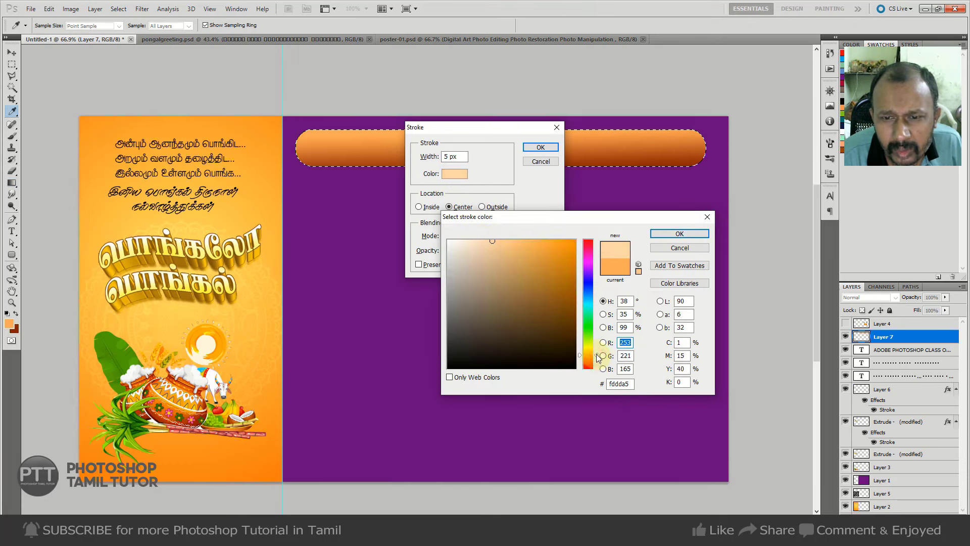
pyautogui.moveTo(598, 357); pyautogui.dragTo(596, 353)
pyautogui.click(538, 246)
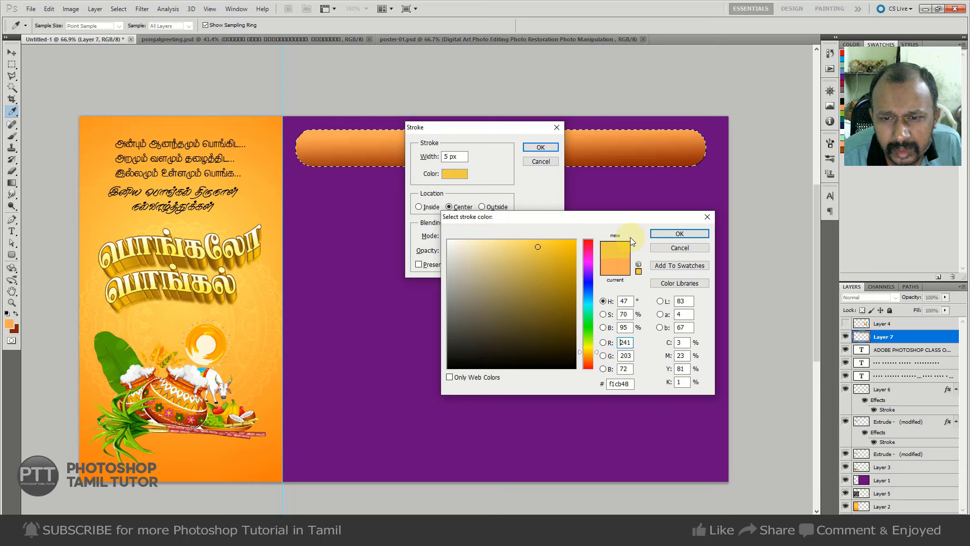
pyautogui.click(668, 234)
pyautogui.click(541, 147)
# Step back and forward through history to restore the bar's selection before the stroke.
pyautogui.press('g')
pyautogui.hotkey('ctrl', 'd')
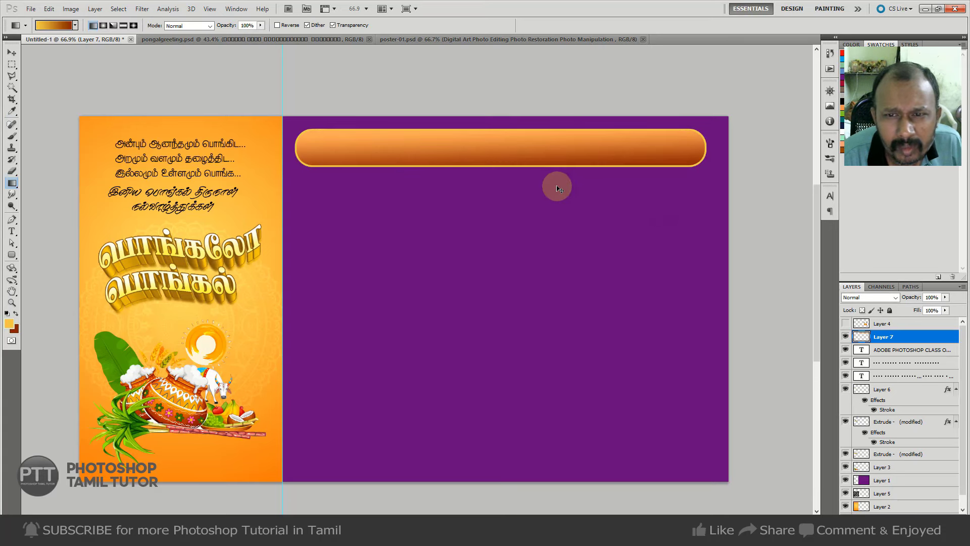
pyautogui.hotkey('ctrl', 'alt', 'z')
pyautogui.hotkey('ctrl', 'alt', 'z')
pyautogui.hotkey('alt', 'e')
pyautogui.press('Escape')
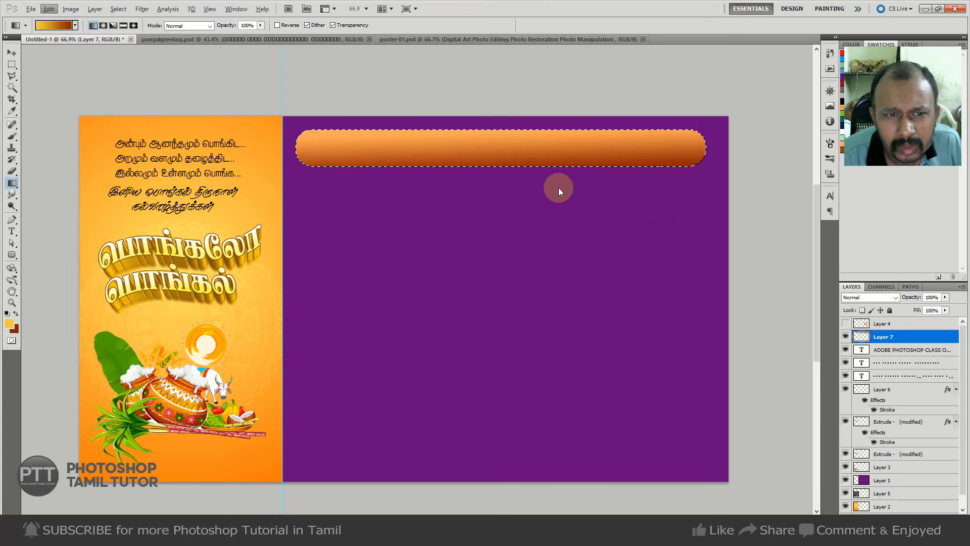
pyautogui.hotkey('ctrl', 'alt', 'z')
pyautogui.press('s')
pyautogui.hotkey('ctrl', 'shift', 'z')
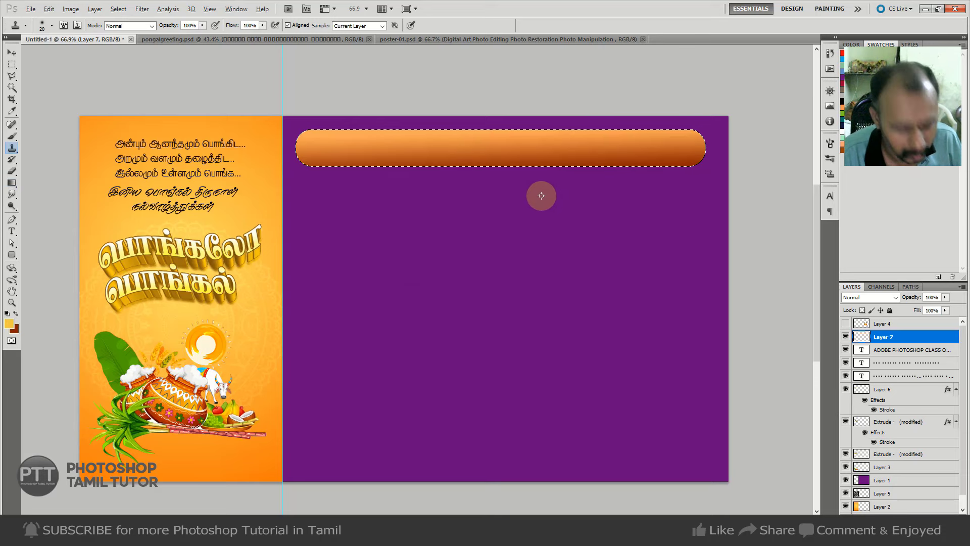
# Reapply the golden stroke to the bar and deselect it.
pyautogui.hotkey('alt', 'e')
pyautogui.press('s')
pyautogui.click(455, 172)
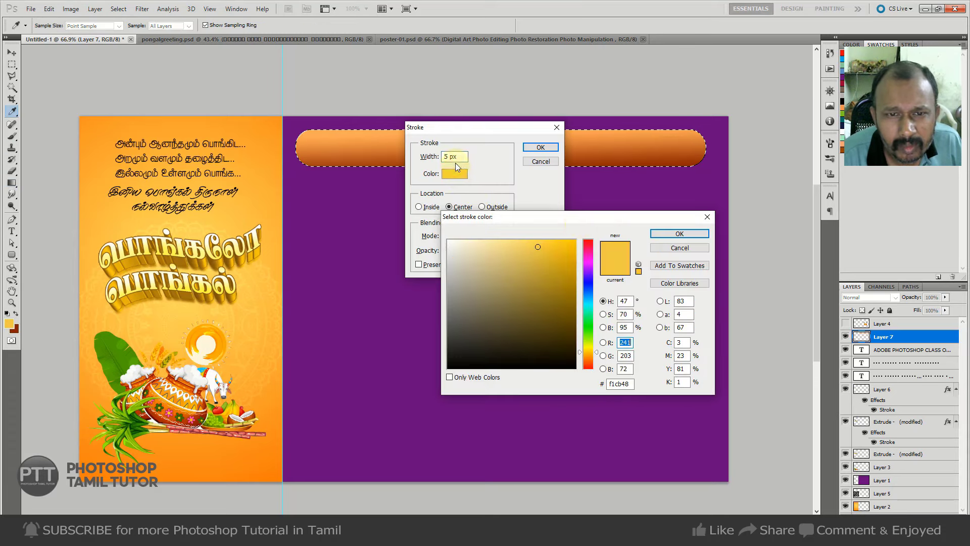
pyautogui.press('Return')
pyautogui.press('Return')
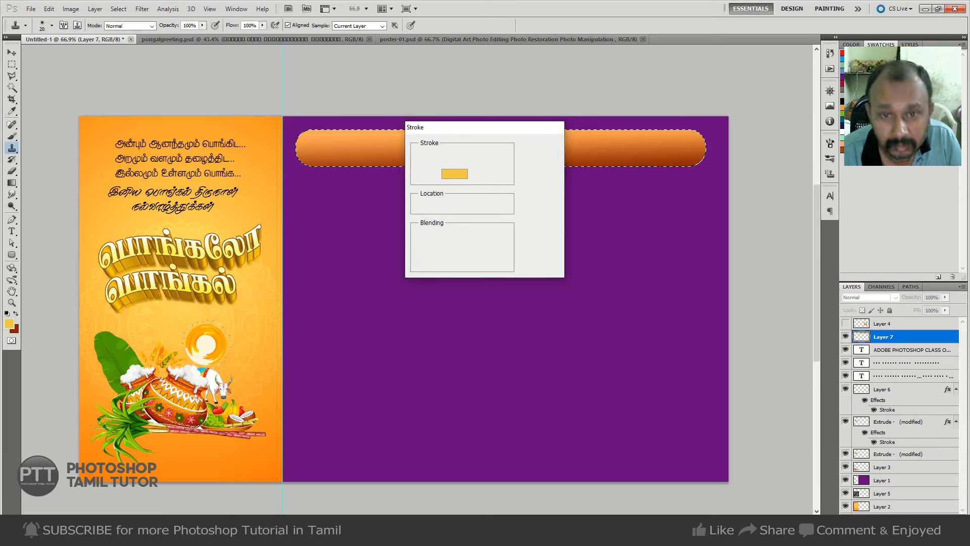
pyautogui.hotkey('ctrl', 'd')
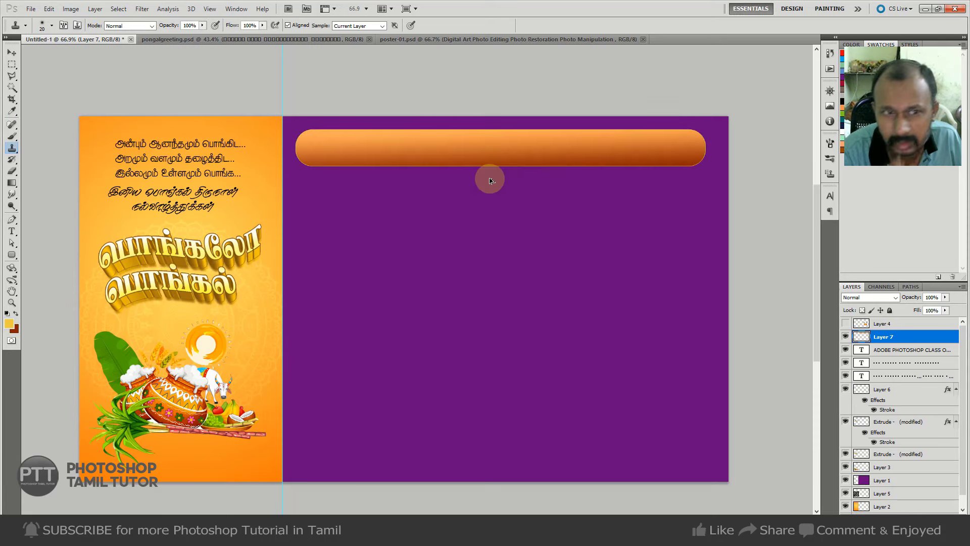
# Redo the stroke at a thinner 3 px width and move the bar layer below the title text.
pyautogui.hotkey('ctrl', 'z')
pyautogui.hotkey('alt', 'e')
pyautogui.press('s')
pyautogui.write('3')
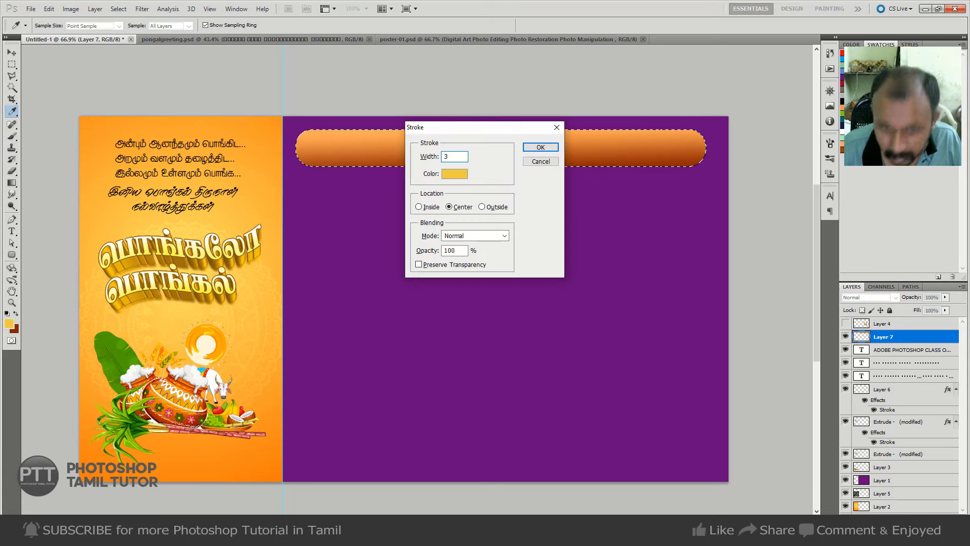
pyautogui.press('Return')
pyautogui.hotkey('ctrl', 'd')
pyautogui.hotkey('ctrl', '[')
pyautogui.hotkey('ctrl', '[')
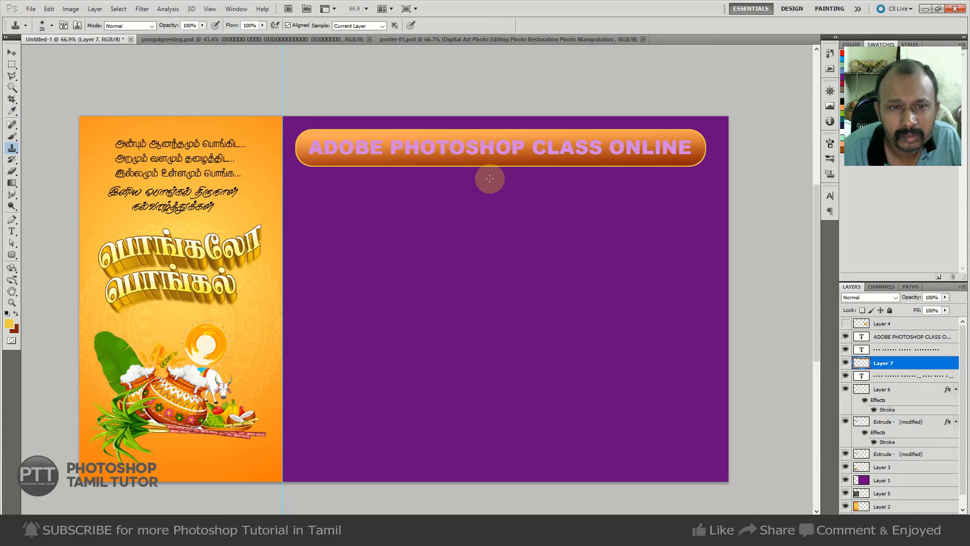
# Select the ADOBE PHOTOSHOP CLASS ONLINE text layer and recolour it dark brown.
pyautogui.press('v')
pyautogui.rightClick(597, 149)
pyautogui.click(619, 155)
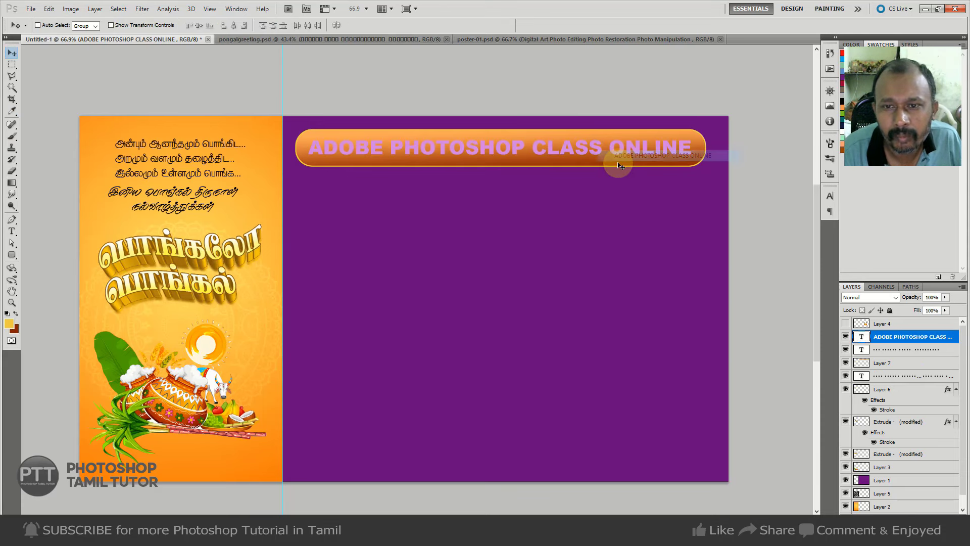
pyautogui.hotkey('ctrl', 'BackSpace')
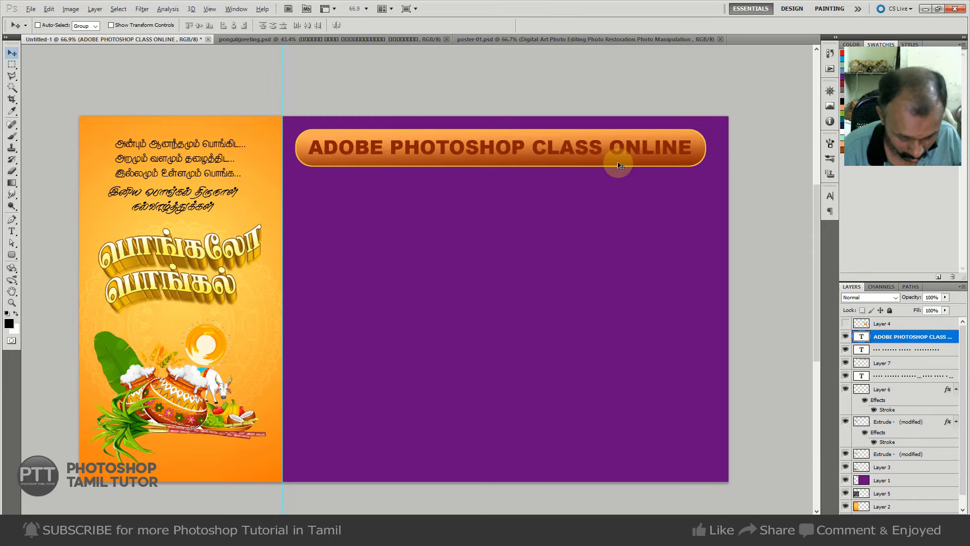
# Open the heading's Drop Shadow style and set its blend mode to Normal.
pyautogui.hotkey('alt', 'l')
pyautogui.press('y')
pyautogui.press('d')
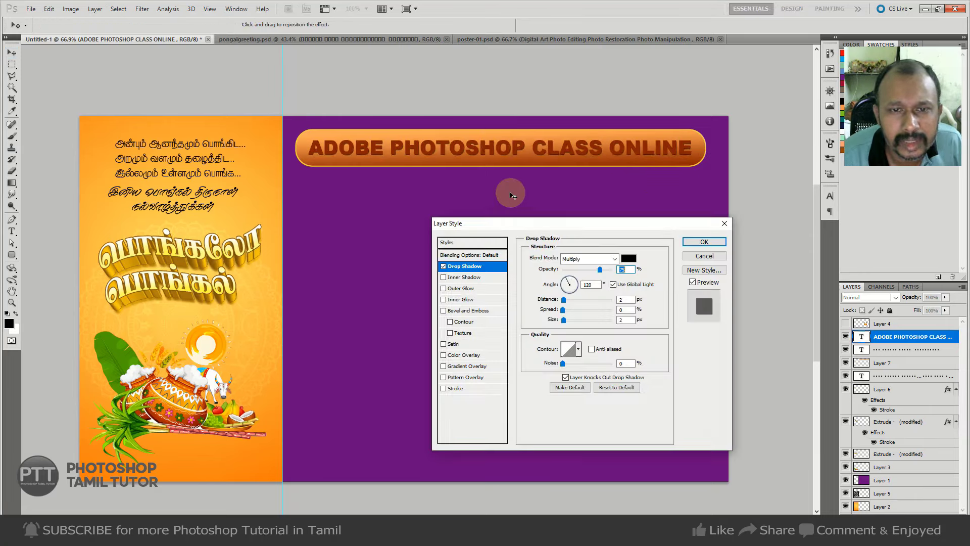
pyautogui.moveTo(489, 143); pyautogui.dragTo(534, 163)
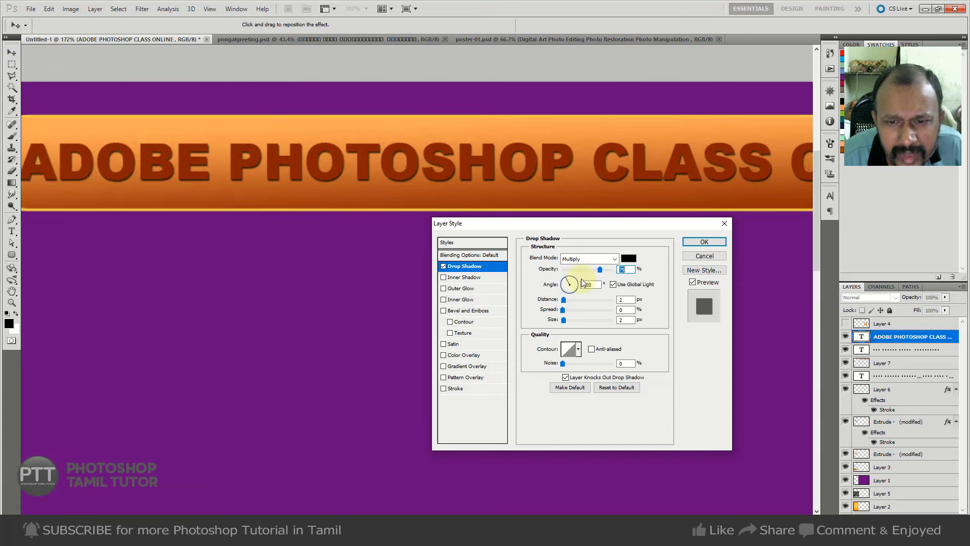
pyautogui.click(589, 259)
# Give the shadow a light orange colour sampled from the banner, near-full opacity, and apply it.
pyautogui.click(629, 259)
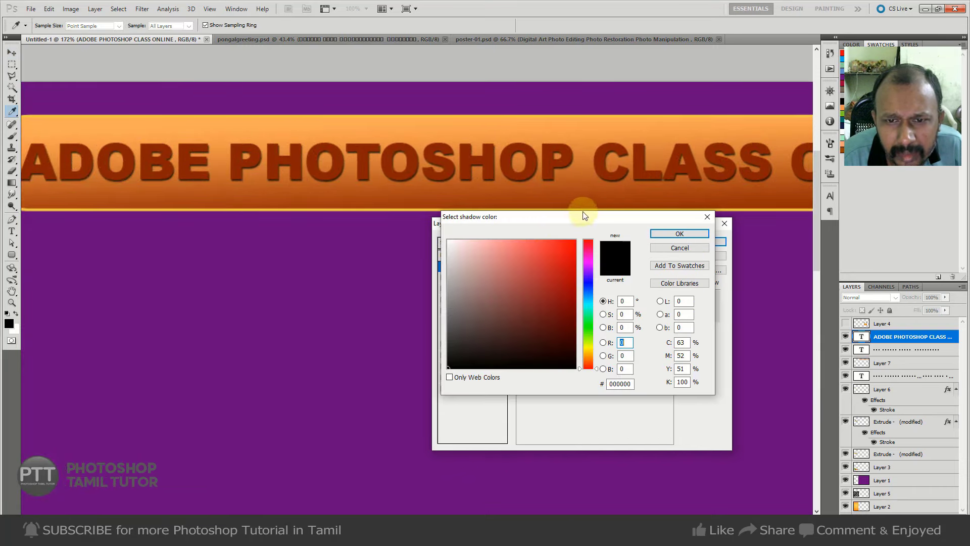
pyautogui.click(650, 114)
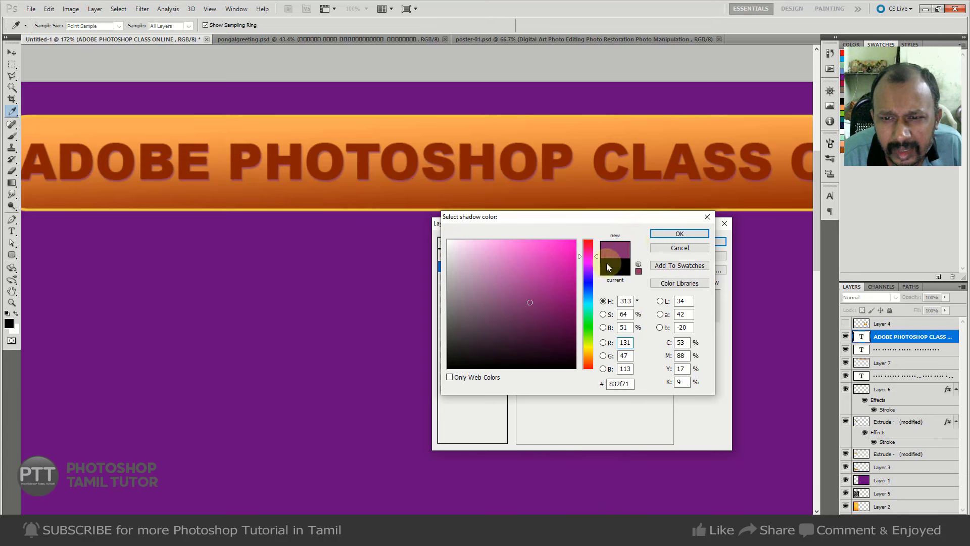
pyautogui.click(590, 356)
pyautogui.click(516, 199)
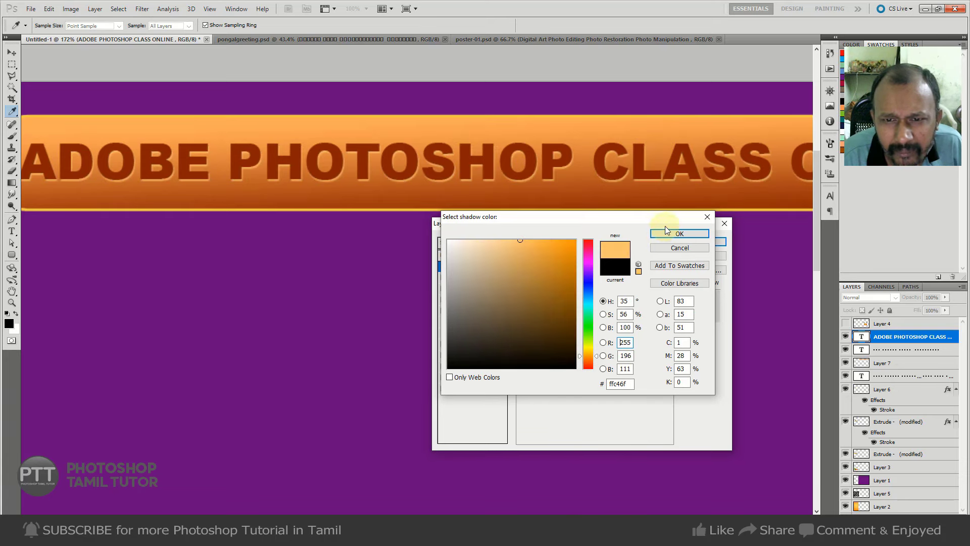
pyautogui.click(680, 234)
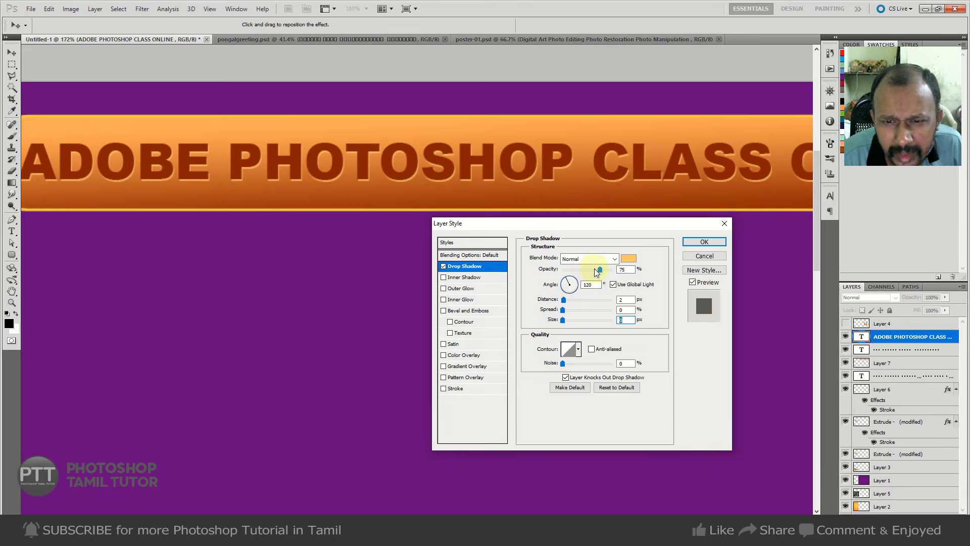
pyautogui.moveTo(600, 269); pyautogui.dragTo(611, 270)
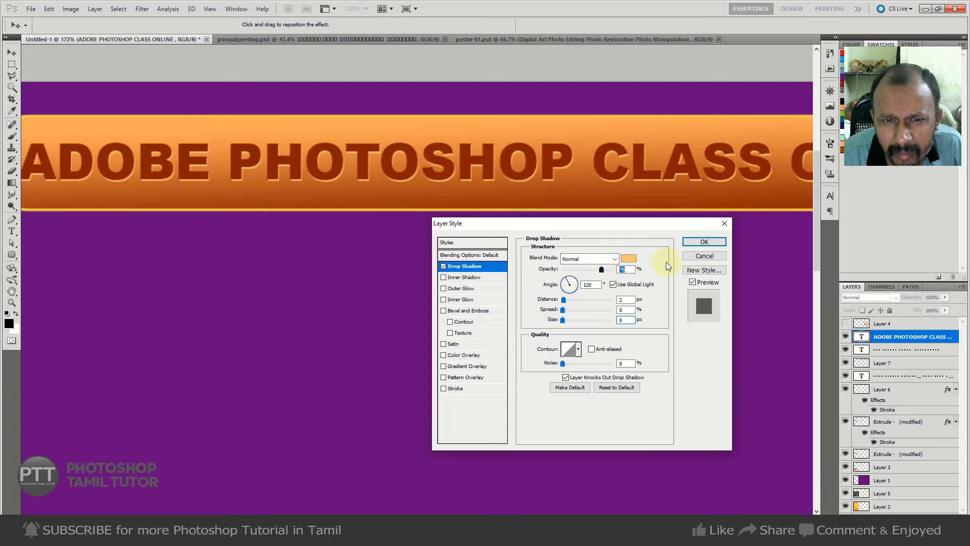
pyautogui.click(704, 241)
pyautogui.keyDown('alt'); pyautogui.click(580, 272); pyautogui.keyUp('alt')
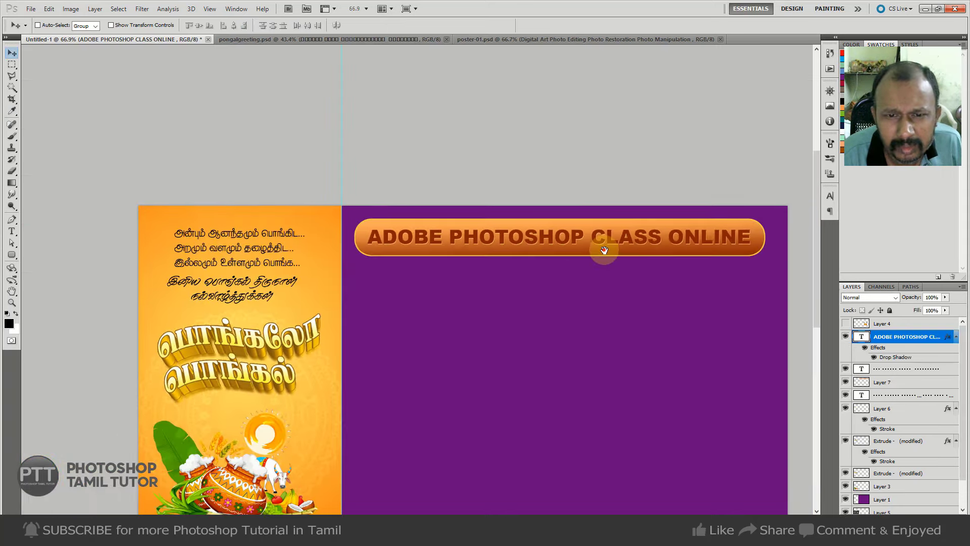
# Zoom out and mark the area below the heading with a temporary rectangular selection.
pyautogui.keyDown('alt'); pyautogui.click(597, 256); pyautogui.keyUp('alt')
pyautogui.keyDown('ctrl'); pyautogui.click(647, 263); pyautogui.keyUp('ctrl')
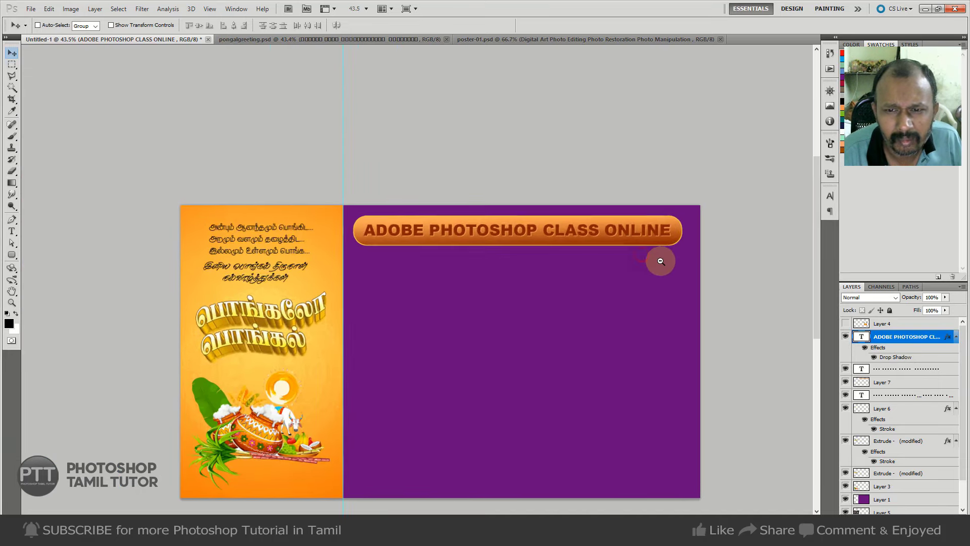
pyautogui.scroll(-2, 612, 234)
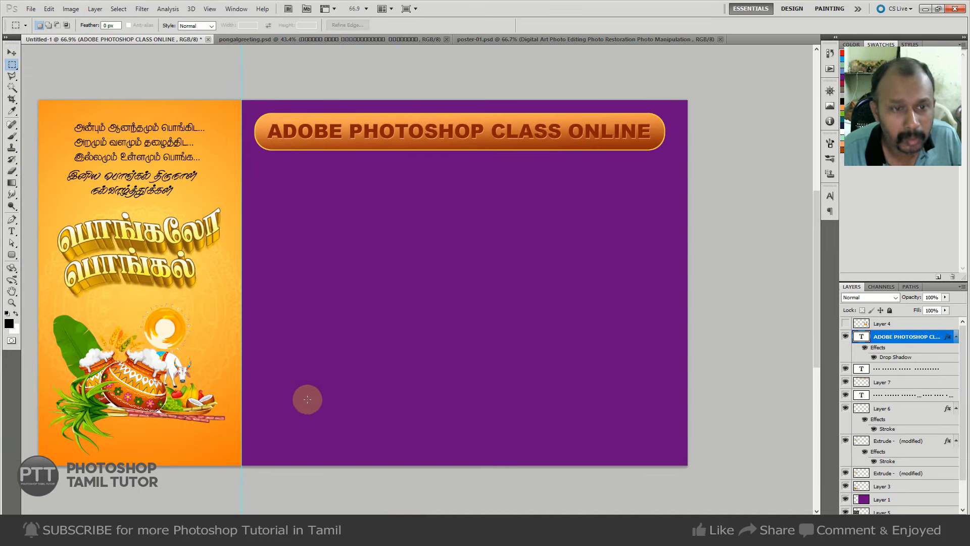
pyautogui.press('m')
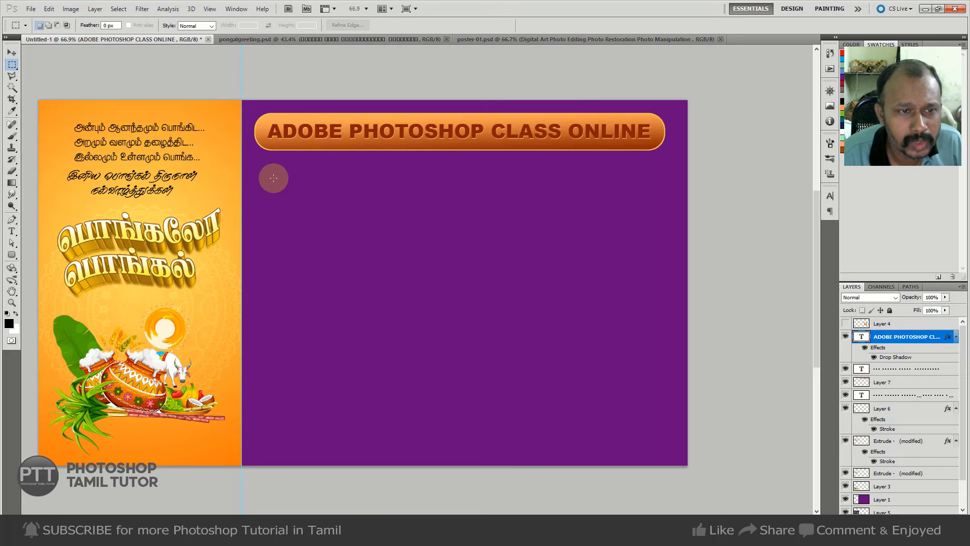
pyautogui.moveTo(261, 172); pyautogui.dragTo(669, 231)
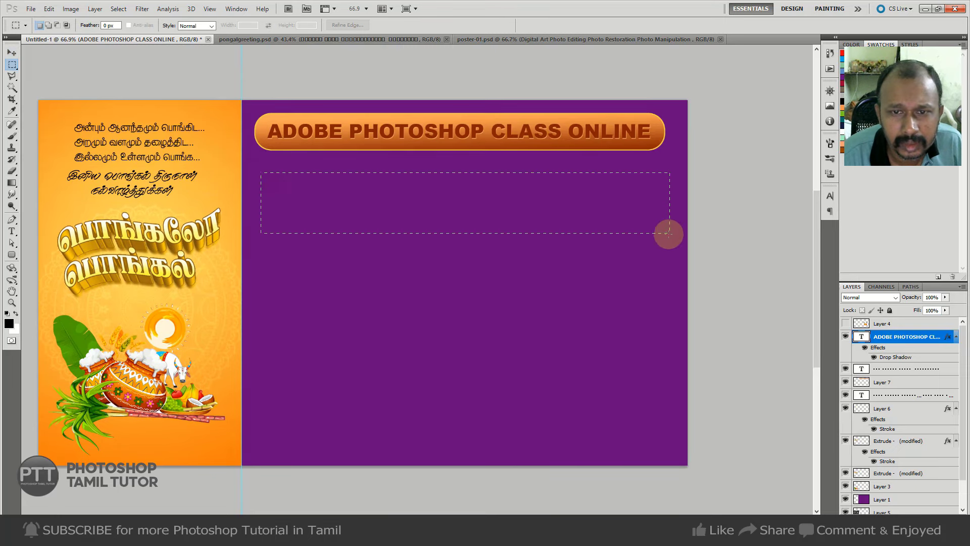
pyautogui.click(652, 238)
# Copy the 'Digital Art Imaginery Art' text from the pongalgreeting.psd document.
pyautogui.press('t')
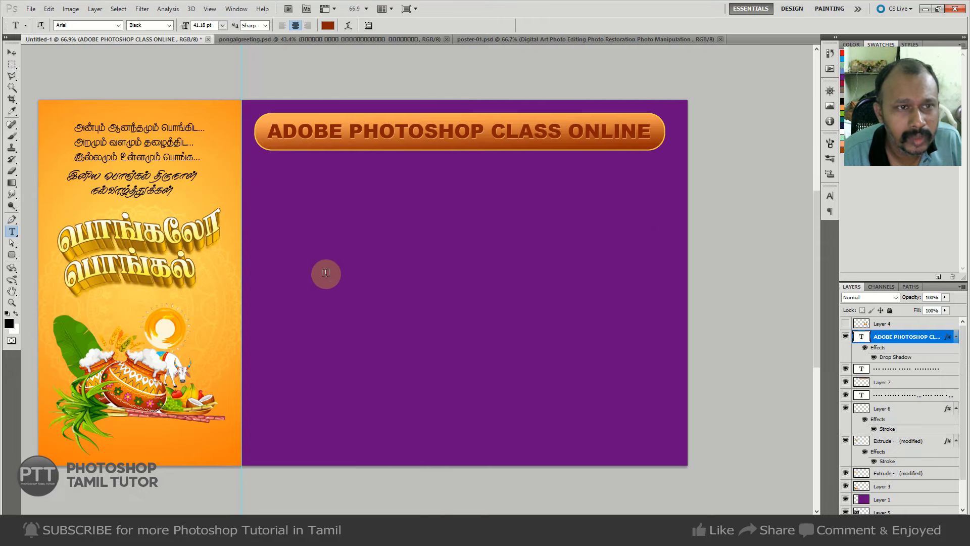
pyautogui.hotkey('ctrl', 'Tab')
pyautogui.click(466, 231)
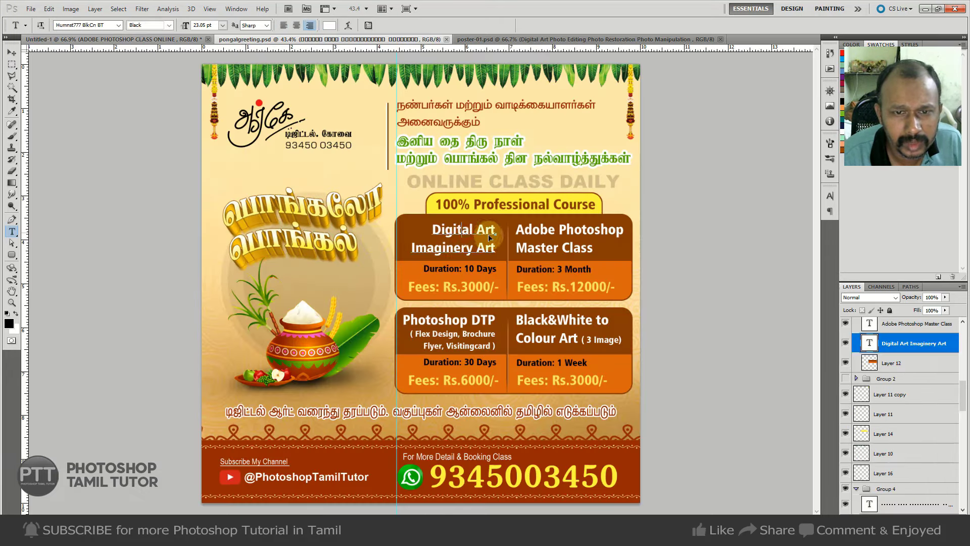
pyautogui.hotkey('ctrl', 'a')
pyautogui.hotkey('ctrl', 'c')
pyautogui.hotkey('ctrl', 'Return')
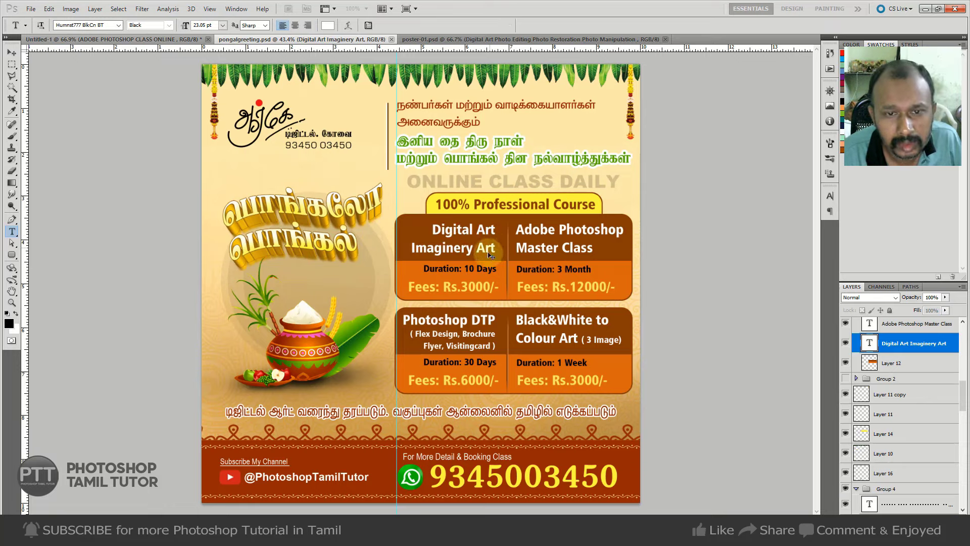
# Return to Untitled-1 and start a text layer below the heading.
pyautogui.hotkey('ctrl', 'Tab')
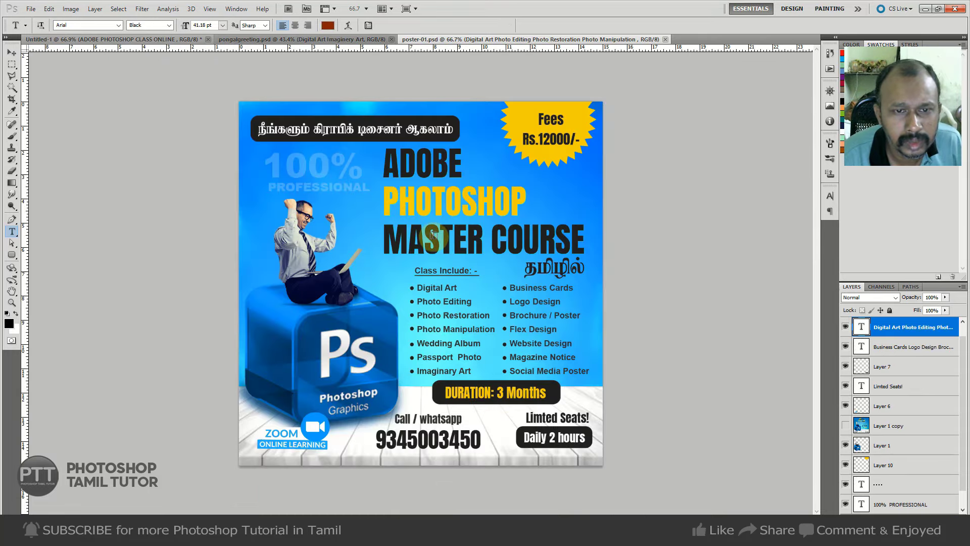
pyautogui.hotkey('ctrl', 'Tab')
pyautogui.click(362, 193)
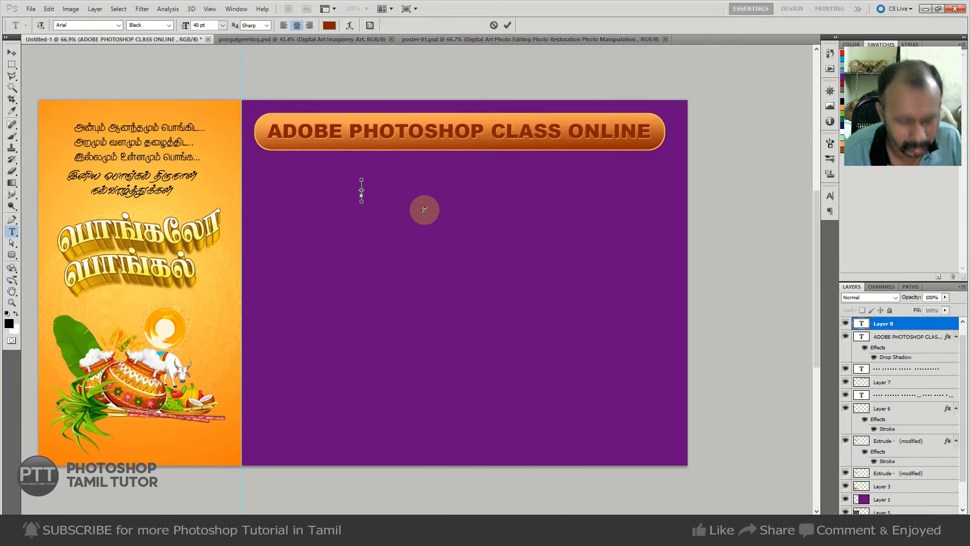
# Paste the course name as one line 'Digital Art - Imaginery Art' centred under the heading.
pyautogui.hotkey('ctrl', 'v')
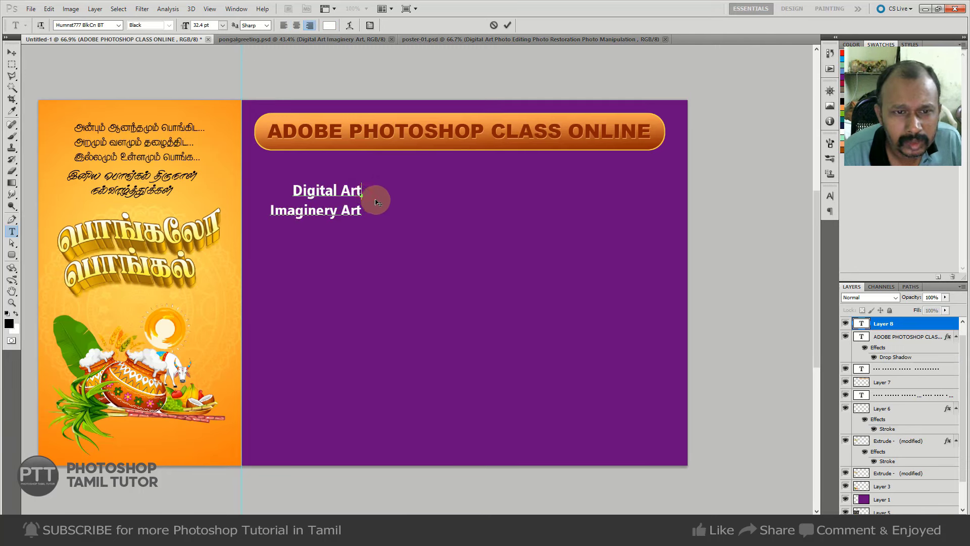
pyautogui.click(377, 202)
pyautogui.write('-')
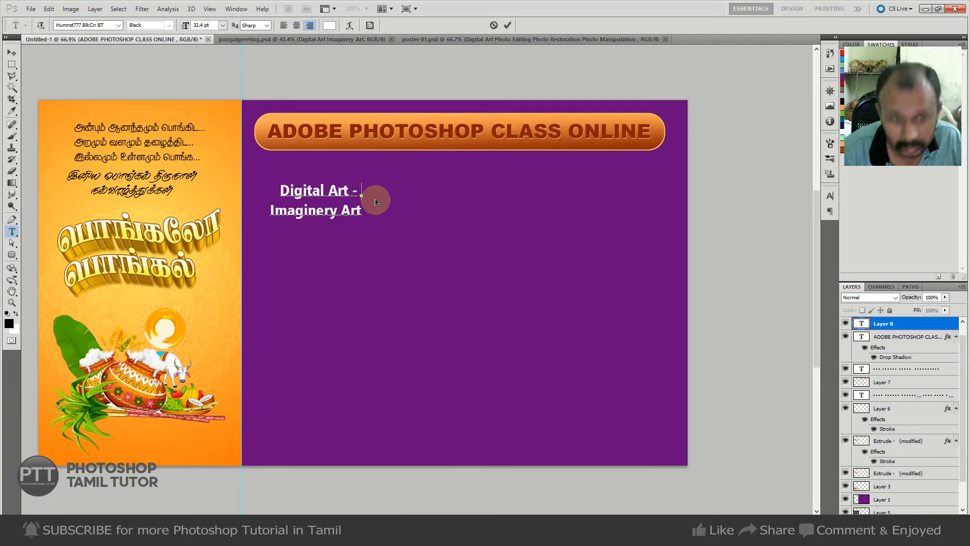
pyautogui.press('Delete')
pyautogui.hotkey('ctrl', 'Return')
pyautogui.press('v')
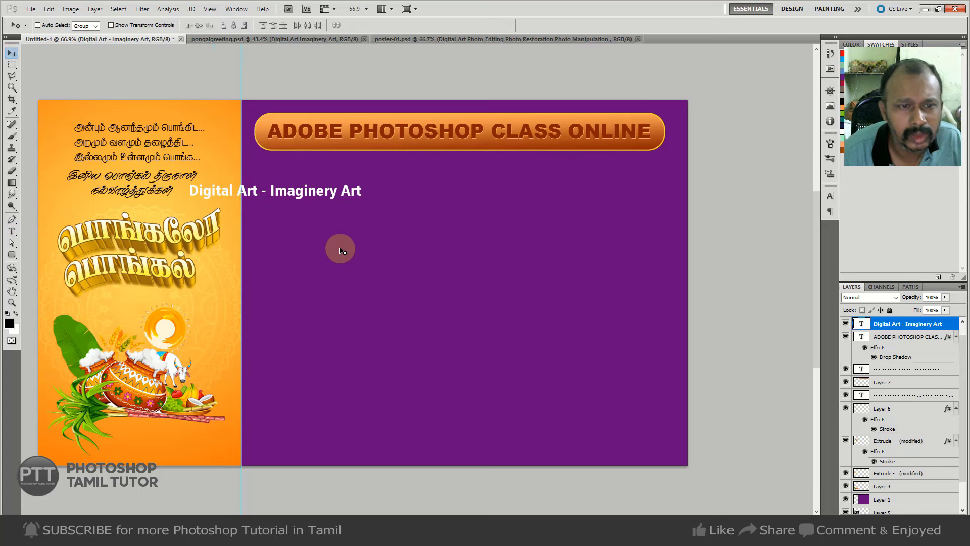
pyautogui.moveTo(340, 247)
pyautogui.mouseDown()
pyautogui.moveTo(520, 235)
pyautogui.moveTo(483, 250)
pyautogui.mouseUp()
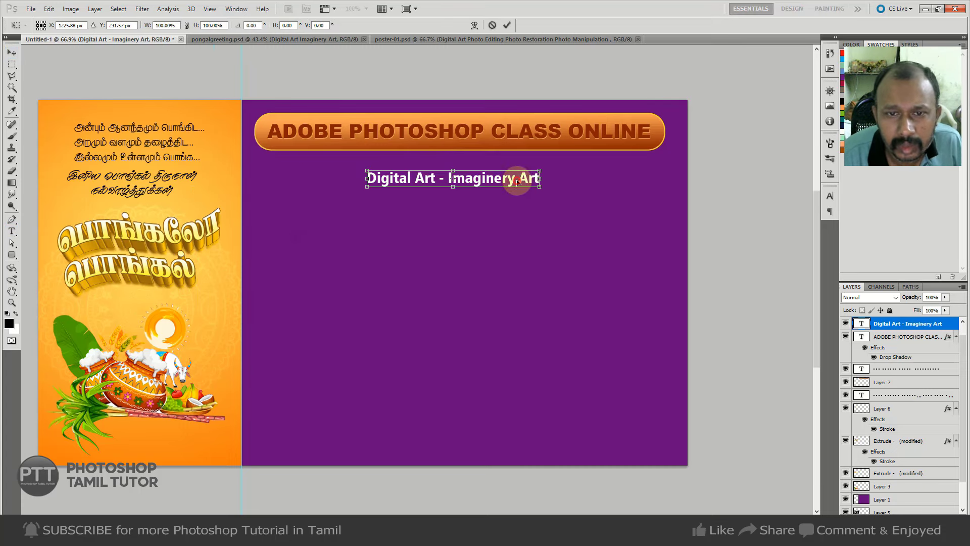
# Add a second text line below reading 'Total 5 images Duration -10 Days'.
pyautogui.press('m')
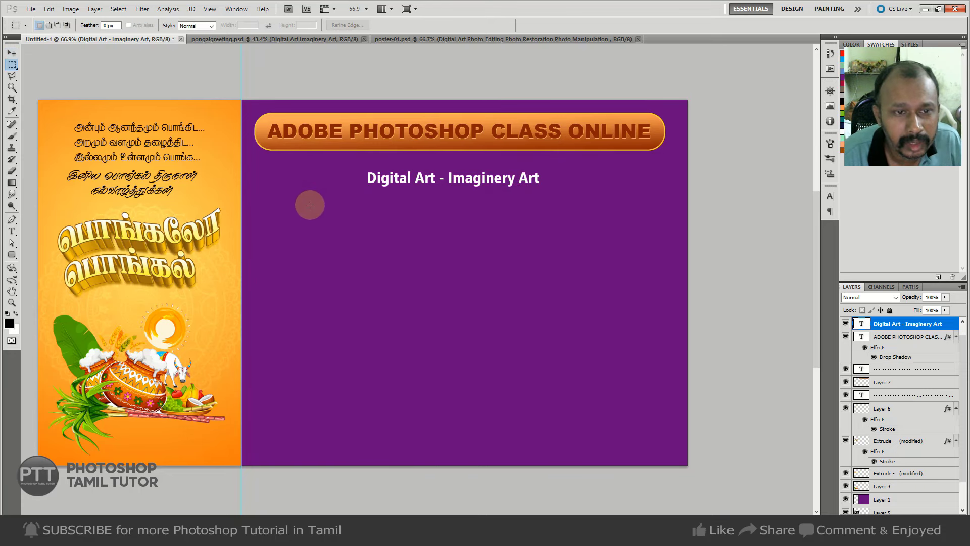
pyautogui.press('t')
pyautogui.click(377, 205)
pyautogui.write('tOTAL')
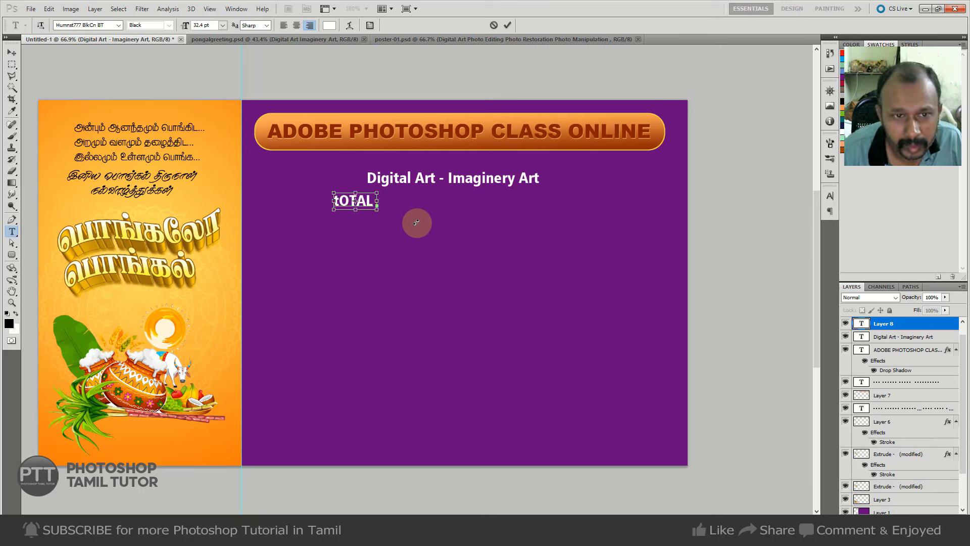
pyautogui.hotkey('ctrl', 'a')
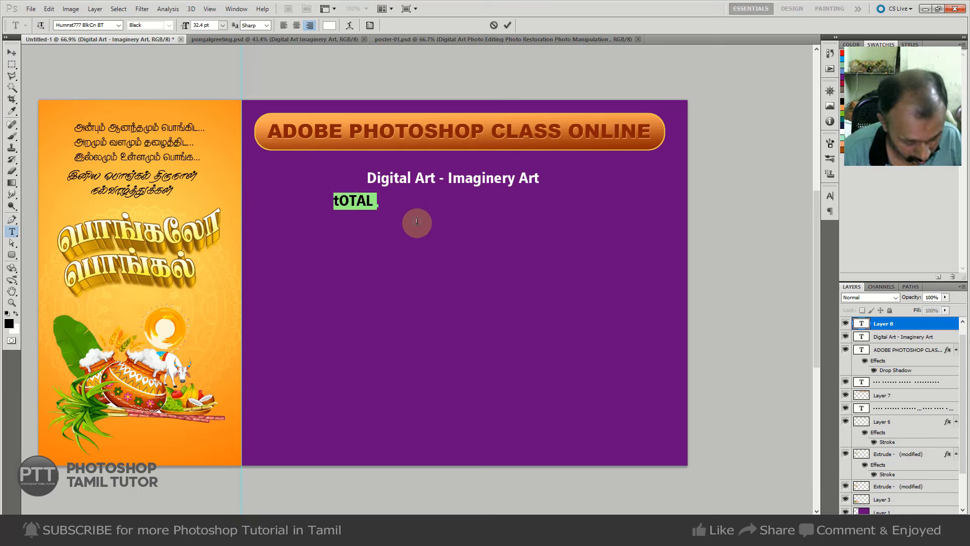
pyautogui.press('Right')
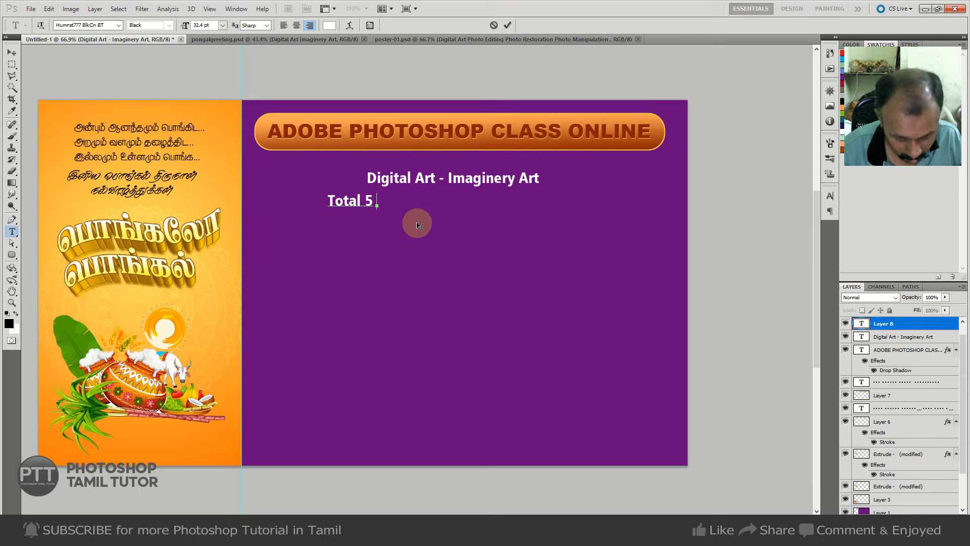
# Type 'Duration -10 Days' and centre the line under the Digital Art heading.
pyautogui.write('images Duration -10 Days')
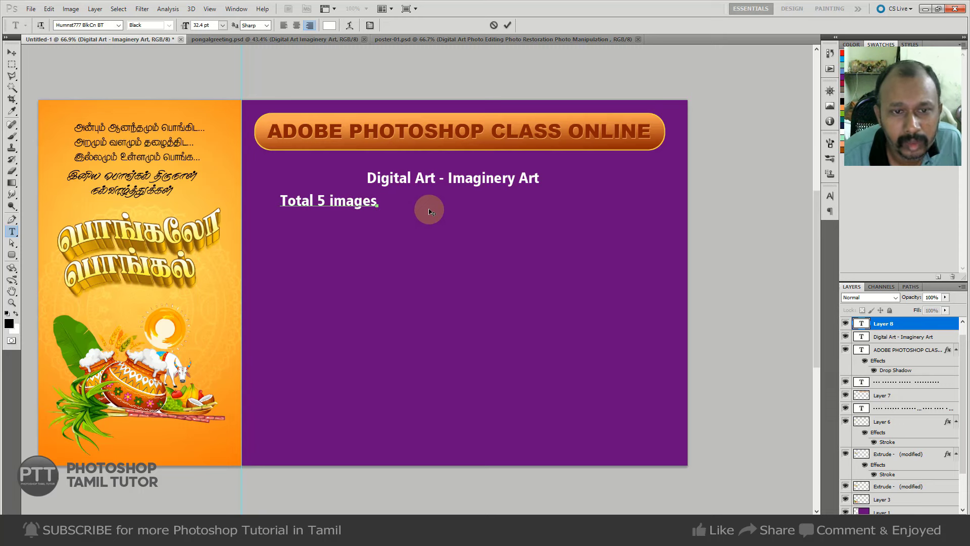
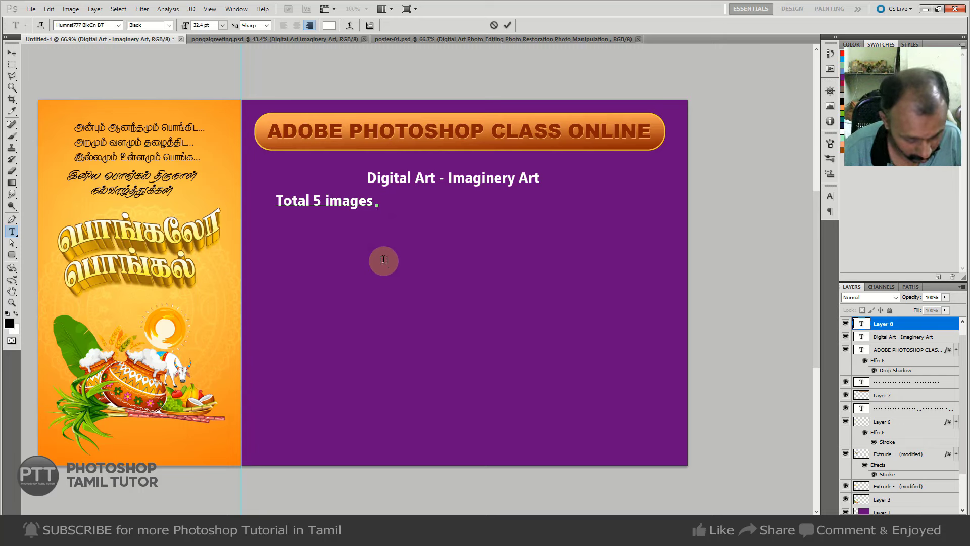
# Add a second text line below reading 'Total 5 images Duration -10 Days'.
# Type 'Duration -10 Days' and centre the line under the Digital Art heading.
pyautogui.write(' Duration ')
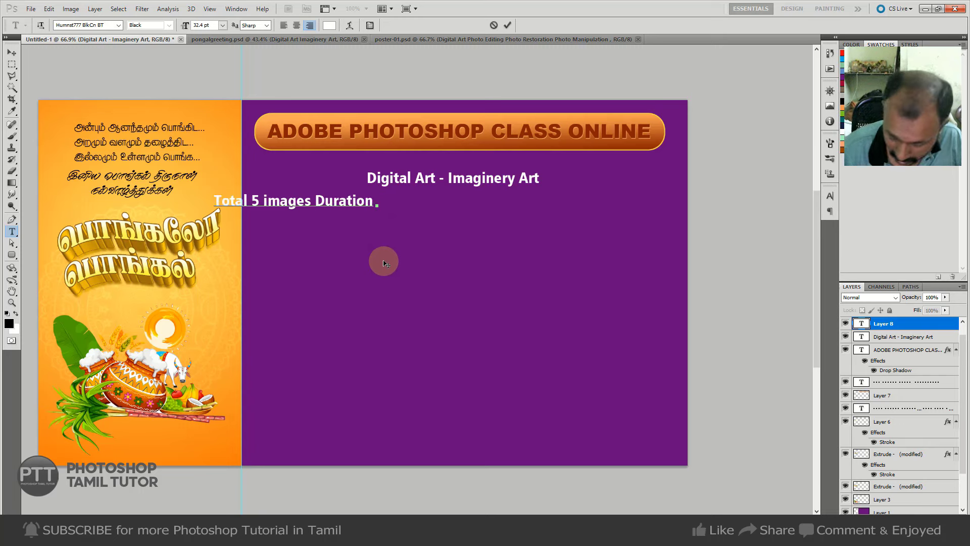
pyautogui.write('-10')
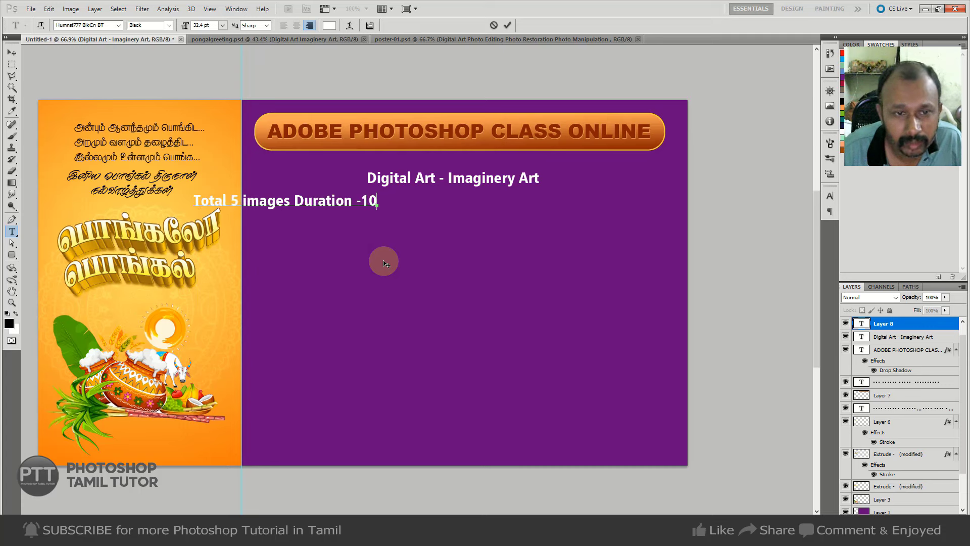
pyautogui.write(' Days')
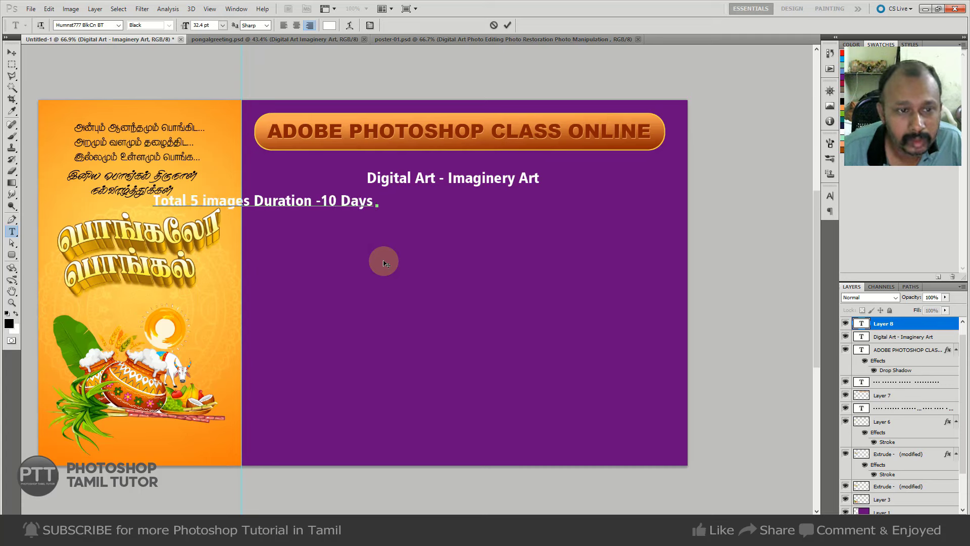
pyautogui.hotkey('ctrl', 'Return')
pyautogui.press('v')
pyautogui.hotkey('ctrl', 'a')
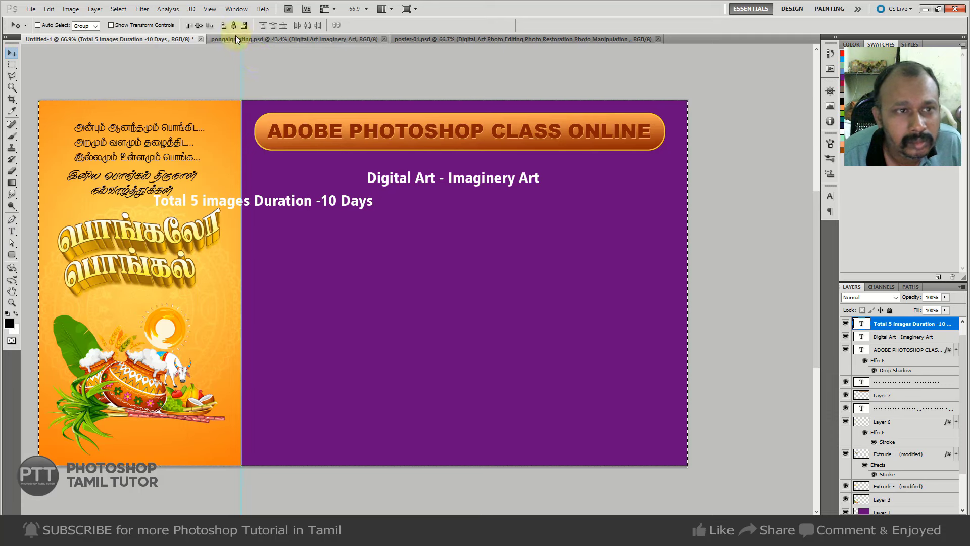
pyautogui.click(234, 25)
pyautogui.hotkey('ctrl', 'd')
pyautogui.moveTo(423, 206); pyautogui.dragTo(461, 223)
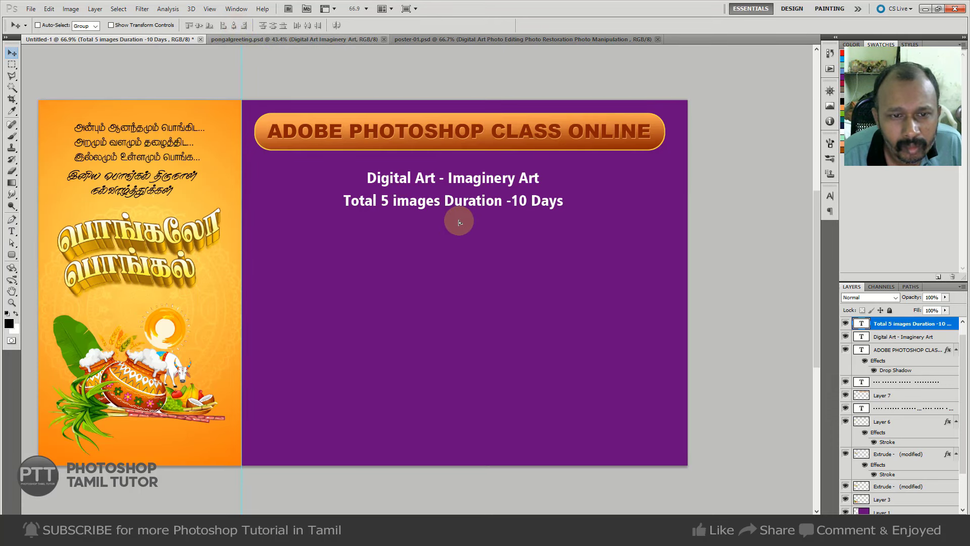
# Delete 'Total 5 images' from the line and set it to 24 pt.
pyautogui.press('t')
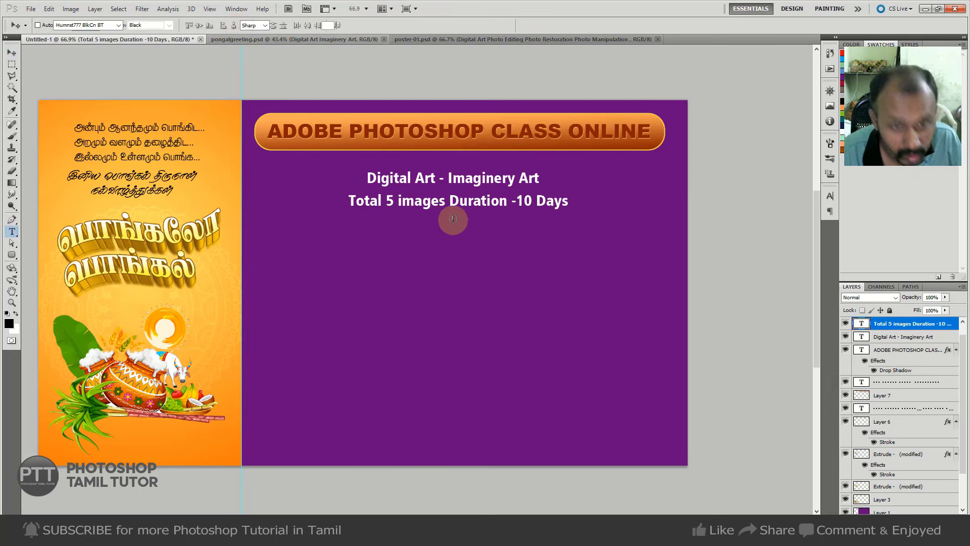
pyautogui.moveTo(445, 202); pyautogui.dragTo(282, 223)
pyautogui.press('BackSpace')
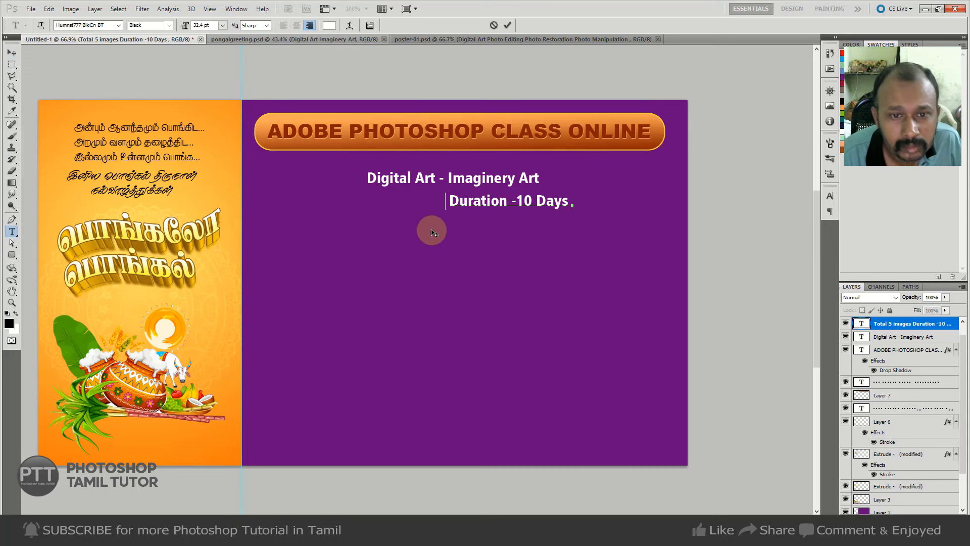
pyautogui.hotkey('ctrl', 'a')
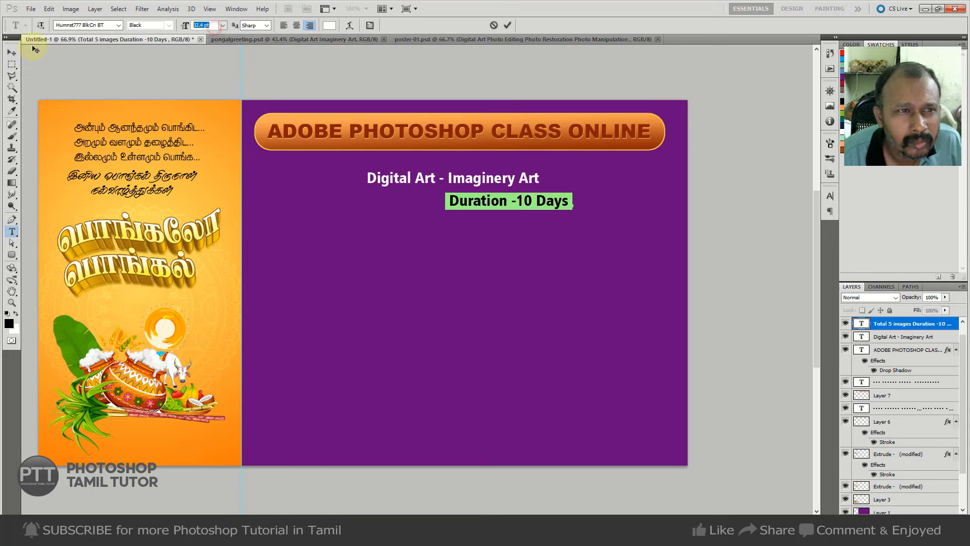
pyautogui.write('24')
pyautogui.press('Return')
# Re-centre the 'Duration -10 Days' line horizontally under the heading.
pyautogui.click(11, 52)
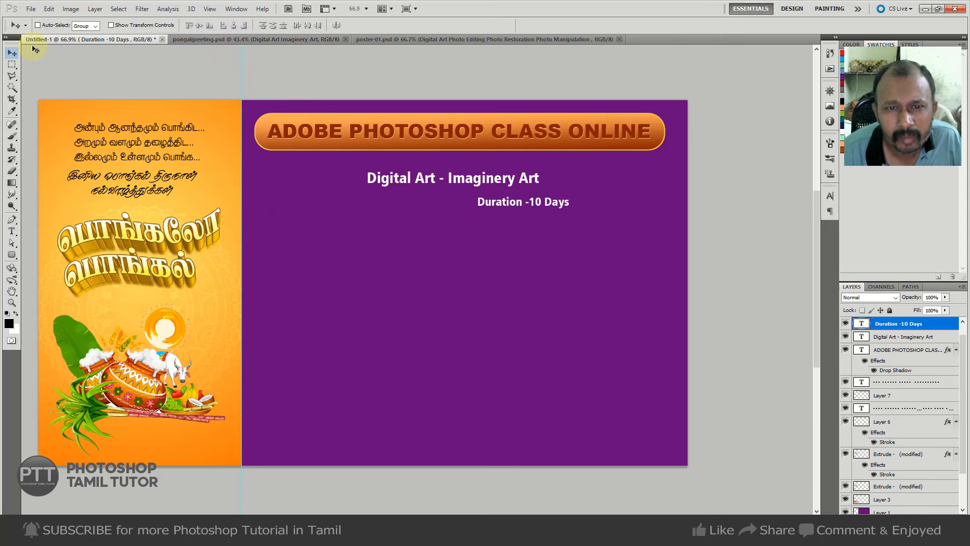
pyautogui.hotkey('ctrl', 'a')
pyautogui.click(234, 26)
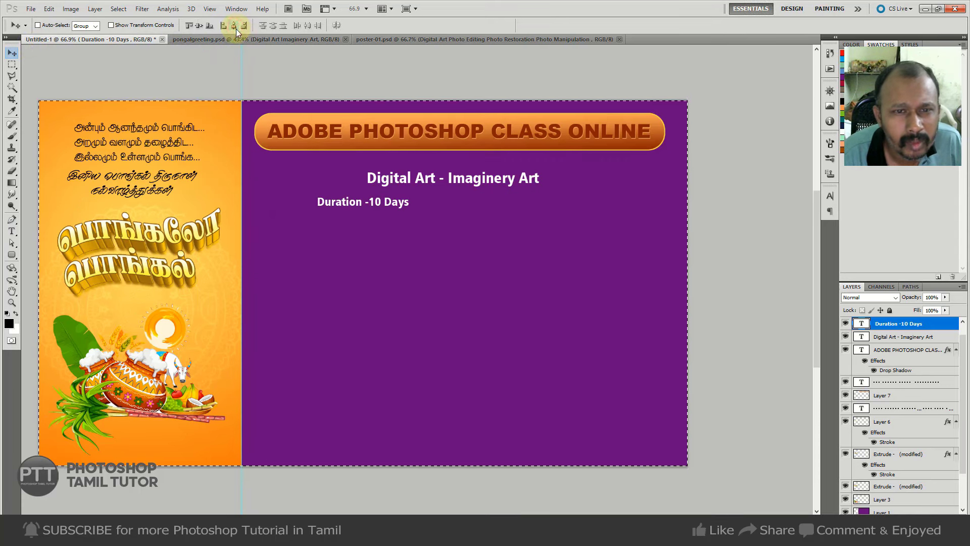
pyautogui.hotkey('ctrl', 'd')
pyautogui.moveTo(413, 204); pyautogui.dragTo(462, 201)
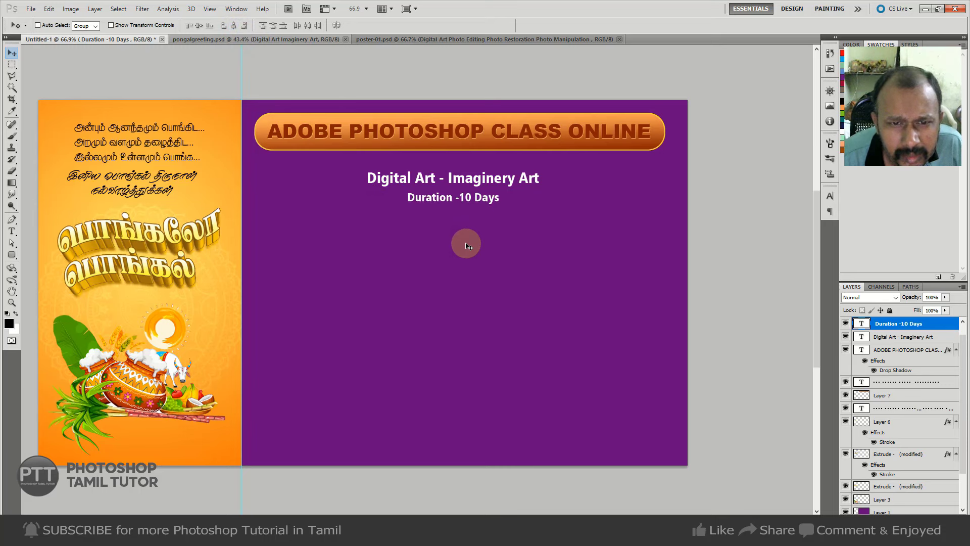
# Start a new line below the duration reading 'Total 5 images ( Man, Women, Baby'.
pyautogui.press('t')
pyautogui.click(490, 220)
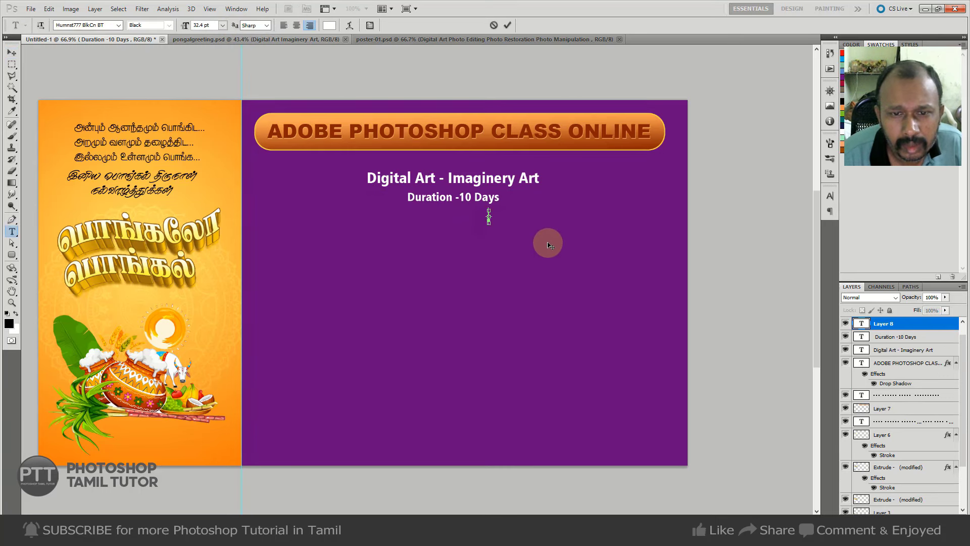
pyautogui.write('Total 5 images')
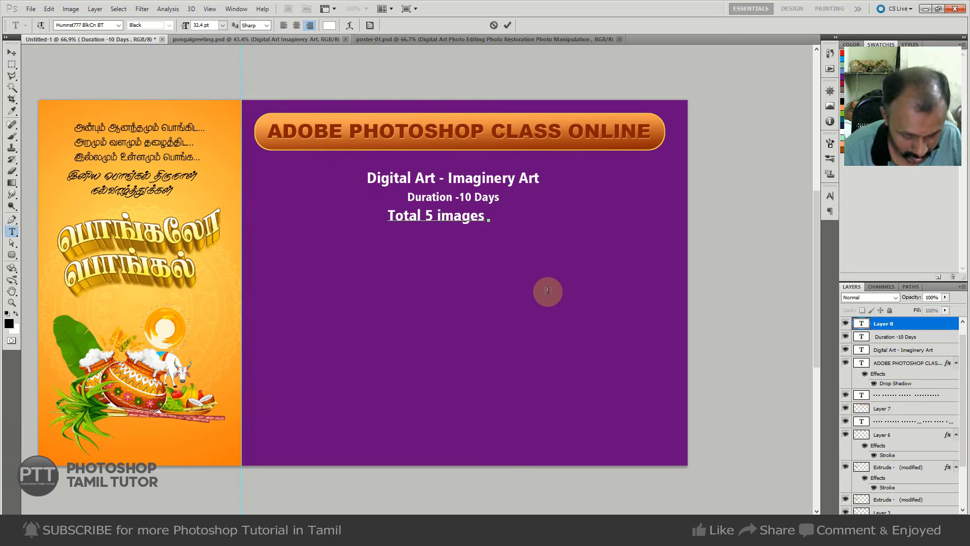
pyautogui.write(' ( Man')
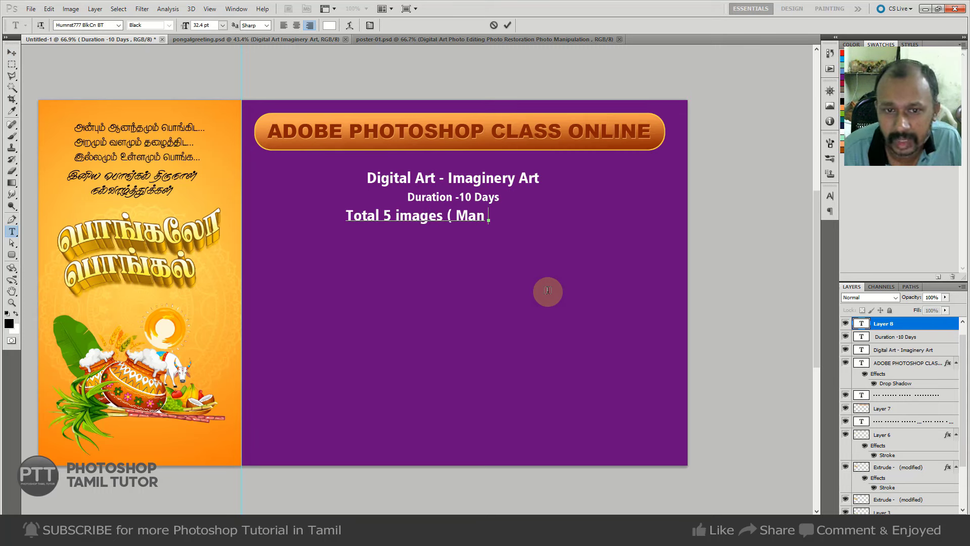
pyautogui.press('BackSpace')
pyautogui.write(', ')
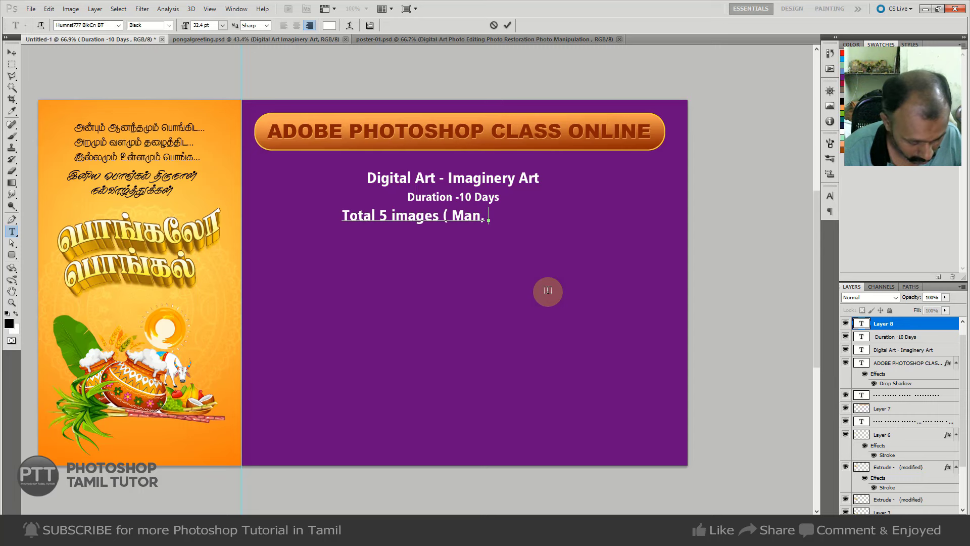
pyautogui.write('Women')
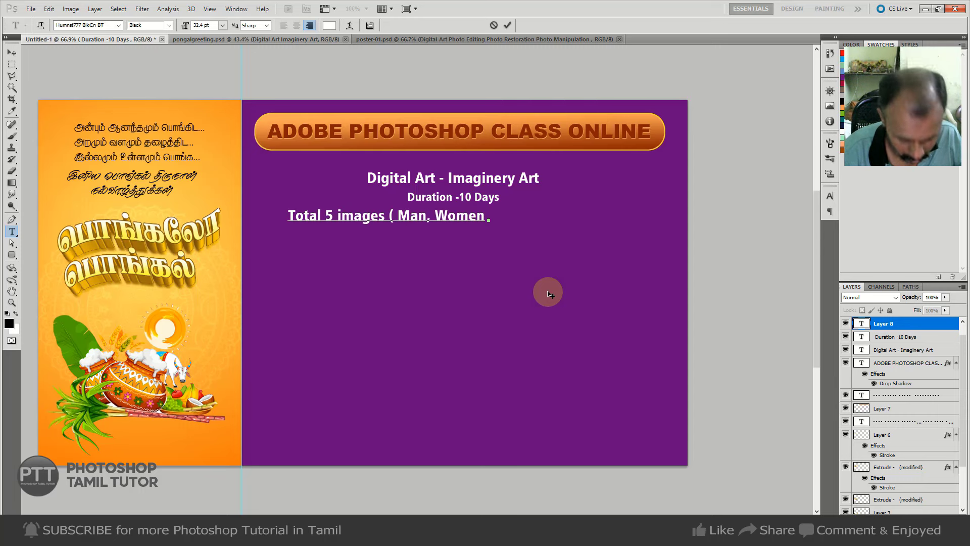
pyautogui.press('BackSpace')
pyautogui.write(', ')
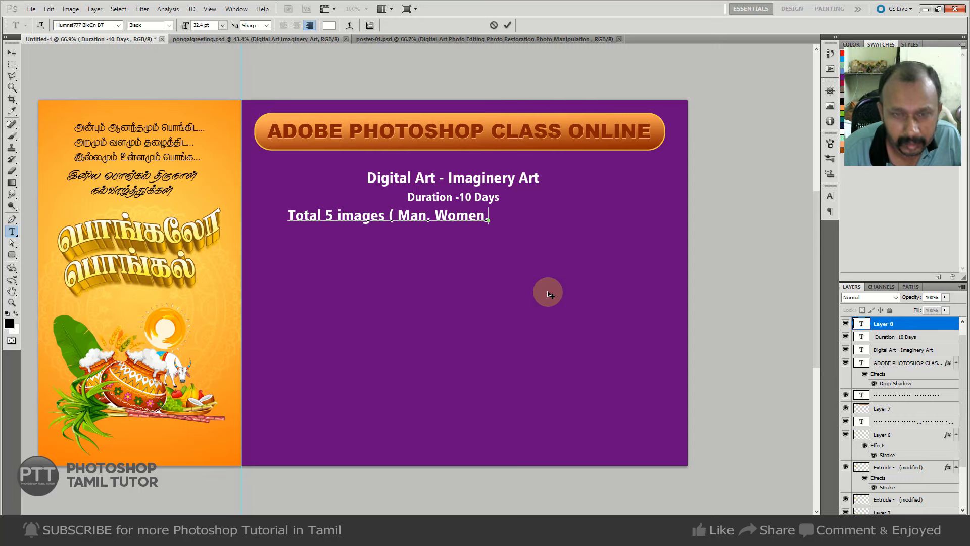
pyautogui.write('Baby')
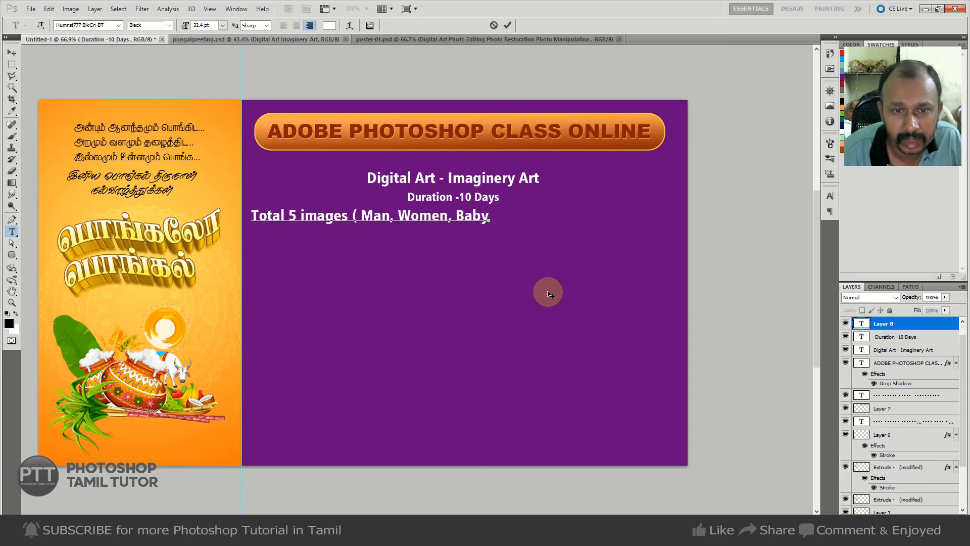
# Replace 'Baby' with 'Kids, Imaginary Art)' and centre the line under 'Duration -10 Days'.
pyautogui.doubleClick(470, 217)
pyautogui.write('Ki')
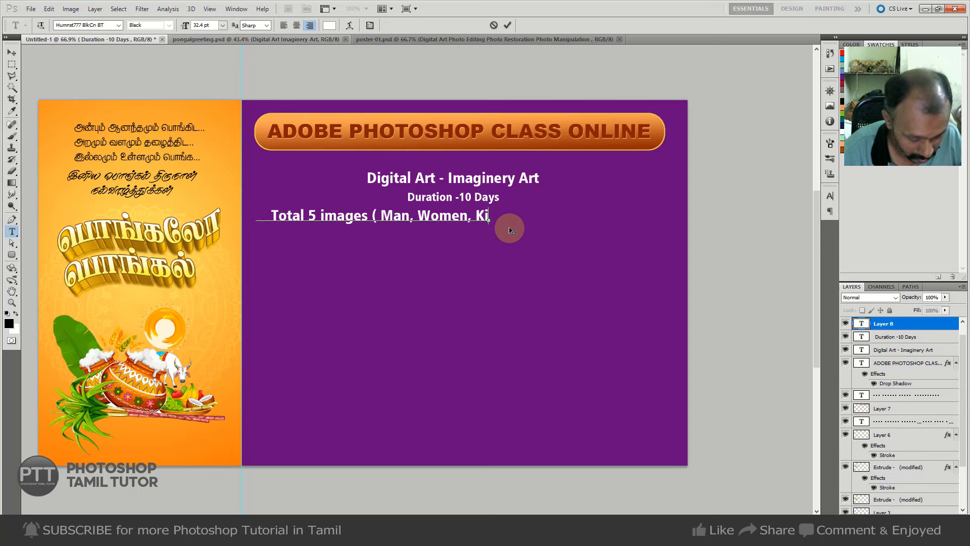
pyautogui.write('ds, ')
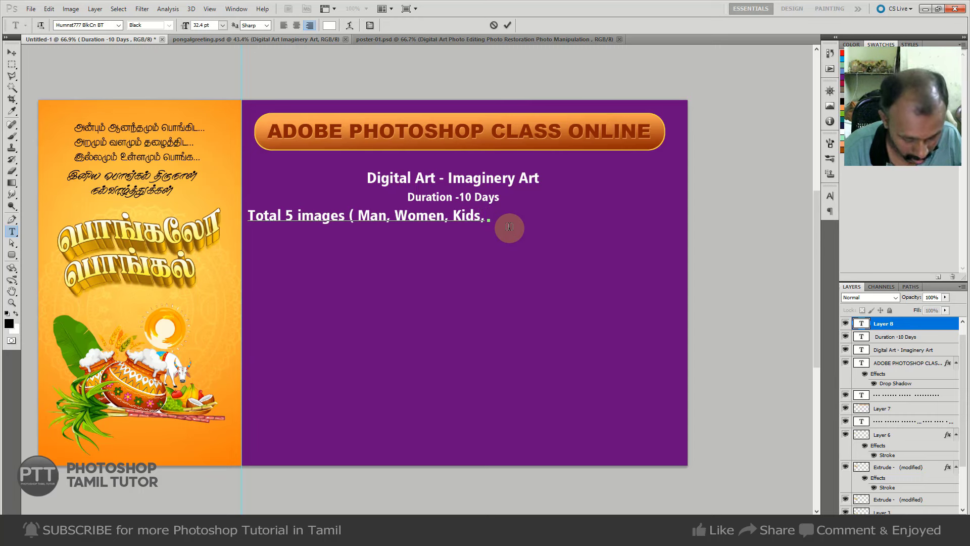
pyautogui.write('Imagi')
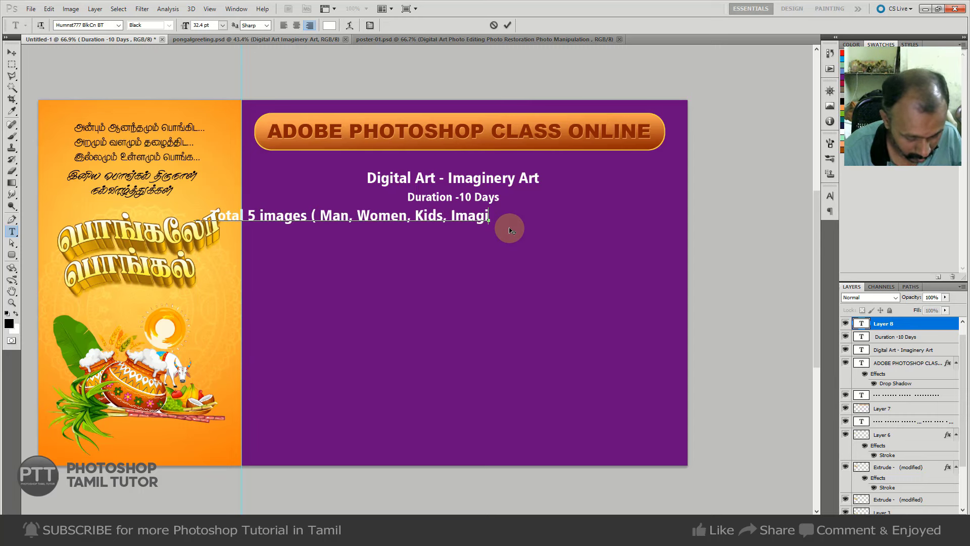
pyautogui.write('nary')
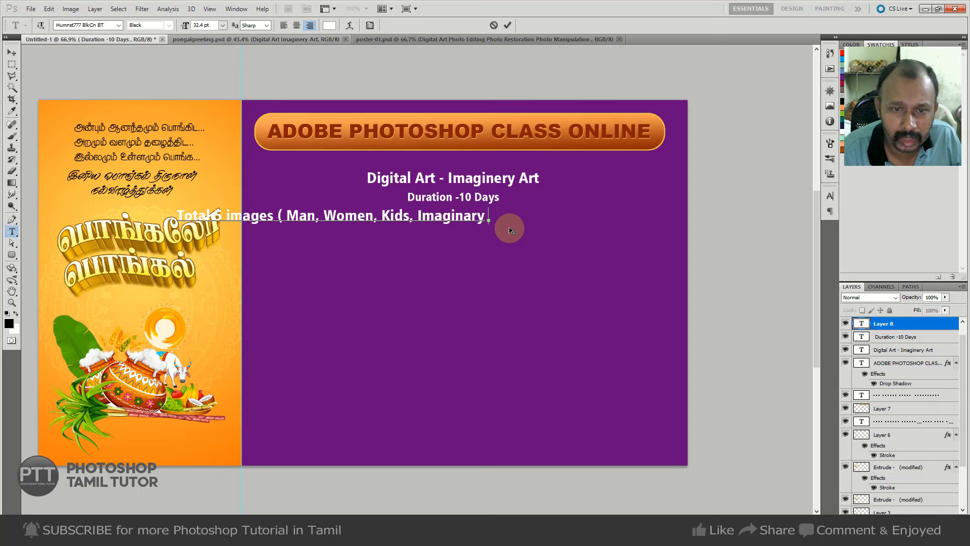
pyautogui.write('Art')
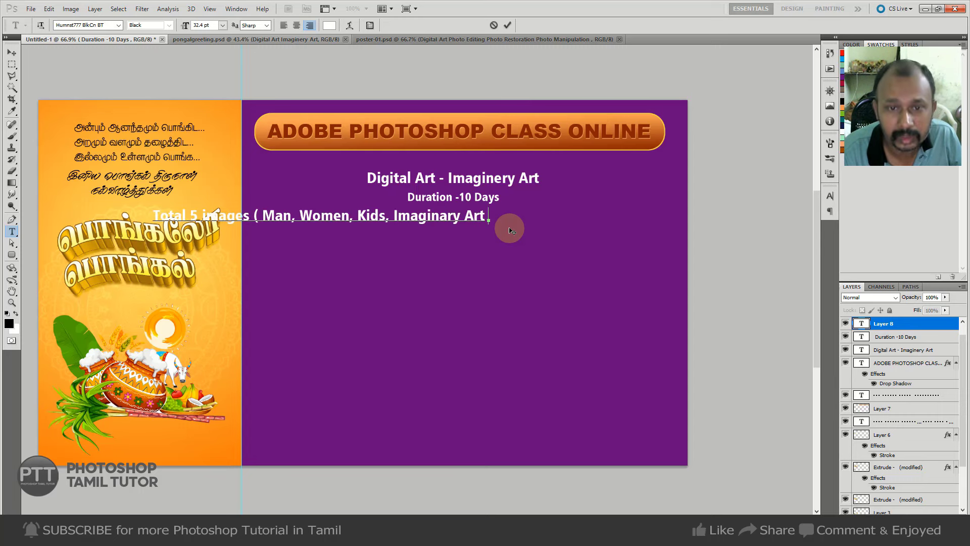
pyautogui.press('BackSpace')
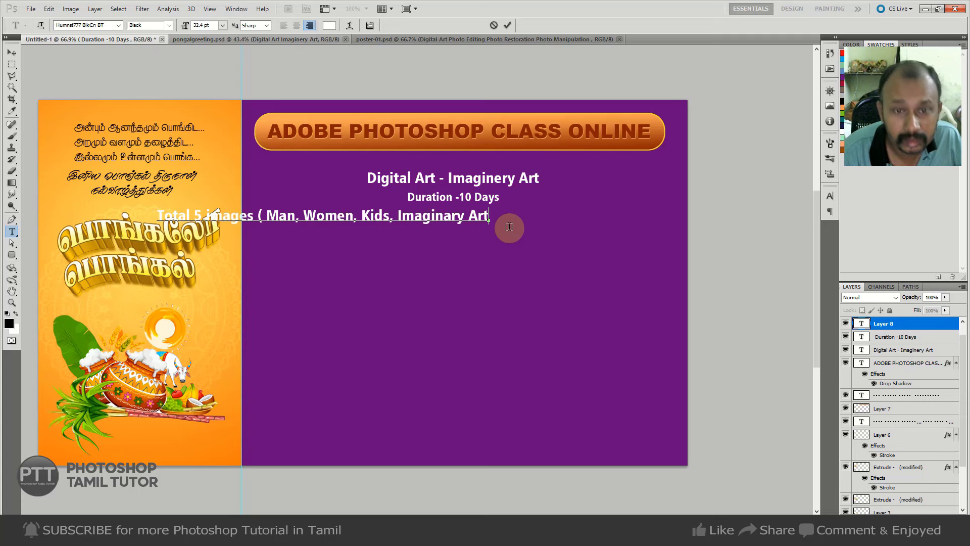
pyautogui.write(')')
pyautogui.hotkey('ctrl', 'Return')
pyautogui.press('v')
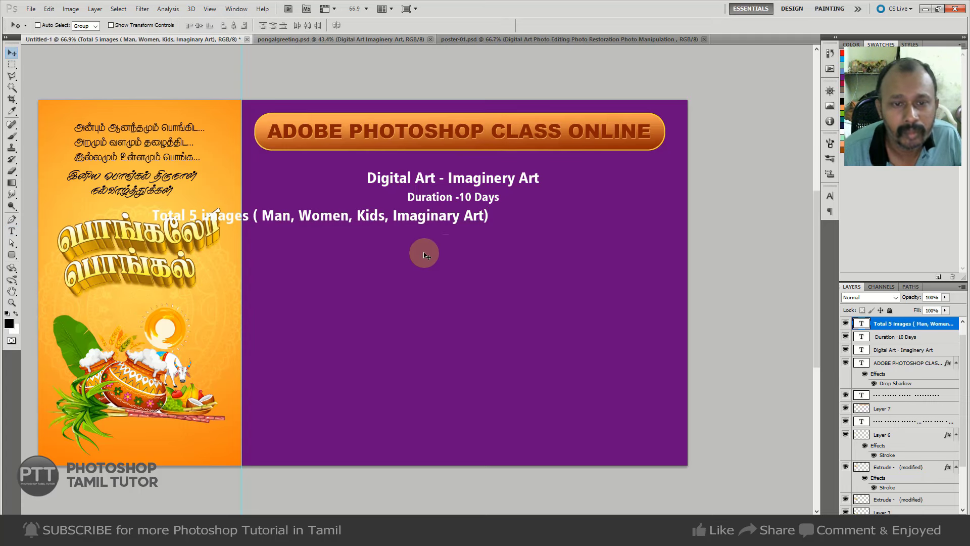
pyautogui.moveTo(385, 239)
pyautogui.mouseDown()
pyautogui.moveTo(528, 247)
pyautogui.moveTo(500, 248)
pyautogui.mouseUp()
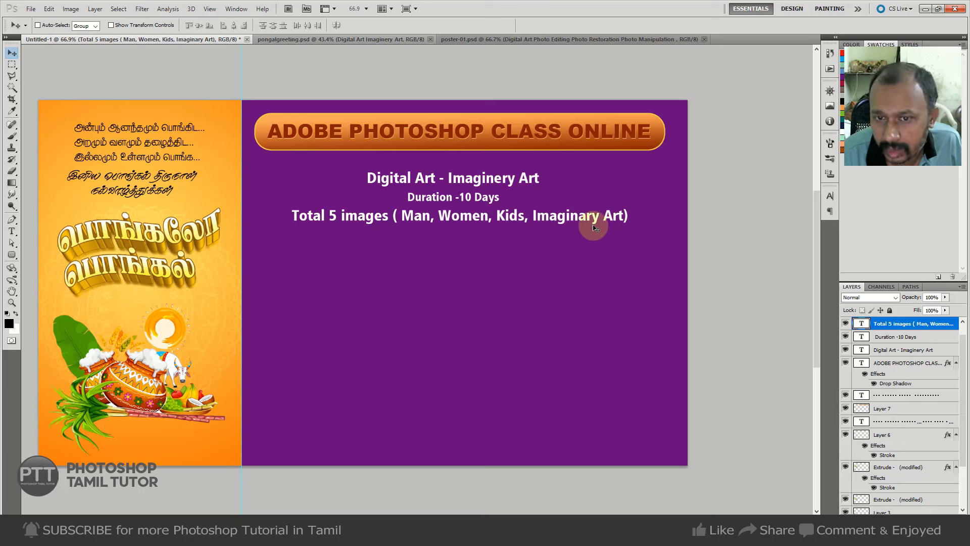
pyautogui.press('t')
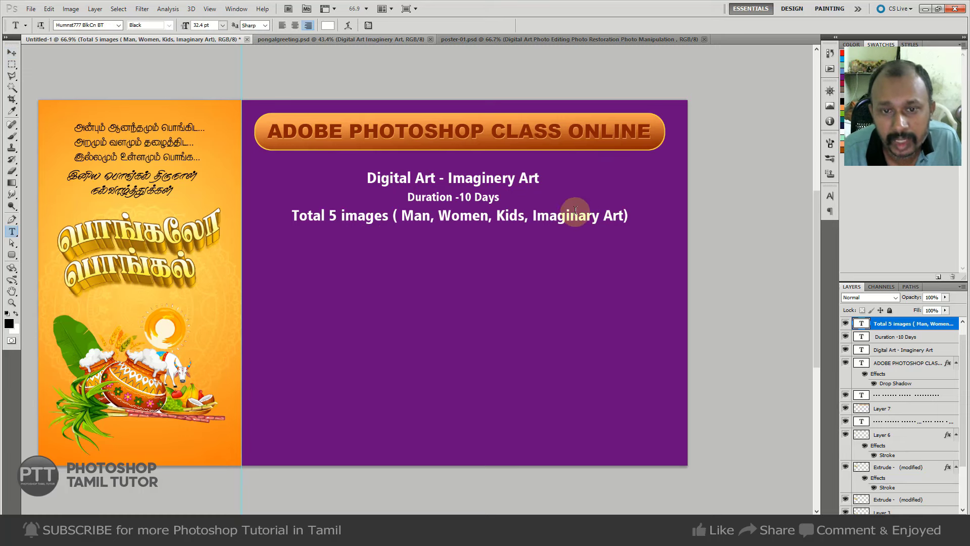
# Extend the Duration line with '( Smudging, Hair Detailing, Skin Colour Apply)' and recentre it.
pyautogui.click(498, 196)
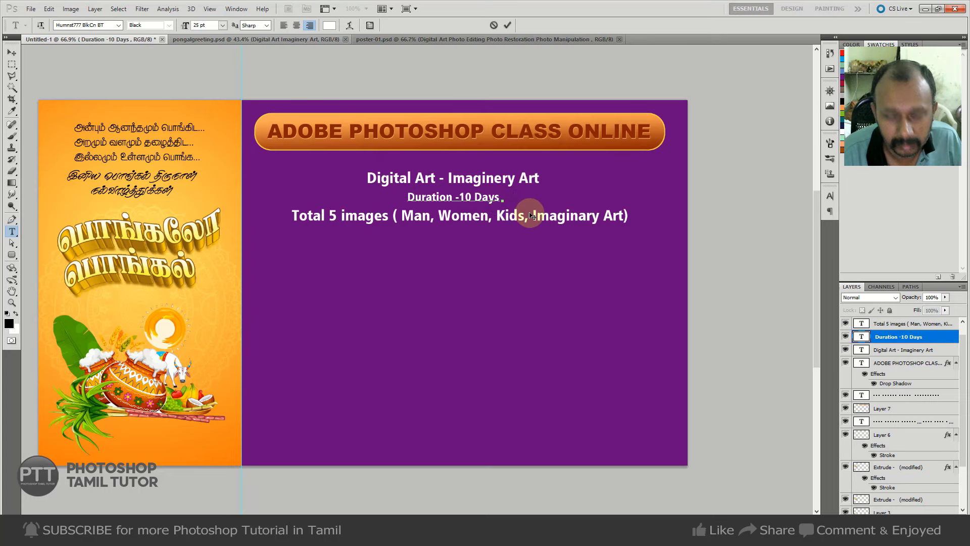
pyautogui.write('( Smud')
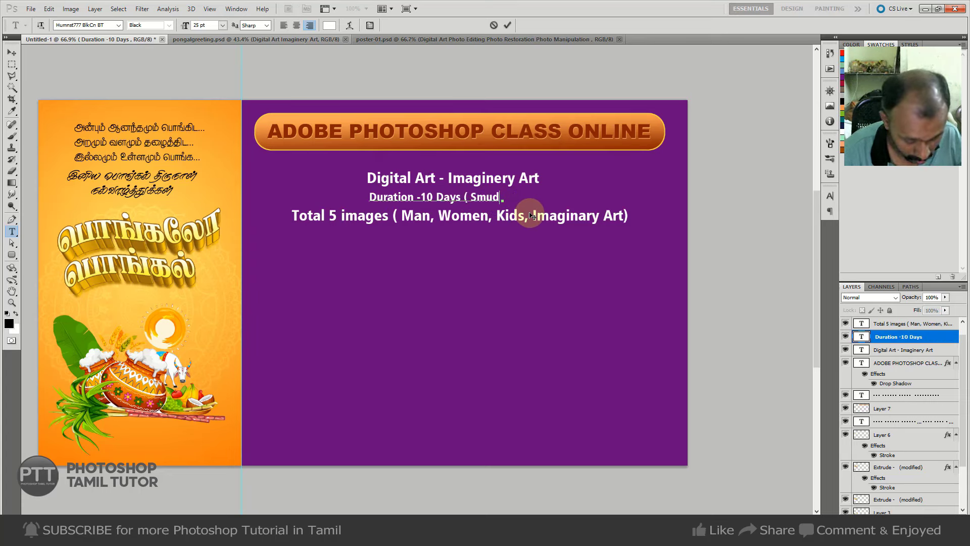
pyautogui.write('ging')
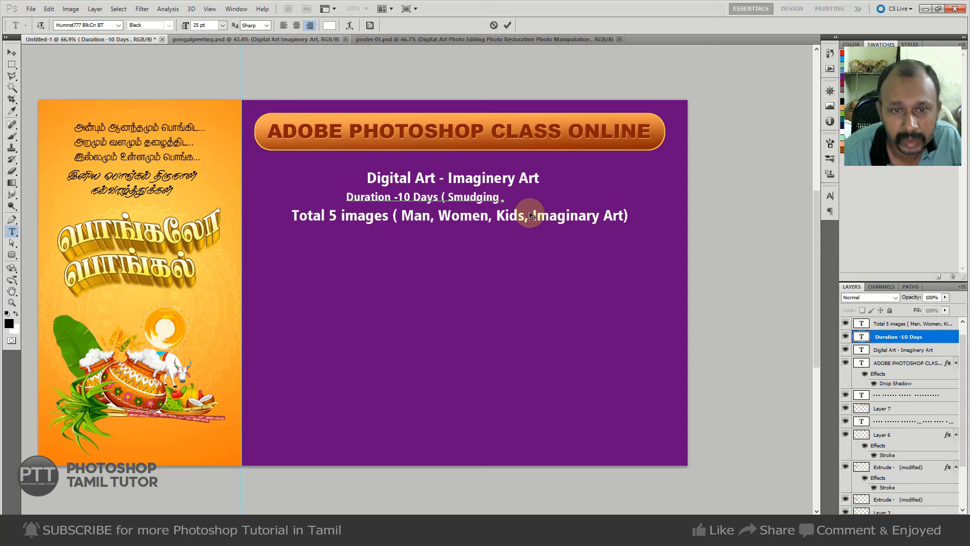
pyautogui.write(', Ha')
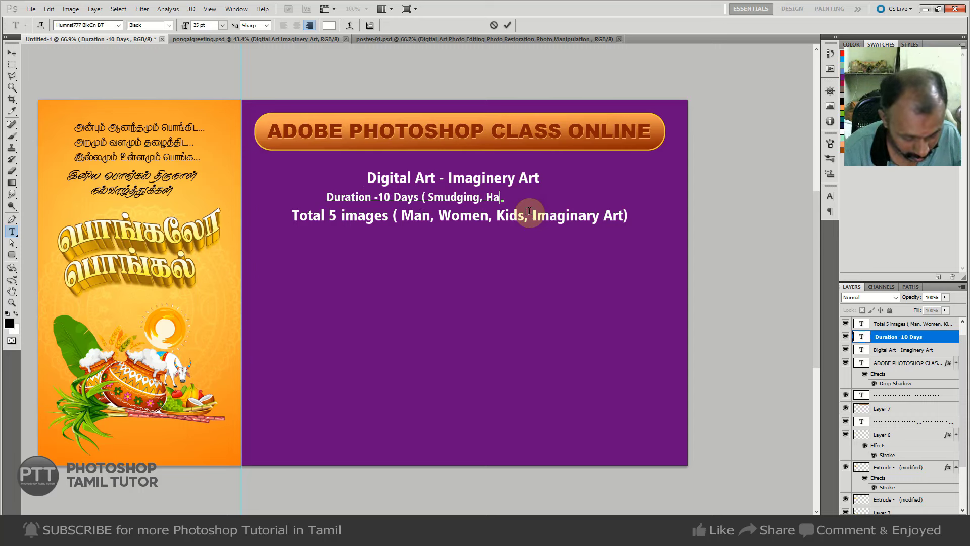
pyautogui.write('ir Det')
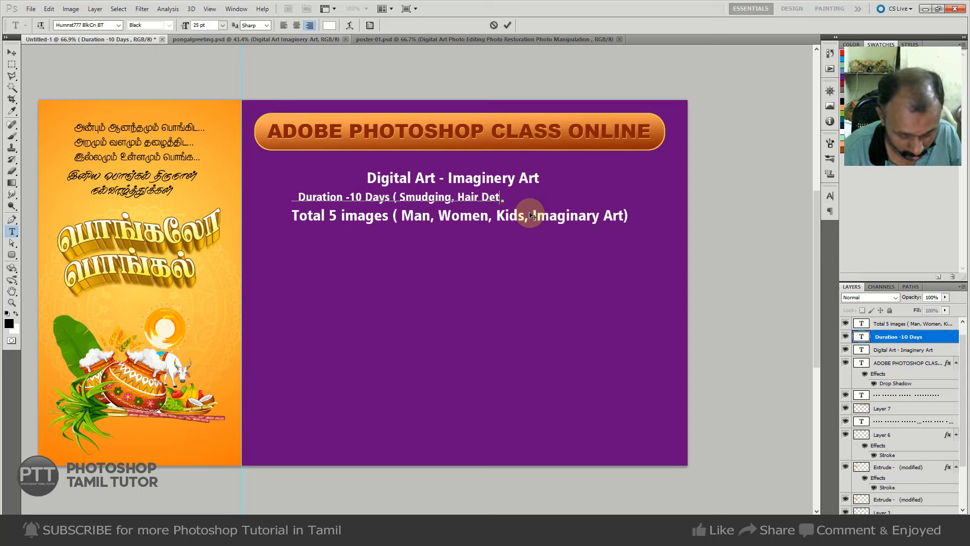
pyautogui.write('ailing, ')
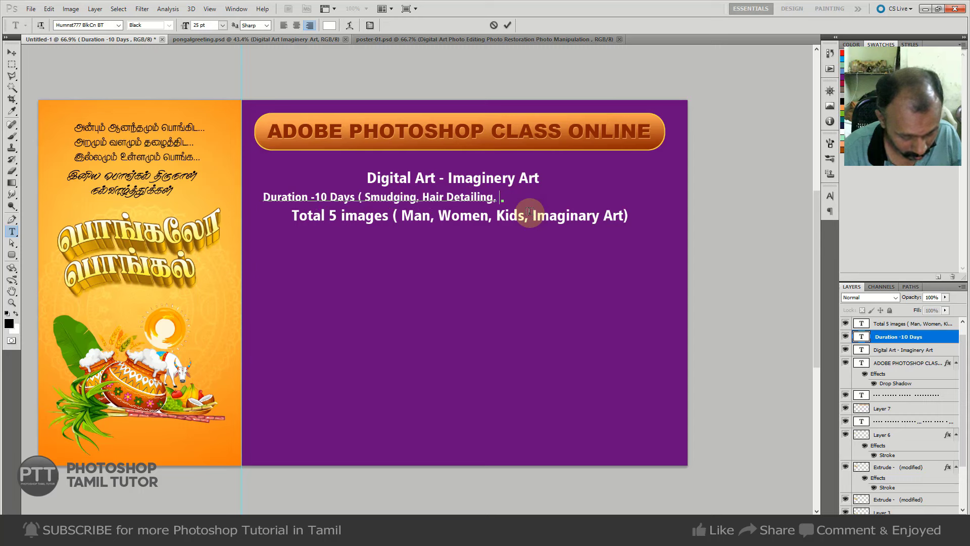
pyautogui.write('Skin ')
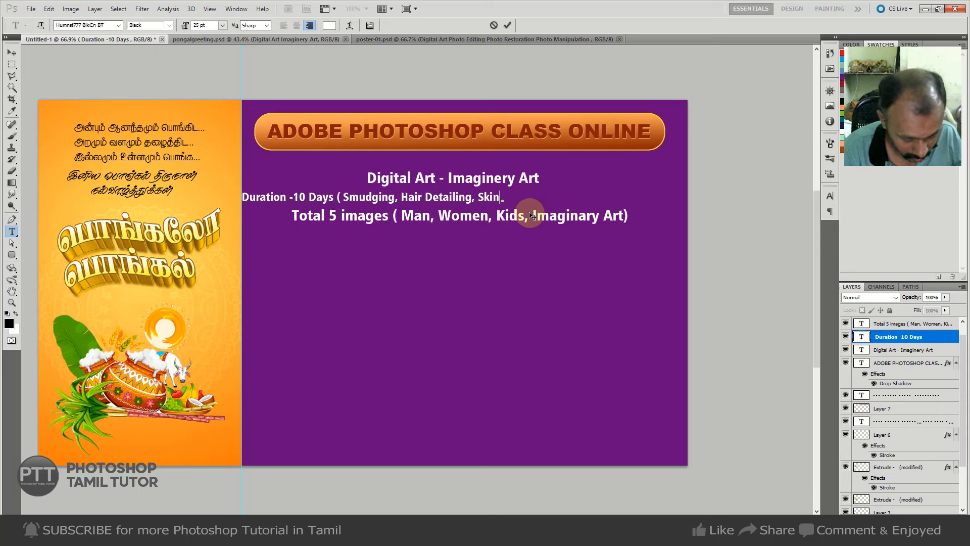
pyautogui.write('Cl')
pyautogui.press('BackSpace')
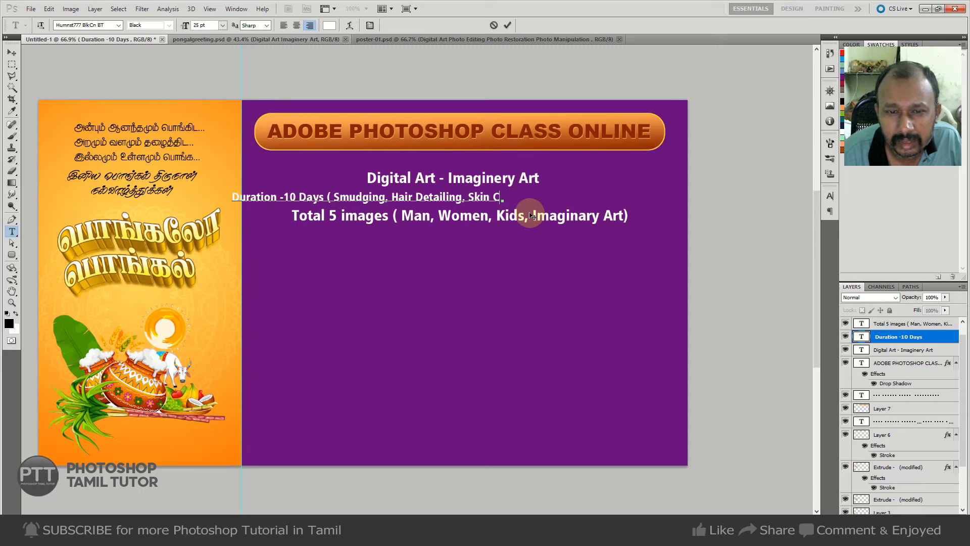
pyautogui.write('olour')
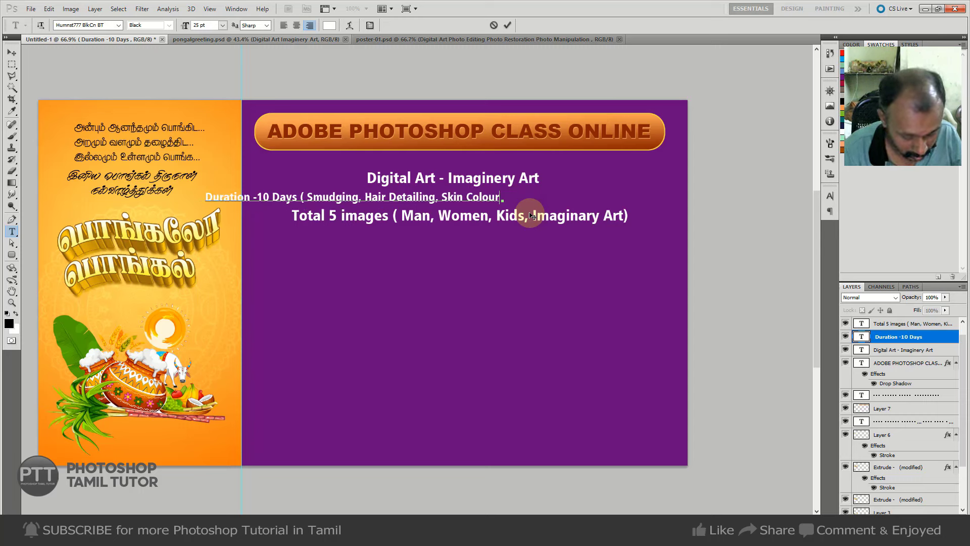
pyautogui.write(' Apply)')
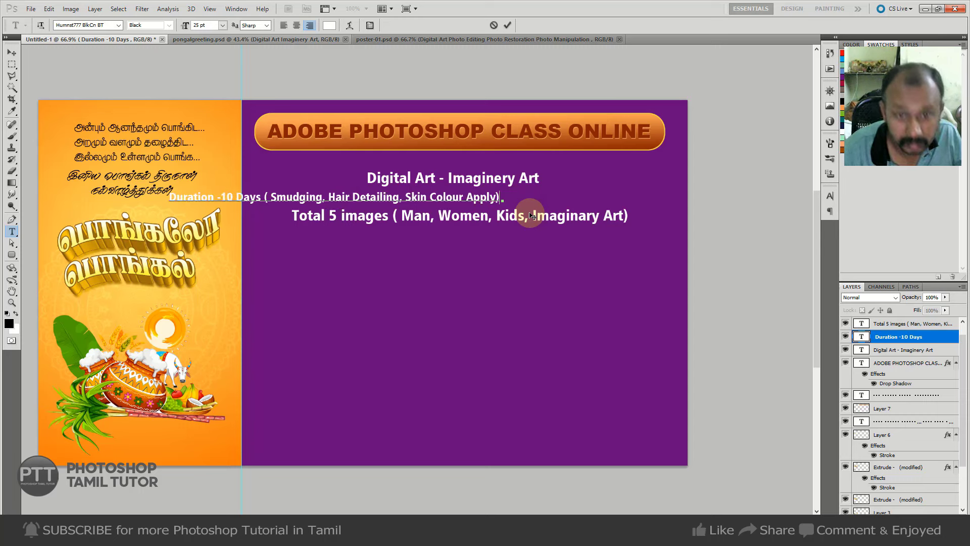
pyautogui.hotkey('ctrl', 'a')
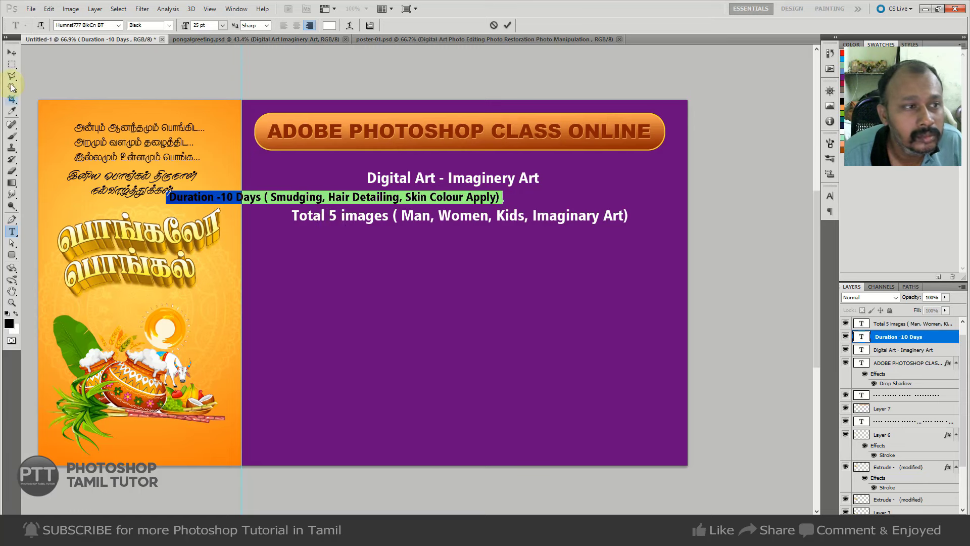
pyautogui.click(9, 53)
pyautogui.moveTo(346, 187); pyautogui.dragTo(490, 207)
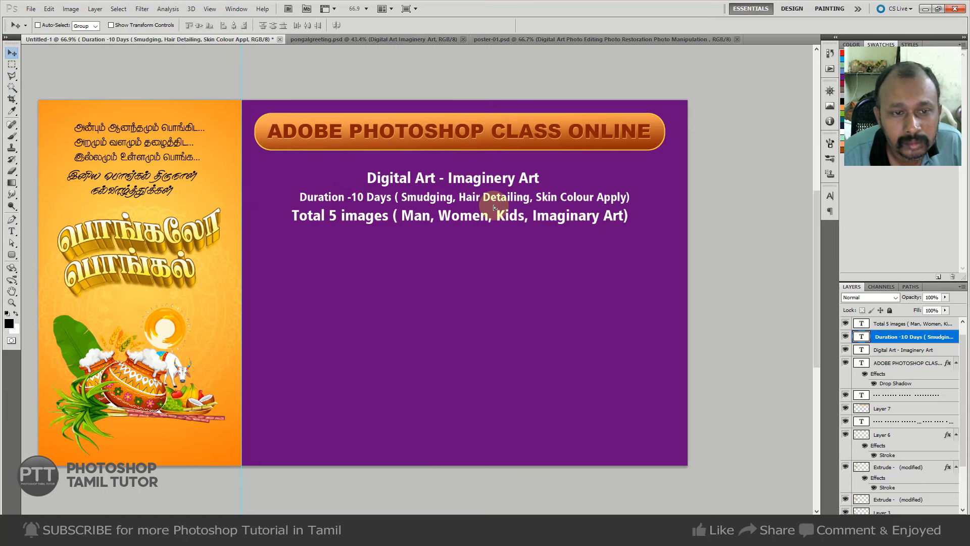
# Set both the Duration line and the Total 5 images line to 20 pt.
pyautogui.press('t')
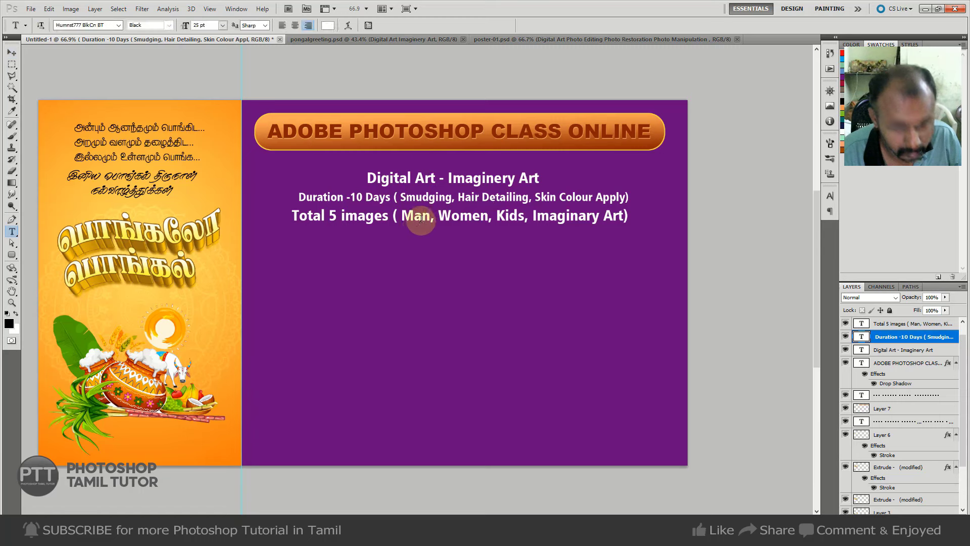
pyautogui.click(403, 198)
pyautogui.hotkey('ctrl', 'a')
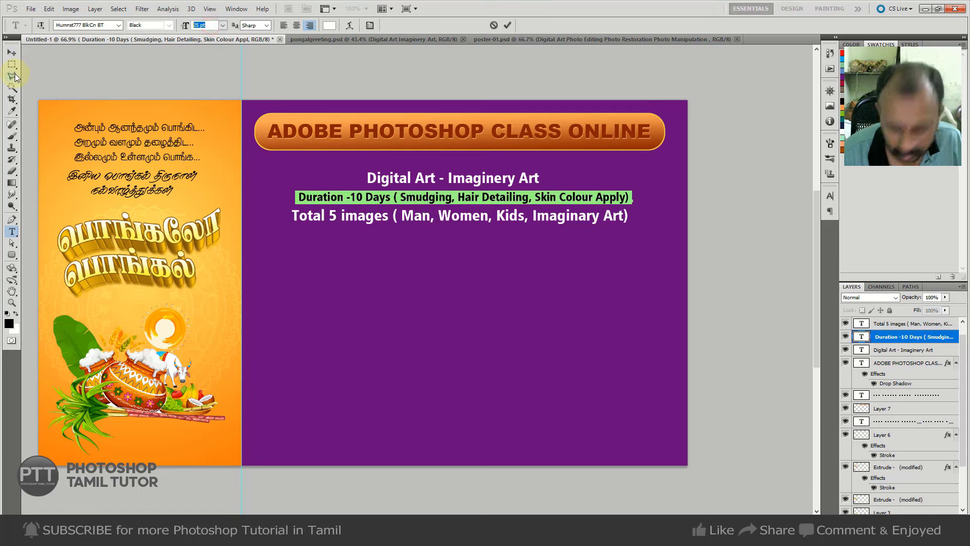
pyautogui.write('20')
pyautogui.press('Return')
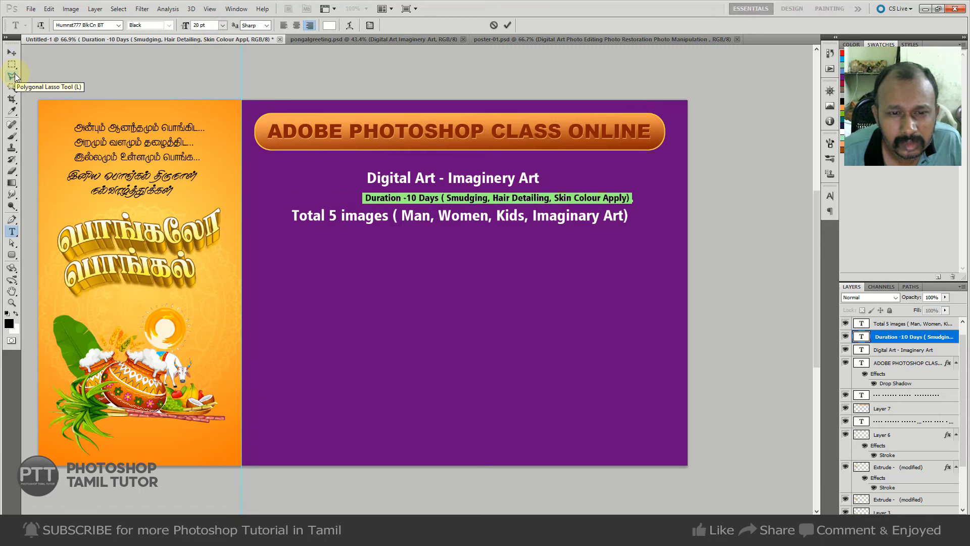
pyautogui.hotkey('ctrl', 'Return')
pyautogui.click(481, 212)
pyautogui.hotkey('ctrl', 'a')
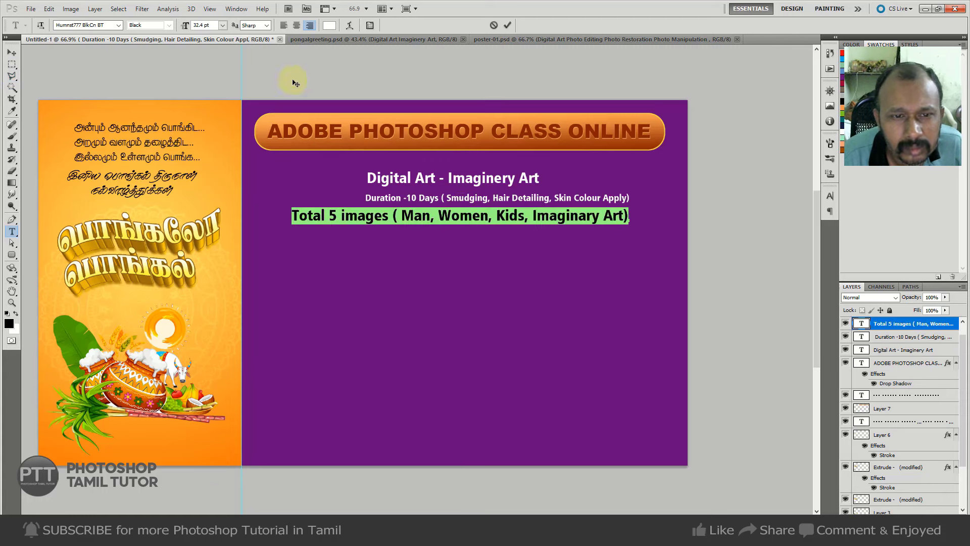
pyautogui.write('20')
pyautogui.press('Return')
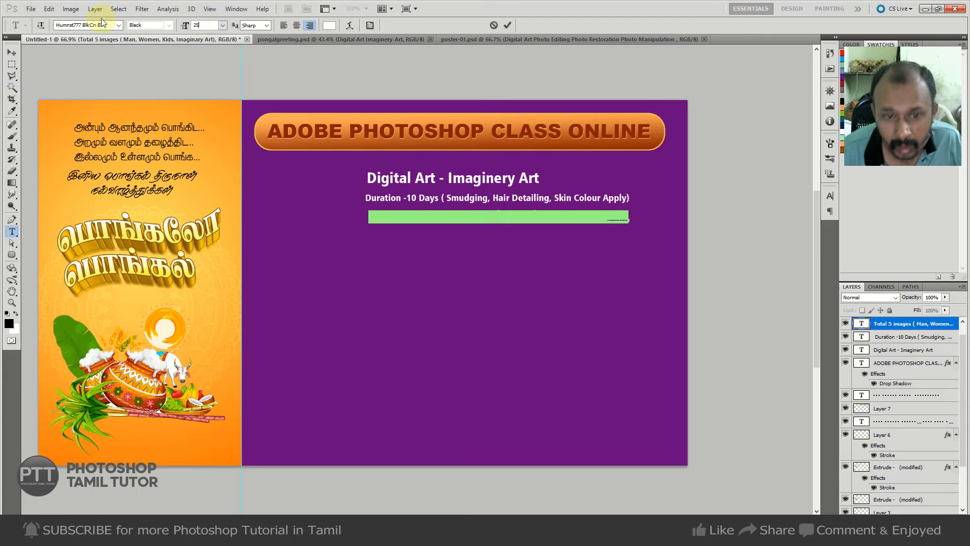
pyautogui.hotkey('ctrl', 'Return')
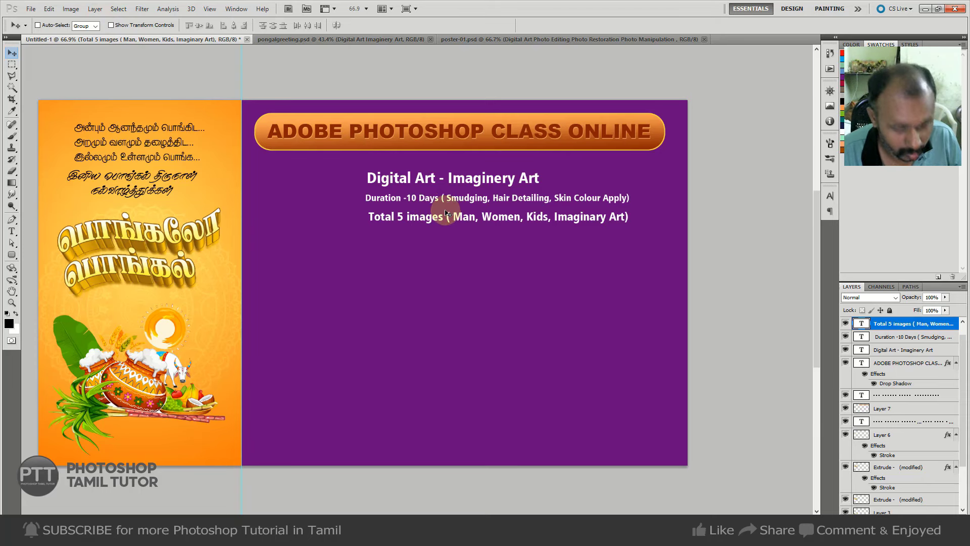
# Show rulers, add a vertical guide, and move the Duration line closer to the heading.
pyautogui.doubleClick(862, 337)
pyautogui.click(11, 53)
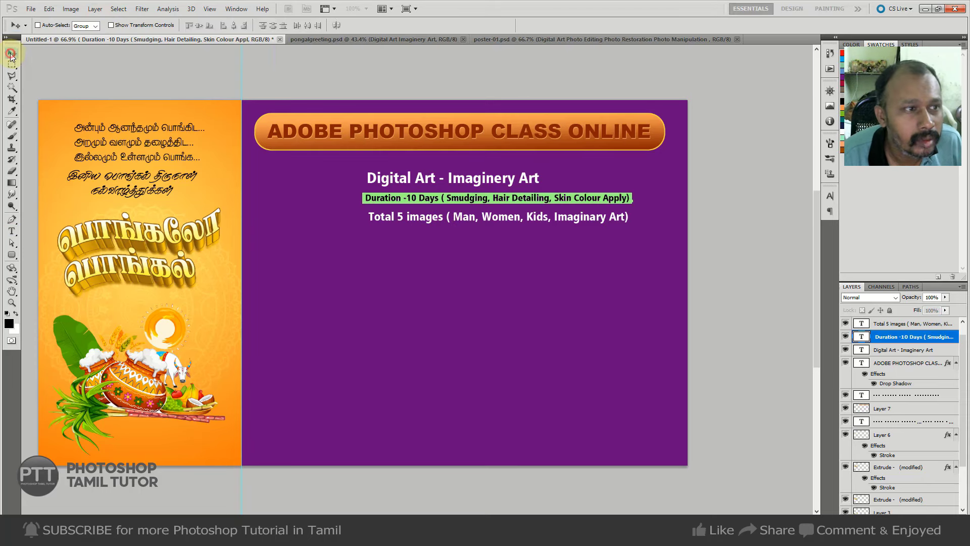
pyautogui.hotkey('ctrl', 'r')
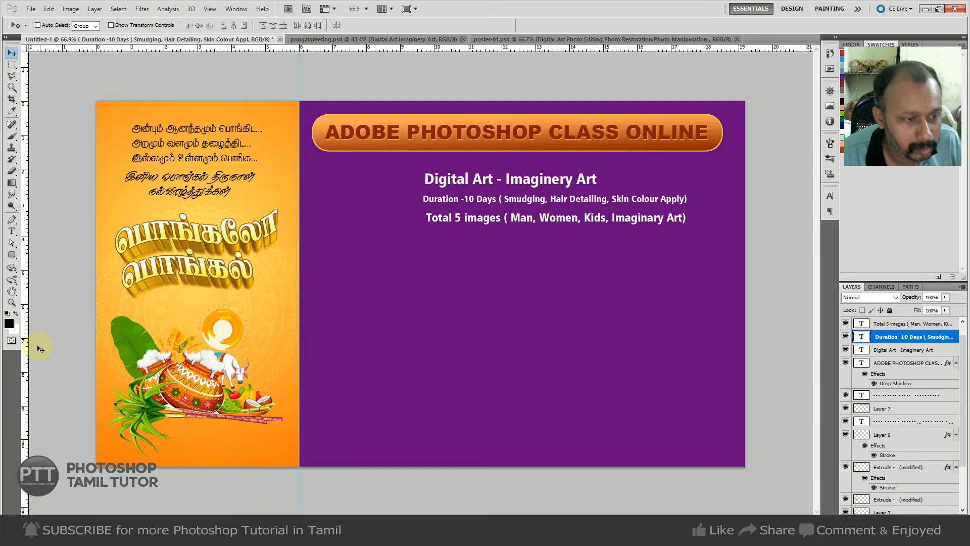
pyautogui.moveTo(25, 344); pyautogui.dragTo(427, 317)
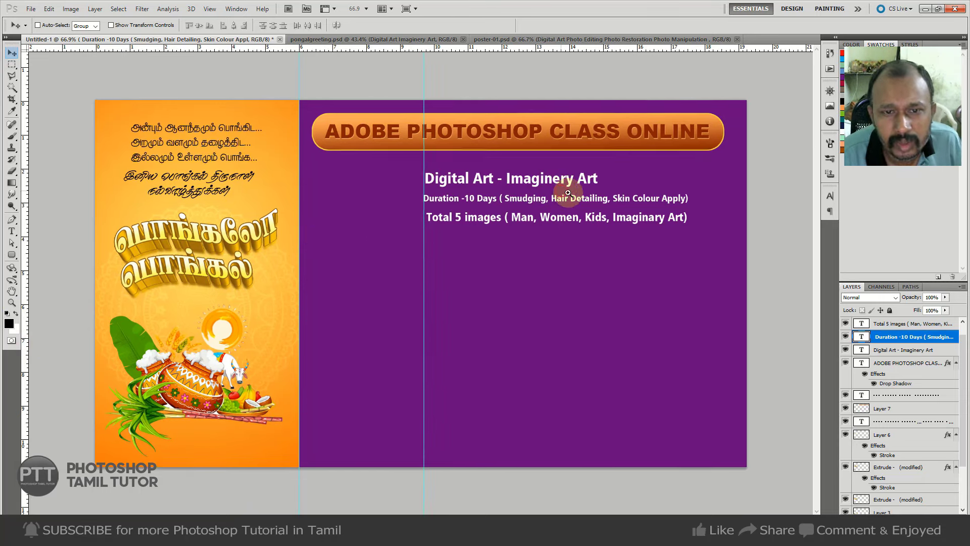
pyautogui.hotkey('ctrl', '+')
pyautogui.moveTo(460, 199); pyautogui.dragTo(460, 191)
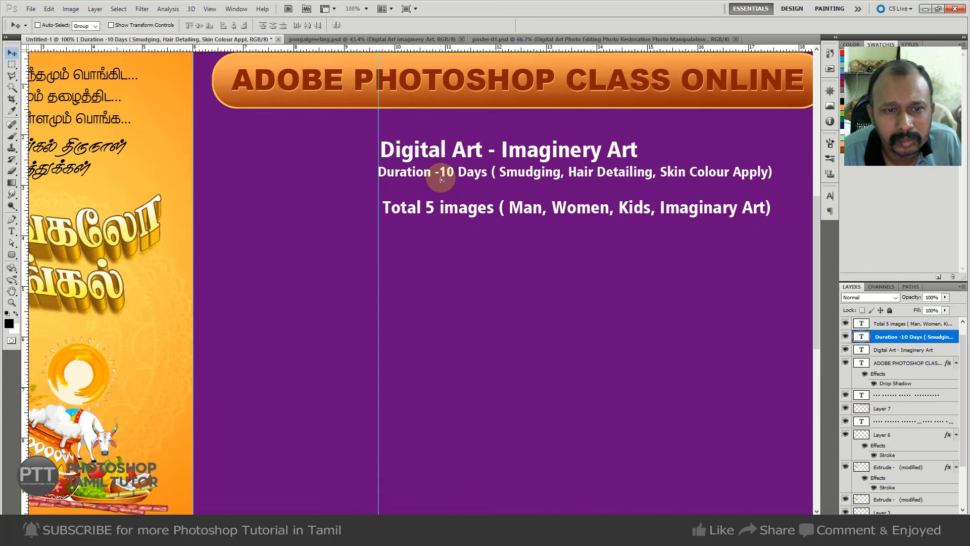
# Align the Digital Art heading and the Duration line to the guide.
pyautogui.rightClick(480, 151)
pyautogui.click(509, 153)
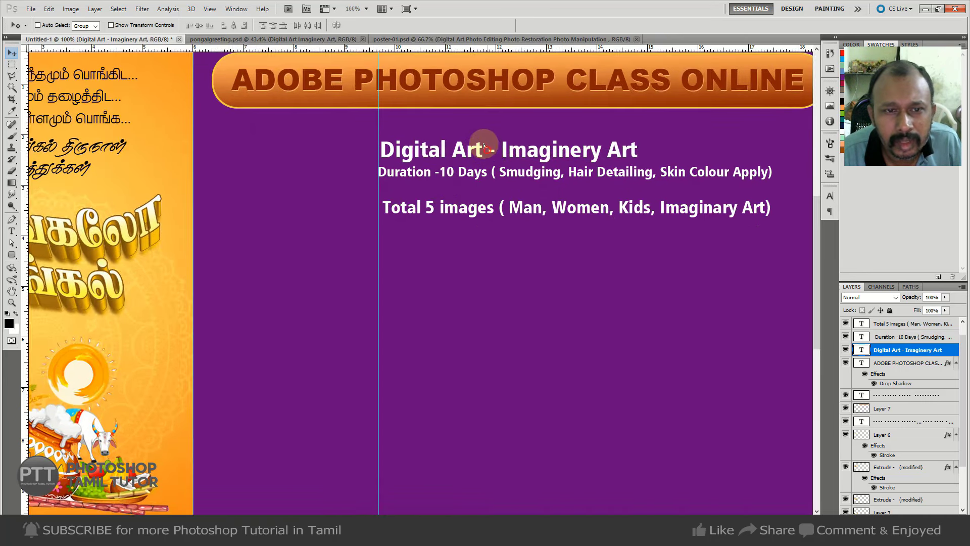
pyautogui.moveTo(489, 151); pyautogui.dragTo(487, 153)
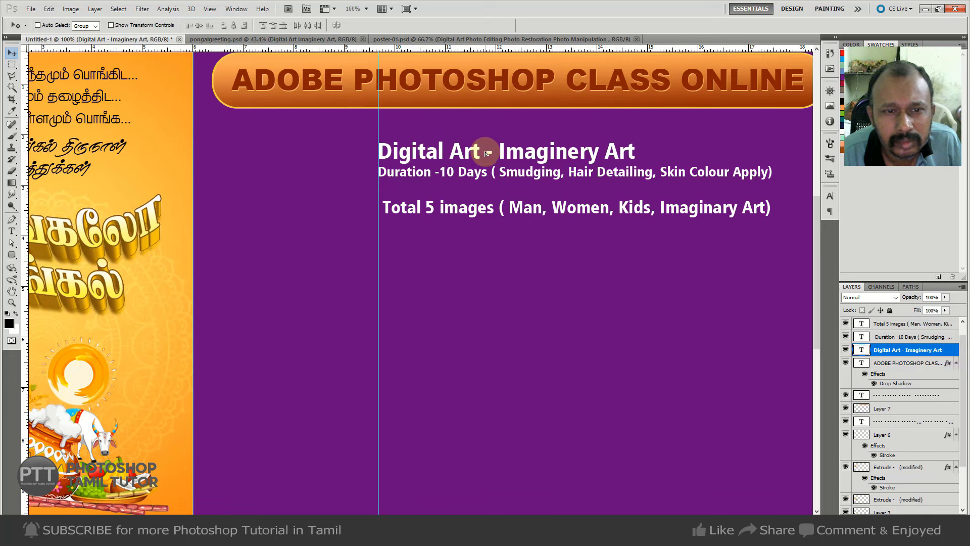
pyautogui.rightClick(469, 175)
pyautogui.click(487, 177)
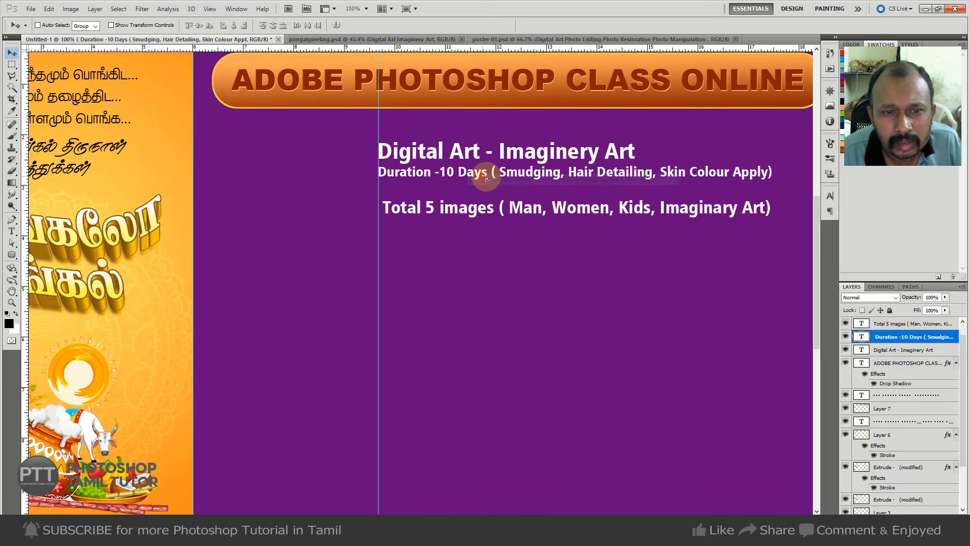
pyautogui.press('Right')
pyautogui.press('Right')
pyautogui.press('Right')
pyautogui.press('Left')
pyautogui.press('Left')
pyautogui.press('Left')
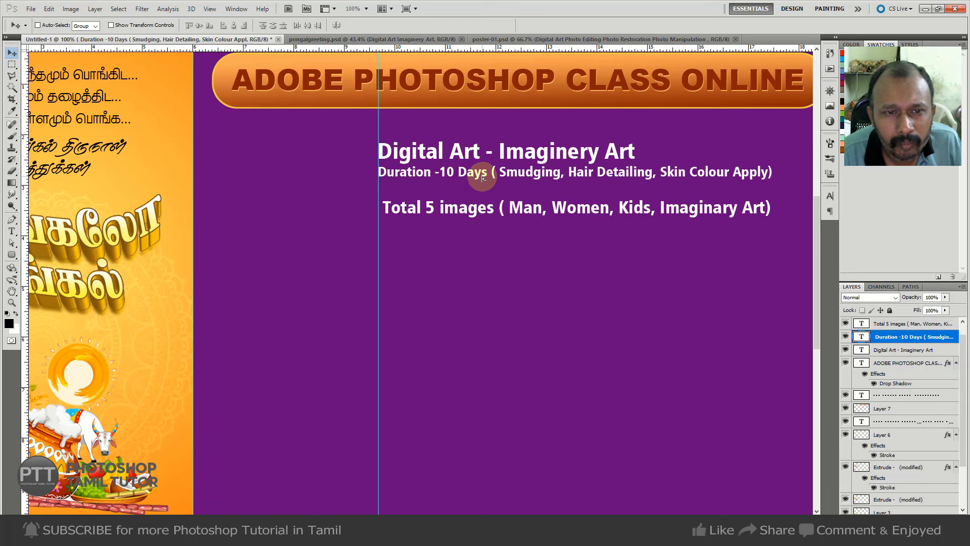
# Nudge the Total 5 images line up and left onto the guide.
pyautogui.rightClick(475, 212)
pyautogui.click(485, 216)
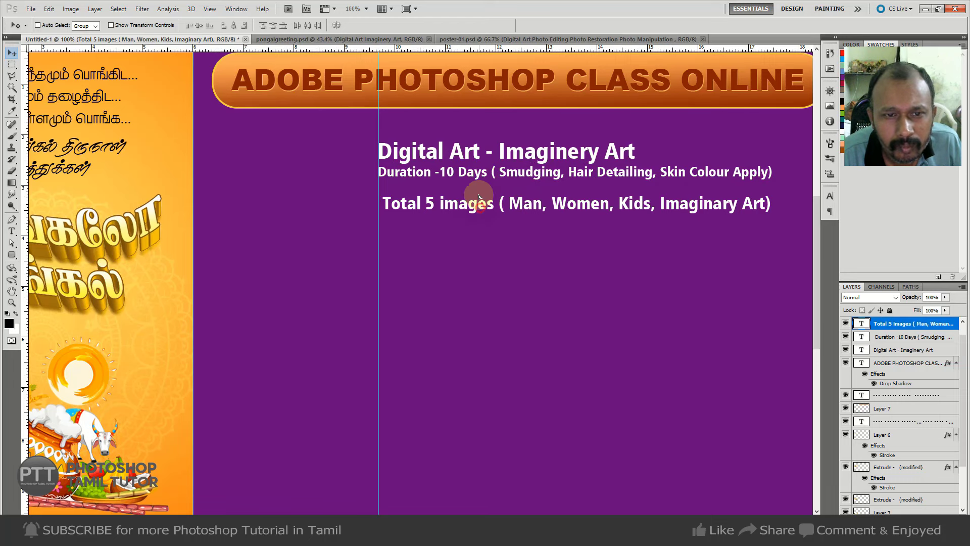
pyautogui.hotkey('shift', 'Up')
pyautogui.press('Left')
pyautogui.press('Left')
pyautogui.press('Left')
pyautogui.hotkey('shift', 'Up')
pyautogui.press('Up')
pyautogui.press('Up')
pyautogui.press('Up')
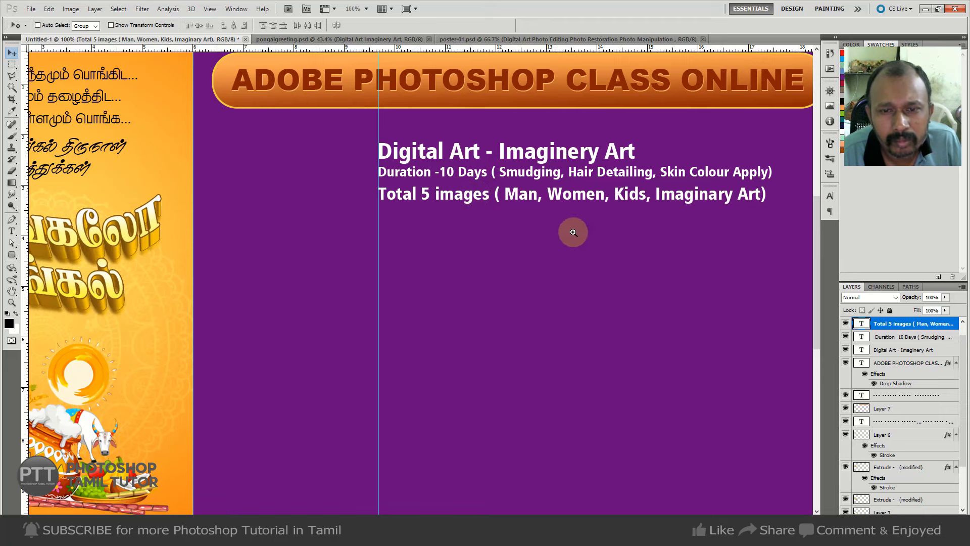
pyautogui.scroll(-3, 572, 230)
pyautogui.scroll(1, 556, 225)
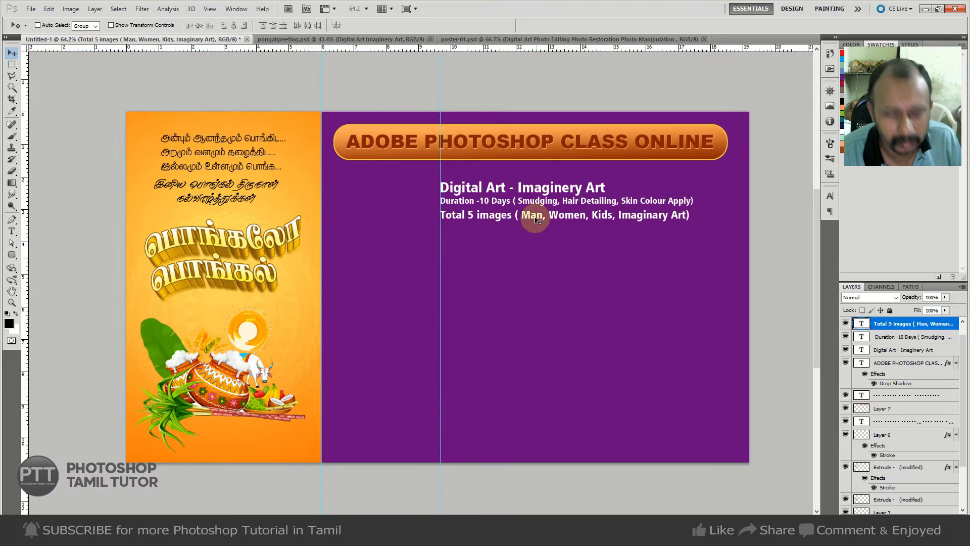
# Marquee a band across the three course lines and add a new layer.
pyautogui.press('m')
pyautogui.moveTo(320, 178); pyautogui.dragTo(776, 217)
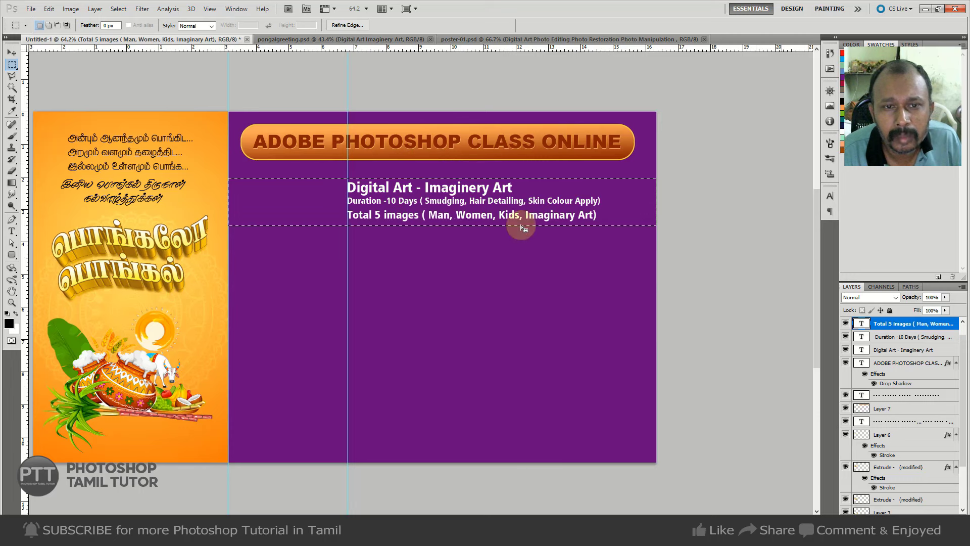
pyautogui.click(726, 304)
pyautogui.press('v')
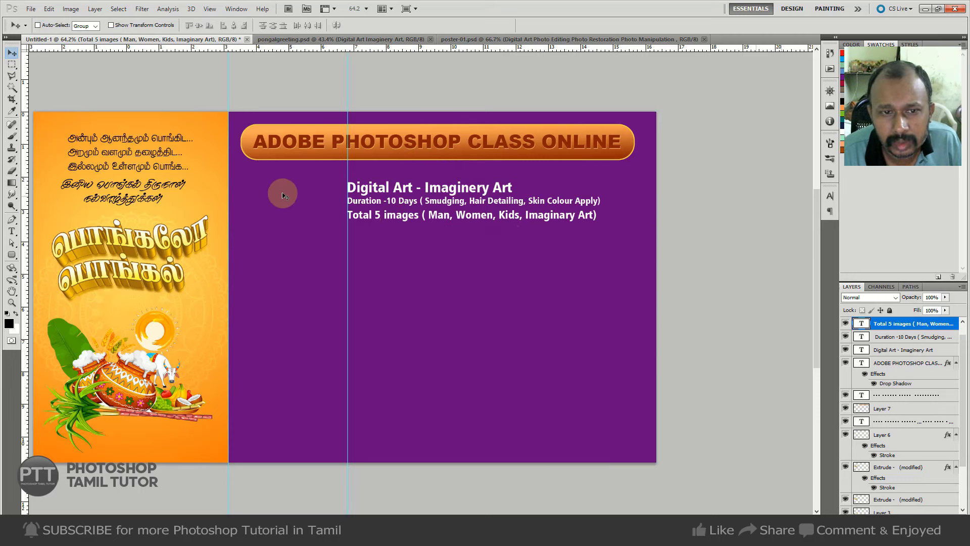
pyautogui.press('m')
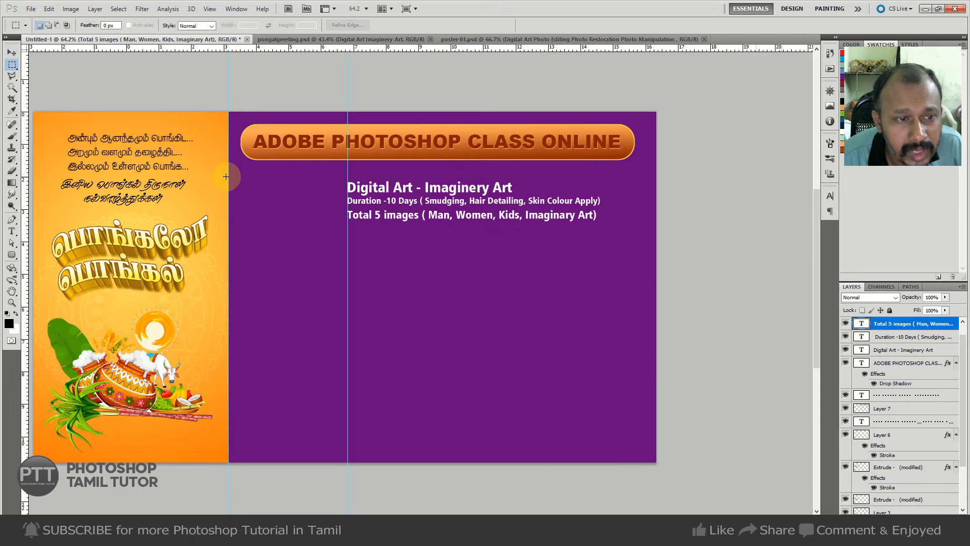
pyautogui.moveTo(226, 176); pyautogui.dragTo(647, 190)
pyautogui.moveTo(814, 231); pyautogui.dragTo(804, 228)
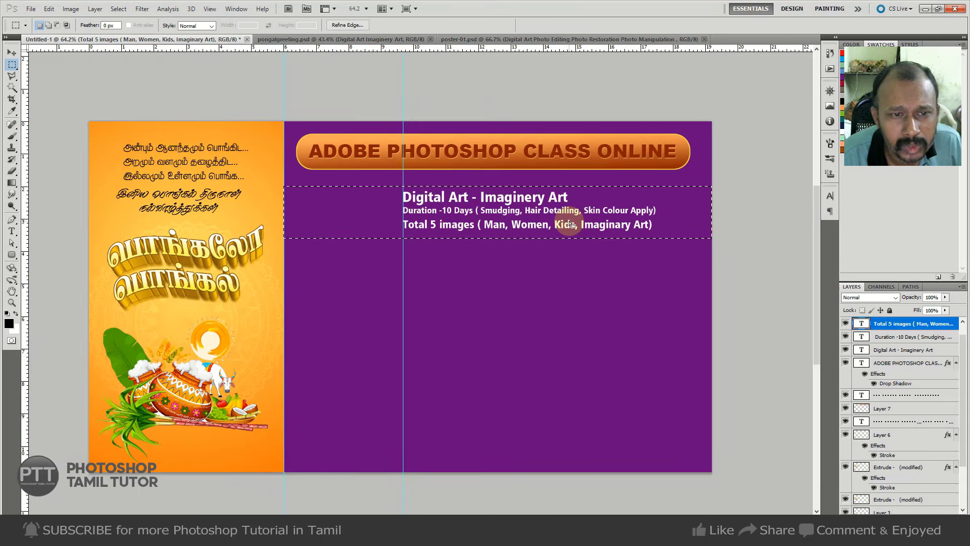
pyautogui.hotkey('ctrl', 'shift', 'n')
pyautogui.press('Return')
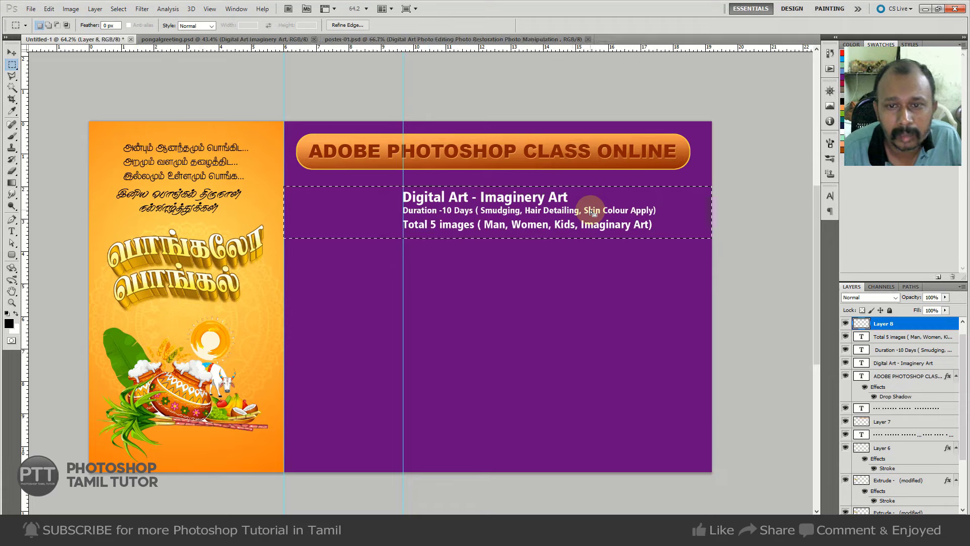
pyautogui.hotkey('ctrl', 'd')
pyautogui.press('v')
# Fill the band with a lighter purple than the panel and place it below the text.
pyautogui.hotkey('ctrl', 'shift', 'd')
pyautogui.click(690, 217)
pyautogui.press('Return')
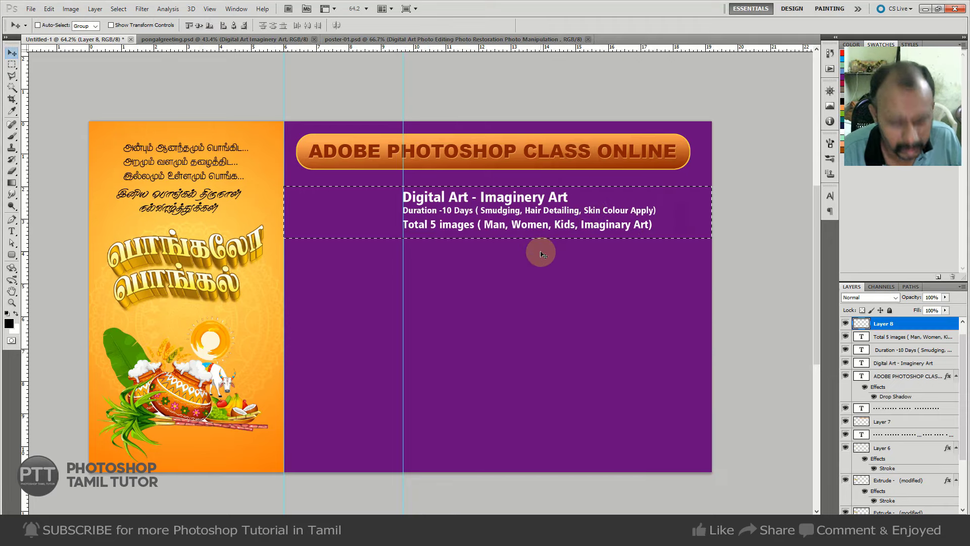
pyautogui.press('i')
pyautogui.click(687, 204)
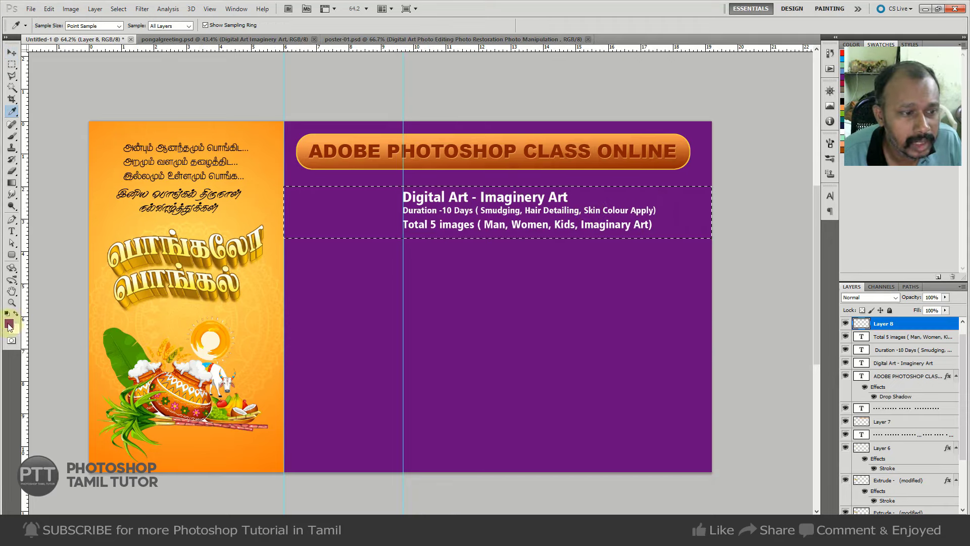
pyautogui.click(9, 323)
pyautogui.click(538, 269)
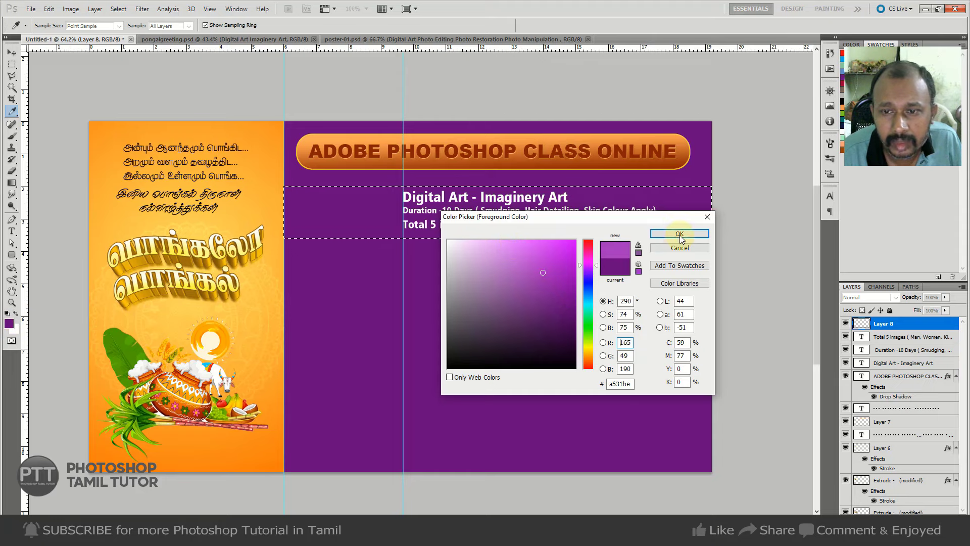
pyautogui.click(680, 233)
pyautogui.hotkey('alt', 'BackSpace')
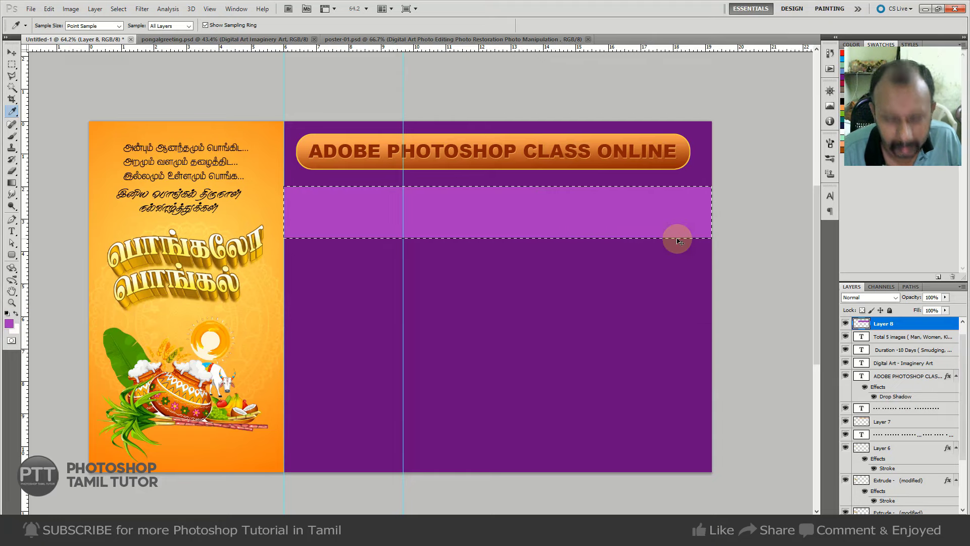
pyautogui.hotkey('ctrl', '[')
pyautogui.hotkey('ctrl', '[')
pyautogui.hotkey('ctrl', '[')
pyautogui.hotkey('ctrl', '[')
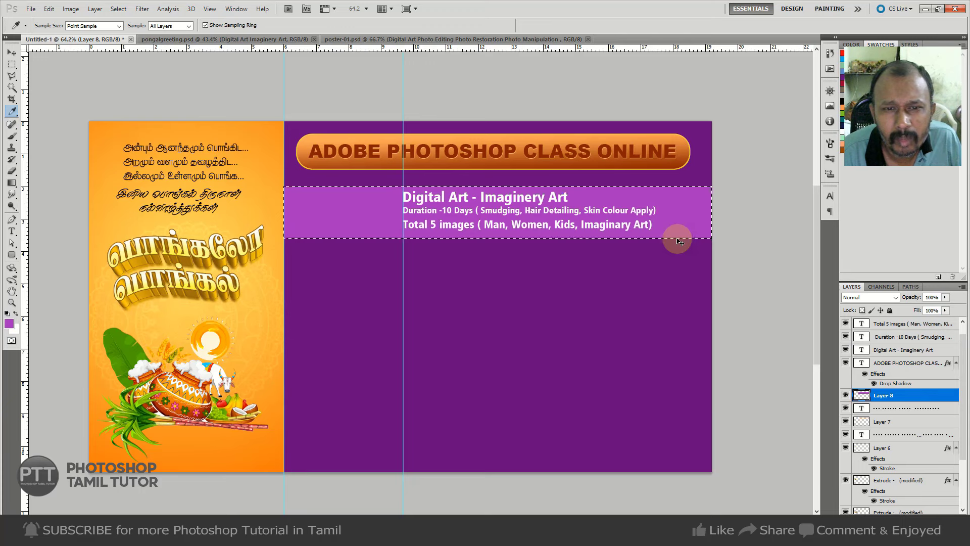
pyautogui.hotkey('ctrl', 'd')
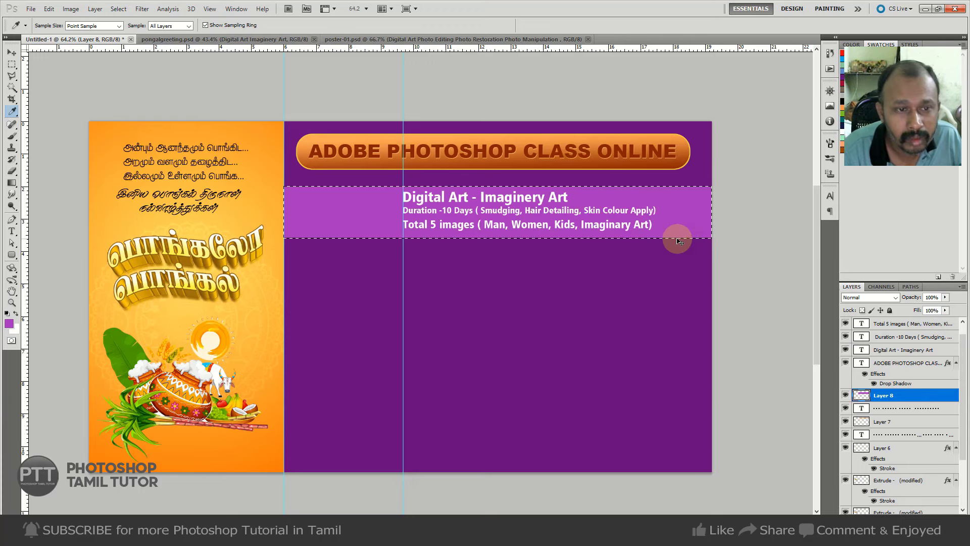
# On a new layer, stroke a thin pale purple outline around the band.
pyautogui.hotkey('ctrl', 'shift', 'n')
pyautogui.press('Return')
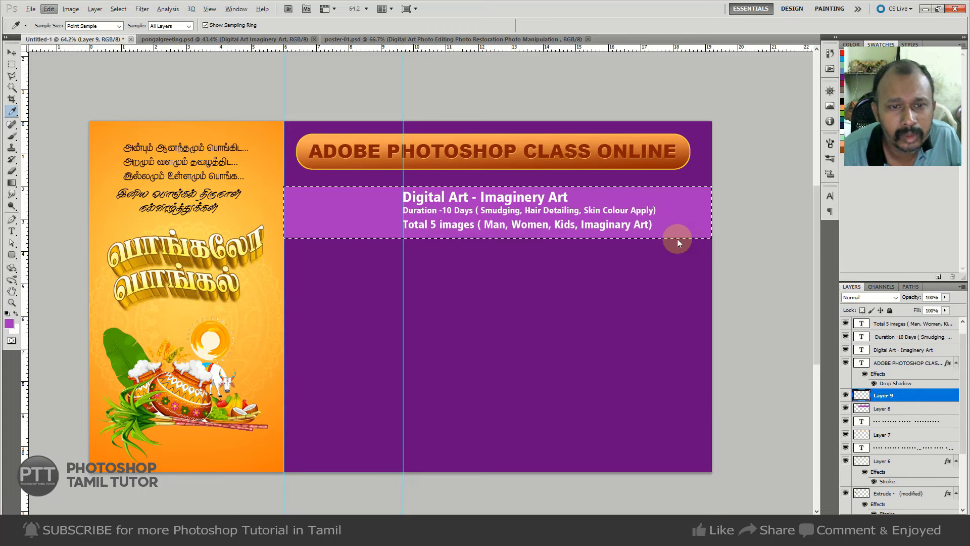
pyautogui.press('s')
pyautogui.click(460, 174)
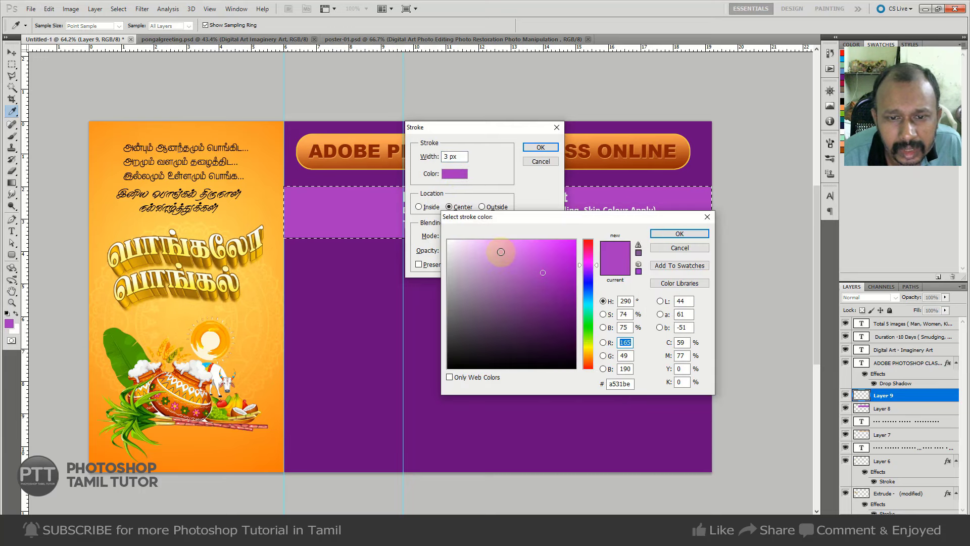
pyautogui.click(498, 253)
pyautogui.click(666, 233)
pyautogui.click(540, 147)
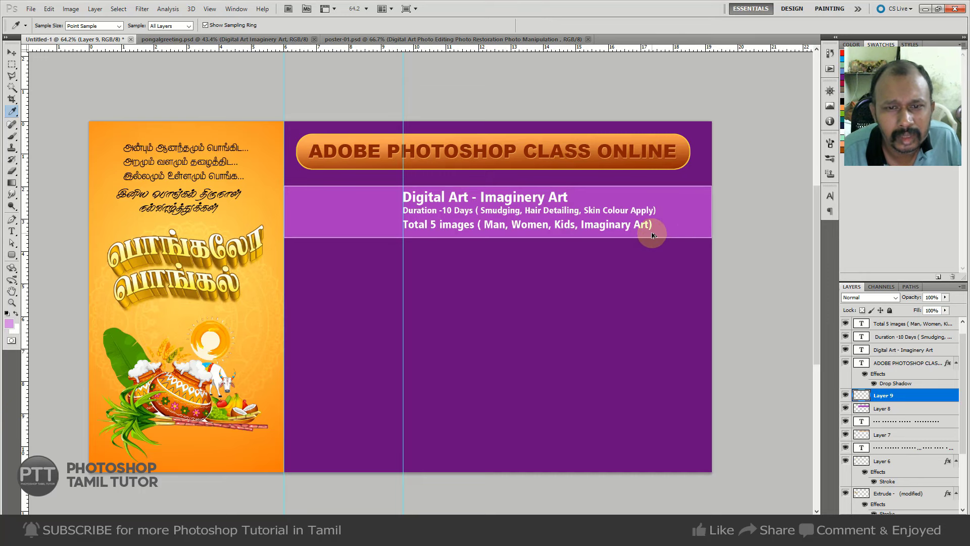
# Merge the outline into the band and refill it with the greeting panel's orange.
pyautogui.hotkey('ctrl', 'e')
pyautogui.hotkey('ctrl', ']')
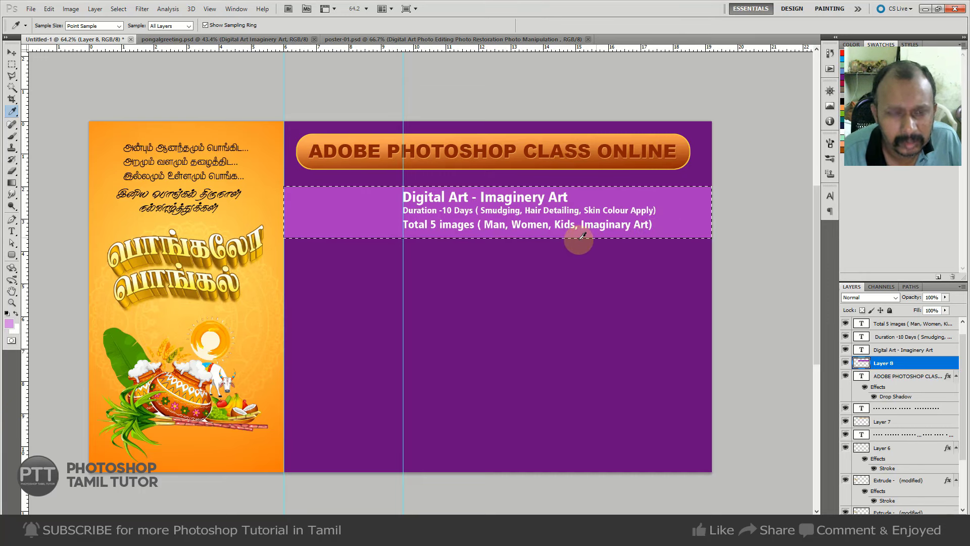
pyautogui.hotkey('ctrl', ']')
pyautogui.hotkey('ctrl', 'd')
pyautogui.hotkey('ctrl', 'shift', 'd')
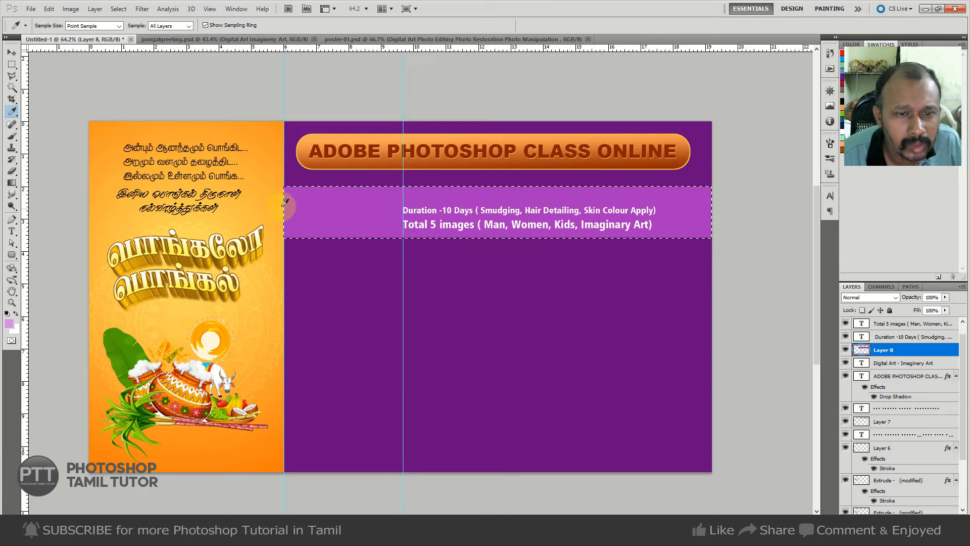
pyautogui.click(278, 201)
pyautogui.hotkey('alt', 'BackSpace')
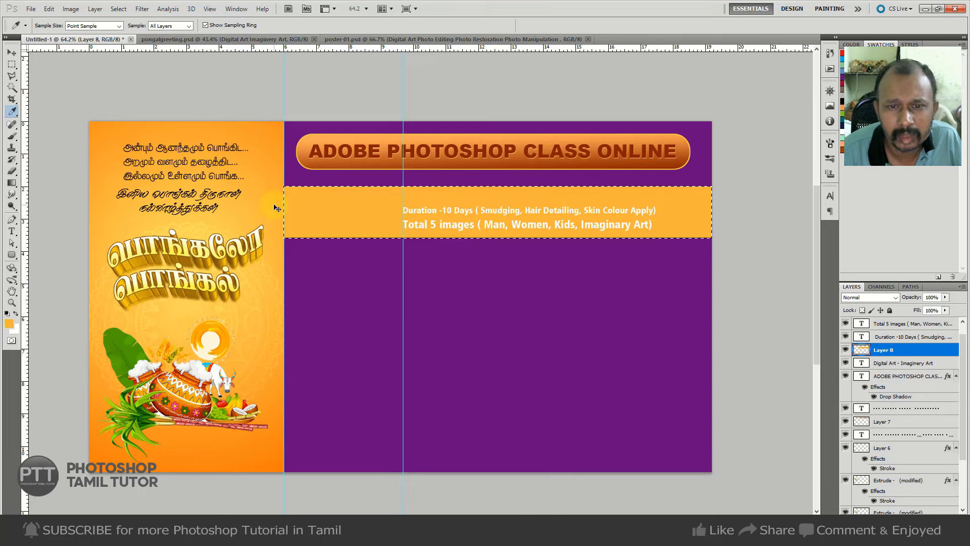
pyautogui.hotkey('ctrl', 'd')
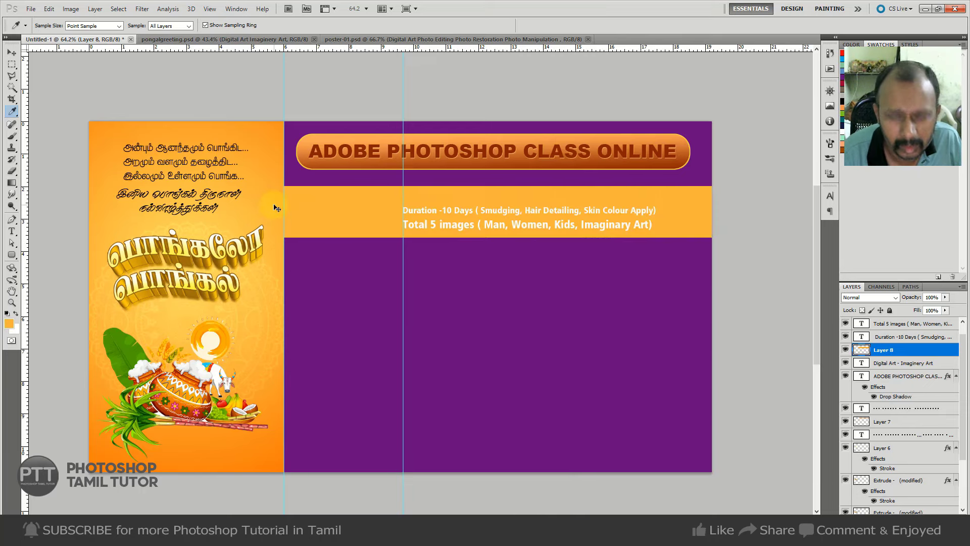
pyautogui.hotkey('ctrl', '[')
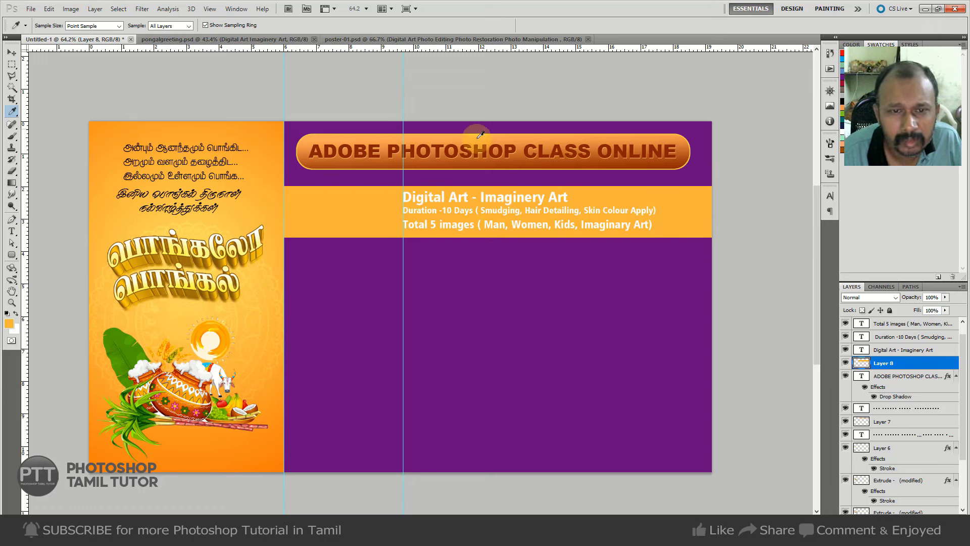
# Recolour the Digital Art - Imaginery Art heading with the title's dark red-brown.
pyautogui.press('v')
pyautogui.rightClick(541, 201)
pyautogui.click(556, 208)
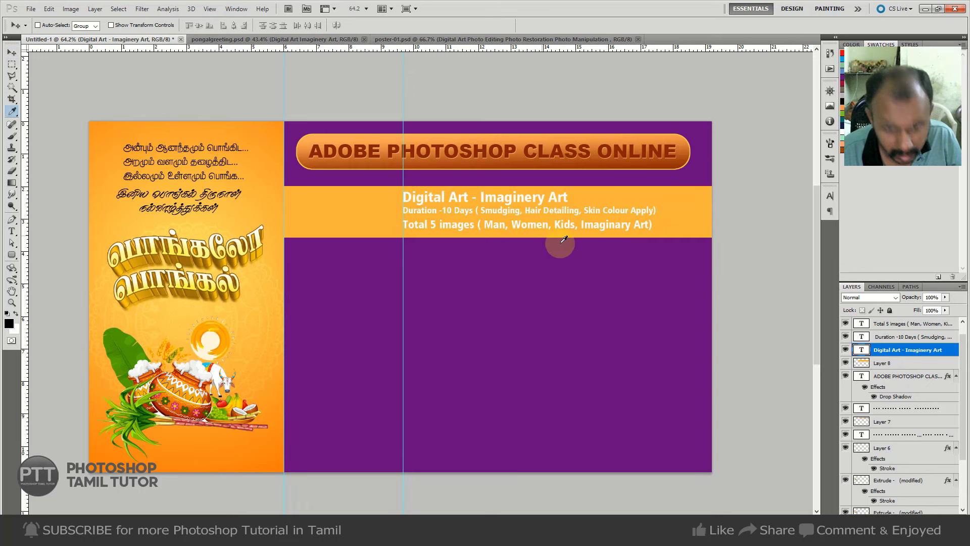
pyautogui.press('i')
pyautogui.click(663, 151)
pyautogui.hotkey('alt', 'BackSpace')
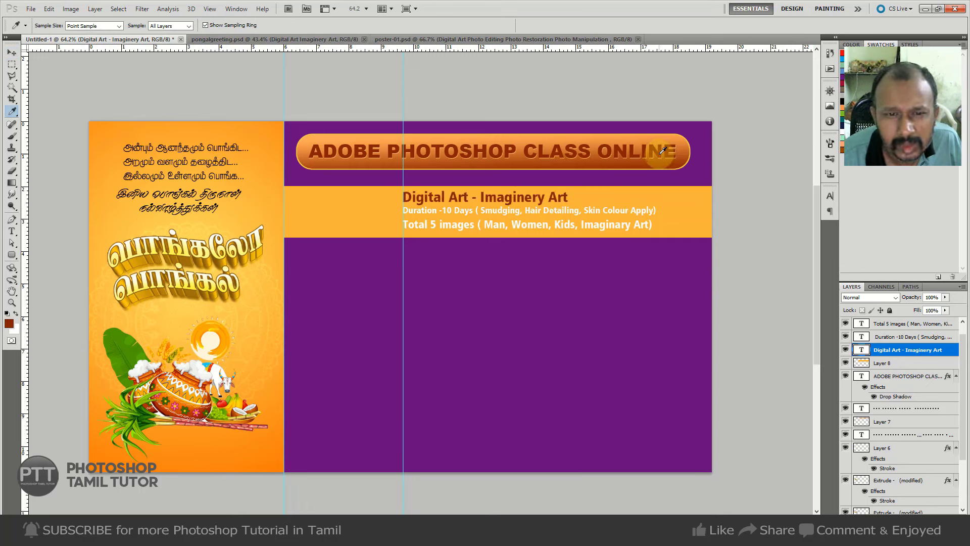
pyautogui.press('v')
# Fill the Duration and Total 5 images text layers with black.
pyautogui.click(522, 270)
pyautogui.rightClick(571, 217)
pyautogui.click(578, 219)
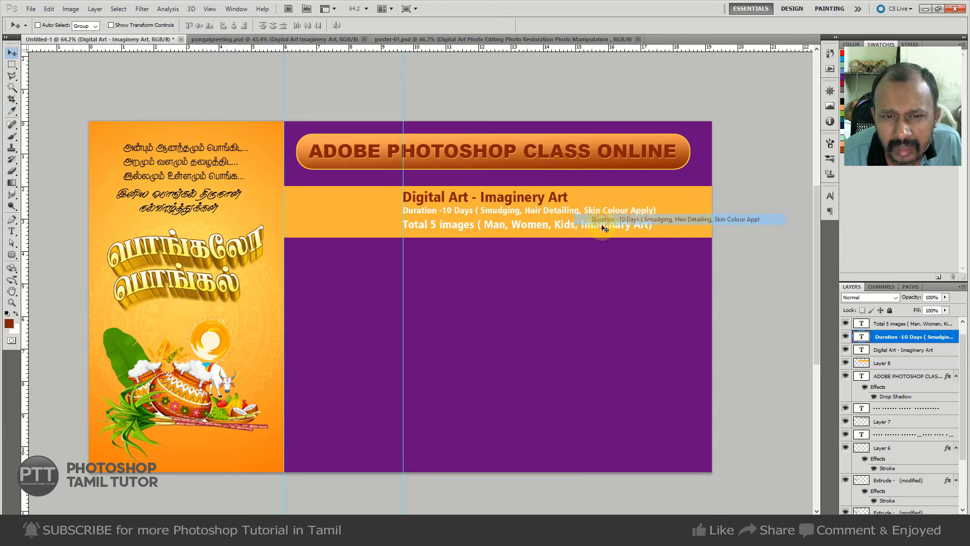
pyautogui.press('d')
pyautogui.hotkey('alt', 'BackSpace')
pyautogui.rightClick(644, 228)
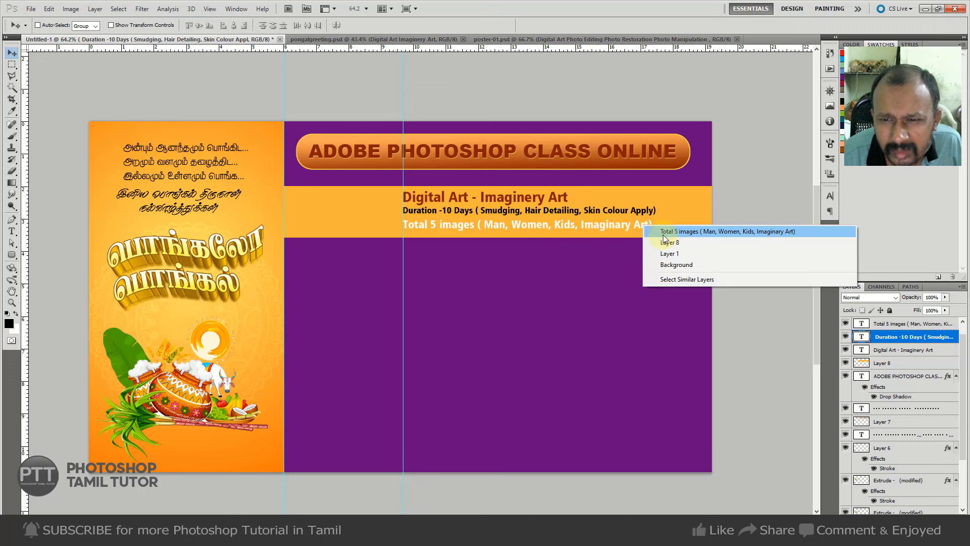
pyautogui.click(663, 232)
pyautogui.hotkey('alt', 'BackSpace')
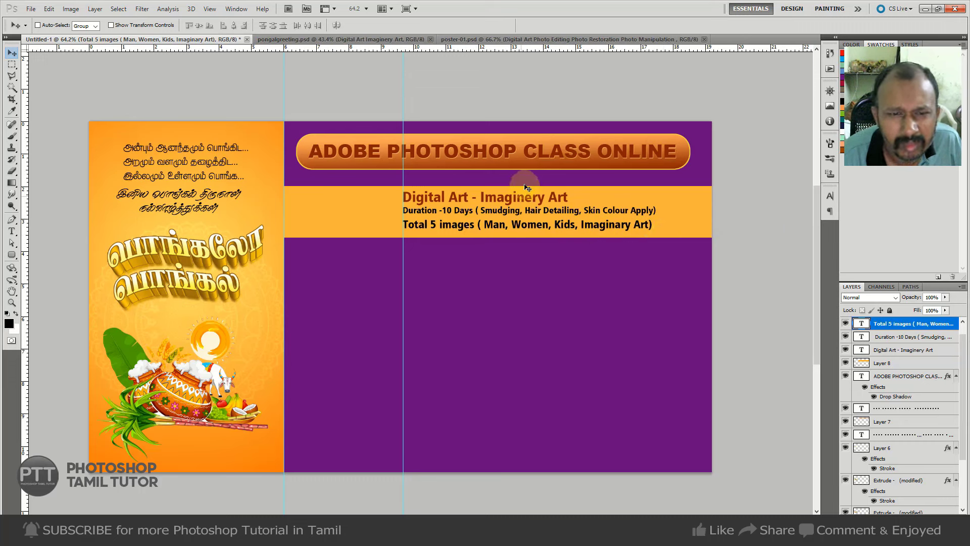
# Nudge the Duration line down slightly and select the orange band layer.
pyautogui.rightClick(538, 214)
pyautogui.click(557, 218)
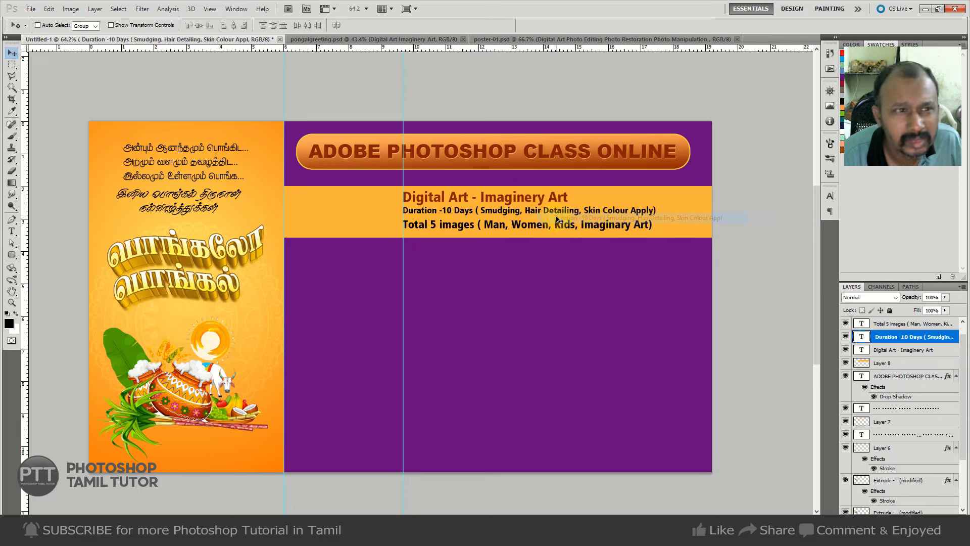
pyautogui.press('Down')
pyautogui.press('Down')
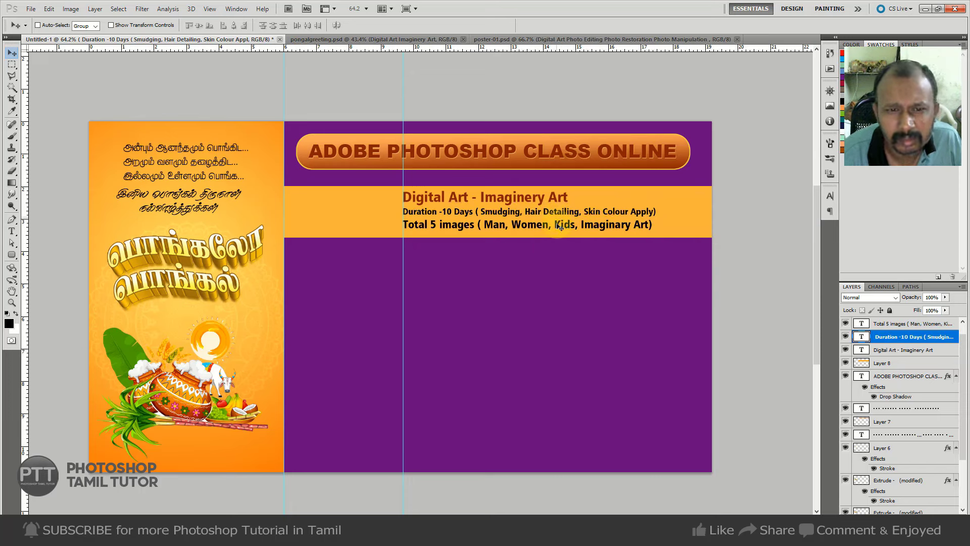
pyautogui.rightClick(502, 235)
pyautogui.click(511, 242)
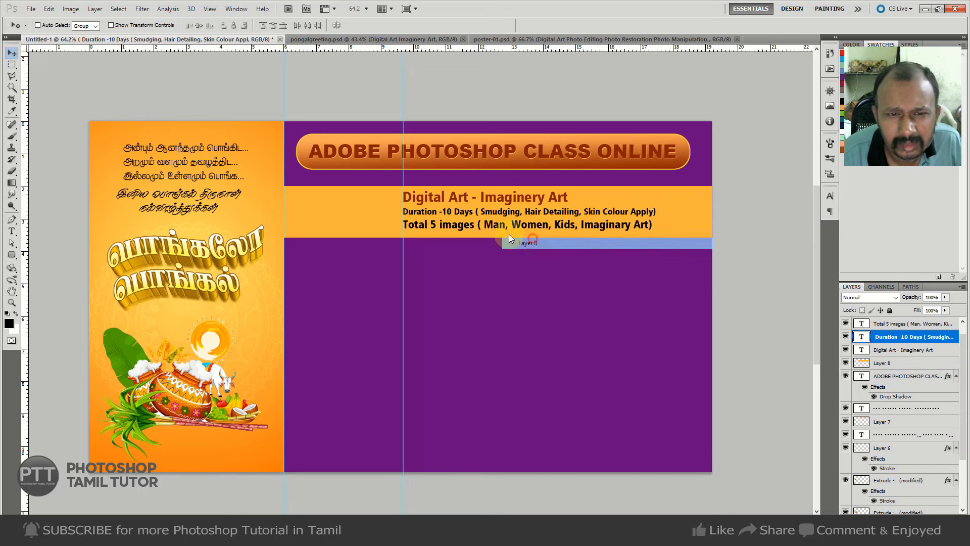
pyautogui.press('u')
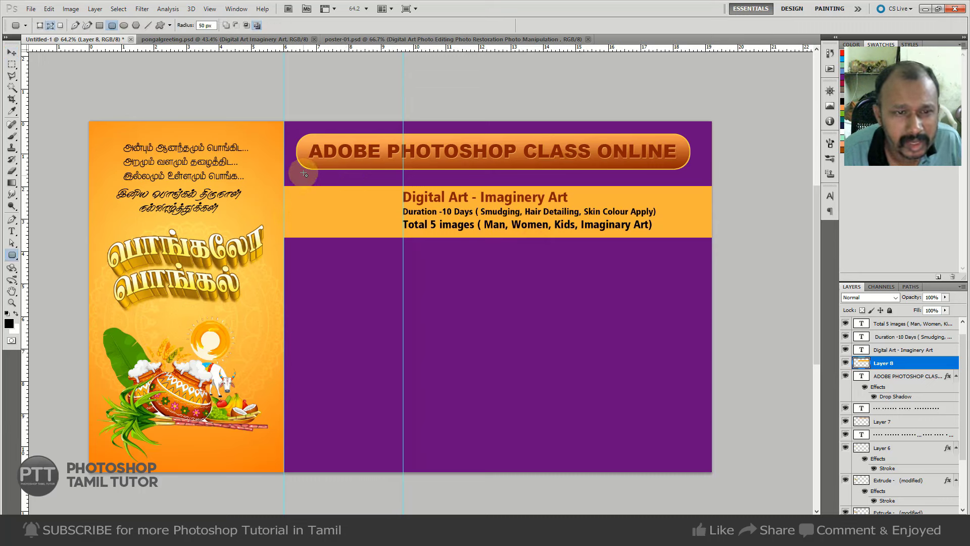
pyautogui.moveTo(305, 174)
pyautogui.mouseDown()
pyautogui.moveTo(392, 262)
pyautogui.moveTo(380, 259)
pyautogui.mouseUp()
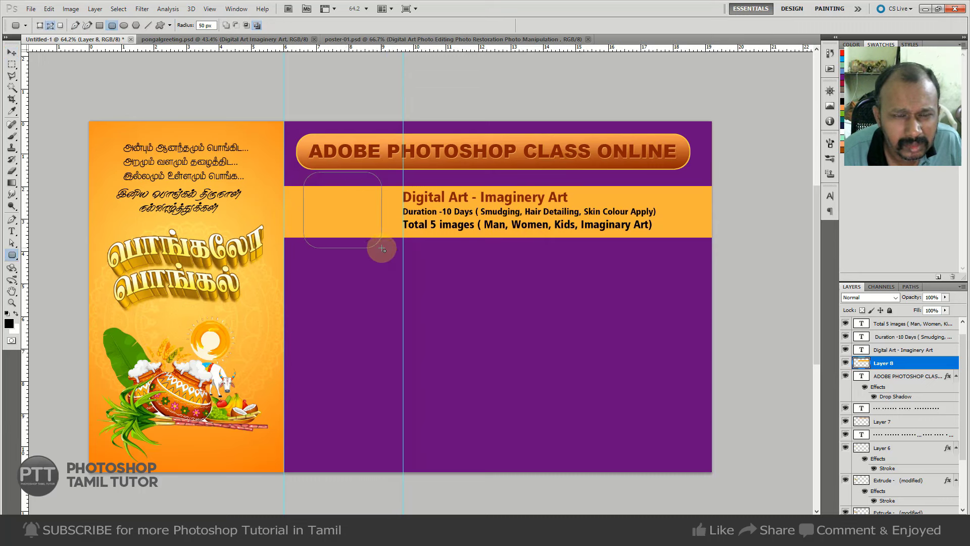
pyautogui.hotkey('ctrl', 'Return')
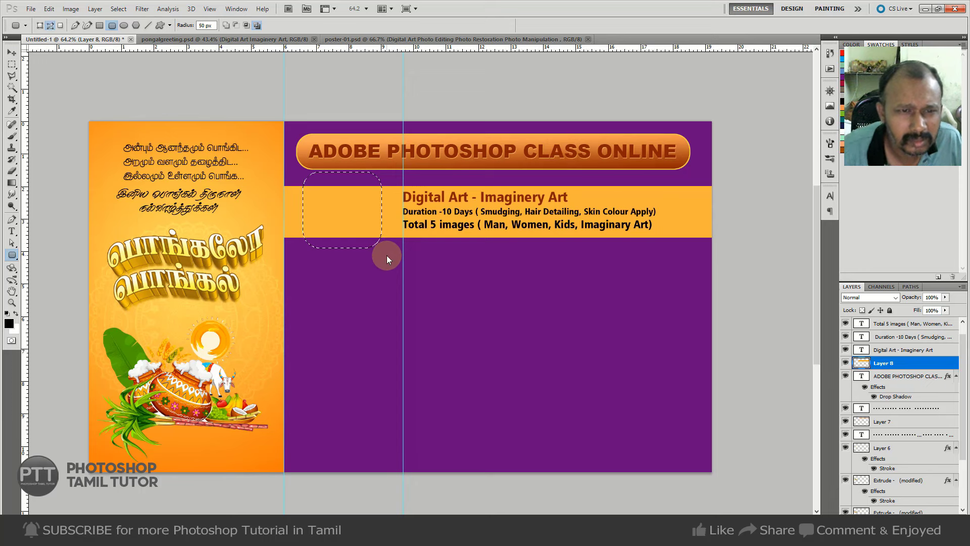
pyautogui.hotkey('ctrl', 'shift', 'n')
pyautogui.press('Return')
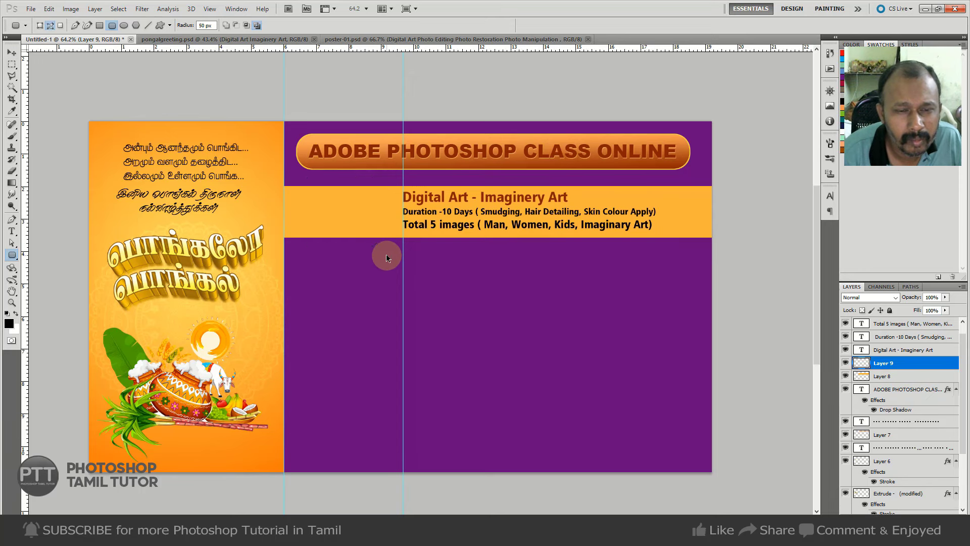
pyautogui.hotkey('ctrl', 'BackSpace')
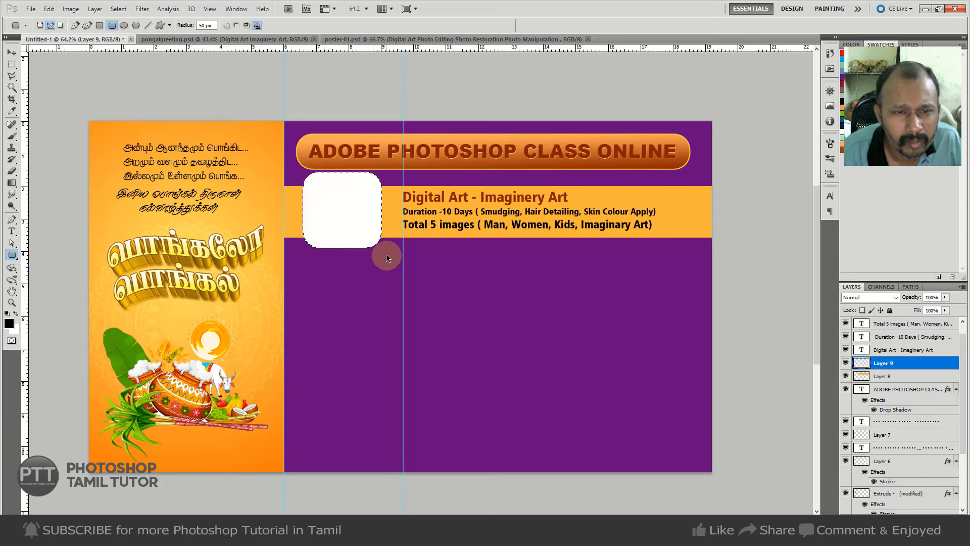
pyautogui.hotkey('ctrl', 'z')
pyautogui.hotkey('alt', 'BackSpace')
pyautogui.hotkey('ctrl', 'z')
pyautogui.press('i')
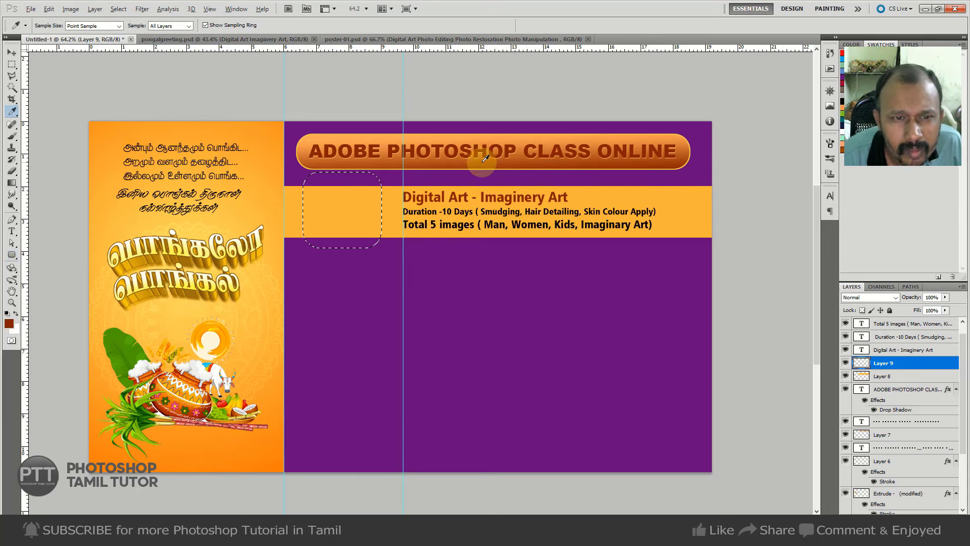
pyautogui.hotkey('alt', 'BackSpace')
pyautogui.hotkey('ctrl', 'd')
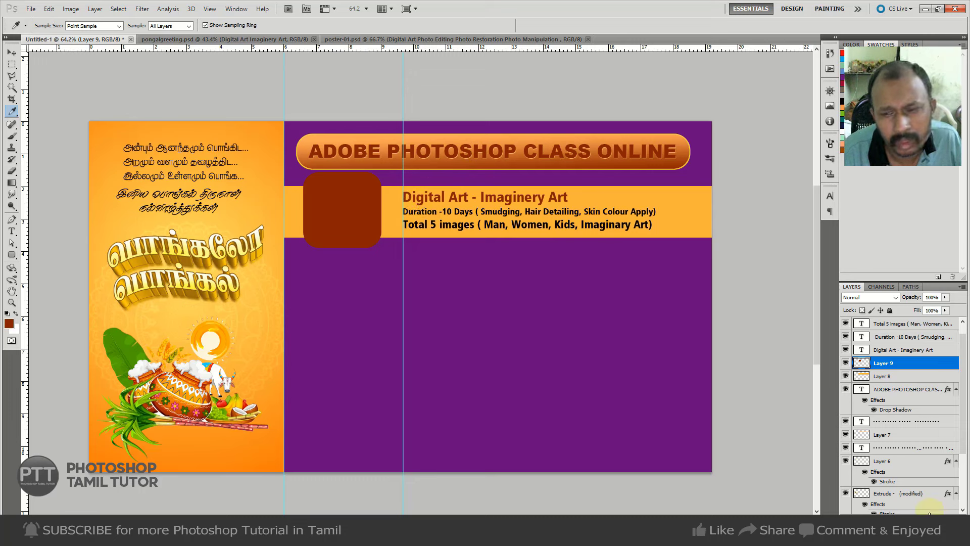
pyautogui.press('Delete')
pyautogui.press('Return')
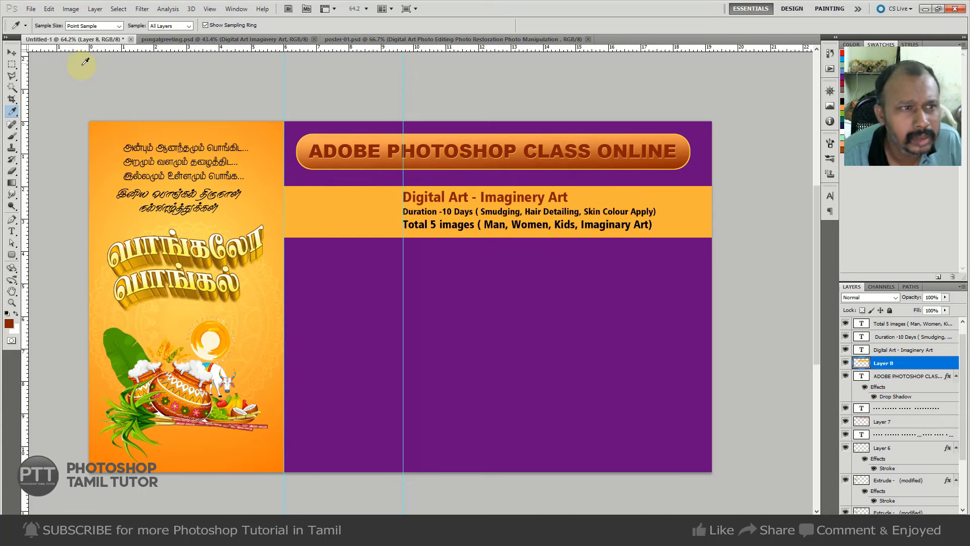
pyautogui.press('u')
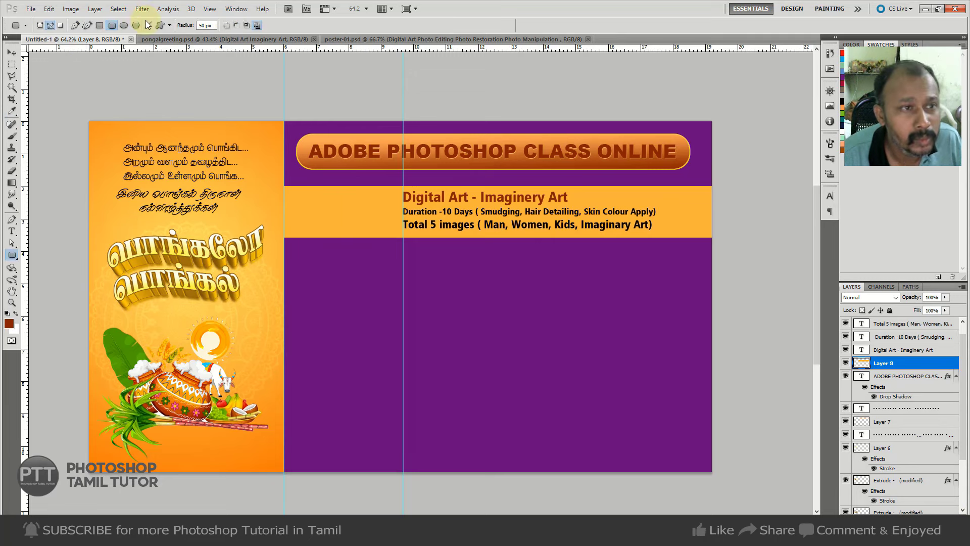
# Draw a starburst custom shape at the left end of the orange Digital Art row.
pyautogui.click(160, 26)
pyautogui.click(211, 25)
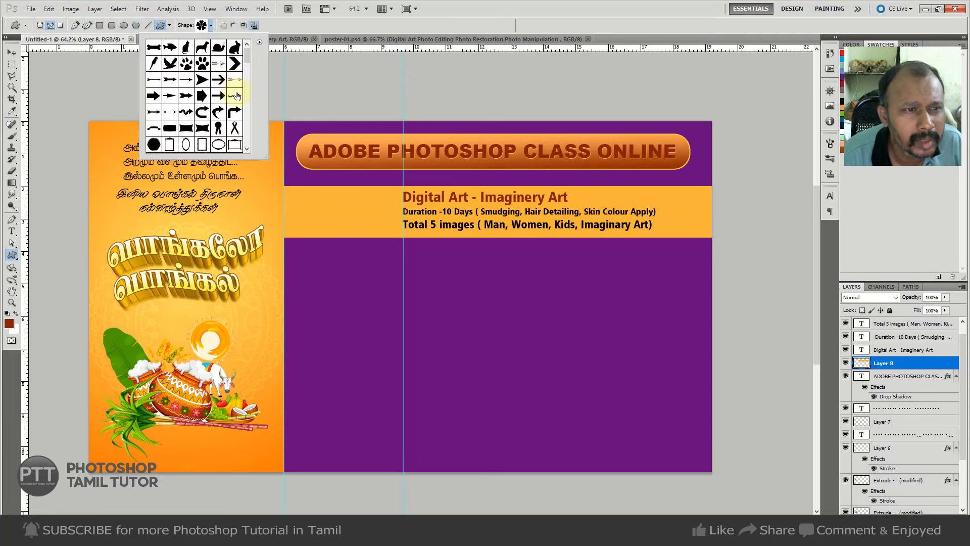
pyautogui.click(154, 144)
pyautogui.moveTo(302, 173); pyautogui.dragTo(376, 247)
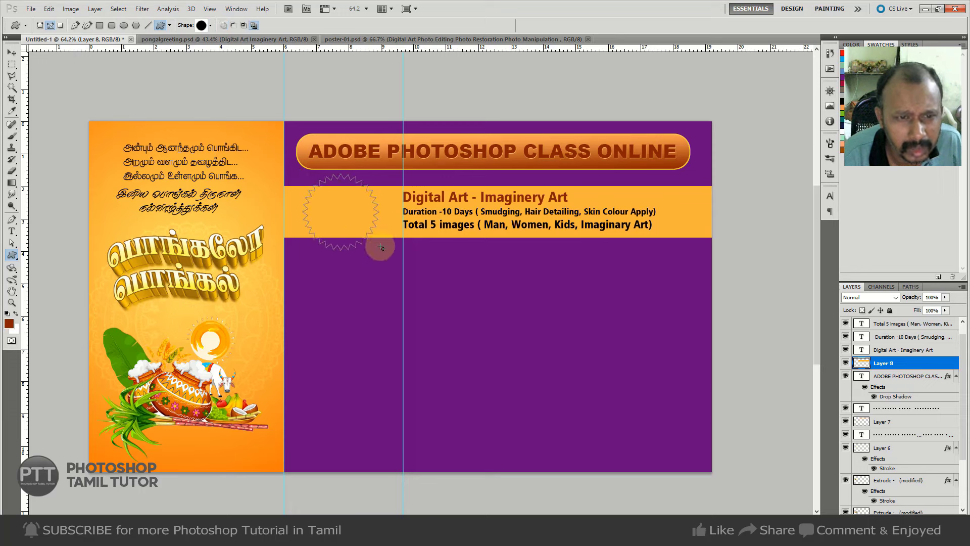
pyautogui.moveTo(379, 244); pyautogui.dragTo(379, 243)
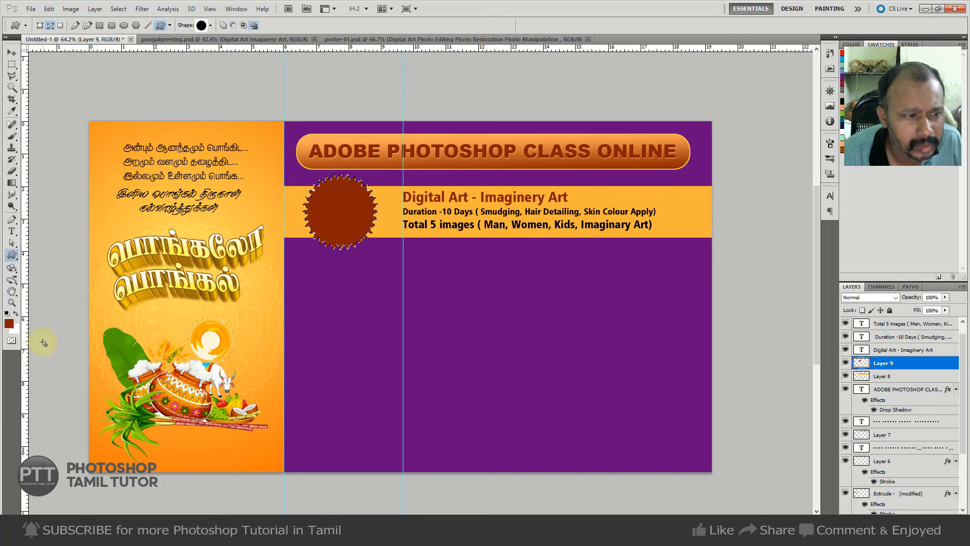
# Colour the starburst bright red by setting R to 255 in the Color Picker.
pyautogui.click(9, 325)
pyautogui.write('255')
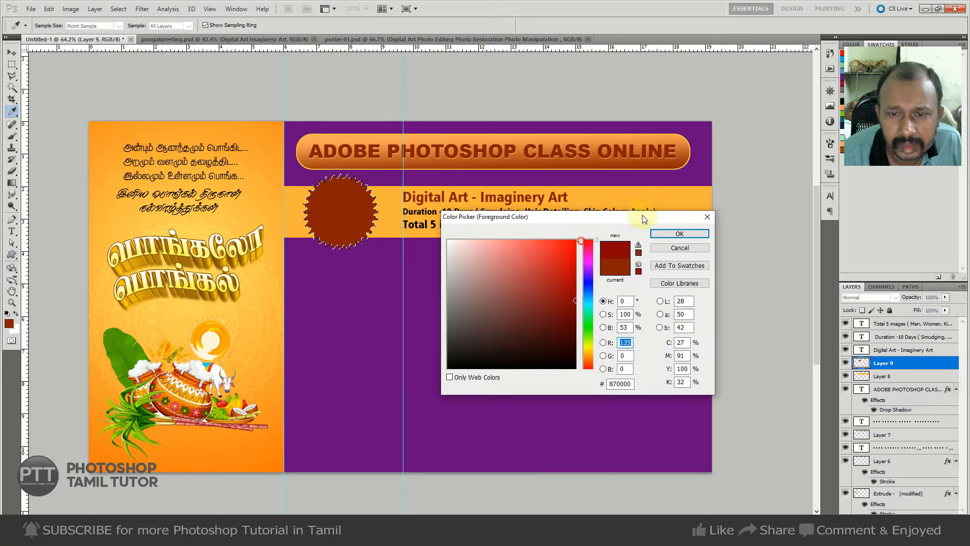
pyautogui.click(693, 233)
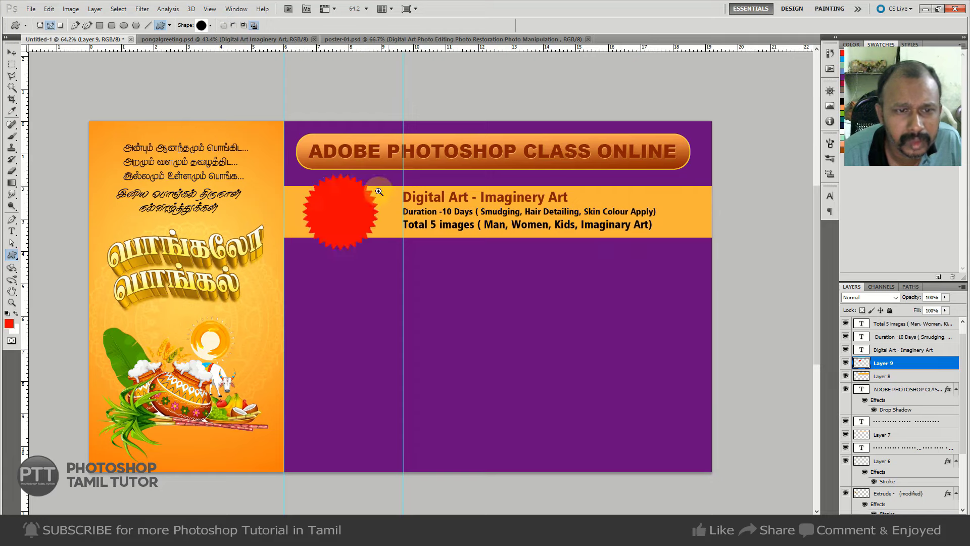
pyautogui.hotkey('ctrl', '+')
pyautogui.press('d')
pyautogui.press('b')
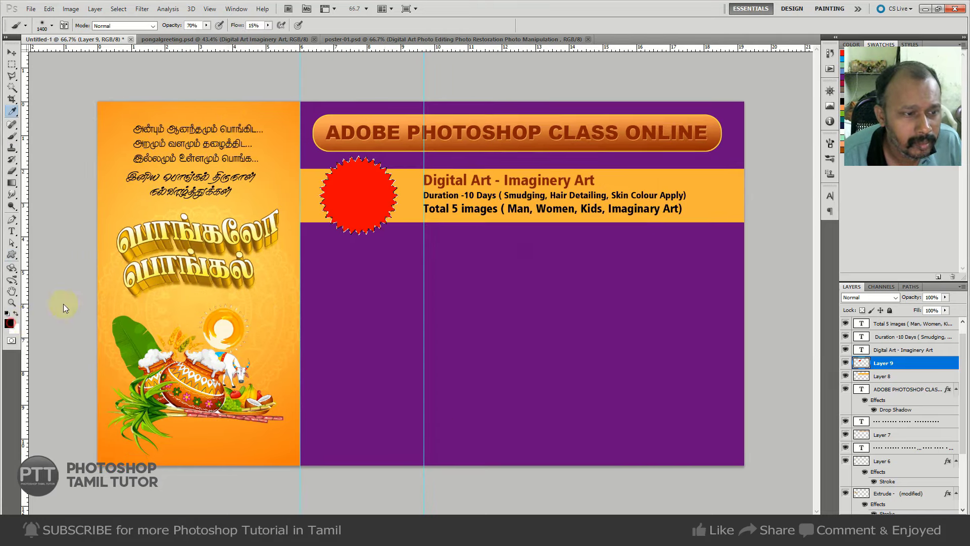
# Paint a soft yellow glow in the starburst's centre with a small brush.
pyautogui.click(9, 322)
pyautogui.click(576, 240)
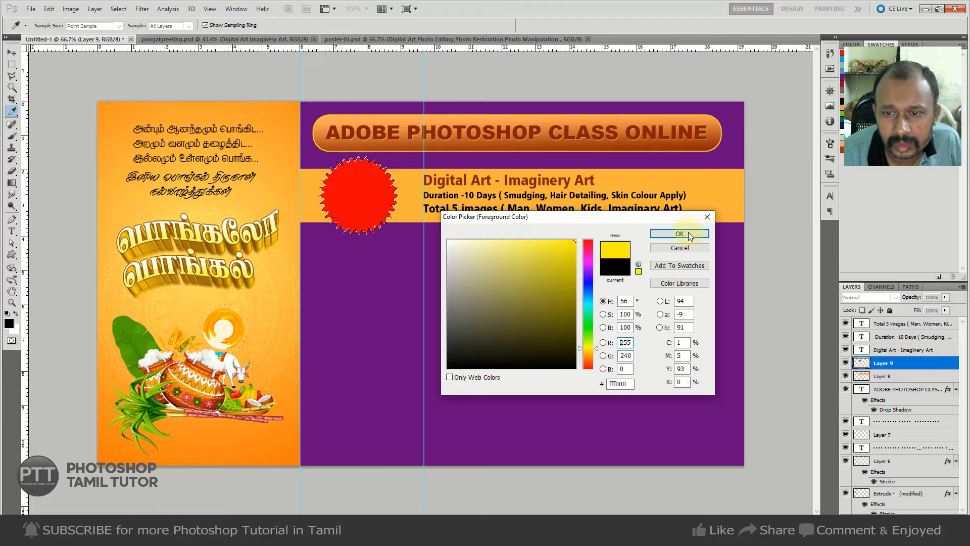
pyautogui.click(680, 234)
pyautogui.press('[')
pyautogui.press('[')
pyautogui.press('[')
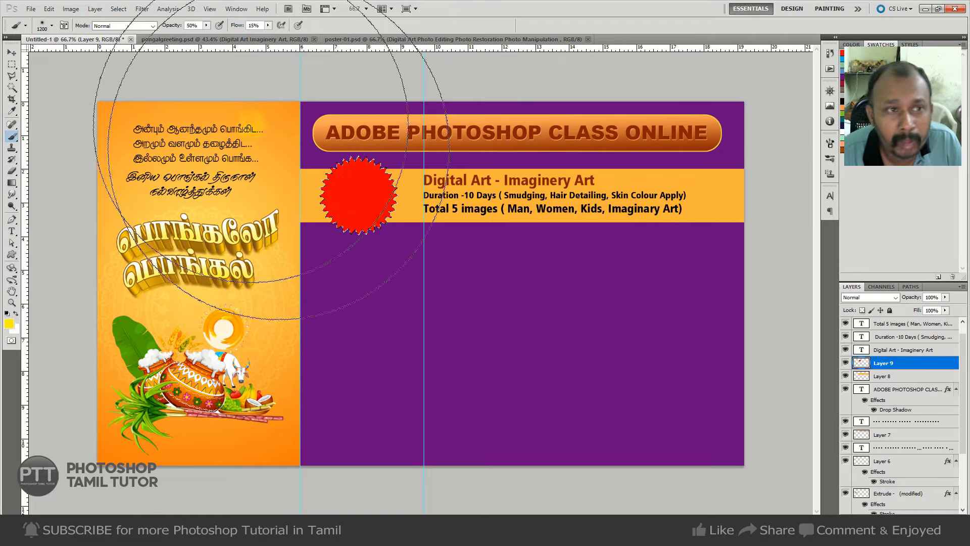
pyautogui.click(364, 189)
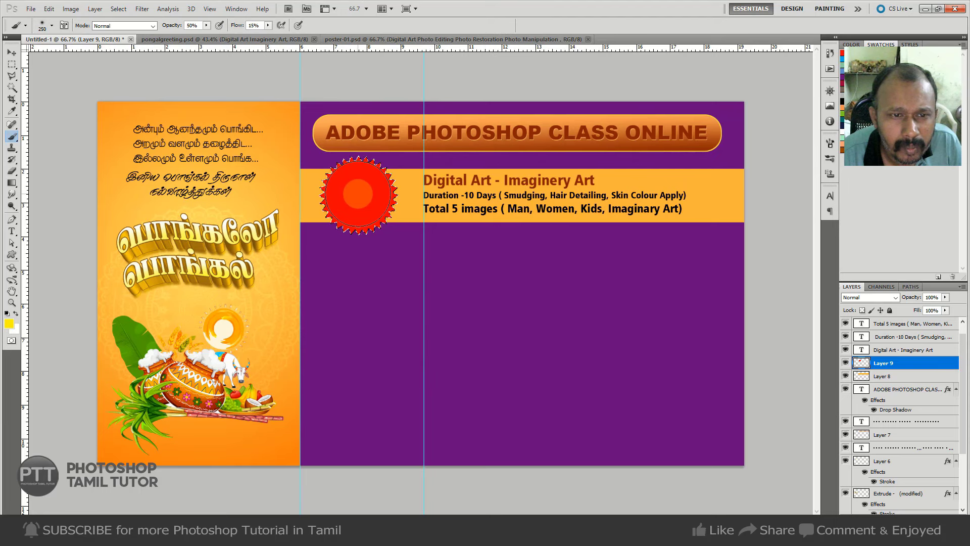
pyautogui.hotkey('ctrl', 'z')
pyautogui.click(356, 197)
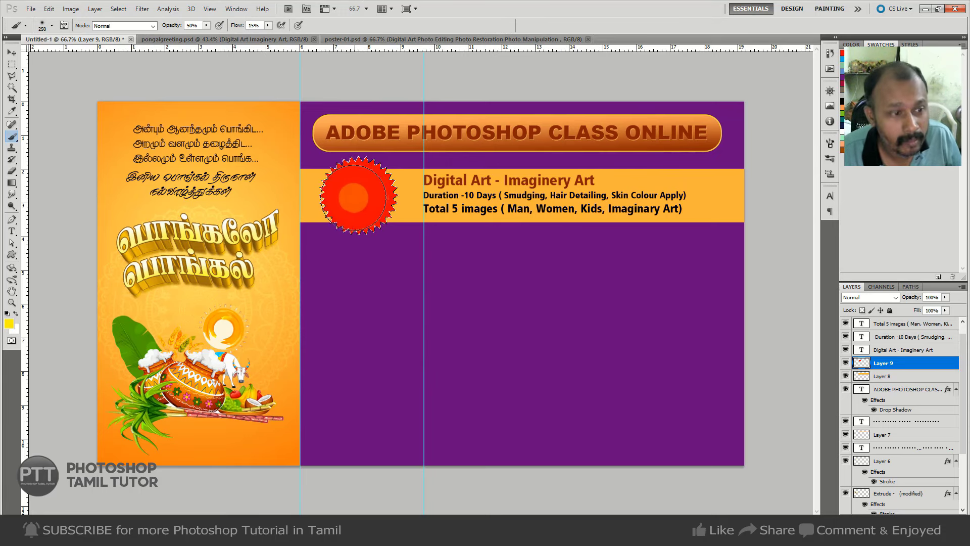
pyautogui.click(356, 198)
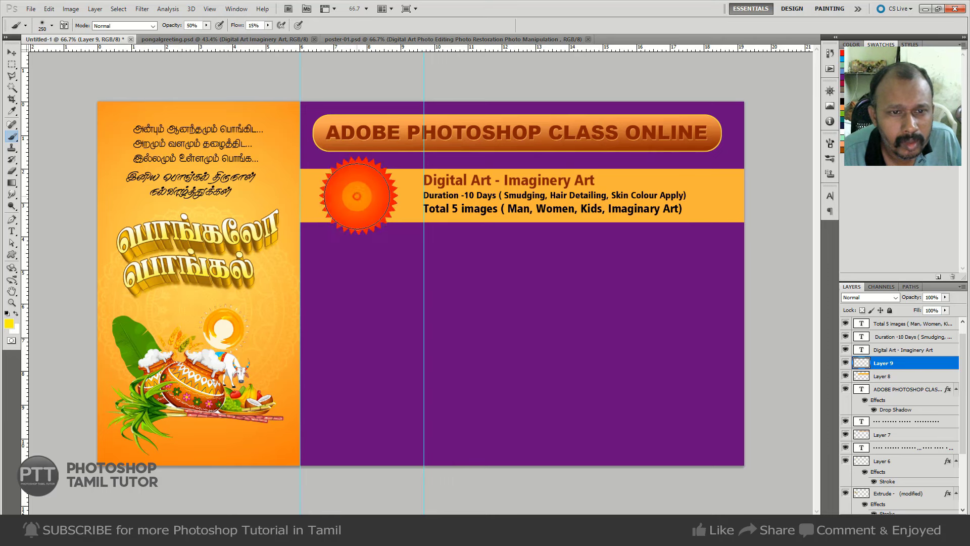
pyautogui.hotkey('ctrl', 'z')
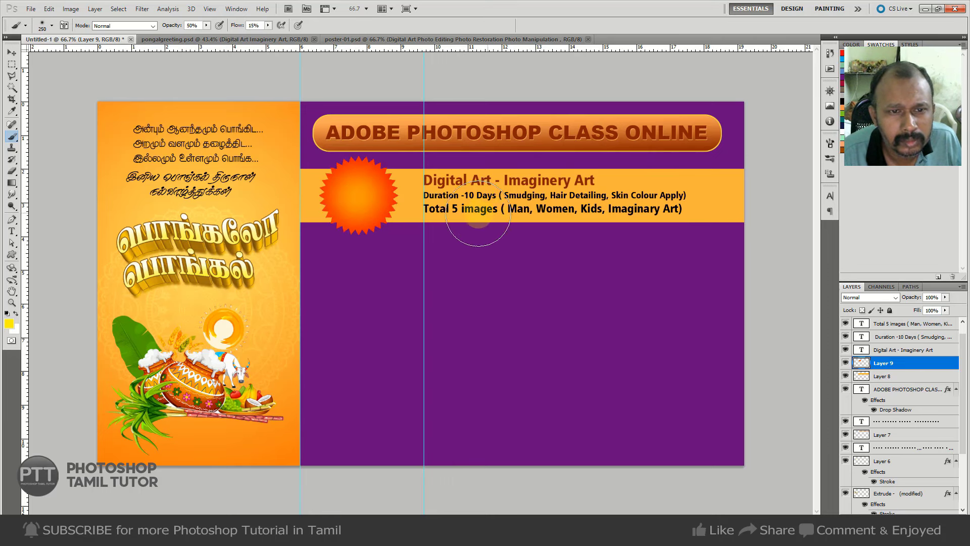
# Outline the starburst with a 1 px black stroke via Edit > Stroke.
pyautogui.hotkey('alt', 'e')
pyautogui.press('s')
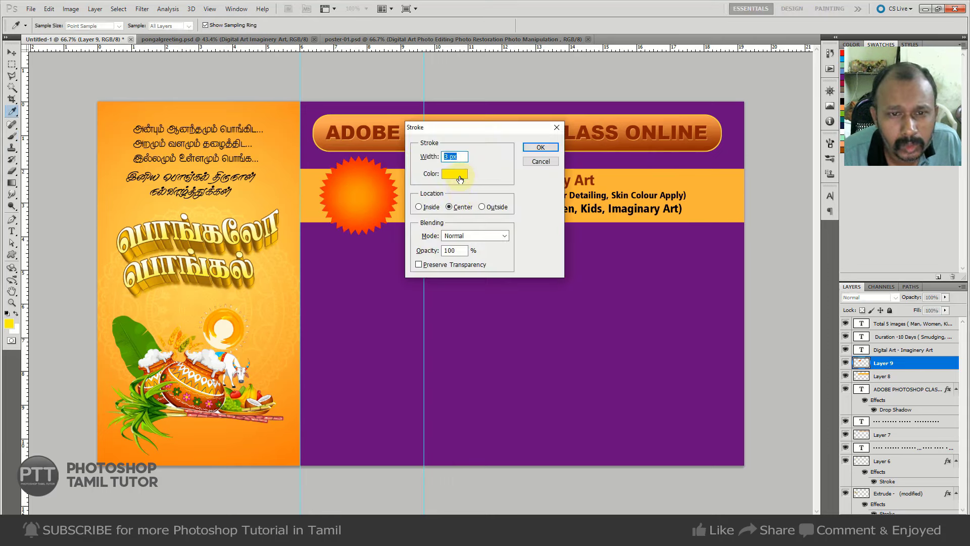
pyautogui.click(455, 173)
pyautogui.moveTo(475, 359); pyautogui.dragTo(478, 368)
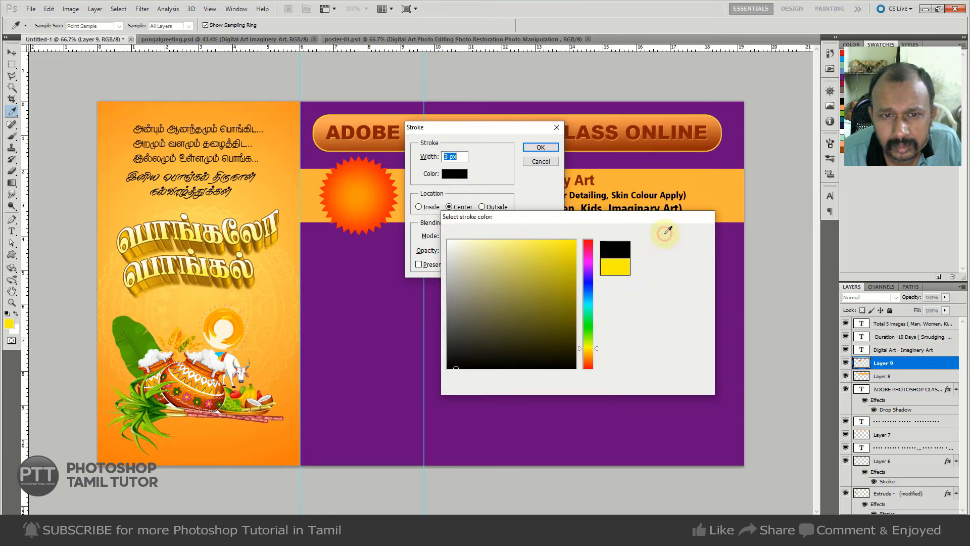
pyautogui.click(654, 232)
pyautogui.write('1')
pyautogui.click(541, 147)
pyautogui.press('v')
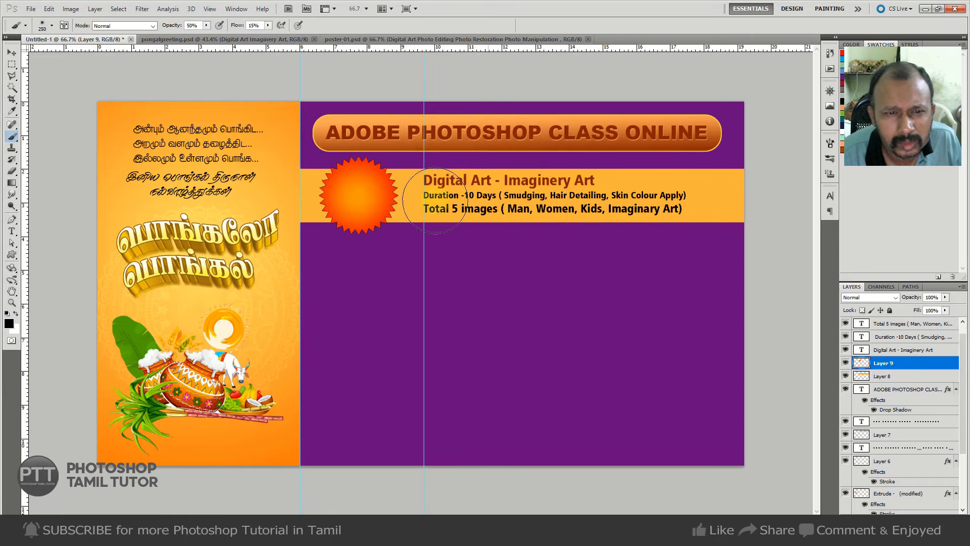
# Select a thin strip along the orange band's top edge on a new layer.
pyautogui.keyDown('ctrl'); pyautogui.click(707, 197); pyautogui.keyUp('ctrl')
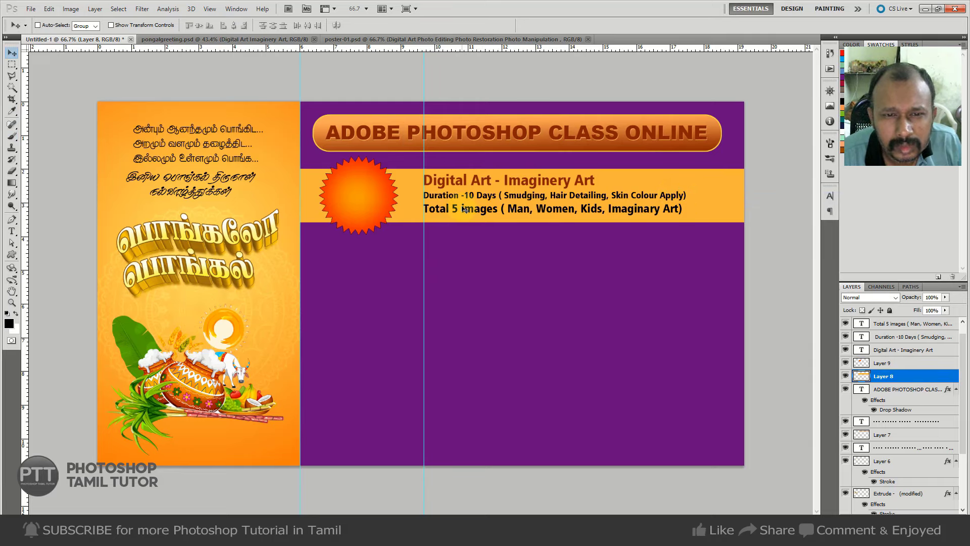
pyautogui.rightClick(720, 183)
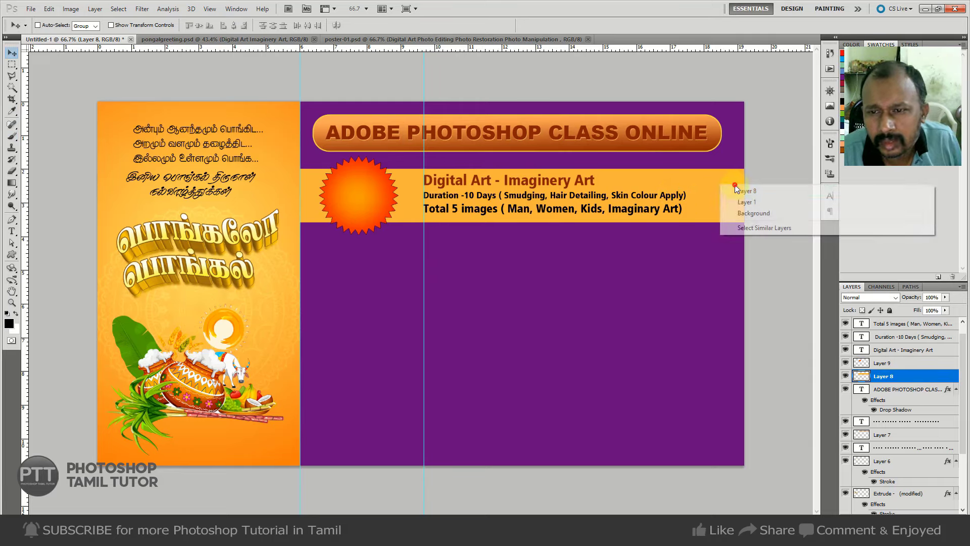
pyautogui.press('Escape')
pyautogui.press('m')
pyautogui.click(303, 170)
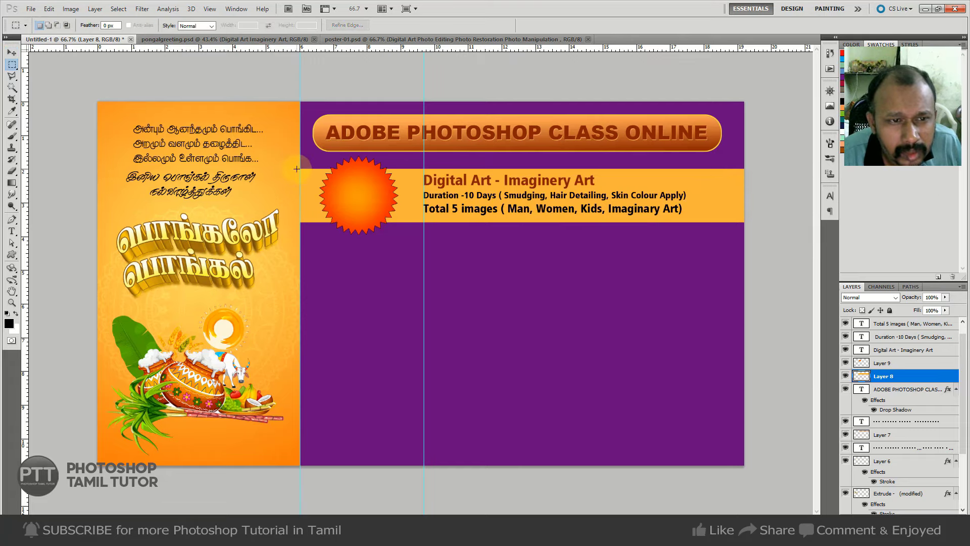
pyautogui.moveTo(850, 175); pyautogui.dragTo(859, 168)
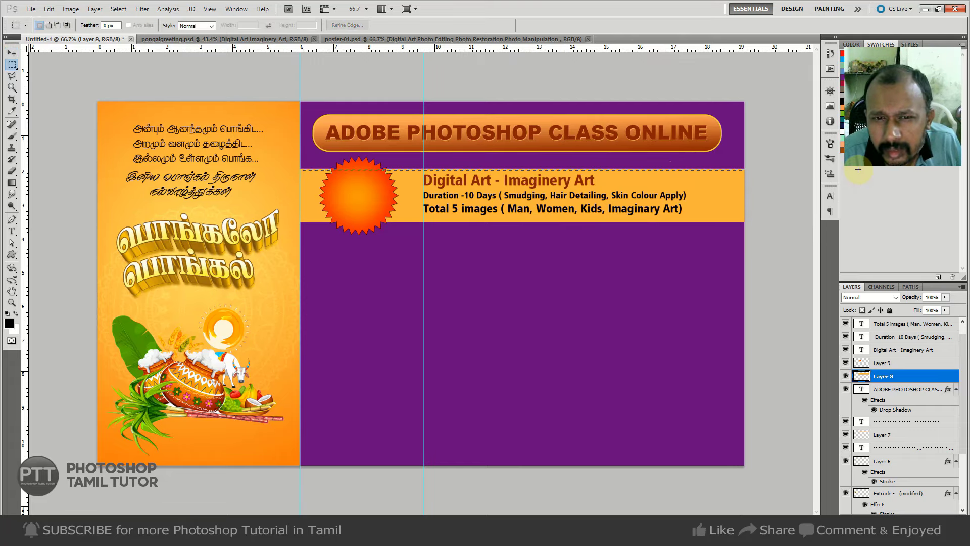
pyautogui.scroll(5, 568, 162)
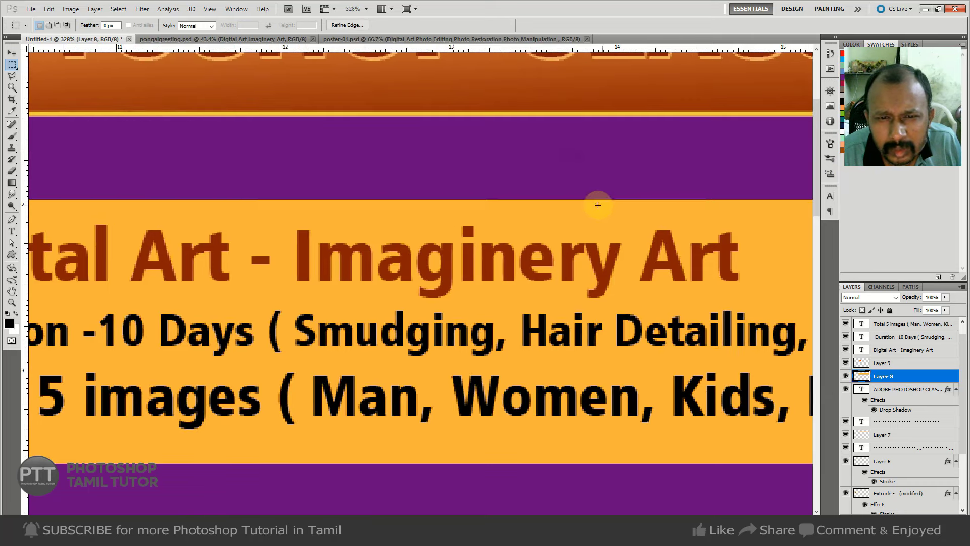
pyautogui.hotkey('ctrl', 'shift', 'n')
pyautogui.press('Return')
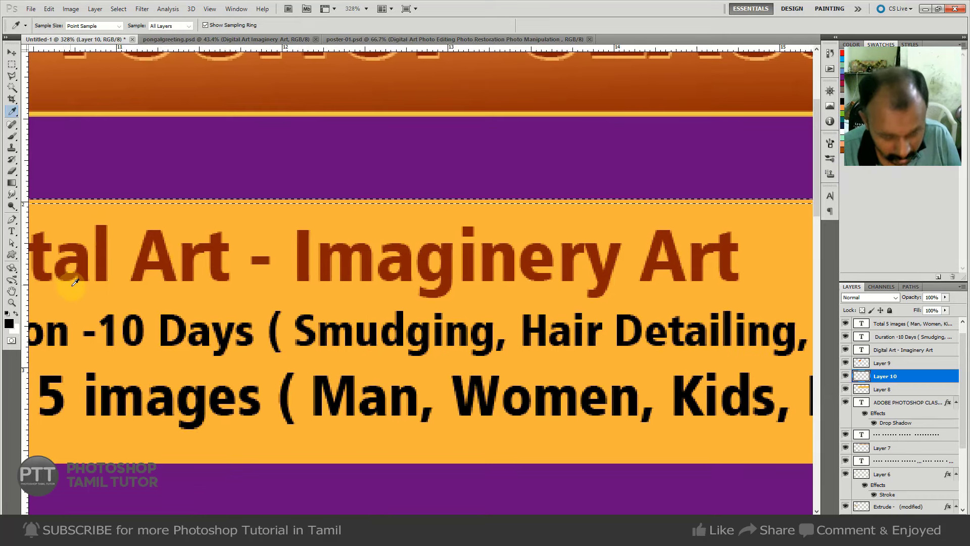
# Sample the orange-yellow from the title banner's edge and zoom out to the whole poster.
pyautogui.hotkey('ctrl', 'd')
pyautogui.press('i')
pyautogui.click(221, 115)
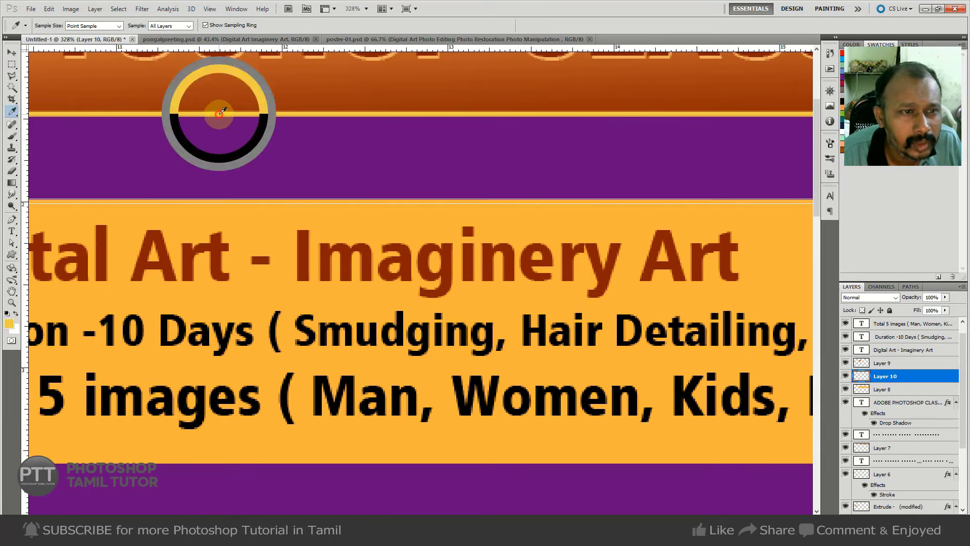
pyautogui.hotkey('ctrl', '-')
pyautogui.hotkey('ctrl', '-')
pyautogui.hotkey('ctrl', '-')
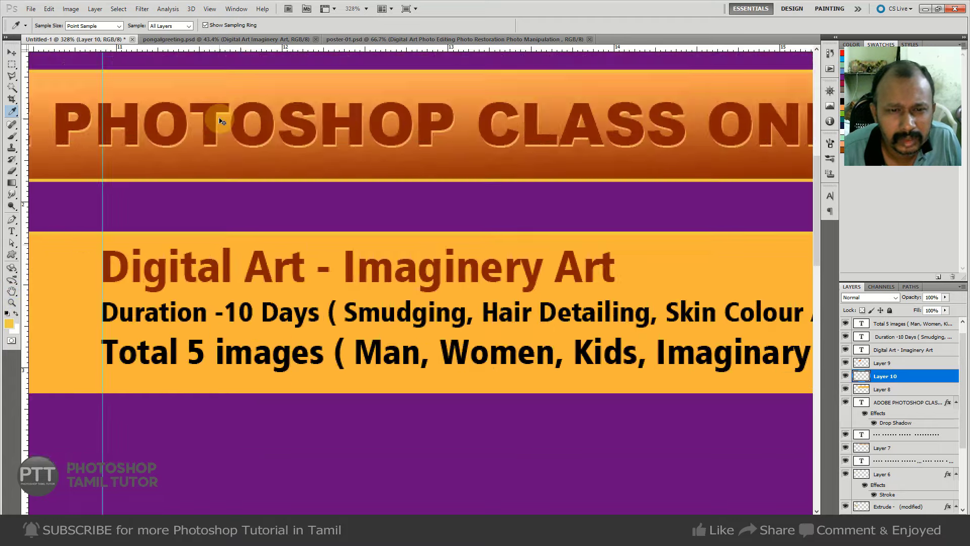
pyautogui.hotkey('ctrl', '-')
pyautogui.hotkey('ctrl', '-')
pyautogui.press('v')
pyautogui.scroll(2, 625, 191)
pyautogui.scroll(2, 625, 191)
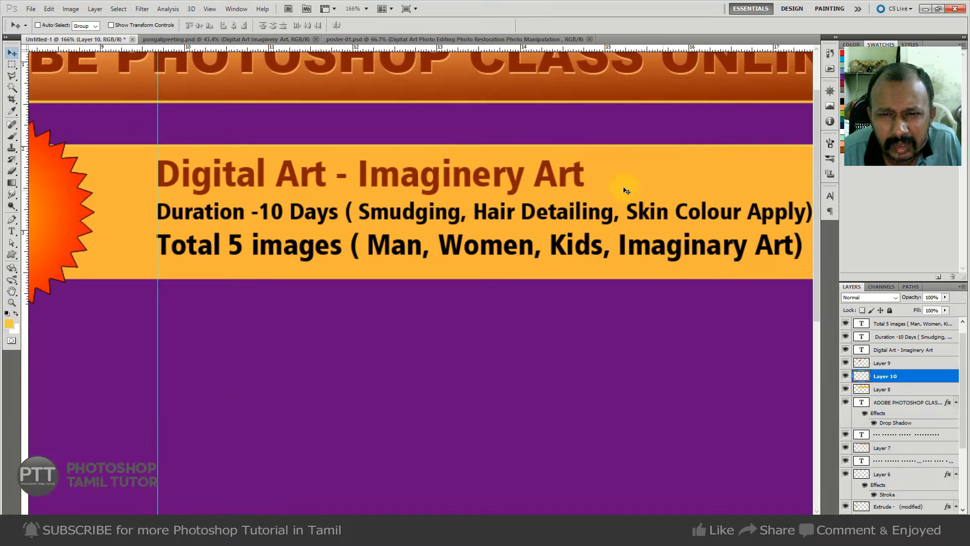
pyautogui.hotkey('ctrl', 'l')
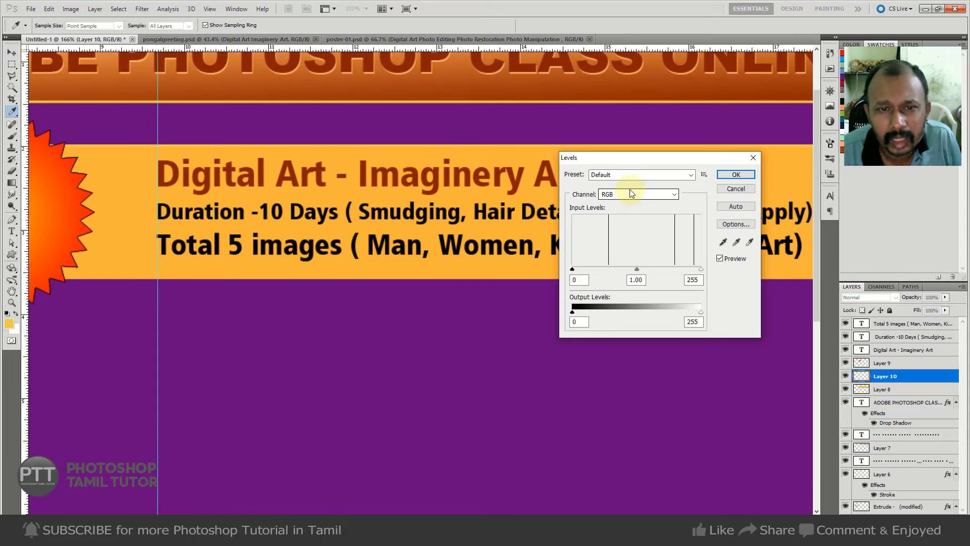
pyautogui.press('Escape')
# Pick a paler yellow, copy the stripe to the band's bottom edge, and merge the stripe layers.
pyautogui.click(8, 324)
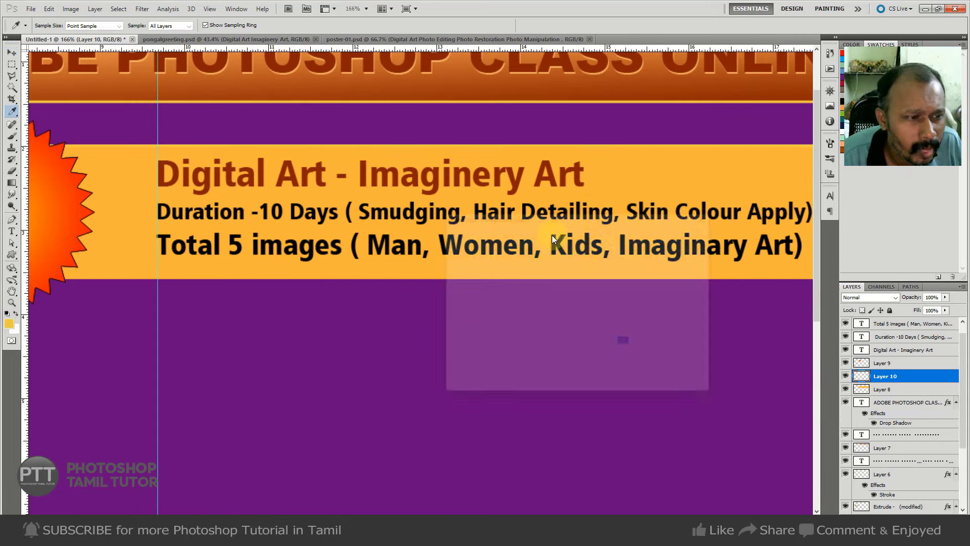
pyautogui.click(512, 242)
pyautogui.press('Return')
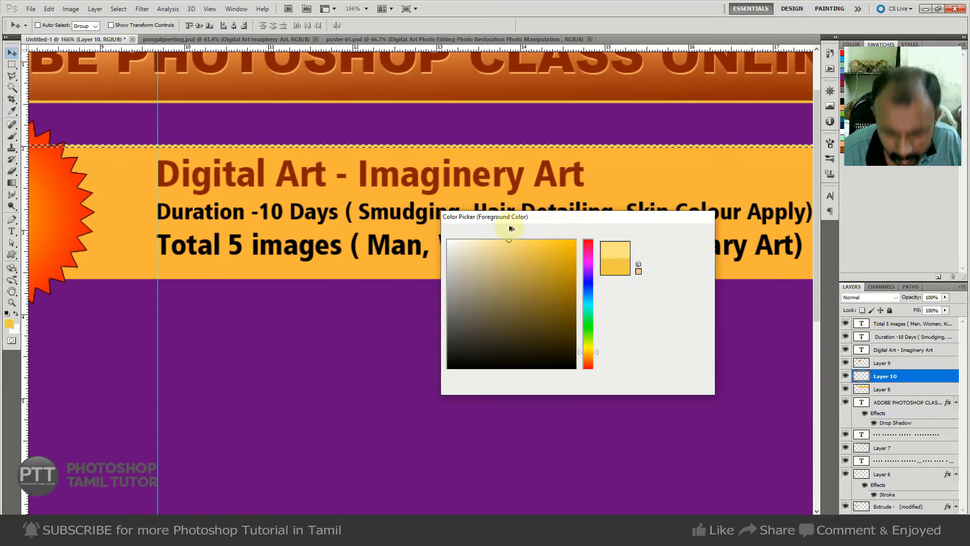
pyautogui.keyDown('alt'); pyautogui.moveTo(504, 181); pyautogui.dragTo(485, 288); pyautogui.keyUp('alt')
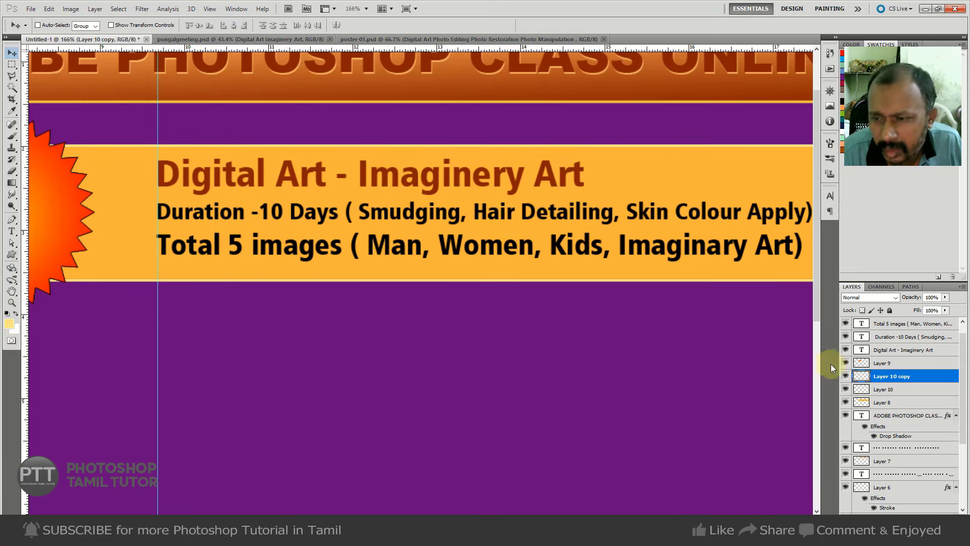
pyautogui.keyDown('shift'); pyautogui.click(882, 400); pyautogui.keyUp('shift')
pyautogui.hotkey('ctrl', 'e')
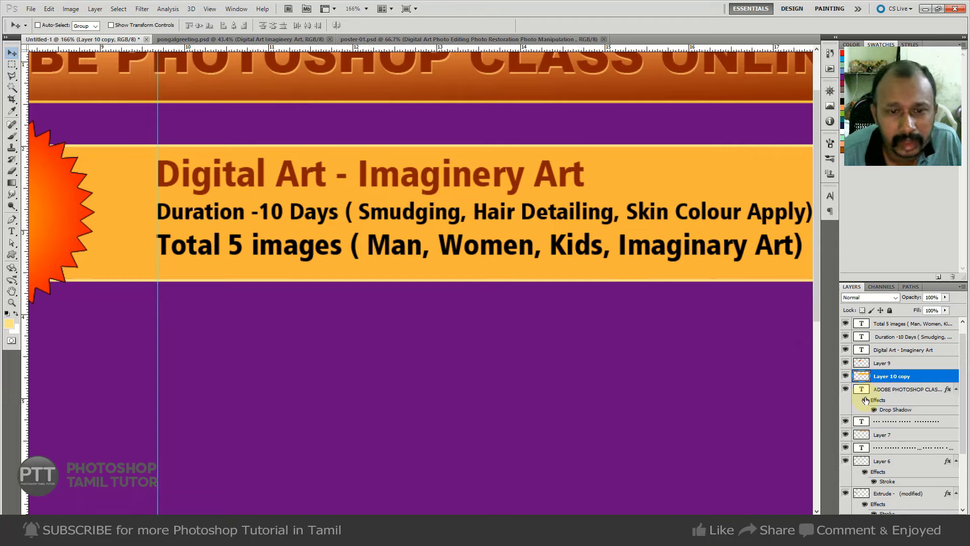
pyautogui.hotkey('ctrl', '-')
pyautogui.hotkey('ctrl', '-')
pyautogui.hotkey('ctrl', '-')
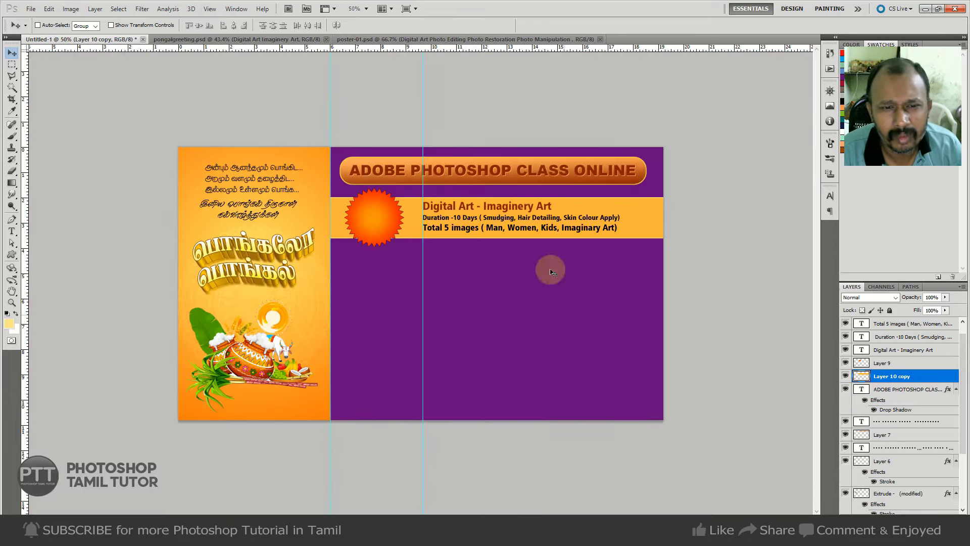
# Add centre-aligned Rs. 3000 price text at 30 pt on the starburst.
pyautogui.rightClick(372, 205)
pyautogui.click(387, 215)
pyautogui.press('t')
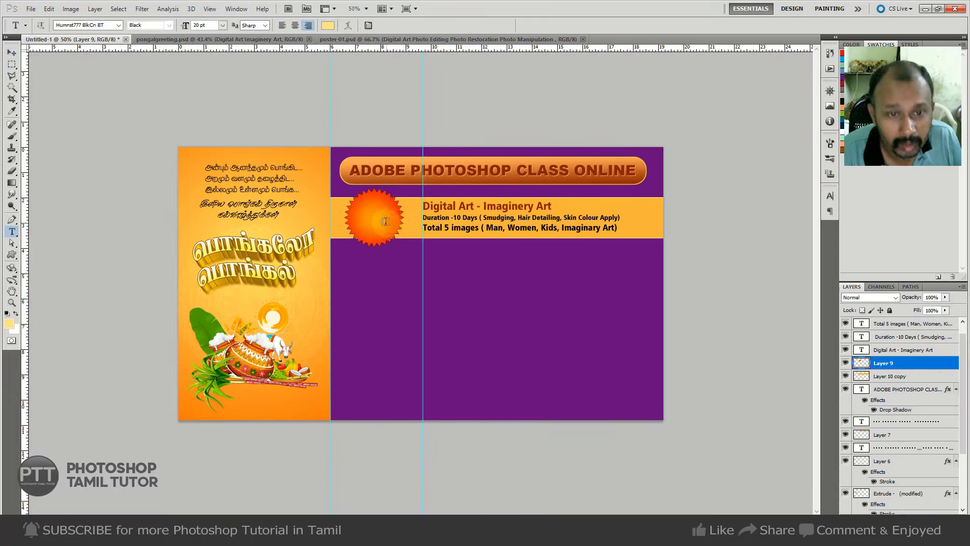
pyautogui.hotkey('ctrl', '+')
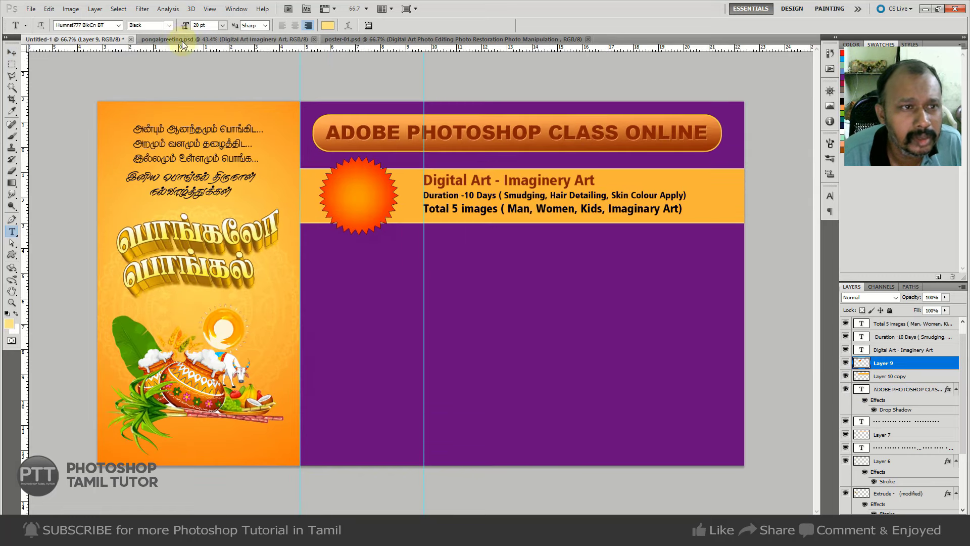
pyautogui.click(406, 194)
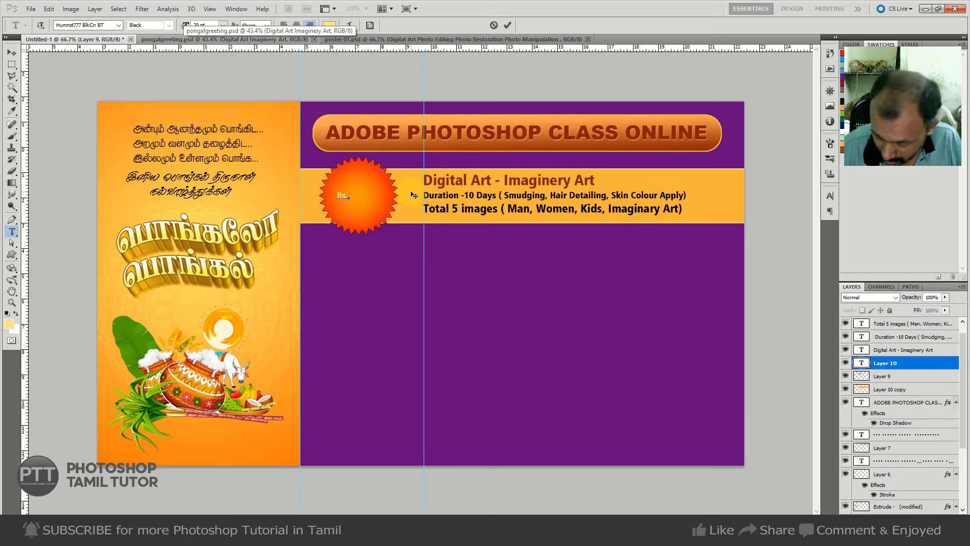
pyautogui.hotkey('ctrl', 'a')
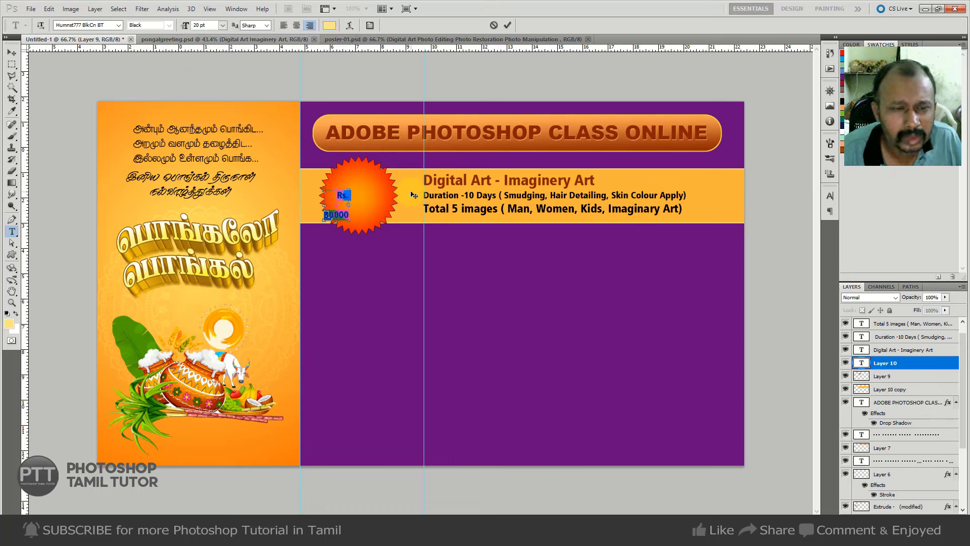
pyautogui.click(296, 25)
pyautogui.moveTo(389, 238)
pyautogui.mouseDown()
pyautogui.moveTo(381, 255)
pyautogui.moveTo(389, 248)
pyautogui.mouseUp()
pyautogui.click(207, 25)
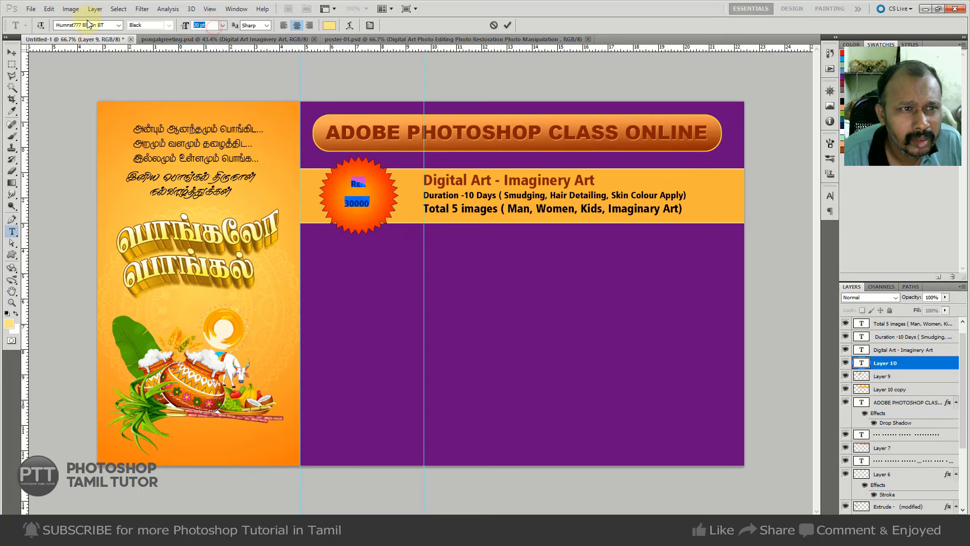
pyautogui.write('30')
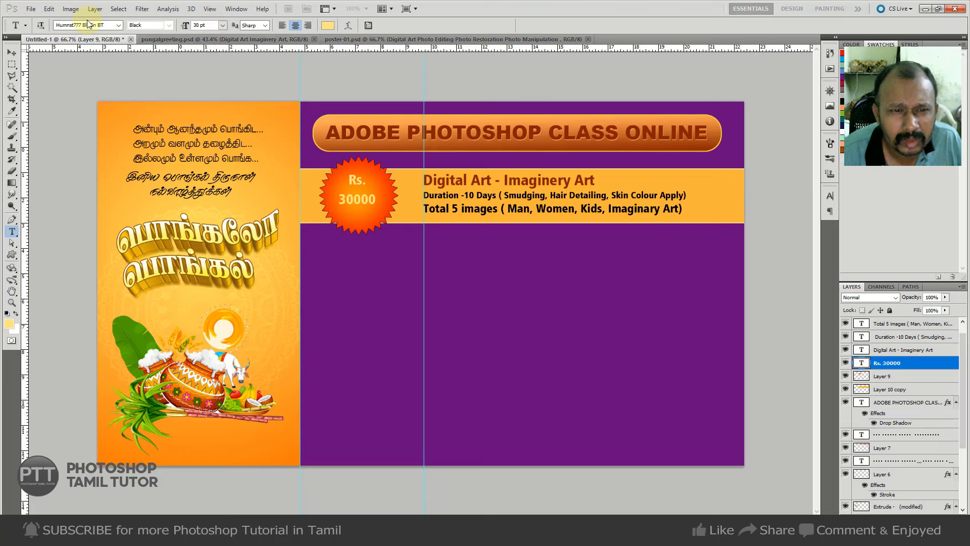
pyautogui.hotkey('ctrl', 'Return')
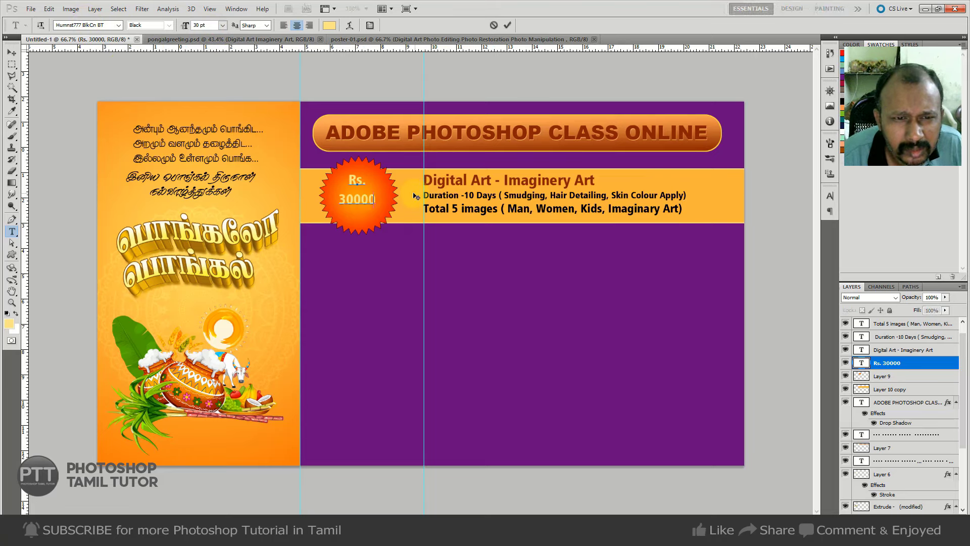
# Set the price text to the Impact font at 40 pt.
pyautogui.moveTo(336, 200); pyautogui.dragTo(404, 201)
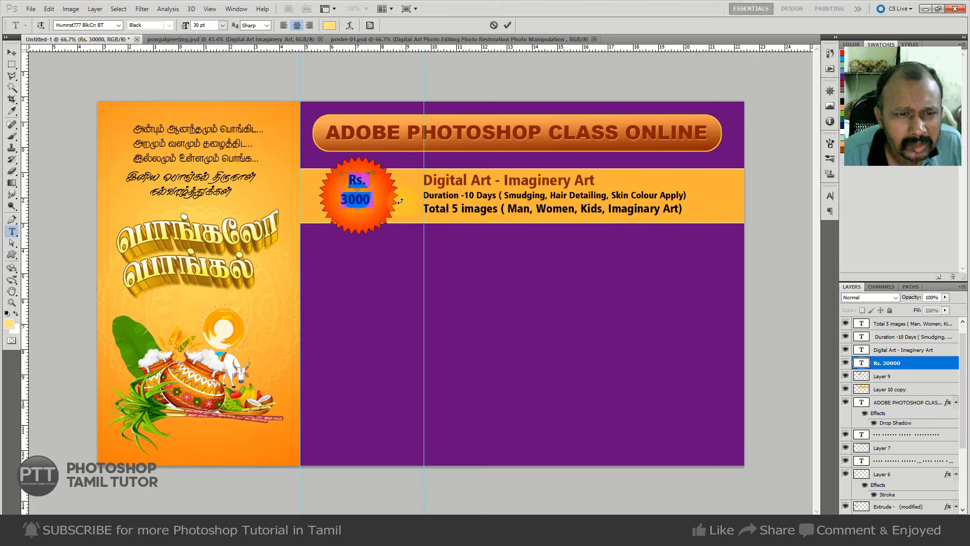
pyautogui.click(78, 25)
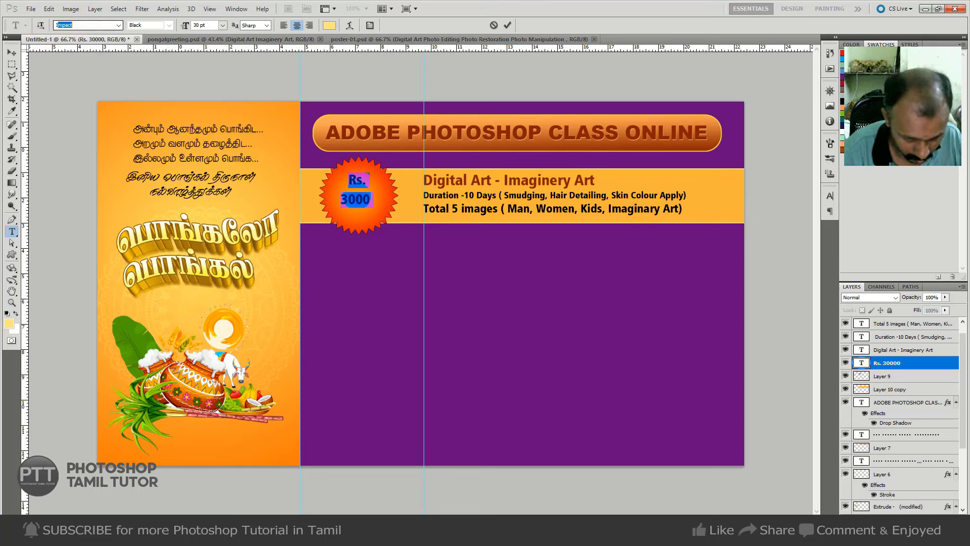
pyautogui.write('Impa')
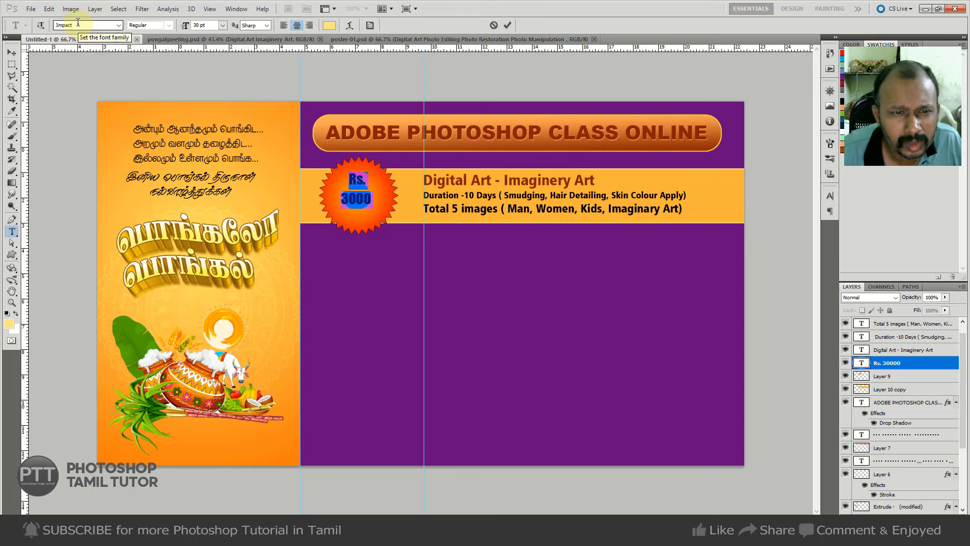
pyautogui.press('Return')
pyautogui.hotkey('ctrl', 'Return')
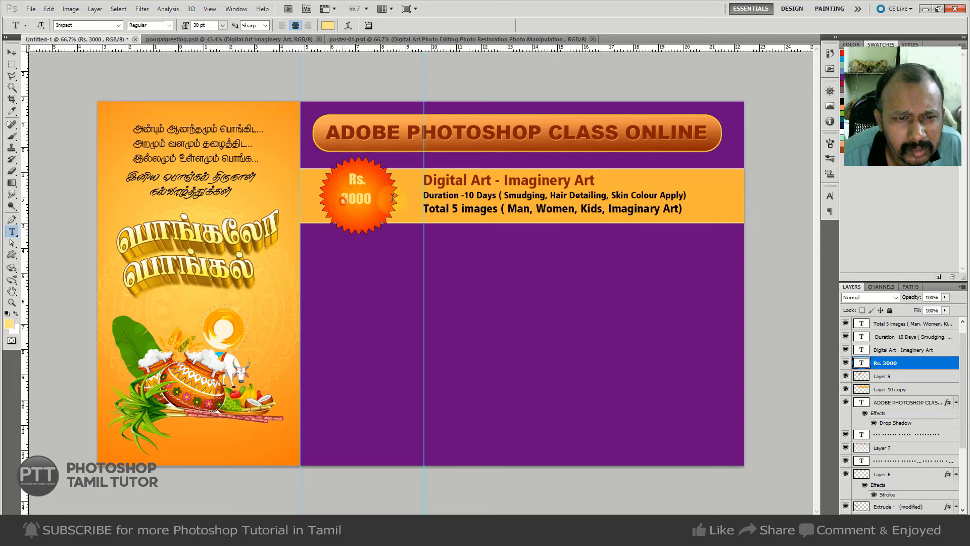
pyautogui.click(393, 198)
pyautogui.hotkey('ctrl', 'a')
pyautogui.write('4')
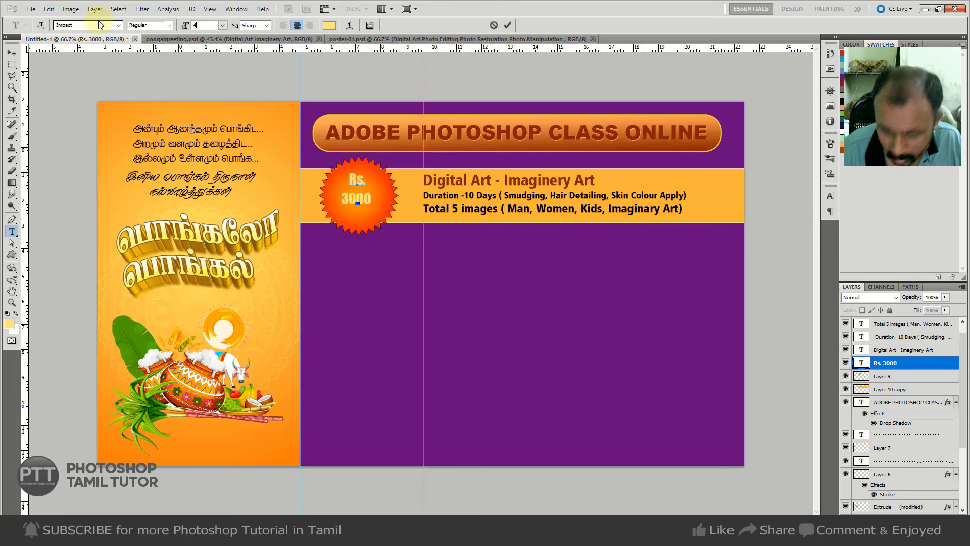
pyautogui.write('0')
pyautogui.press('Return')
pyautogui.hotkey('ctrl', 'Return')
# Nudge the price slightly right and tilt it a little with Free Transform.
pyautogui.press('v')
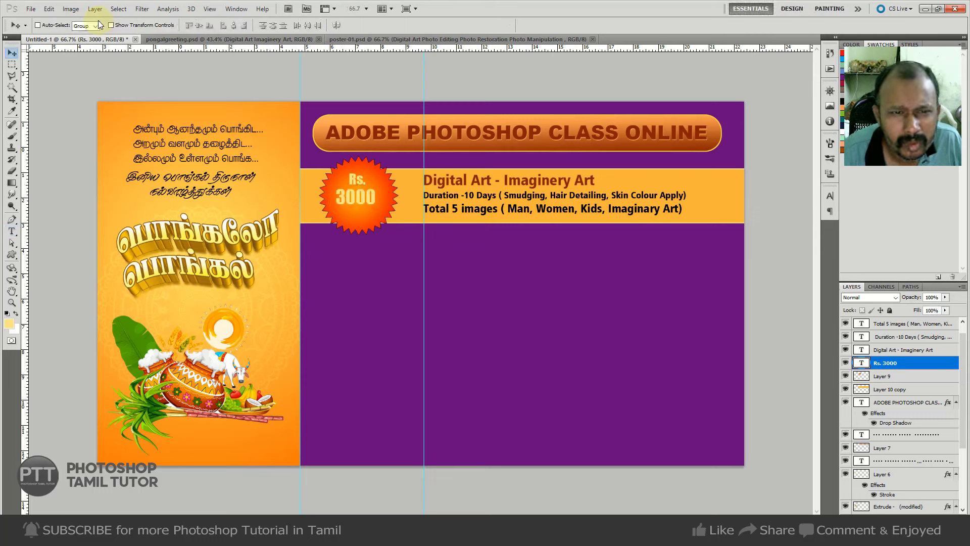
pyautogui.hotkey('shift', 'Right')
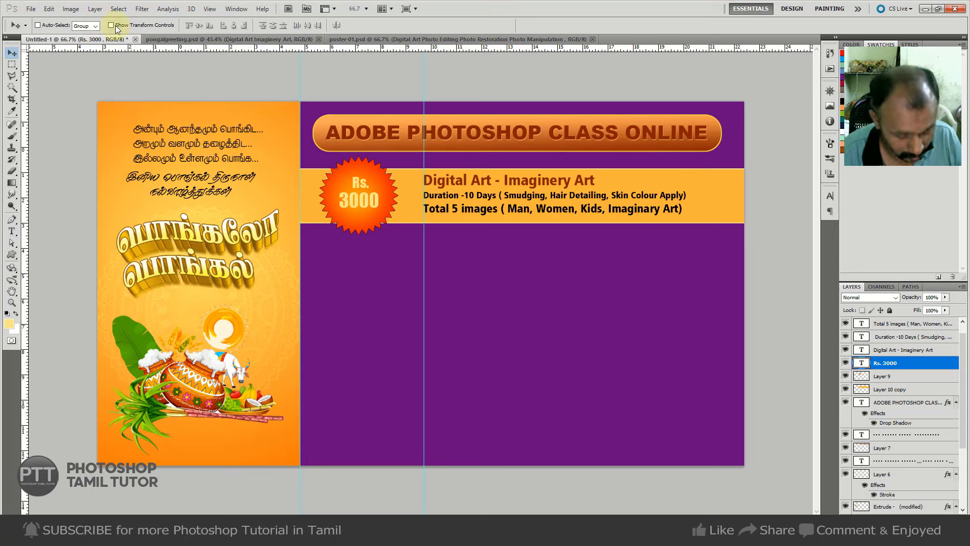
pyautogui.hotkey('ctrl', 't')
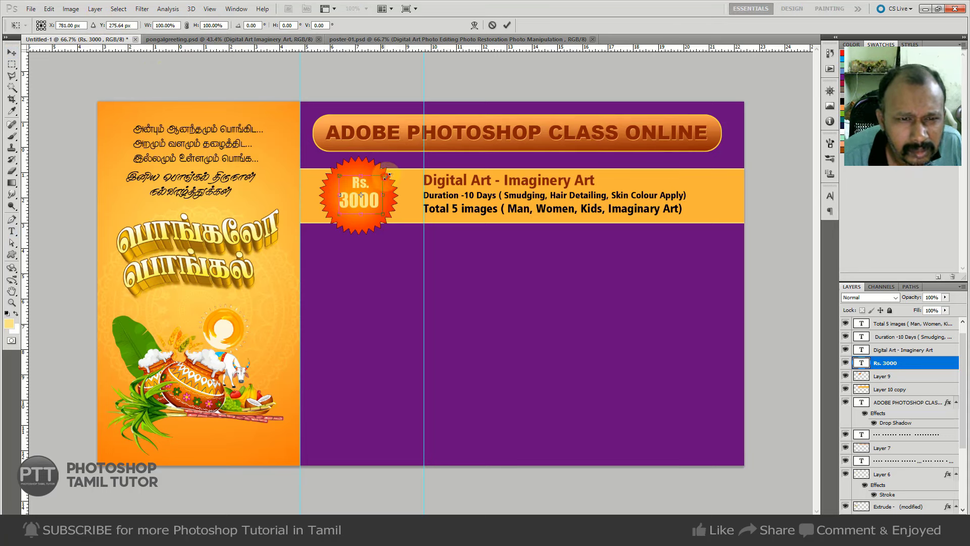
pyautogui.moveTo(389, 175); pyautogui.dragTo(392, 183)
pyautogui.press('Return')
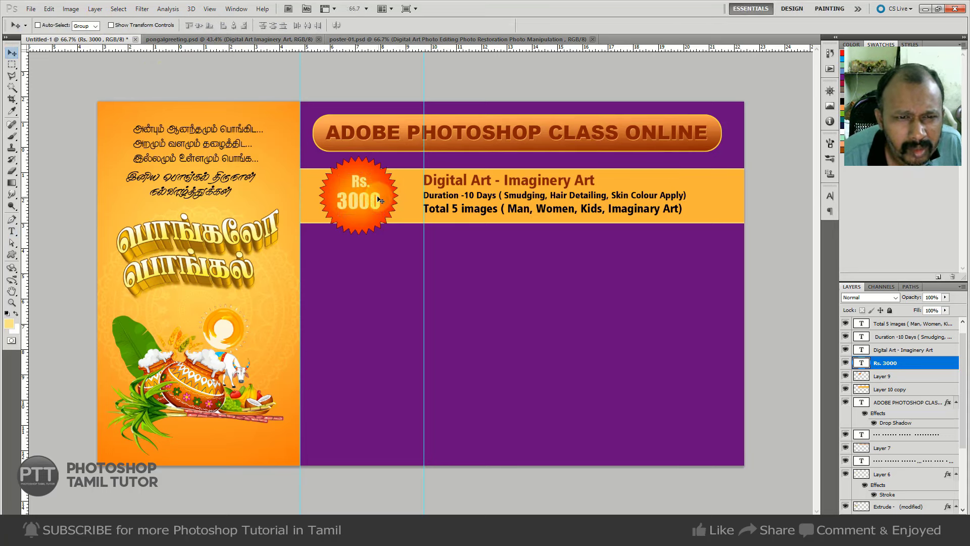
# Try a thicker stroke with the banner's sampled purple, then discard it.
pyautogui.hotkey('alt', 'l')
pyautogui.press('y')
pyautogui.press('k')
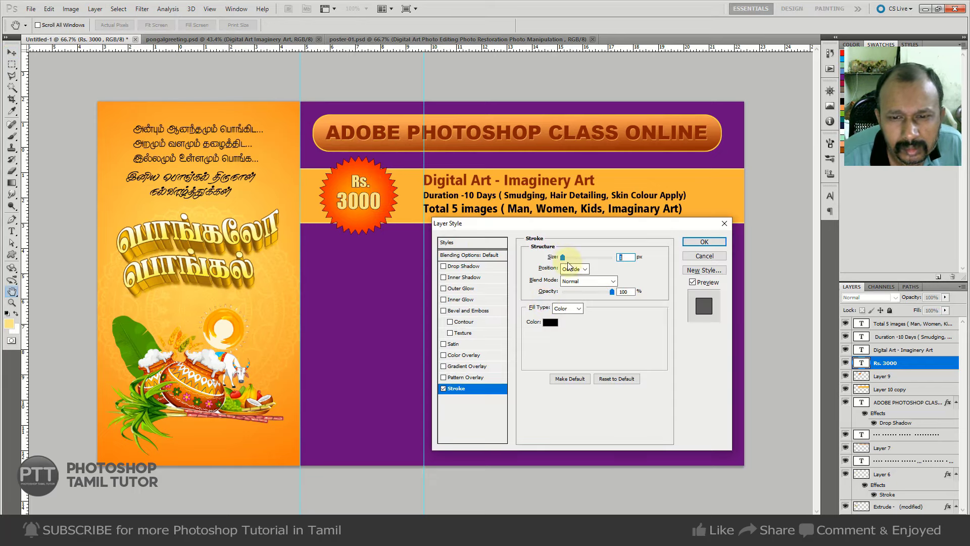
pyautogui.moveTo(568, 264); pyautogui.dragTo(563, 259)
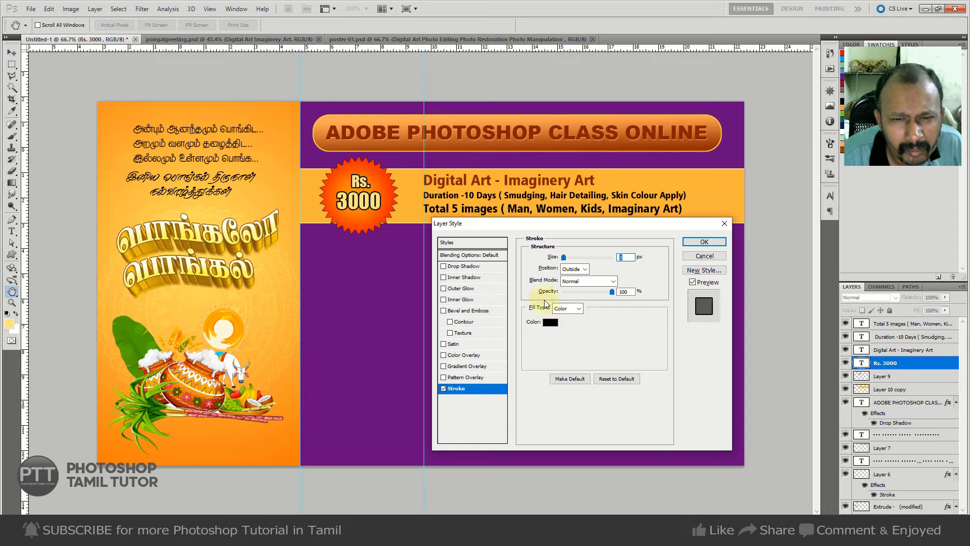
pyautogui.click(551, 322)
pyautogui.click(394, 309)
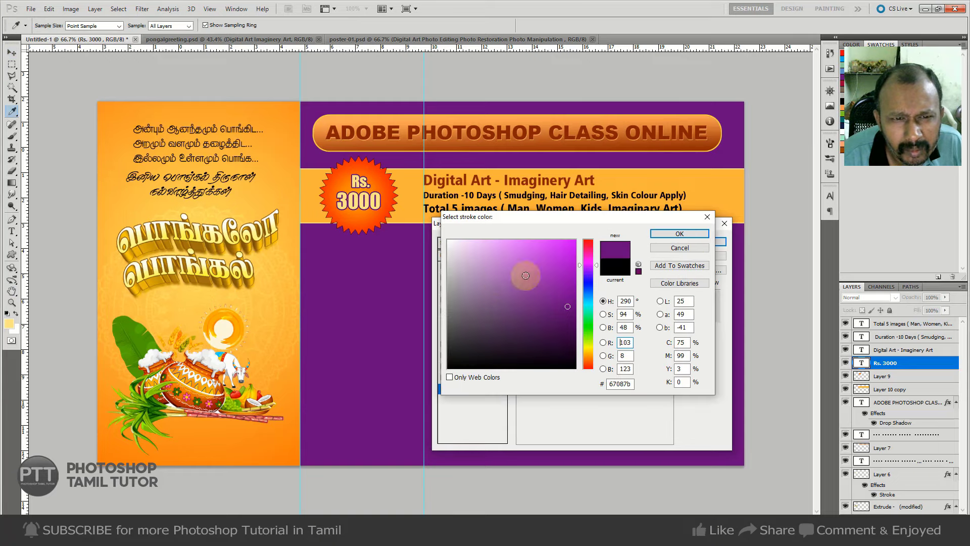
pyautogui.click(679, 248)
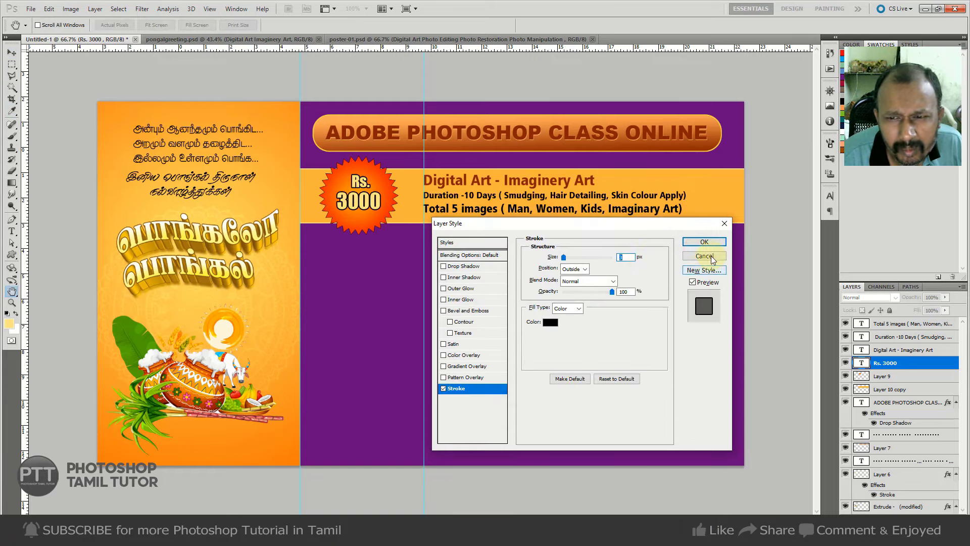
pyautogui.click(705, 256)
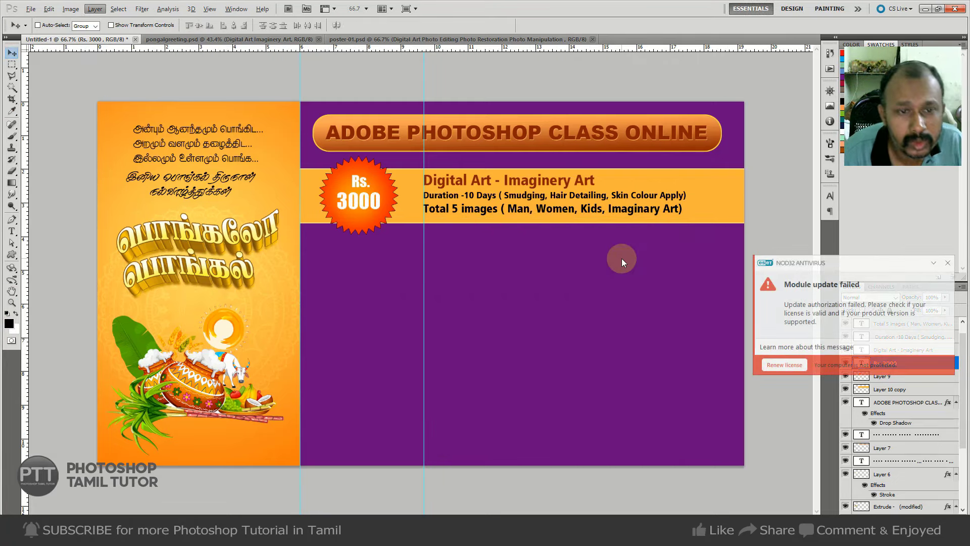
# Apply a dark red stroke of adjusted size to the Rs. 3000 text.
pyautogui.click(553, 324)
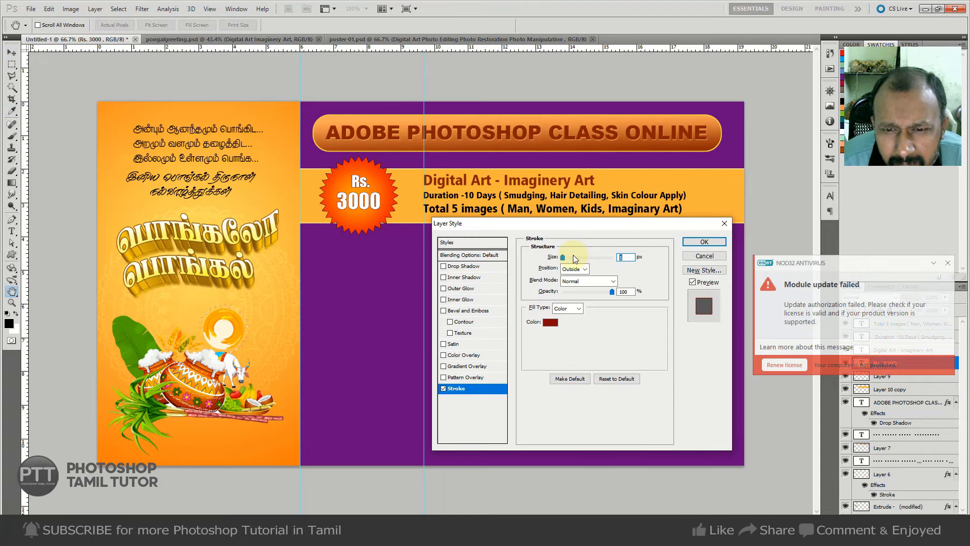
pyautogui.moveTo(567, 260); pyautogui.dragTo(564, 261)
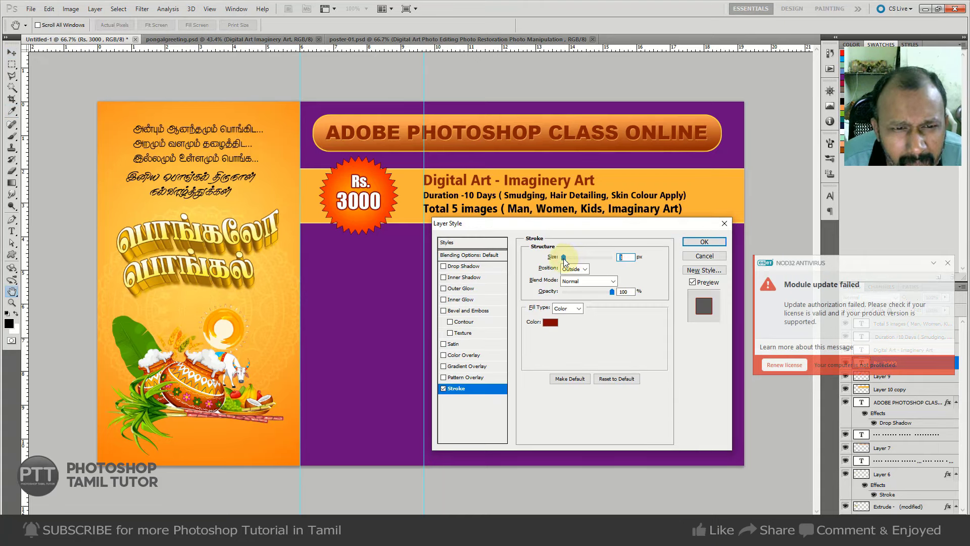
pyautogui.click(704, 242)
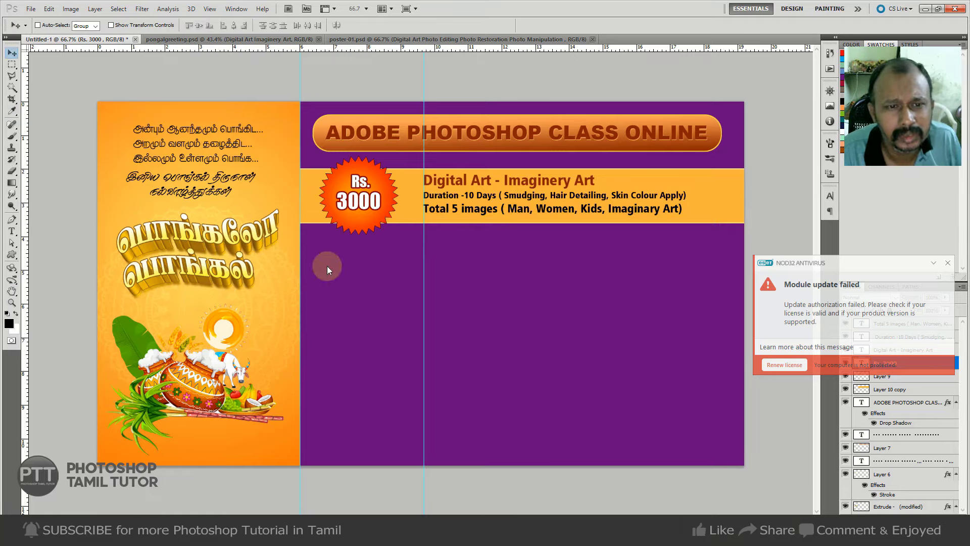
pyautogui.press('Tab')
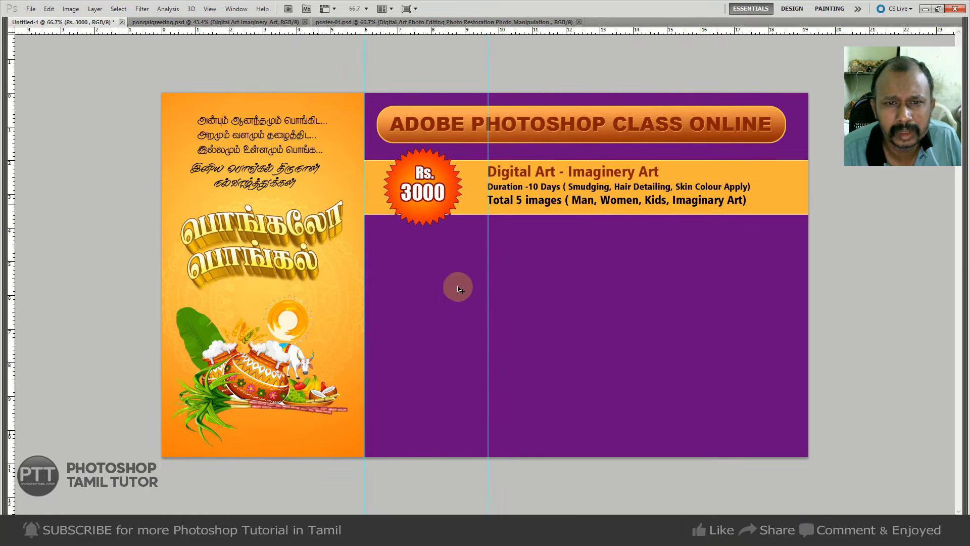
pyautogui.press('Tab')
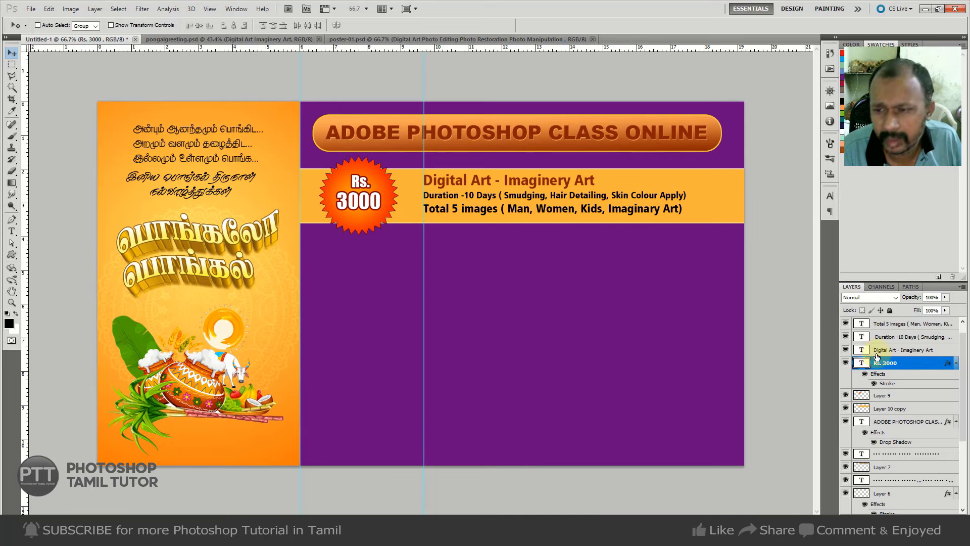
# Group the course row's layers, up to Total 5 images, into Group 1.
pyautogui.click(888, 409)
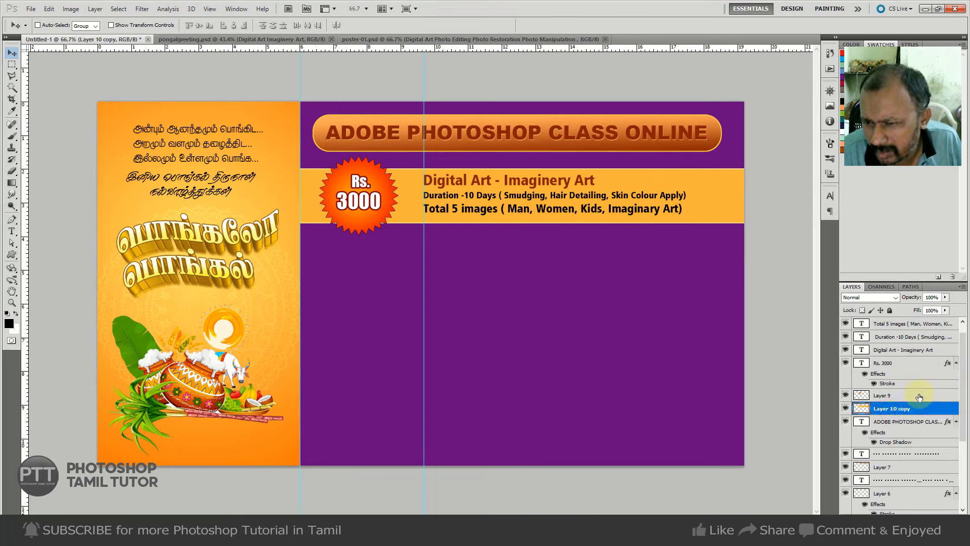
pyautogui.scroll(1, 917, 379)
pyautogui.keyDown('shift'); pyautogui.click(903, 337); pyautogui.keyUp('shift')
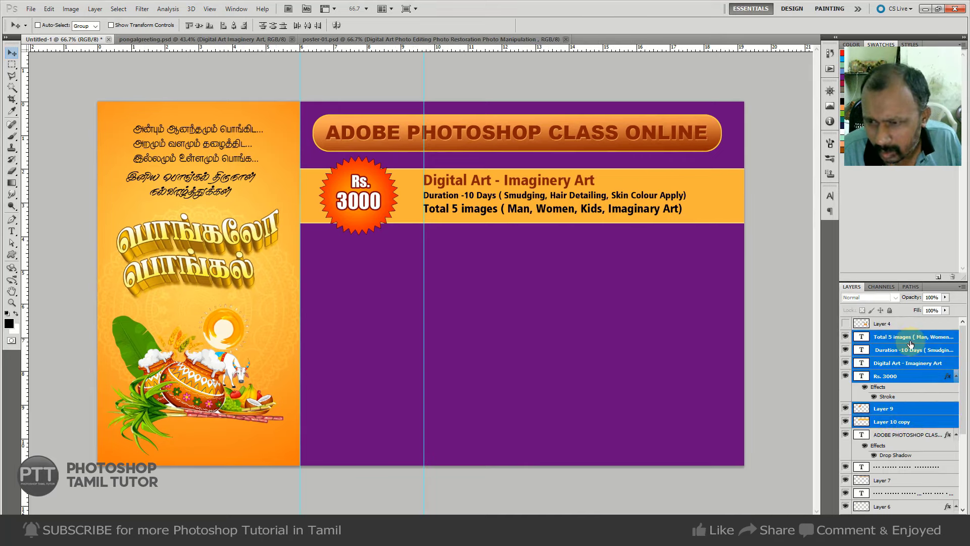
pyautogui.hotkey('ctrl', 'g')
pyautogui.click(846, 336)
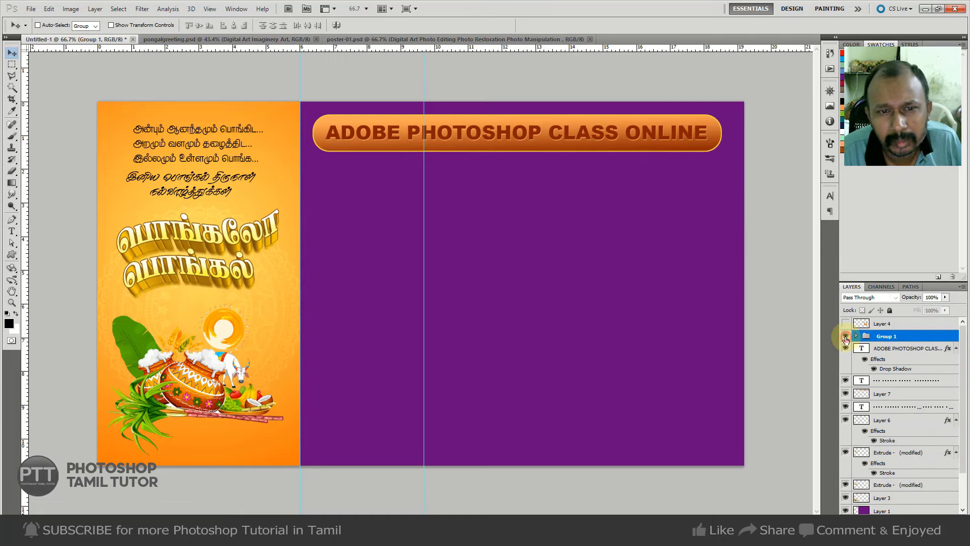
# Duplicate Group 1, move the copy below the original row, and switch to poster-01.psd.
pyautogui.rightClick(892, 338)
pyautogui.click(900, 361)
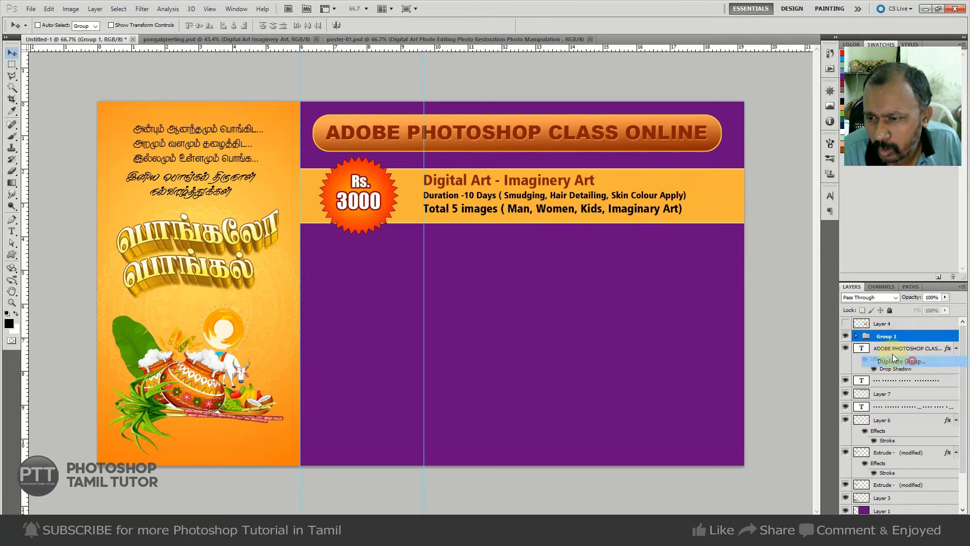
pyautogui.click(572, 163)
pyautogui.moveTo(540, 210); pyautogui.dragTo(544, 279)
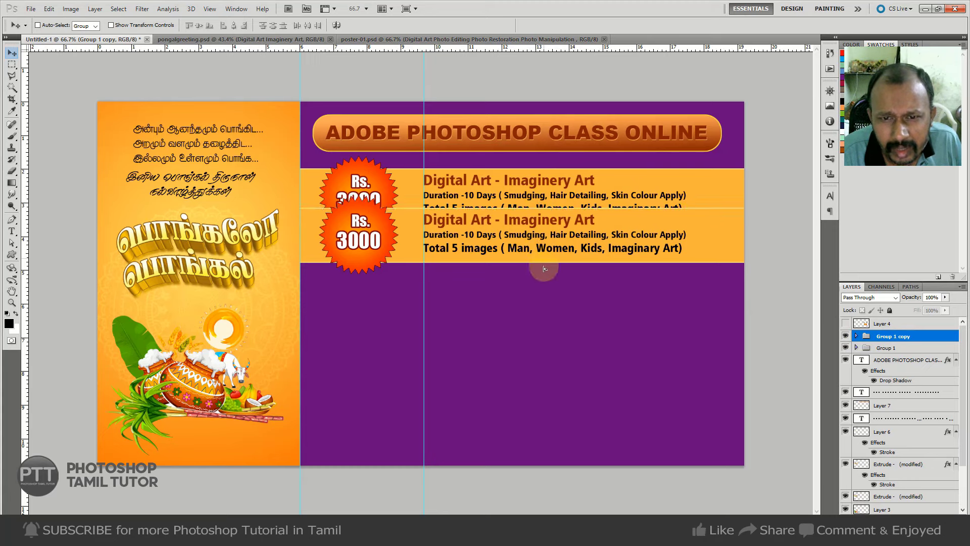
pyautogui.hotkey('ctrl', 'j')
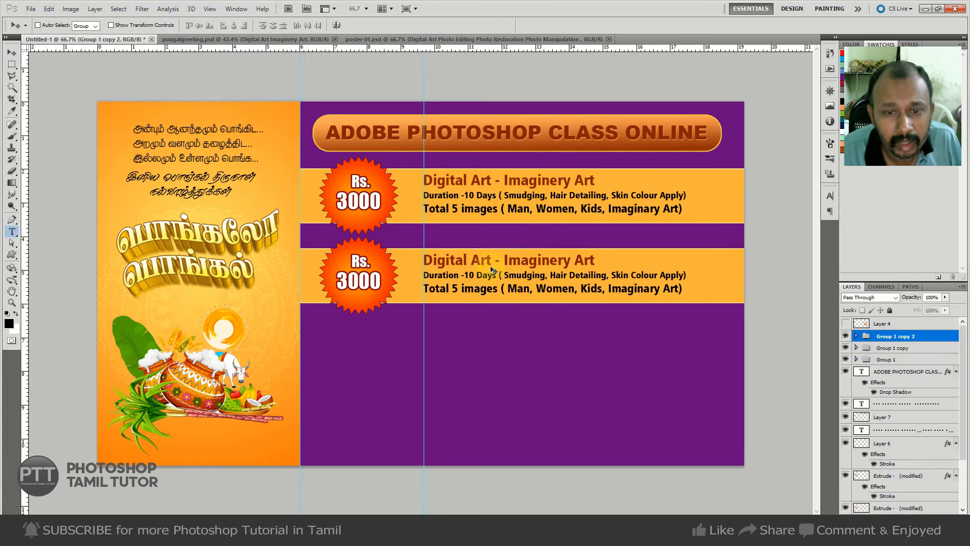
pyautogui.press('t')
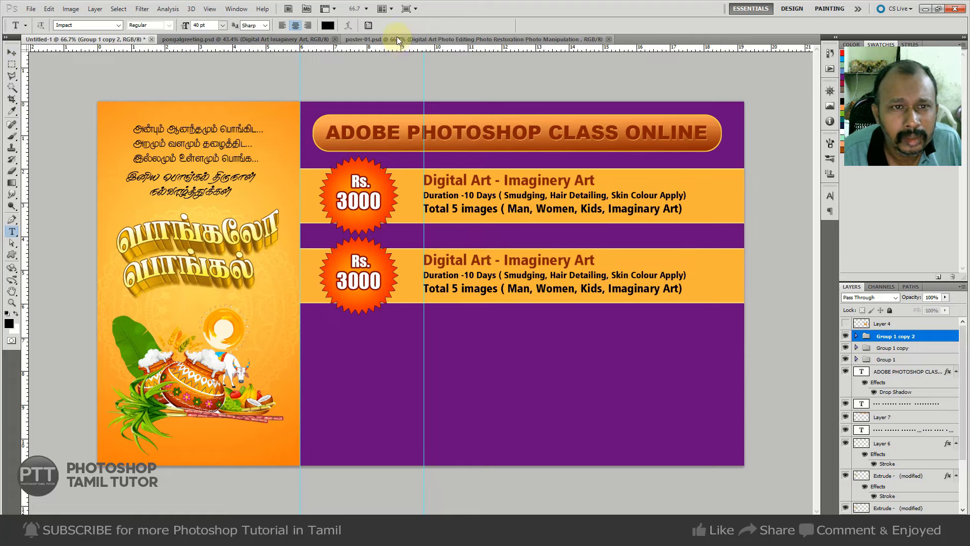
pyautogui.click(417, 39)
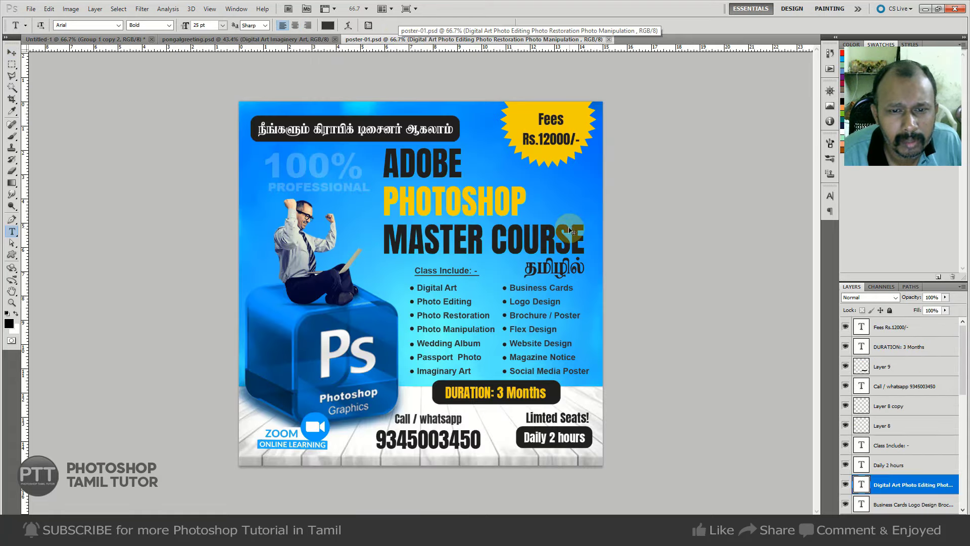
# Replace the second row's heading with 'Adobe Photoshop Master Course', left-aligned and shifted left.
pyautogui.hotkey('ctrl', 'Tab')
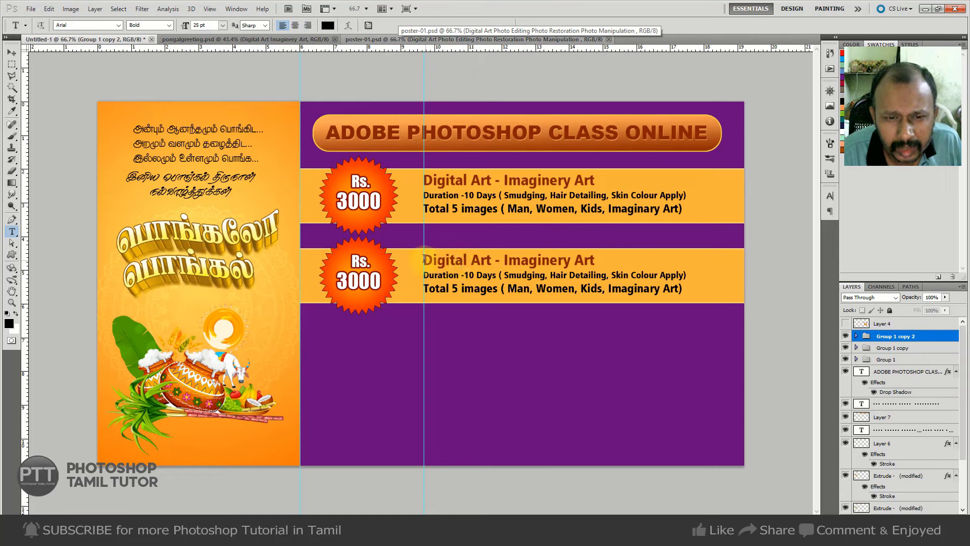
pyautogui.moveTo(424, 259); pyautogui.dragTo(632, 256)
pyautogui.write('A')
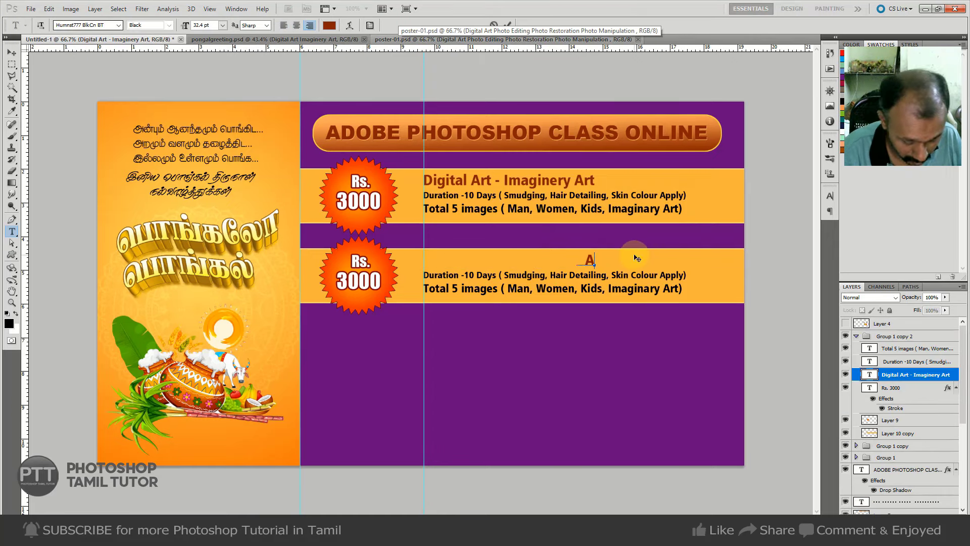
pyautogui.write('dobe')
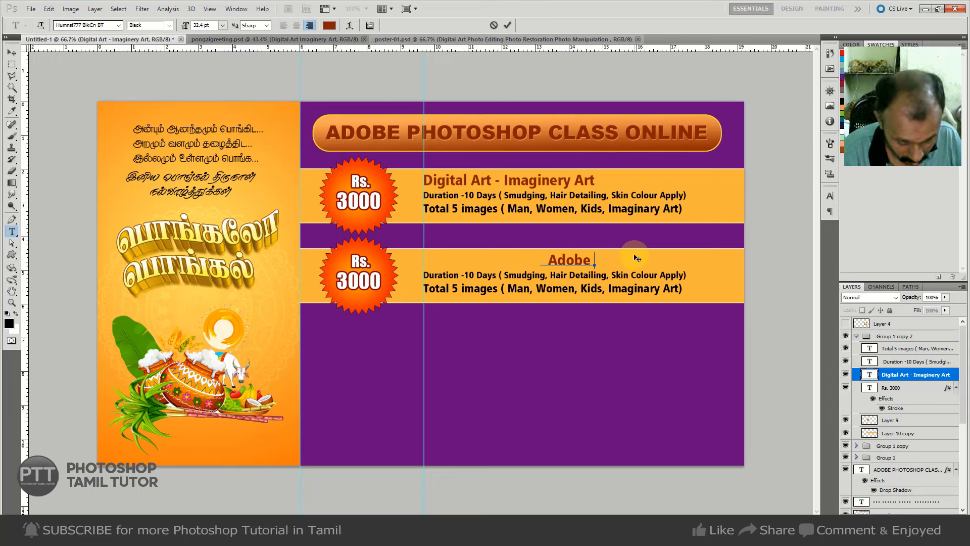
pyautogui.write(' Photoshop Ma')
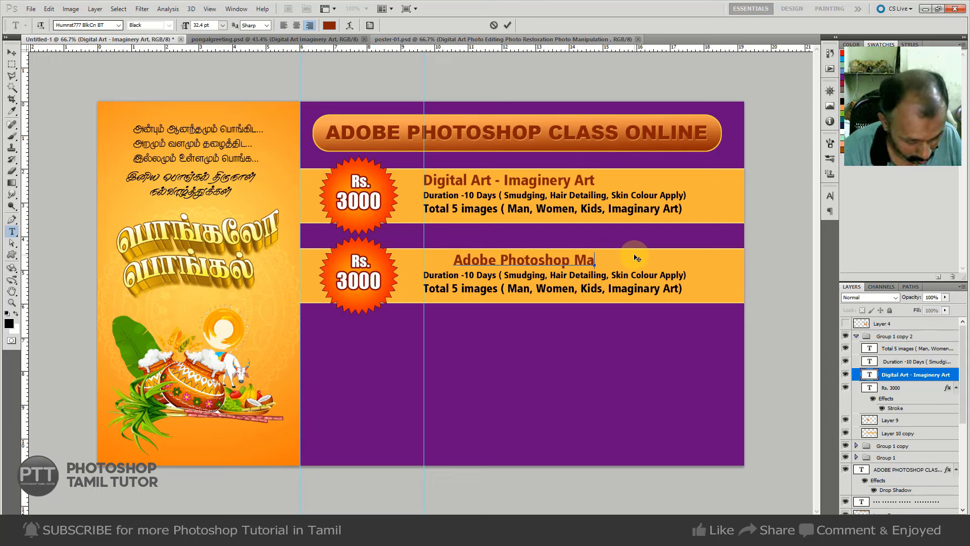
pyautogui.write('ster ')
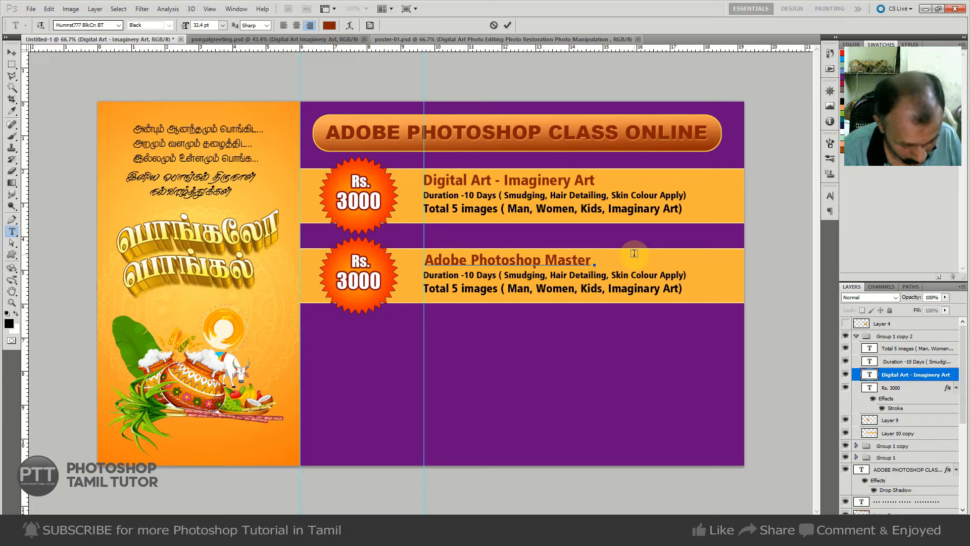
pyautogui.write('Cour')
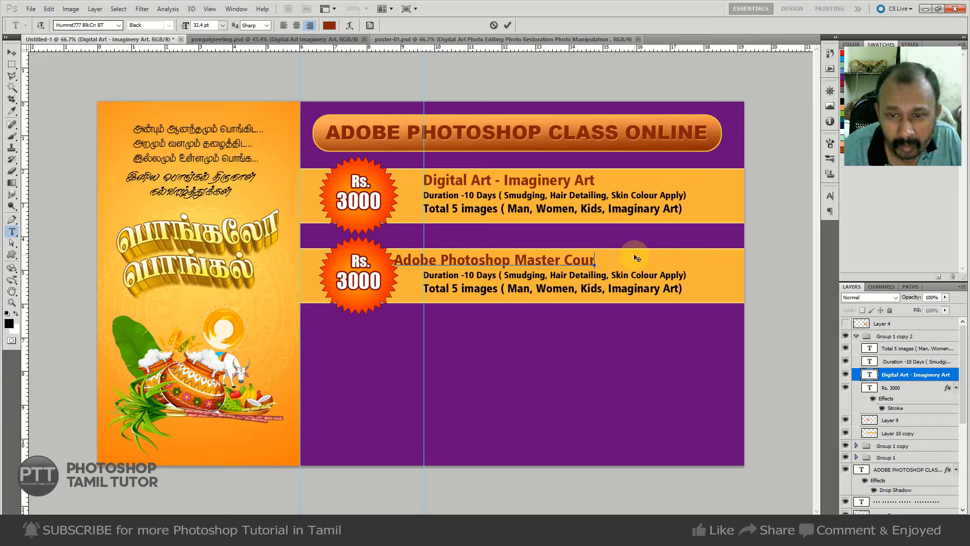
pyautogui.write('se')
pyautogui.hotkey('ctrl', 'a')
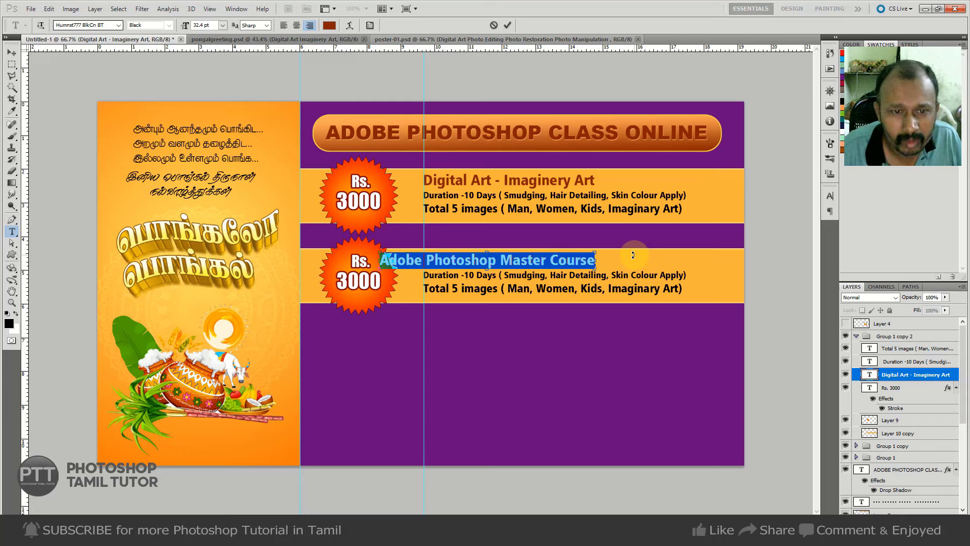
pyautogui.click(283, 26)
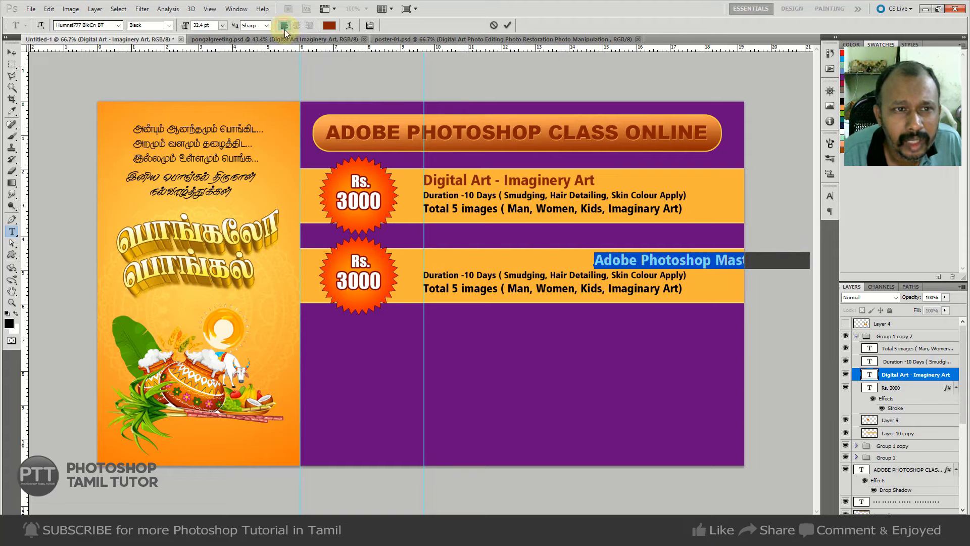
pyautogui.click(11, 52)
pyautogui.moveTo(703, 263); pyautogui.dragTo(505, 264)
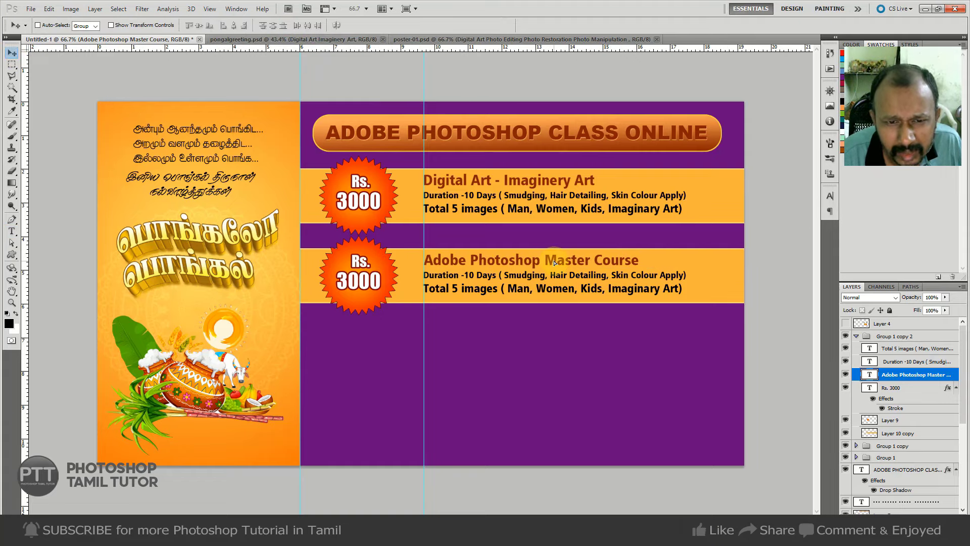
# Left-align the second row's Duration line and move it left to the guide.
pyautogui.press('t')
pyautogui.click(586, 276)
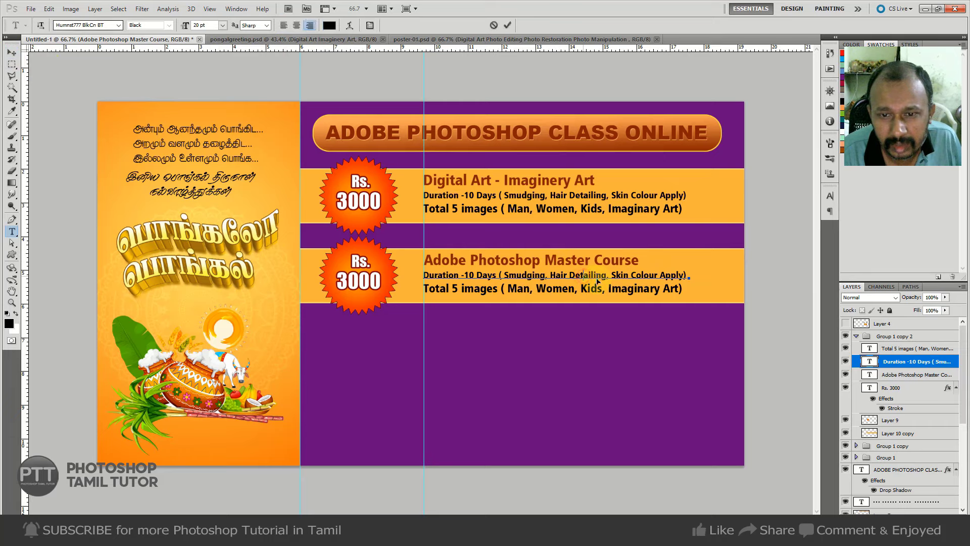
pyautogui.hotkey('ctrl', 'a')
pyautogui.click(285, 25)
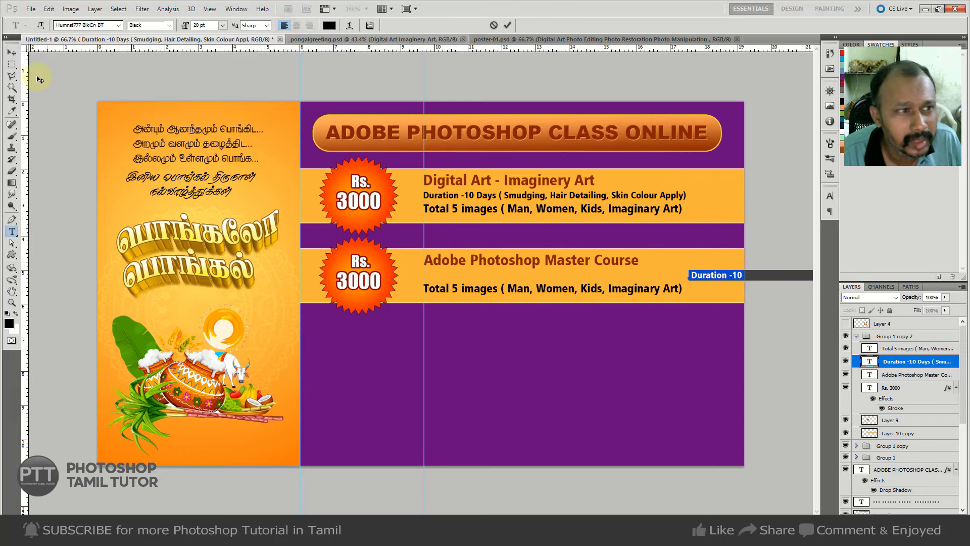
pyautogui.click(11, 53)
pyautogui.moveTo(728, 288); pyautogui.dragTo(465, 289)
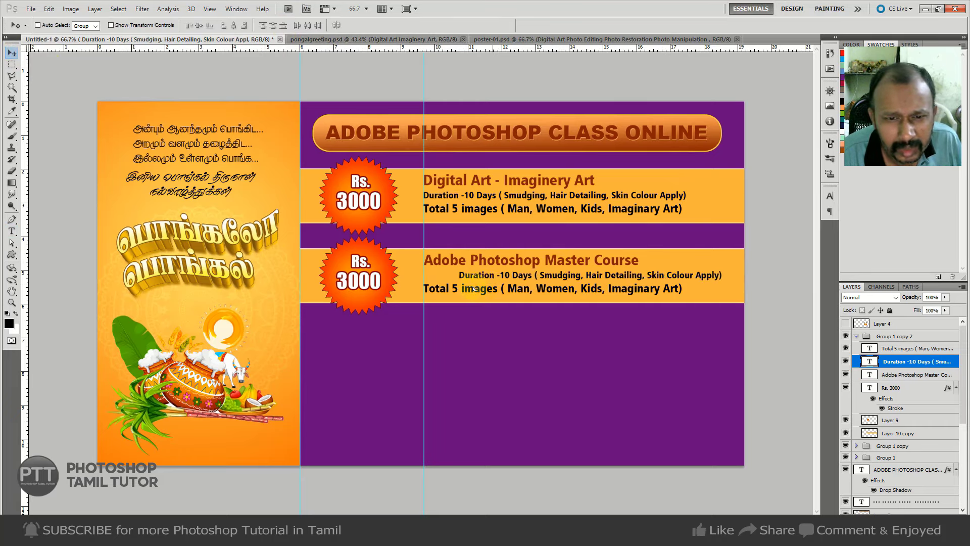
# Left-align the second row's Total 5 images line and move it under Duration.
pyautogui.press('t')
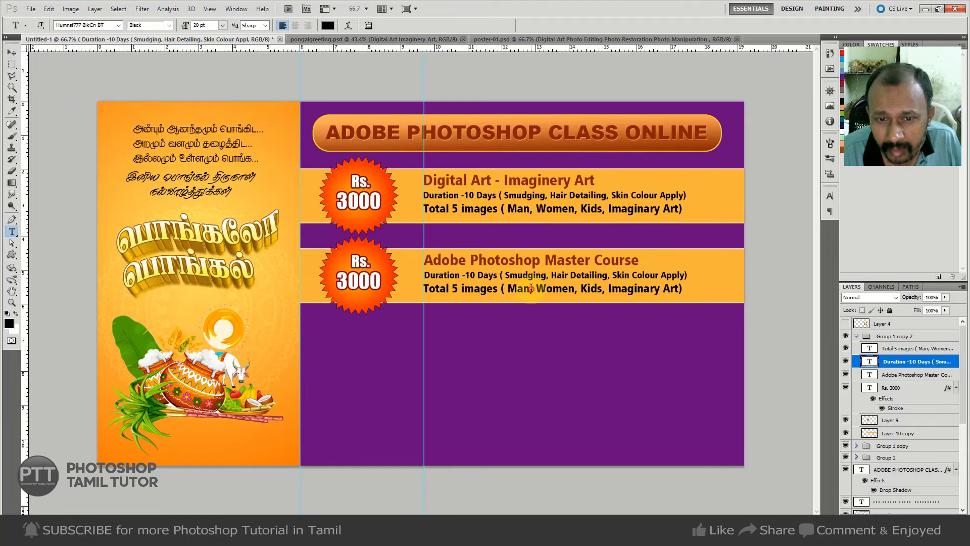
pyautogui.click(529, 289)
pyautogui.hotkey('ctrl', 'a')
pyautogui.click(285, 25)
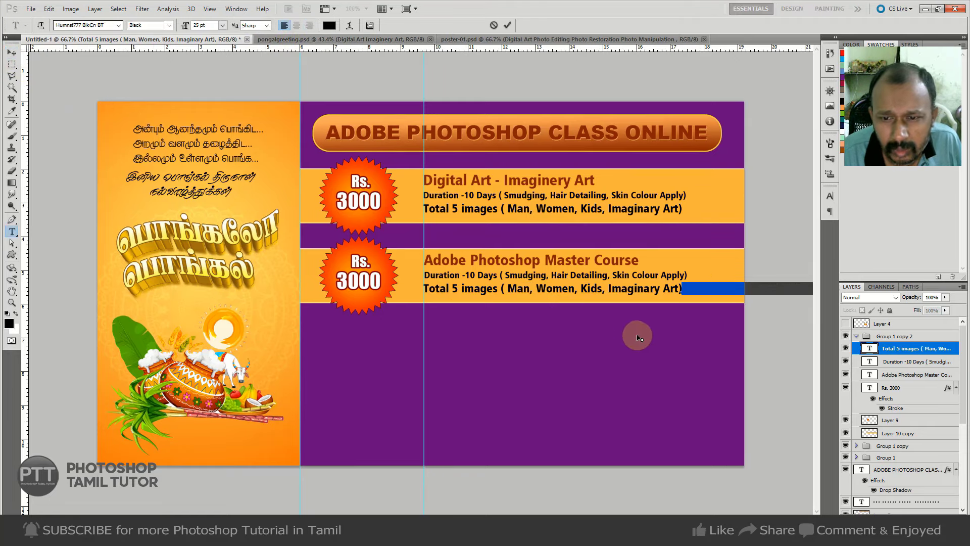
pyautogui.click(11, 53)
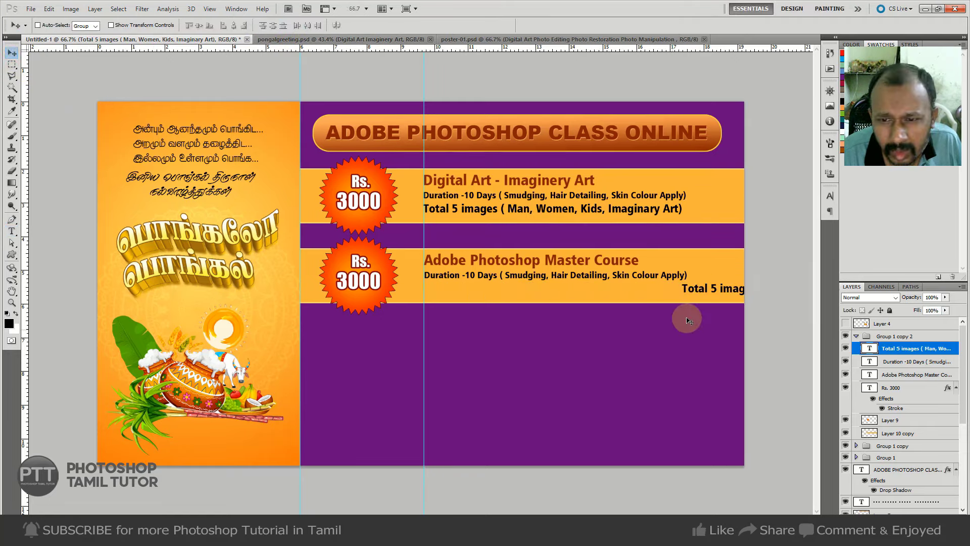
pyautogui.moveTo(687, 319); pyautogui.dragTo(441, 317)
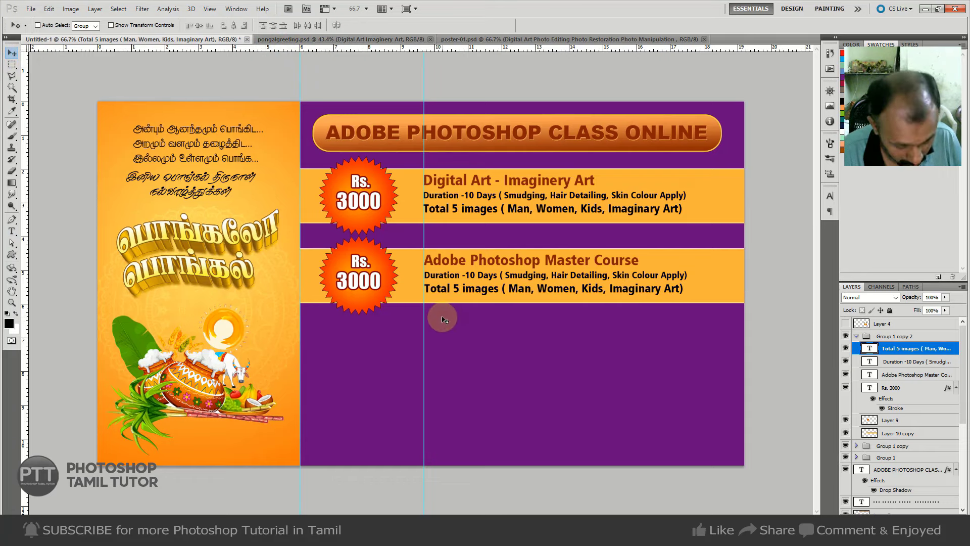
# Move the first row's Duration line flush left under the Digital Art - Imaginery Art title.
pyautogui.press('t')
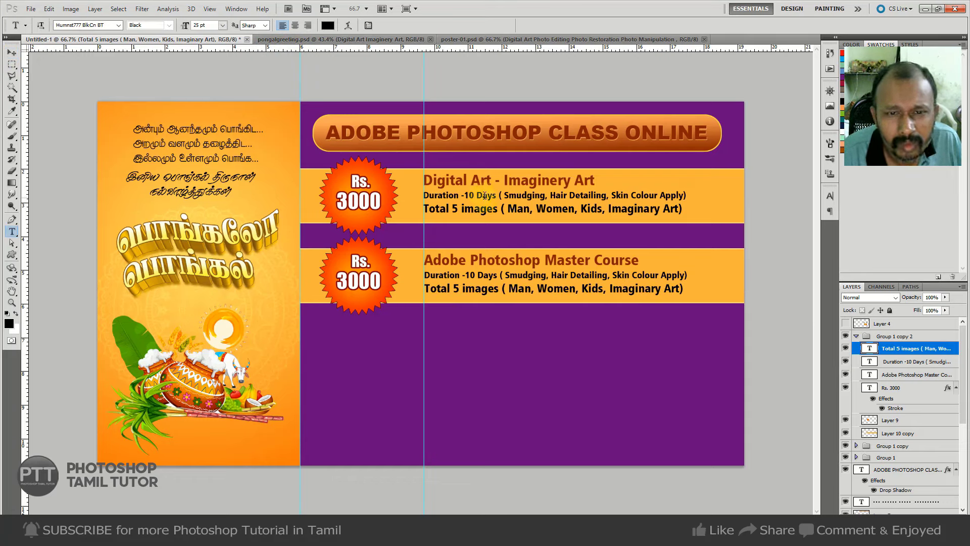
pyautogui.click(485, 196)
pyautogui.hotkey('ctrl', 'a')
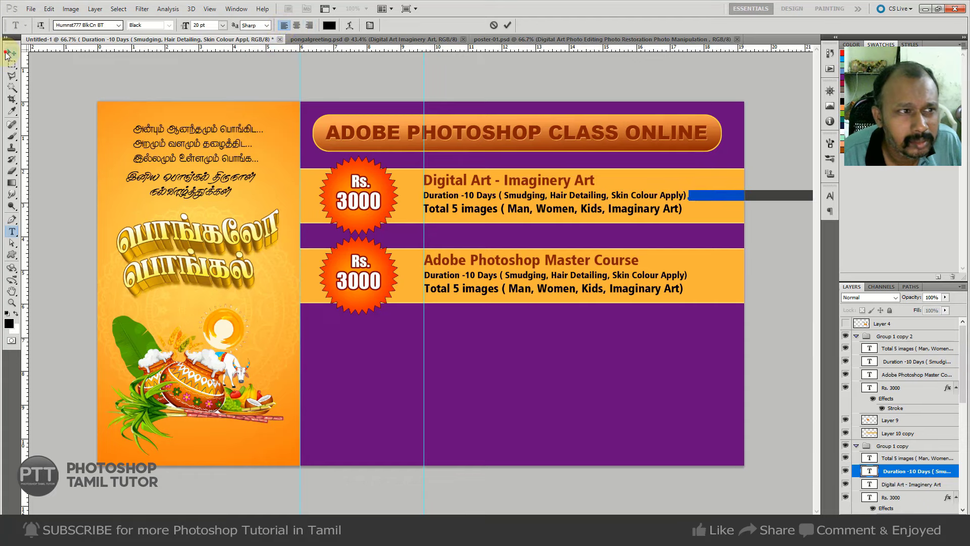
pyautogui.click(6, 53)
pyautogui.moveTo(728, 236); pyautogui.dragTo(468, 263)
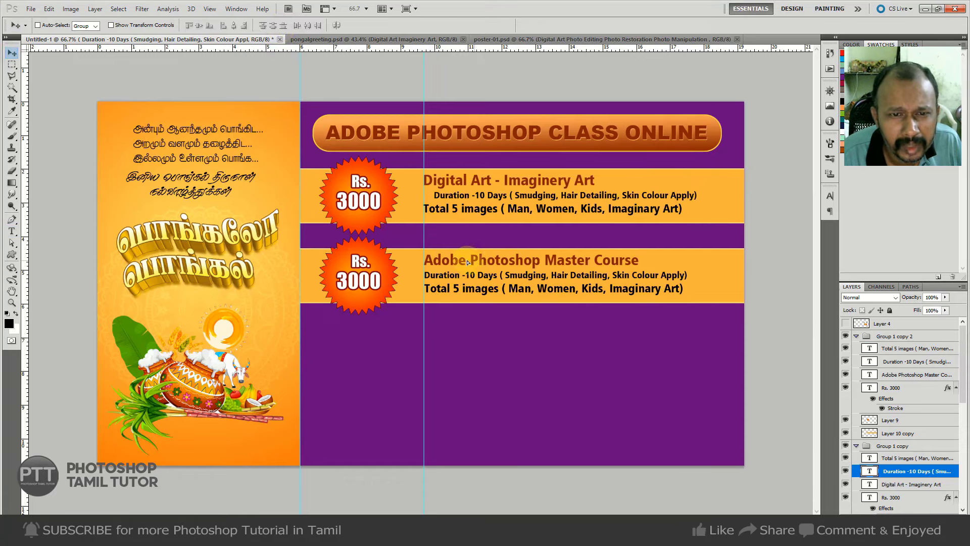
pyautogui.press('Left')
pyautogui.press('Left')
pyautogui.press('Left')
pyautogui.press('Left')
pyautogui.press('Left')
pyautogui.press('Left')
pyautogui.press('Left')
pyautogui.press('Left')
pyautogui.press('Left')
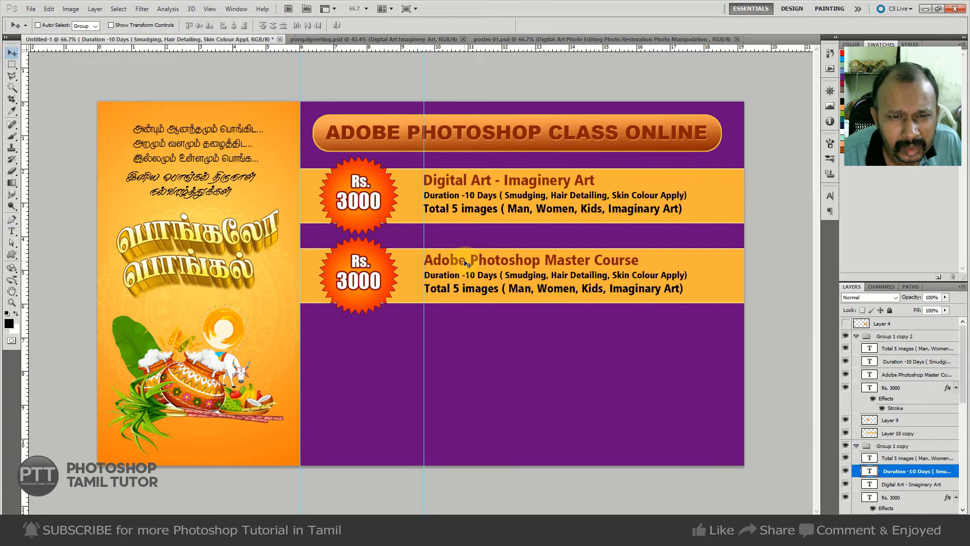
# Left-align the 'Digital Art - Imaginery Art' title and move it left in line with Duration.
pyautogui.press('t')
pyautogui.tripleClick(513, 180)
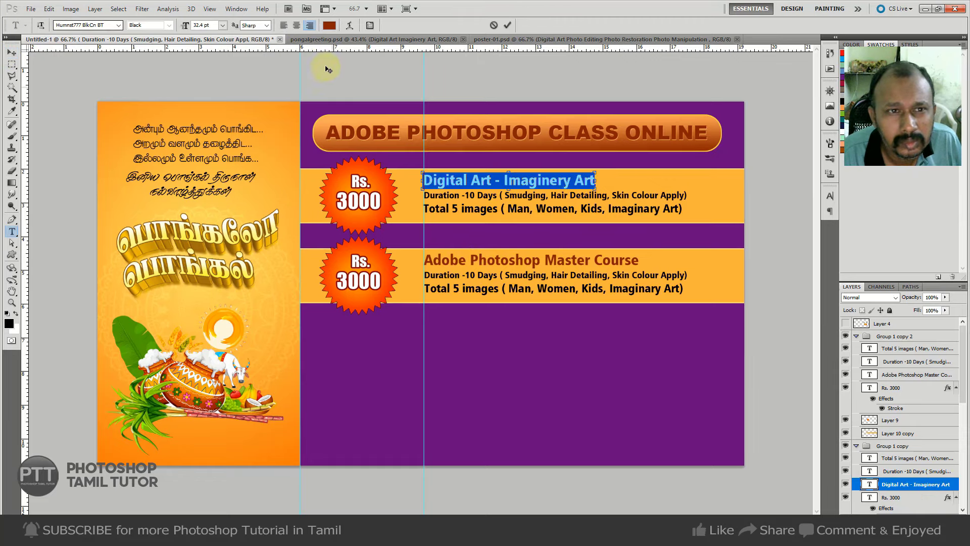
pyautogui.click(283, 26)
pyautogui.click(11, 52)
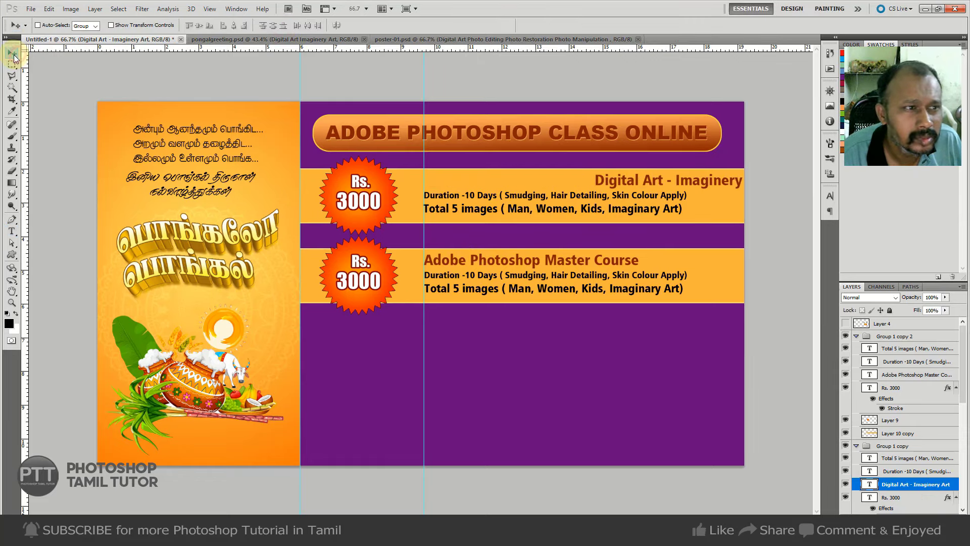
pyautogui.moveTo(656, 232); pyautogui.dragTo(493, 250)
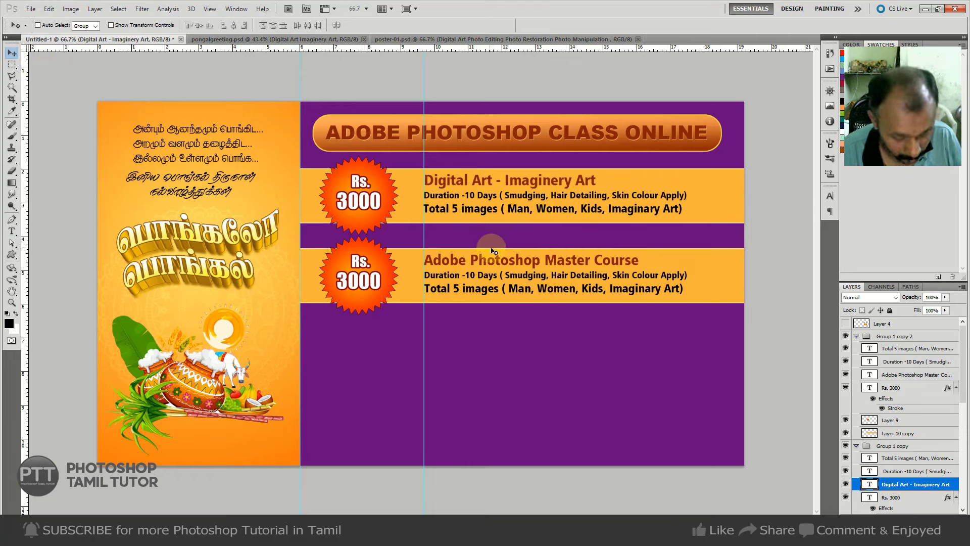
# Left-align the 'Total 5 images' line under Duration, then select '10 Days' in the Master Course duration.
pyautogui.press('t')
pyautogui.tripleClick(571, 209)
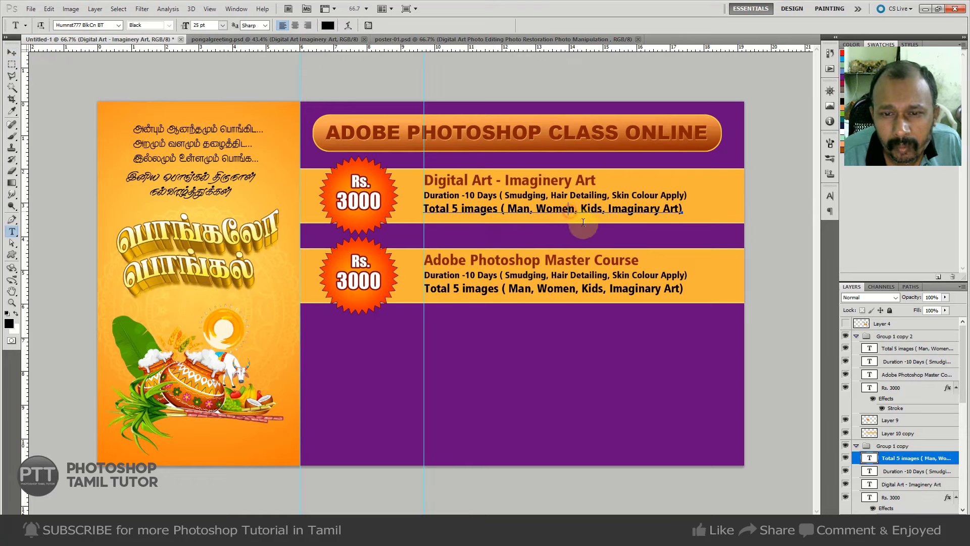
pyautogui.click(283, 28)
pyautogui.click(11, 52)
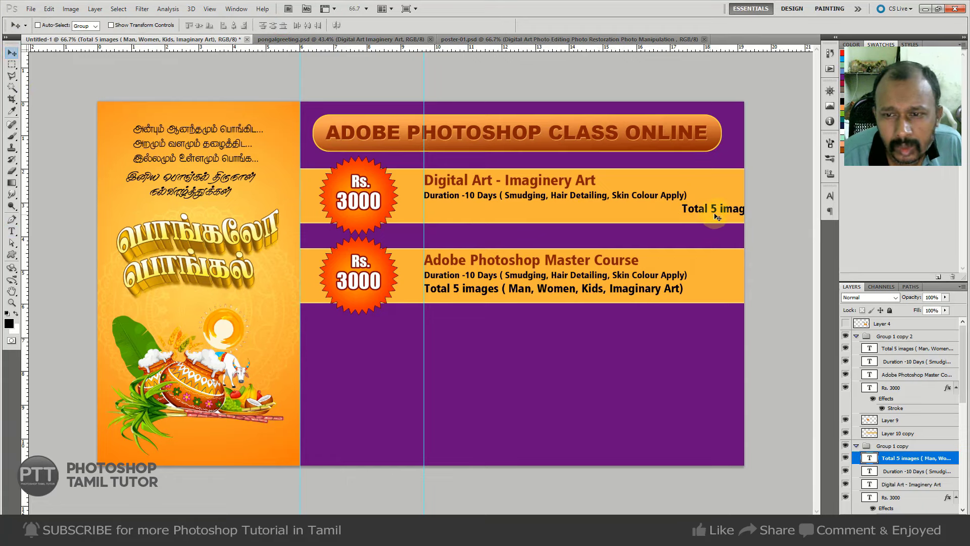
pyautogui.moveTo(717, 217); pyautogui.dragTo(459, 216)
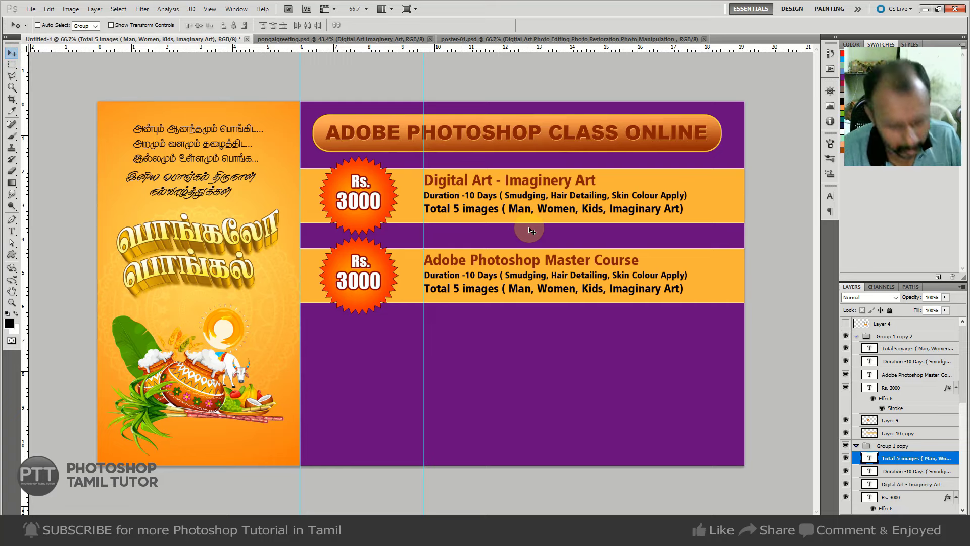
pyautogui.press('t')
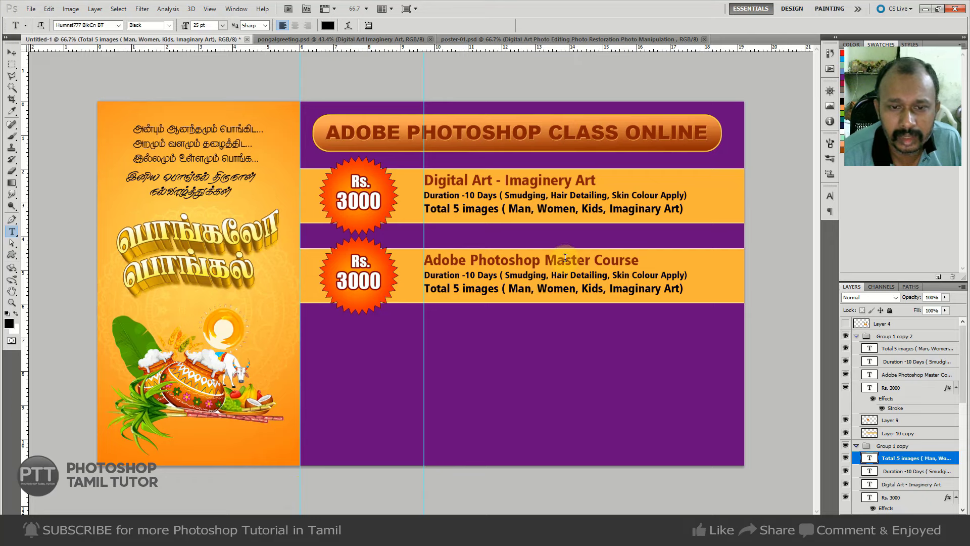
pyautogui.moveTo(467, 272); pyautogui.dragTo(503, 275)
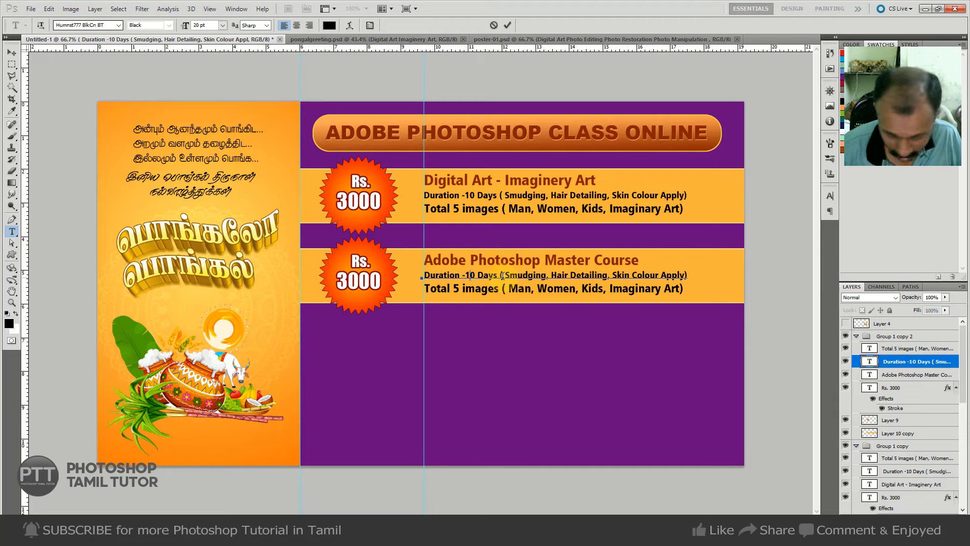
# Change the Master Course duration from '10 Days' to '3 Month'.
pyautogui.write('3 Month')
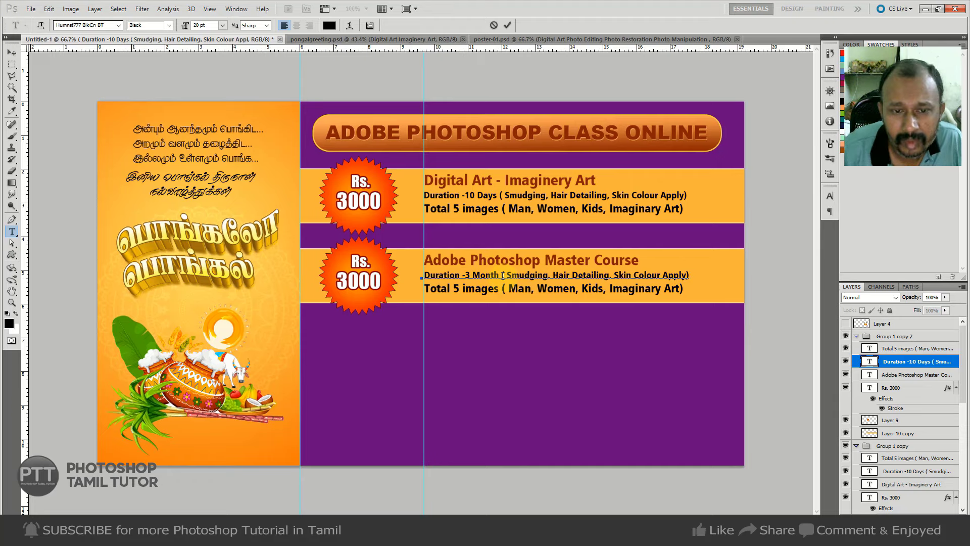
pyautogui.hotkey('ctrl', 'Return')
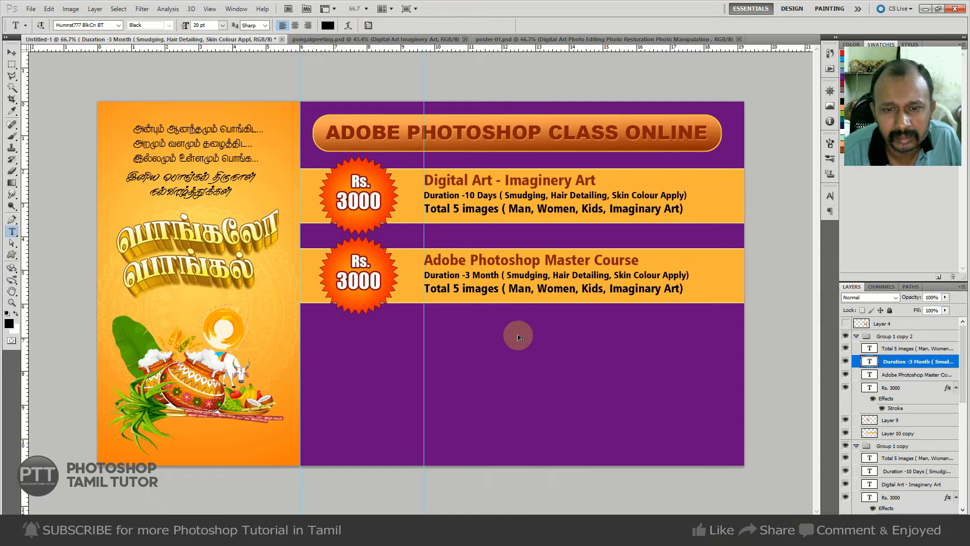
pyautogui.hotkey('ctrl', 'Tab')
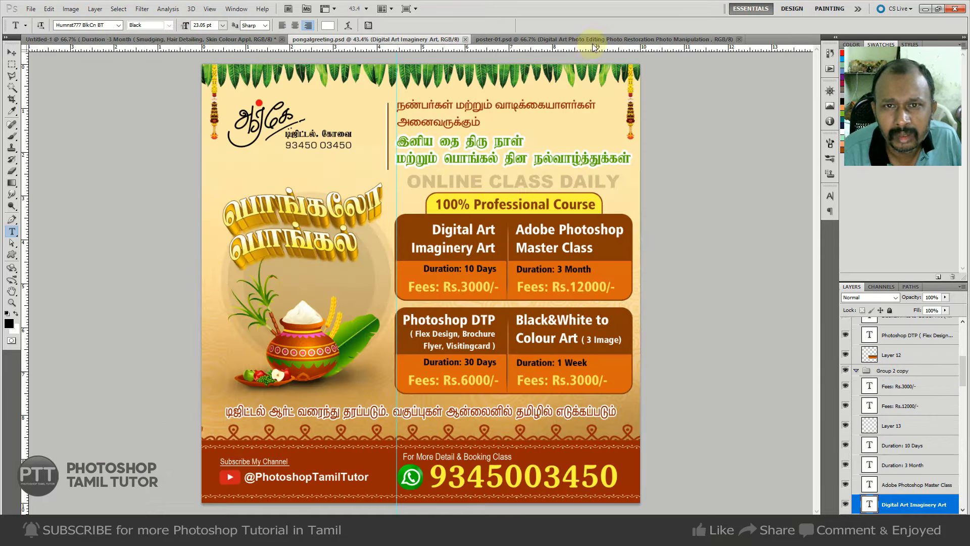
# Copy the class list text from poster-01.psd and return to the banner document.
pyautogui.click(593, 40)
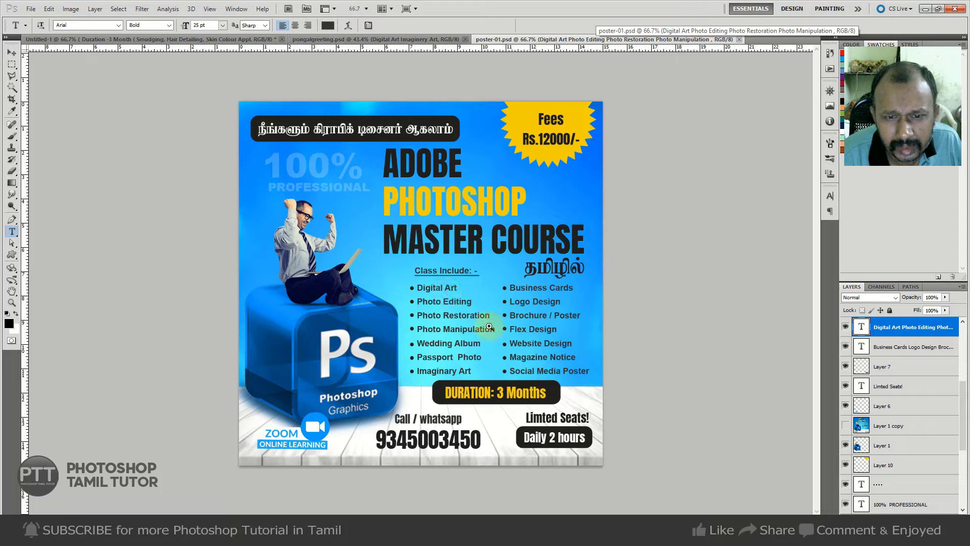
pyautogui.hotkey('ctrl', '+')
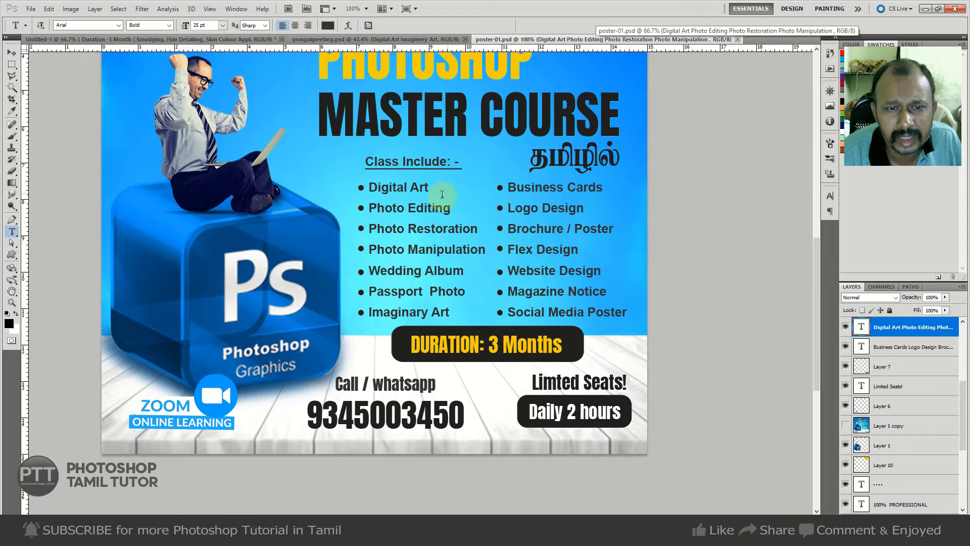
pyautogui.click(445, 229)
pyautogui.hotkey('ctrl', 'a')
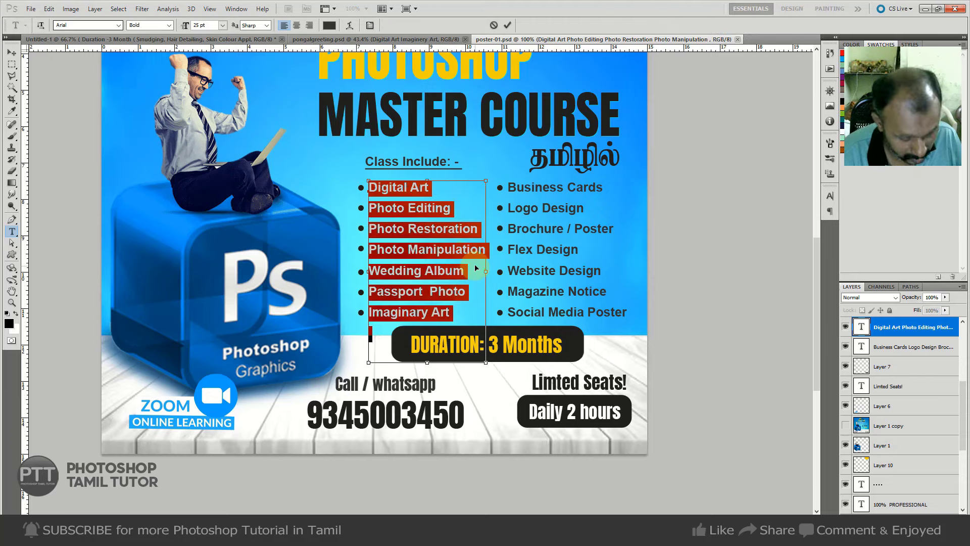
pyautogui.hotkey('ctrl', 'Return')
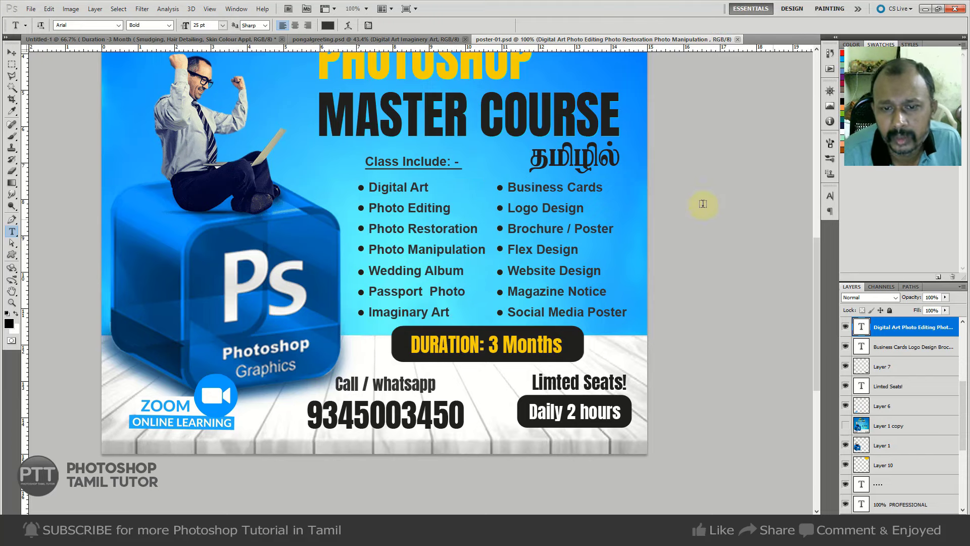
pyautogui.scroll(3, 601, 156)
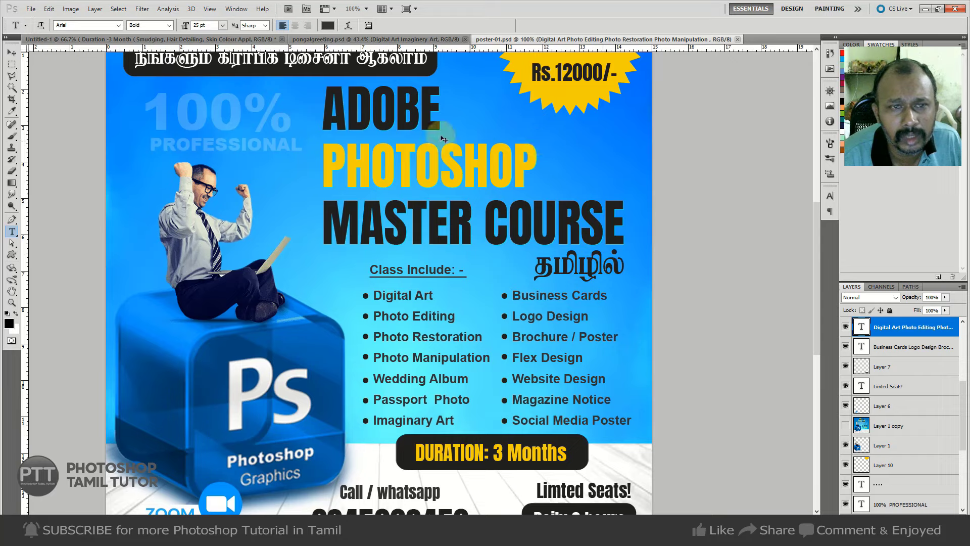
pyautogui.hotkey('ctrl', 'Tab')
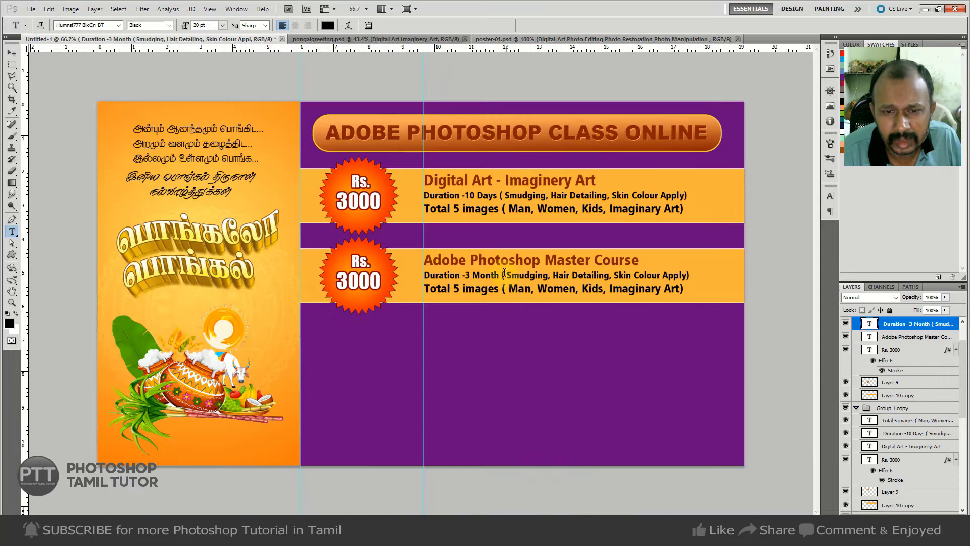
pyautogui.click(466, 288)
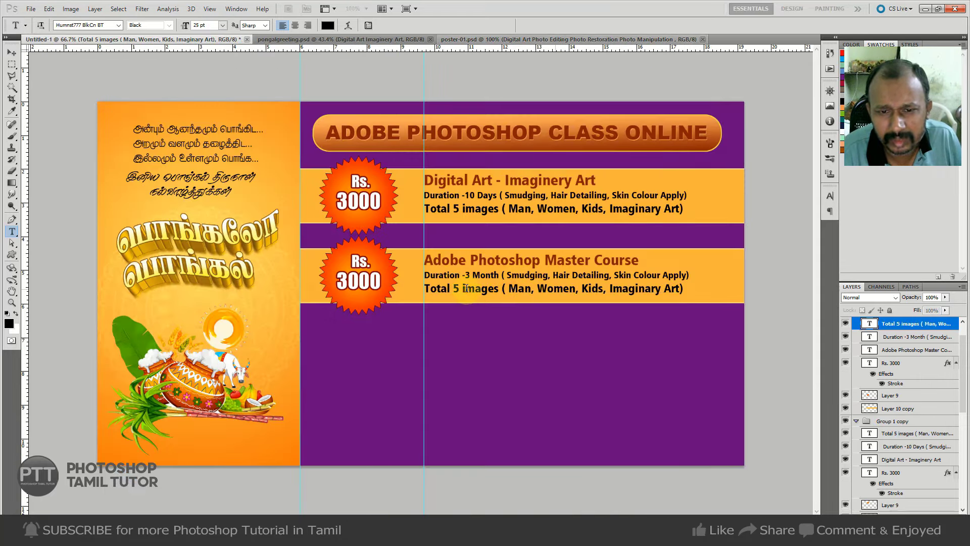
# Replace the Master Course 'Total 5 images' line with the copied class list, rejoining its lines.
pyautogui.click(503, 292)
pyautogui.hotkey('ctrl', 'a')
pyautogui.hotkey('ctrl', 'v')
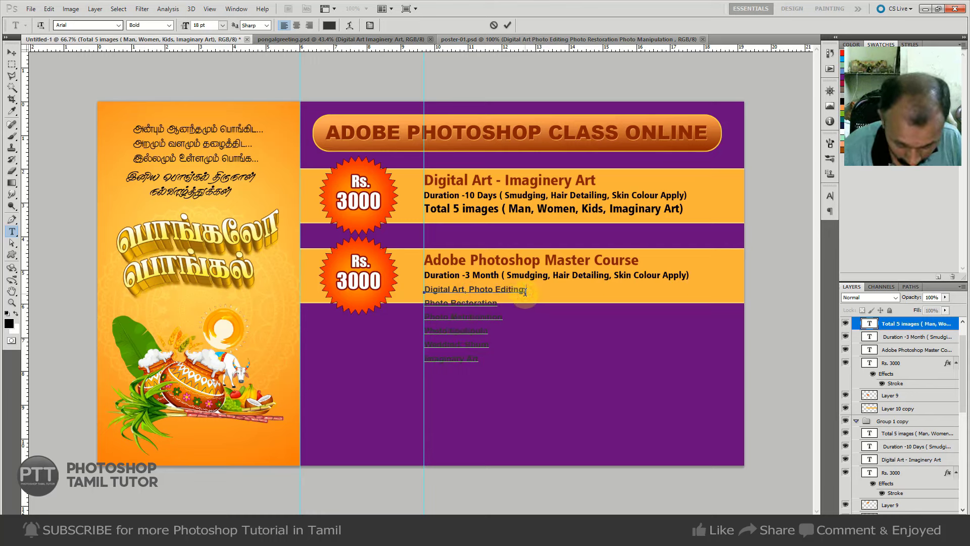
pyautogui.press('Delete')
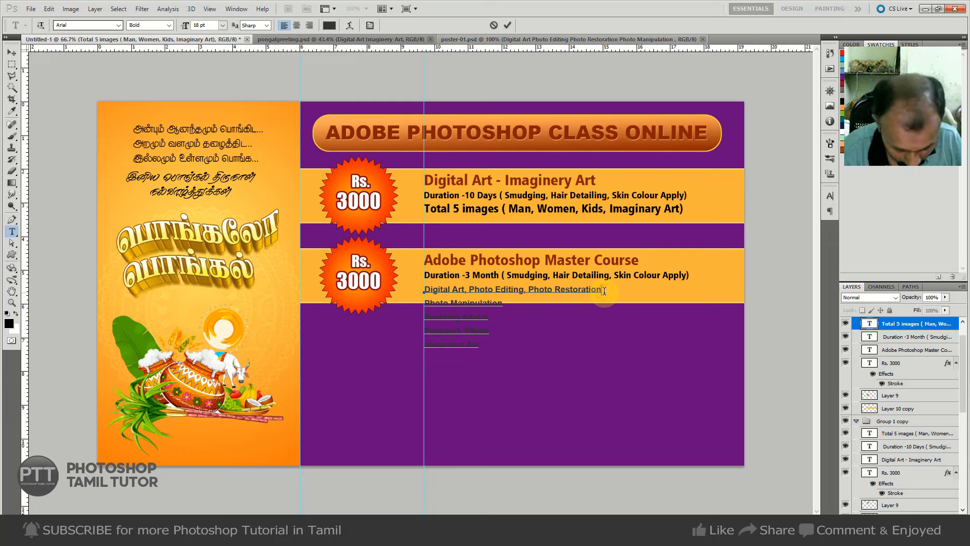
pyautogui.press('Delete')
pyautogui.click(679, 293)
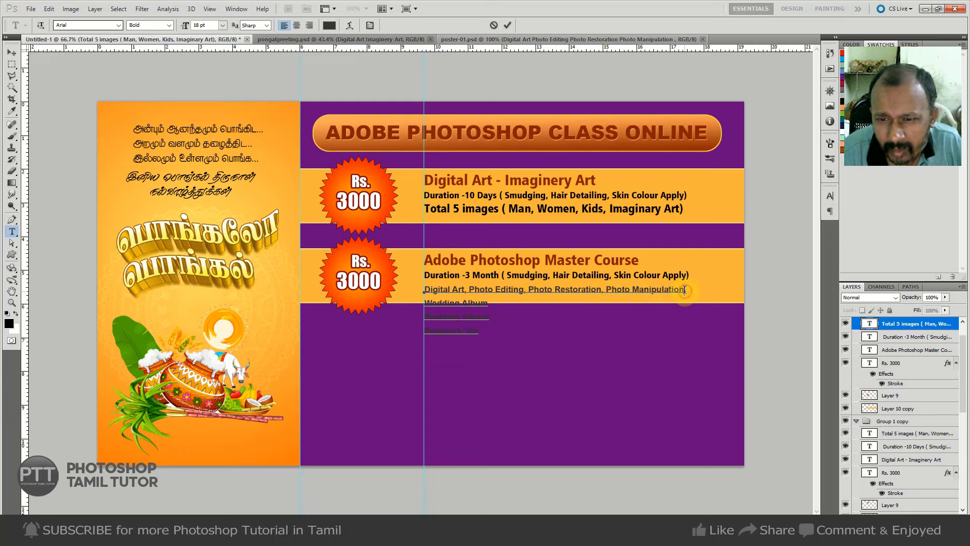
pyautogui.press('Delete')
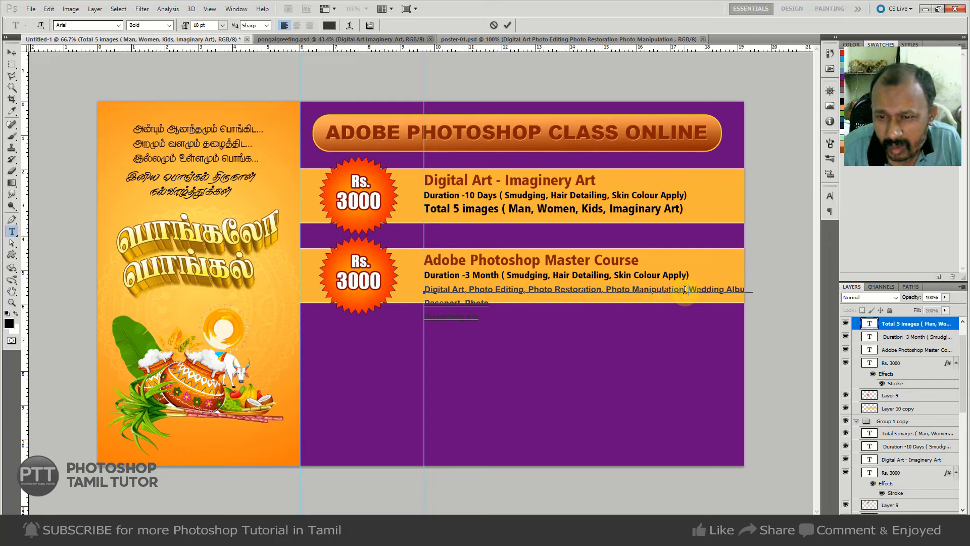
pyautogui.press('Return')
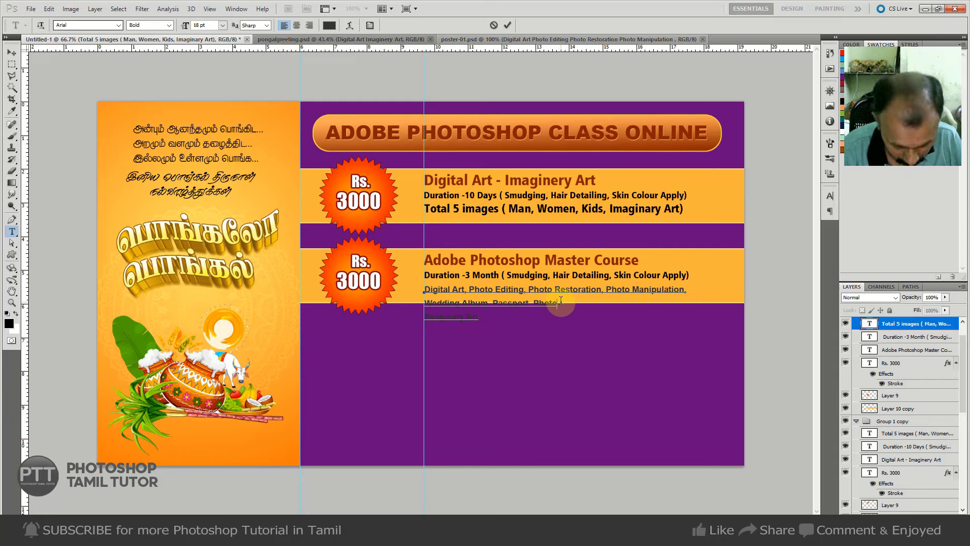
pyautogui.press('Delete')
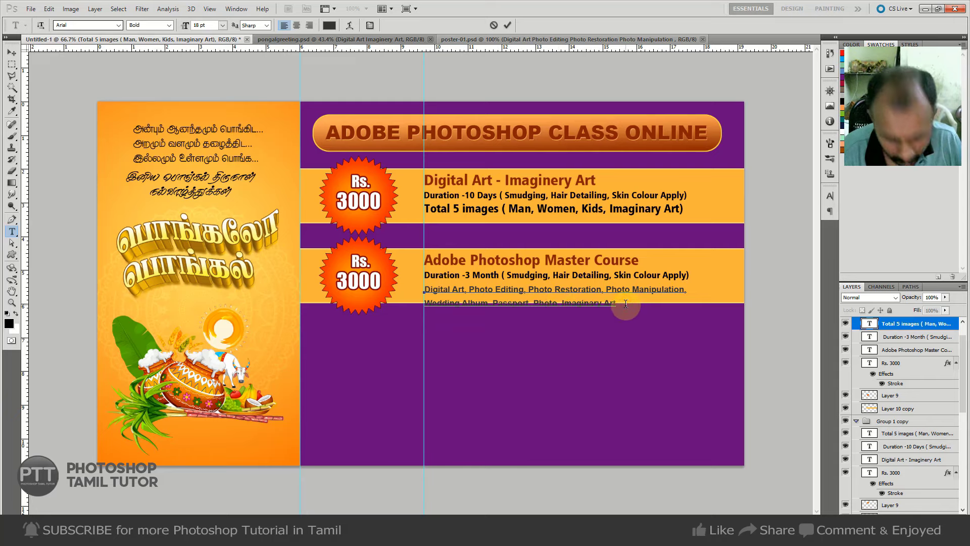
pyautogui.click(625, 304)
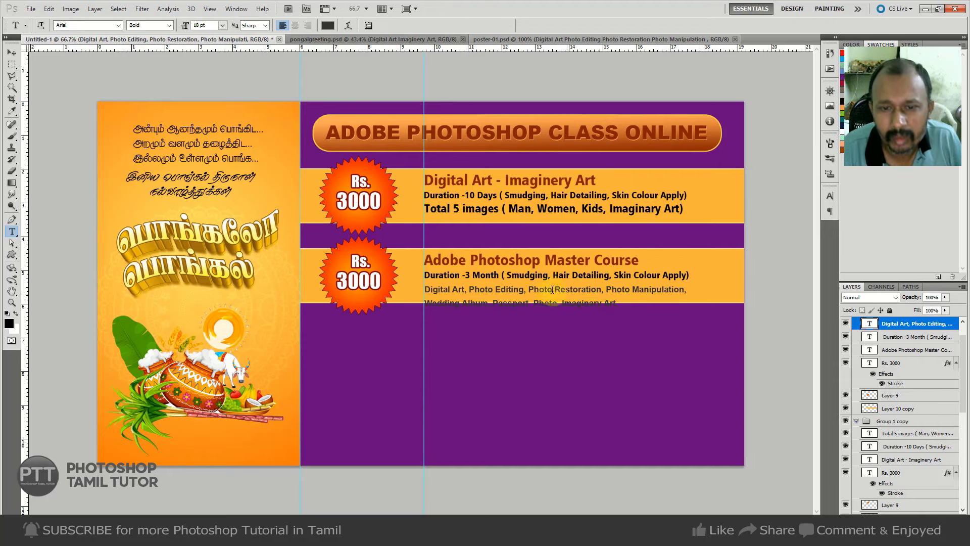
# Delete the bracketed details so the line reads 'Duration -3 Month', then bring up pongalgreeting.
pyautogui.moveTo(502, 276); pyautogui.dragTo(702, 264)
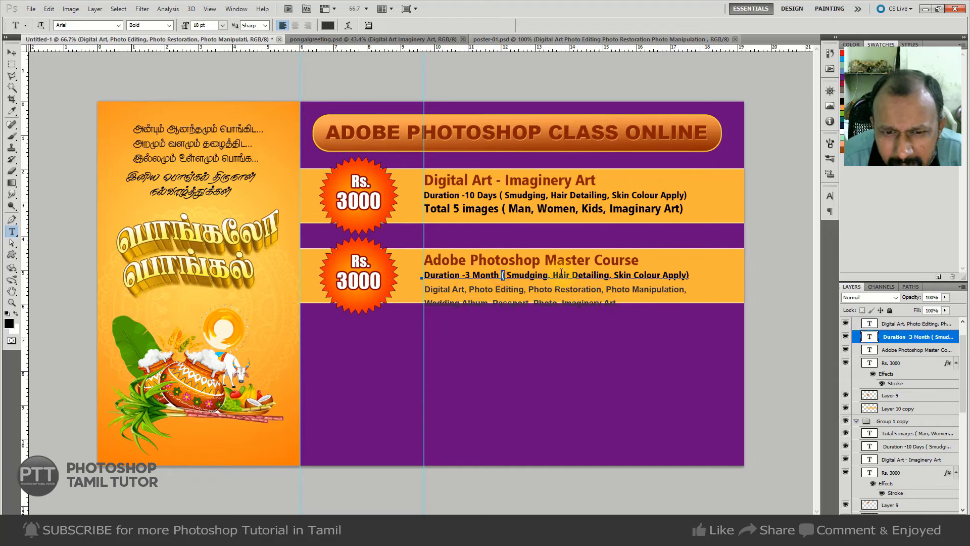
pyautogui.press('BackSpace')
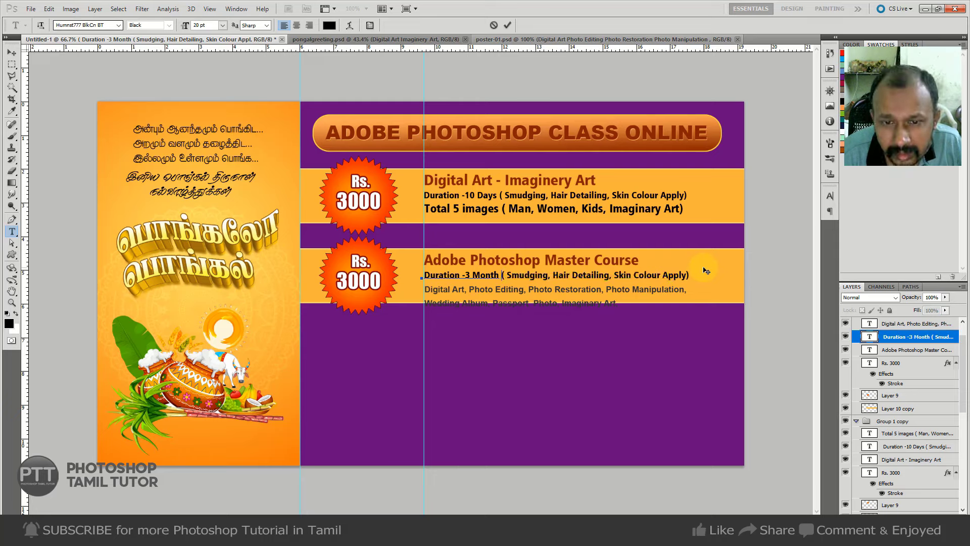
pyautogui.hotkey('ctrl', 'Return')
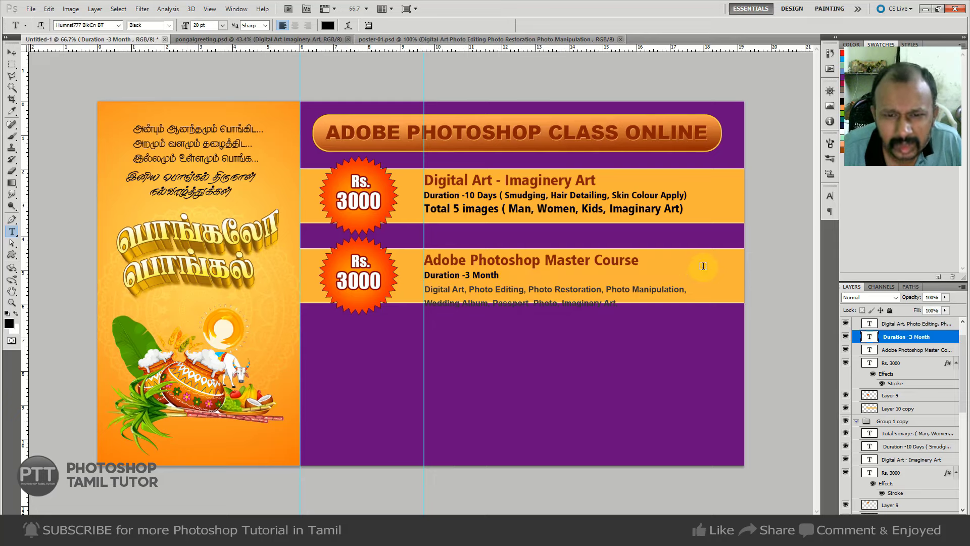
pyautogui.press('v')
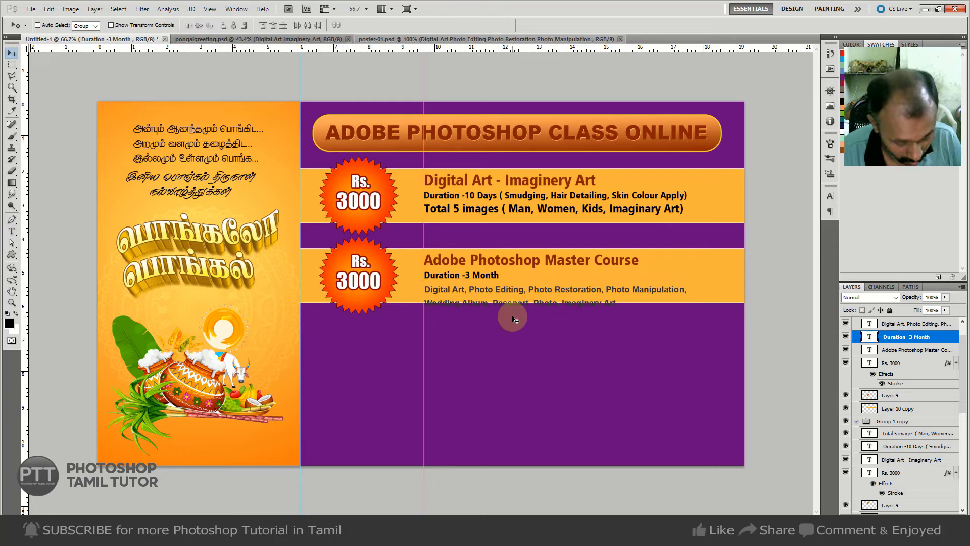
pyautogui.press('t')
pyautogui.hotkey('ctrl', 'Tab')
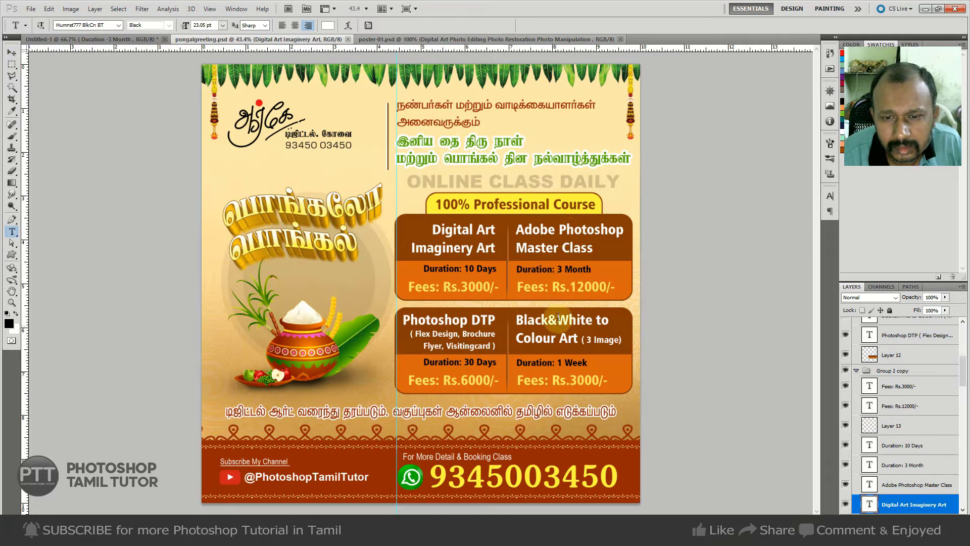
# Copy the Business Cards class list text from the poster-01 design.
pyautogui.click(591, 40)
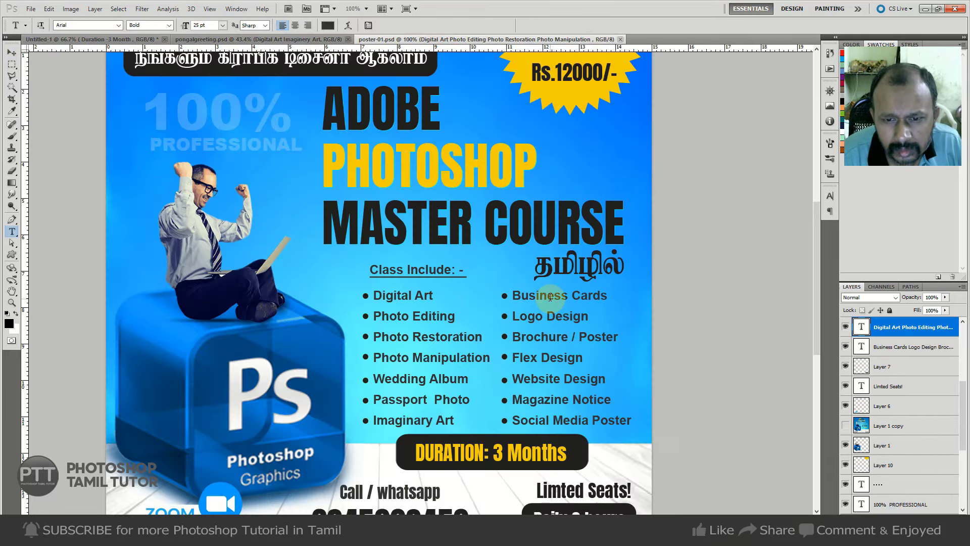
pyautogui.click(565, 301)
pyautogui.hotkey('ctrl', 'a')
pyautogui.press('Escape')
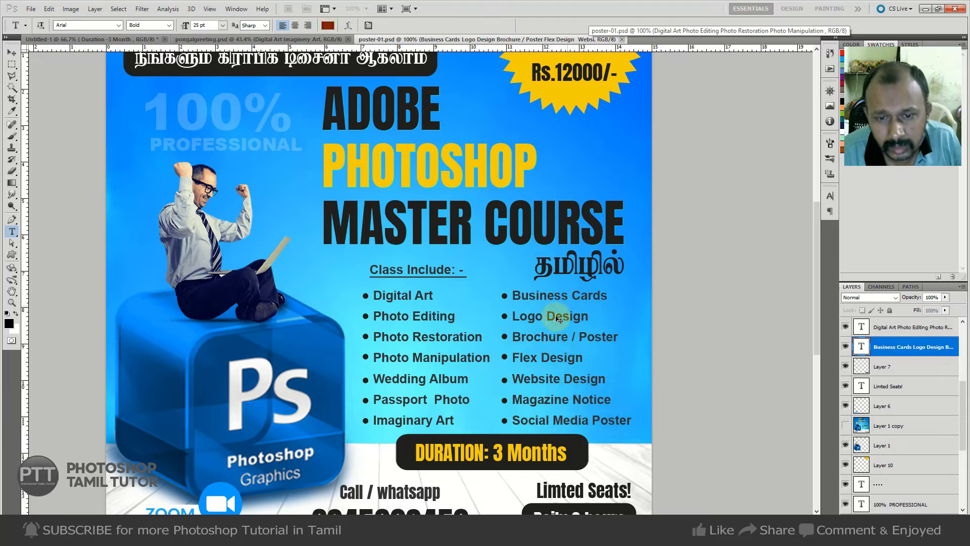
pyautogui.hotkey('ctrl', 'Tab')
# Paste the Business Cards through Social Media Poster classes into the Master Course list and fix line breaks.
pyautogui.hotkey('ctrl', 'v')
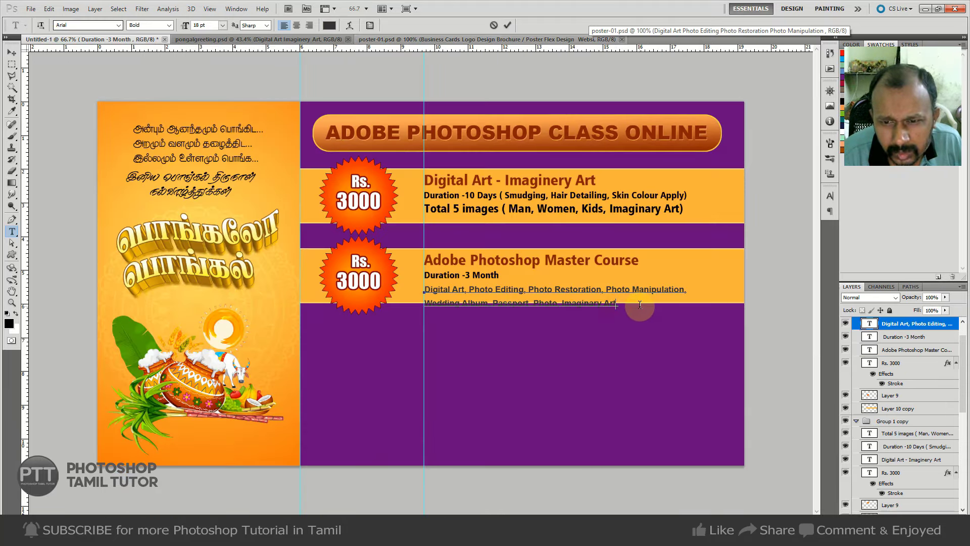
pyautogui.hotkey('ctrl', 'v')
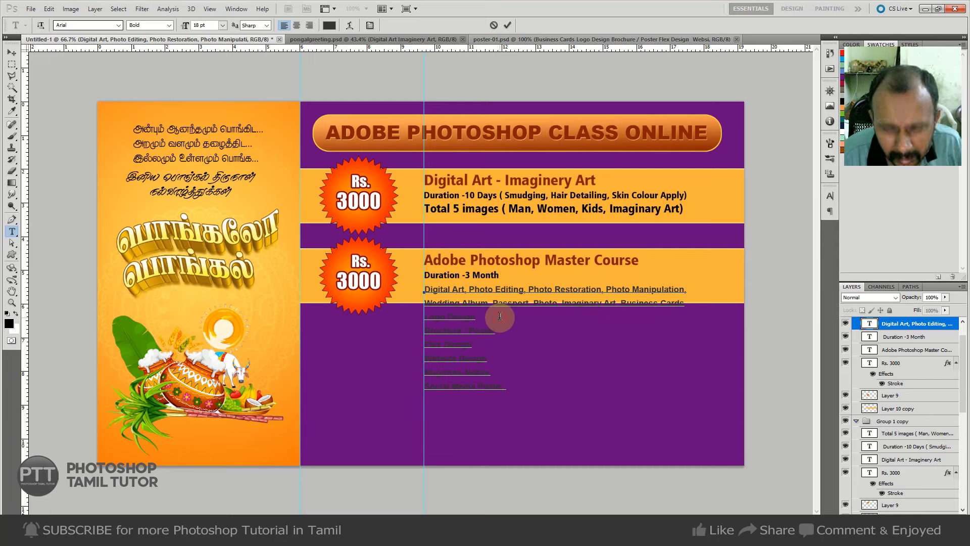
pyautogui.press('Delete')
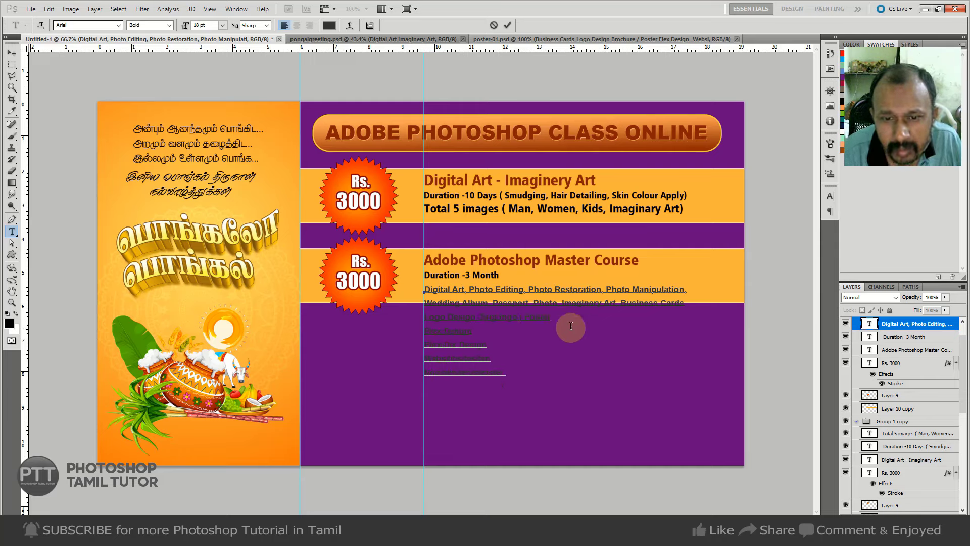
pyautogui.click(564, 318)
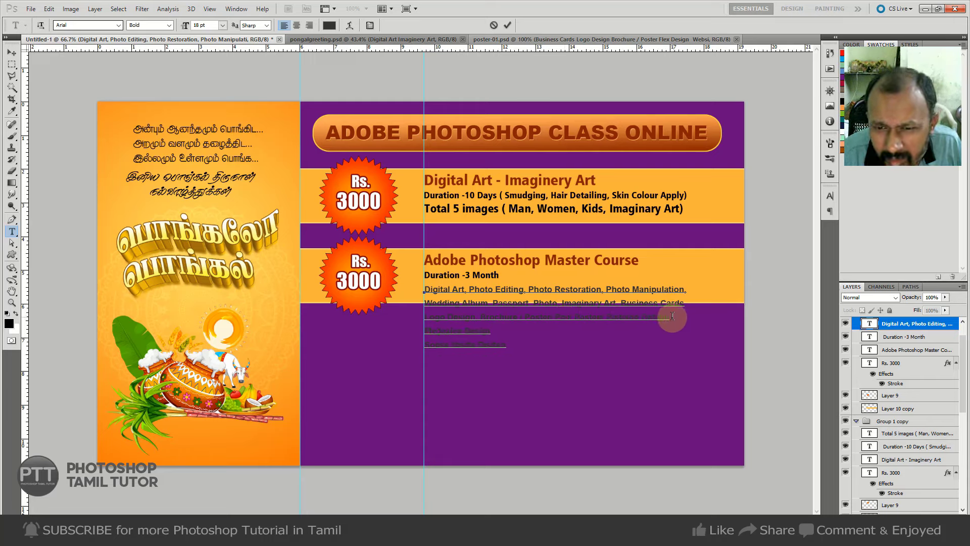
pyautogui.click(670, 317)
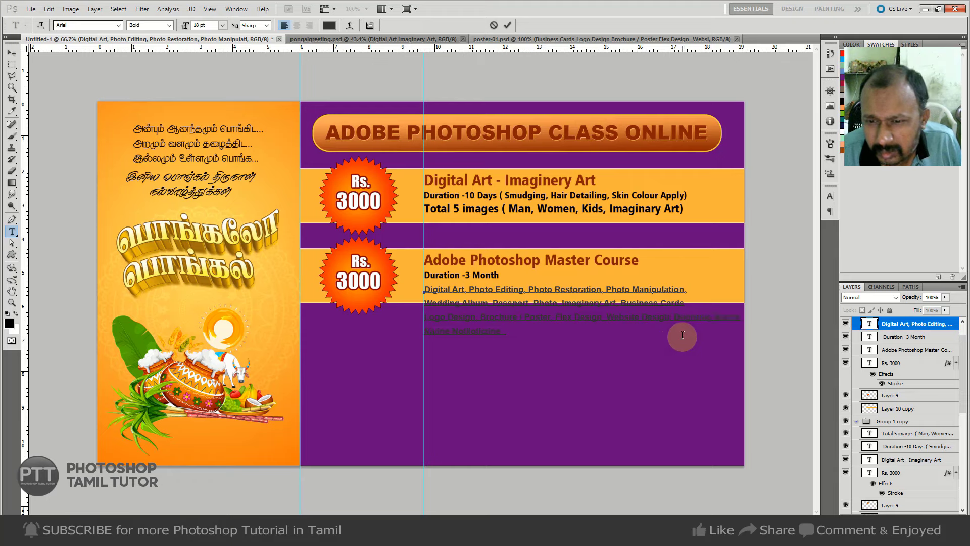
pyautogui.hotkey('ctrl', 'Return')
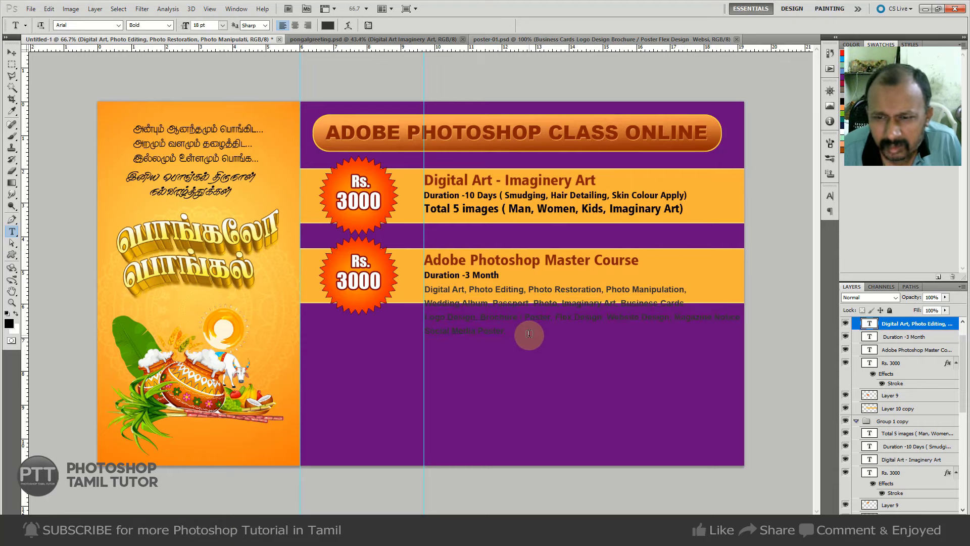
pyautogui.click(686, 324)
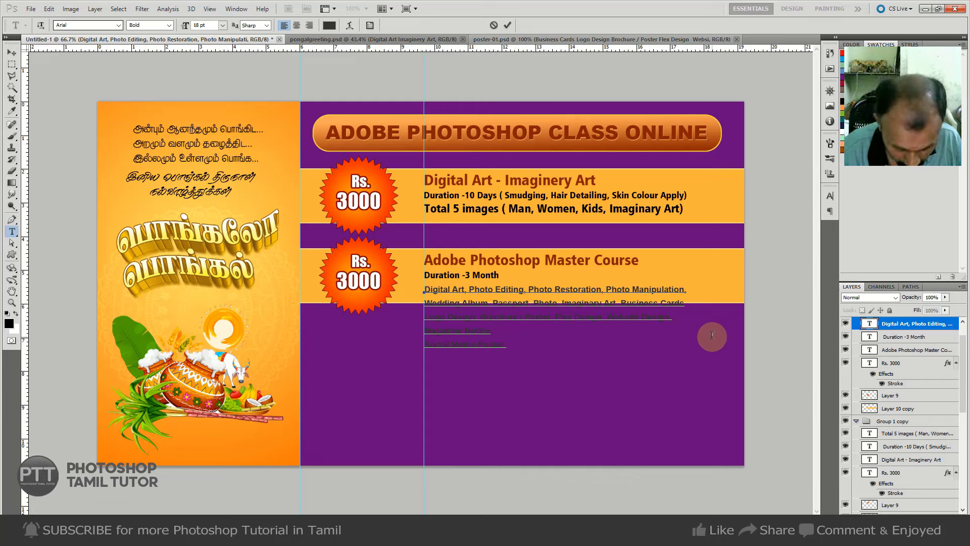
pyautogui.press('Delete')
pyautogui.hotkey('ctrl', 'Return')
pyautogui.press('v')
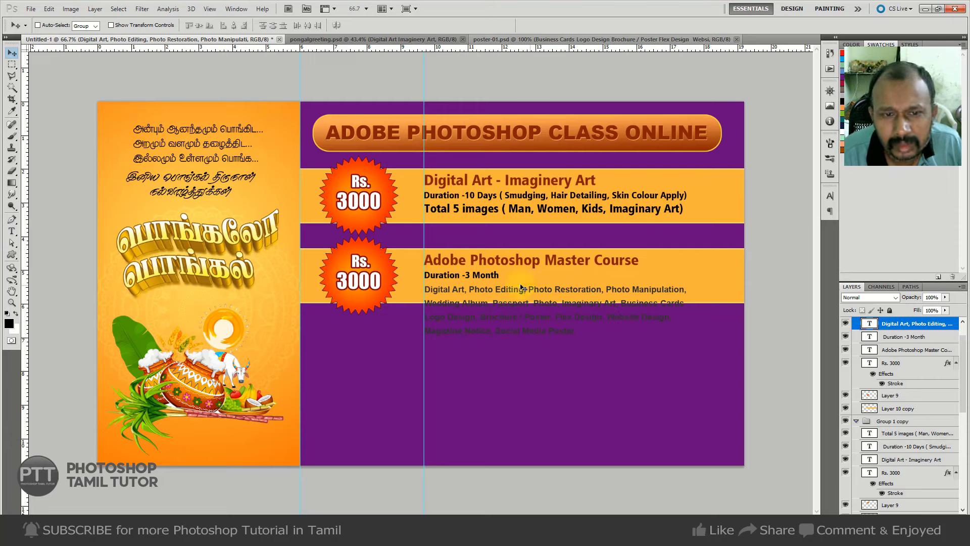
# Select the second orange band layer and drag it down below the class list.
pyautogui.rightClick(717, 284)
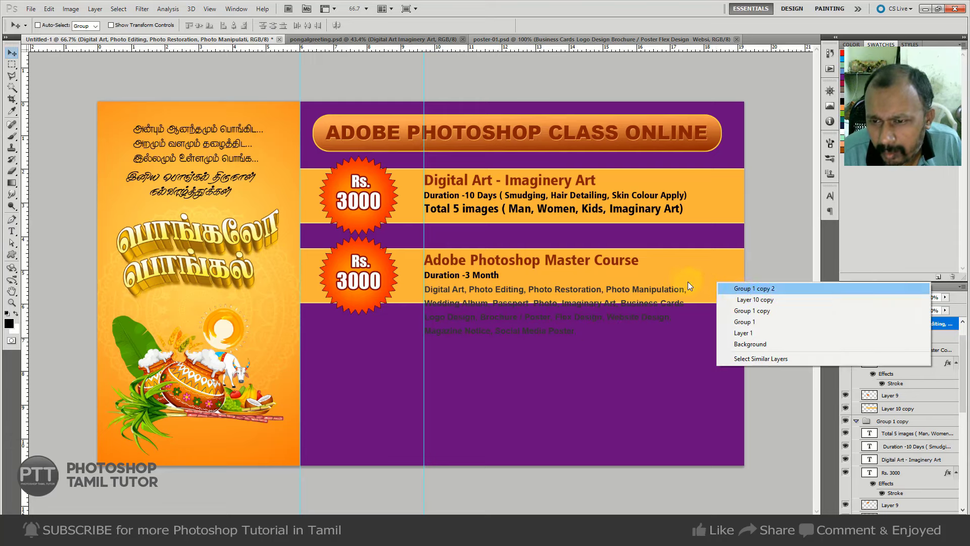
pyautogui.click(854, 409)
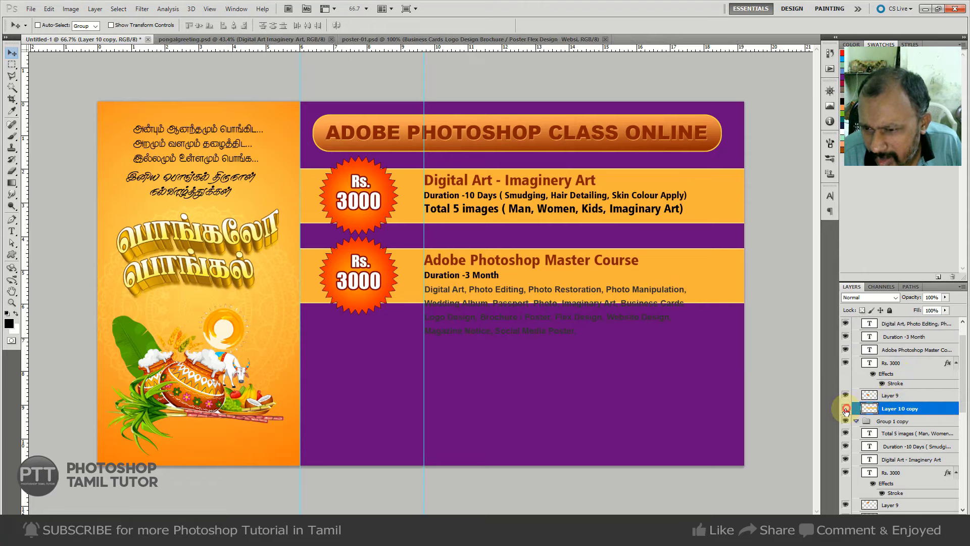
pyautogui.click(846, 408)
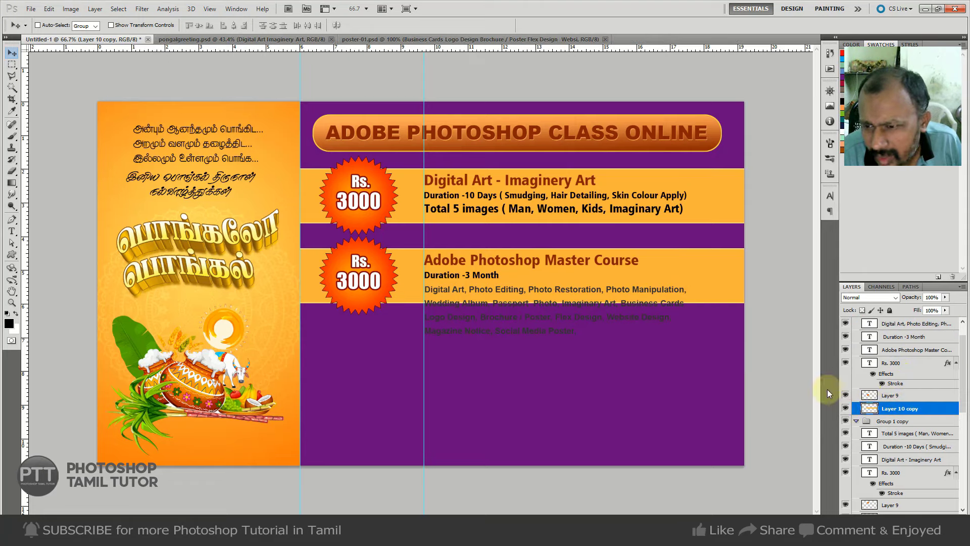
pyautogui.moveTo(706, 293)
pyautogui.mouseDown()
pyautogui.moveTo(708, 339)
pyautogui.moveTo(709, 330)
pyautogui.mouseUp()
# Duplicate the orange band and nudge it so the row encloses all four class-list lines.
pyautogui.hotkey('ctrl', 'j')
pyautogui.press('m')
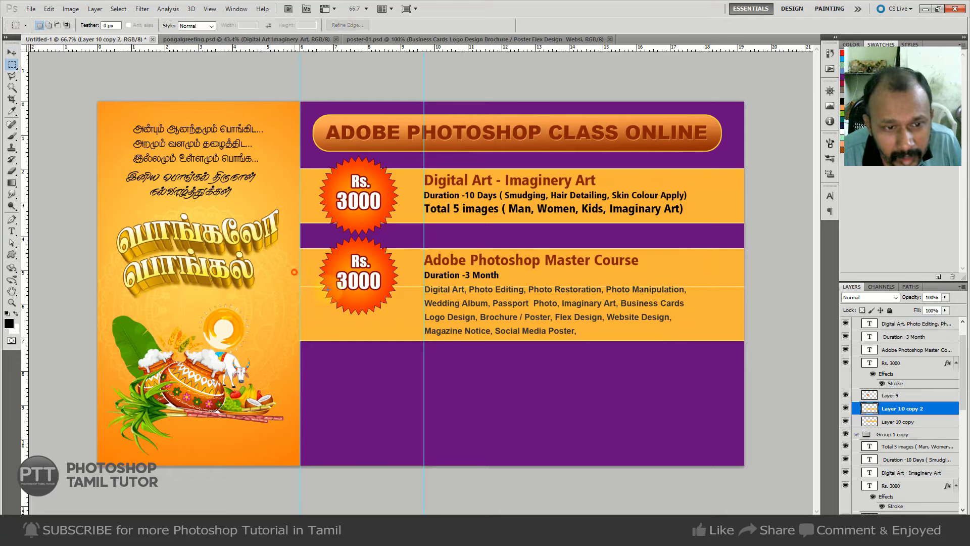
pyautogui.moveTo(294, 272); pyautogui.dragTo(831, 290)
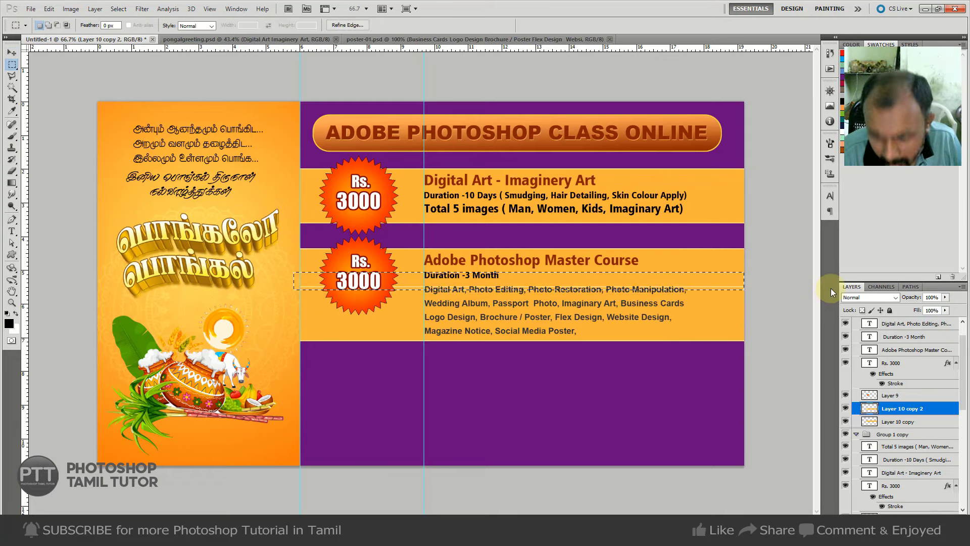
pyautogui.hotkey('ctrl', 'd')
pyautogui.press('v')
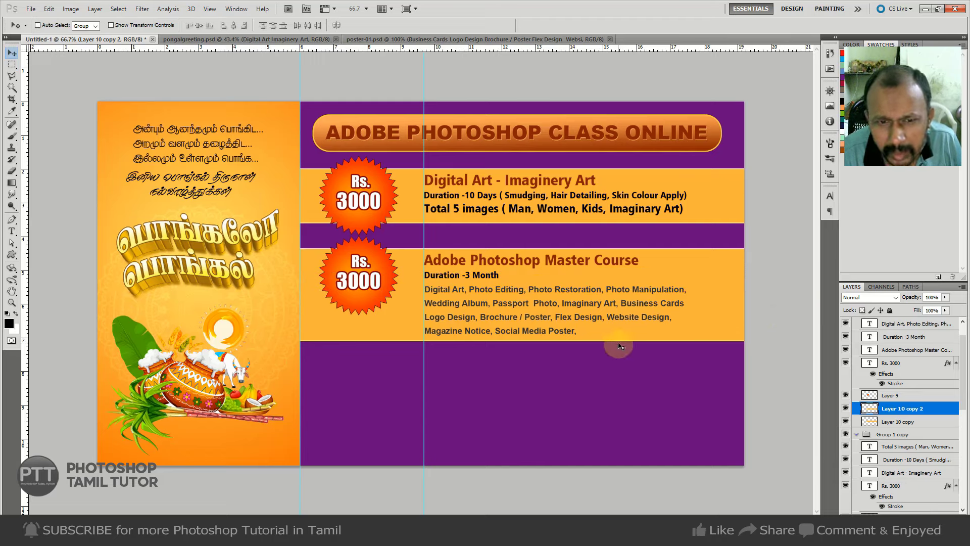
pyautogui.press('Down')
pyautogui.press('Down')
pyautogui.press('Up')
pyautogui.press('Up')
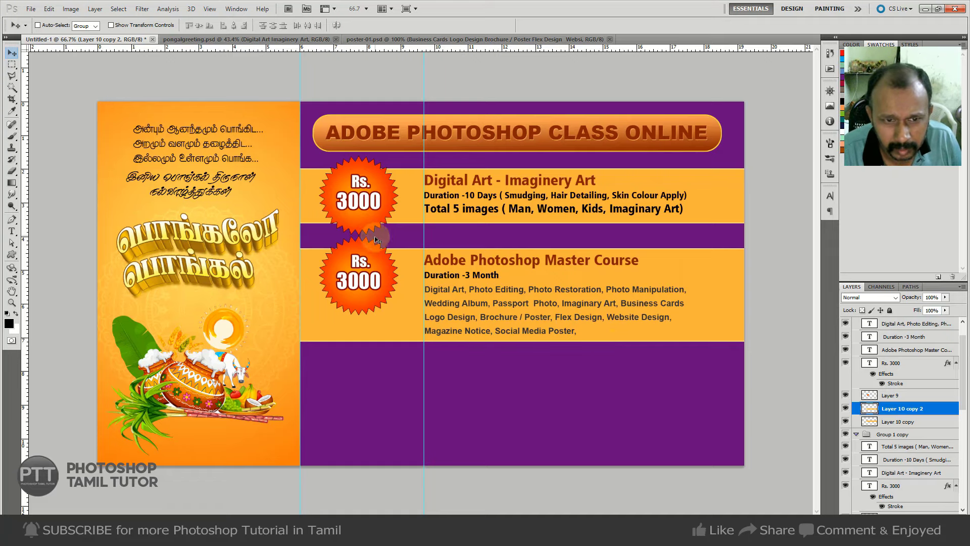
# Select the lower price text with its starburst and move the badge to the row's centre.
pyautogui.click(900, 364)
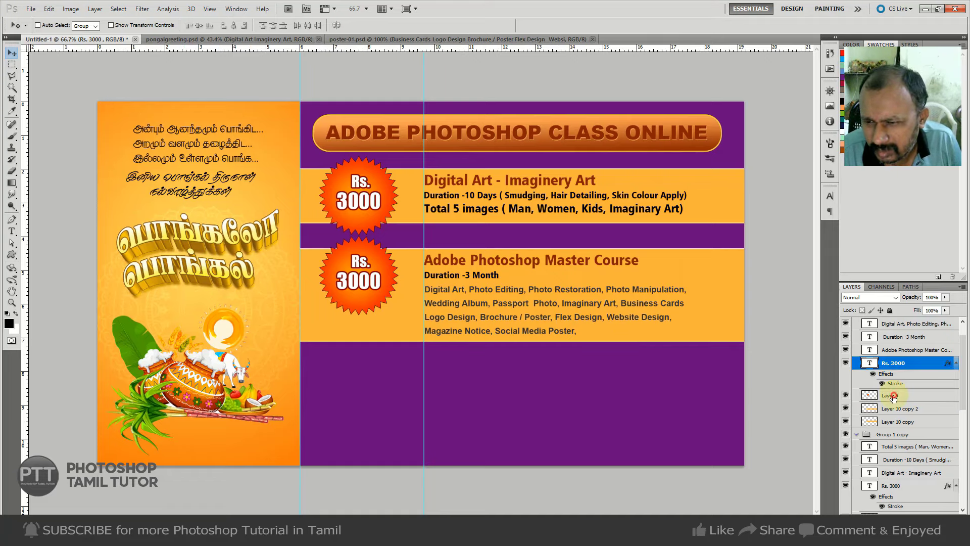
pyautogui.keyDown('ctrl'); pyautogui.click(894, 395); pyautogui.keyUp('ctrl')
pyautogui.moveTo(368, 291); pyautogui.dragTo(369, 311)
pyautogui.press('Up')
pyautogui.press('Up')
pyautogui.press('Up')
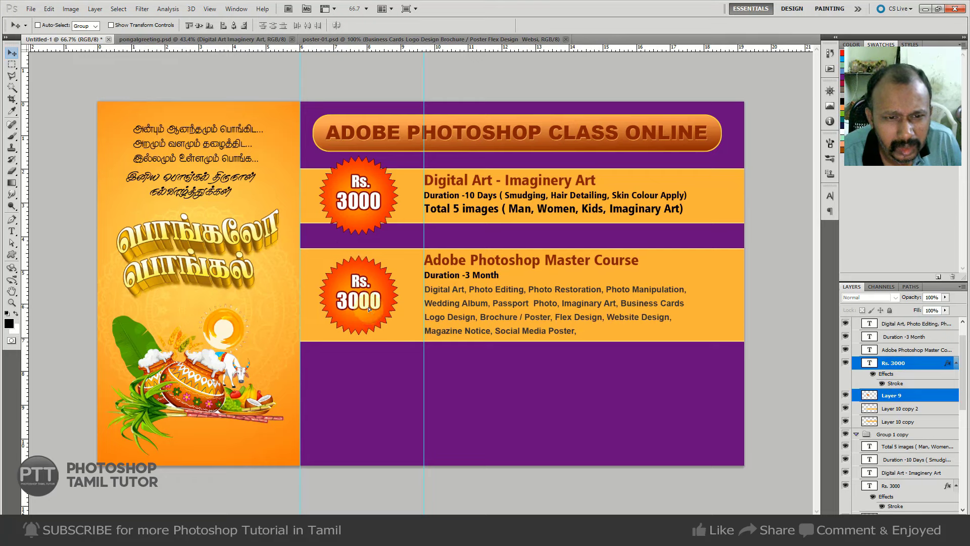
pyautogui.press('Up')
pyautogui.press('Up')
pyautogui.press('Up')
# Change the lower badge's price from Rs. 3000 to Rs. 12000.
pyautogui.press('t')
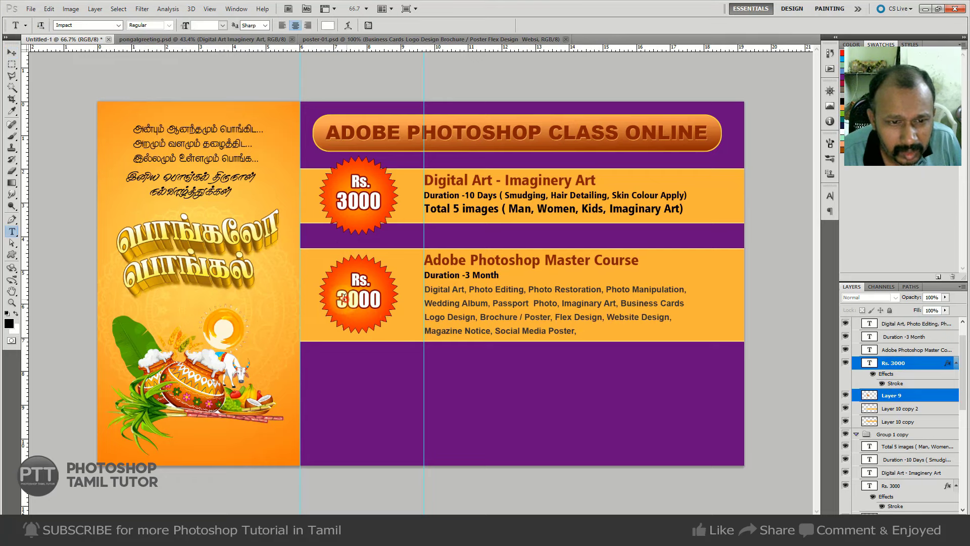
pyautogui.moveTo(336, 299); pyautogui.dragTo(349, 299)
pyautogui.write('12')
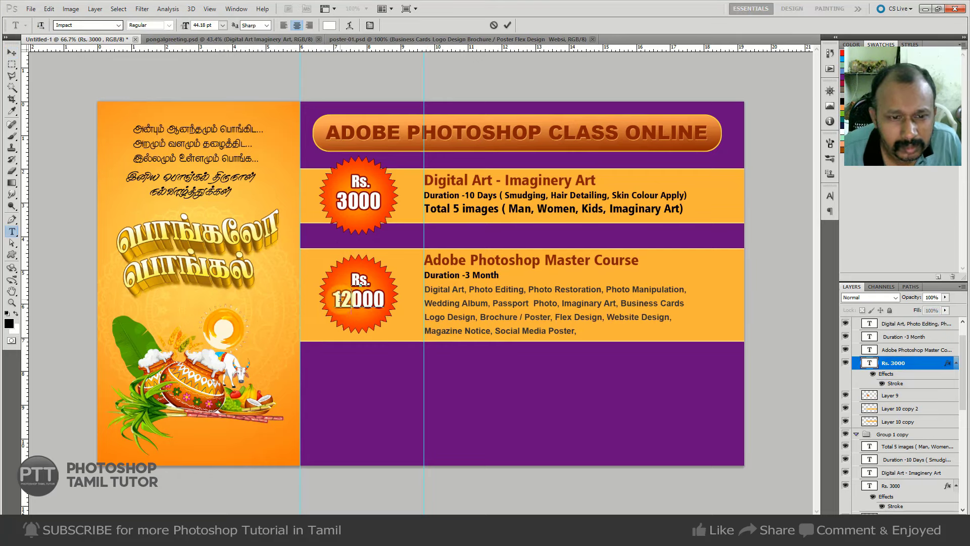
pyautogui.hotkey('ctrl', 'Return')
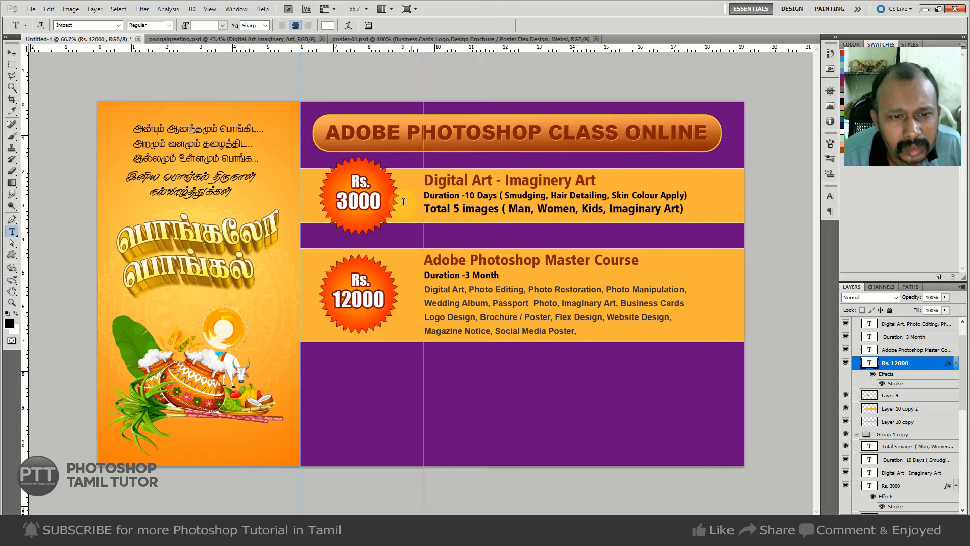
pyautogui.press('v')
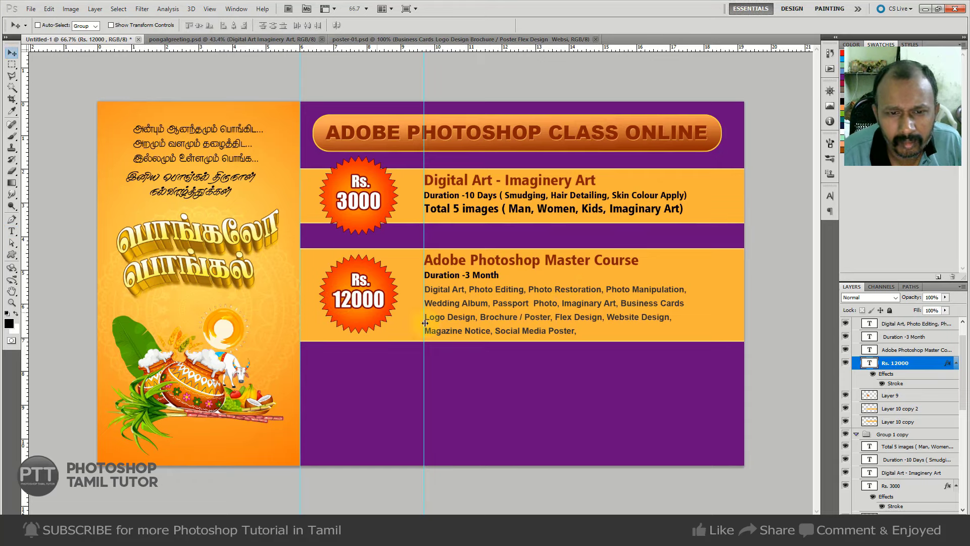
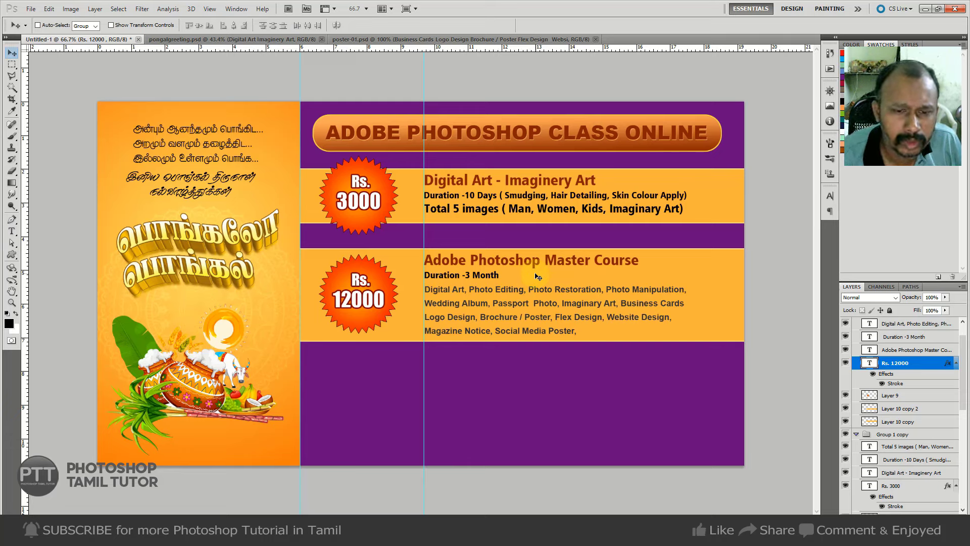
# Select a thin vertical strip along the seam between the orange and purple panels.
pyautogui.hotkey('ctrl', ';')
pyautogui.hotkey('ctrl', ';')
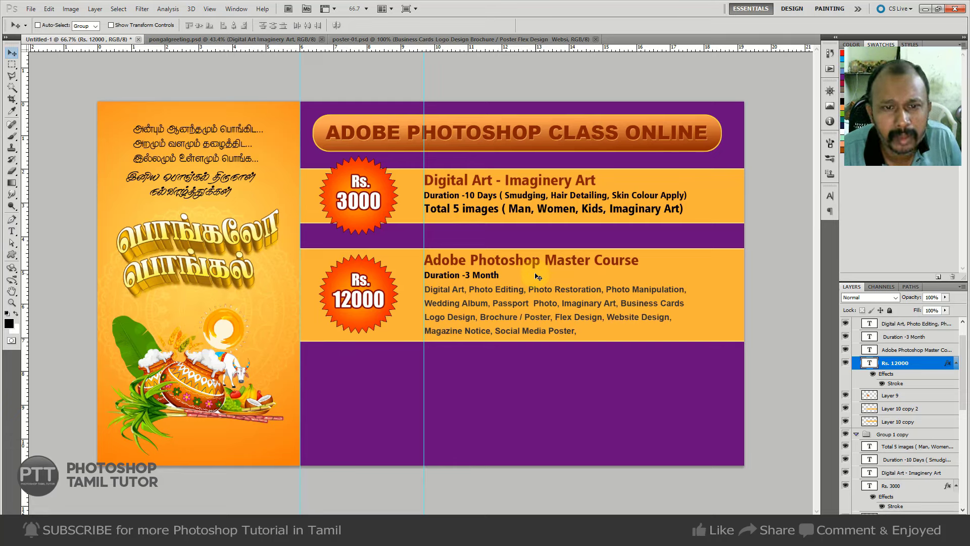
pyautogui.hotkey('ctrl', ';')
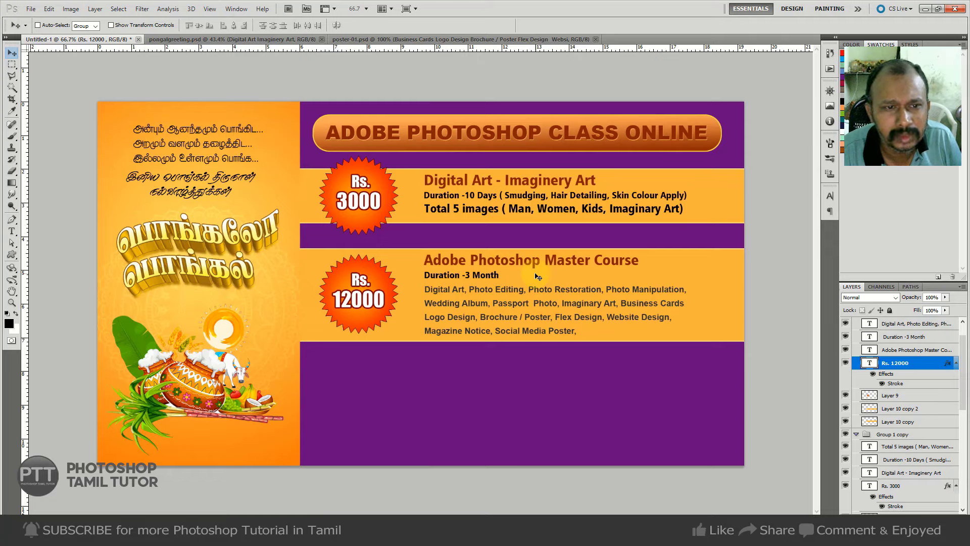
pyautogui.press('m')
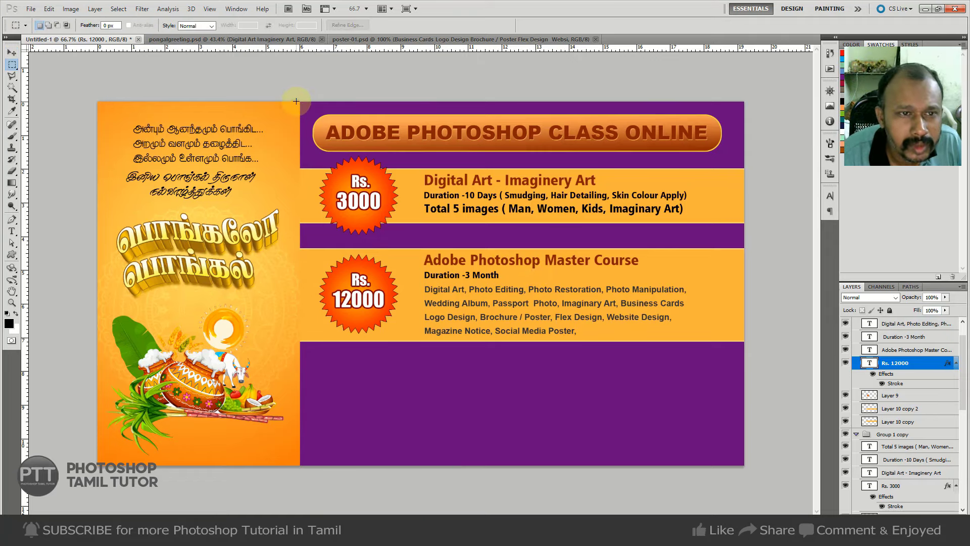
pyautogui.moveTo(311, 414); pyautogui.dragTo(293, 470)
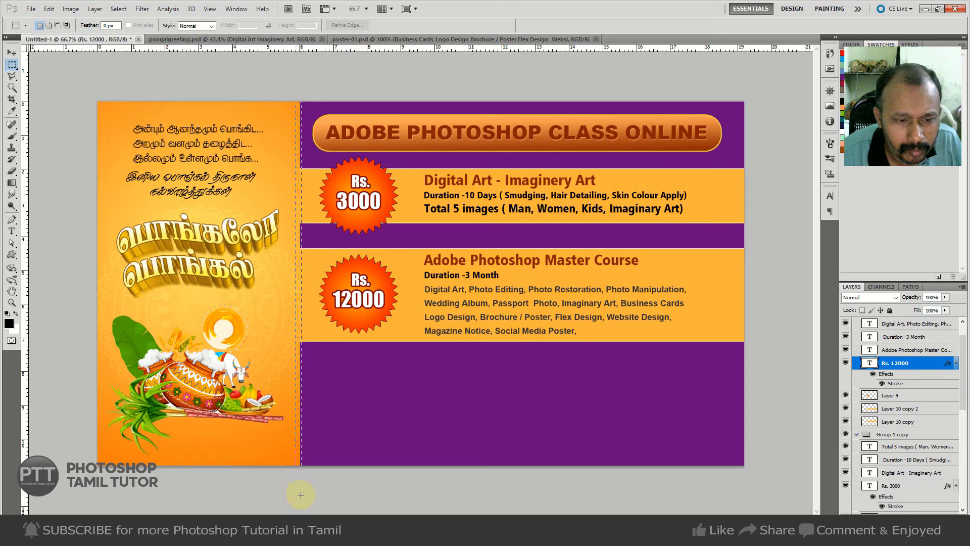
# Add a new empty layer, Layer 10, directly above Layer 1.
pyautogui.scroll(2, 870, 359)
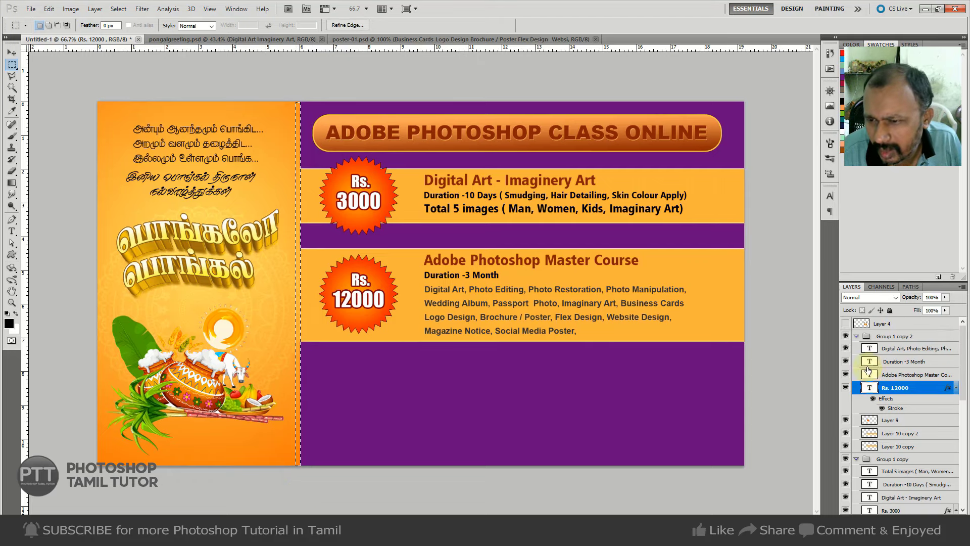
pyautogui.click(857, 339)
pyautogui.scroll(-3, 880, 422)
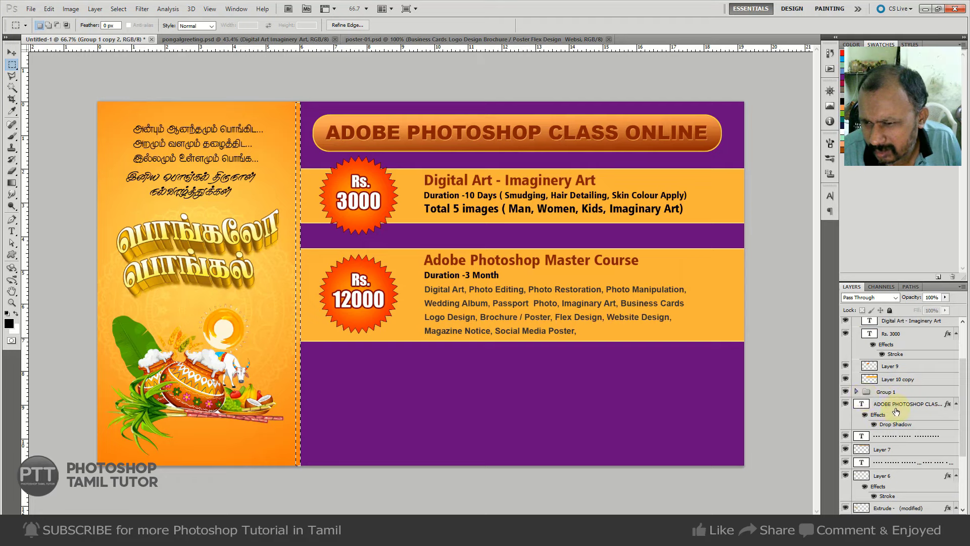
pyautogui.scroll(-5, 893, 457)
pyautogui.click(881, 502)
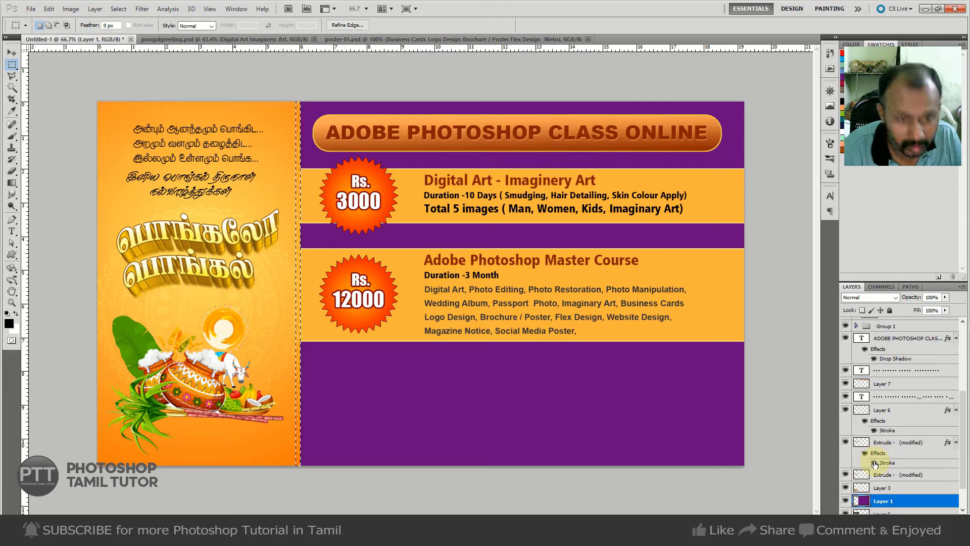
pyautogui.hotkey('ctrl', 'shift', 'n')
pyautogui.press('Return')
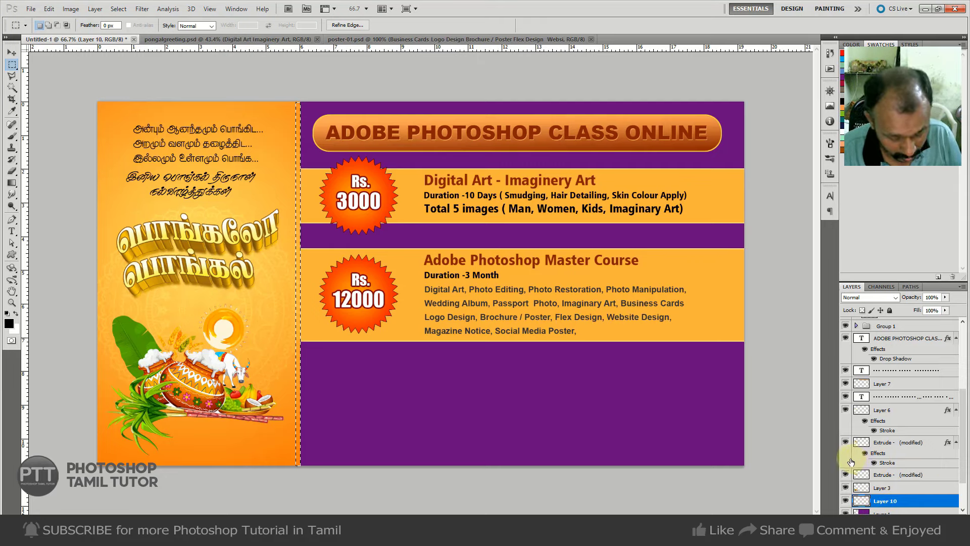
# Set the foreground colour to the brown-orange sampled from the heading text.
pyautogui.press('i')
pyautogui.click(168, 331)
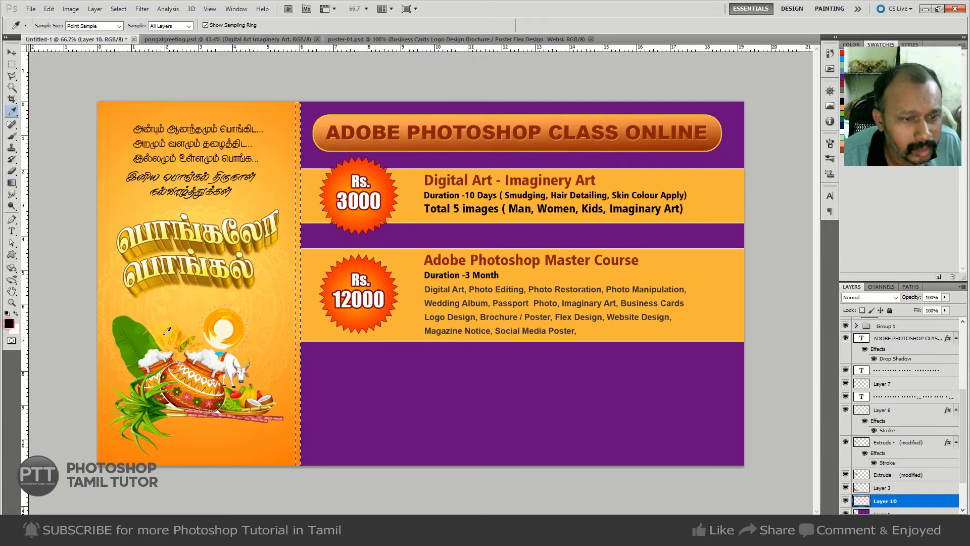
pyautogui.click(10, 323)
pyautogui.click(324, 363)
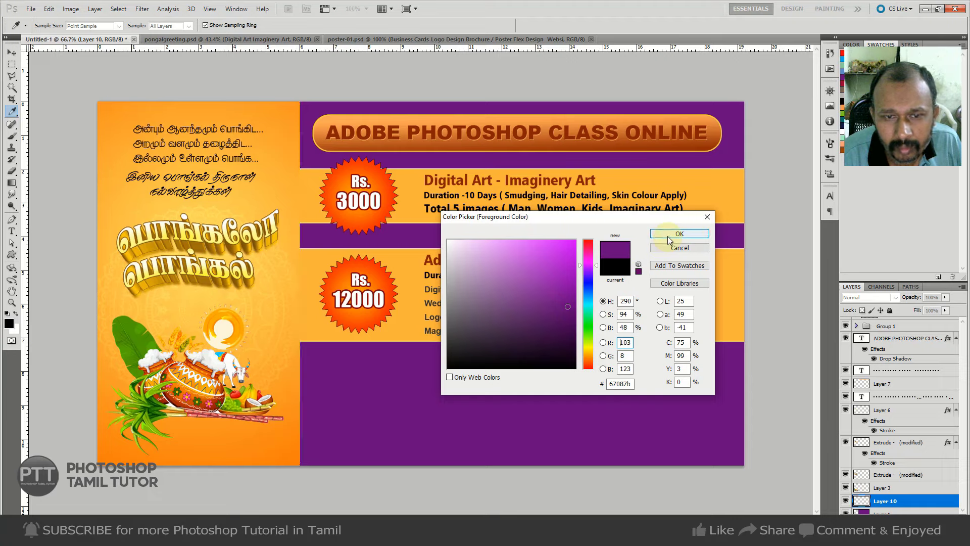
pyautogui.click(594, 143)
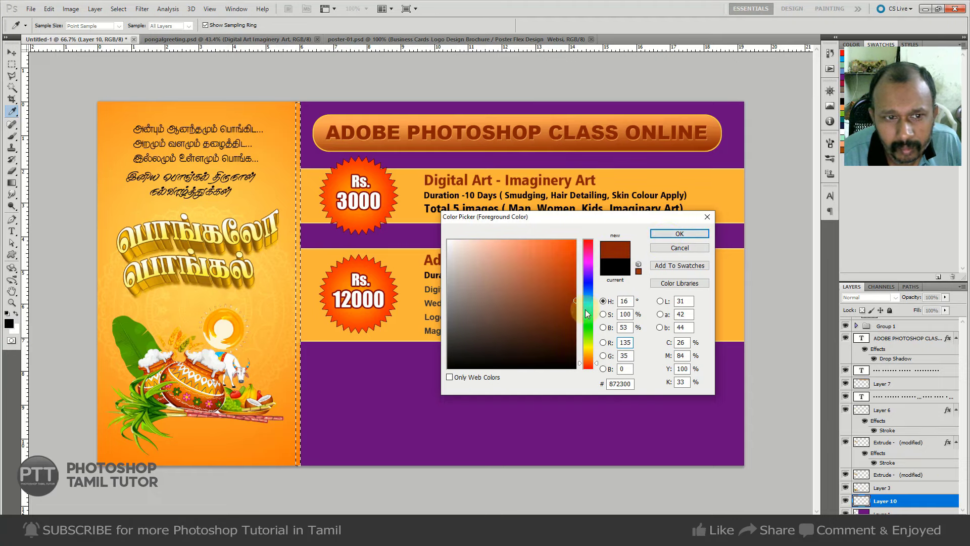
pyautogui.click(679, 234)
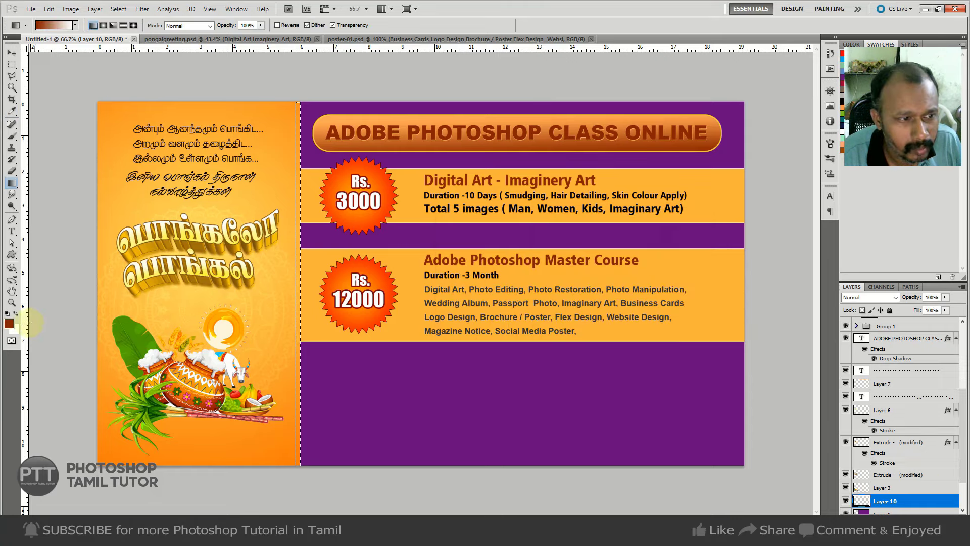
# Set the background colour to a yellowish orange.
pyautogui.click(14, 329)
pyautogui.moveTo(477, 322); pyautogui.dragTo(583, 231)
pyautogui.moveTo(601, 358); pyautogui.dragTo(601, 352)
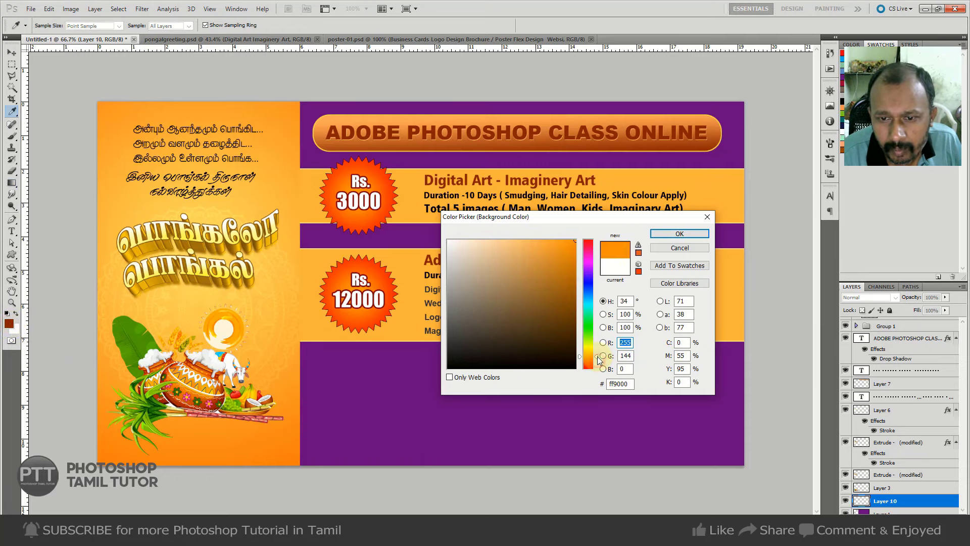
pyautogui.click(679, 233)
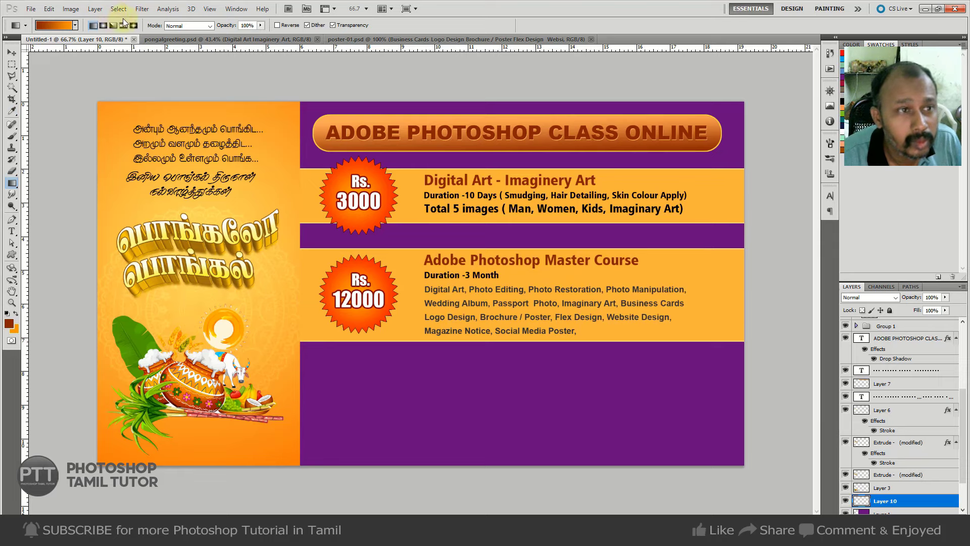
# Fill the seam strip with a brown-to-orange gradient, then deselect and swap colours.
pyautogui.moveTo(304, 159); pyautogui.dragTo(304, 195)
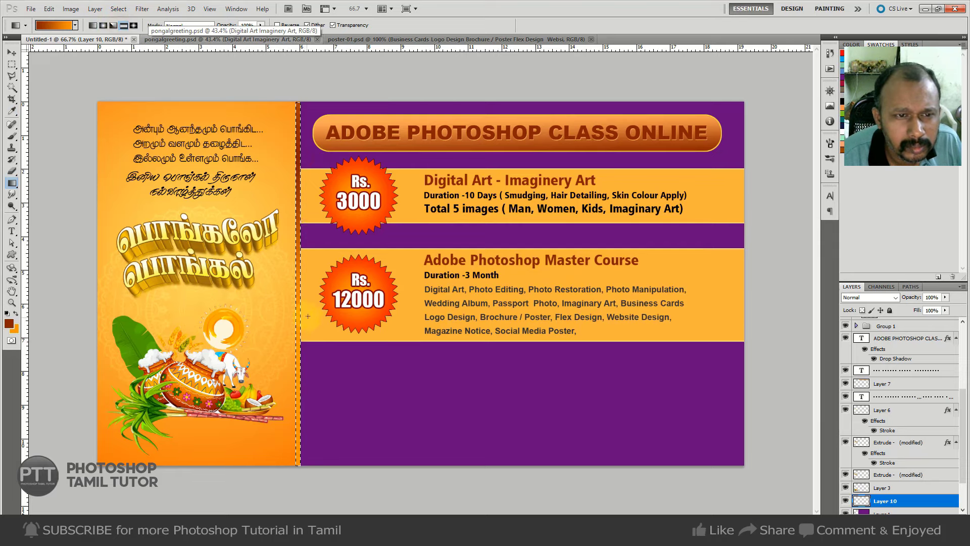
pyautogui.hotkey('ctrl', 'd')
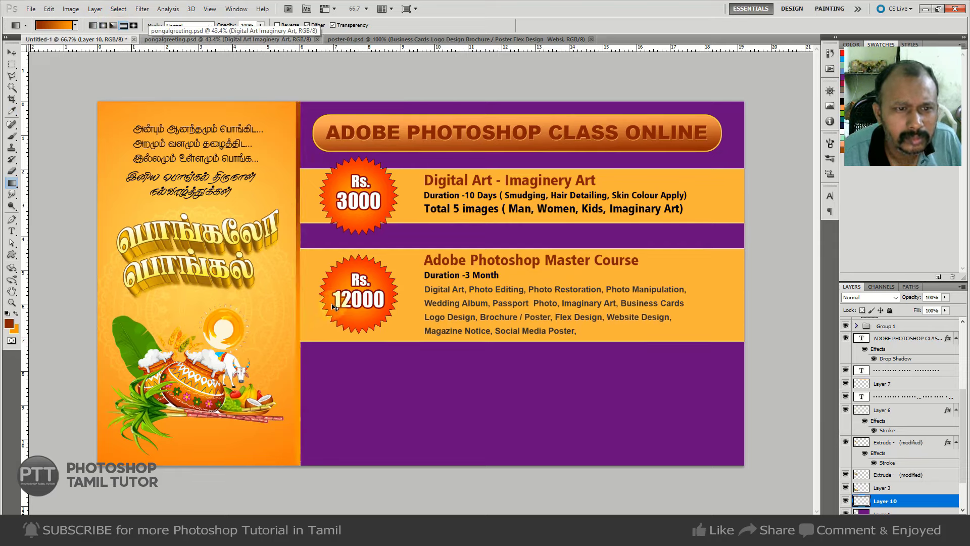
pyautogui.moveTo(317, 288); pyautogui.dragTo(319, 290)
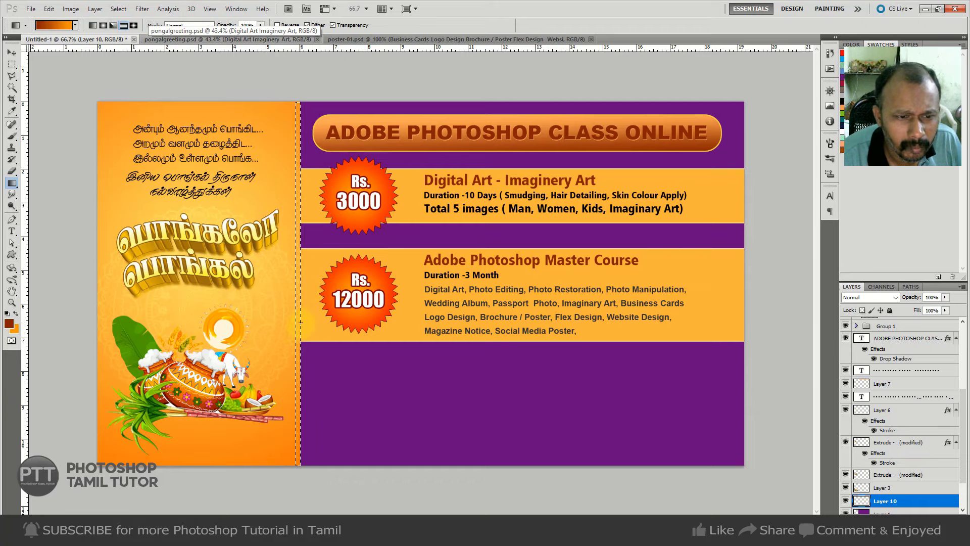
pyautogui.moveTo(301, 322); pyautogui.dragTo(302, 321)
pyautogui.press('x')
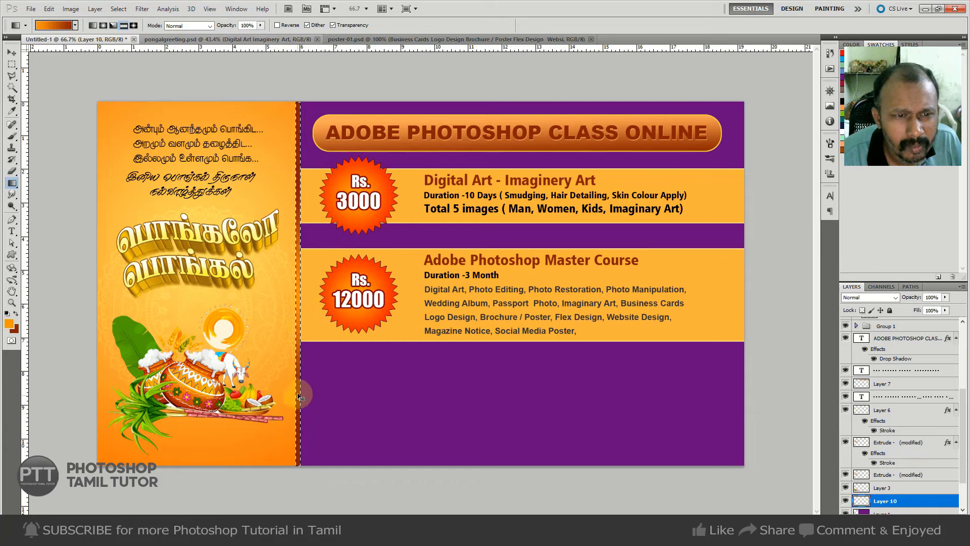
# Try brightening the divider strip in Hue/Saturation, then discard the change.
pyautogui.press('f')
pyautogui.press('f')
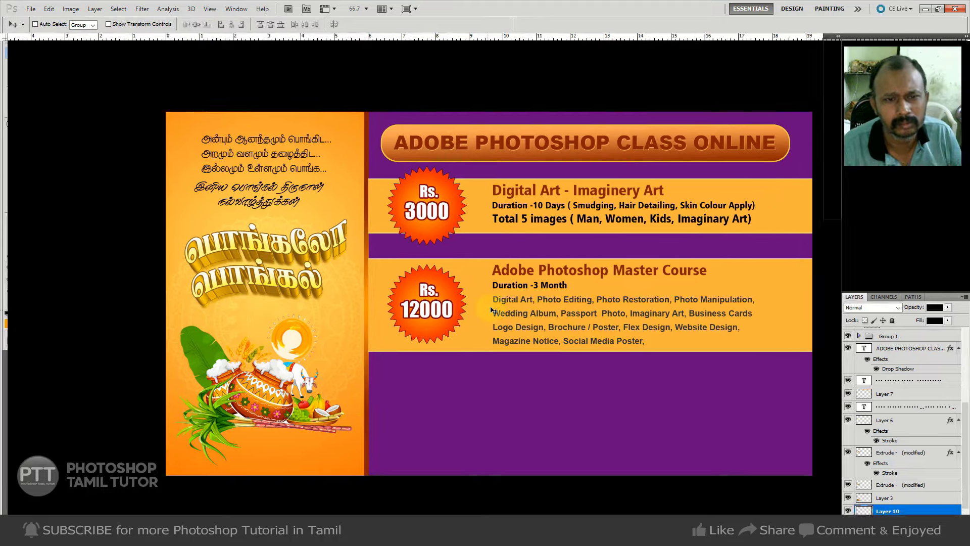
pyautogui.press('f')
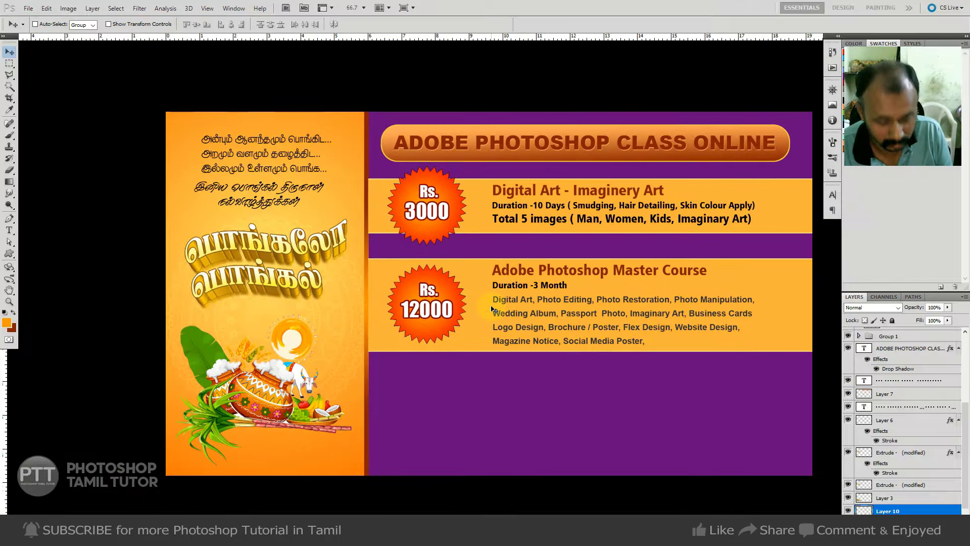
pyautogui.hotkey('ctrl', 'BackSpace')
pyautogui.hotkey('ctrl', 'u')
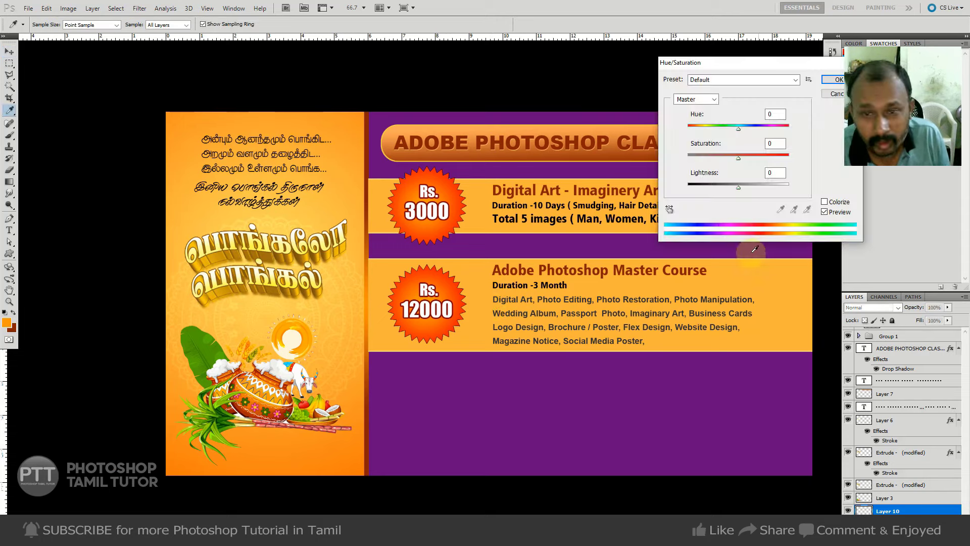
pyautogui.moveTo(739, 184); pyautogui.dragTo(786, 191)
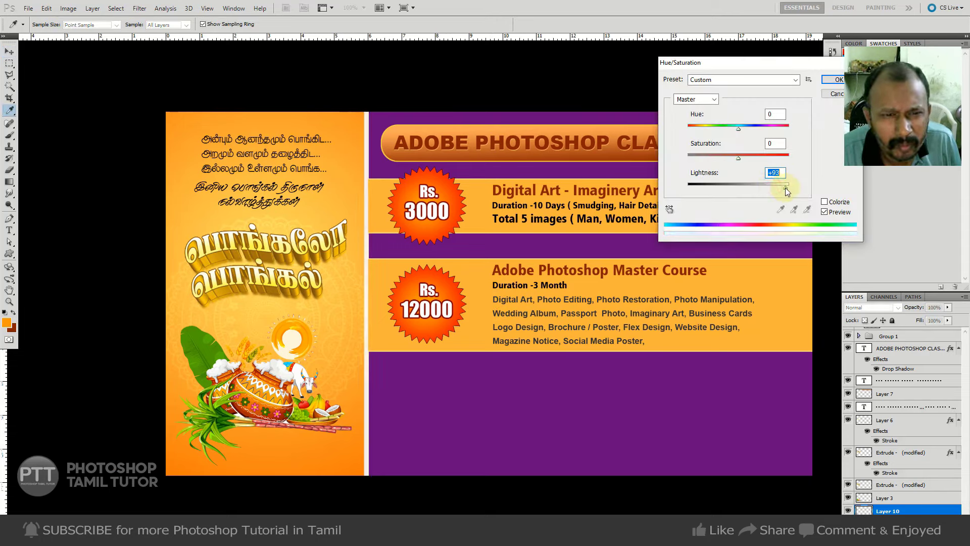
pyautogui.press('Escape')
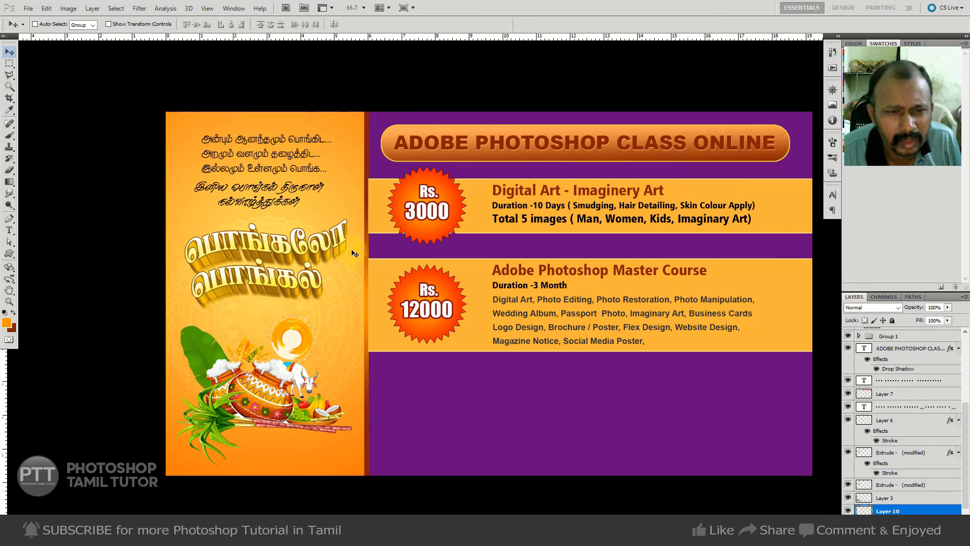
# Darken the divider strip to black with Lightness -100 and begin saving the poster.
pyautogui.press('f')
pyautogui.press('f')
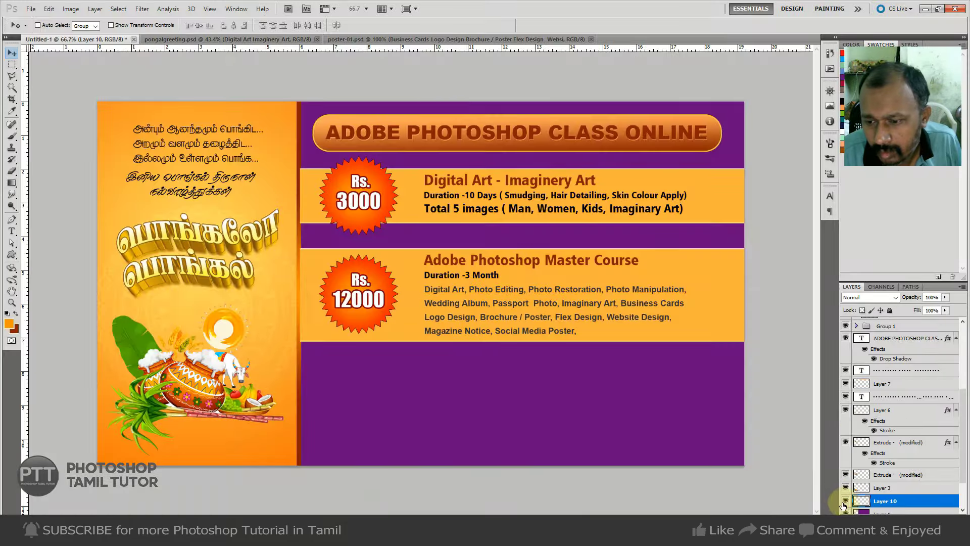
pyautogui.click(846, 502)
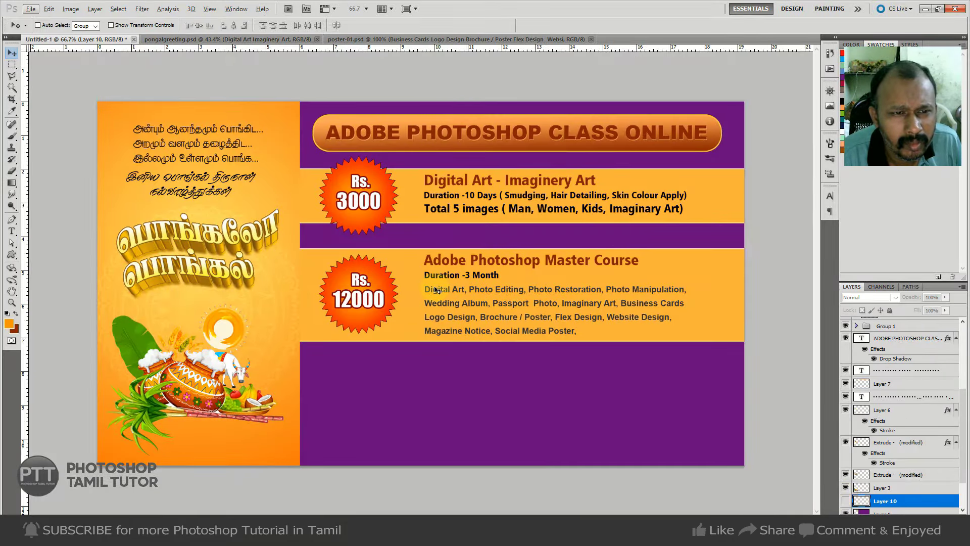
pyautogui.click(845, 501)
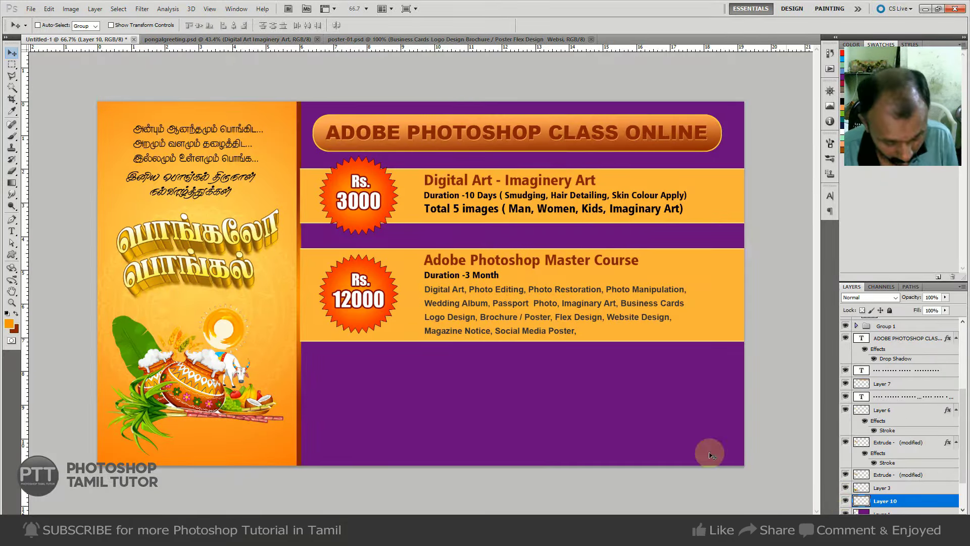
pyautogui.hotkey('ctrl', 'u')
pyautogui.moveTo(738, 187); pyautogui.dragTo(688, 186)
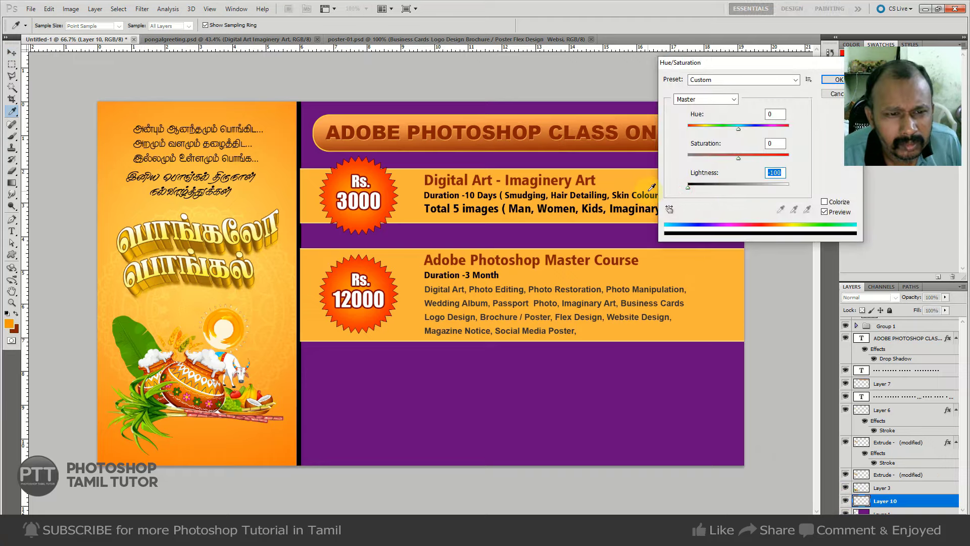
pyautogui.press('Return')
pyautogui.hotkey('ctrl', 's')
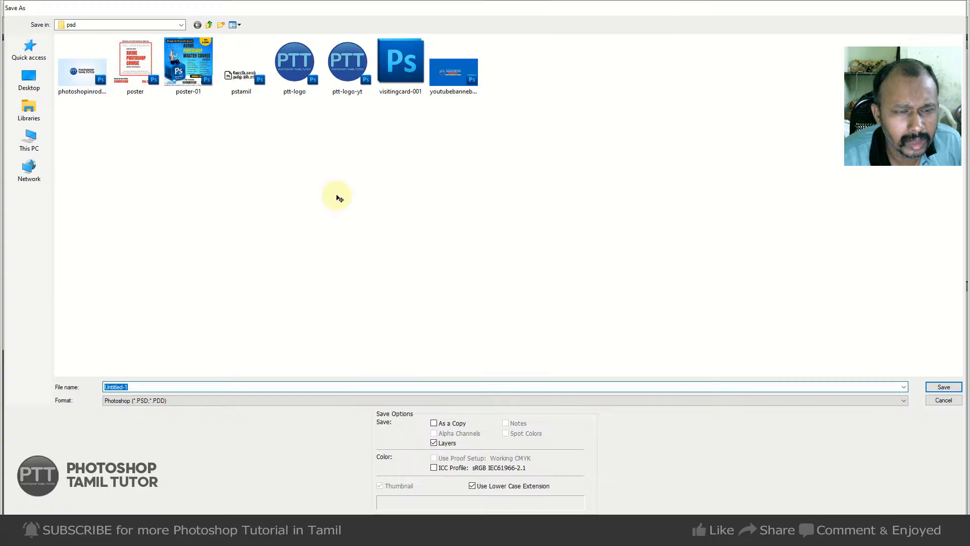
# Keep Layer 10 active, nudge the brown divider stripe, and zoom out to the whole poster.
pyautogui.press('Escape')
pyautogui.scroll(3, 290, 135)
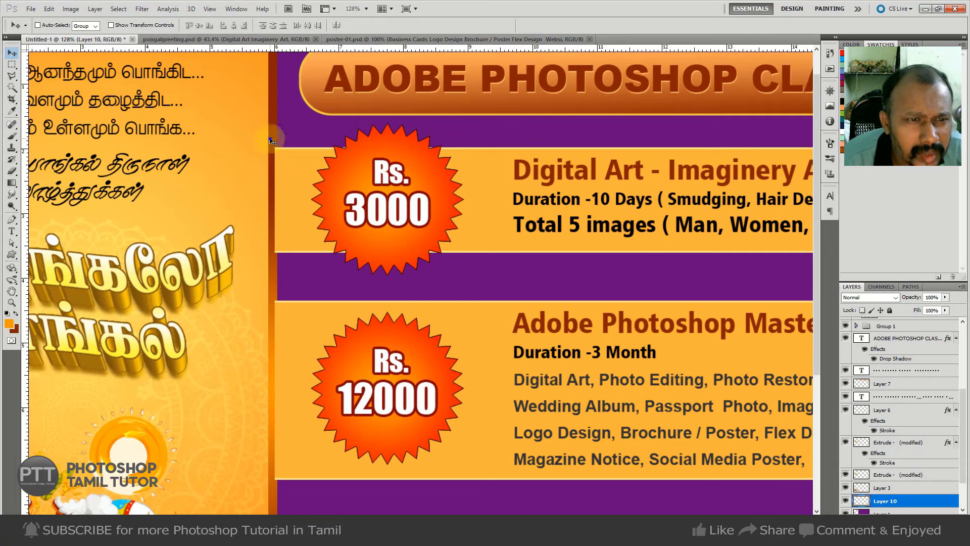
pyautogui.rightClick(445, 136)
pyautogui.click(466, 179)
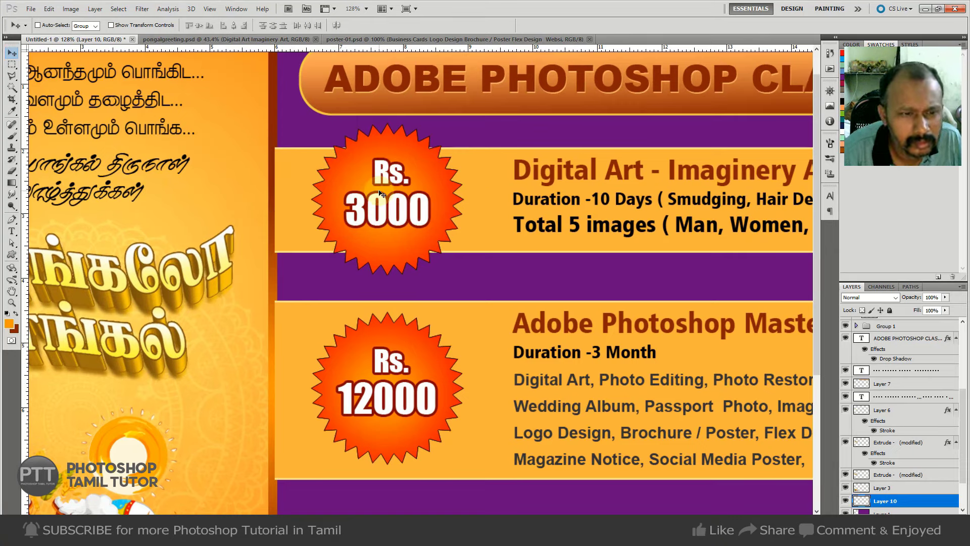
pyautogui.hotkey('shift', 'Left')
pyautogui.press('Right')
pyautogui.press('Right')
pyautogui.press('Right')
pyautogui.press('Right')
pyautogui.press('Right')
pyautogui.press('Right')
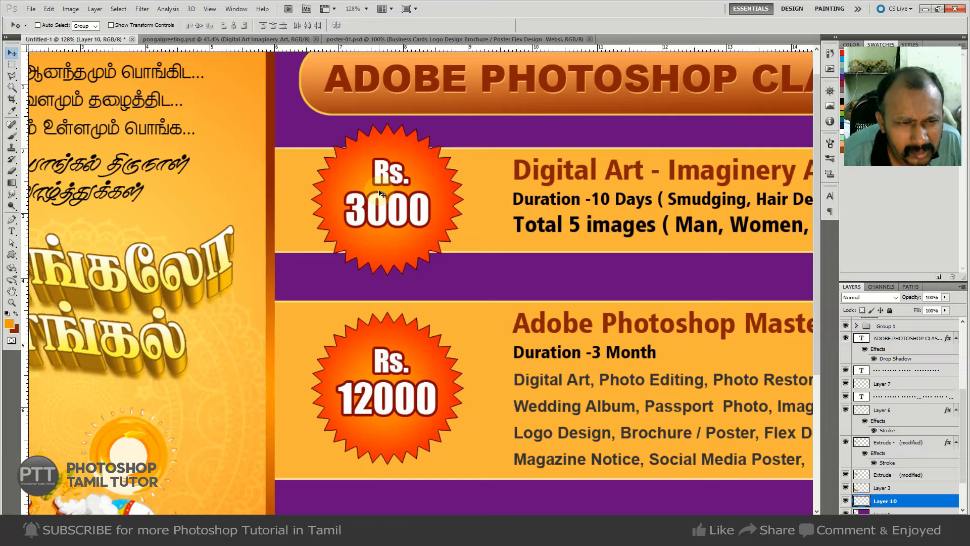
pyautogui.hotkey('ctrl', '-')
pyautogui.hotkey('ctrl', '-')
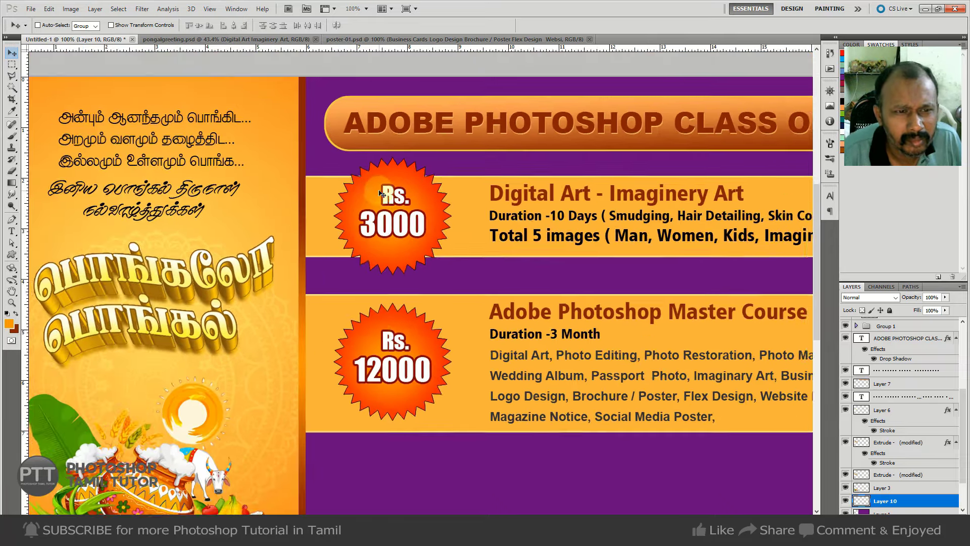
pyautogui.hotkey('ctrl', '-')
# Save the poster as a new Photoshop file named poster-02.
pyautogui.hotkey('ctrl', 's')
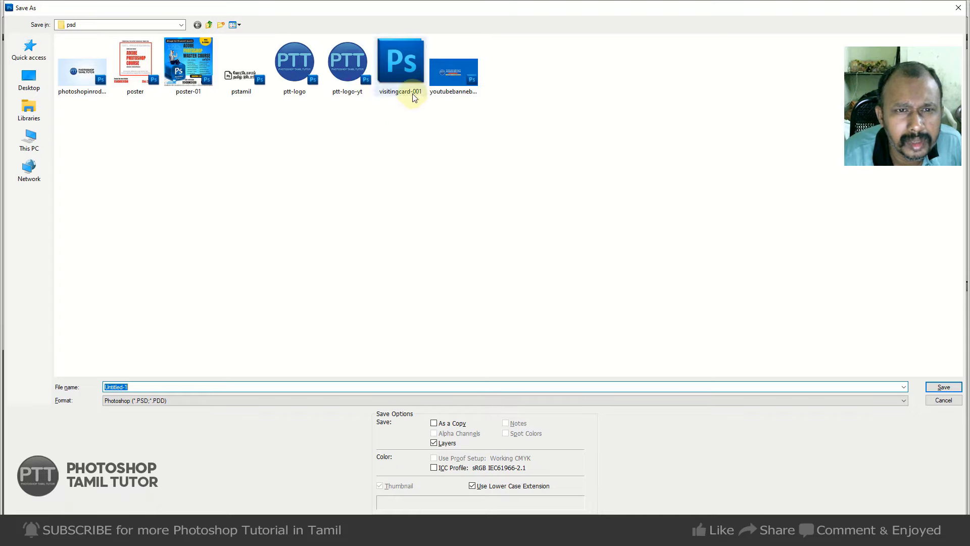
pyautogui.click(197, 87)
pyautogui.doubleClick(126, 387)
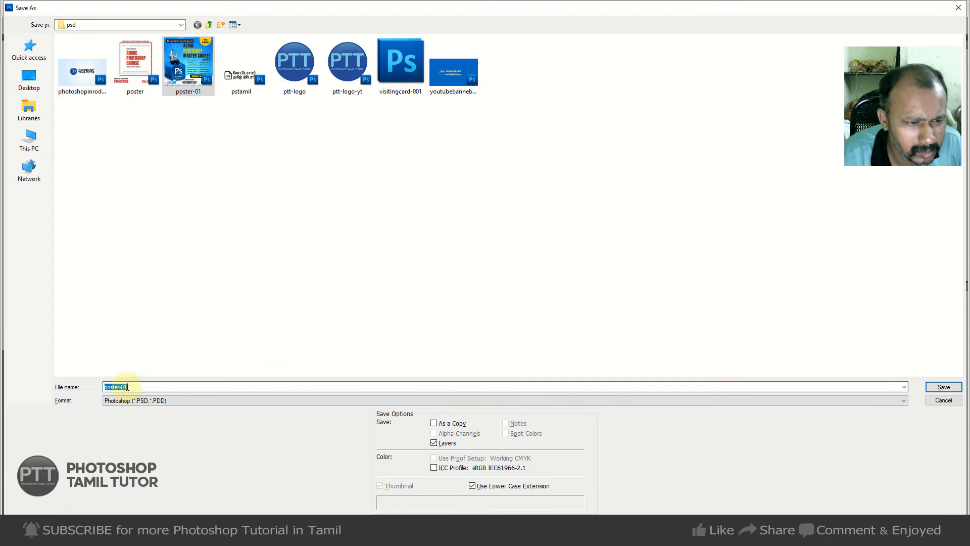
pyautogui.moveTo(130, 387); pyautogui.dragTo(123, 387)
pyautogui.write('2')
pyautogui.press('Return')
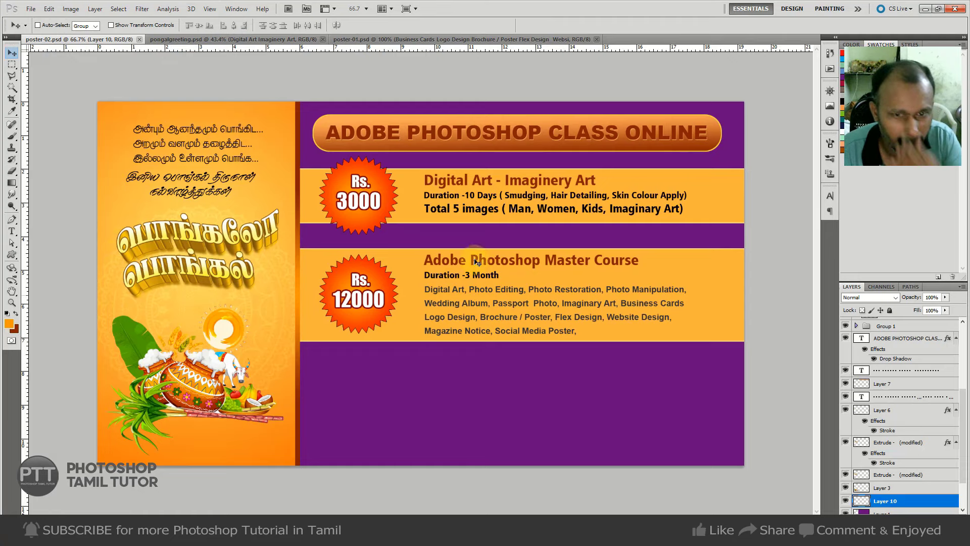
# Identify the band groups in the Layers panel and hide the Group 1 copy 2 band.
pyautogui.click(858, 327)
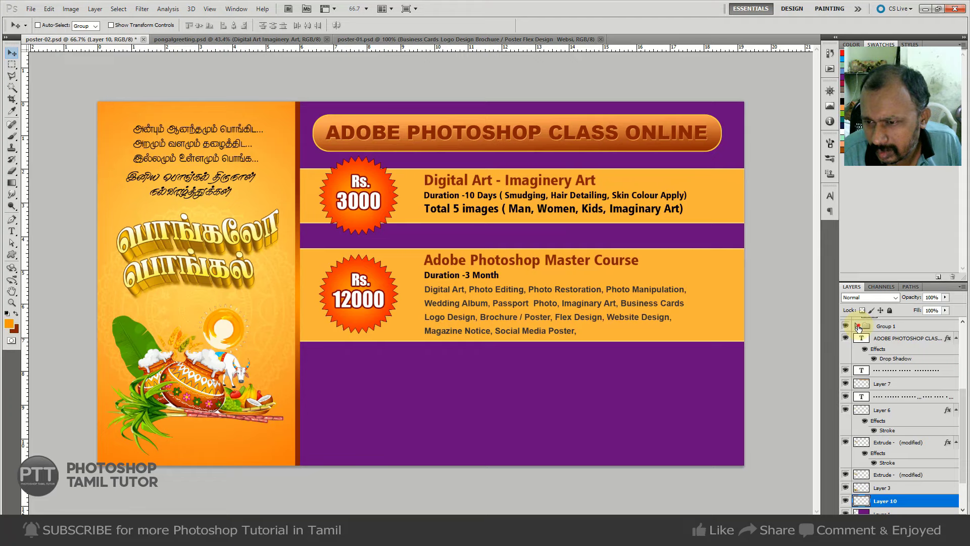
pyautogui.click(859, 327)
pyautogui.scroll(5, 894, 349)
pyautogui.click(856, 348)
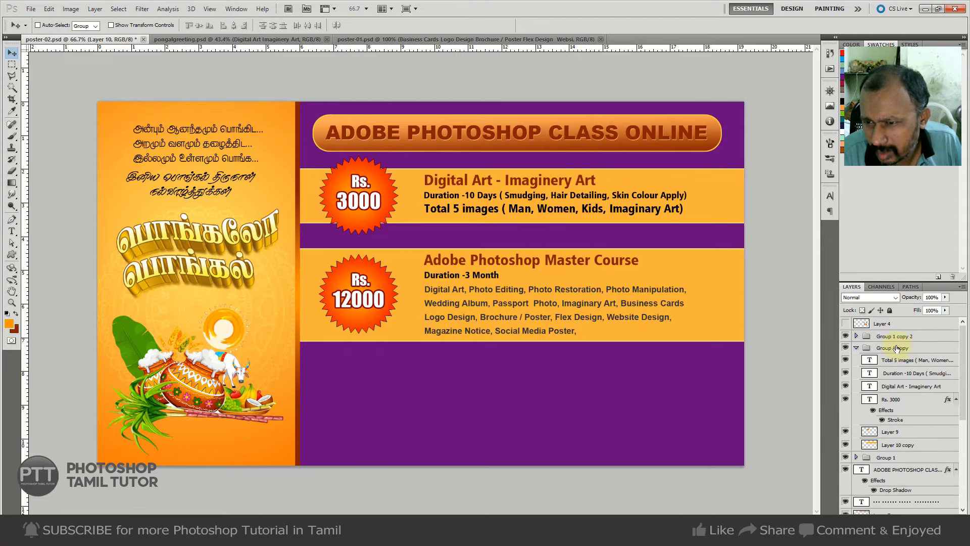
pyautogui.click(857, 348)
pyautogui.click(846, 348)
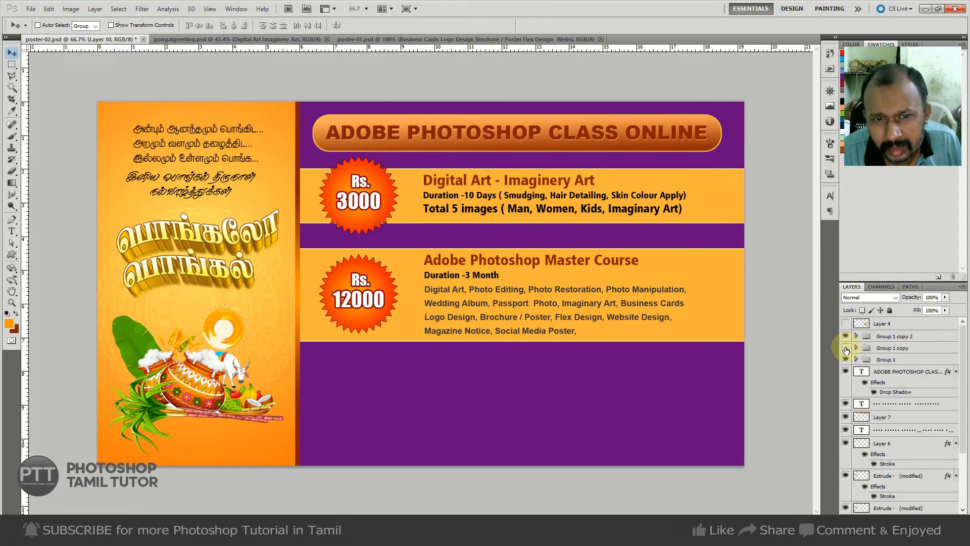
pyautogui.click(846, 348)
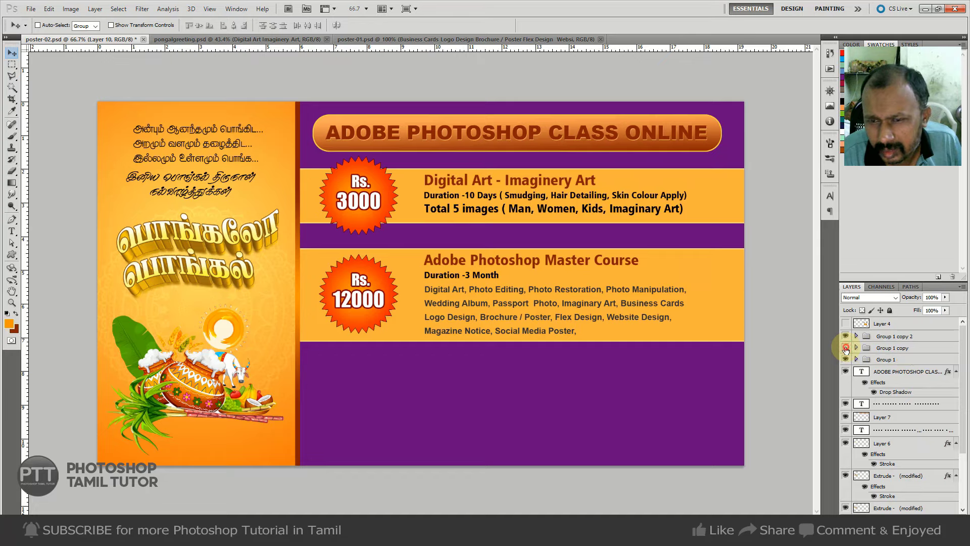
pyautogui.click(845, 348)
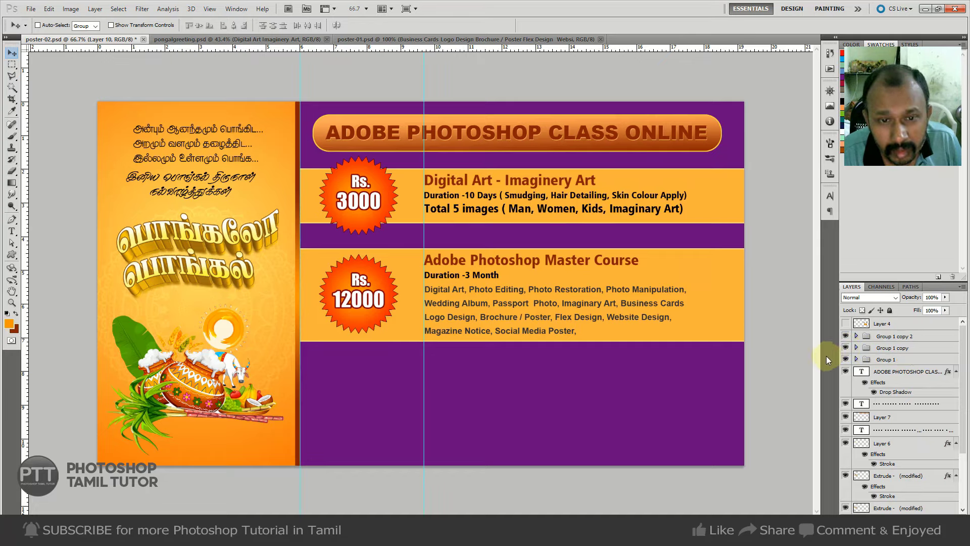
pyautogui.keyDown('ctrl'); pyautogui.click(475, 237); pyautogui.keyUp('ctrl')
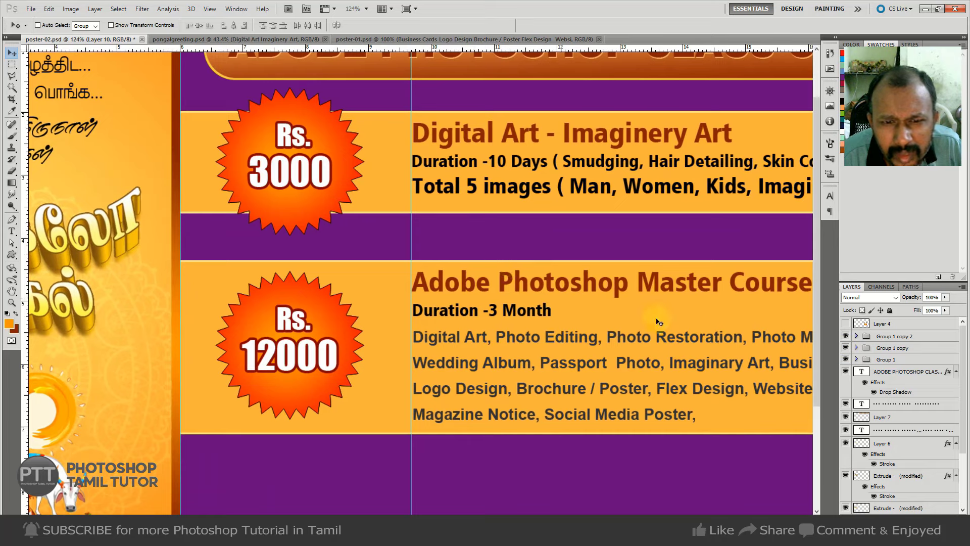
pyautogui.click(845, 336)
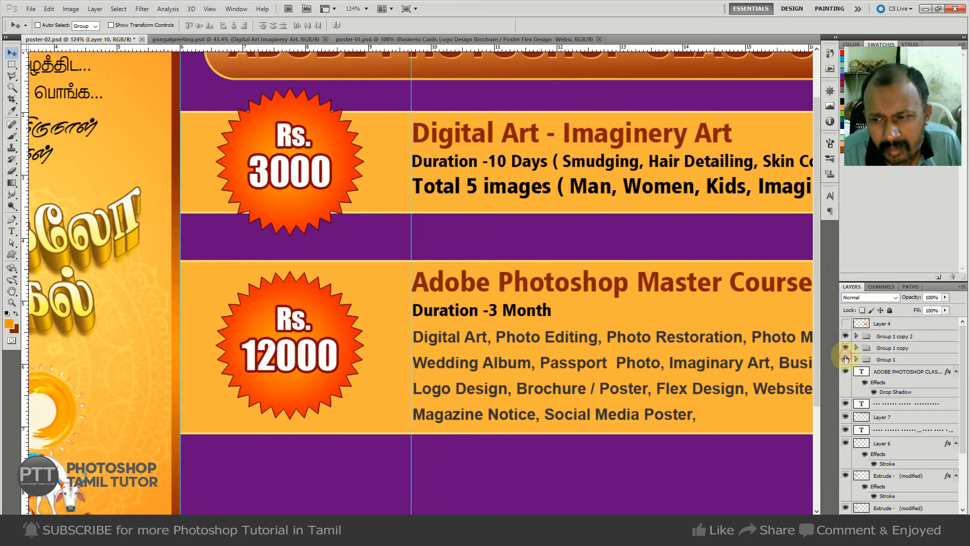
# Move the Group 1 copy Digital Art band into the lower purple area below Master Course.
pyautogui.click(882, 348)
pyautogui.moveTo(567, 339); pyautogui.dragTo(494, 189)
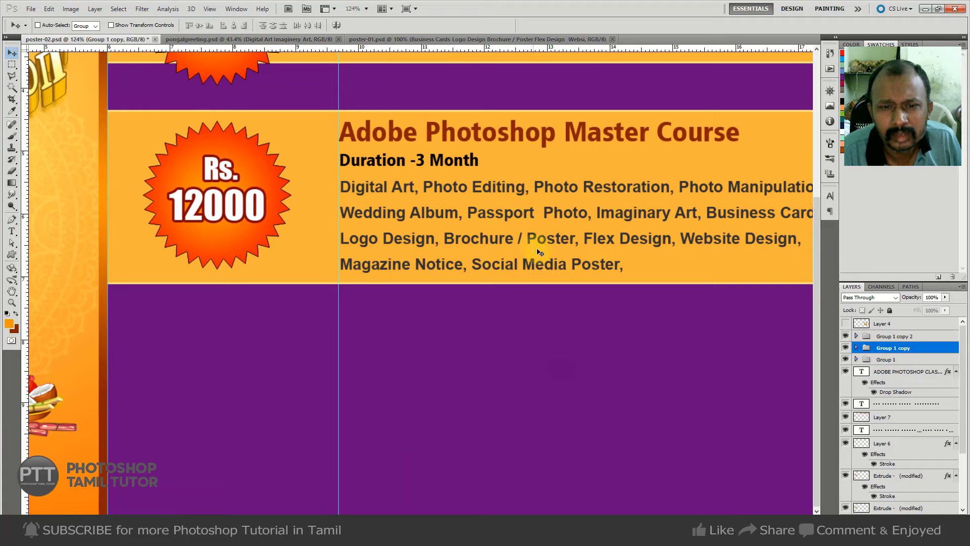
pyautogui.hotkey('ctrl', '0')
pyautogui.moveTo(566, 230); pyautogui.dragTo(583, 409)
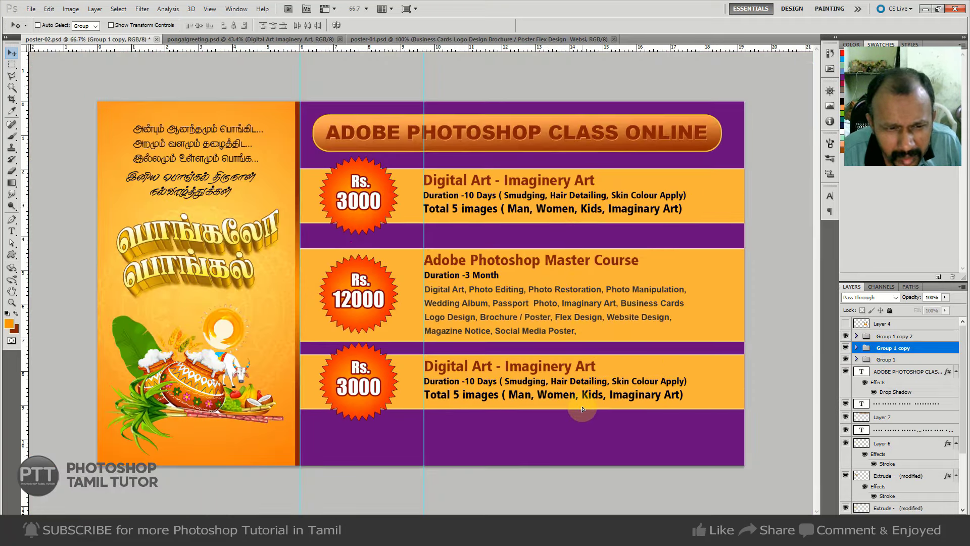
pyautogui.moveTo(583, 410); pyautogui.dragTo(585, 415)
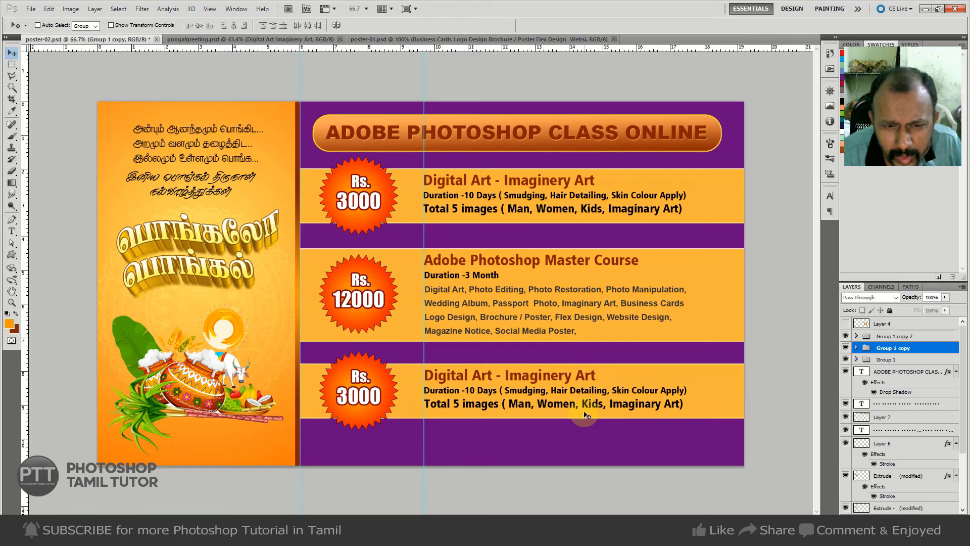
pyautogui.press('Up')
pyautogui.press('Up')
pyautogui.press('Up')
pyautogui.press('Up')
pyautogui.press('Up')
pyautogui.press('Up')
pyautogui.press('Up')
pyautogui.press('Up')
pyautogui.press('Up')
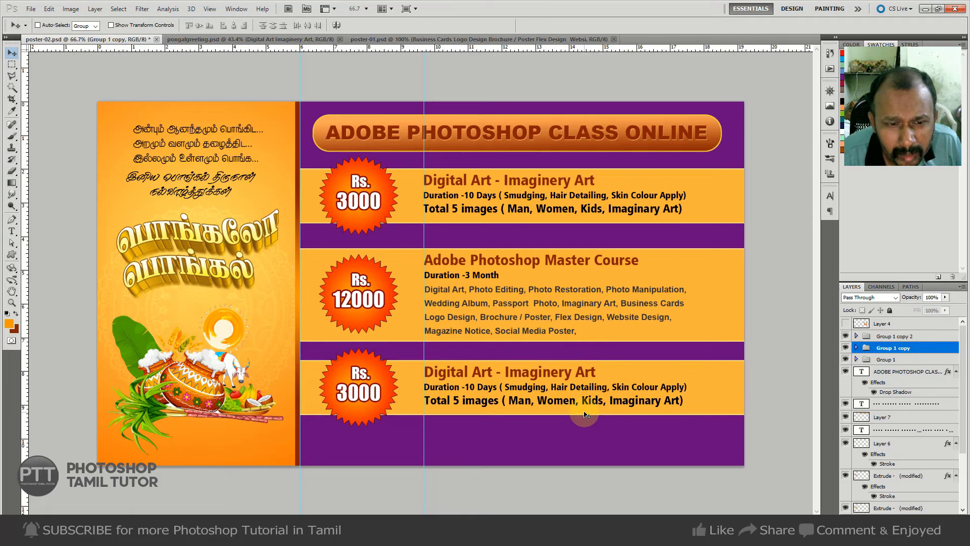
pyautogui.press('Up')
pyautogui.press('Up')
pyautogui.press('Up')
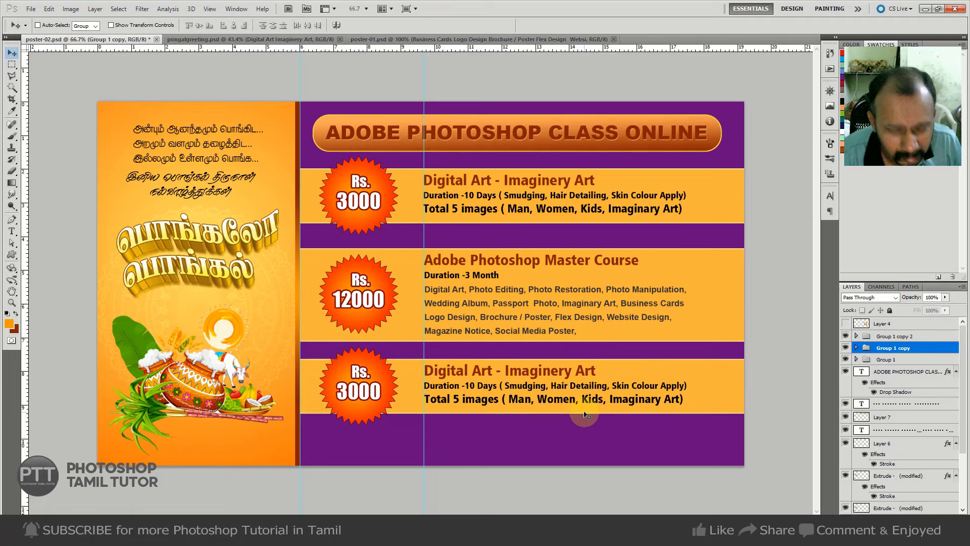
# Copy the Photoshop DTP course text from the Pongal greeting poster.
pyautogui.press('t')
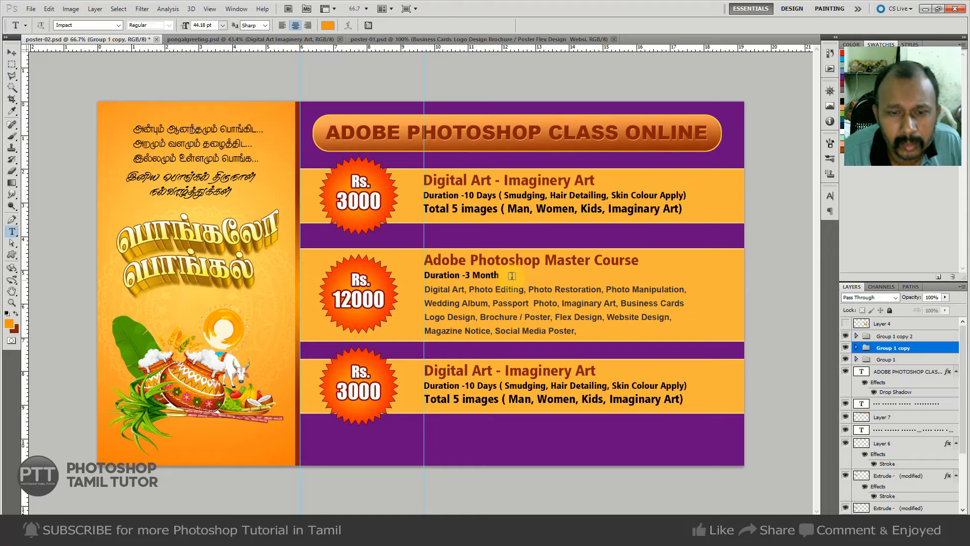
pyautogui.hotkey('ctrl', 'Tab')
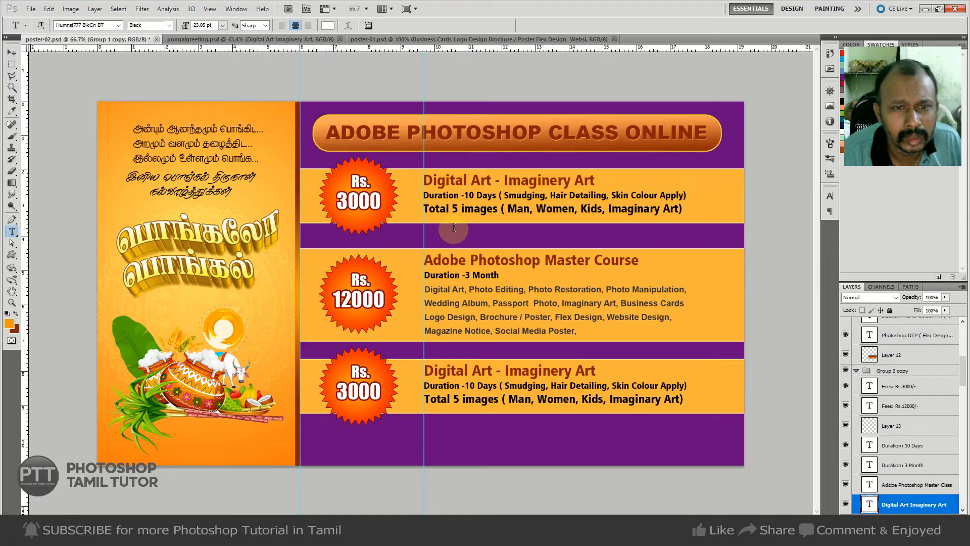
pyautogui.click(475, 328)
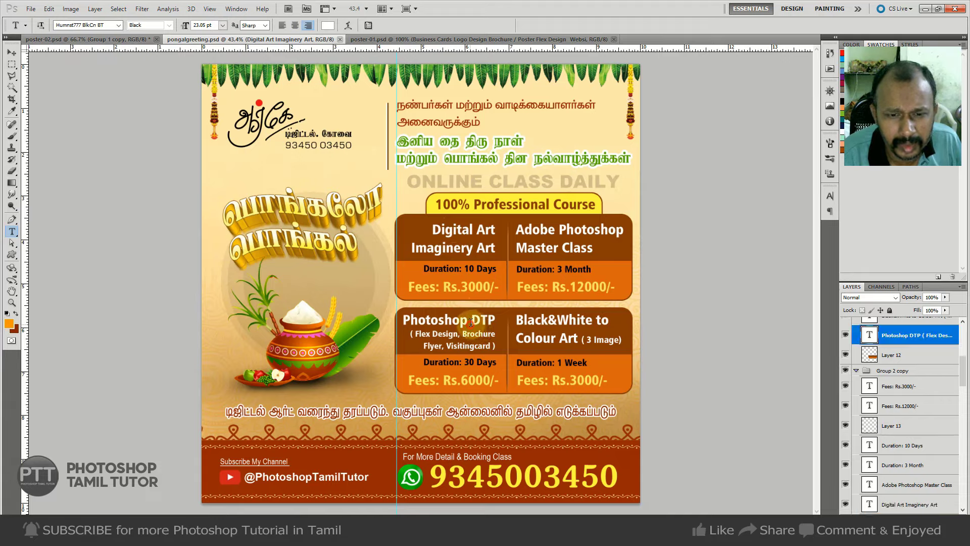
pyautogui.hotkey('ctrl', 'a')
pyautogui.press('Escape')
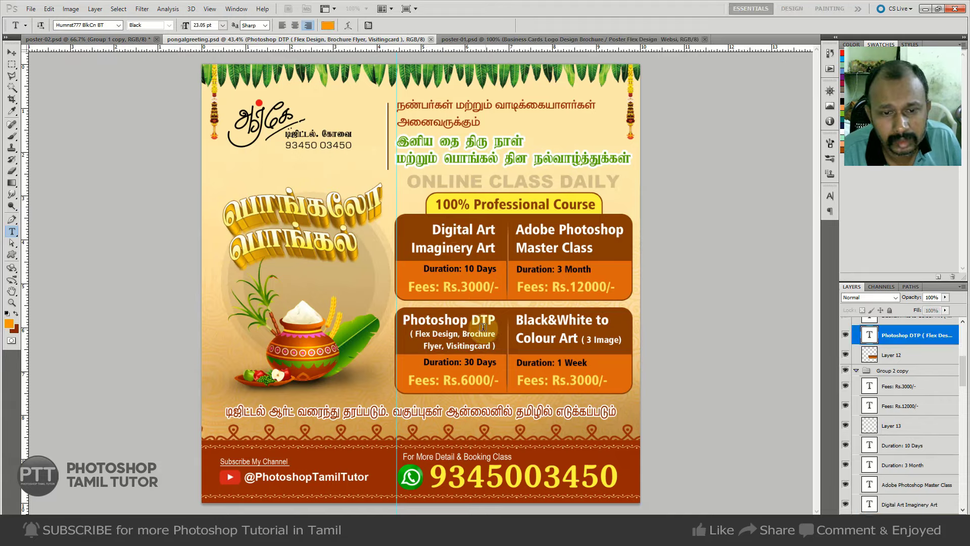
pyautogui.hotkey('ctrl', 'Tab')
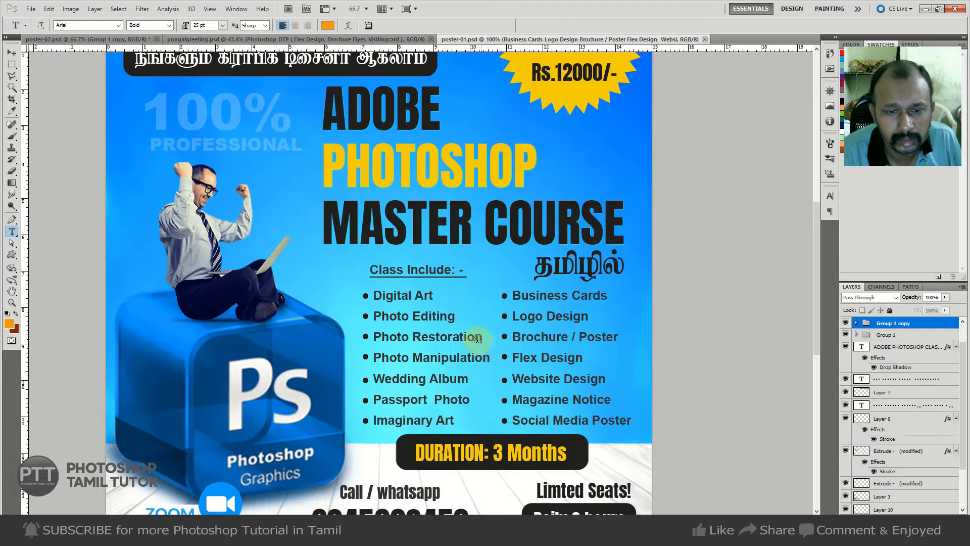
pyautogui.hotkey('ctrl', 'Tab')
# Paste the DTP text over the third band's title, then undo back to Digital Art.
pyautogui.click(610, 369)
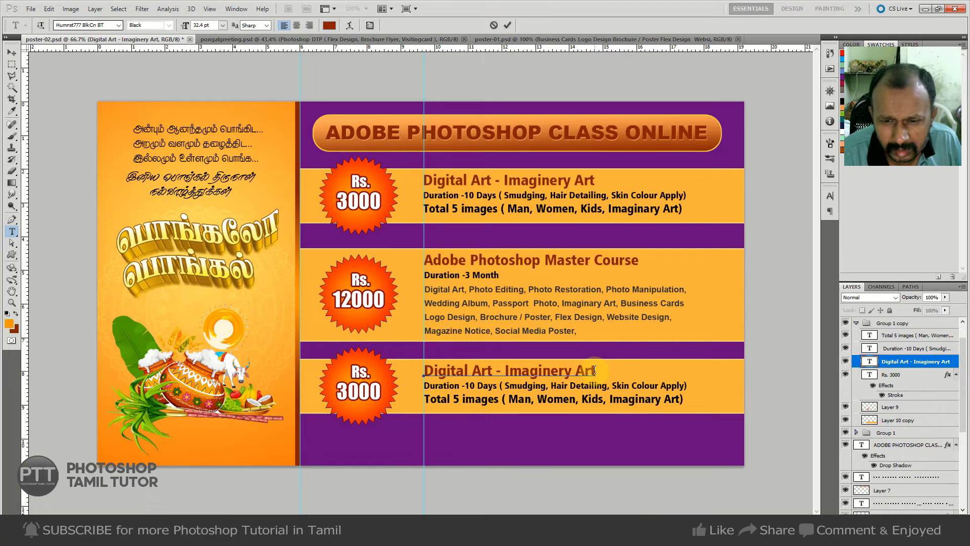
pyautogui.hotkey('ctrl', 'a')
pyautogui.hotkey('ctrl', 'v')
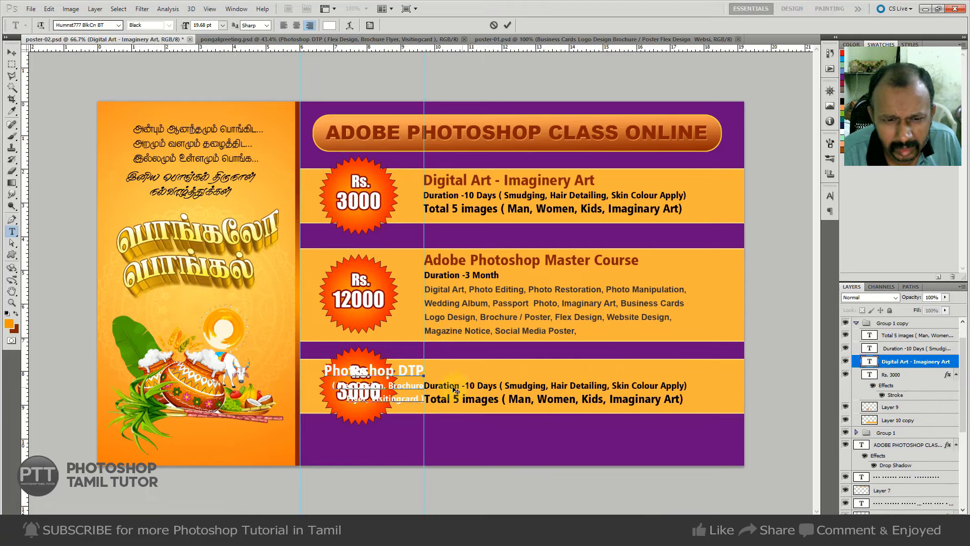
pyautogui.click(436, 372)
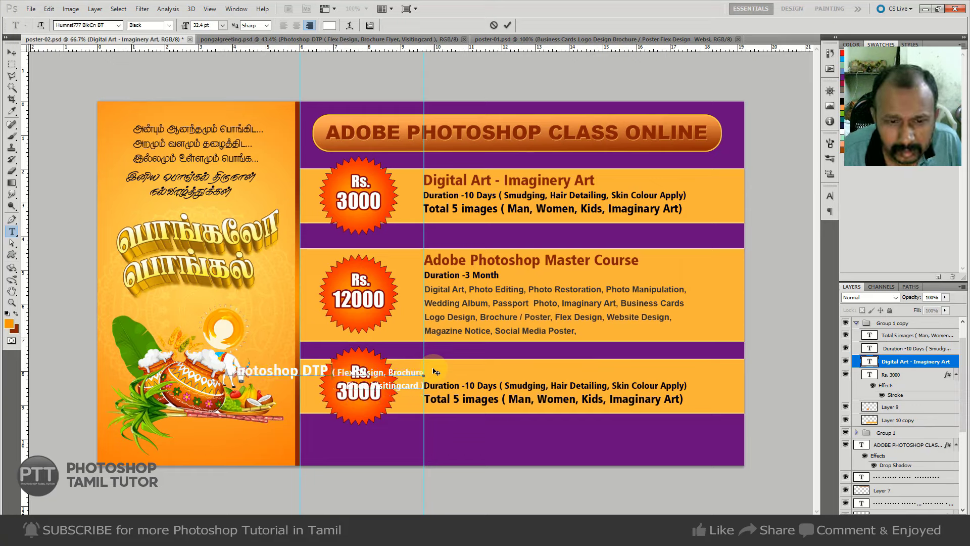
pyautogui.hotkey('ctrl', 'Return')
pyautogui.press('v')
pyautogui.moveTo(325, 412); pyautogui.dragTo(514, 412)
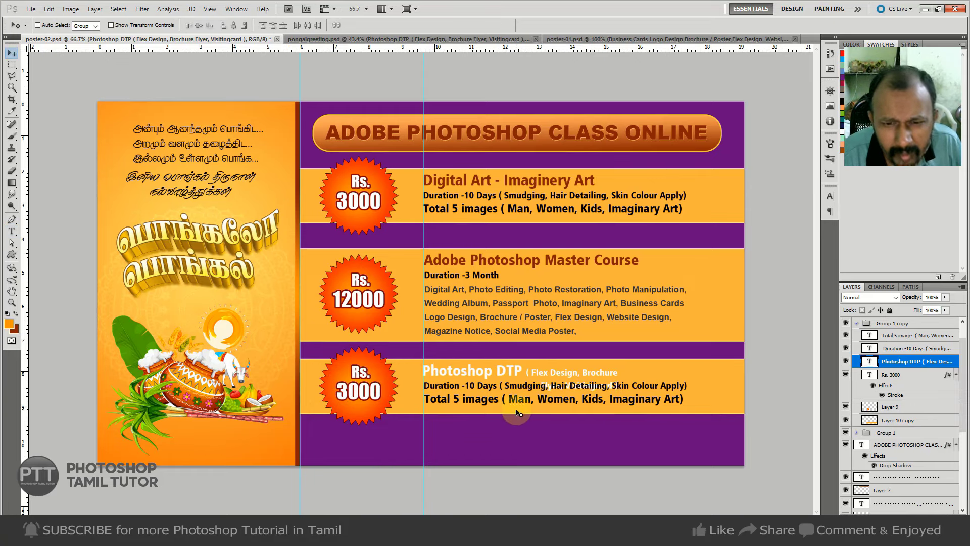
pyautogui.hotkey('ctrl', 'alt', 'z')
pyautogui.hotkey('ctrl', 'alt', 'z')
pyautogui.hotkey('ctrl', 'alt', 'z')
pyautogui.hotkey('ctrl', 'alt', 'z')
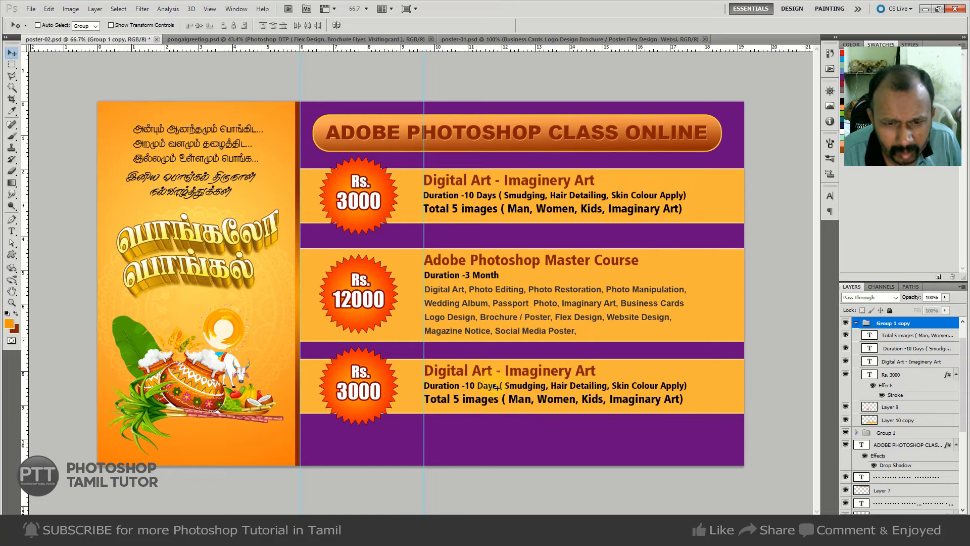
# Retype the third band's heading as 'Adobe Photoshop DTP Course'.
pyautogui.press('t')
pyautogui.click(447, 377)
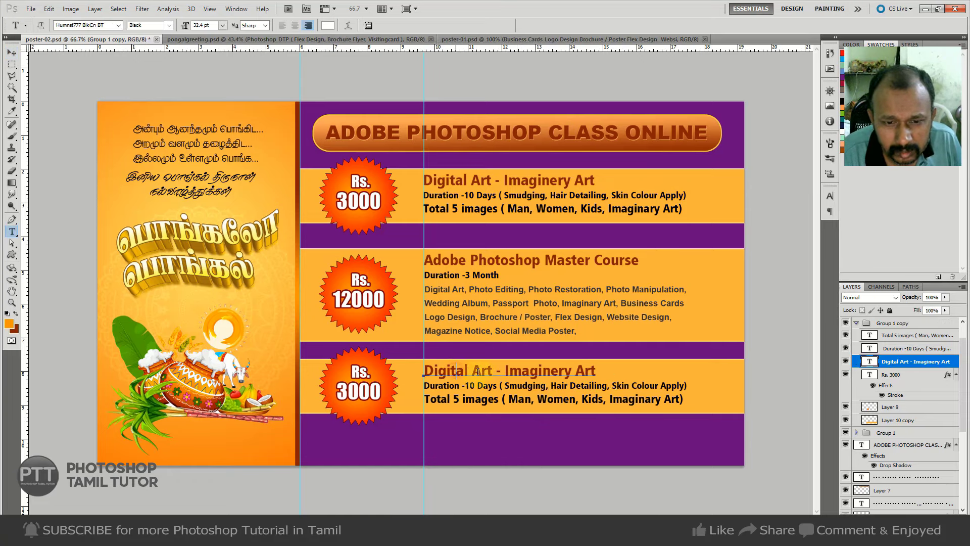
pyautogui.hotkey('ctrl', 'a')
pyautogui.write('Adobe')
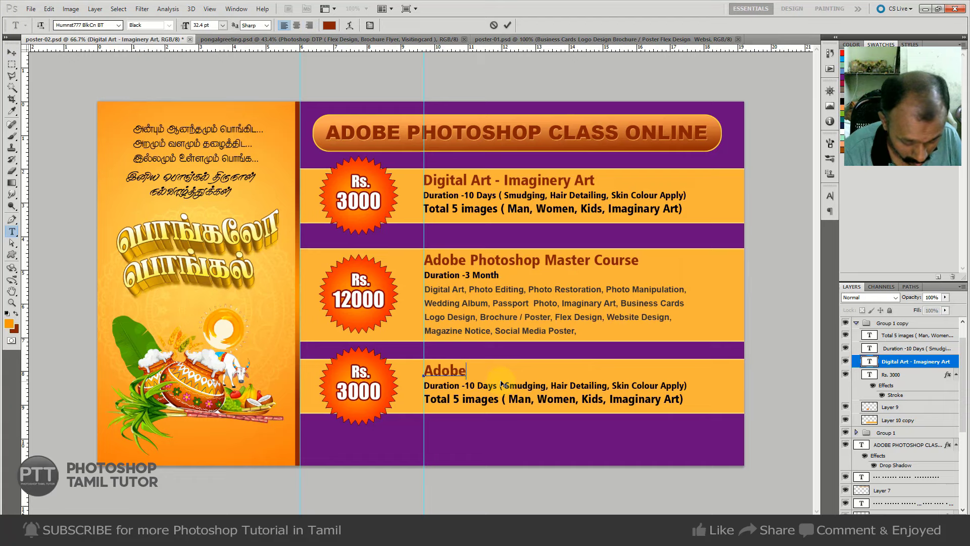
pyautogui.write(' Photoshop DTP ')
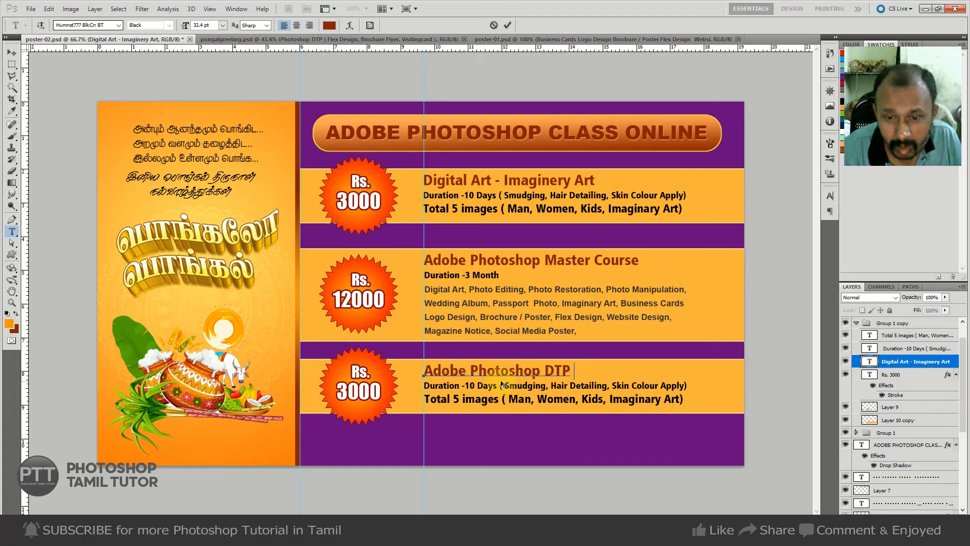
pyautogui.write('Course')
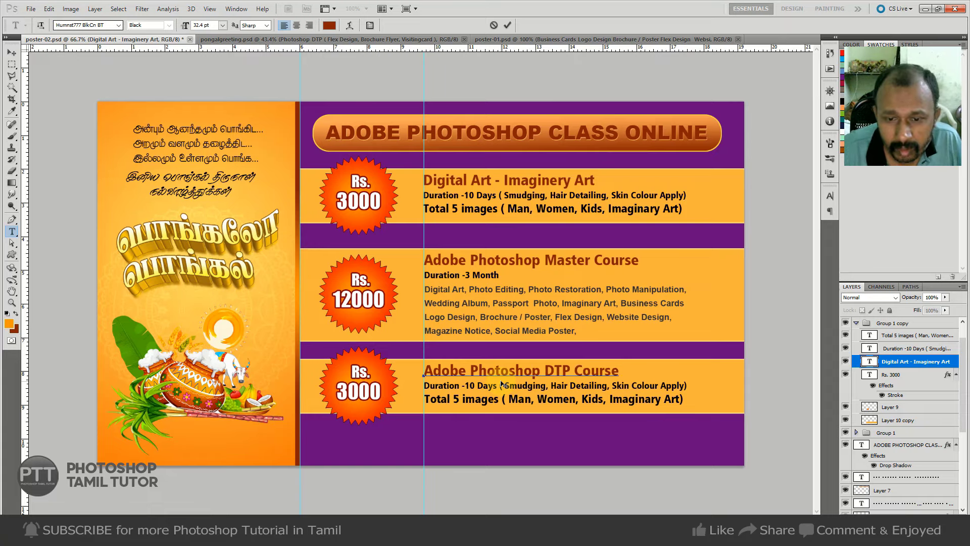
pyautogui.hotkey('ctrl', 'Return')
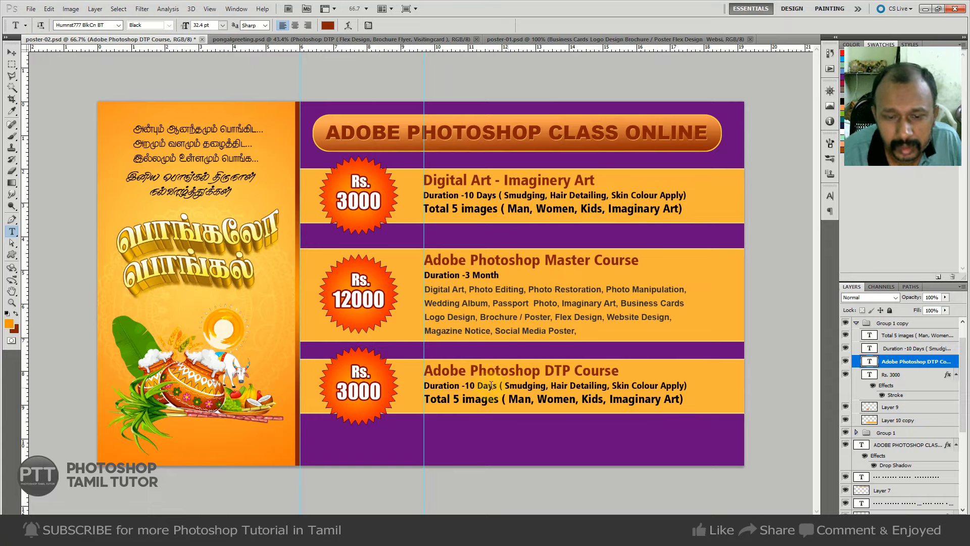
pyautogui.hotkey('ctrl', 'Tab')
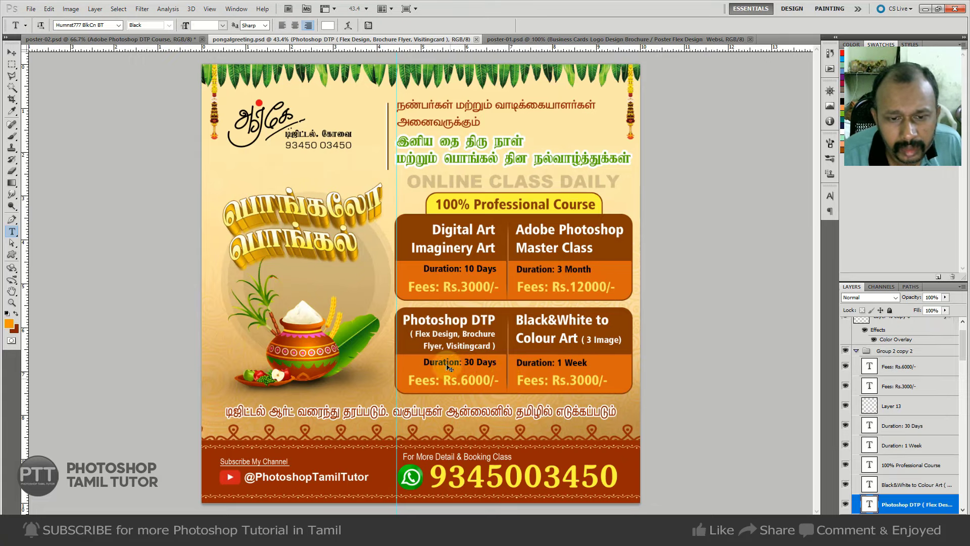
# Change the DTP duration to 30 Days and delete its bracketed skills list.
pyautogui.hotkey('ctrl', 'Tab')
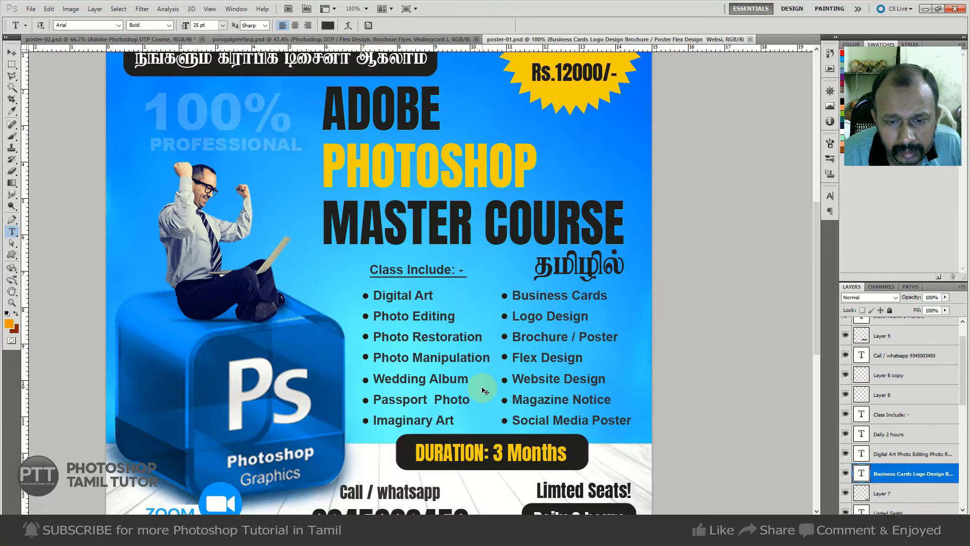
pyautogui.hotkey('ctrl', 'Tab')
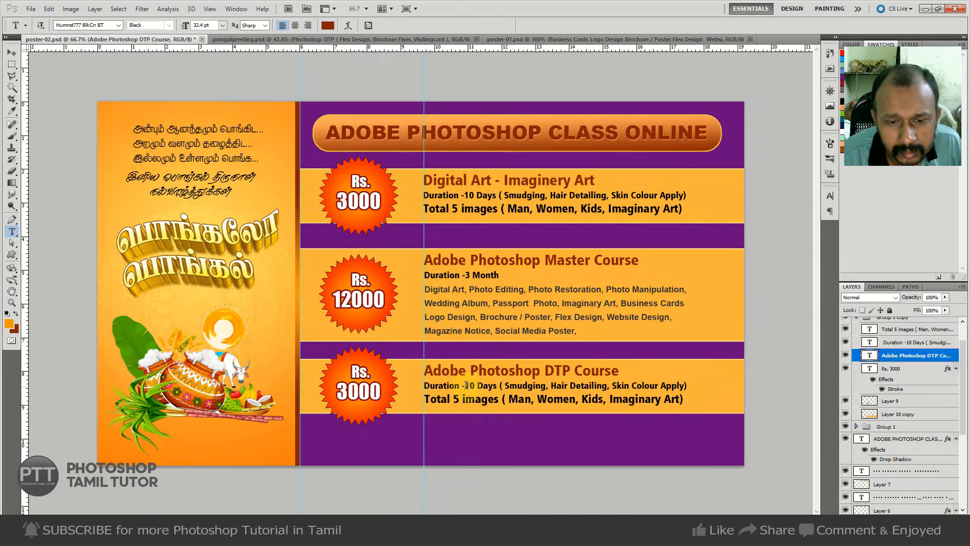
pyautogui.moveTo(465, 386); pyautogui.dragTo(471, 386)
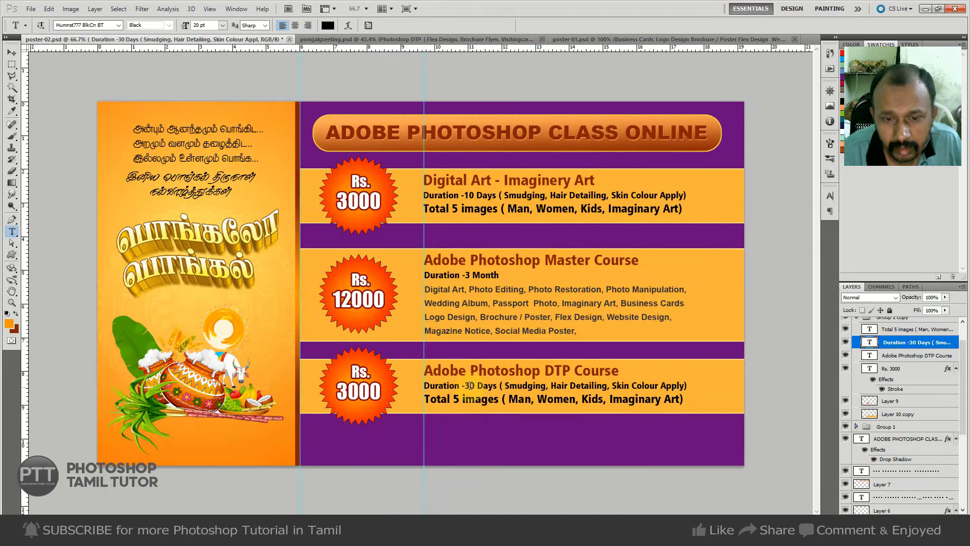
pyautogui.write('3')
pyautogui.hotkey('ctrl', 'Return')
pyautogui.moveTo(500, 386); pyautogui.dragTo(702, 390)
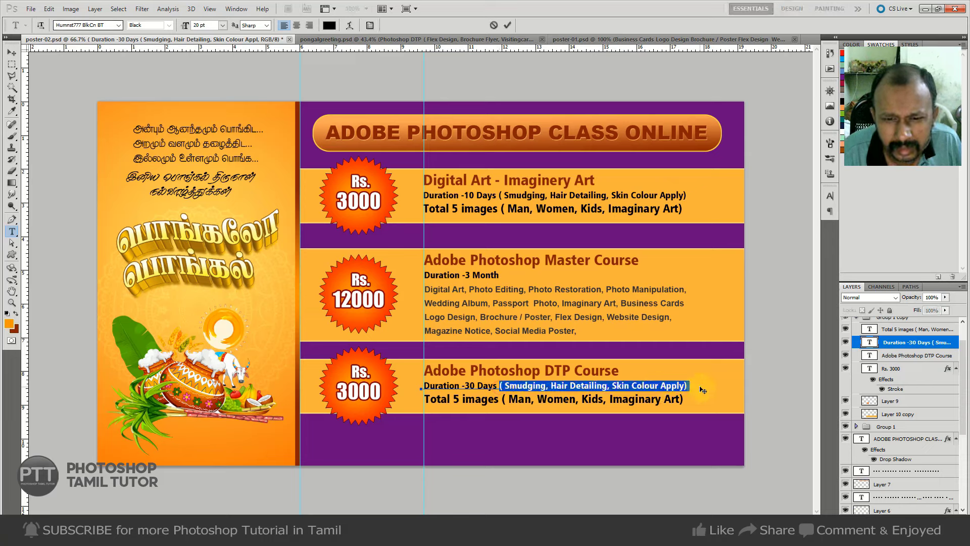
pyautogui.press('Delete')
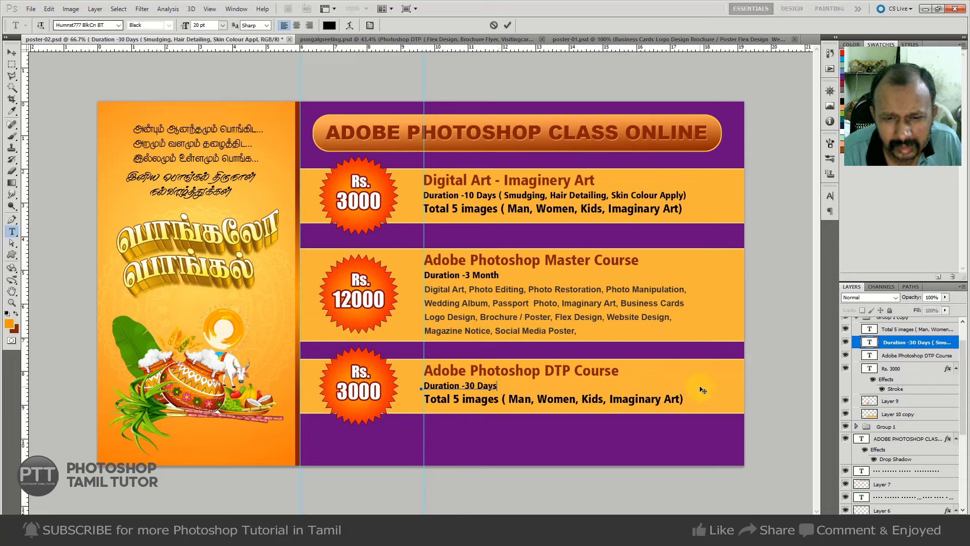
pyautogui.hotkey('ctrl', 'Return')
# Delete the DTP band's Total 5 images layer and select the Master Course description text.
pyautogui.click(664, 398)
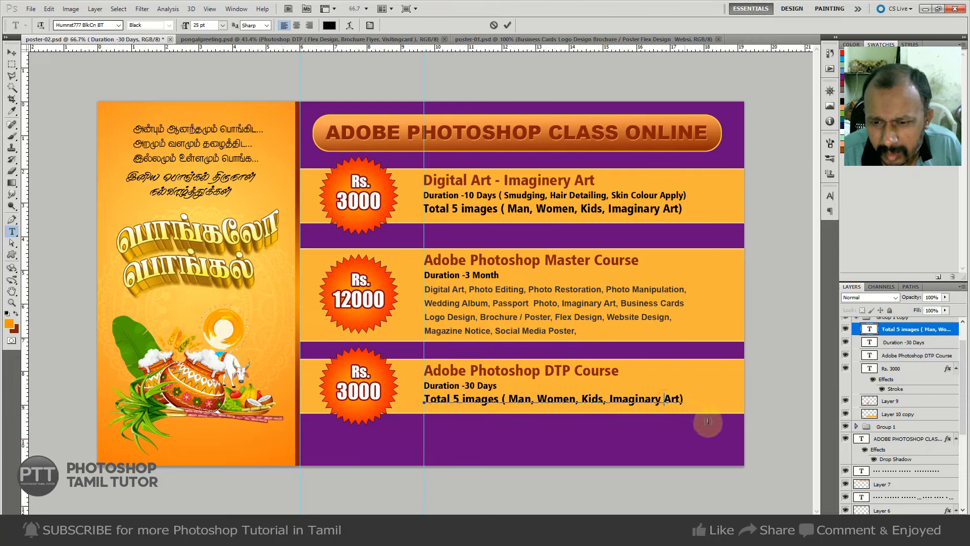
pyautogui.hotkey('ctrl', 'Return')
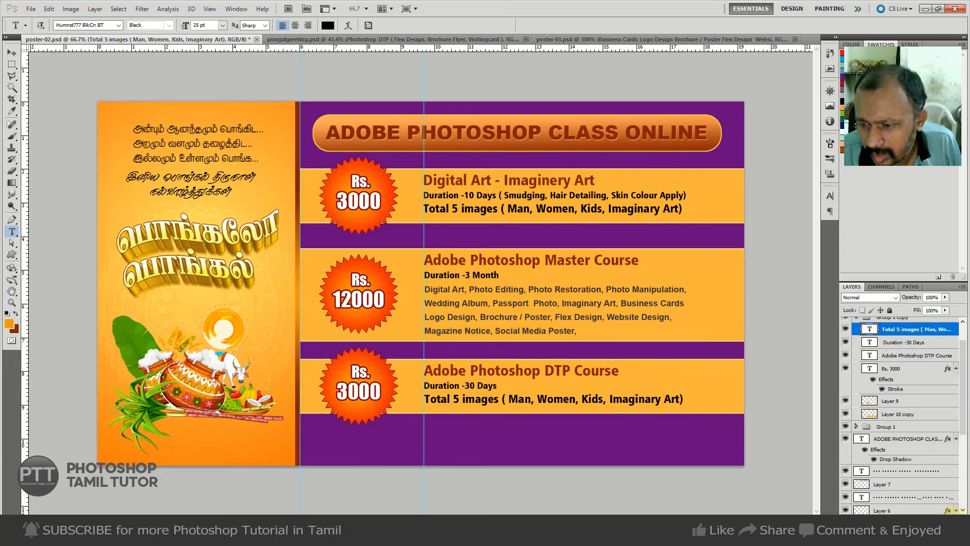
pyautogui.press('Delete')
pyautogui.press('Return')
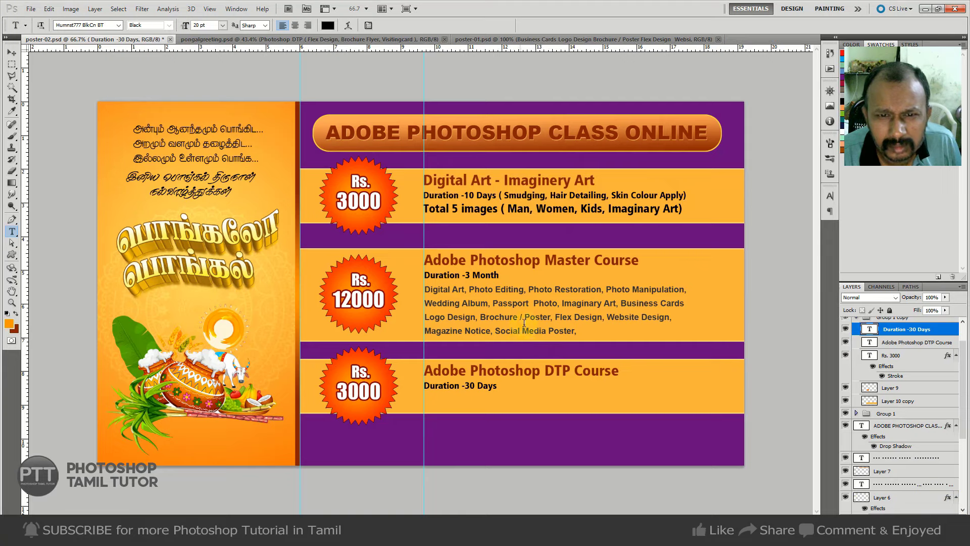
pyautogui.click(524, 323)
pyautogui.hotkey('ctrl', 'a')
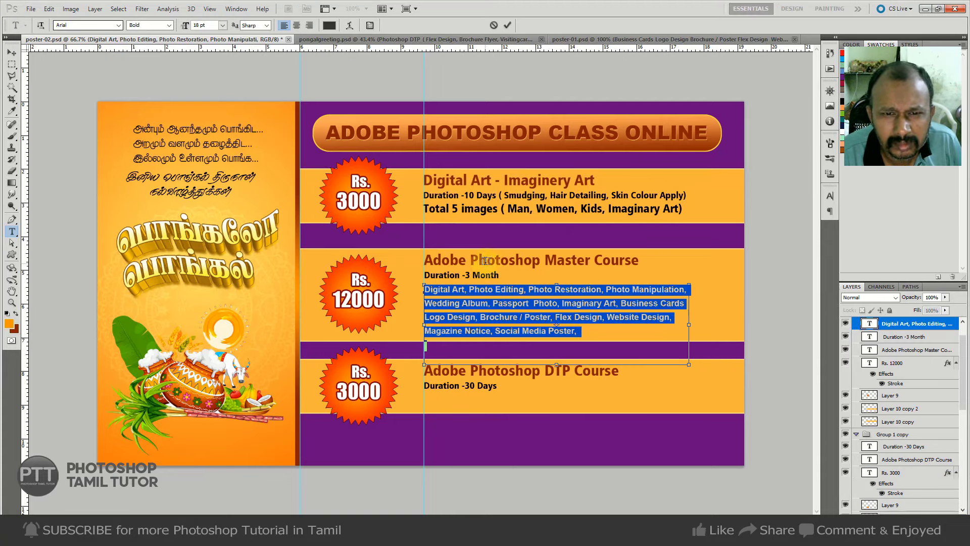
# Set the first band's Total 5 images line to Arial Bold and align it under the duration.
pyautogui.click(505, 209)
pyautogui.hotkey('ctrl', 'a')
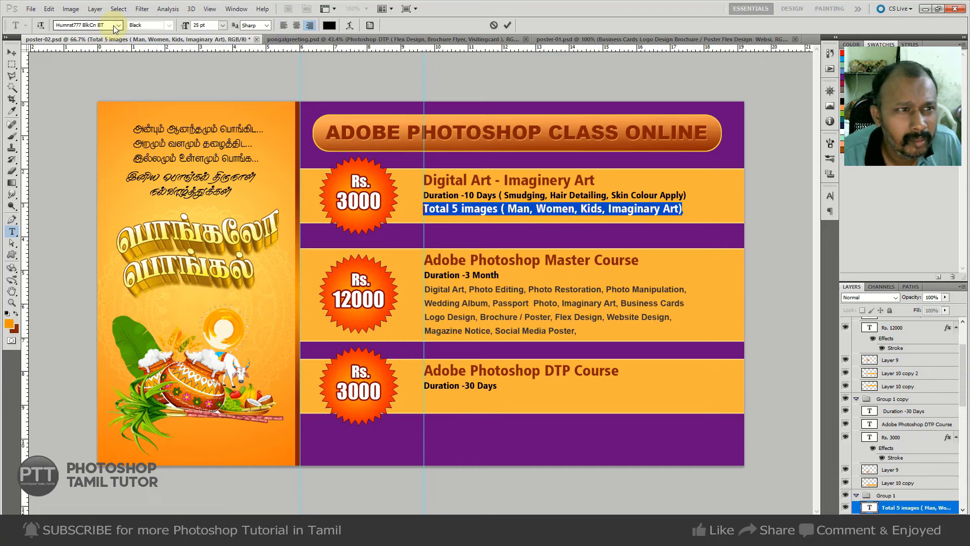
pyautogui.click(117, 25)
pyautogui.write('al')
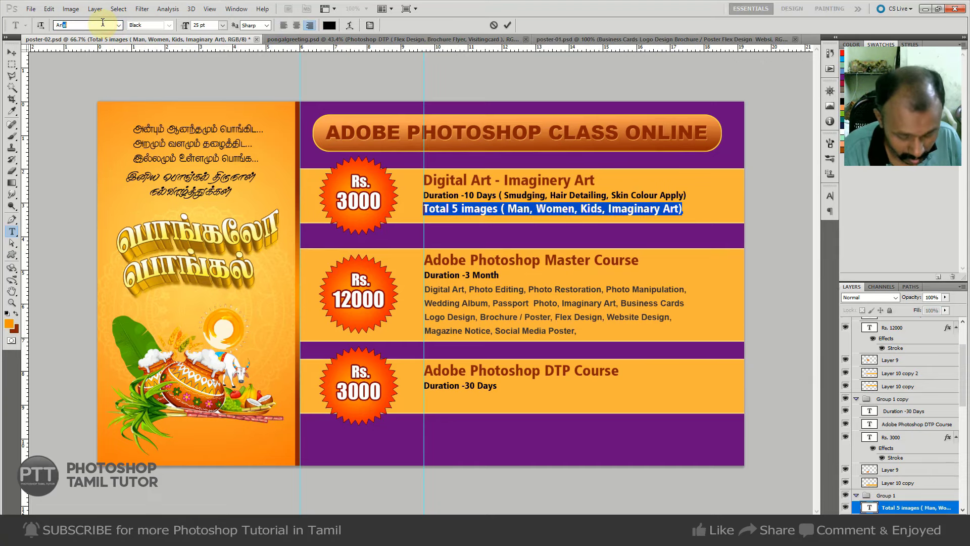
pyautogui.press('Return')
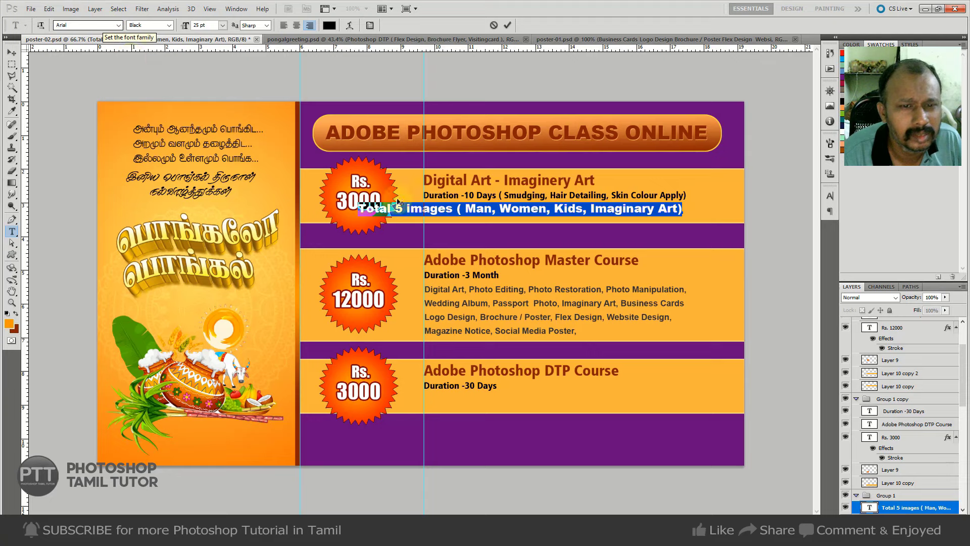
pyautogui.click(169, 25)
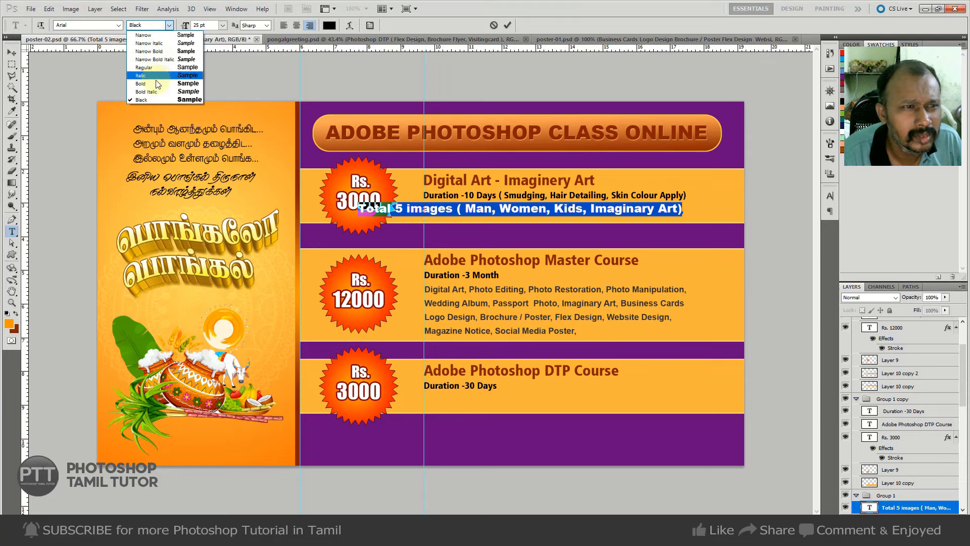
pyautogui.click(157, 84)
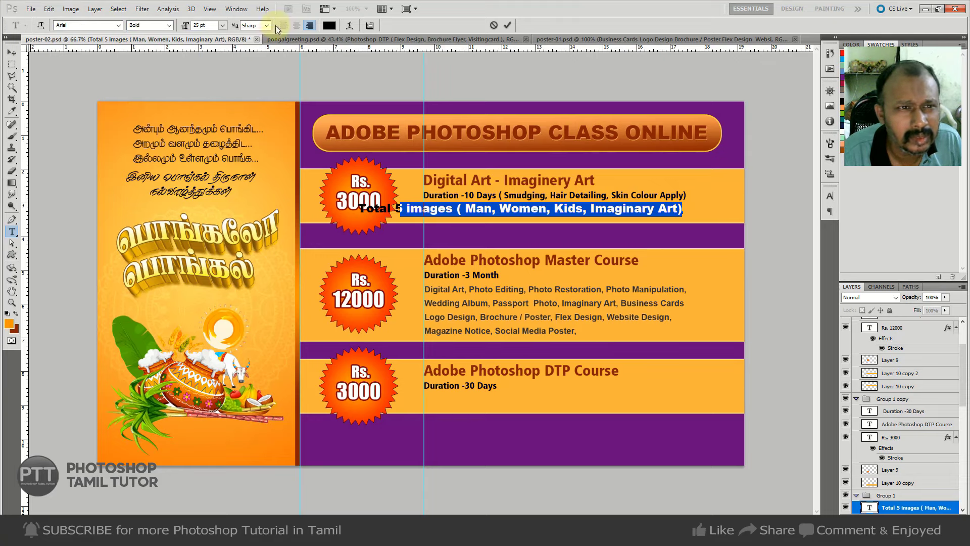
pyautogui.click(11, 52)
pyautogui.moveTo(435, 213)
pyautogui.mouseDown()
pyautogui.moveTo(716, 212)
pyautogui.moveTo(455, 223)
pyautogui.mouseUp()
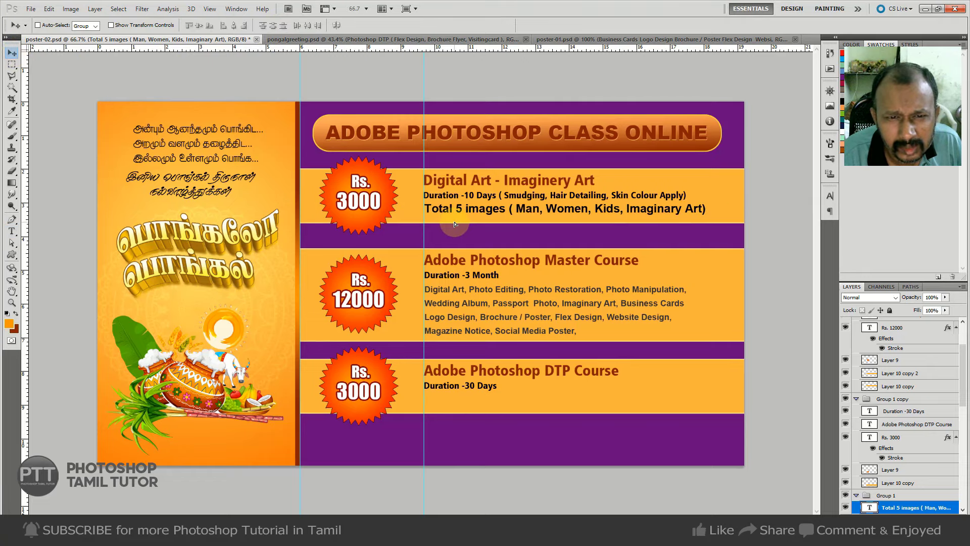
# Resize the Total 5 images line to 20 pt.
pyautogui.press('t')
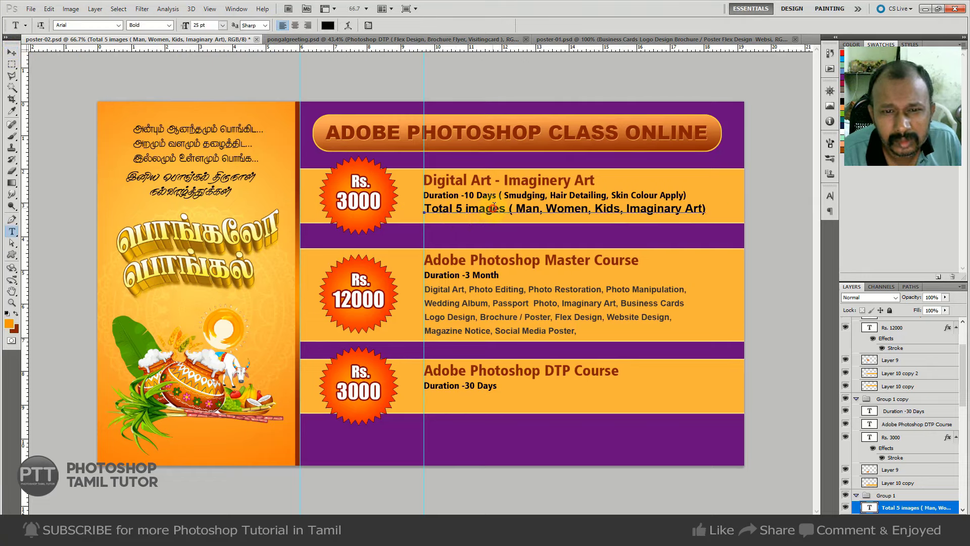
pyautogui.click(498, 210)
pyautogui.hotkey('ctrl', 'a')
pyautogui.click(498, 210)
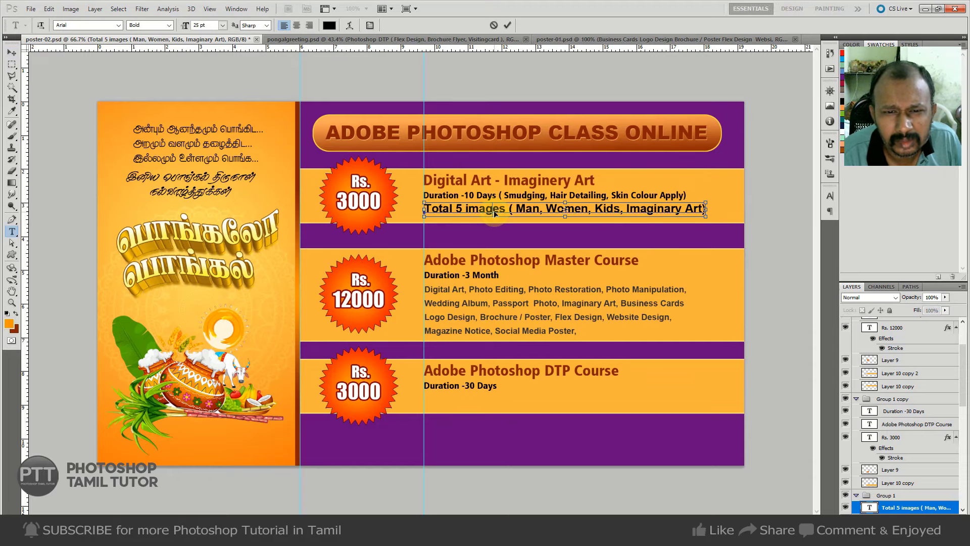
pyautogui.hotkey('ctrl', 'a')
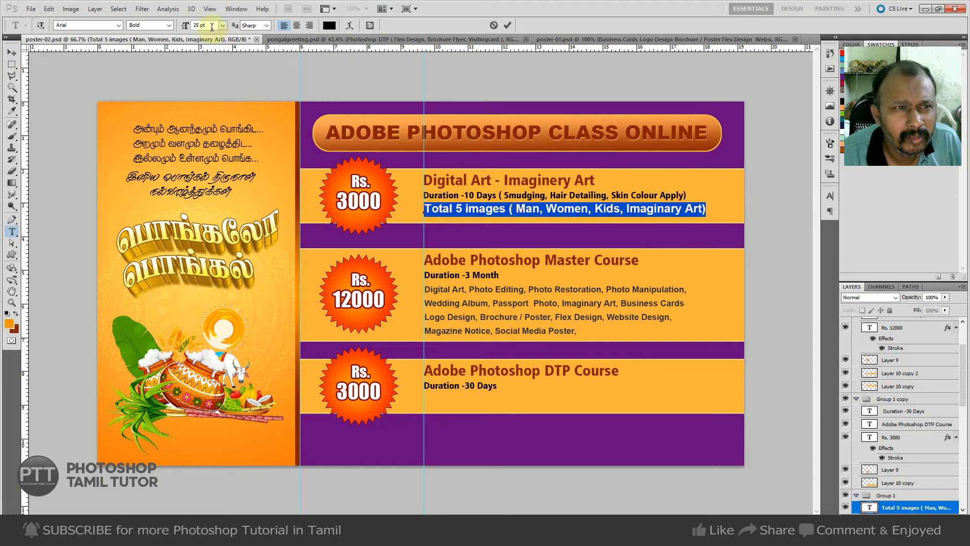
pyautogui.click(212, 27)
pyautogui.write('20')
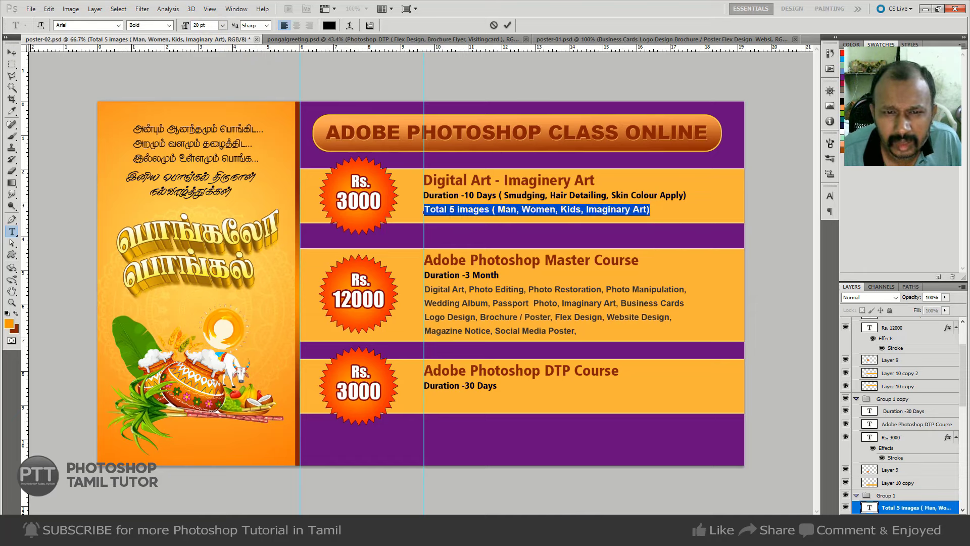
pyautogui.hotkey('ctrl', 'Return')
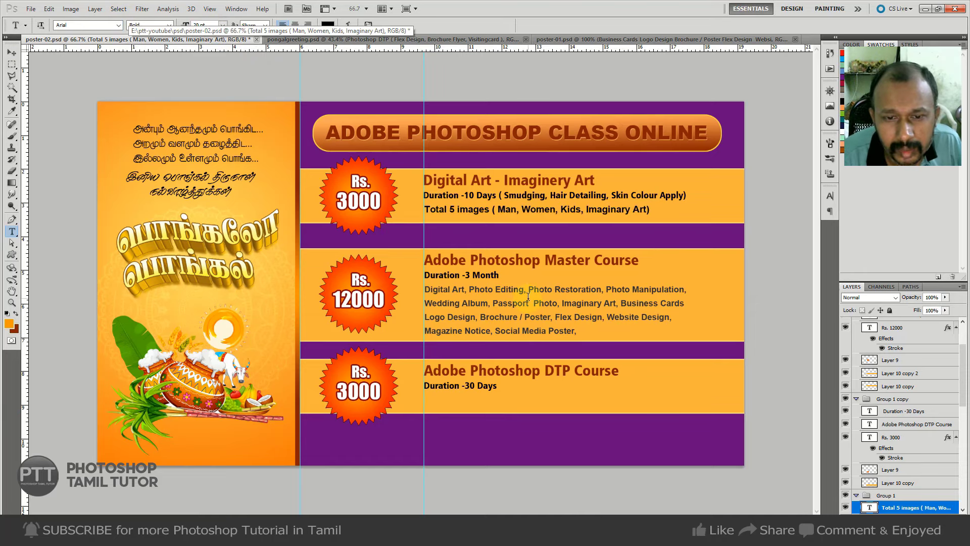
# Set the Master Course description paragraph to 20 pt.
pyautogui.click(533, 290)
pyautogui.hotkey('ctrl', 'a')
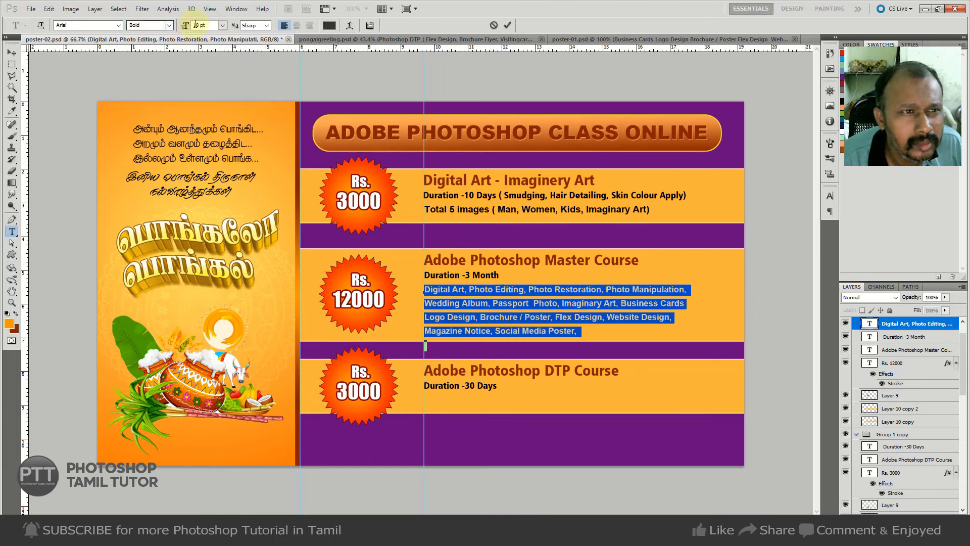
pyautogui.click(207, 25)
pyautogui.write('20')
pyautogui.press('Return')
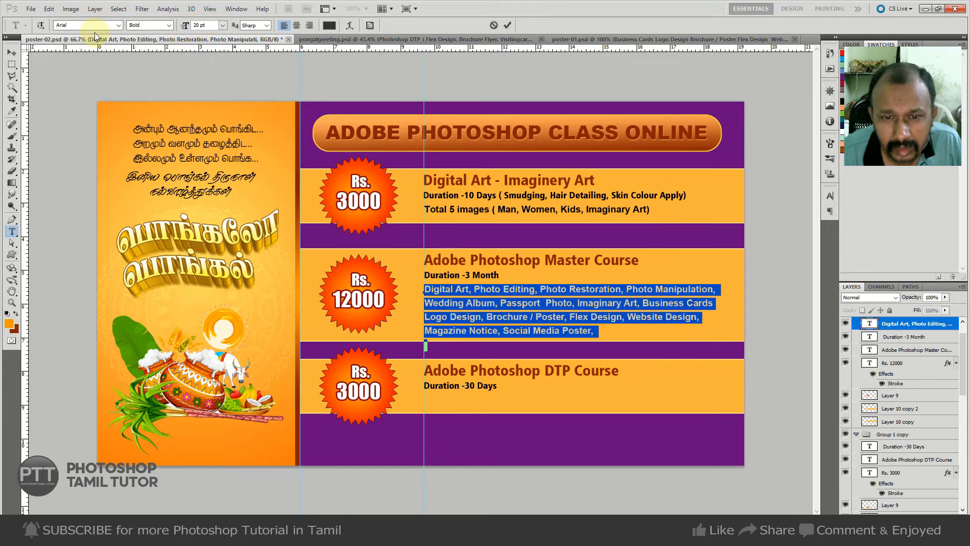
pyautogui.click(327, 25)
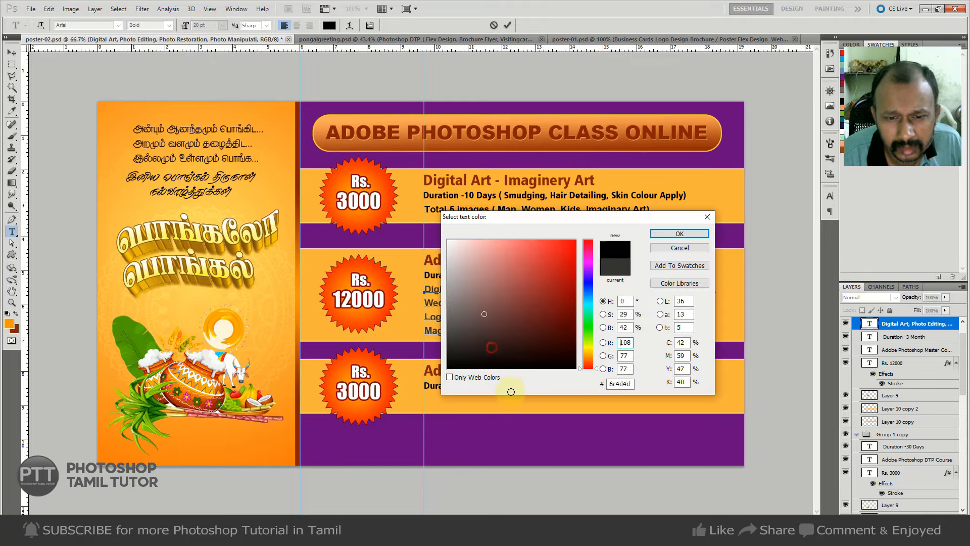
pyautogui.press('Return')
pyautogui.hotkey('ctrl', 'Return')
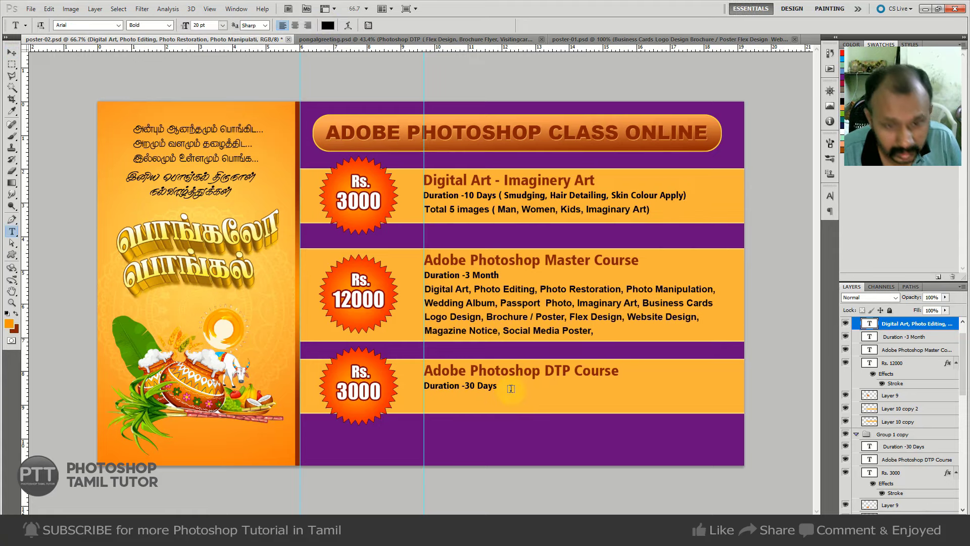
pyautogui.click(561, 316)
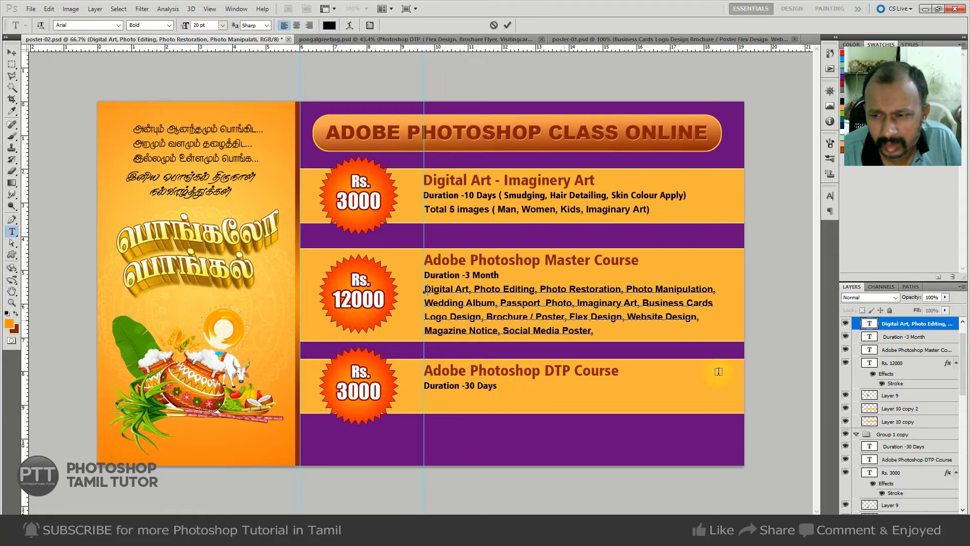
pyautogui.hotkey('ctrl', 'Return')
# Paste the copied Photoshop DTP course note as new text in the DTP band.
pyautogui.scroll(1, 889, 384)
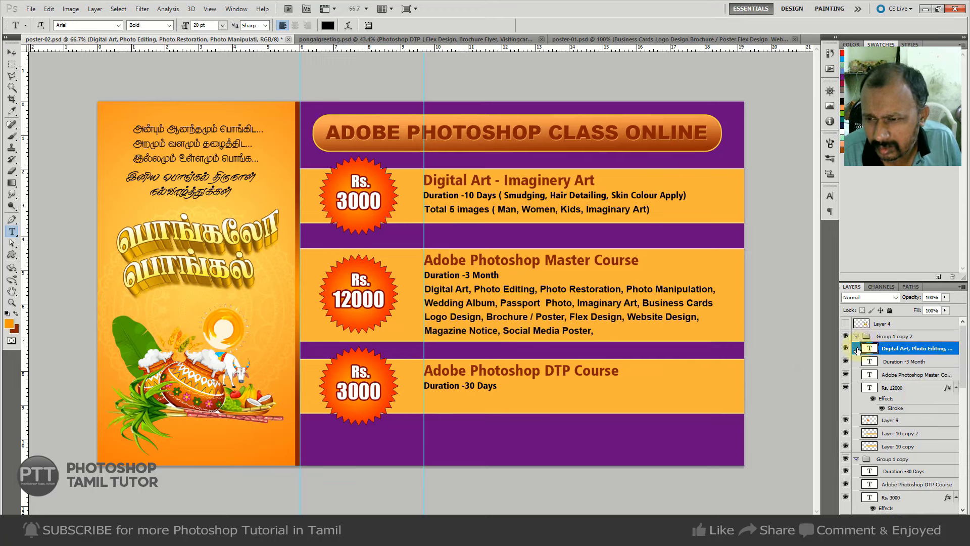
pyautogui.click(856, 336)
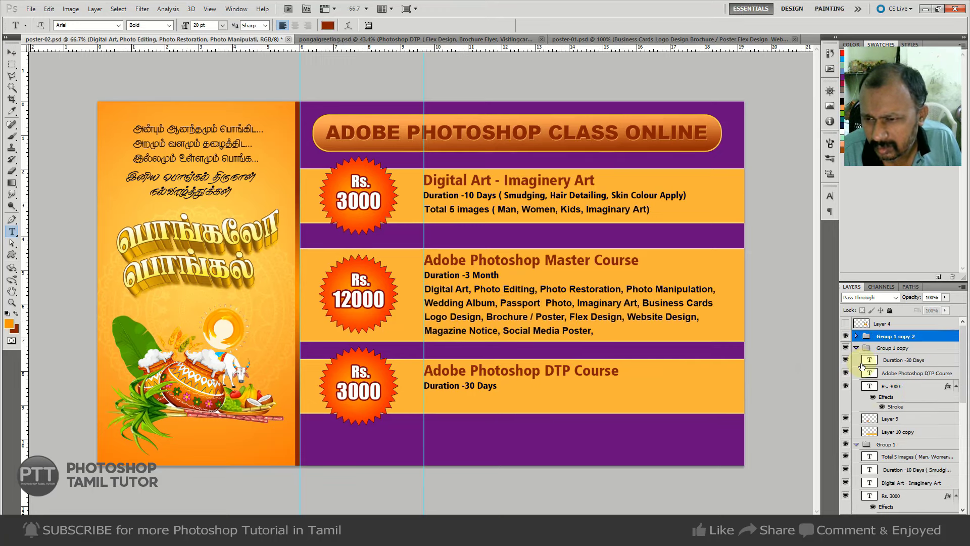
pyautogui.click(882, 347)
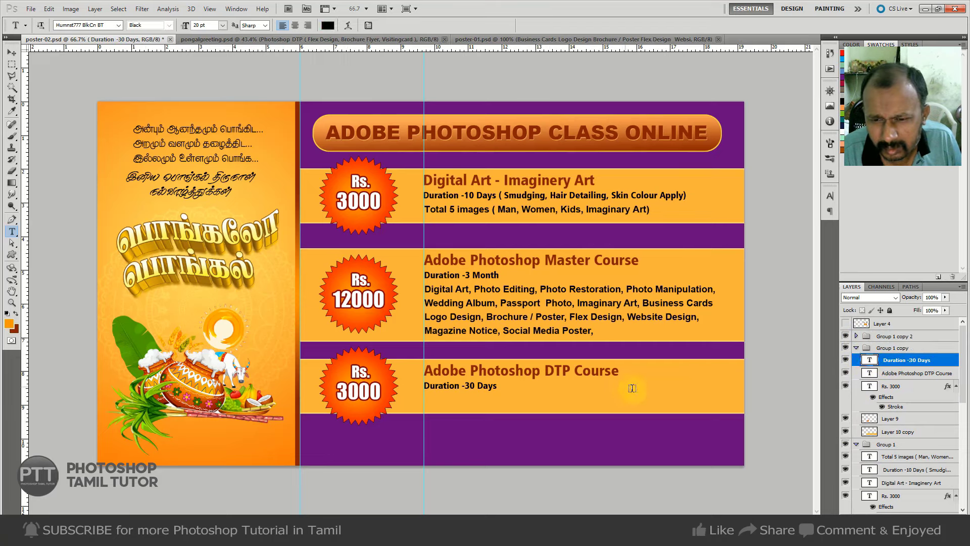
pyautogui.click(659, 389)
pyautogui.hotkey('ctrl', 'v')
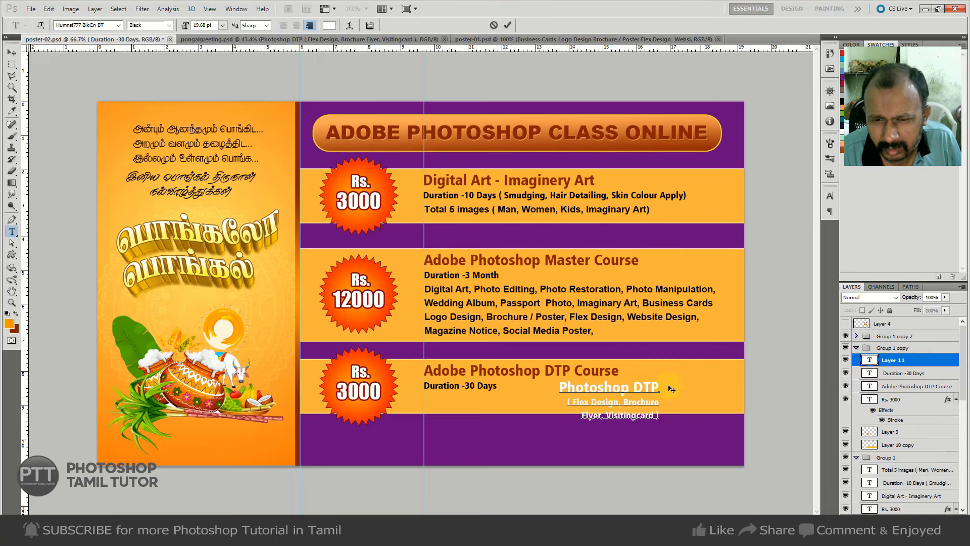
# Drop the white note and paste a copy of the Master Course paragraph into the DTP band.
pyautogui.press('Escape')
pyautogui.click(624, 327)
pyautogui.hotkey('ctrl', 'a')
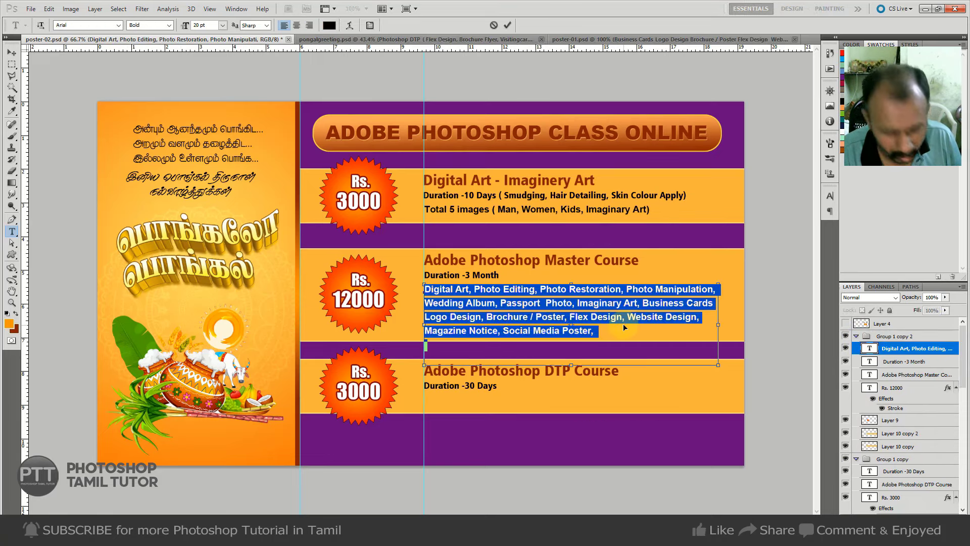
pyautogui.hotkey('ctrl', 'c')
pyautogui.press('Escape')
pyautogui.click(632, 388)
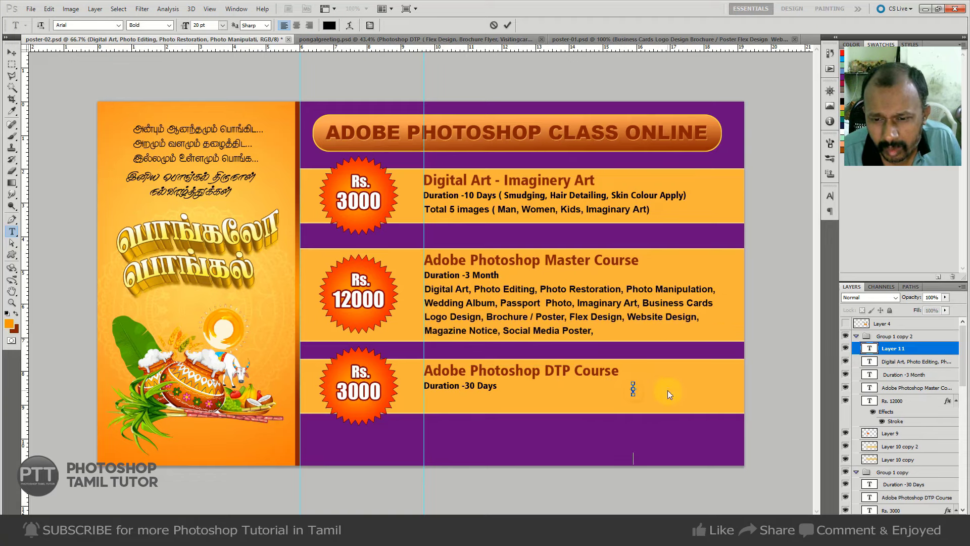
pyautogui.hotkey('ctrl', 'v')
pyautogui.click(12, 52)
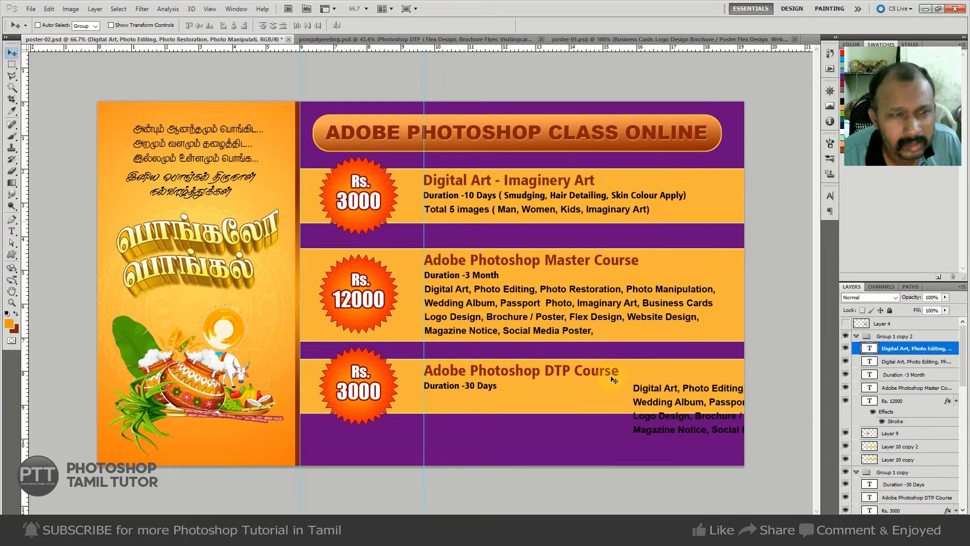
# Move the pasted course list down the layer stack and position it under 'Duration -30 Days'.
pyautogui.click(845, 349)
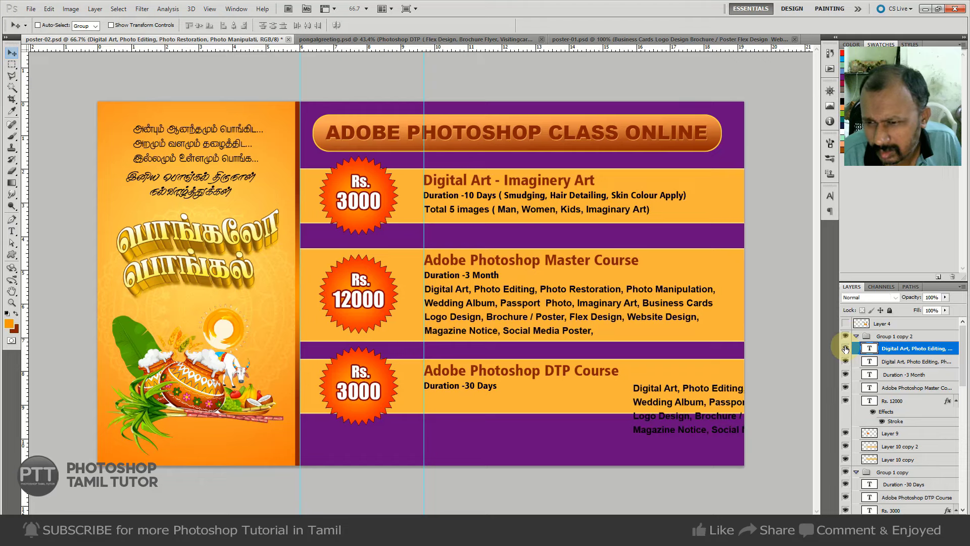
pyautogui.click(846, 336)
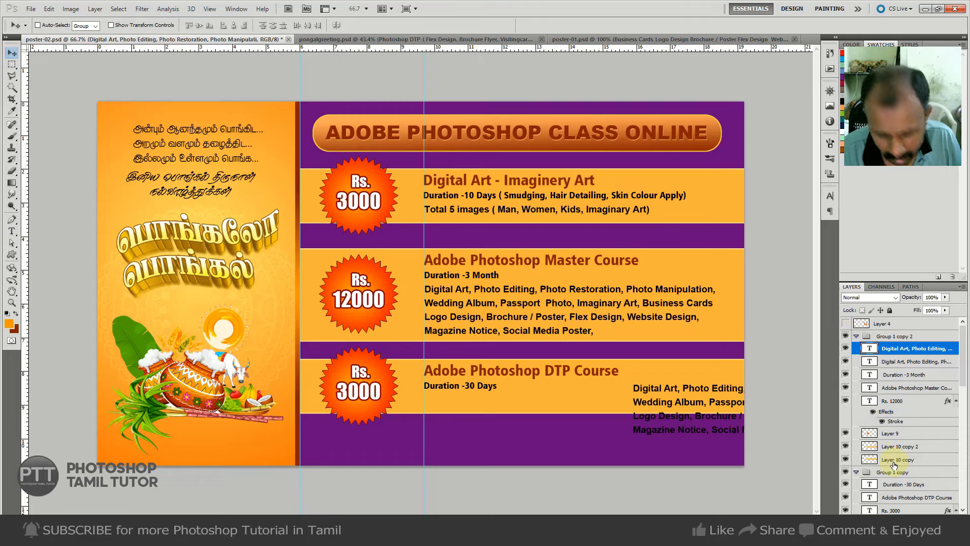
pyautogui.hotkey('ctrl', '[')
pyautogui.hotkey('ctrl', '[')
pyautogui.hotkey('ctrl', '[')
pyautogui.hotkey('ctrl', '[')
pyautogui.hotkey('ctrl', '[')
pyautogui.hotkey('ctrl', '[')
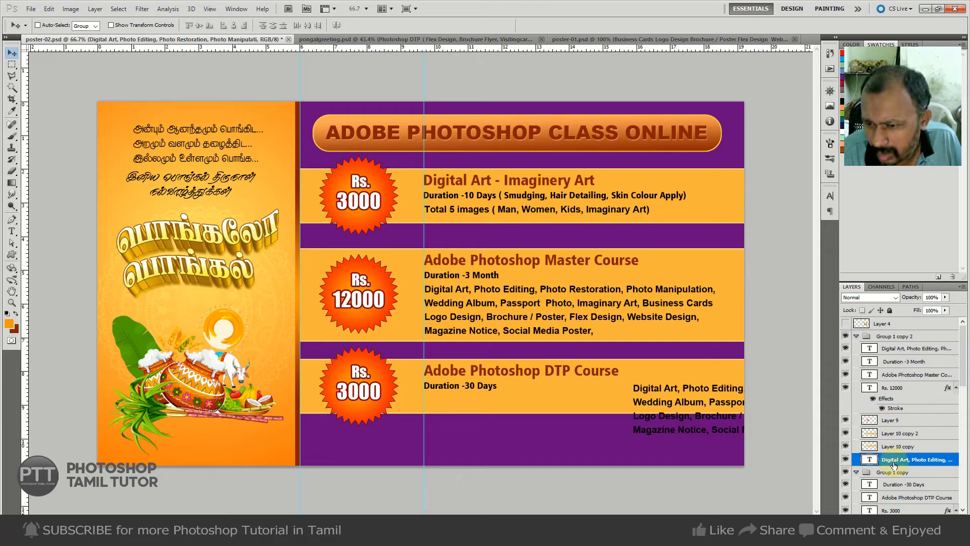
pyautogui.hotkey('ctrl', '[')
pyautogui.hotkey('ctrl', '[')
pyautogui.moveTo(632, 449); pyautogui.dragTo(426, 435)
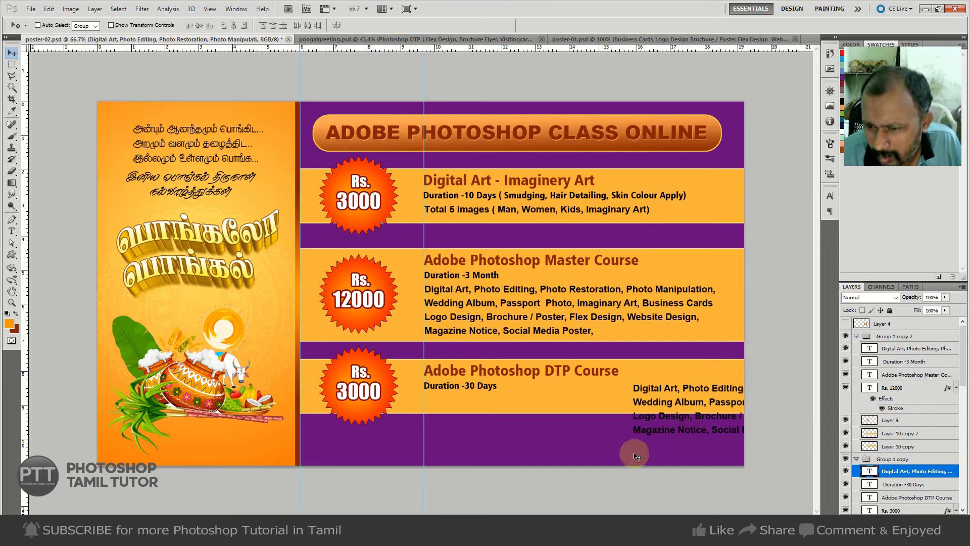
pyautogui.press('Up')
pyautogui.press('Up')
pyautogui.press('Up')
pyautogui.press('Left')
pyautogui.press('Left')
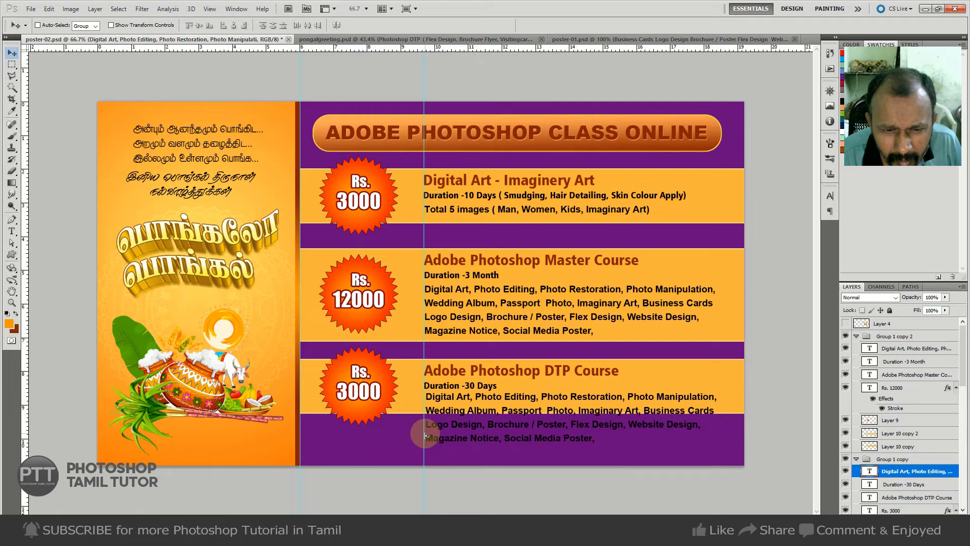
pyautogui.press('Left')
pyautogui.press('Left')
pyautogui.press('Left')
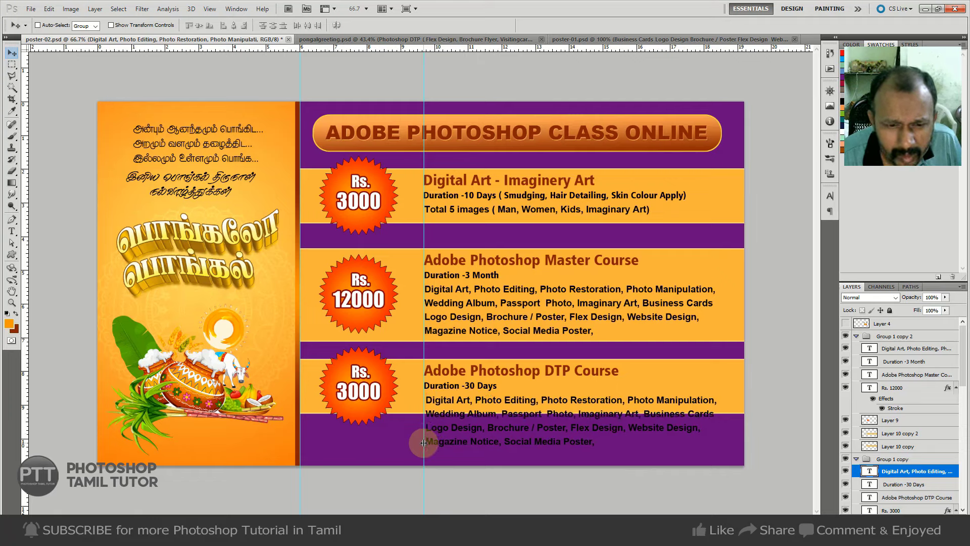
pyautogui.press('Down')
pyautogui.press('Down')
pyautogui.press('Down')
pyautogui.press('Down')
pyautogui.press('Down')
pyautogui.press('Down')
# Select all of the pasted course list text in the DTP band for retyping.
pyautogui.press('t')
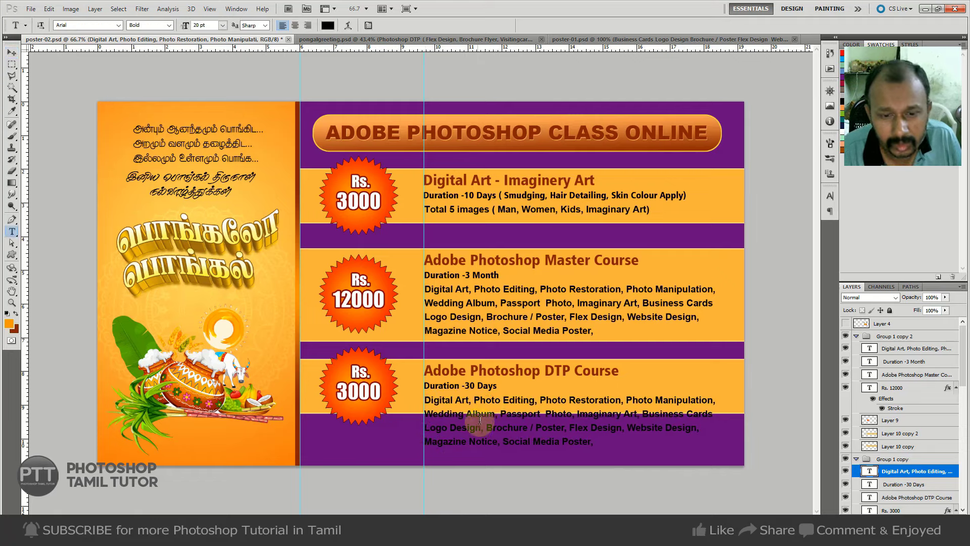
pyautogui.click(484, 414)
pyautogui.hotkey('ctrl', 'a')
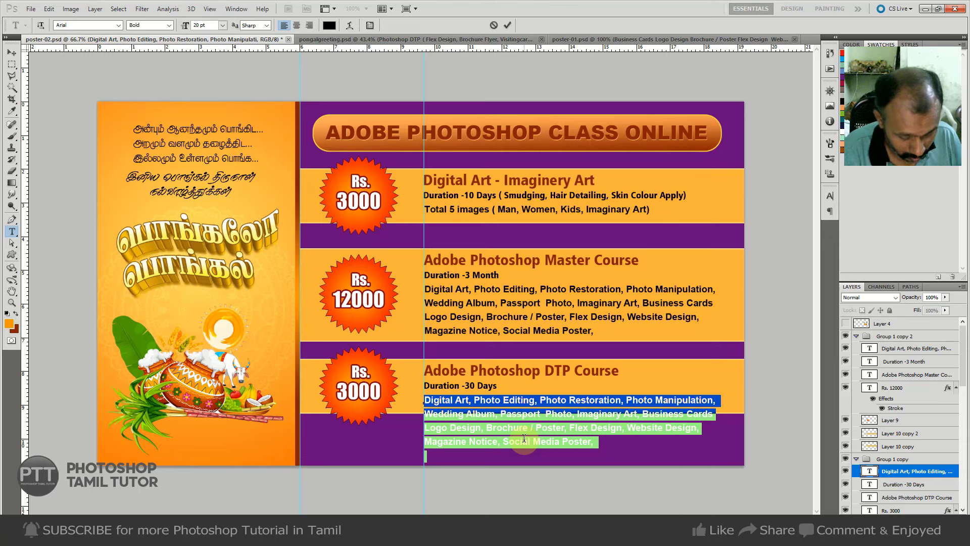
# Replace the DTP description with 'Business card, Brochure, Flyer, Logo Design'.
pyautogui.write('Business card, ')
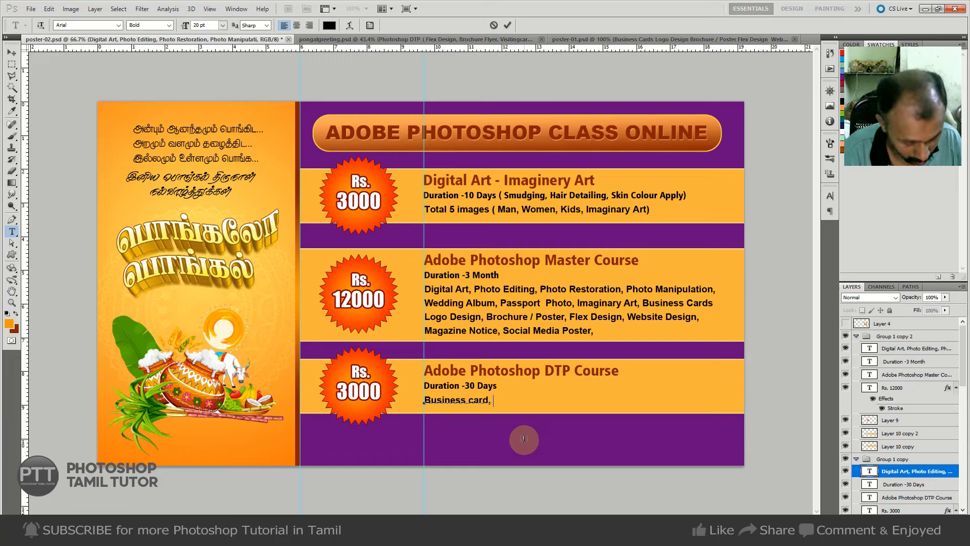
pyautogui.write('Brochu')
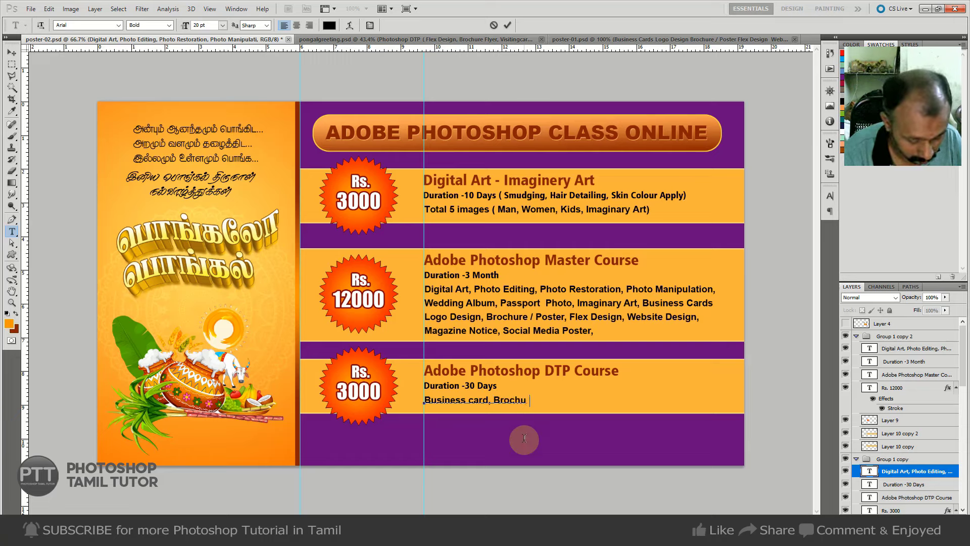
pyautogui.write('re, Fl')
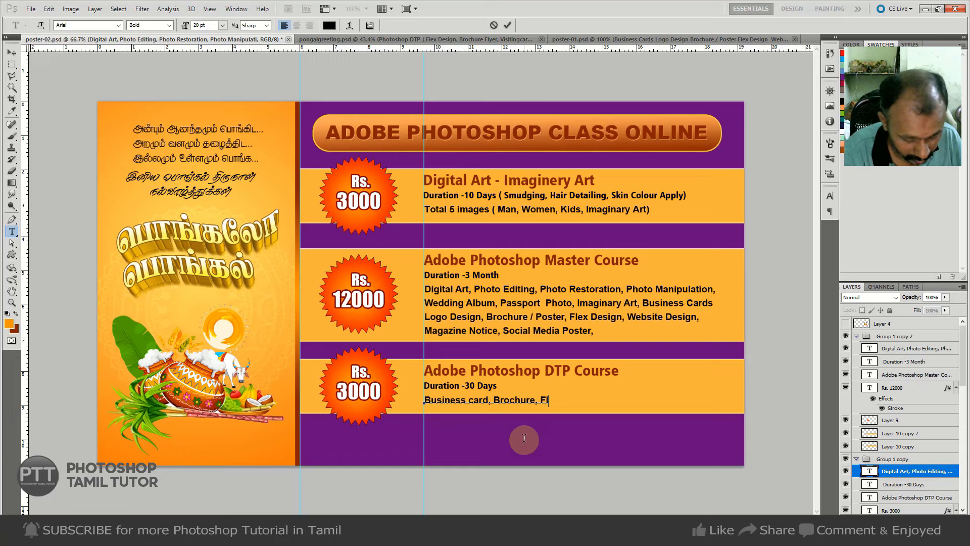
pyautogui.write('yer, Logo')
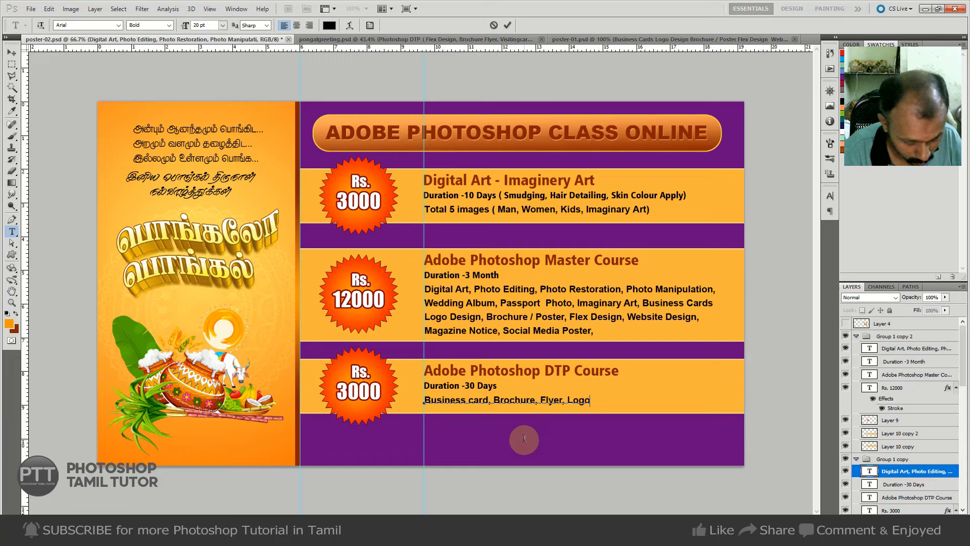
pyautogui.write(' Design,')
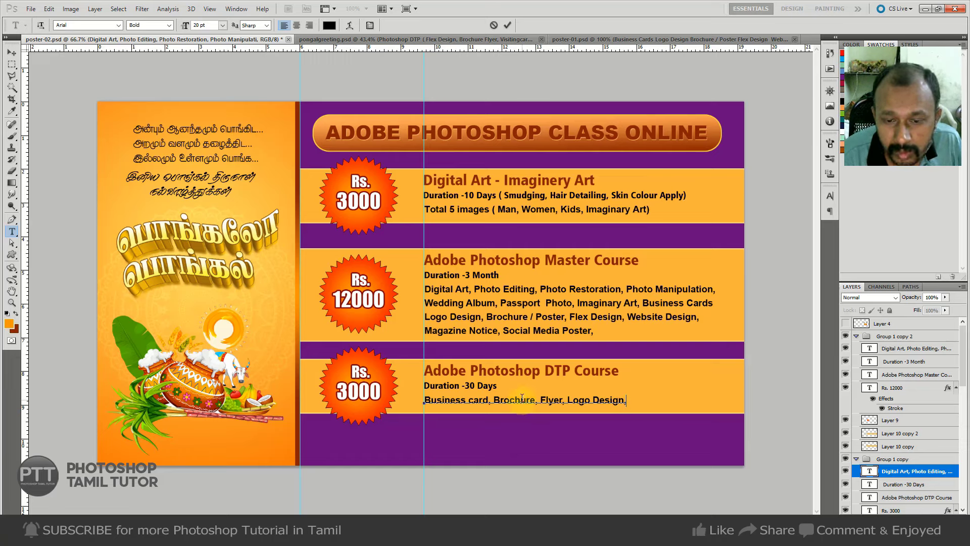
pyautogui.click(11, 54)
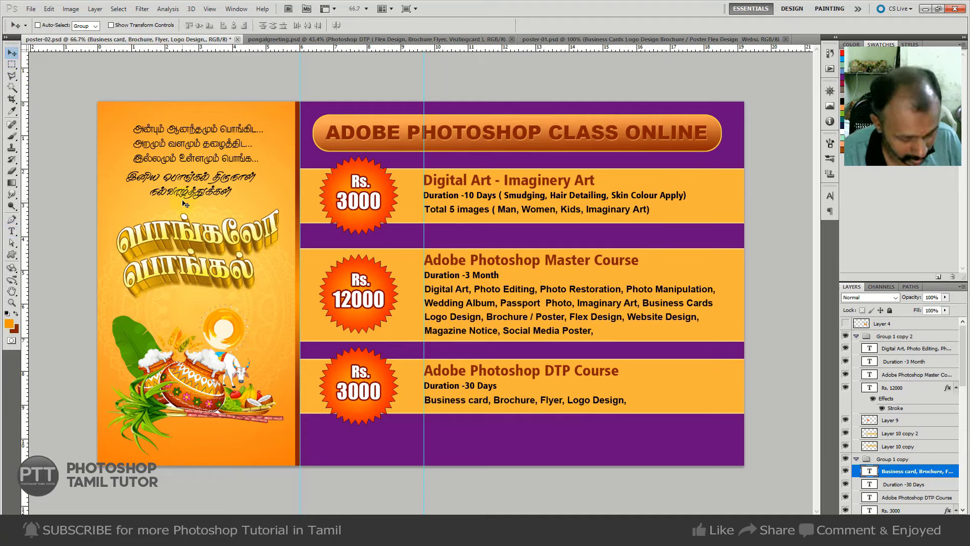
# Add 'Wedding Invitation,' to the end of the DTP description line.
pyautogui.press('t')
pyautogui.click(630, 402)
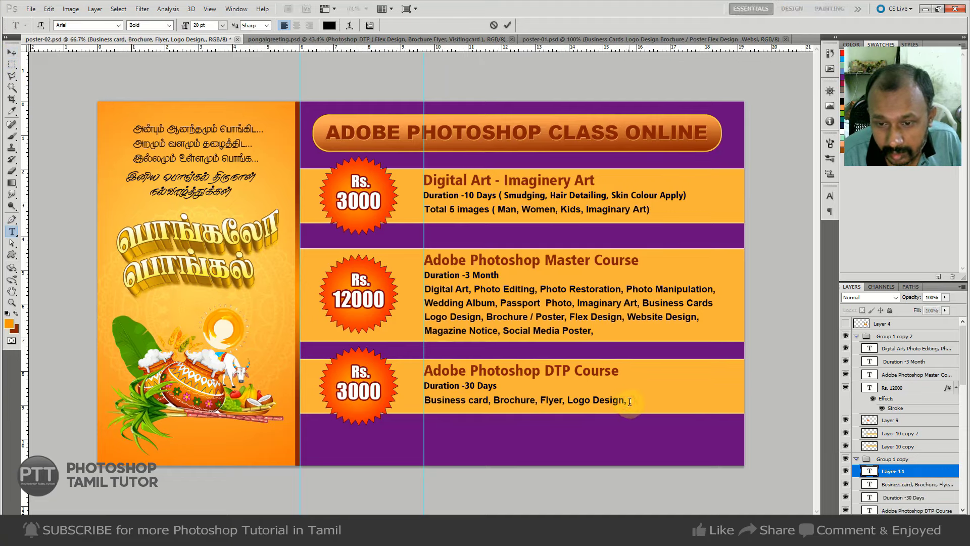
pyautogui.click(627, 401)
pyautogui.write('Wedding Invitation,')
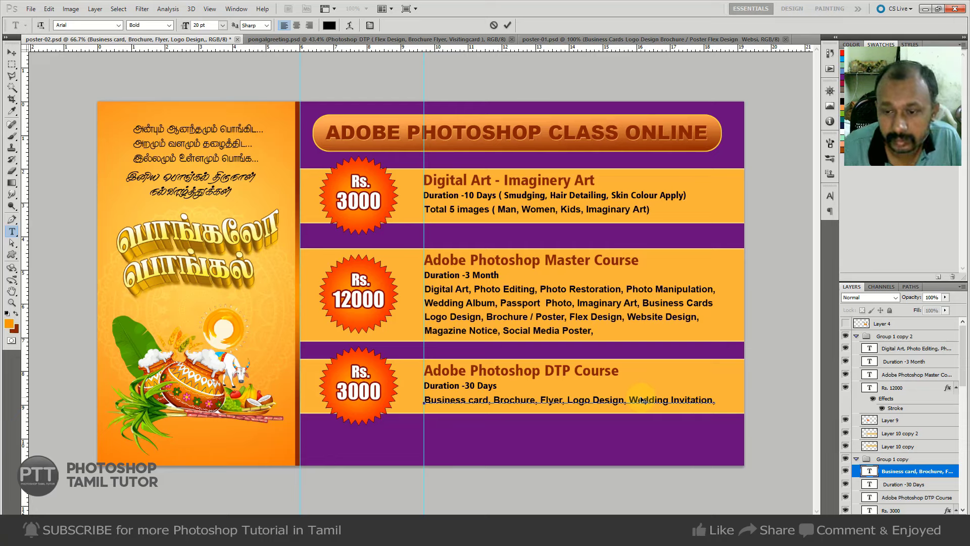
pyautogui.hotkey('ctrl', 'Return')
pyautogui.press('v')
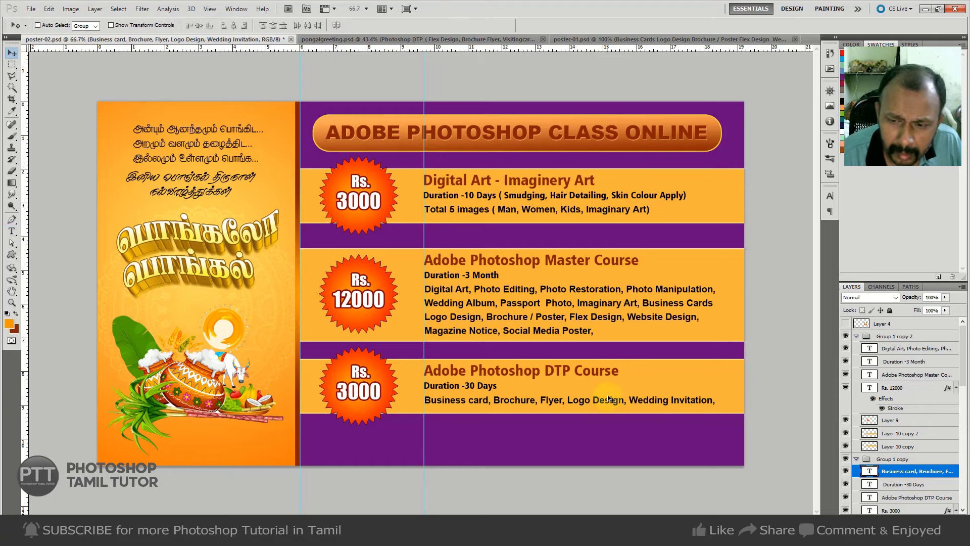
pyautogui.press('t')
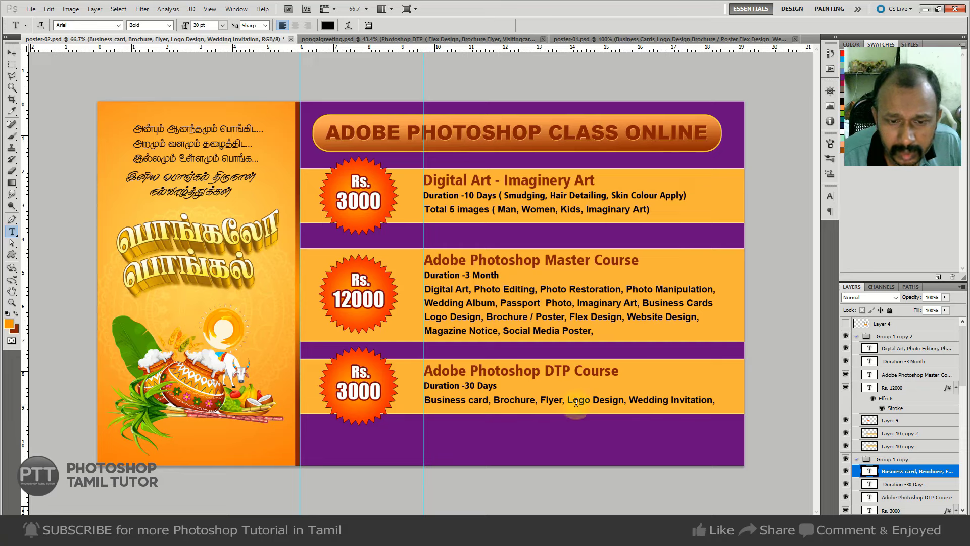
pyautogui.press('v')
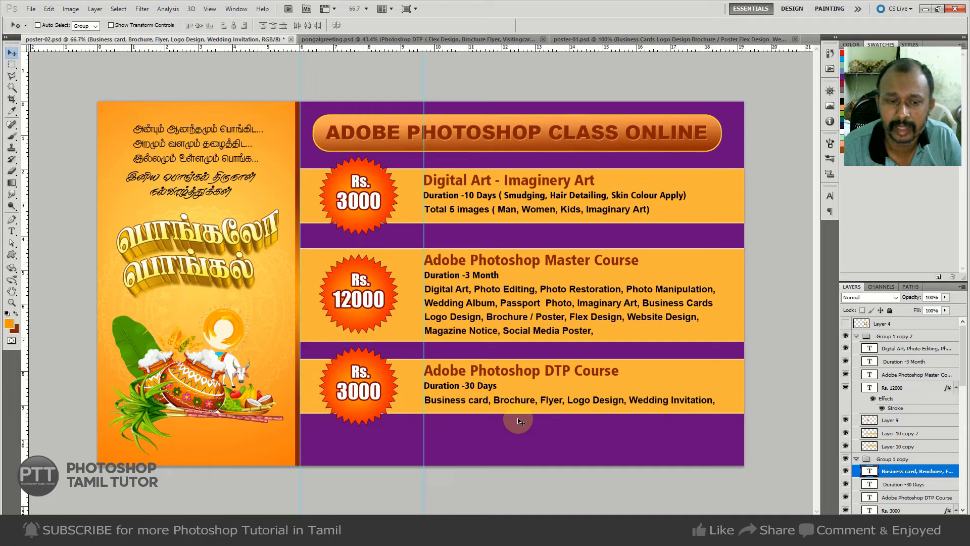
# Change the DTP band's price from Rs. 3000 to Rs. 6000.
pyautogui.press('t')
pyautogui.moveTo(348, 392); pyautogui.dragTo(338, 392)
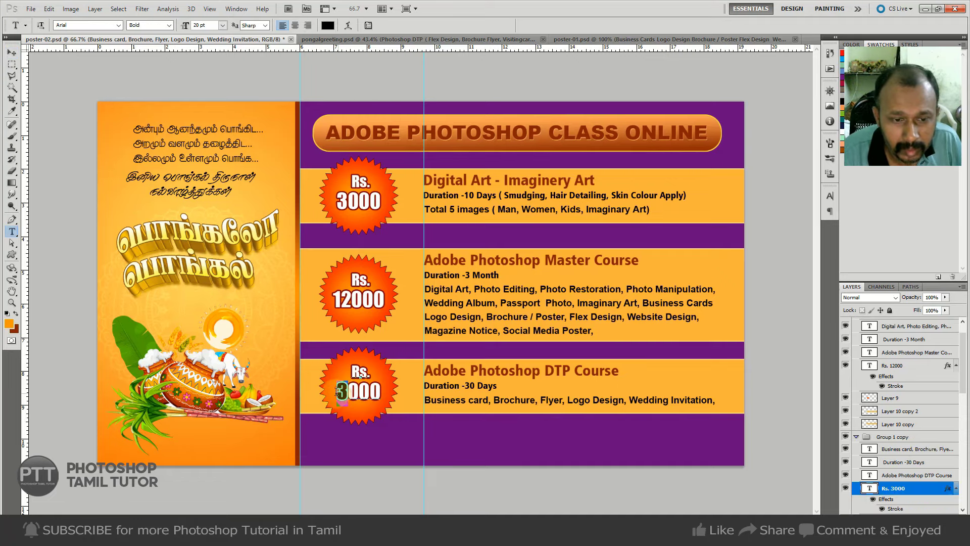
pyautogui.write('6')
pyautogui.hotkey('ctrl', 'Return')
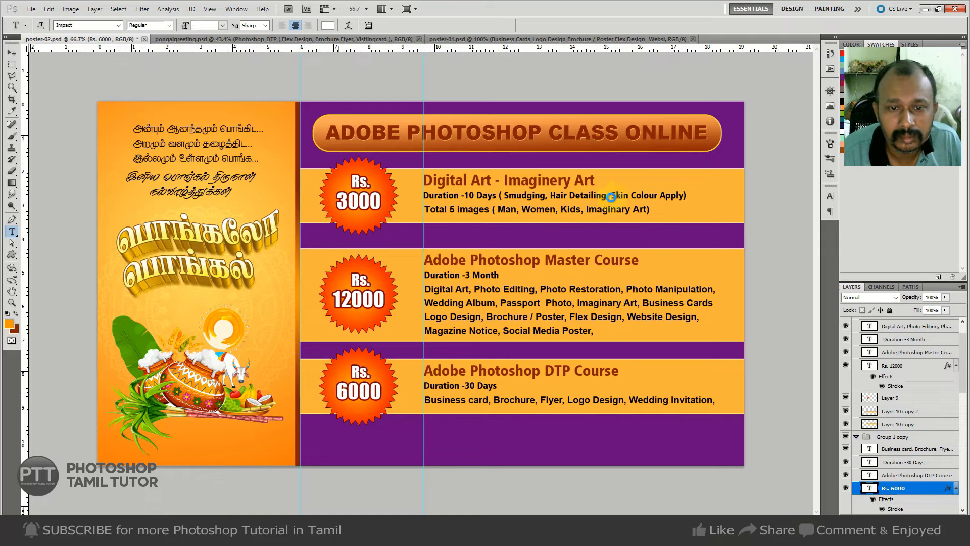
# Save the poster and hide the vertical guides.
pyautogui.hotkey('ctrl', 's')
pyautogui.press('v')
pyautogui.moveTo(621, 277); pyautogui.dragTo(495, 300)
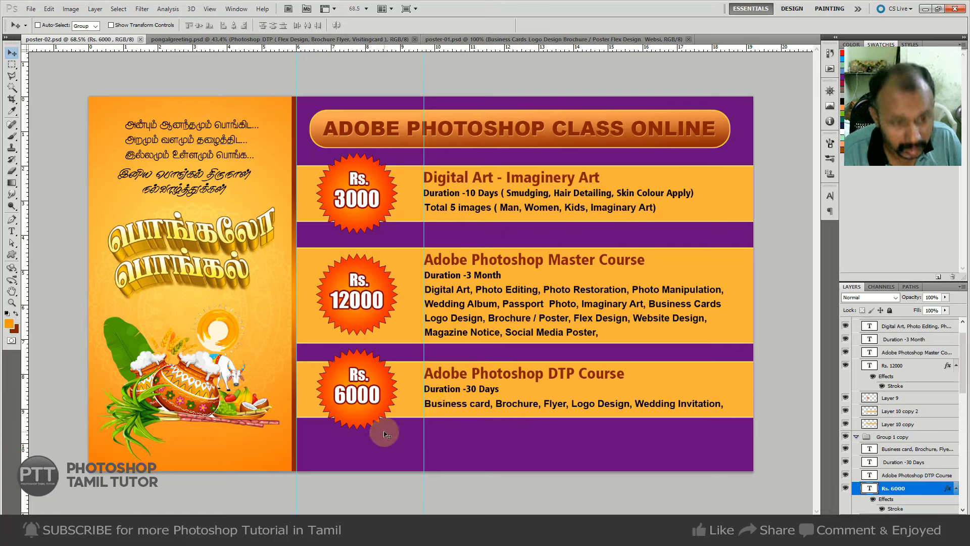
pyautogui.hotkey('ctrl', ';')
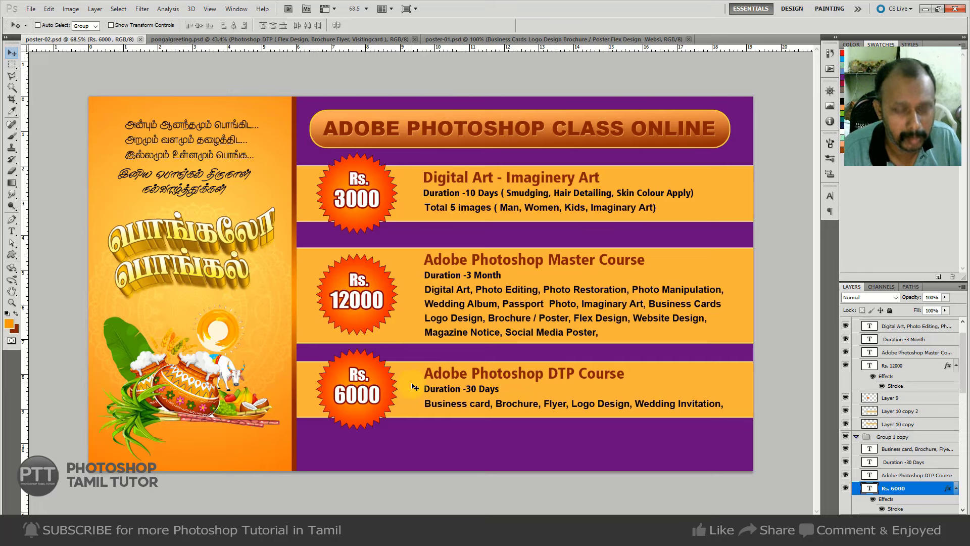
# Extend the canvas height to 20 inches, anchored at the top.
pyautogui.hotkey('ctrl', 'alt', 'c')
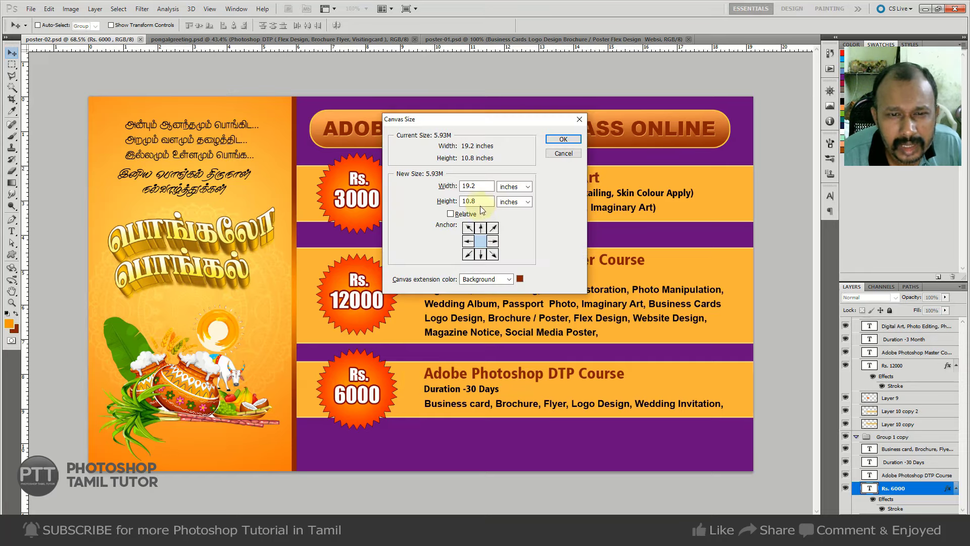
pyautogui.doubleClick(470, 200)
pyautogui.write('20')
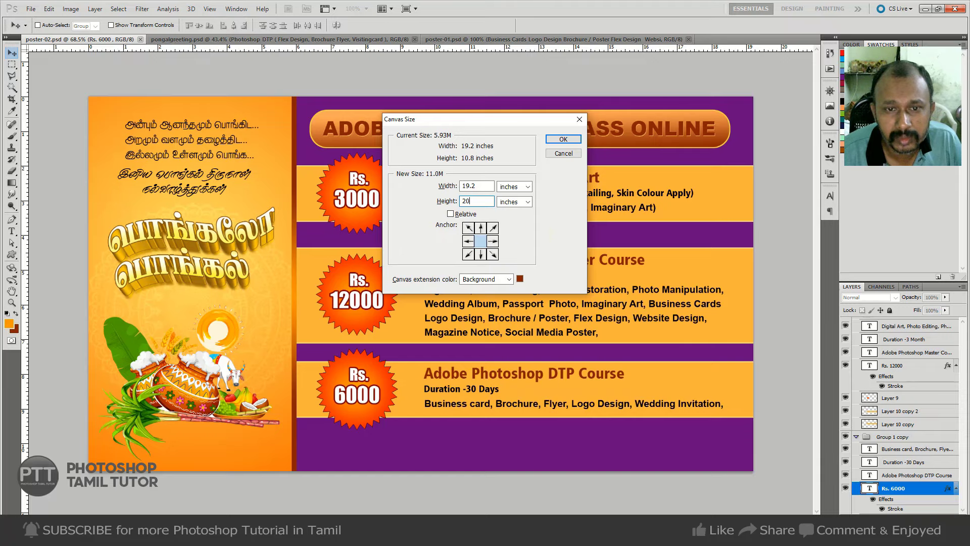
pyautogui.click(481, 228)
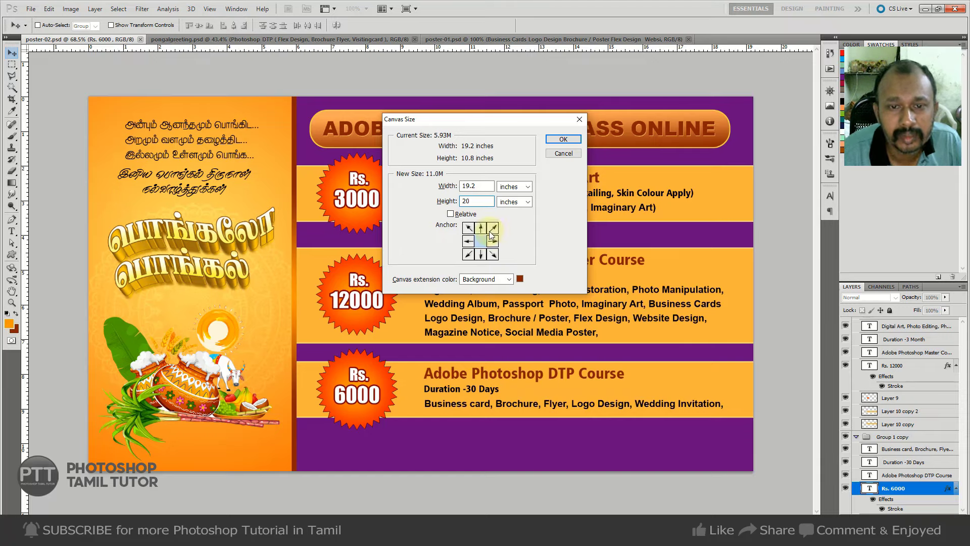
pyautogui.click(563, 146)
# Select Layer 1, the purple right panel, from the layers under the cursor.
pyautogui.scroll(-5, 445, 255)
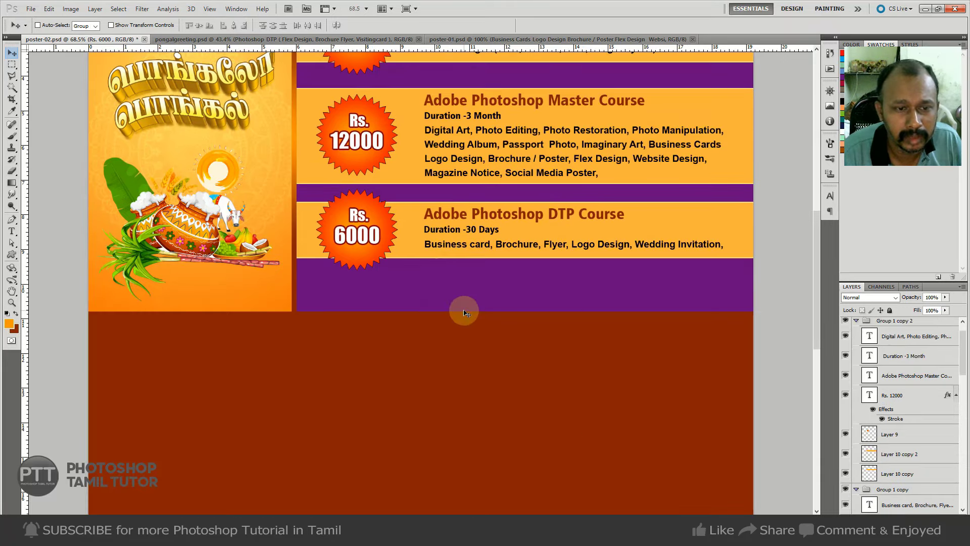
pyautogui.rightClick(493, 300)
pyautogui.click(508, 305)
pyautogui.press('i')
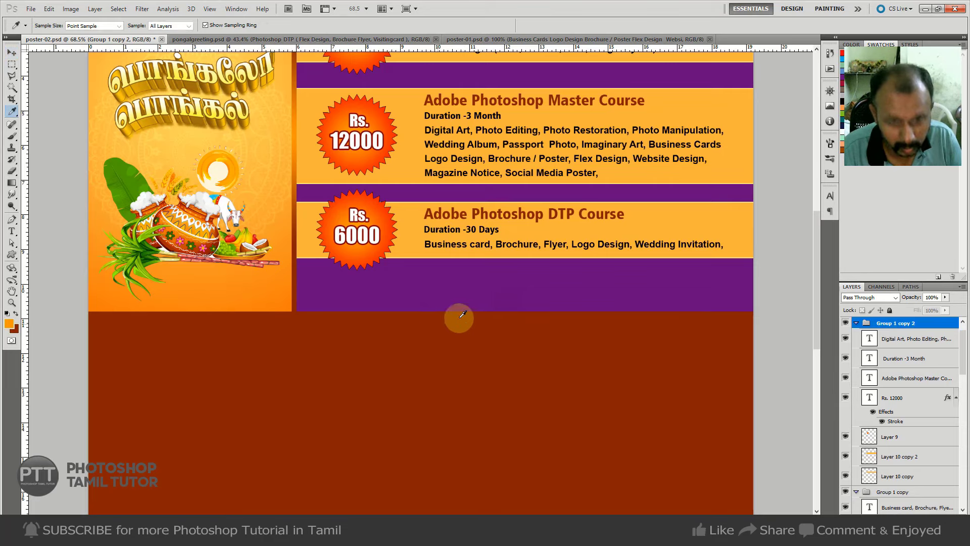
pyautogui.scroll(-1, 531, 294)
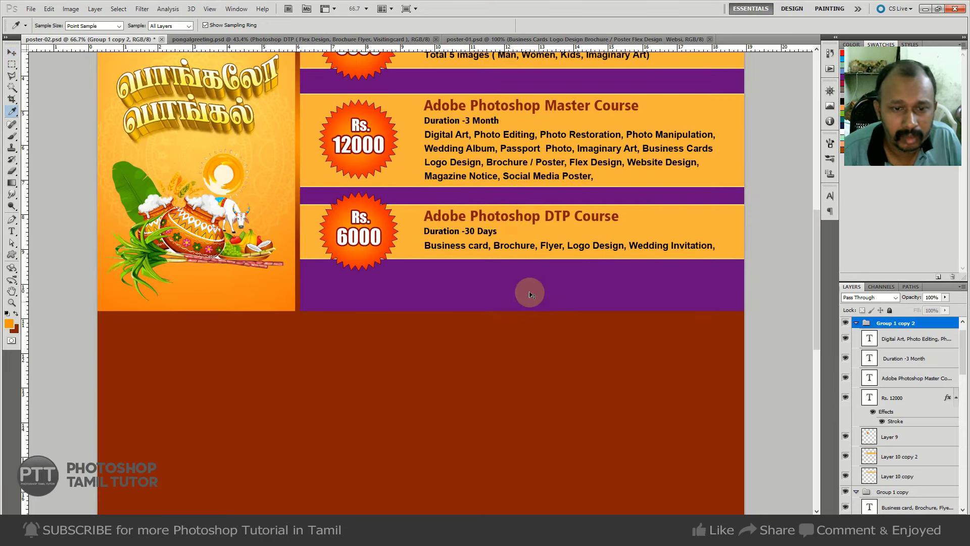
pyautogui.scroll(-2, 530, 294)
pyautogui.press('v')
pyautogui.rightClick(527, 292)
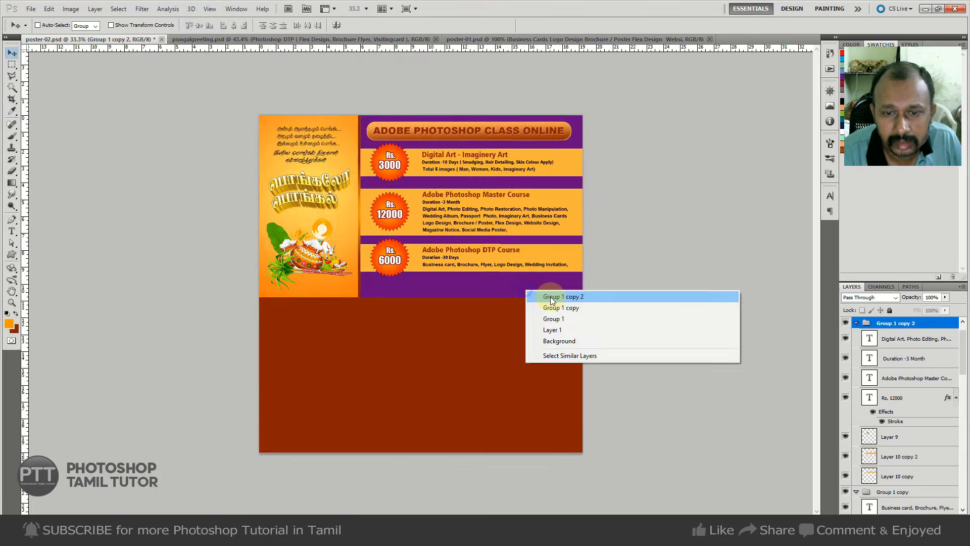
pyautogui.click(567, 329)
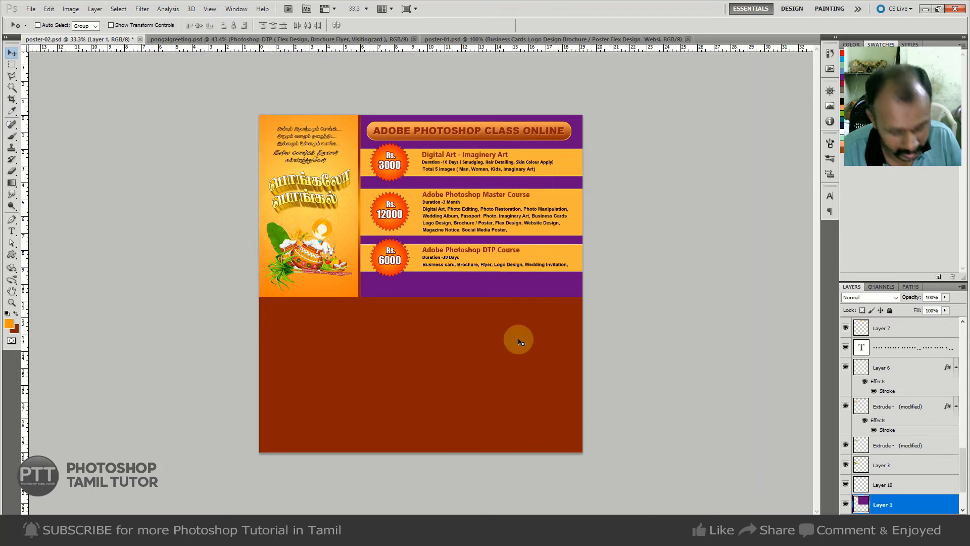
# Stretch the purple panel down to the poster's new bottom edge.
pyautogui.hotkey('ctrl', 't')
pyautogui.moveTo(472, 297); pyautogui.dragTo(470, 414)
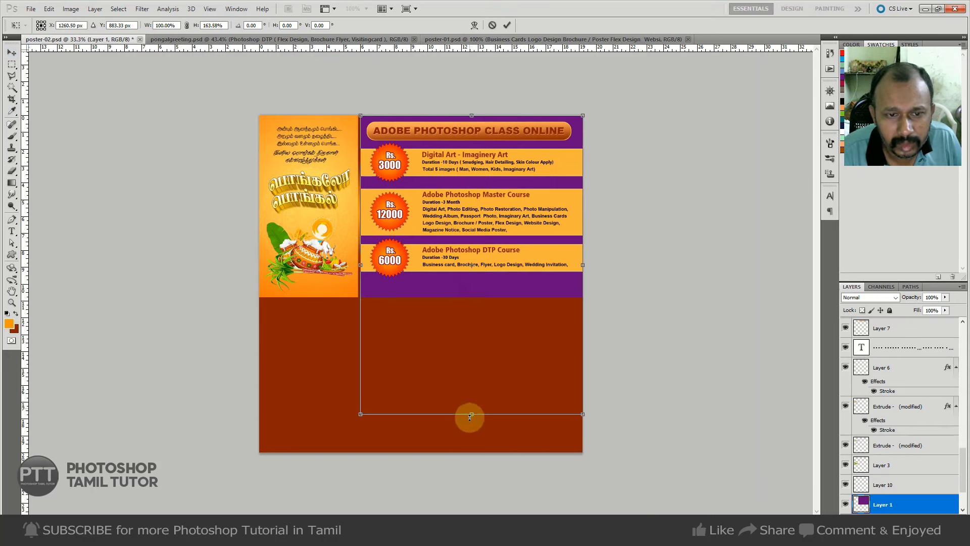
pyautogui.press('Return')
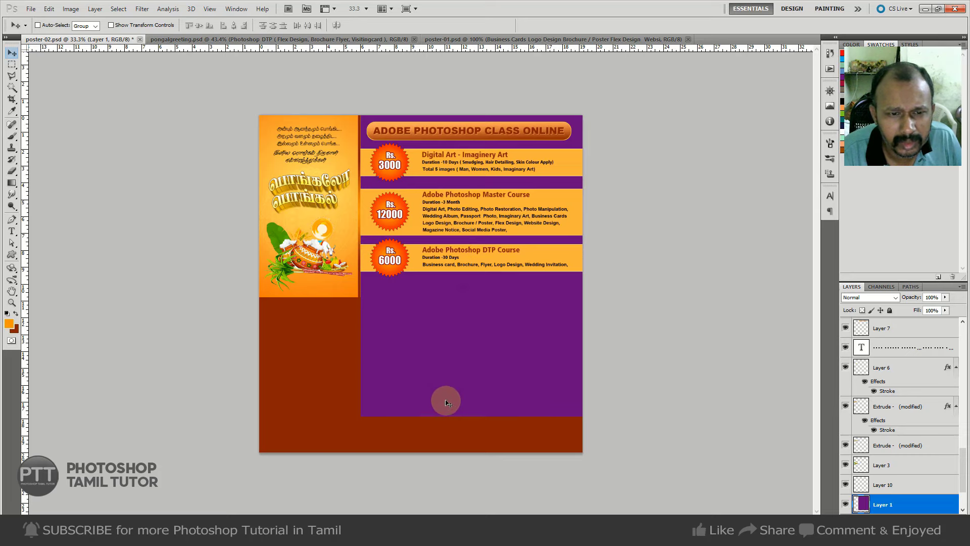
pyautogui.hotkey('ctrl', 't')
pyautogui.moveTo(472, 415); pyautogui.dragTo(472, 448)
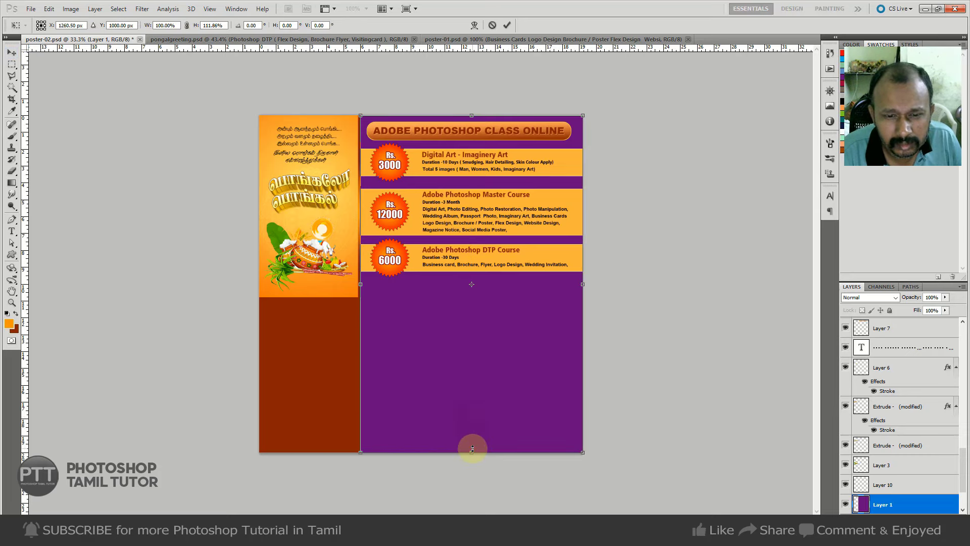
pyautogui.press('Return')
# Select Layer 2 and stretch the orange left panel down to the poster bottom.
pyautogui.hotkey('ctrl', '+')
pyautogui.rightClick(292, 280)
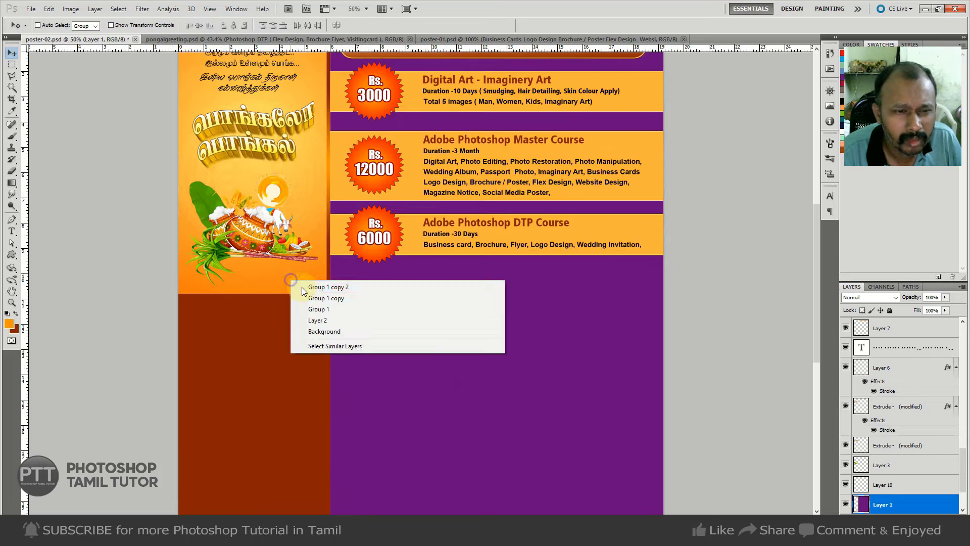
pyautogui.click(375, 334)
pyautogui.scroll(-1, 506, 379)
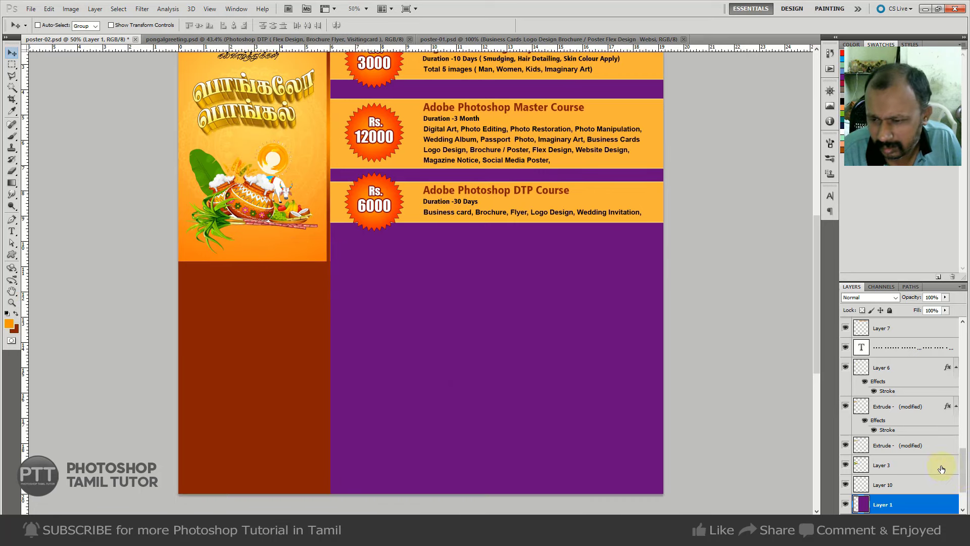
pyautogui.scroll(-3, 941, 469)
pyautogui.click(905, 484)
pyautogui.hotkey('ctrl', 't')
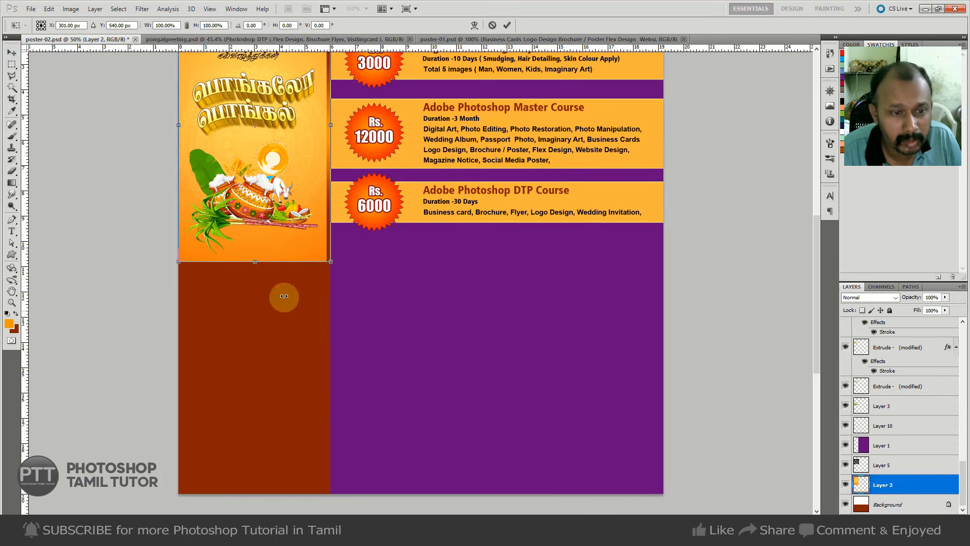
pyautogui.moveTo(255, 261); pyautogui.dragTo(238, 489)
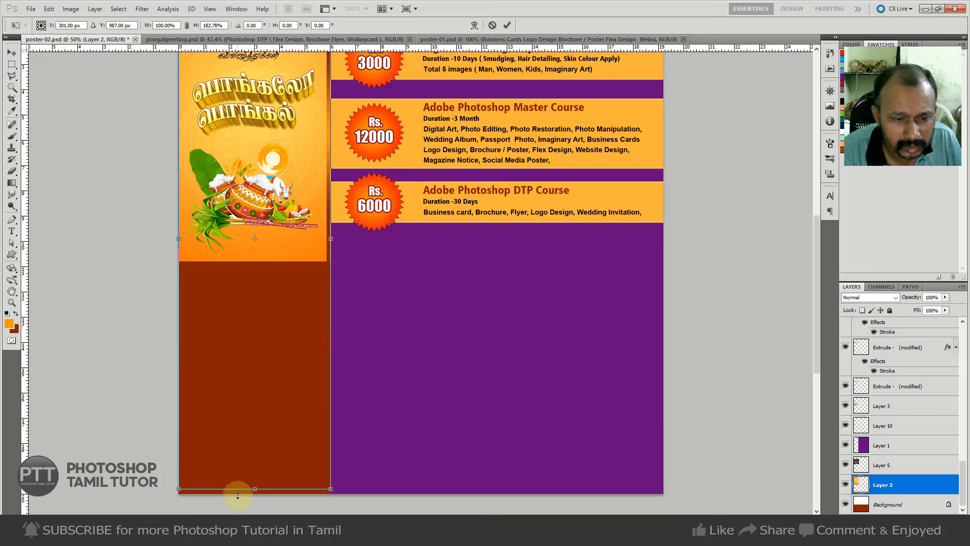
pyautogui.press('Return')
# Collapse the Group 1 copy and Group 1 layer groups, leaving Group 1 copy selected.
pyautogui.hotkey('ctrl', '+')
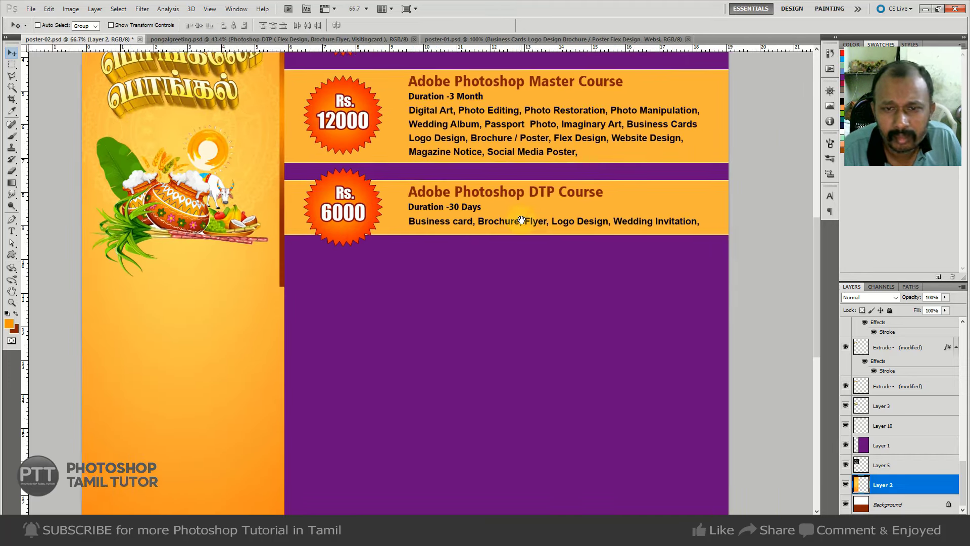
pyautogui.scroll(5, 910, 394)
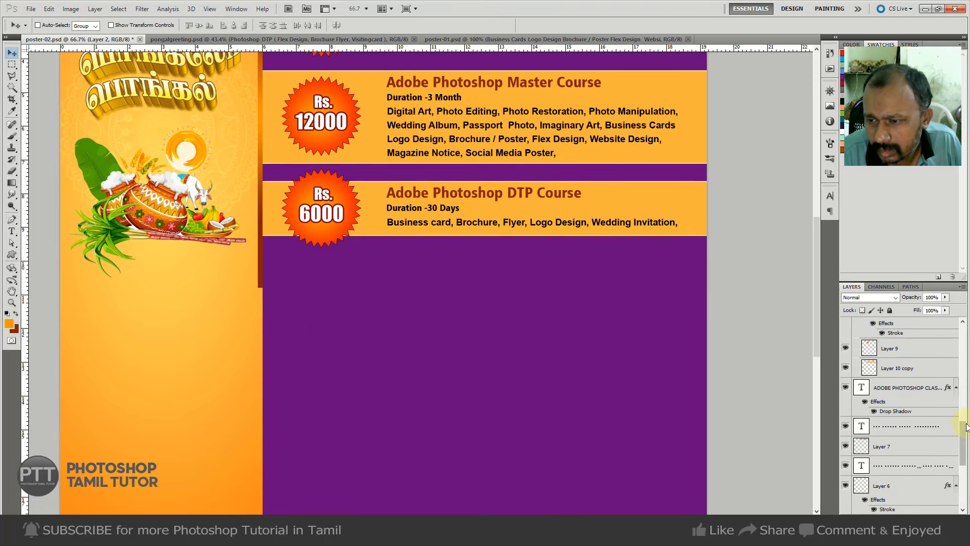
pyautogui.moveTo(966, 427); pyautogui.dragTo(964, 364)
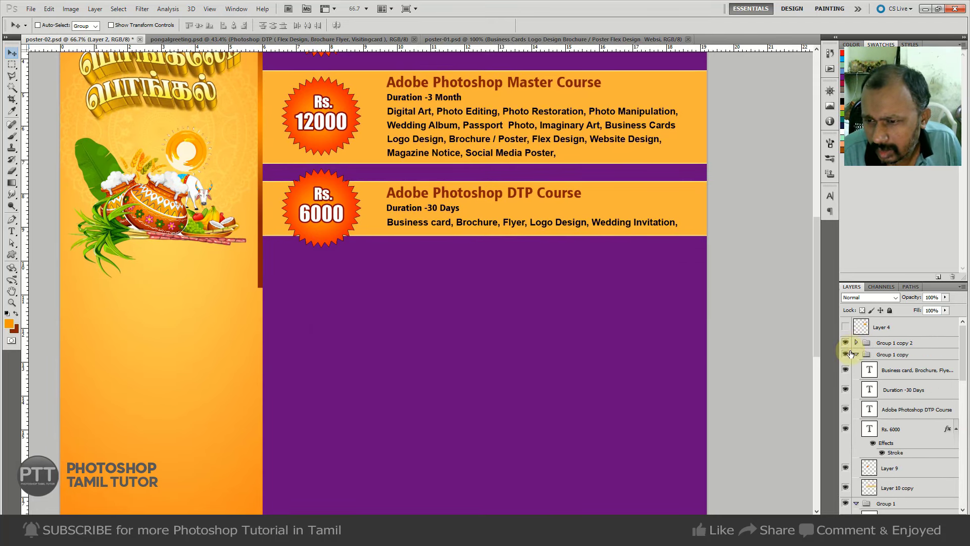
pyautogui.click(855, 354)
pyautogui.click(857, 366)
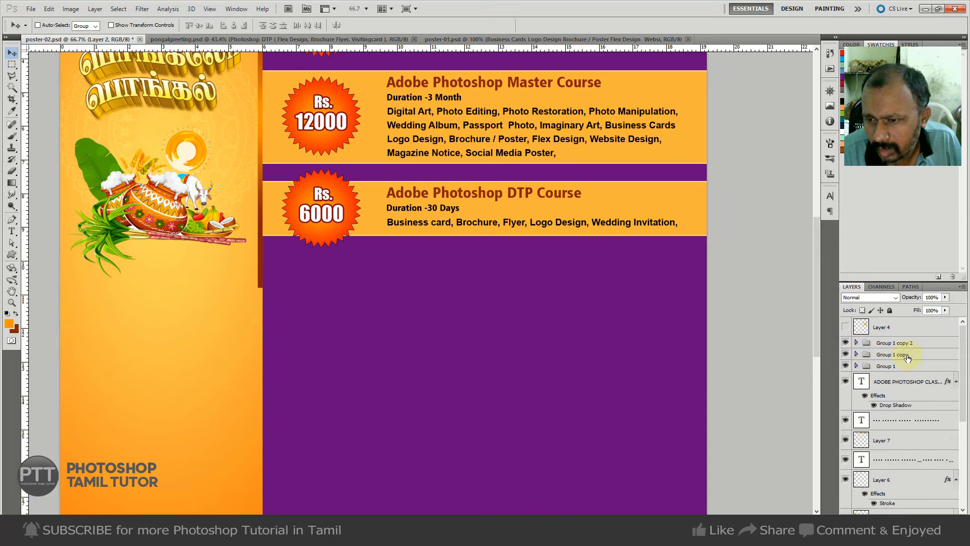
pyautogui.click(905, 355)
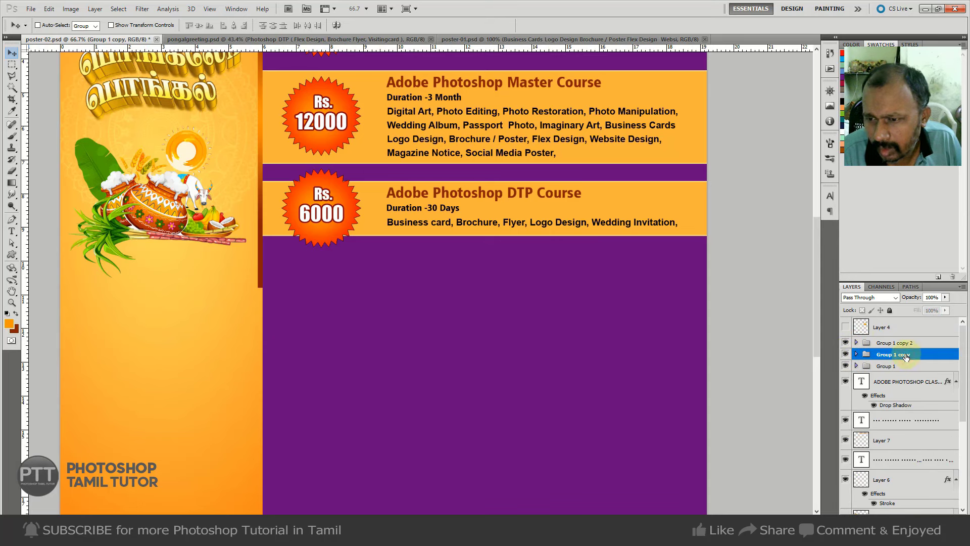
# Insert a dash after 'Photoshop' so the heading reads 'Adobe Photoshop - DTP Course'.
pyautogui.click(846, 354)
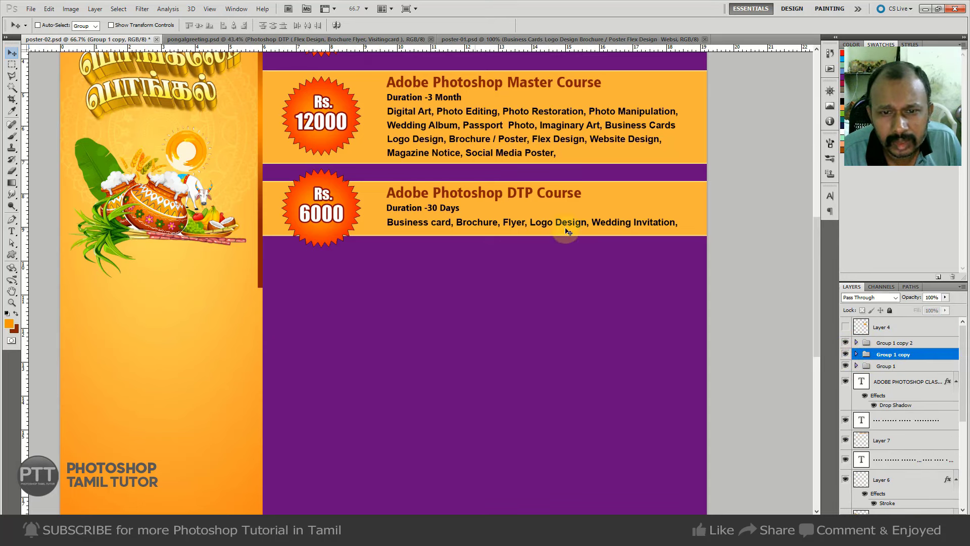
pyautogui.moveTo(511, 199); pyautogui.dragTo(509, 215)
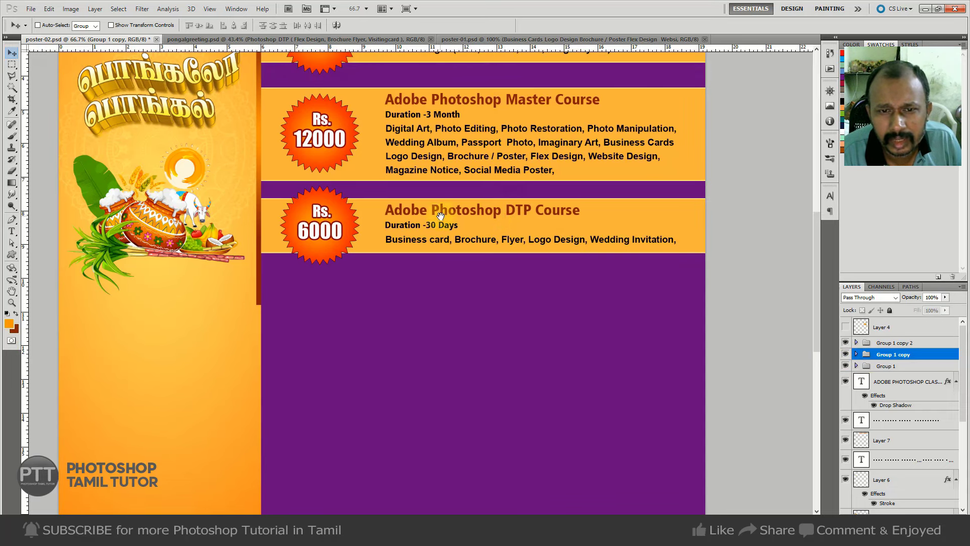
pyautogui.press('t')
pyautogui.click(502, 209)
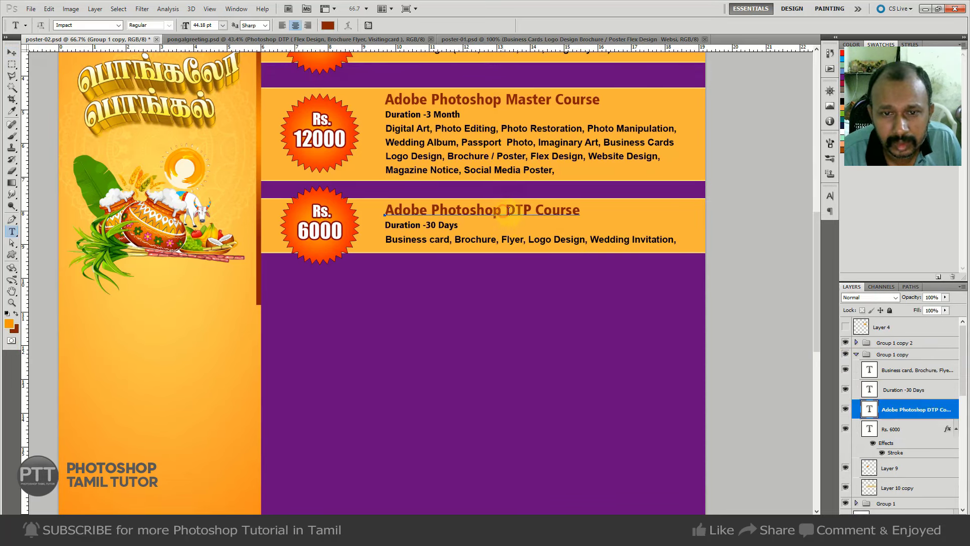
pyautogui.write('-')
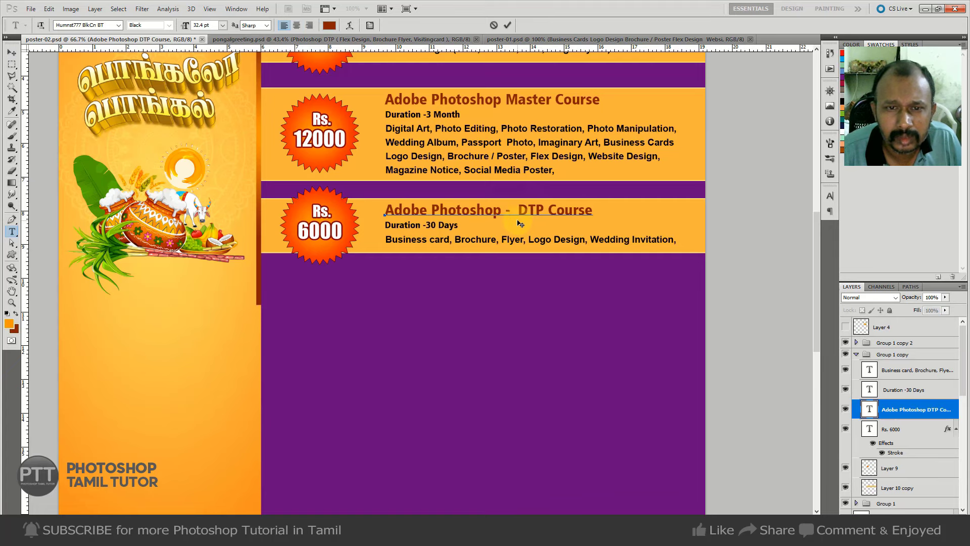
pyautogui.hotkey('ctrl', 'Return')
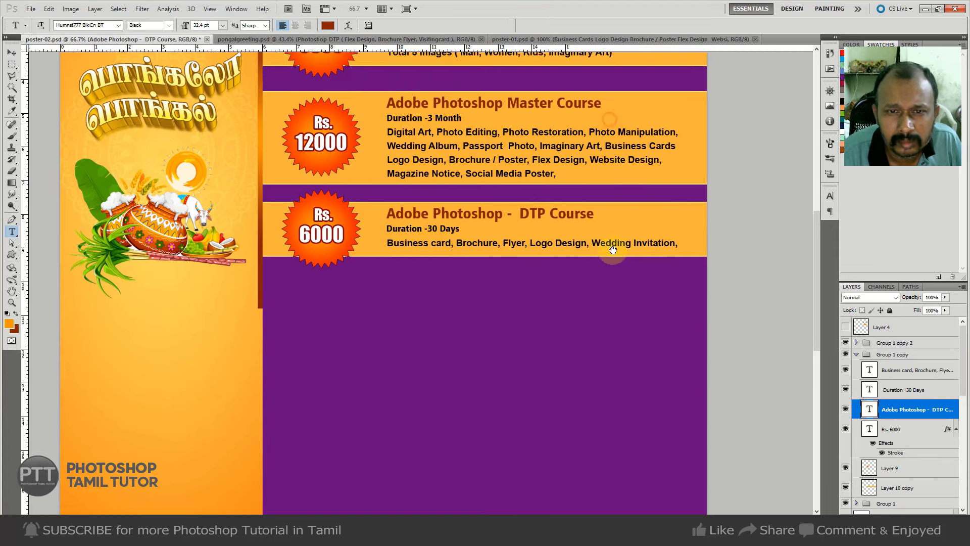
pyautogui.scroll(3, 613, 250)
pyautogui.moveTo(612, 250); pyautogui.dragTo(578, 168)
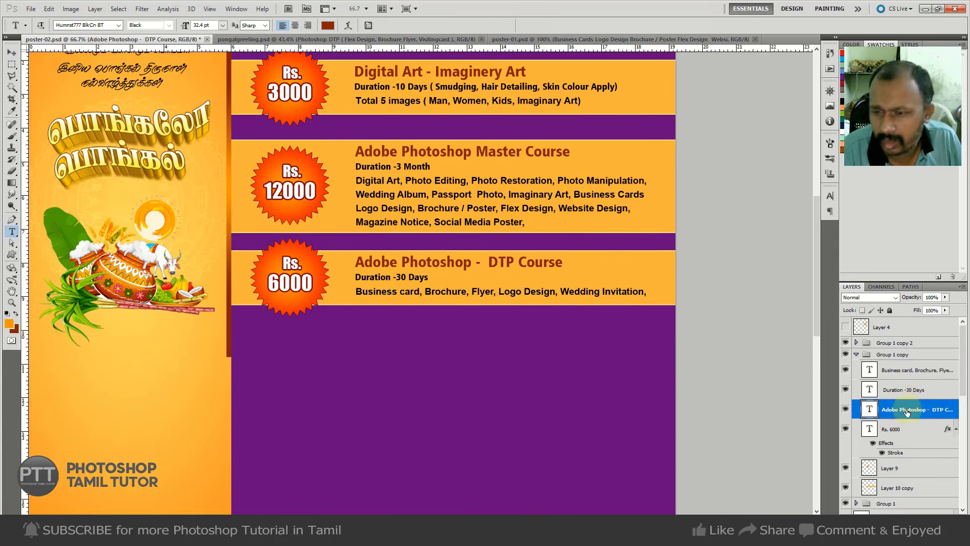
pyautogui.click(856, 354)
# Duplicate the DTP Course band's layer group.
pyautogui.rightClick(862, 356)
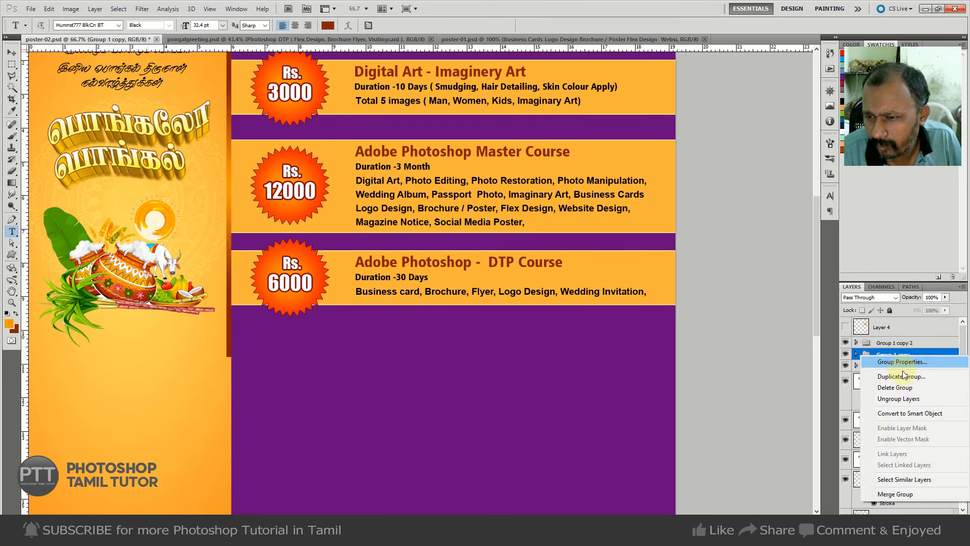
pyautogui.click(917, 376)
pyautogui.click(569, 164)
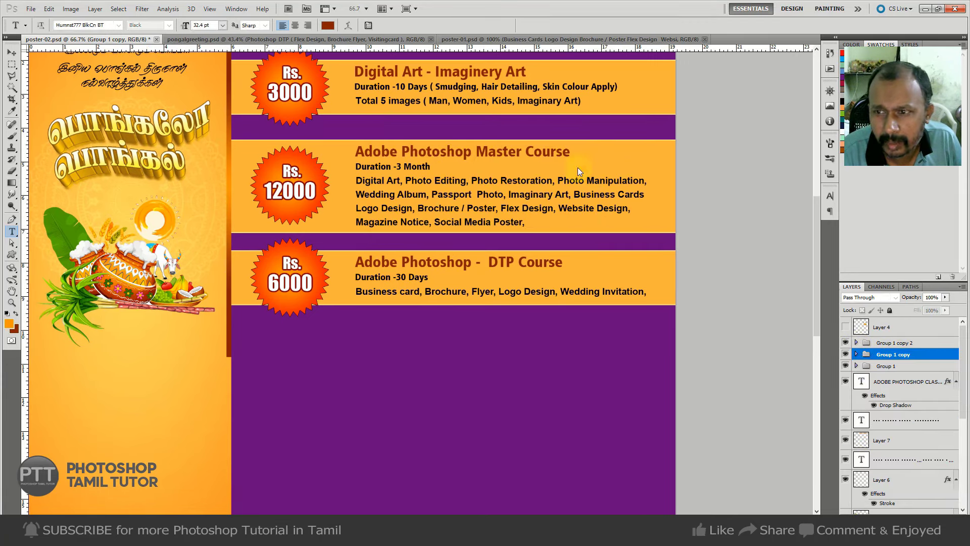
pyautogui.press('v')
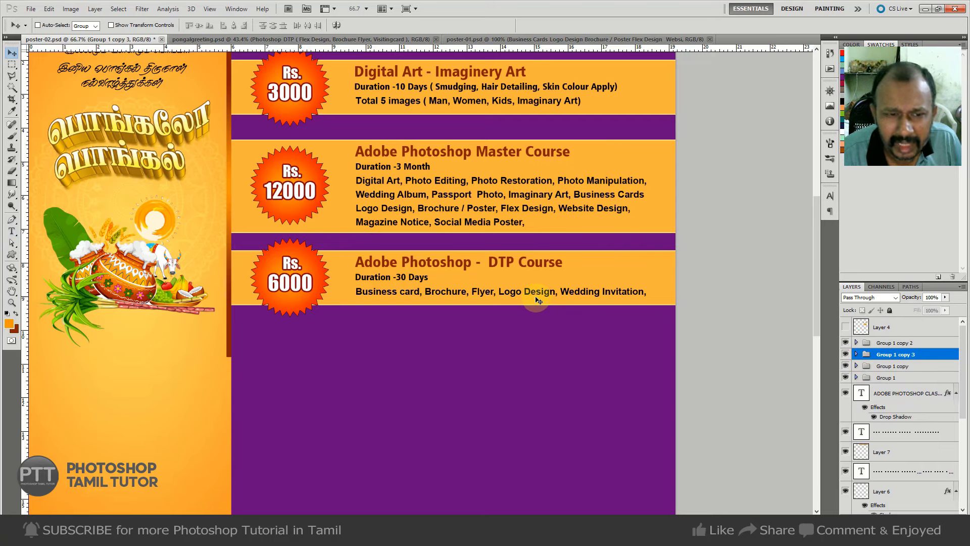
# Move the copied band just below the original DTP Course band.
pyautogui.scroll(-2, 547, 294)
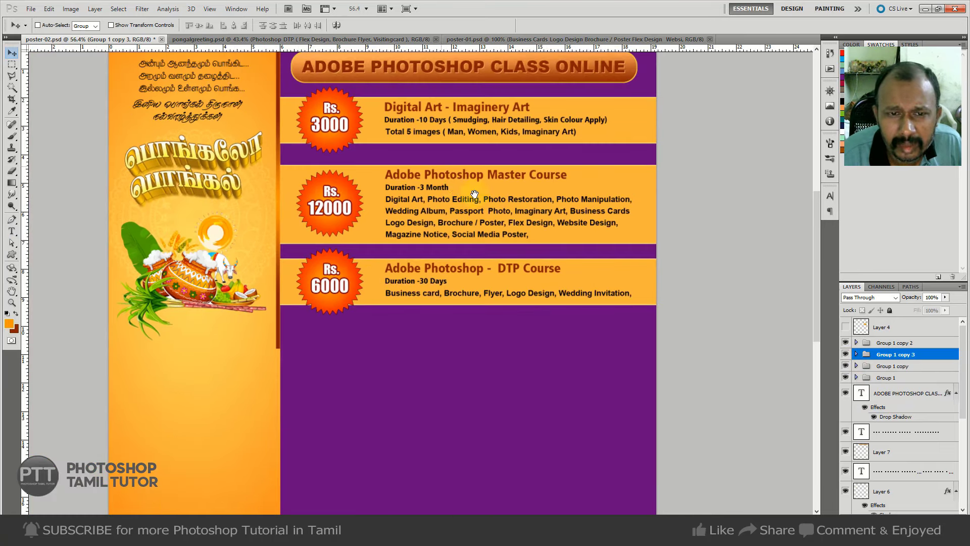
pyautogui.moveTo(524, 254); pyautogui.dragTo(480, 236)
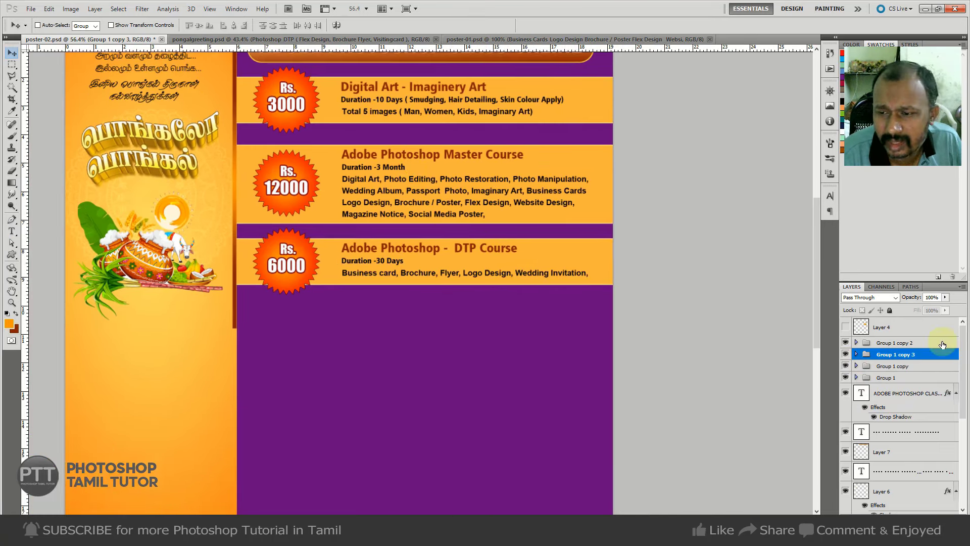
pyautogui.moveTo(498, 272); pyautogui.dragTo(496, 338)
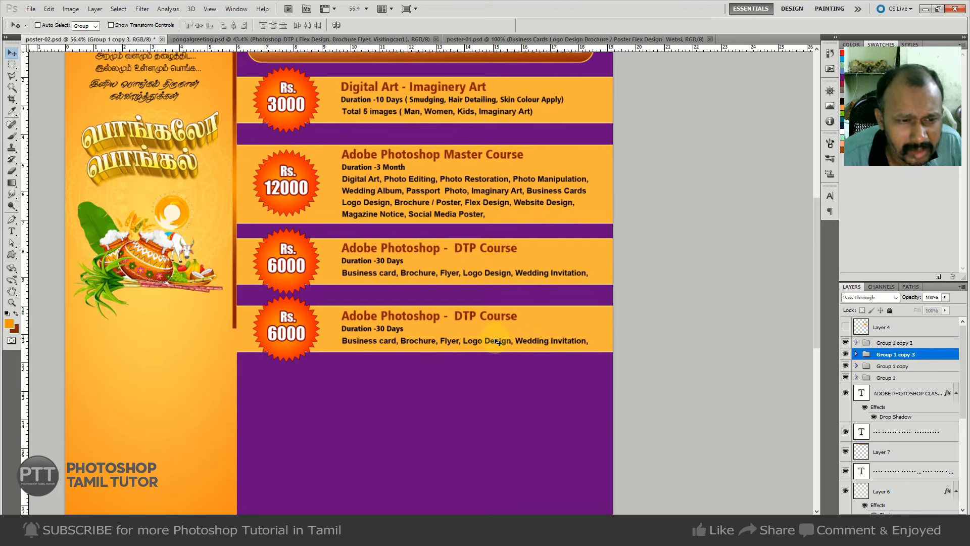
pyautogui.hotkey('shift', 'Down')
pyautogui.hotkey('shift', 'Down')
pyautogui.hotkey('shift', 'Down')
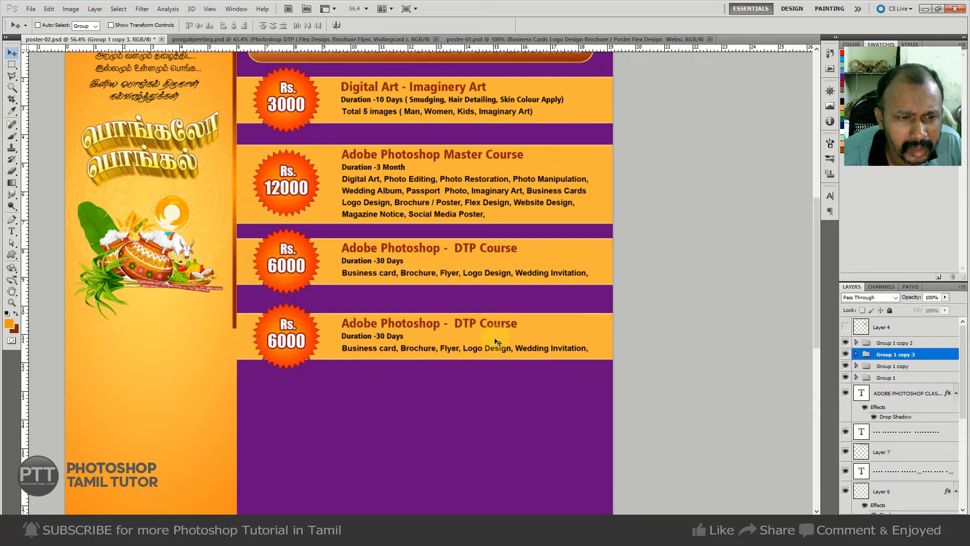
pyautogui.hotkey('shift', 'Up')
pyautogui.hotkey('shift', 'Up')
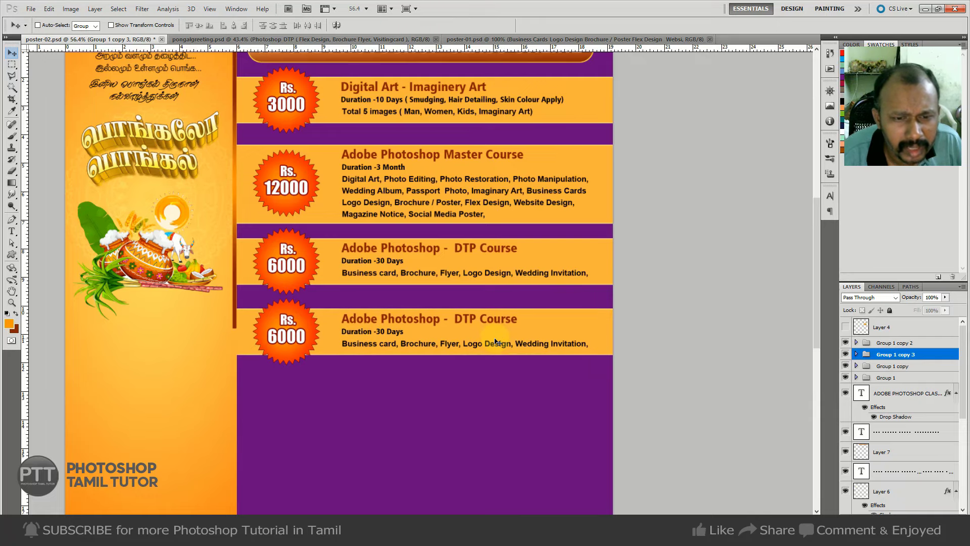
pyautogui.press('t')
pyautogui.scroll(1, 444, 321)
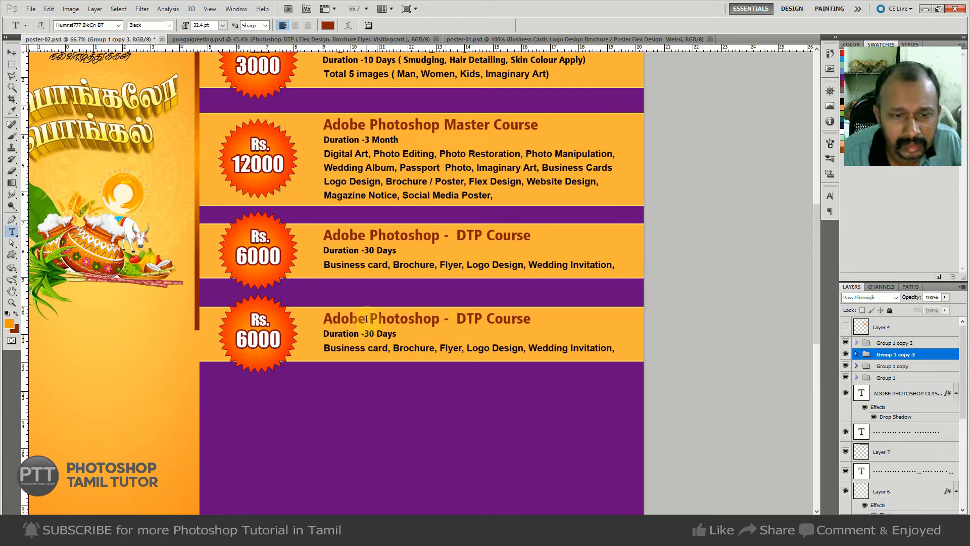
# Retitle the bottom band 'Black&White Image to Color with Digital Art'.
pyautogui.moveTo(326, 319); pyautogui.dragTo(536, 320)
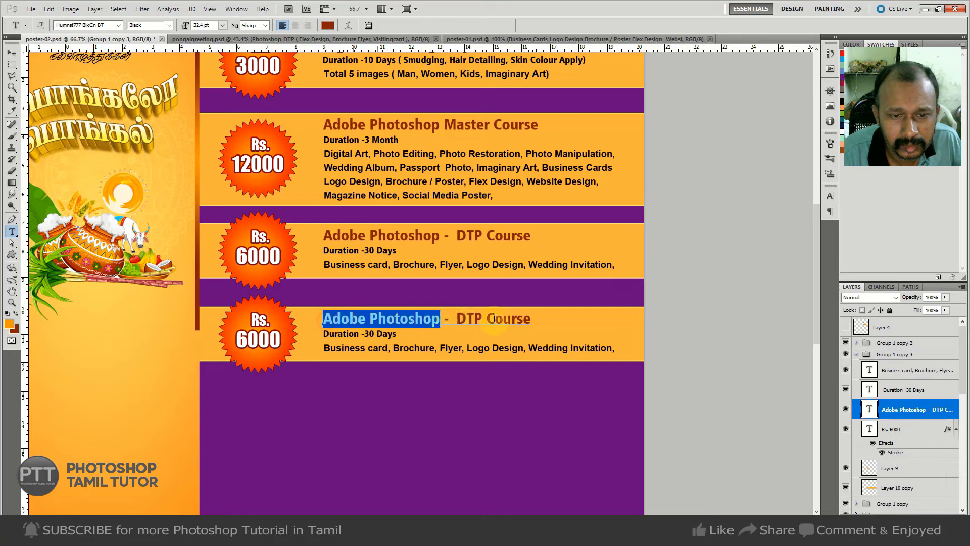
pyautogui.write('Bl')
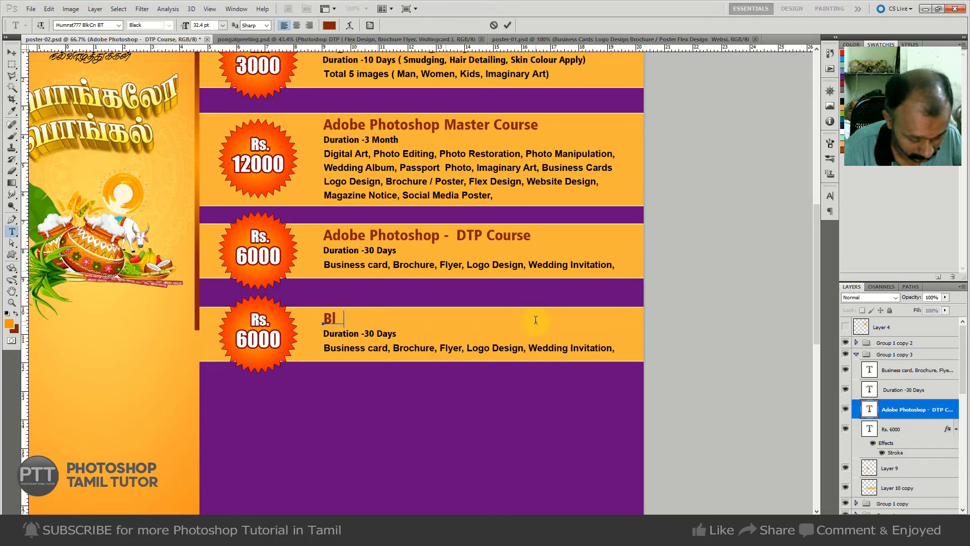
pyautogui.write('ack')
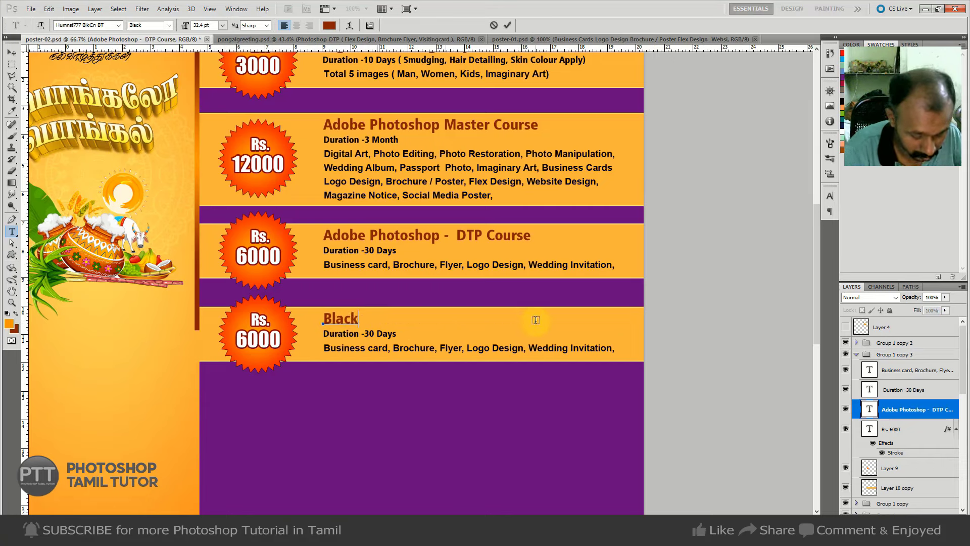
pyautogui.write('&White Image to Color with Digital Art')
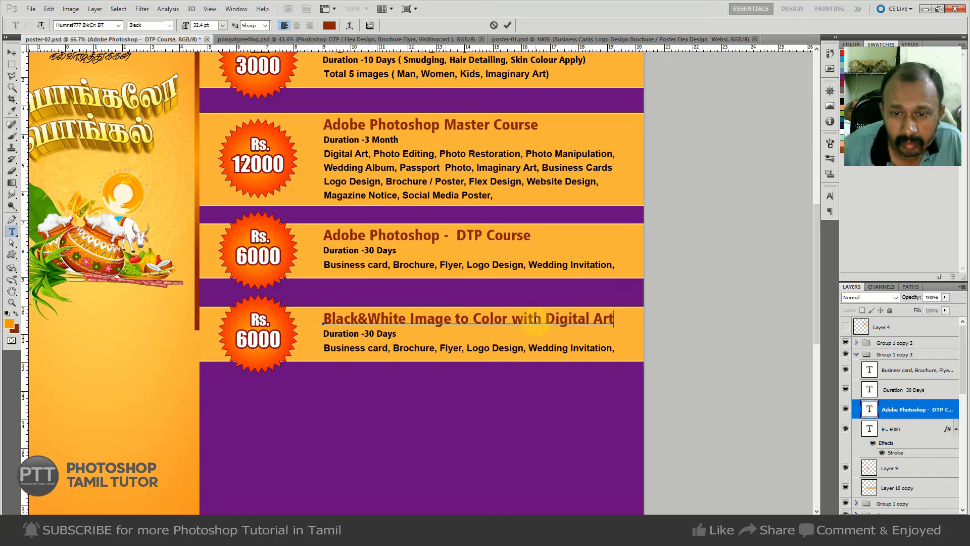
pyautogui.hotkey('ctrl', 'Return')
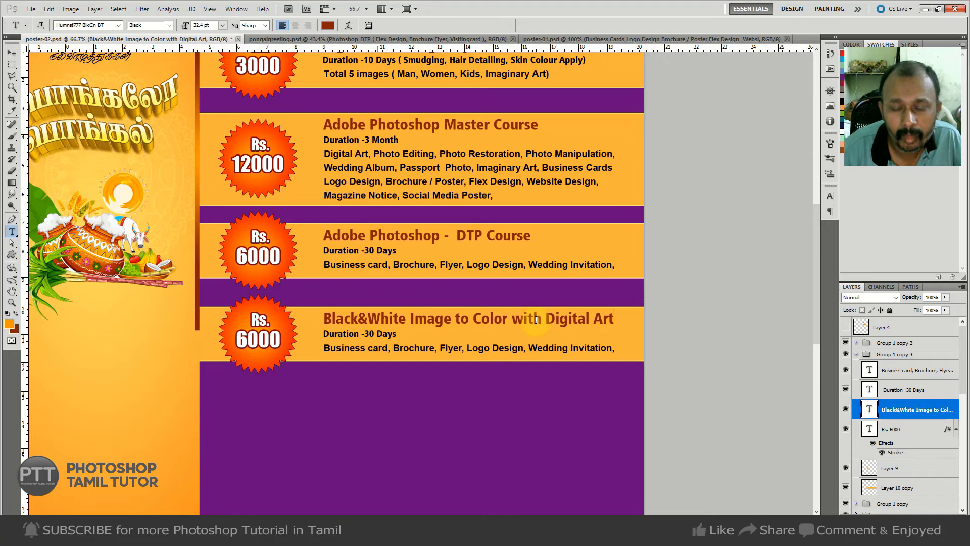
pyautogui.press('v')
pyautogui.press('t')
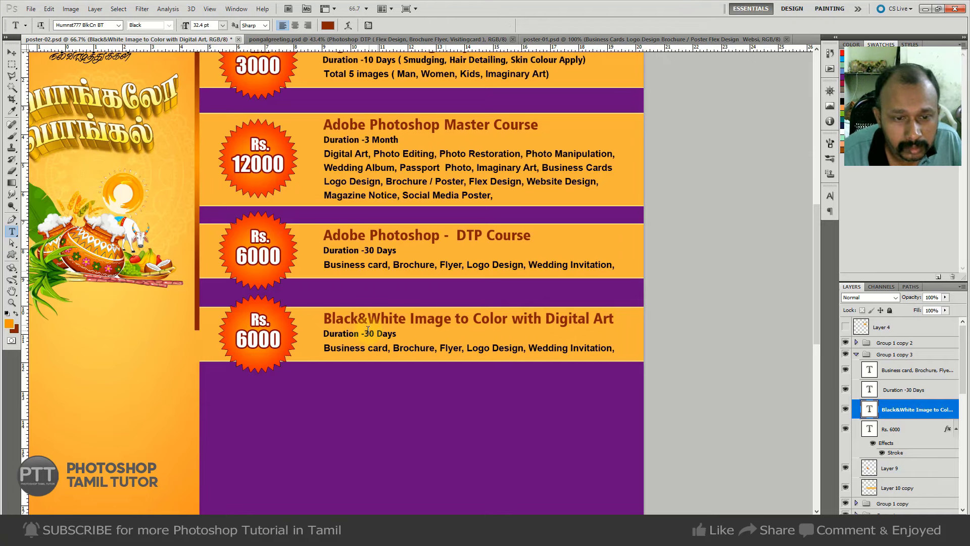
# Change the bottom band's duration to 1 Week and its price to Rs. 3000.
pyautogui.moveTo(364, 334); pyautogui.dragTo(396, 334)
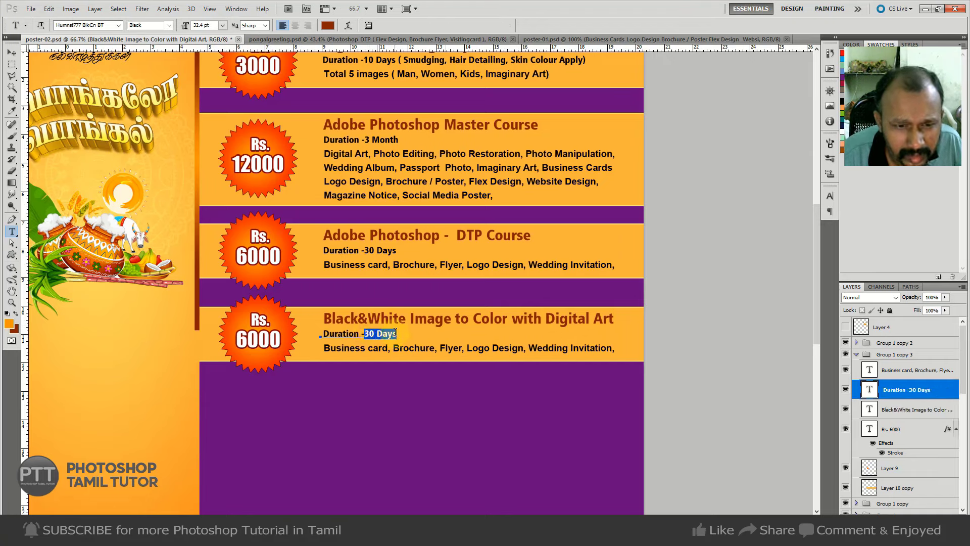
pyautogui.write('1')
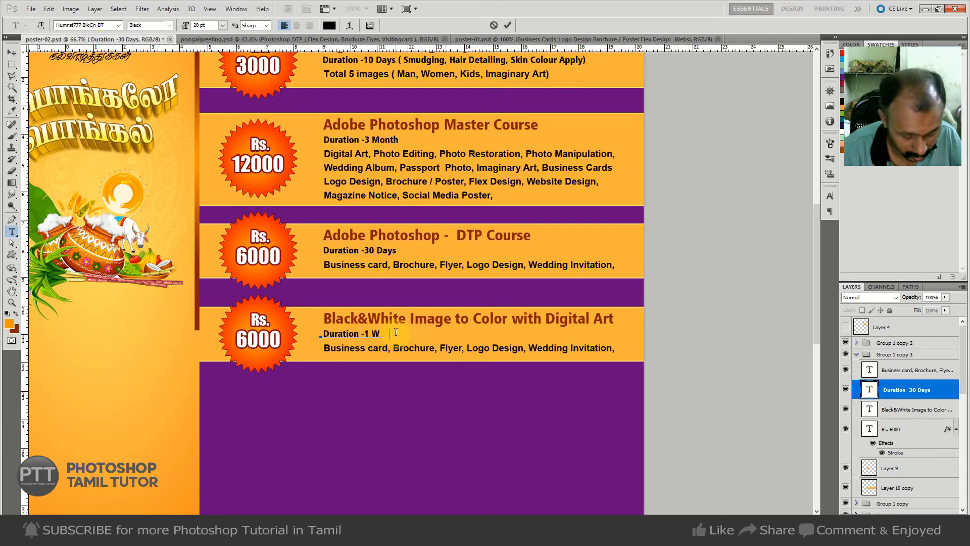
pyautogui.hotkey('ctrl', 'Return')
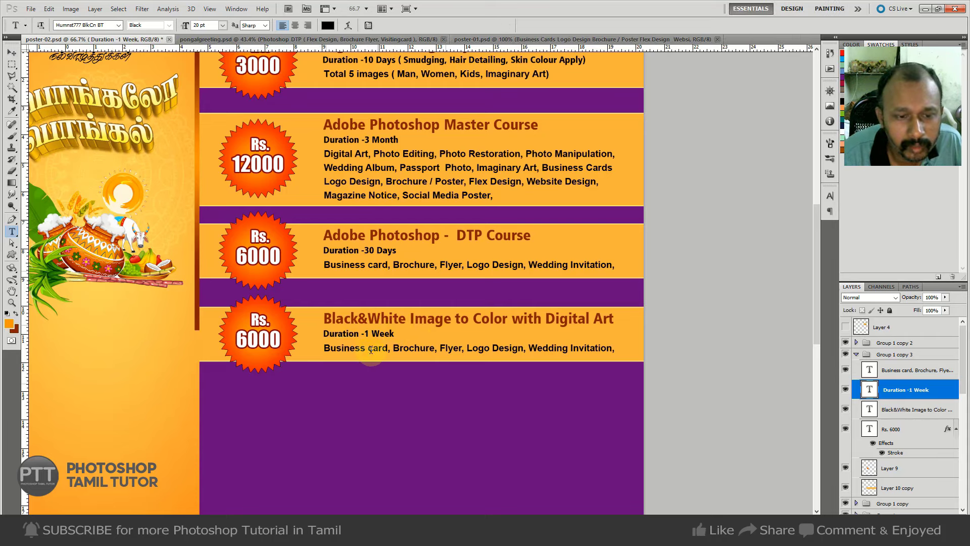
pyautogui.moveTo(248, 339); pyautogui.dragTo(222, 346)
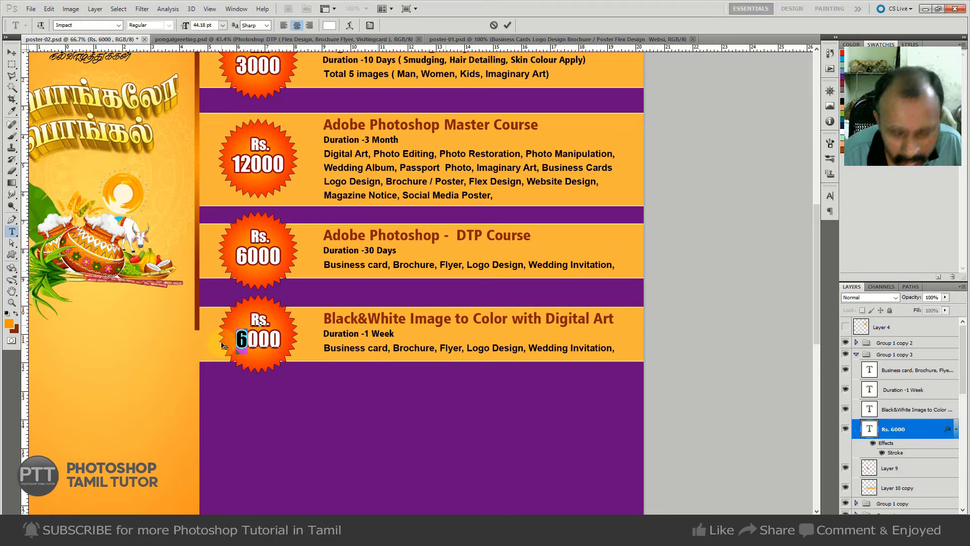
pyautogui.write('3')
pyautogui.hotkey('ctrl', 'Return')
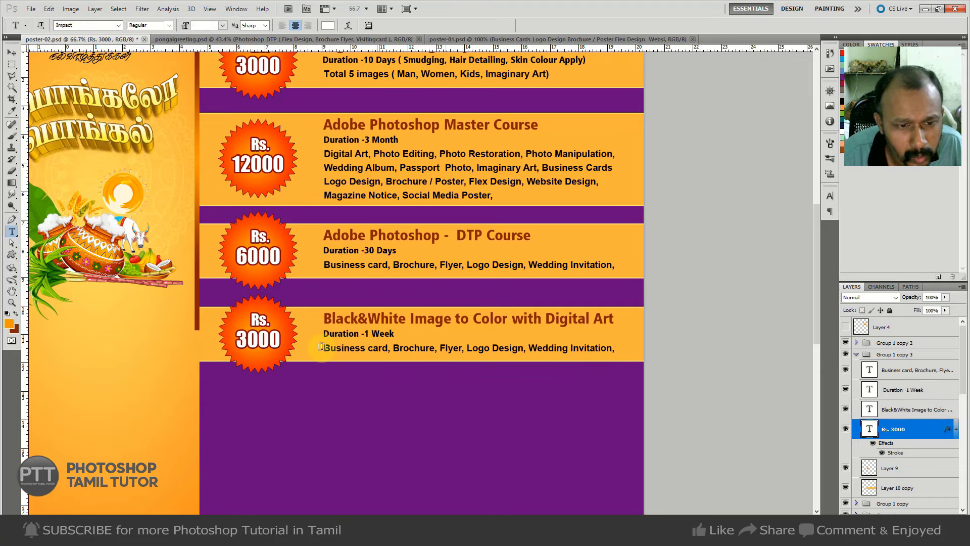
# Replace the bottom band's details line with text starting '3 Images'.
pyautogui.moveTo(324, 349); pyautogui.dragTo(698, 351)
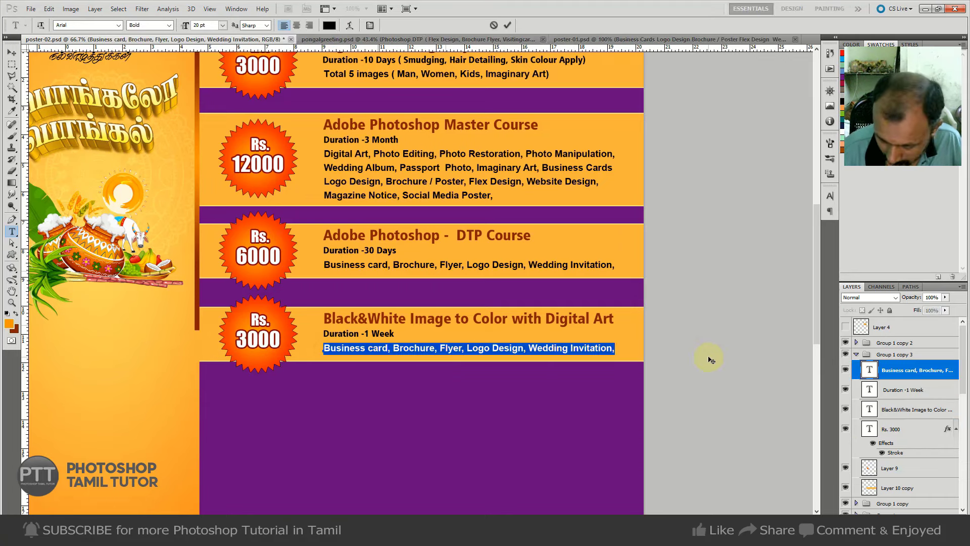
pyautogui.write('3 Images')
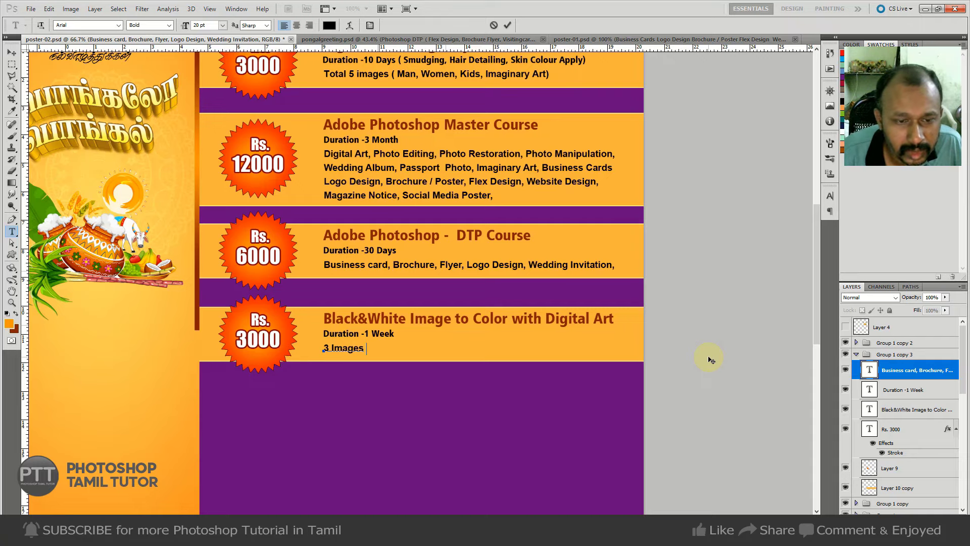
pyautogui.hotkey('ctrl', 'Return')
pyautogui.hotkey('ctrl', '-')
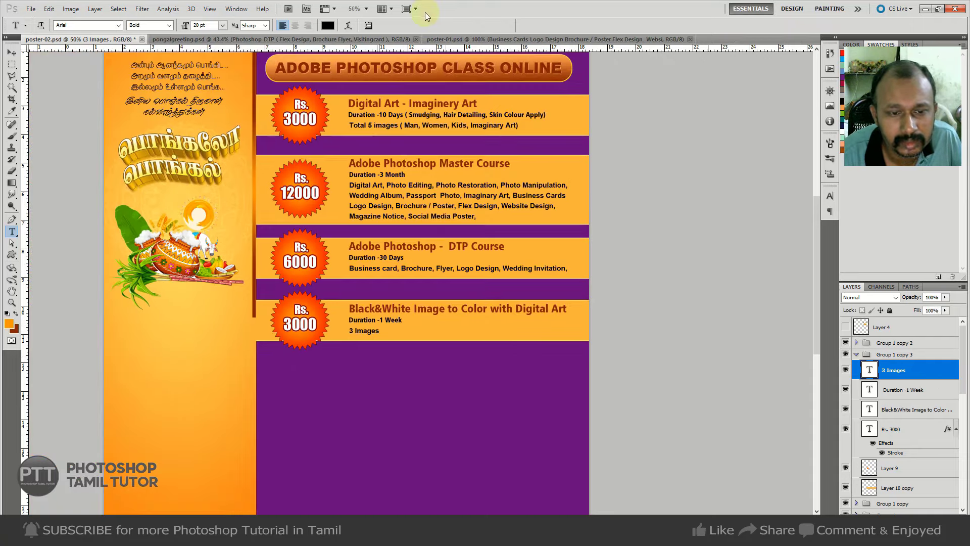
pyautogui.click(388, 320)
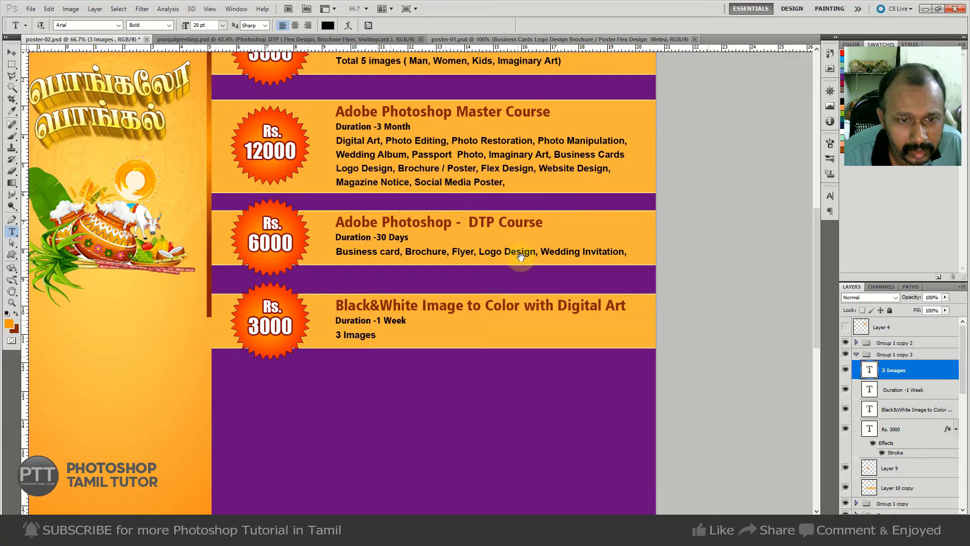
pyautogui.moveTo(495, 286); pyautogui.dragTo(478, 342)
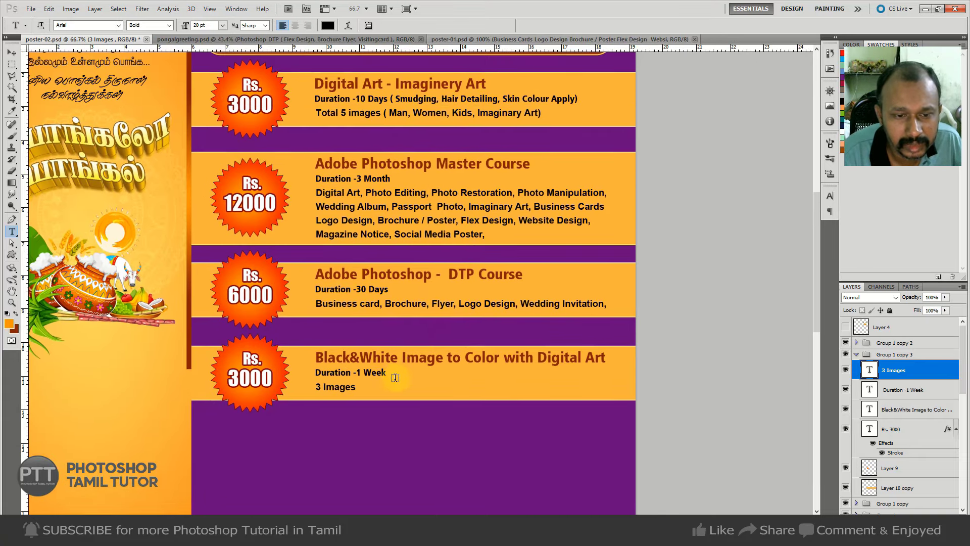
# Complete the line as '3 Images ( Smudging, Hair Detailing, Skin Colour Apply )'.
pyautogui.click(357, 386)
pyautogui.write('( Smudging, Hair D')
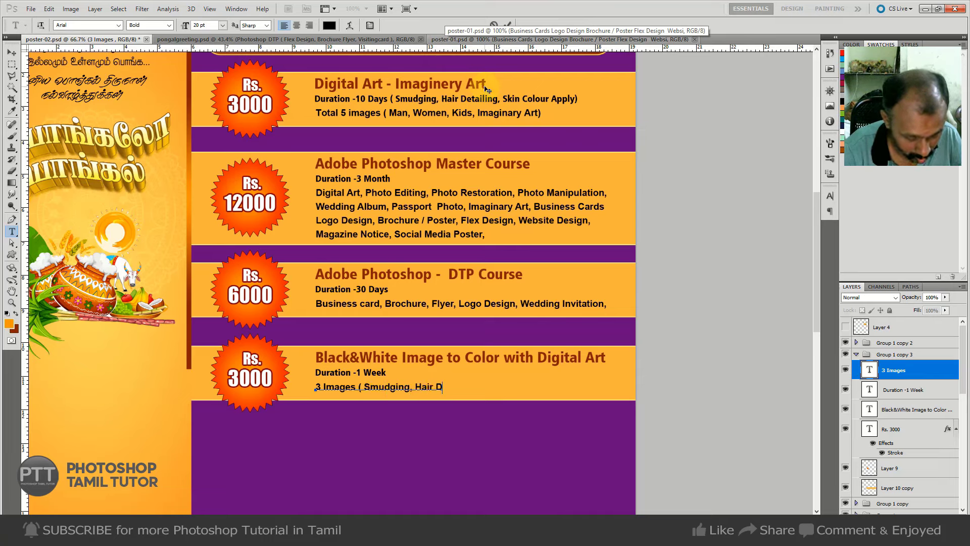
pyautogui.write('etailing, Skin Colour Apply')
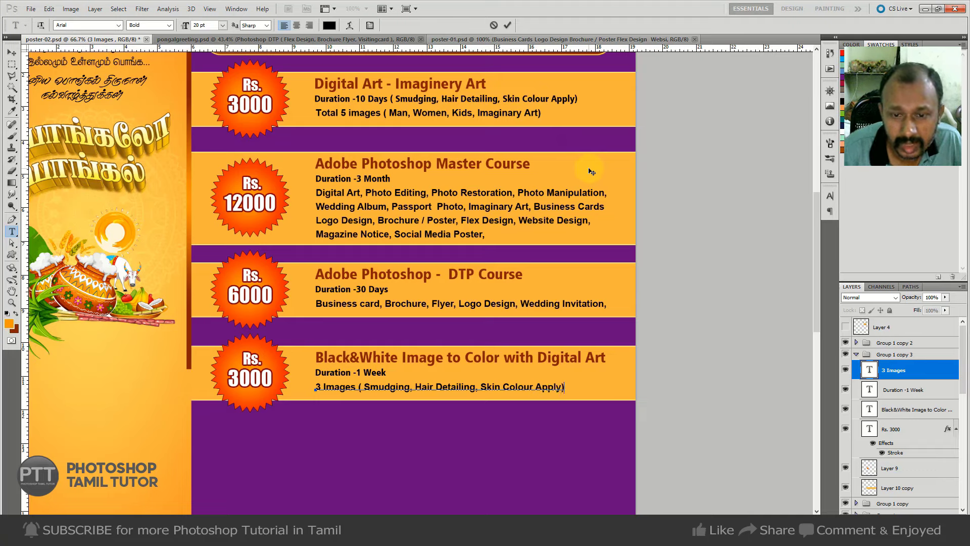
pyautogui.hotkey('ctrl', 'Return')
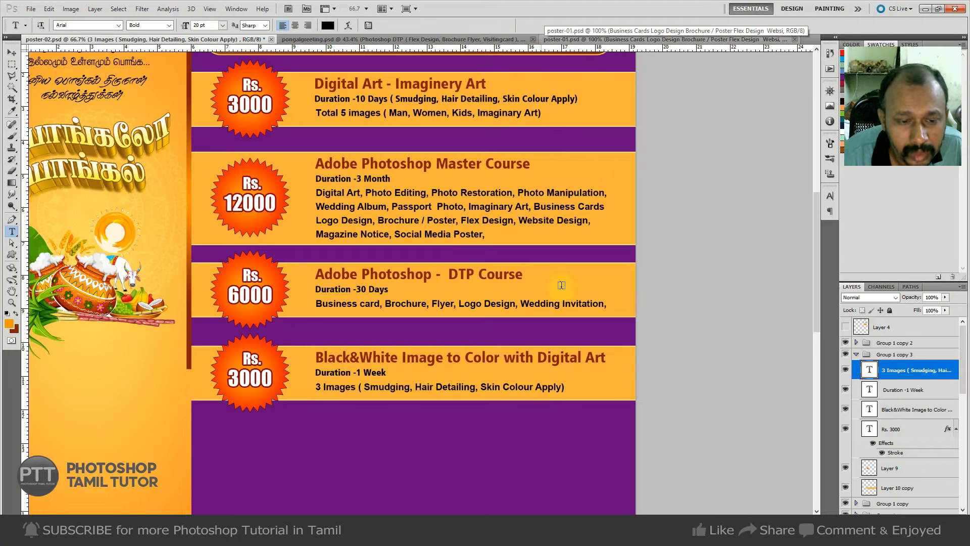
pyautogui.click(574, 385)
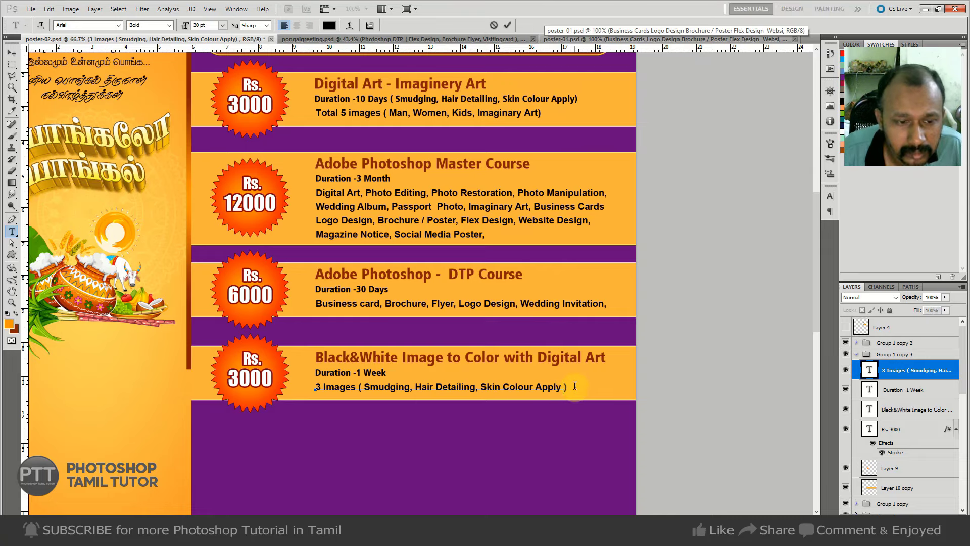
pyautogui.click(578, 390)
pyautogui.hotkey('ctrl', '-')
pyautogui.press('v')
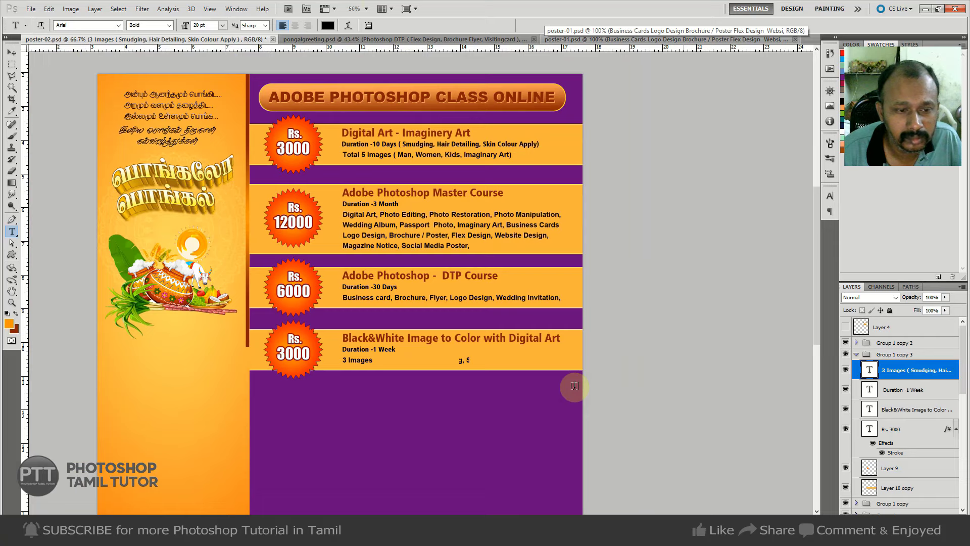
pyautogui.moveTo(399, 374); pyautogui.dragTo(387, 301)
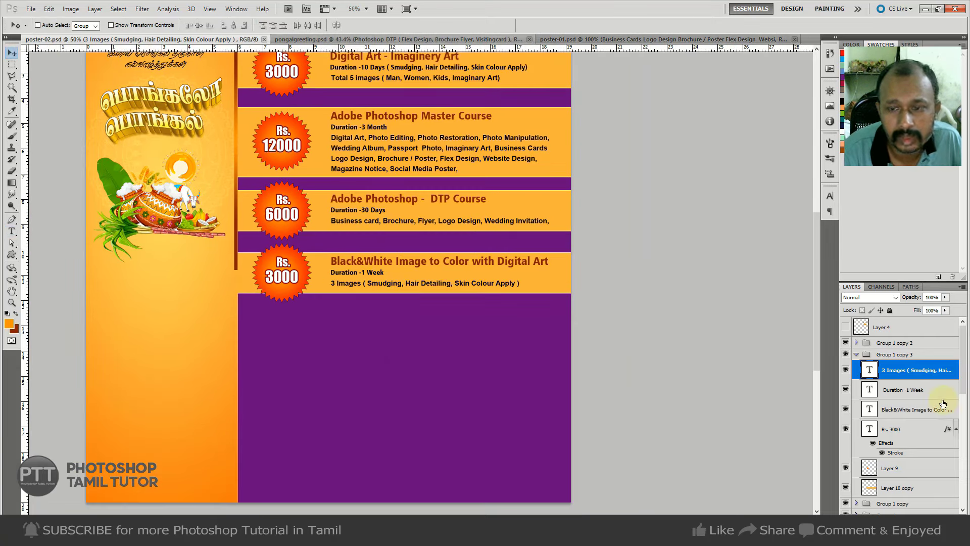
# Duplicate the Black&White course group and place the copy below it.
pyautogui.click(856, 354)
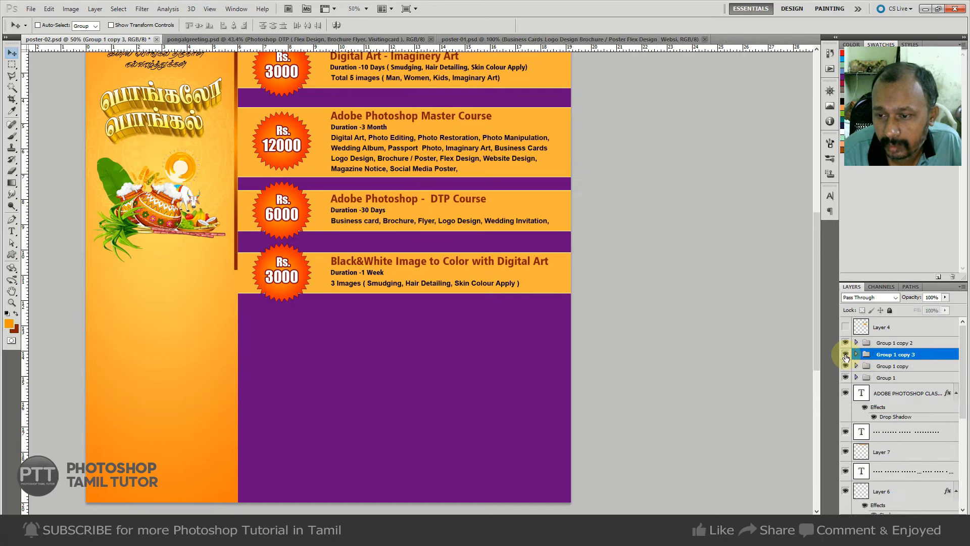
pyautogui.click(846, 356)
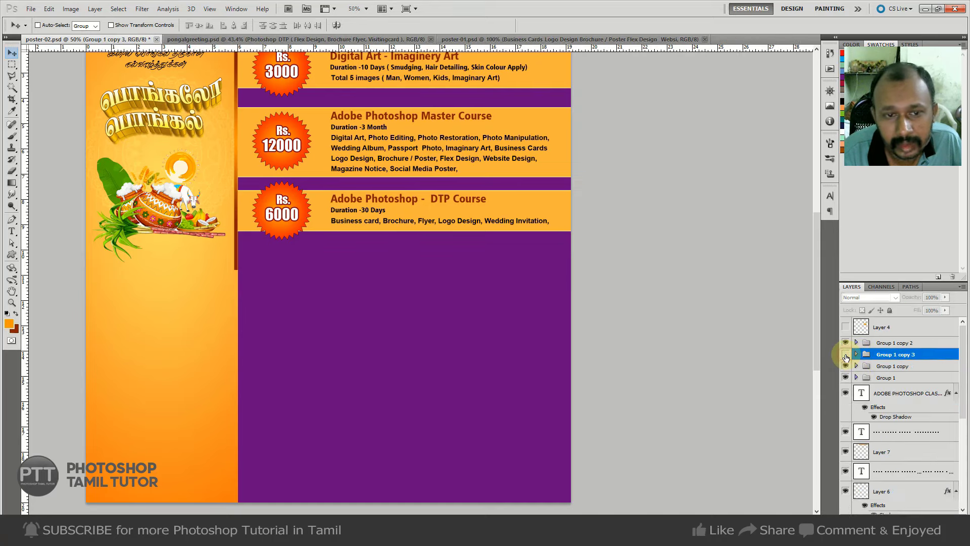
pyautogui.rightClick(890, 359)
pyautogui.click(907, 380)
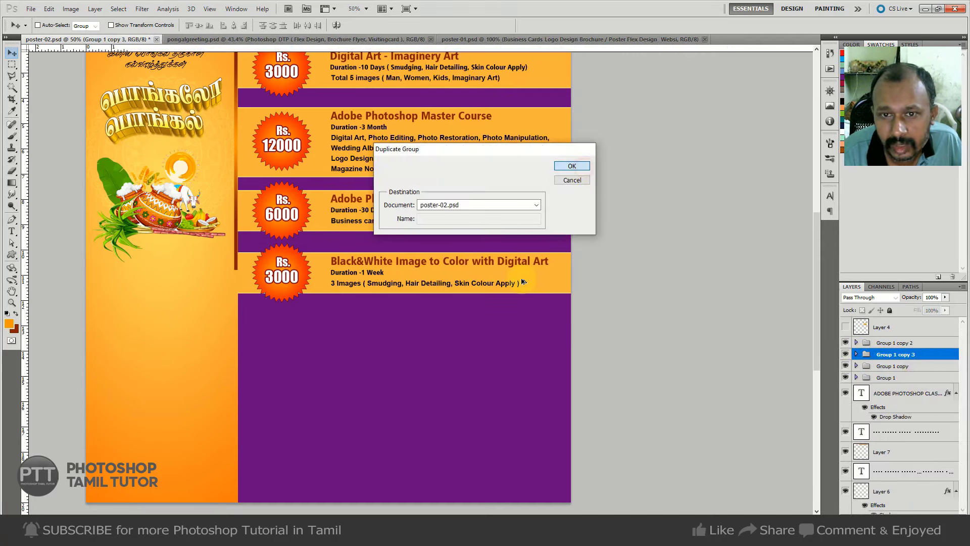
pyautogui.press('Return')
pyautogui.moveTo(520, 303); pyautogui.dragTo(526, 350)
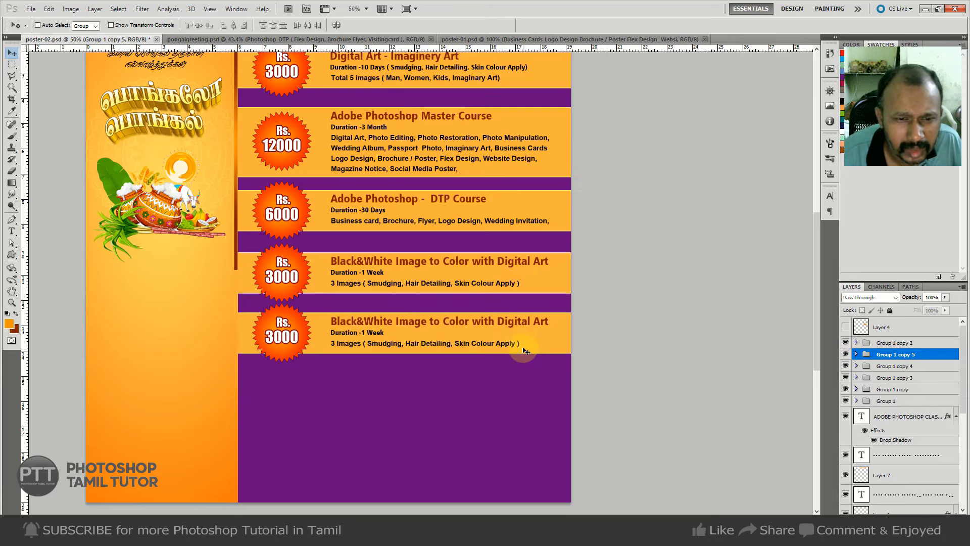
pyautogui.hotkey('shift', 'Down')
pyautogui.hotkey('shift', 'Down')
pyautogui.press('Down')
pyautogui.press('Down')
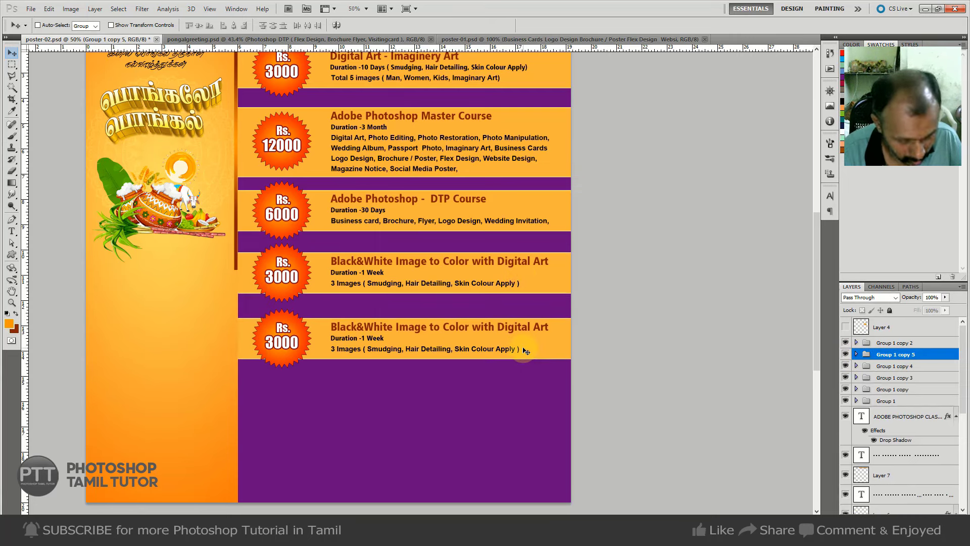
# Retitle the new band 'Wedding Album Designing' with 'Duration -15 Days'.
pyautogui.press('t')
pyautogui.scroll(1, 362, 362)
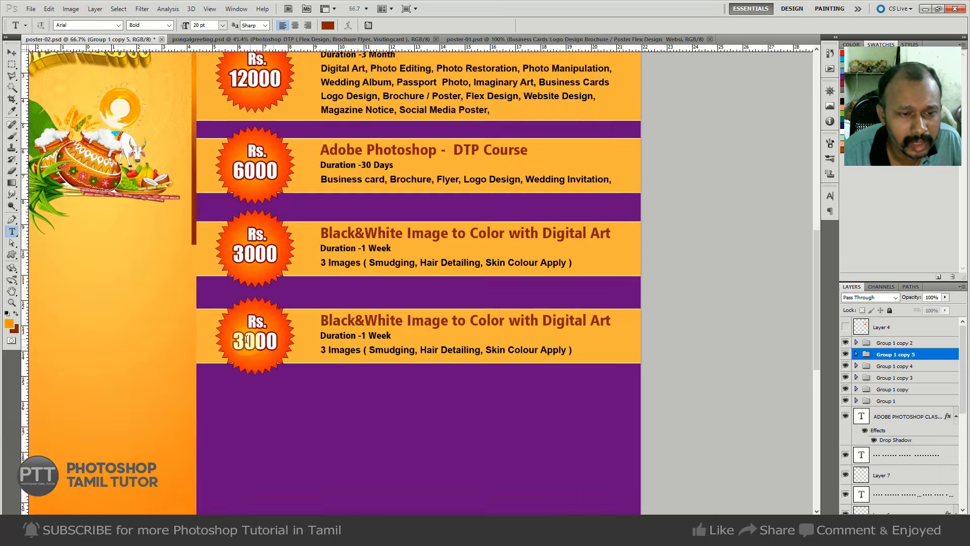
pyautogui.tripleClick(364, 322)
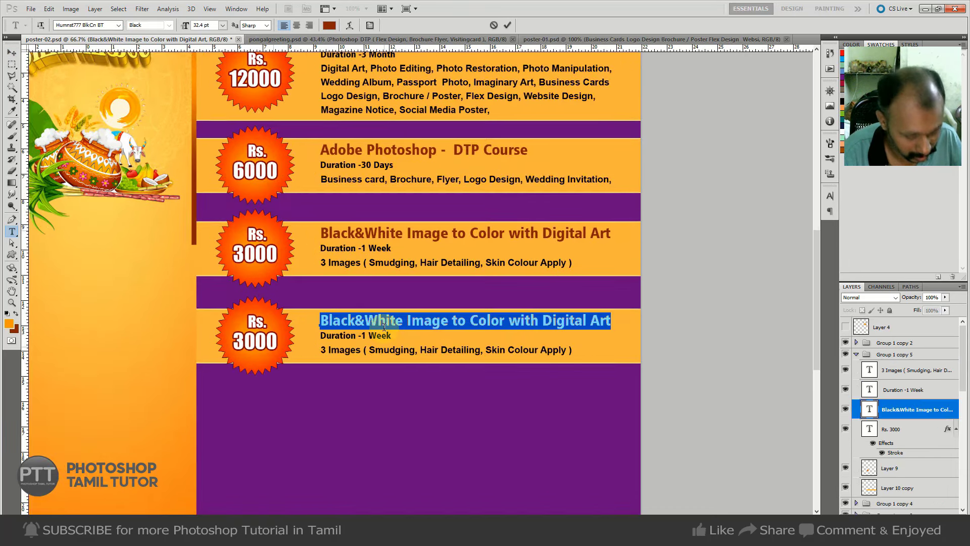
pyautogui.write('Wedding ')
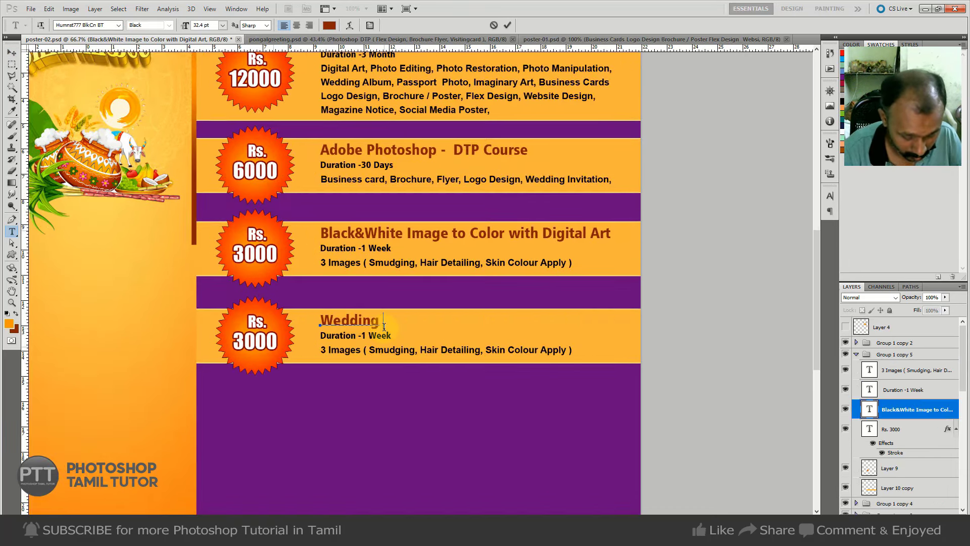
pyautogui.write('Album Designing')
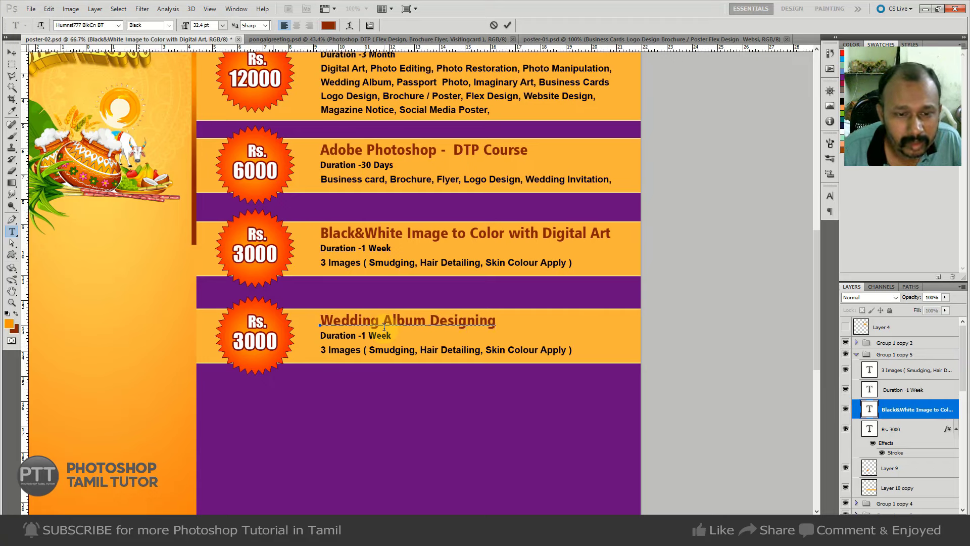
pyautogui.hotkey('ctrl', 'Return')
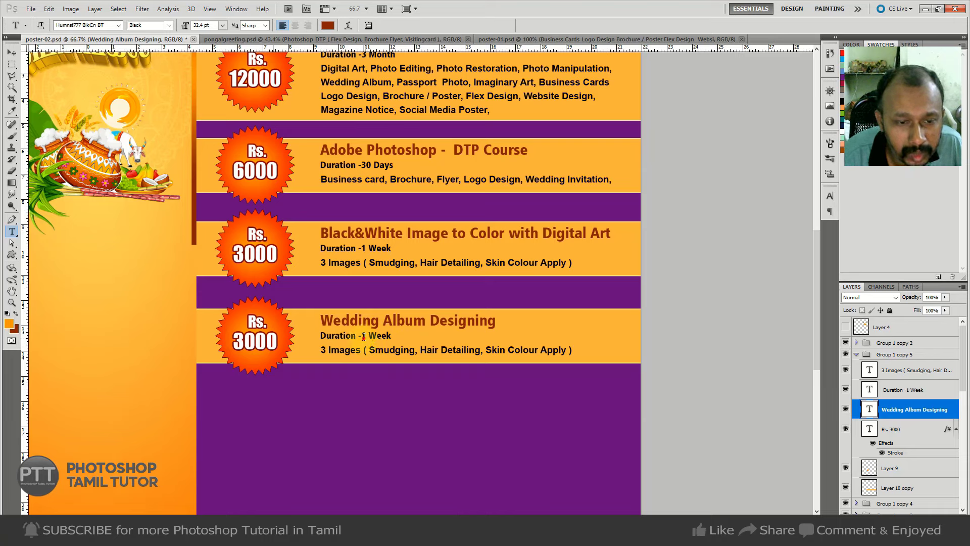
pyautogui.doubleClick(363, 336)
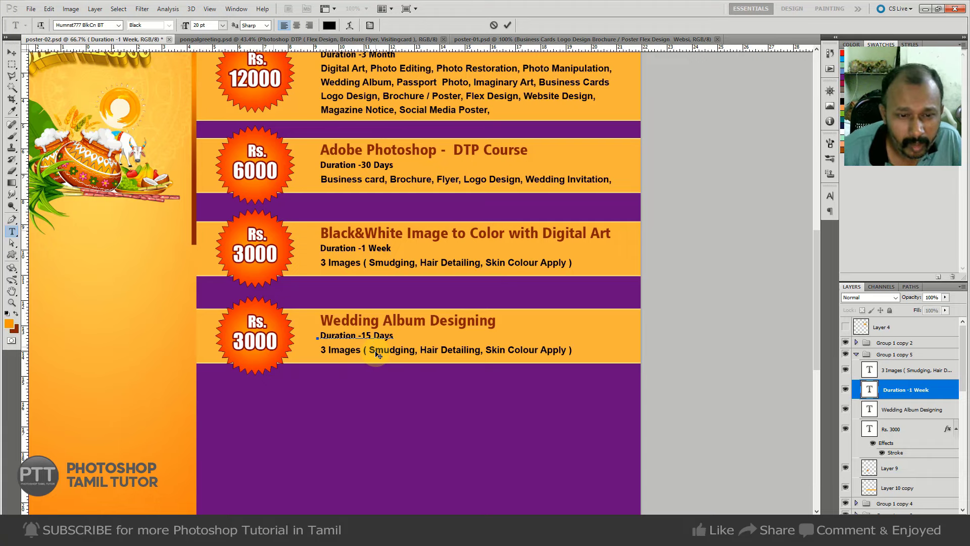
pyautogui.hotkey('ctrl', 'Return')
pyautogui.keyDown('ctrl'); pyautogui.click(441, 372); pyautogui.keyUp('ctrl')
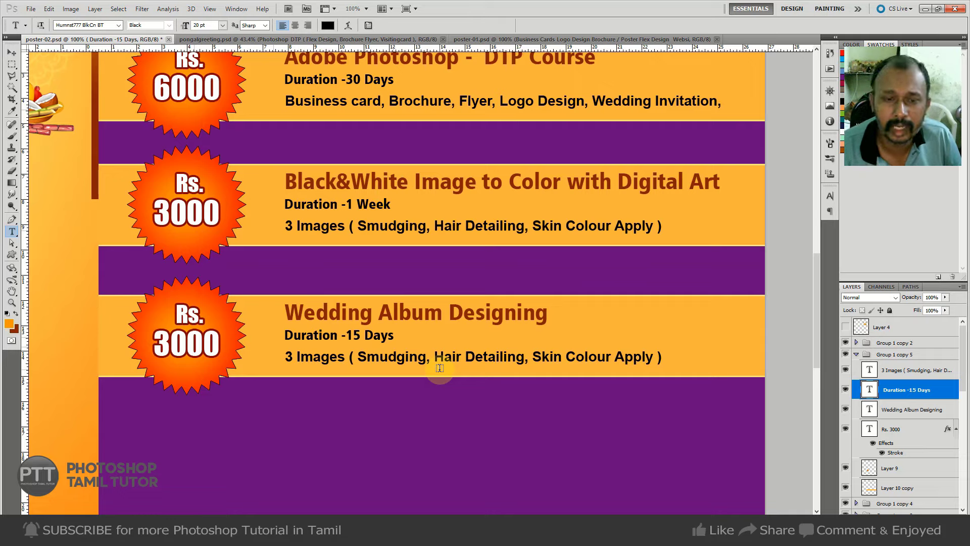
pyautogui.hotkey('ctrl', '-')
pyautogui.hotkey('ctrl', '-')
pyautogui.hotkey('ctrl', '-')
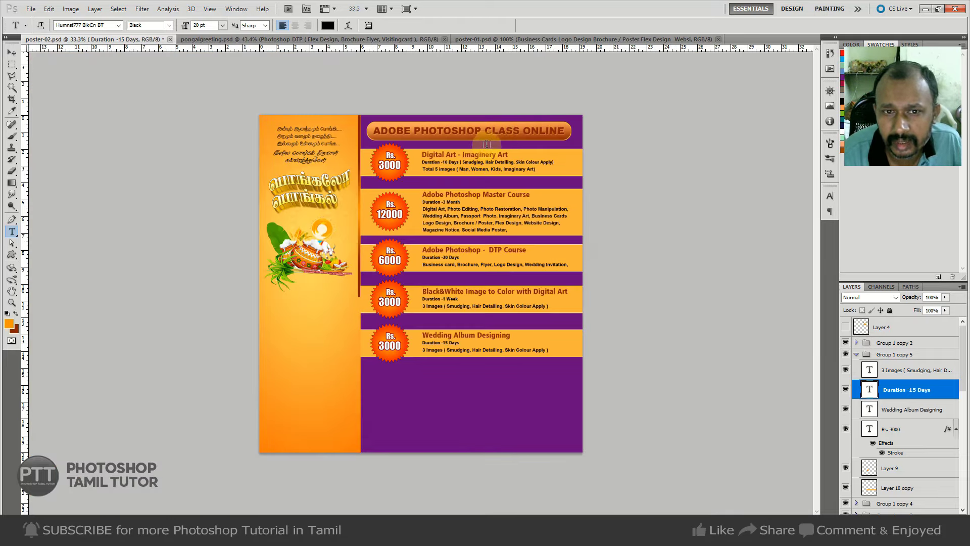
# Inspect the new Wedding Album Designing band up close and save poster-02.psd.
pyautogui.keyDown('ctrl'); pyautogui.click(484, 362); pyautogui.keyUp('ctrl')
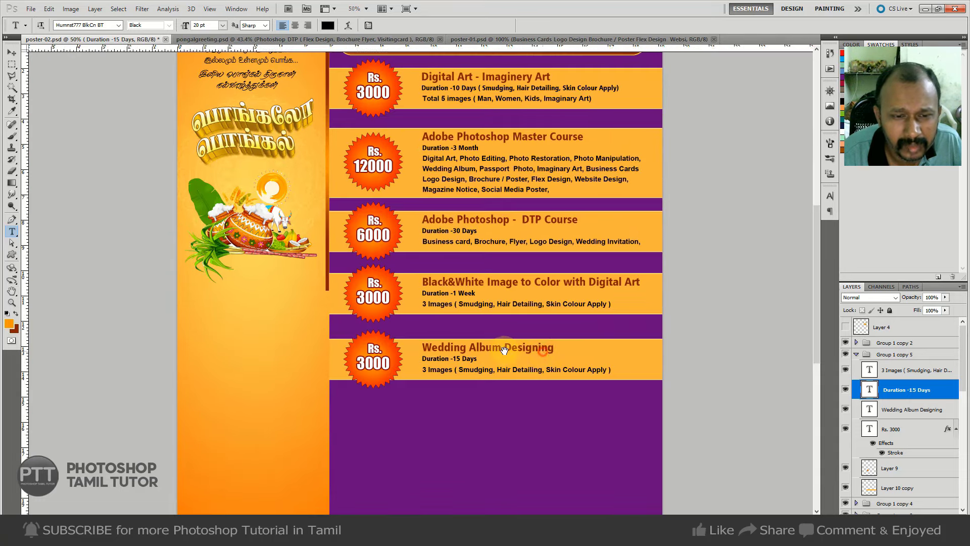
pyautogui.keyDown('ctrl'); pyautogui.click(453, 348); pyautogui.keyUp('ctrl')
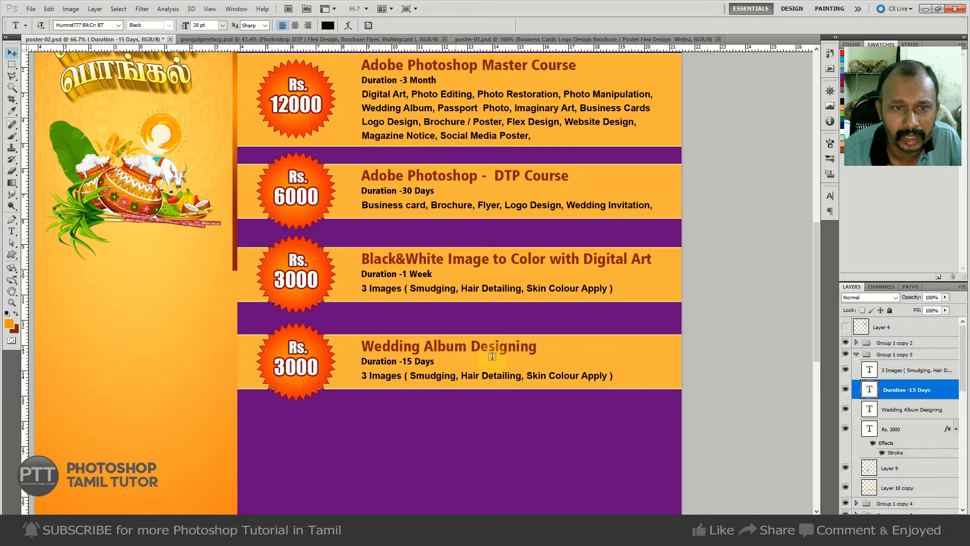
pyautogui.press('v')
pyautogui.hotkey('ctrl', 's')
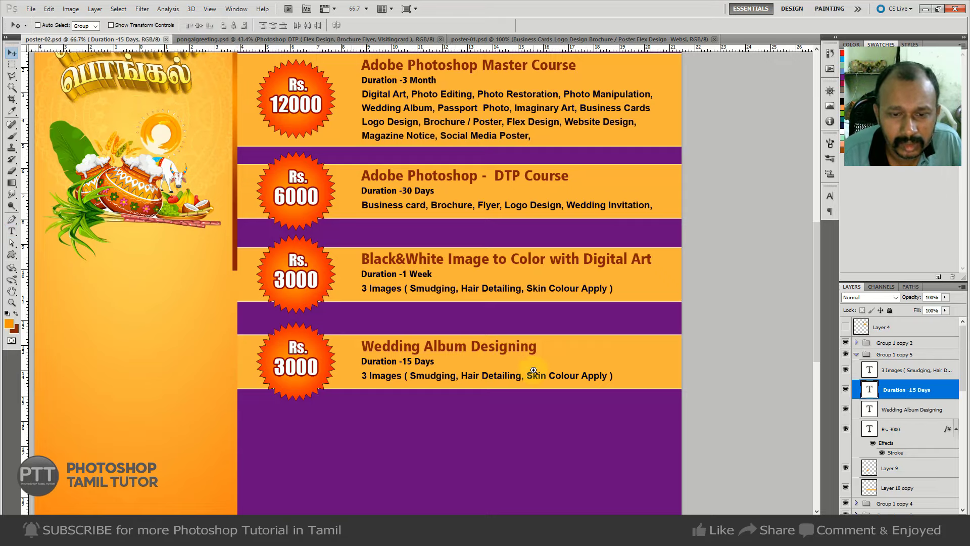
# Bring the poster's top banner into view, then switch to the pongalgreeting.psd document.
pyautogui.scroll(1, 534, 371)
pyautogui.scroll(-3, 556, 374)
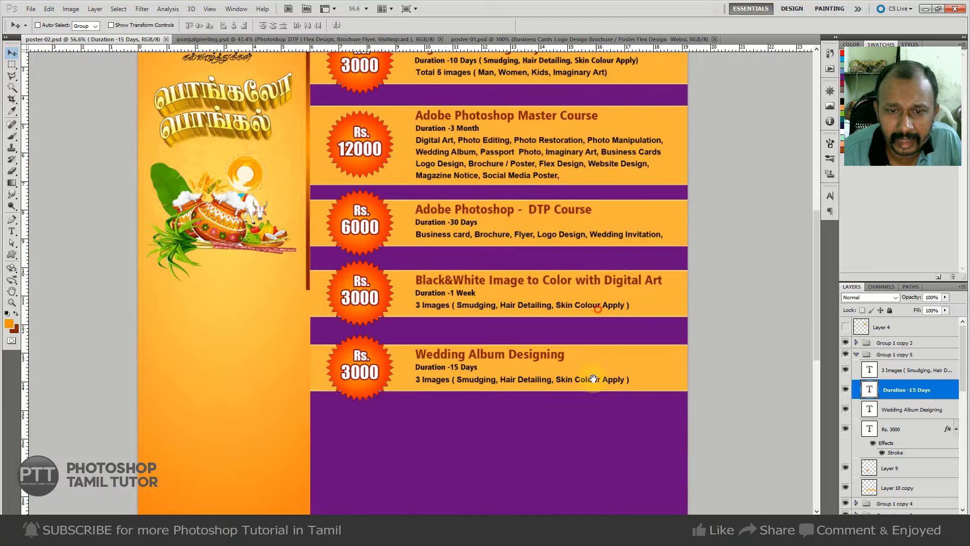
pyautogui.scroll(3, 594, 379)
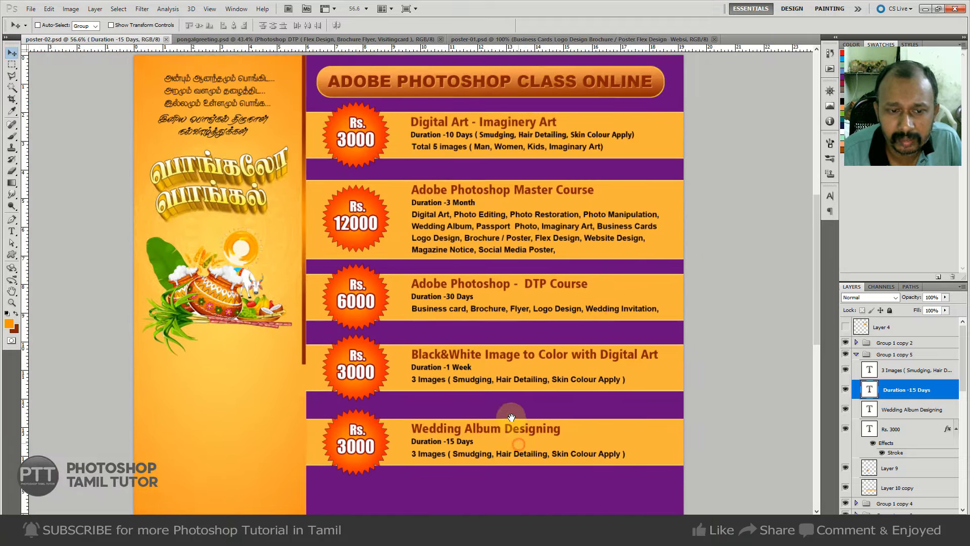
pyautogui.moveTo(511, 417); pyautogui.dragTo(513, 420)
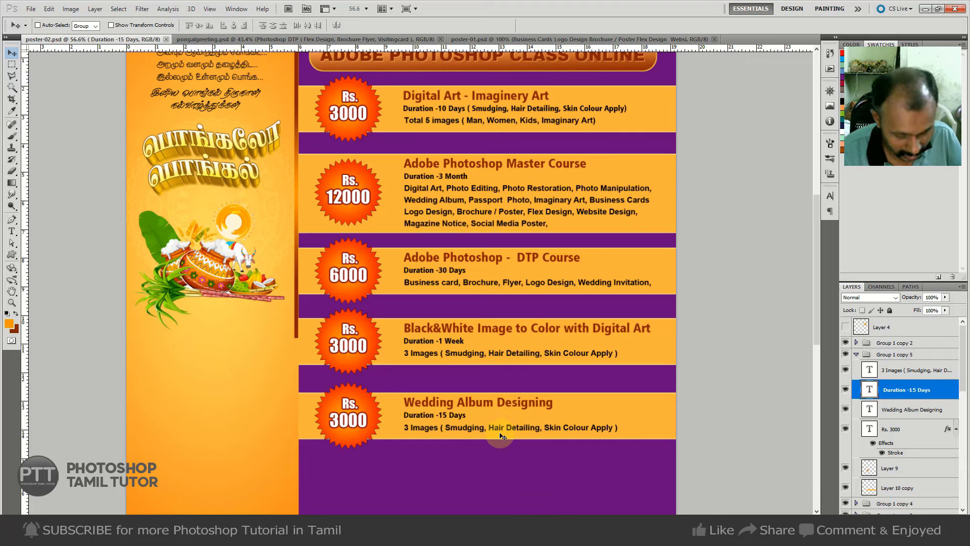
pyautogui.press('m')
pyautogui.moveTo(482, 165); pyautogui.dragTo(482, 176)
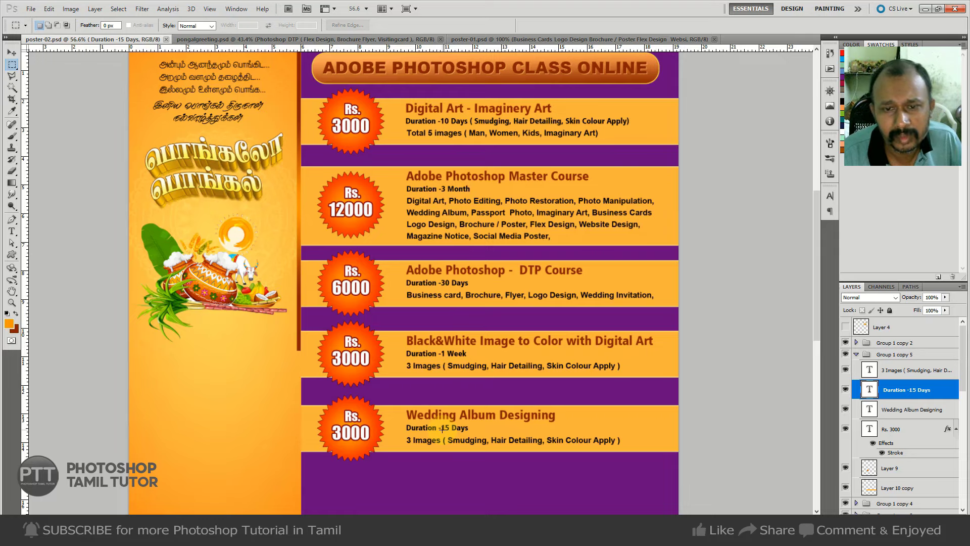
pyautogui.press('t')
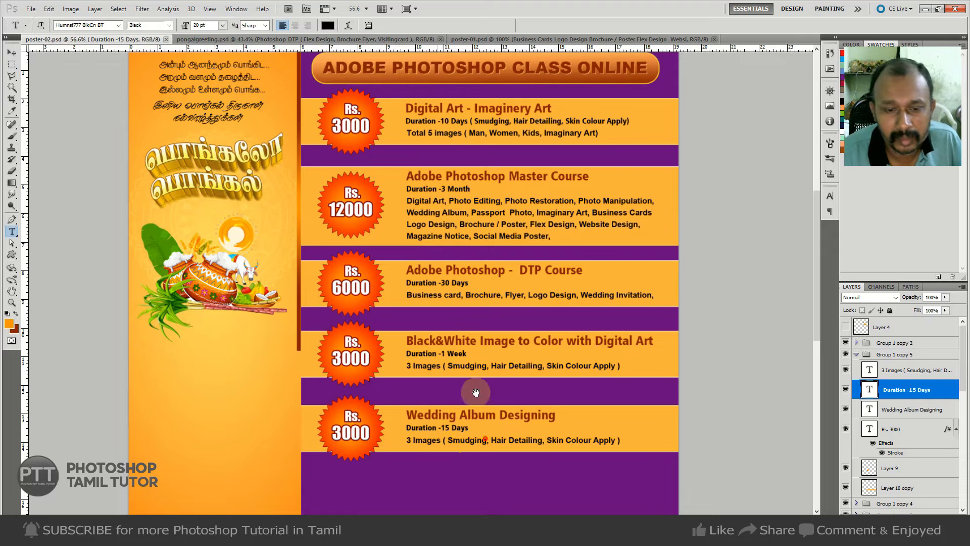
pyautogui.scroll(-3, 434, 394)
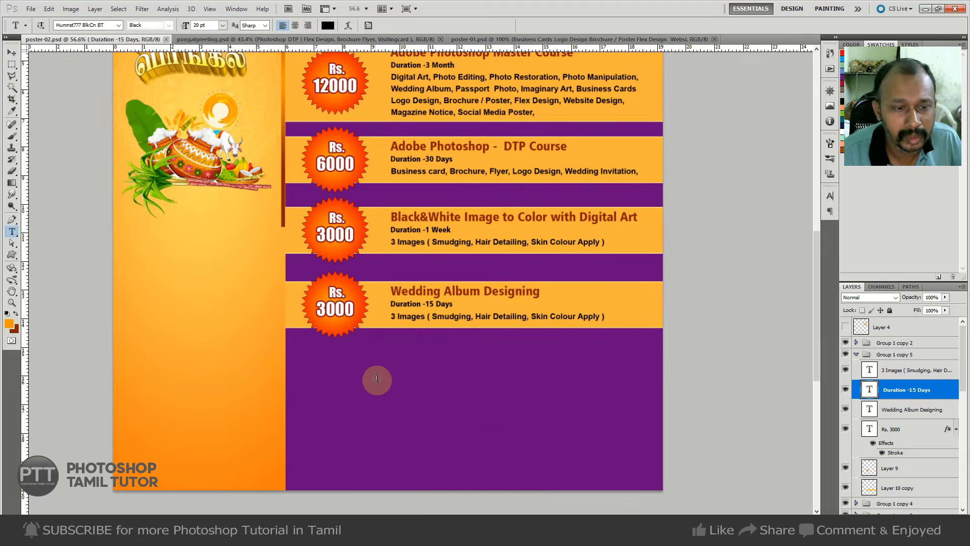
pyautogui.hotkey('ctrl', 'Tab')
# Select the 'For More Detail & Booking Class' text layer, undoing a stray course-box move.
pyautogui.press('v')
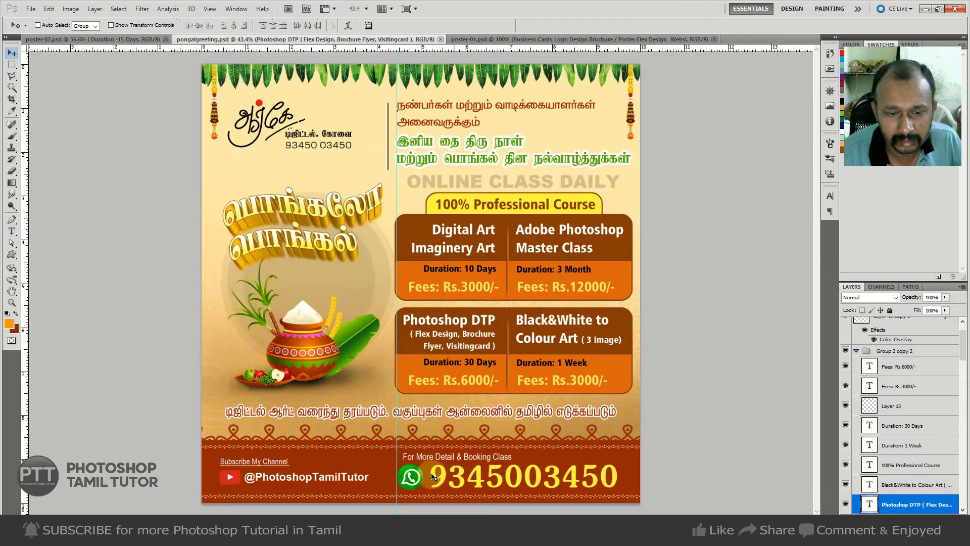
pyautogui.rightClick(424, 476)
pyautogui.click(481, 374)
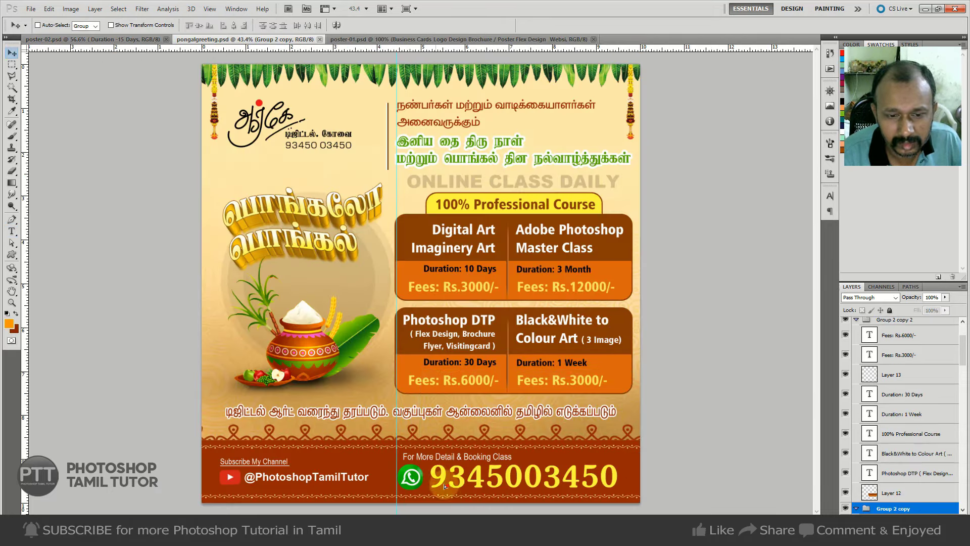
pyautogui.moveTo(432, 458); pyautogui.dragTo(476, 465)
pyautogui.hotkey('ctrl', 'z')
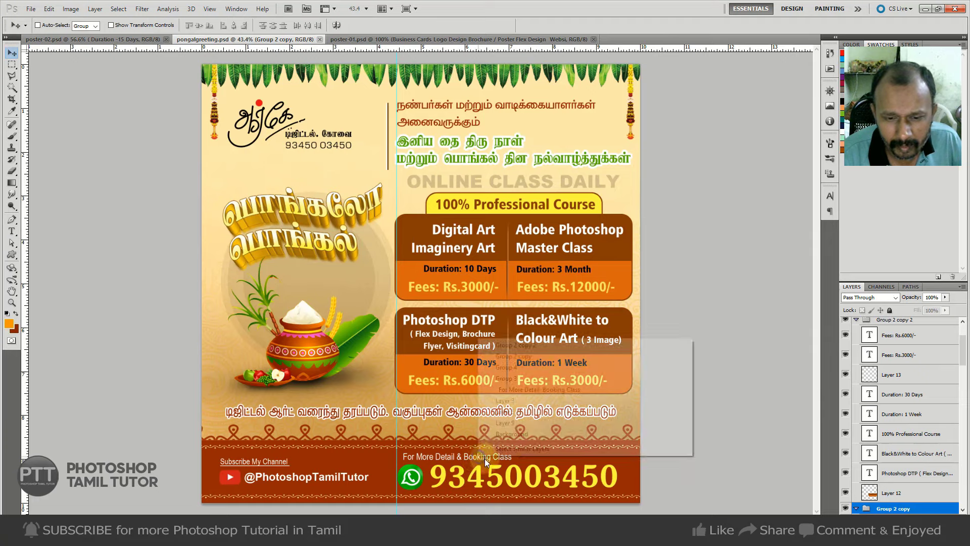
pyautogui.rightClick(480, 458)
pyautogui.click(548, 389)
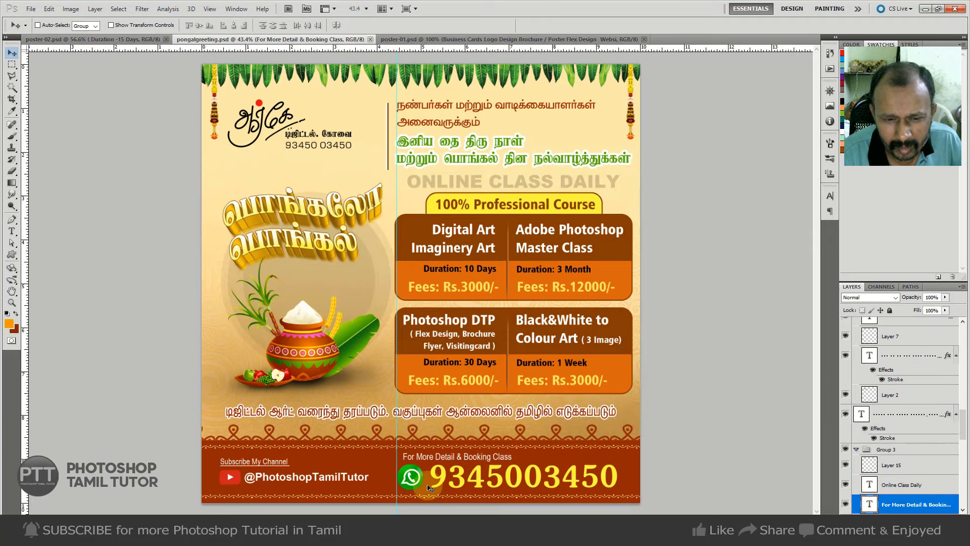
# Copy the WhatsApp contact layers into the course poster, below the last course band.
pyautogui.rightClick(413, 478)
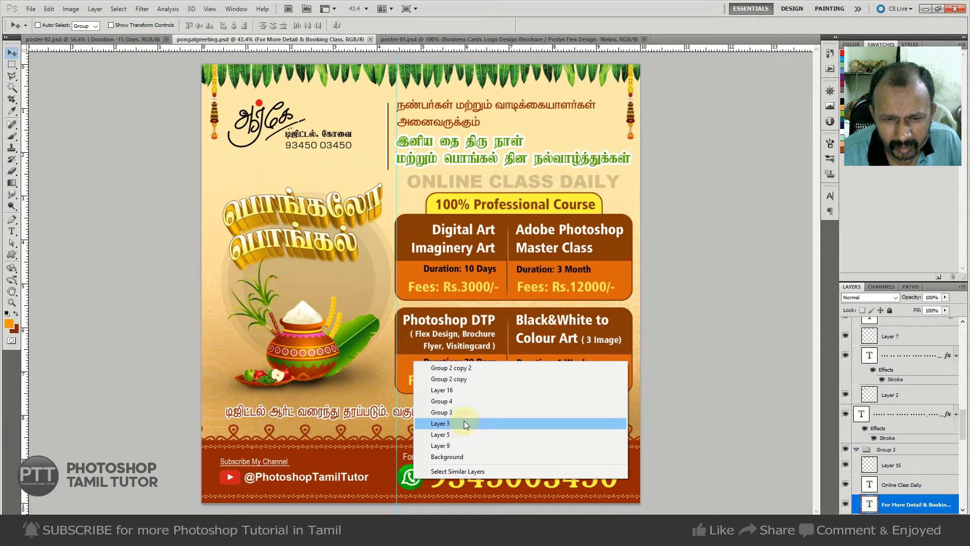
pyautogui.click(466, 390)
pyautogui.moveTo(472, 467)
pyautogui.mouseDown()
pyautogui.moveTo(444, 466)
pyautogui.moveTo(179, 77)
pyautogui.mouseUp()
pyautogui.rightClick(460, 475)
pyautogui.press('Escape')
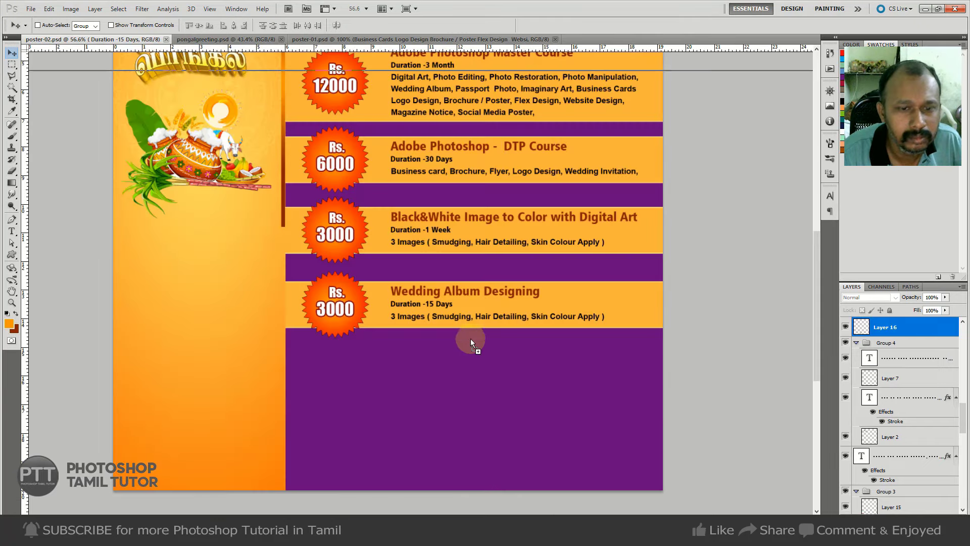
pyautogui.moveTo(179, 77)
pyautogui.mouseDown()
pyautogui.moveTo(503, 397)
pyautogui.moveTo(453, 390)
pyautogui.moveTo(468, 388)
pyautogui.mouseUp()
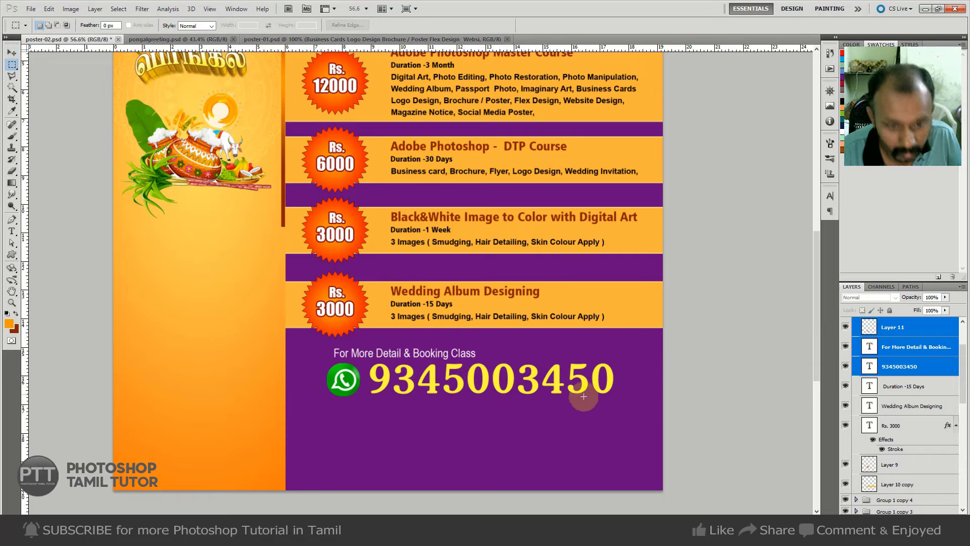
pyautogui.moveTo(435, 391); pyautogui.dragTo(430, 399)
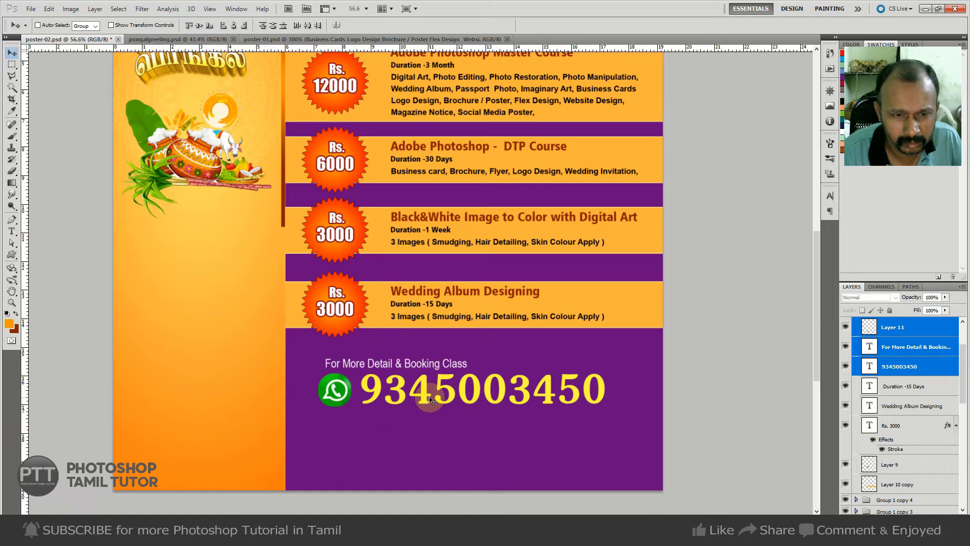
# Select the dotted border line layer at the bottom of the greeting poster.
pyautogui.hotkey('ctrl', 'Tab')
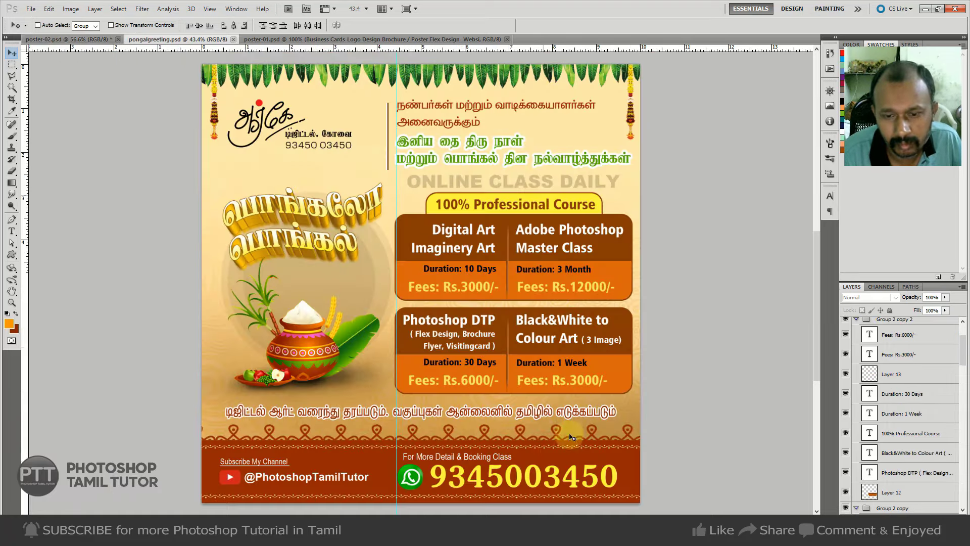
pyautogui.hotkey('ctrl', '+')
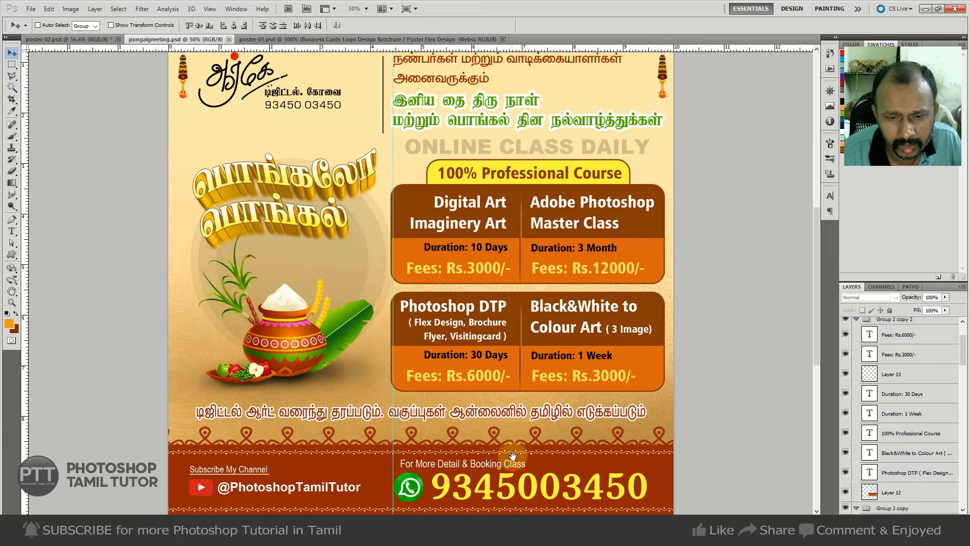
pyautogui.moveTo(513, 455); pyautogui.dragTo(508, 313)
pyautogui.rightClick(512, 310)
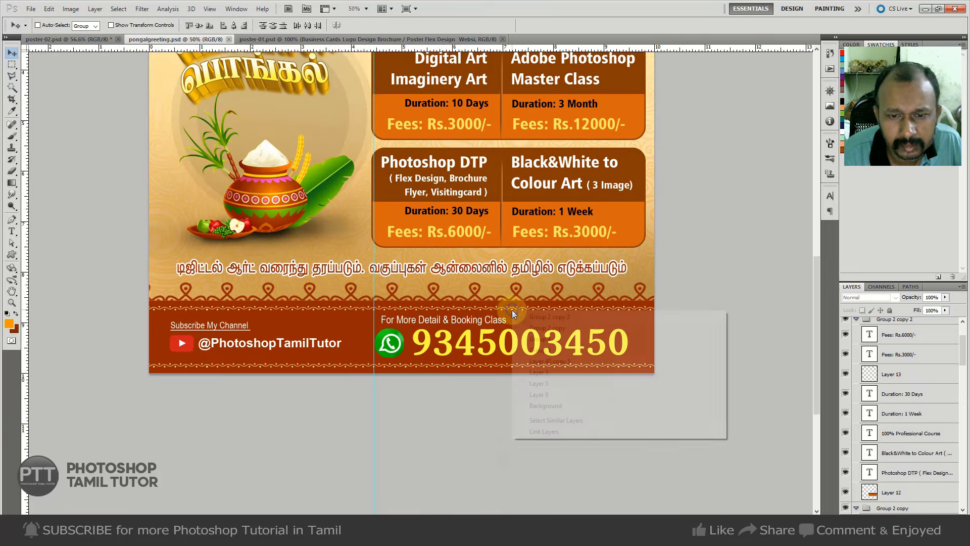
pyautogui.click(550, 361)
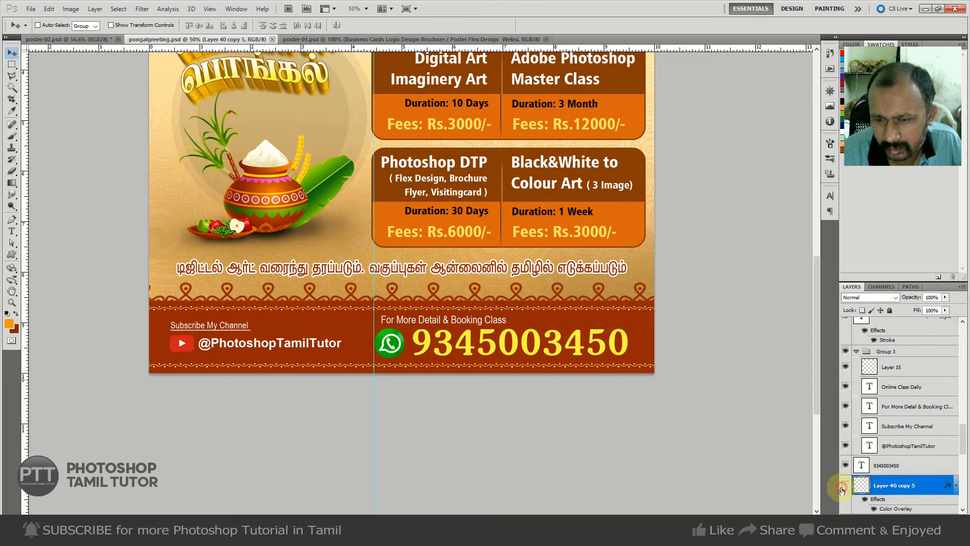
pyautogui.click(842, 488)
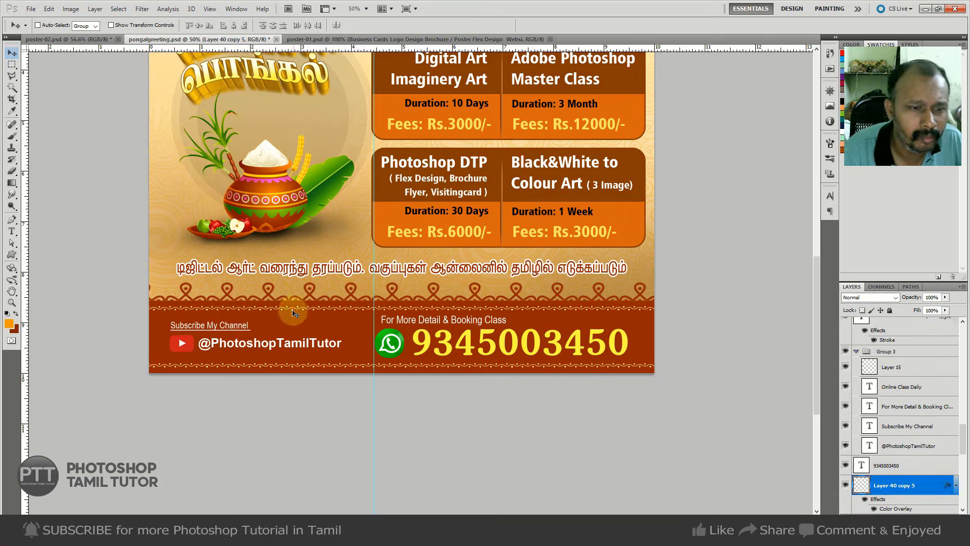
pyautogui.scroll(1, 99, 59)
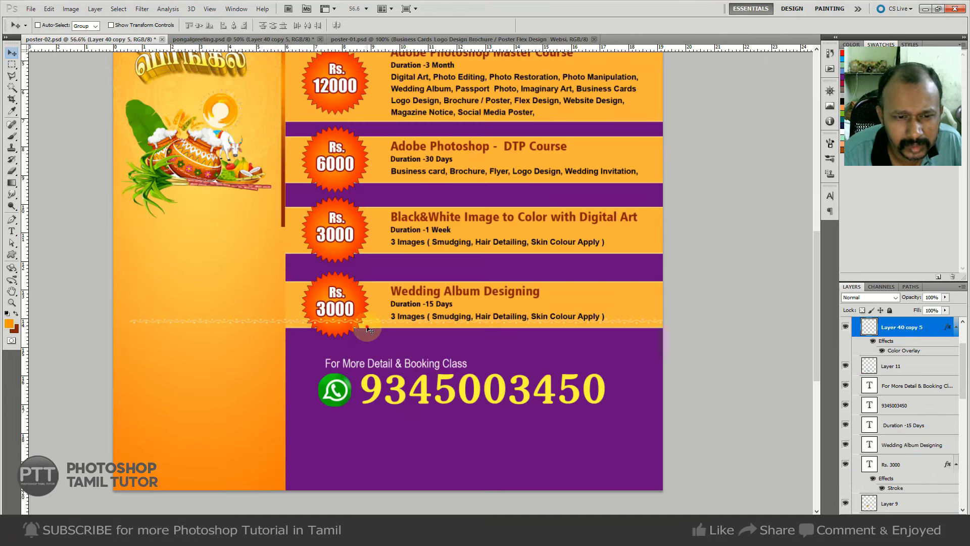
# Copy the dotted border into the course poster and marquee the band around the contact number.
pyautogui.moveTo(86, 43)
pyautogui.mouseDown()
pyautogui.moveTo(459, 355)
pyautogui.moveTo(525, 354)
pyautogui.moveTo(494, 426)
pyautogui.mouseUp()
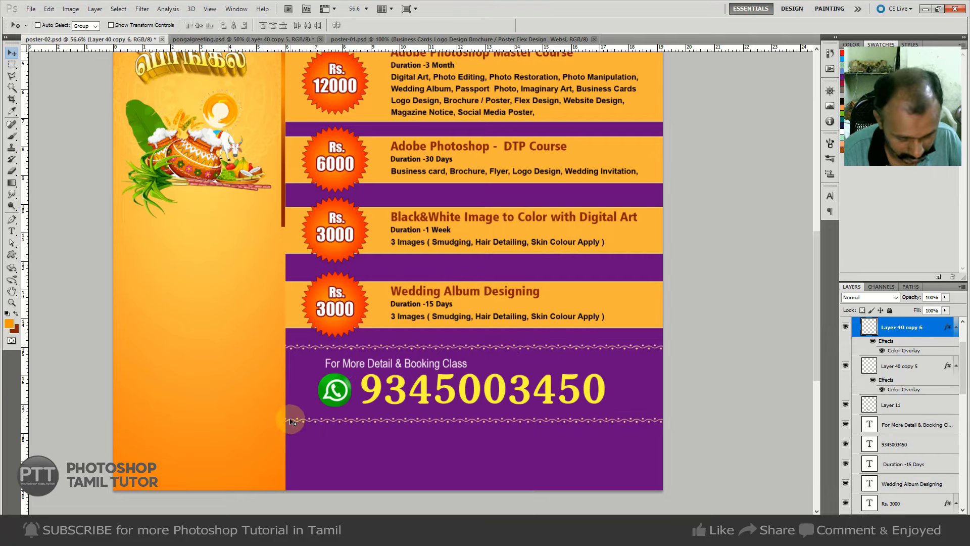
pyautogui.press('m')
pyautogui.moveTo(113, 428); pyautogui.dragTo(663, 360)
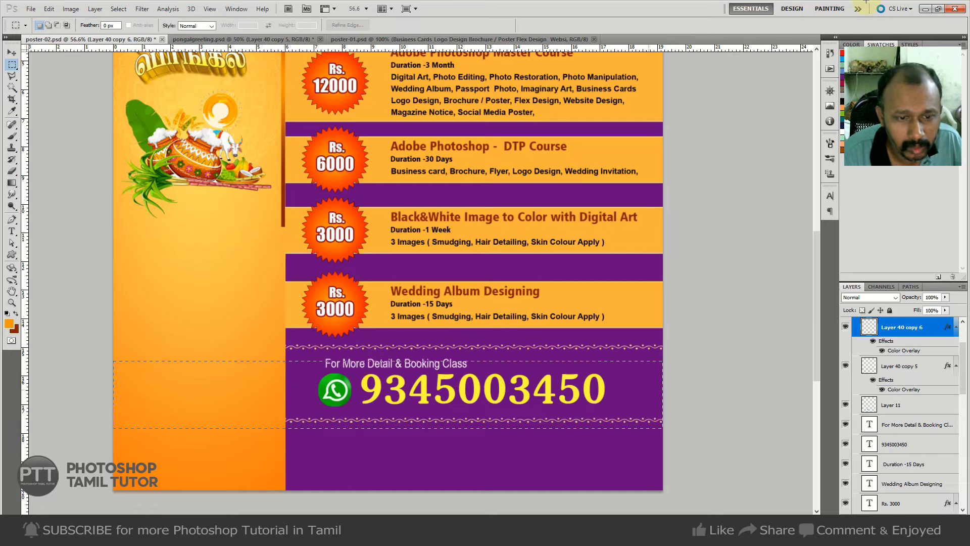
pyautogui.scroll(10, 472, 336)
pyautogui.hscroll(5, 472, 336)
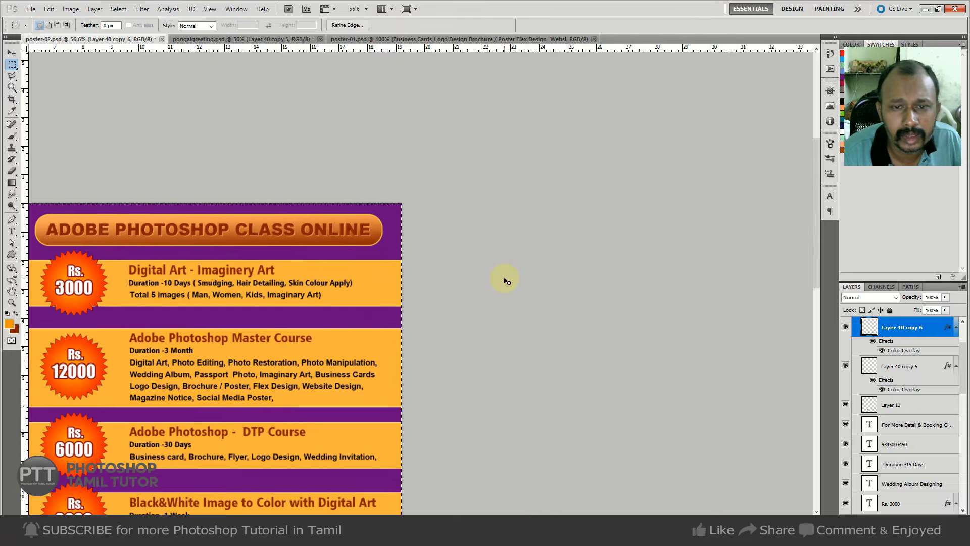
# Zoom out, deselect, and select both dotted border layers in the Layers panel.
pyautogui.hotkey('ctrl', '-')
pyautogui.hotkey('ctrl', '-')
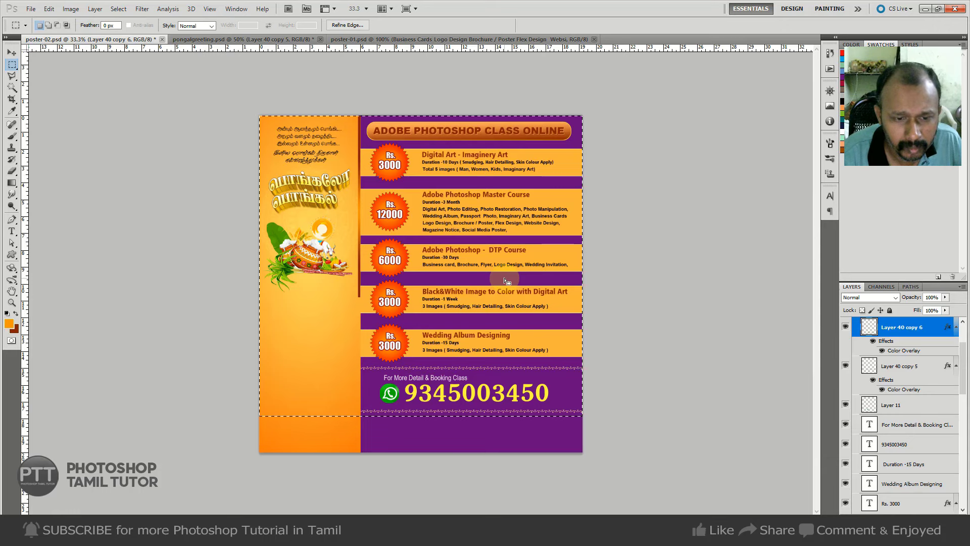
pyautogui.hotkey('ctrl', 'd')
pyautogui.press('v')
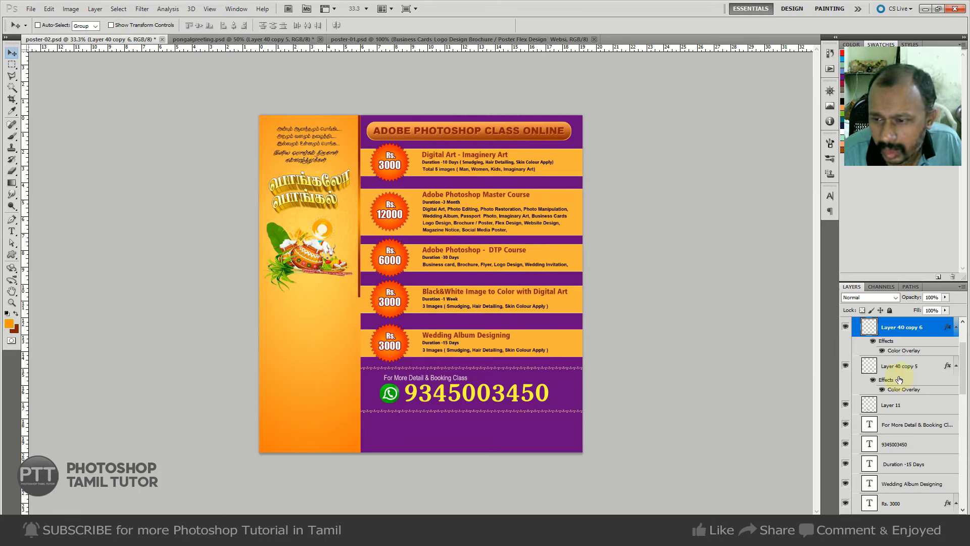
pyautogui.scroll(3, 899, 379)
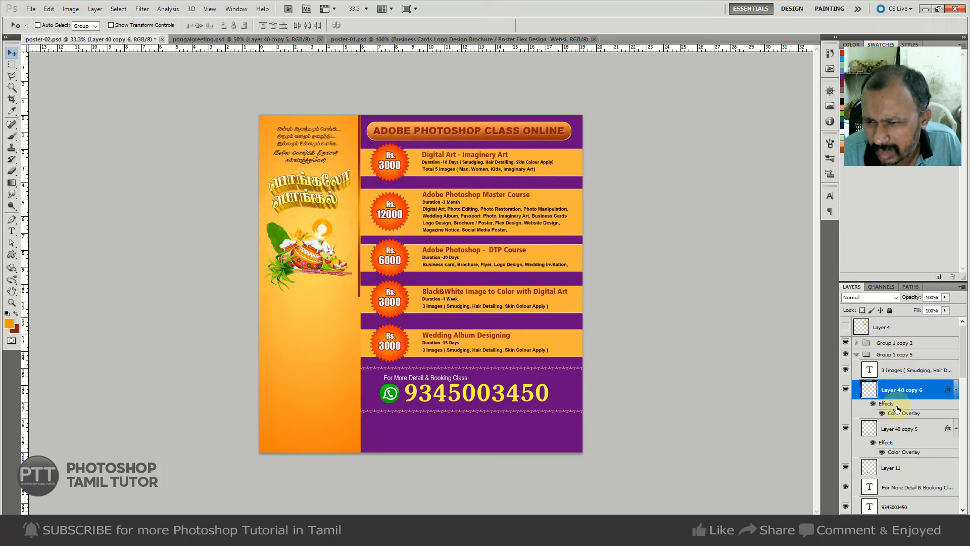
pyautogui.keyDown('ctrl'); pyautogui.click(902, 432); pyautogui.keyUp('ctrl')
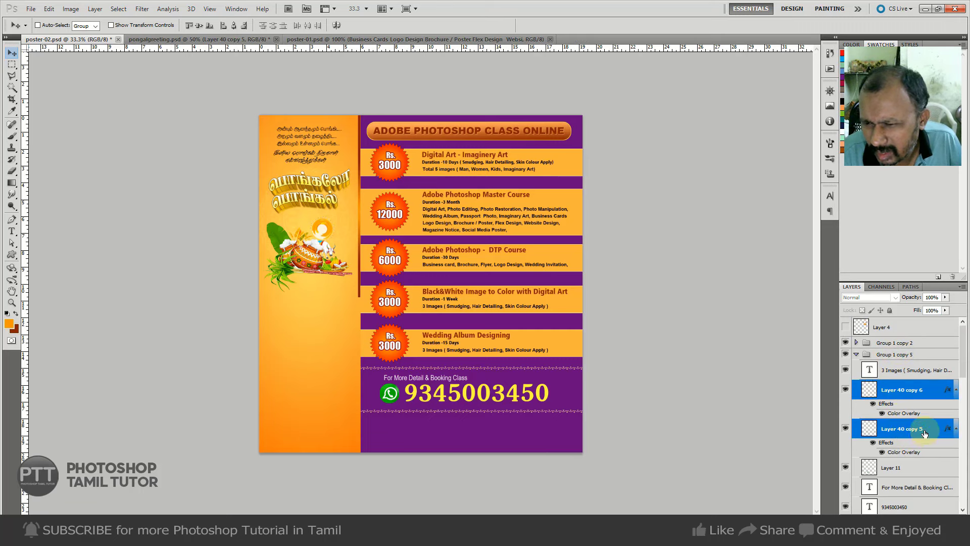
# Reorder the border layers in the stack until they sit above the course text.
pyautogui.hotkey('ctrl', '[')
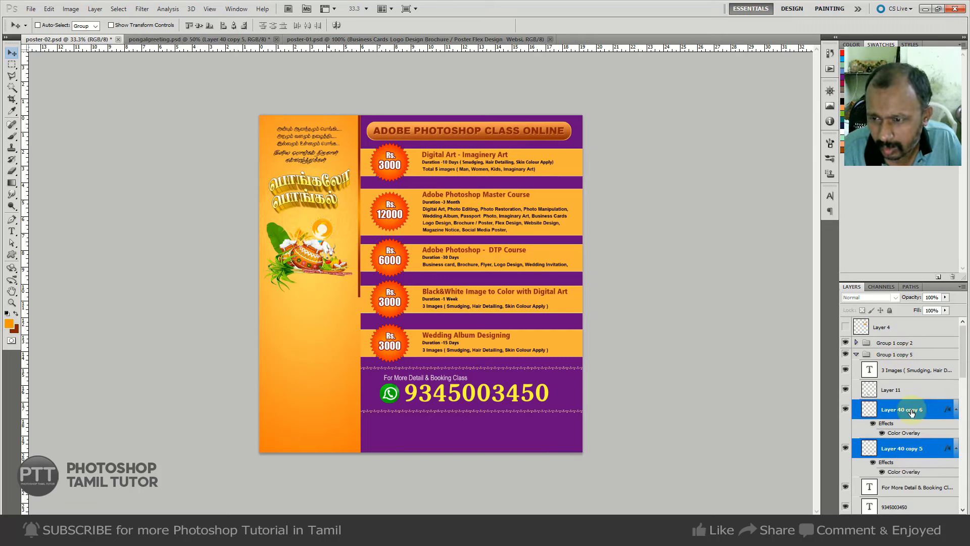
pyautogui.hotkey('ctrl', '[')
pyautogui.hotkey('ctrl', '[')
pyautogui.hotkey('ctrl', '[')
pyautogui.hotkey('ctrl', '[')
pyautogui.hotkey('ctrl', ']')
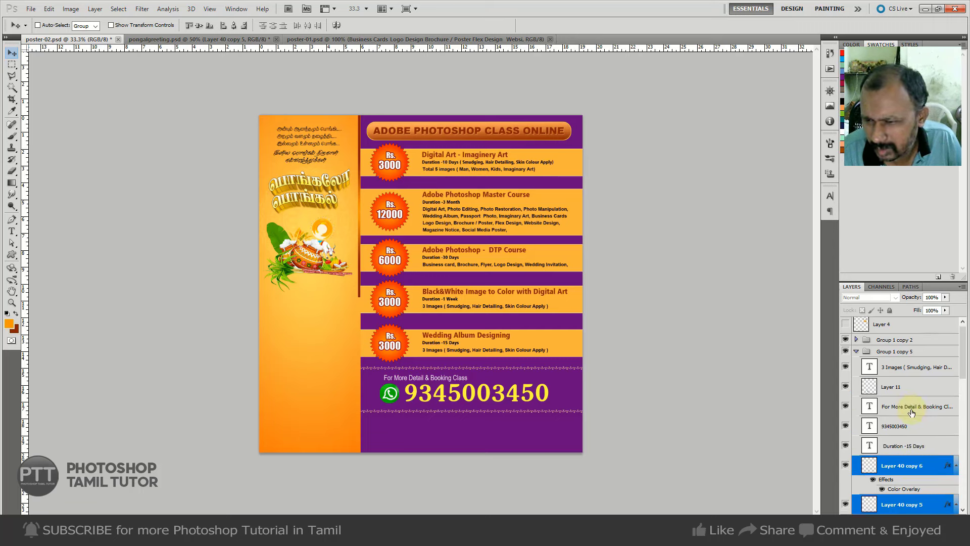
pyautogui.hotkey('ctrl', '[')
pyautogui.hotkey('ctrl', ']')
pyautogui.hotkey('ctrl', '[')
pyautogui.hotkey('ctrl', ']')
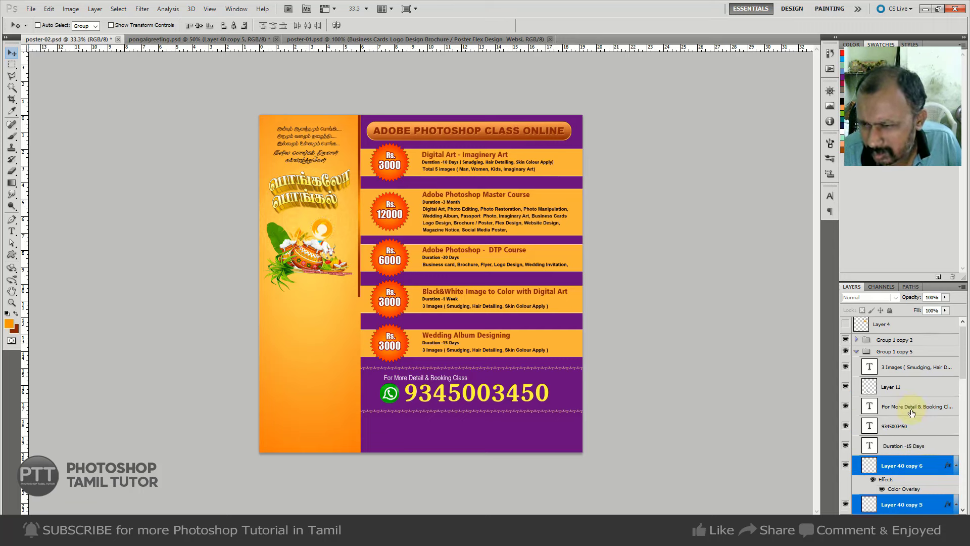
pyautogui.hotkey('ctrl', '[')
pyautogui.hotkey('ctrl', ']')
pyautogui.hotkey('ctrl', ']')
pyautogui.hotkey('ctrl', ']')
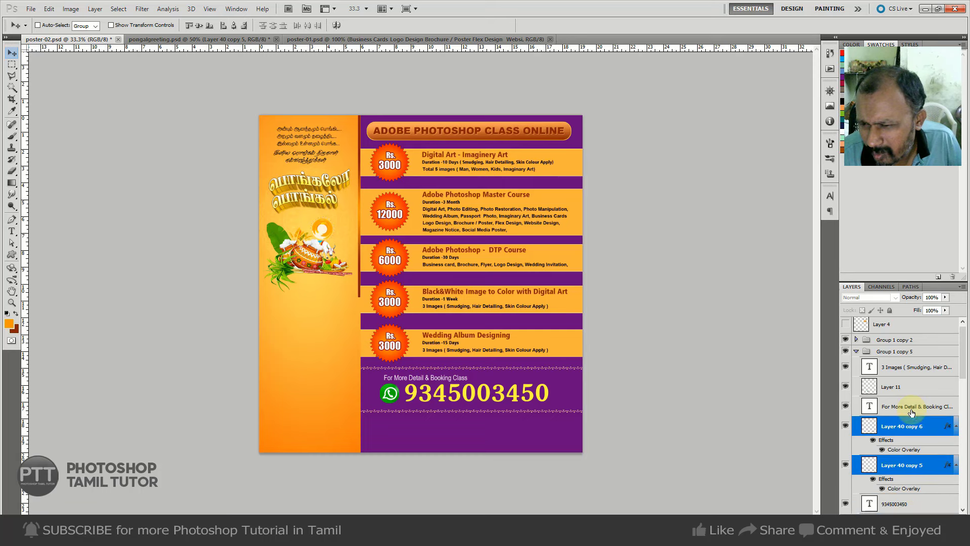
pyautogui.hotkey('ctrl', ']')
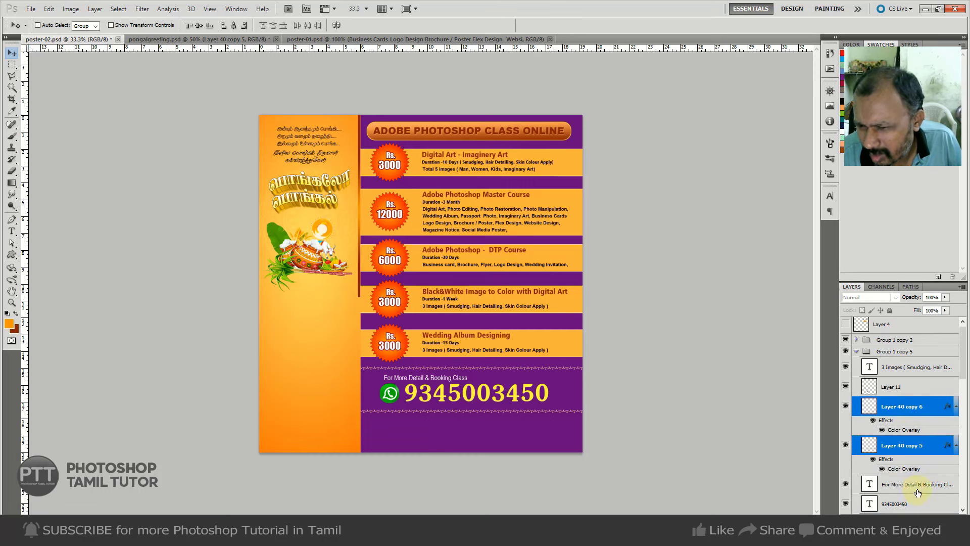
# Add the contact text layers and move the selection down out of the course group.
pyautogui.scroll(-1, 918, 493)
pyautogui.keyDown('shift'); pyautogui.click(910, 486); pyautogui.keyUp('shift')
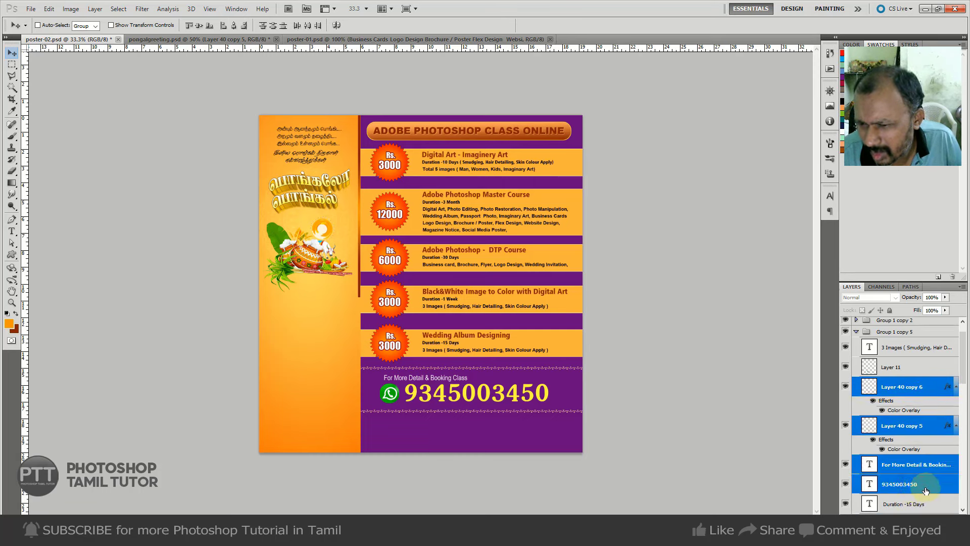
pyautogui.hotkey('ctrl', '[')
pyautogui.hotkey('ctrl', '[')
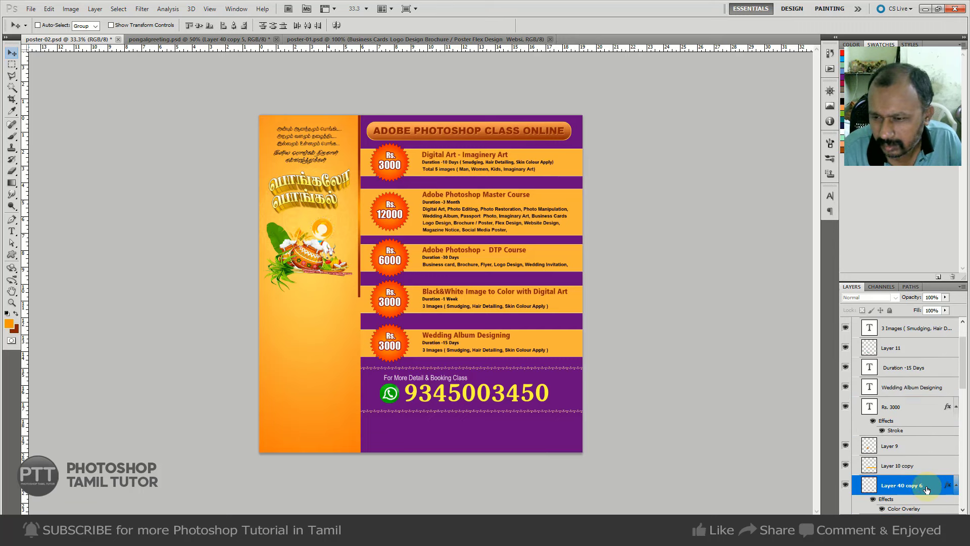
pyautogui.hotkey('ctrl', '[')
pyautogui.hotkey('ctrl', '[')
pyautogui.hotkey('ctrl', '[')
pyautogui.hotkey('ctrl', '[')
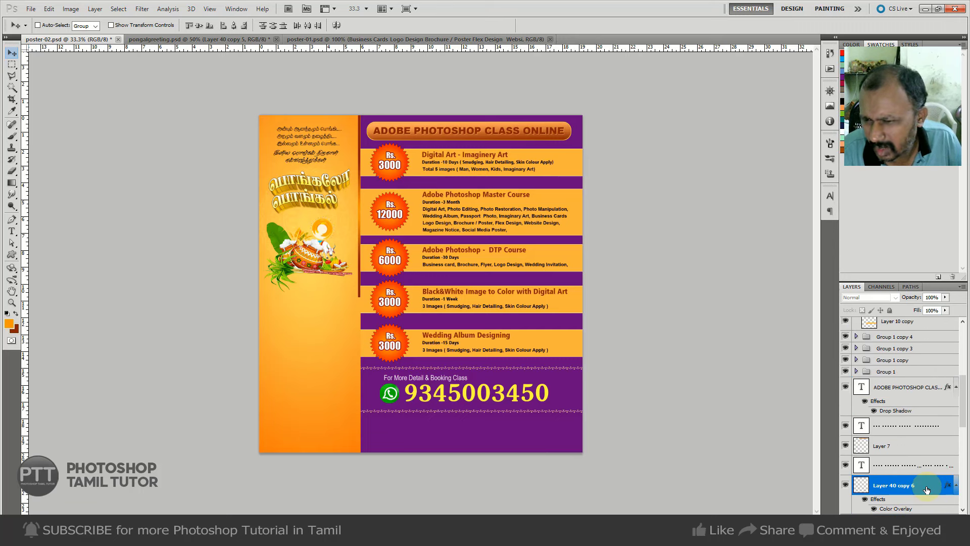
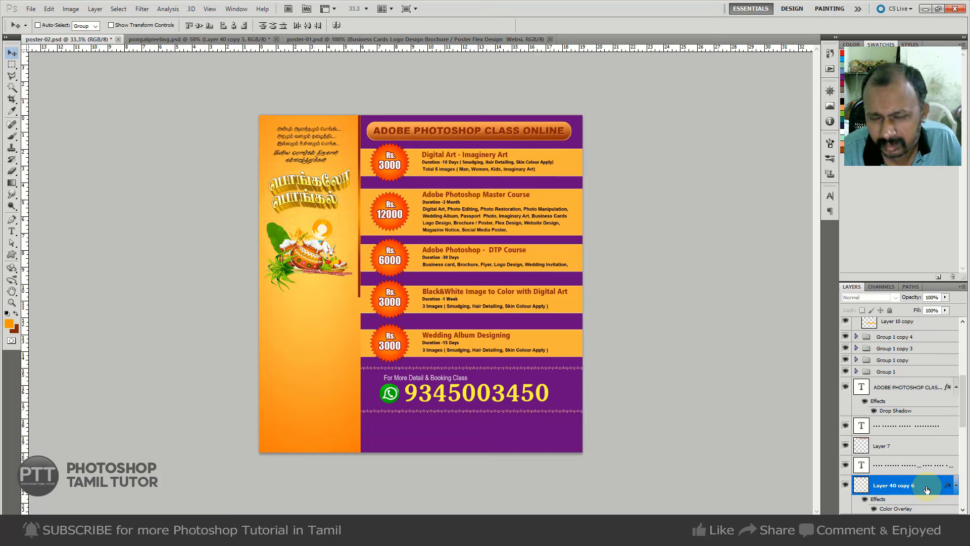
# Collapse Group 1 copy 5 and toggle the pongal pot layer to identify it.
pyautogui.scroll(2, 900, 387)
pyautogui.scroll(3, 903, 390)
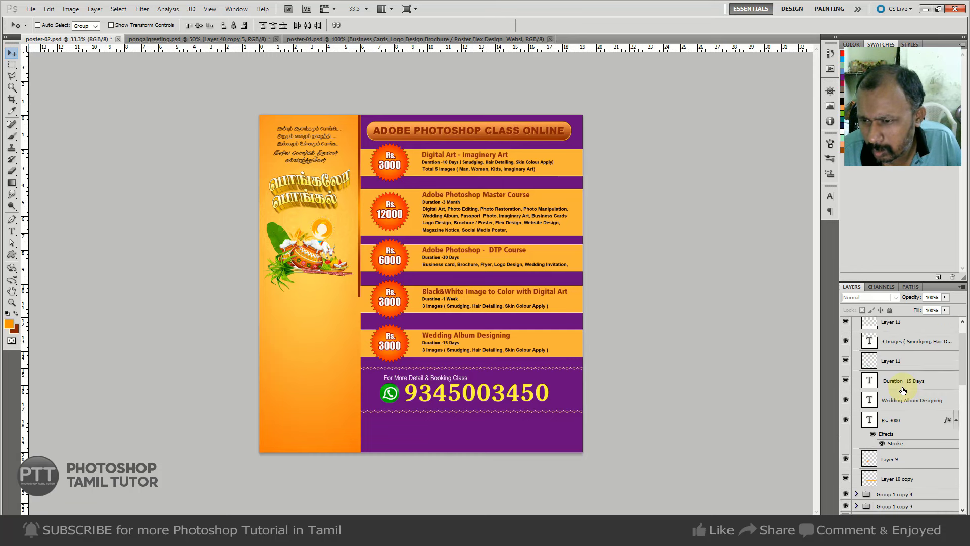
pyautogui.scroll(2, 902, 391)
pyautogui.click(856, 355)
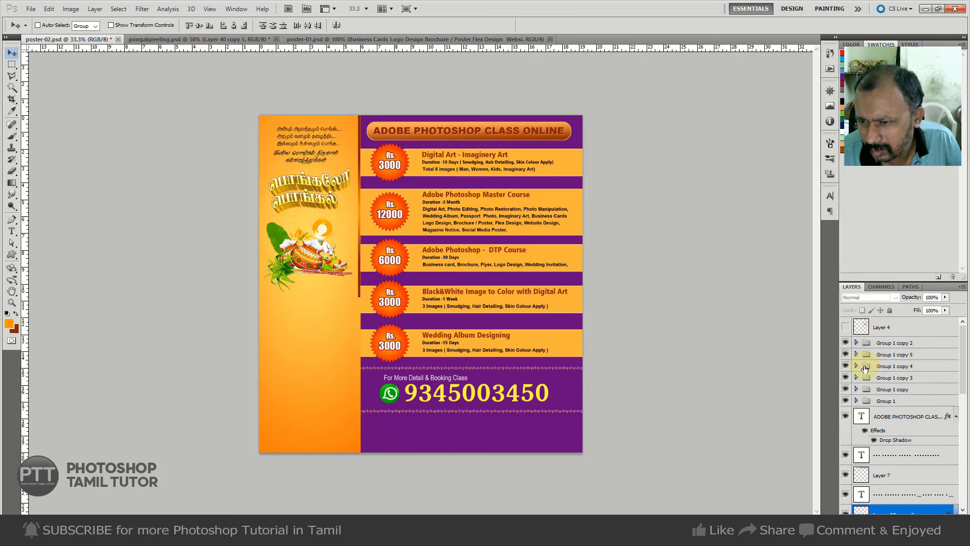
pyautogui.click(885, 345)
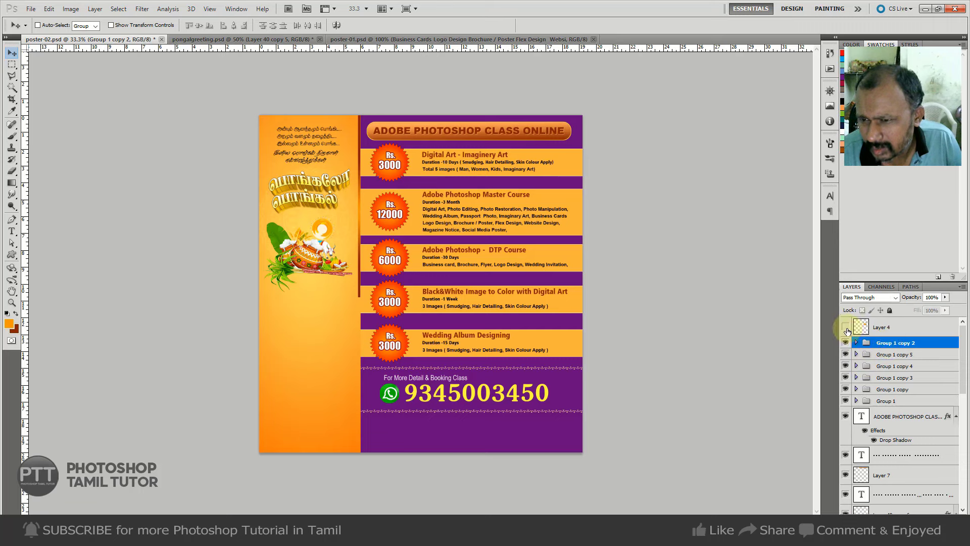
pyautogui.scroll(-3, 909, 405)
pyautogui.scroll(-5, 940, 424)
pyautogui.scroll(-5, 938, 445)
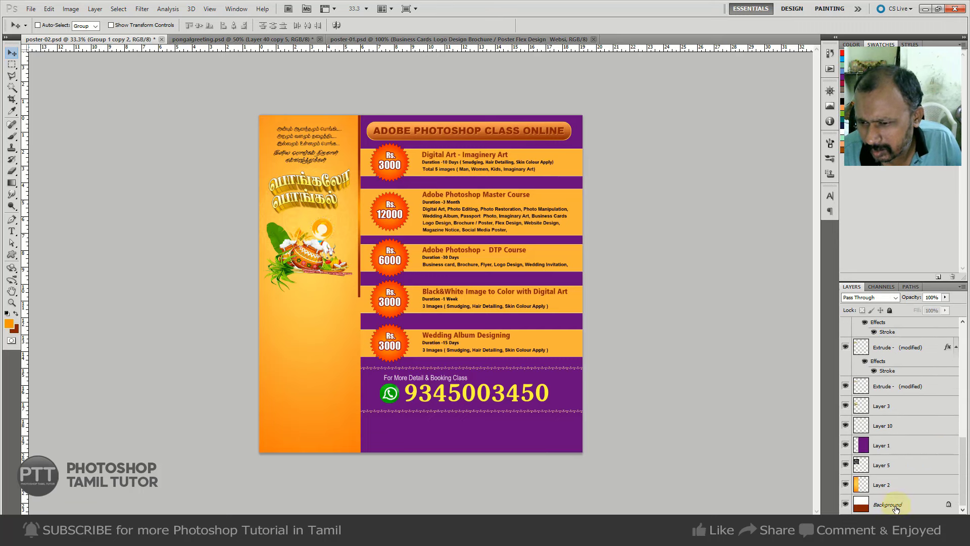
pyautogui.click(846, 406)
pyautogui.click(846, 406)
# Select Layer 40 copy 5 through copy 6, try moving them down, then undo.
pyautogui.scroll(1, 869, 408)
pyautogui.scroll(2, 893, 411)
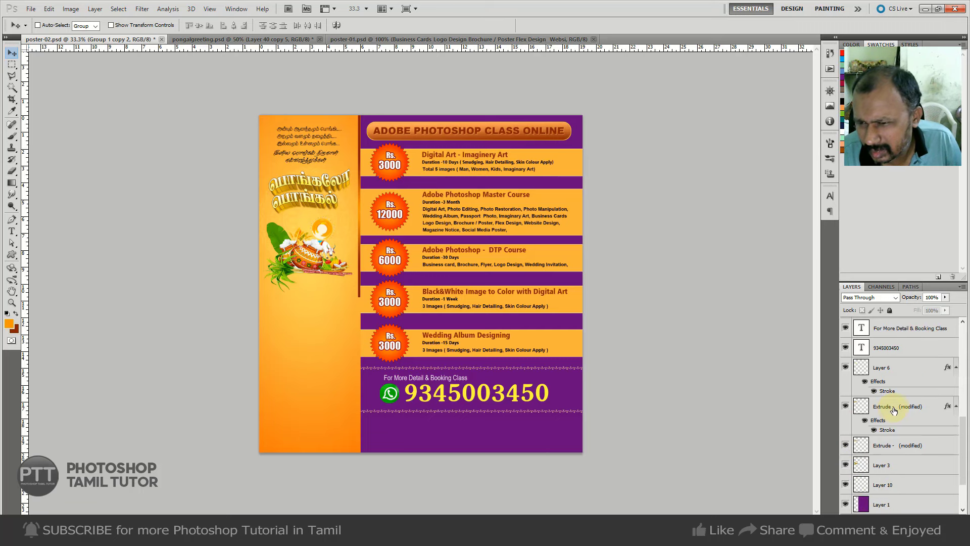
pyautogui.scroll(2, 905, 423)
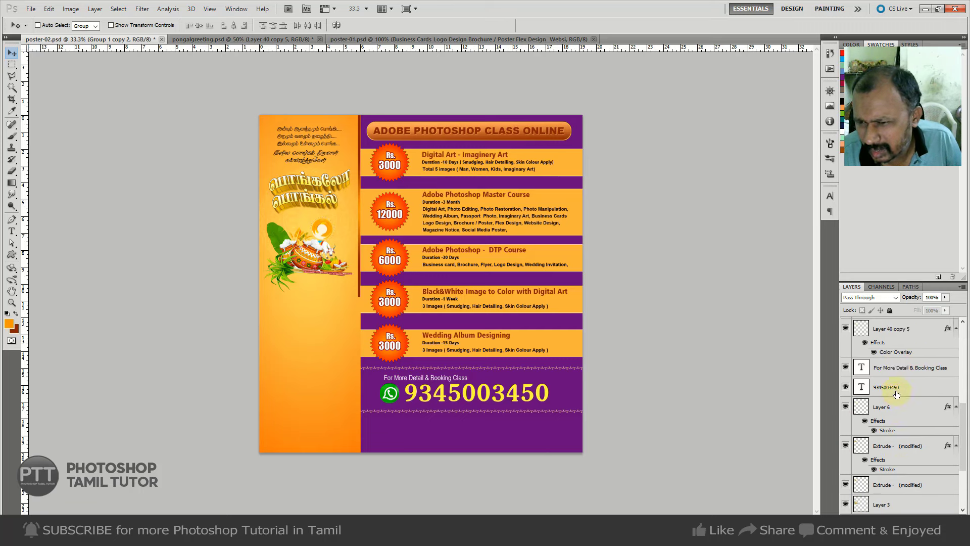
pyautogui.keyDown('shift'); pyautogui.click(897, 387); pyautogui.keyUp('shift')
pyautogui.click(846, 408)
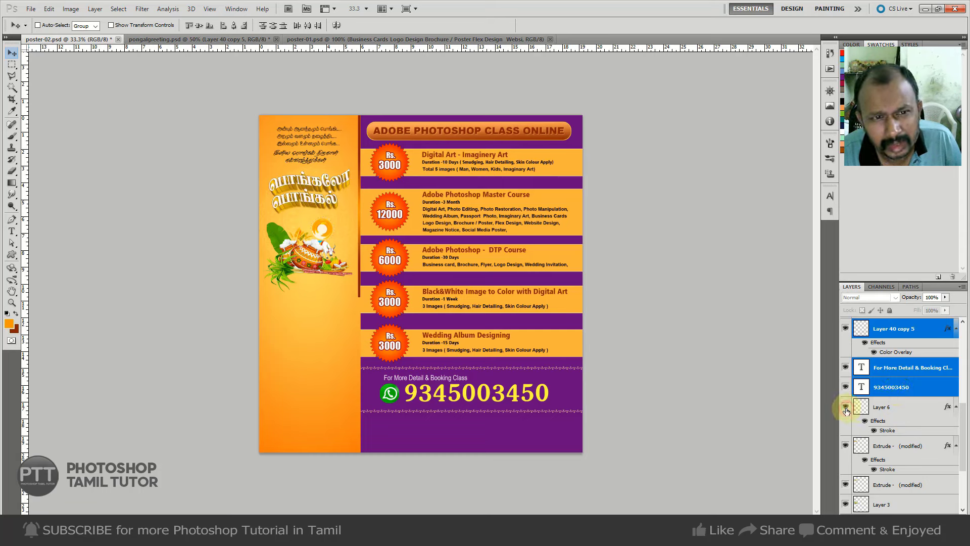
pyautogui.scroll(2, 900, 404)
pyautogui.keyDown('shift'); pyautogui.click(905, 349); pyautogui.keyUp('shift')
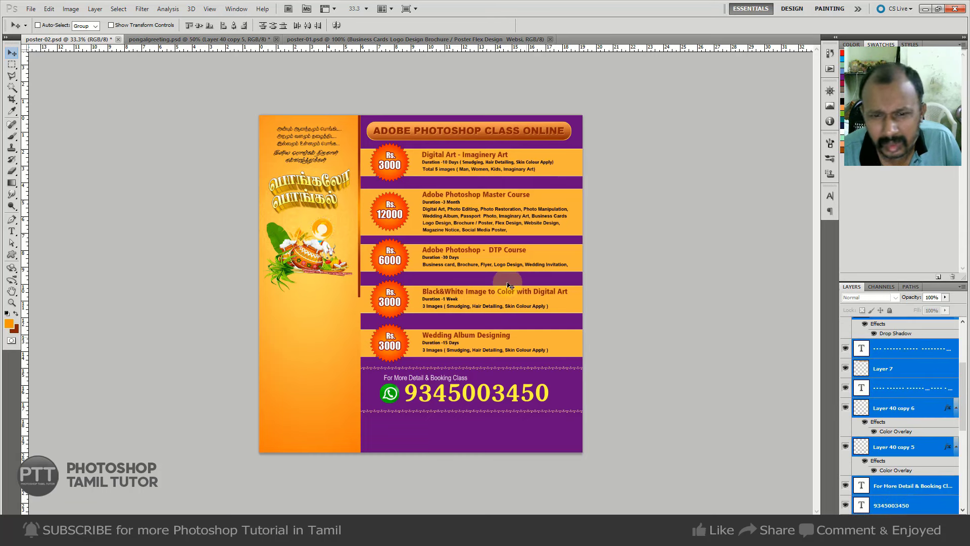
pyautogui.moveTo(509, 285); pyautogui.dragTo(509, 315)
pyautogui.scroll(3, 859, 410)
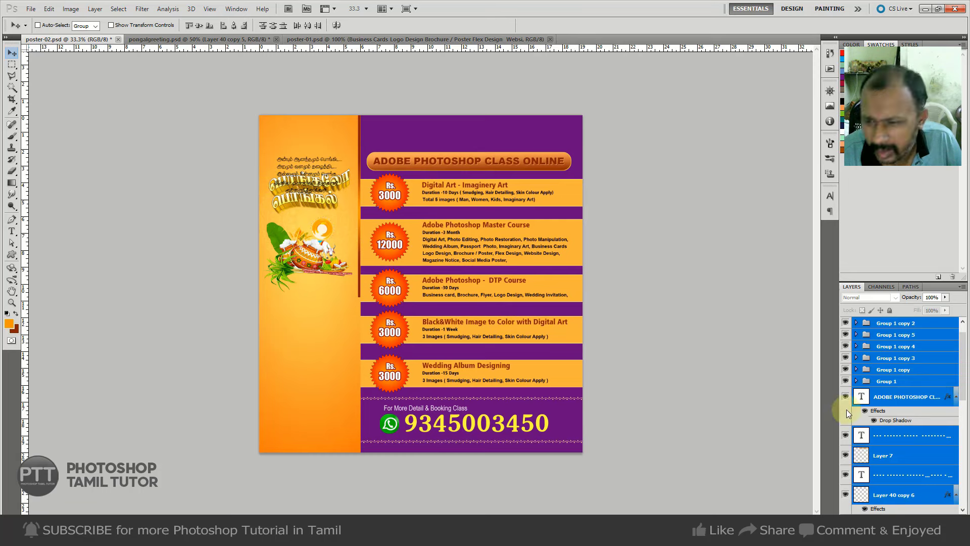
pyautogui.hotkey('ctrl', 'z')
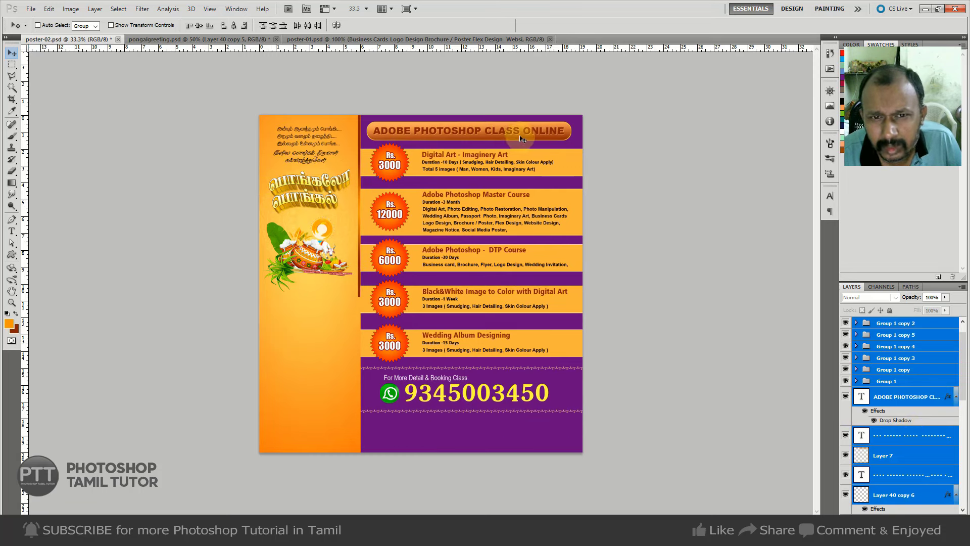
# Try selecting the title layer, Group 1 and Layer 40 copy 6 with lower layers.
pyautogui.click(892, 396)
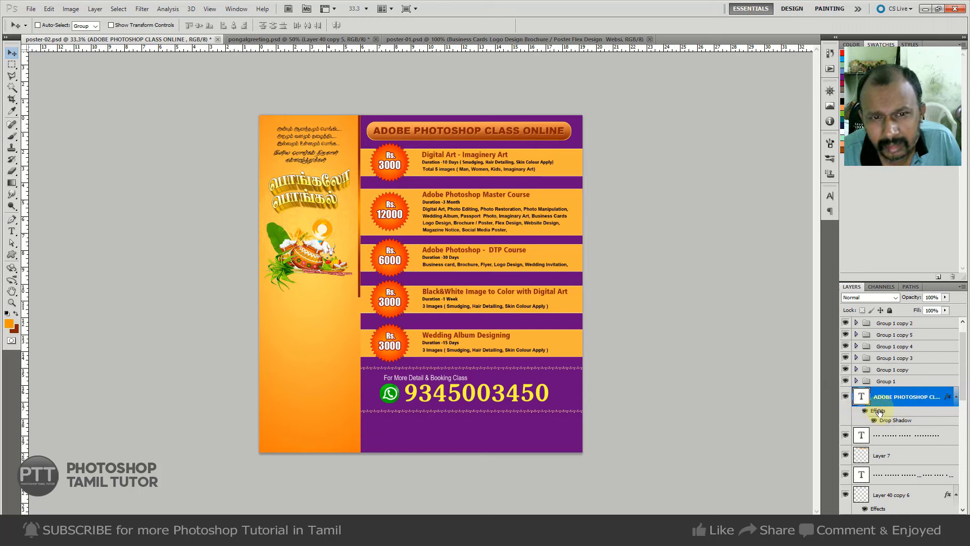
pyautogui.click(900, 381)
pyautogui.scroll(-3, 895, 460)
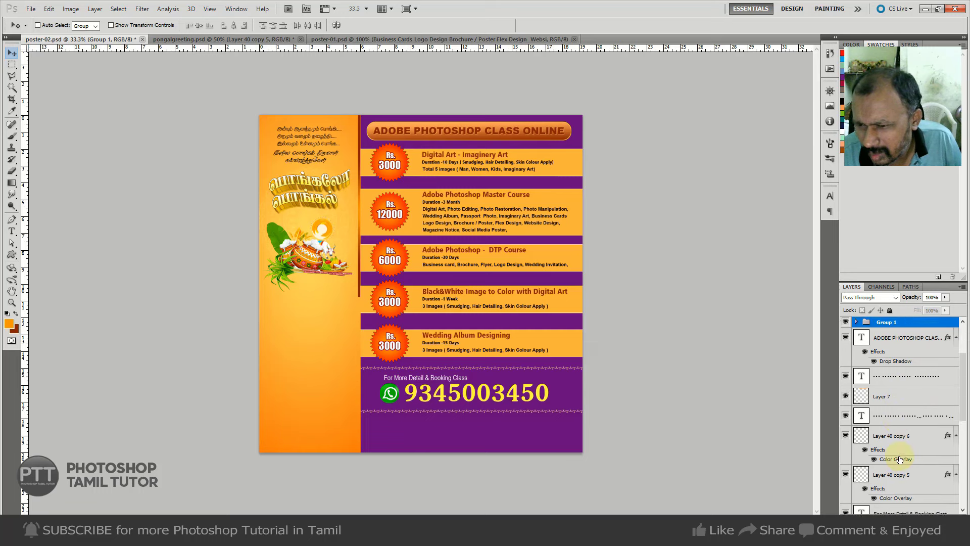
pyautogui.scroll(-2, 905, 451)
pyautogui.click(894, 399)
pyautogui.scroll(-3, 903, 476)
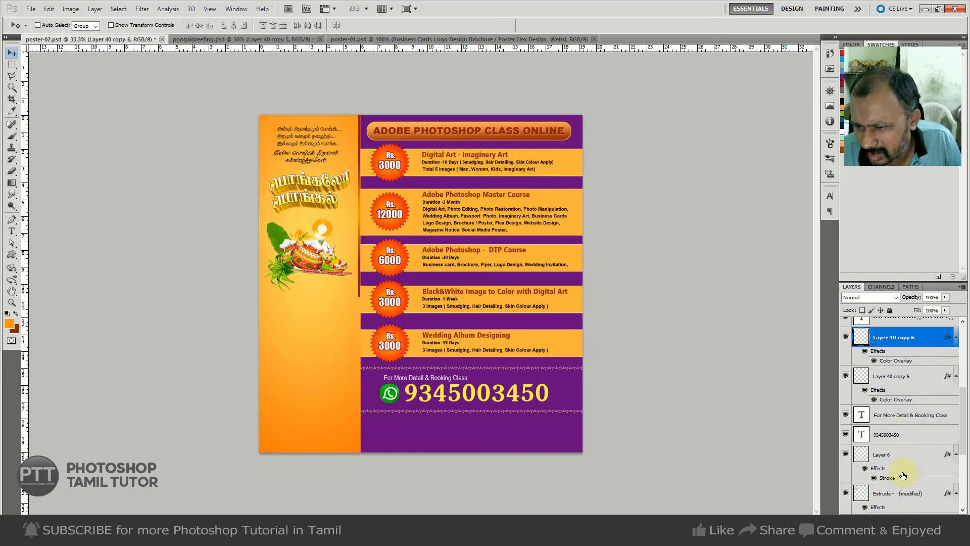
pyautogui.keyDown('shift'); pyautogui.click(904, 436); pyautogui.keyUp('shift')
pyautogui.scroll(3, 910, 434)
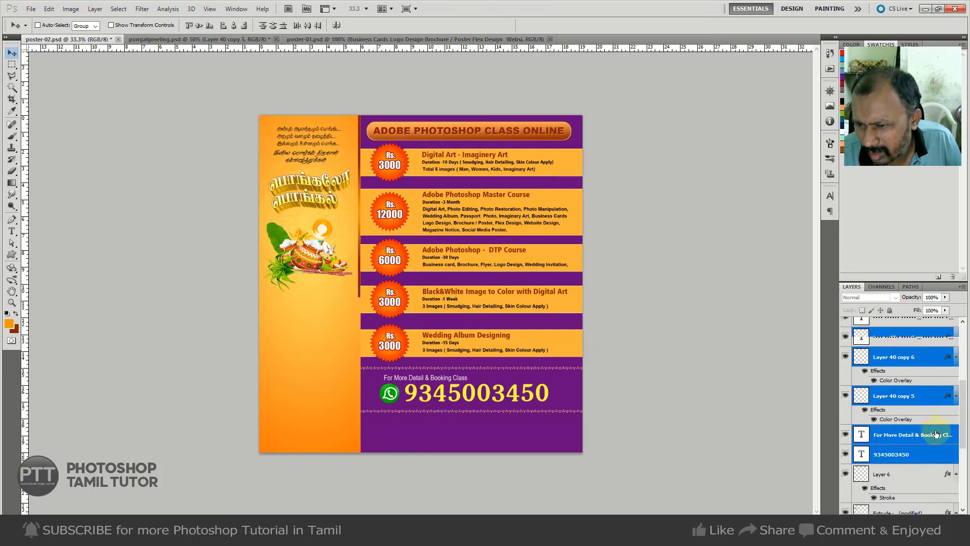
pyautogui.scroll(3, 915, 433)
pyautogui.scroll(3, 922, 432)
# Select all five course row groups, including Group 1 copy 3.
pyautogui.keyDown('ctrl'); pyautogui.click(904, 401); pyautogui.keyUp('ctrl')
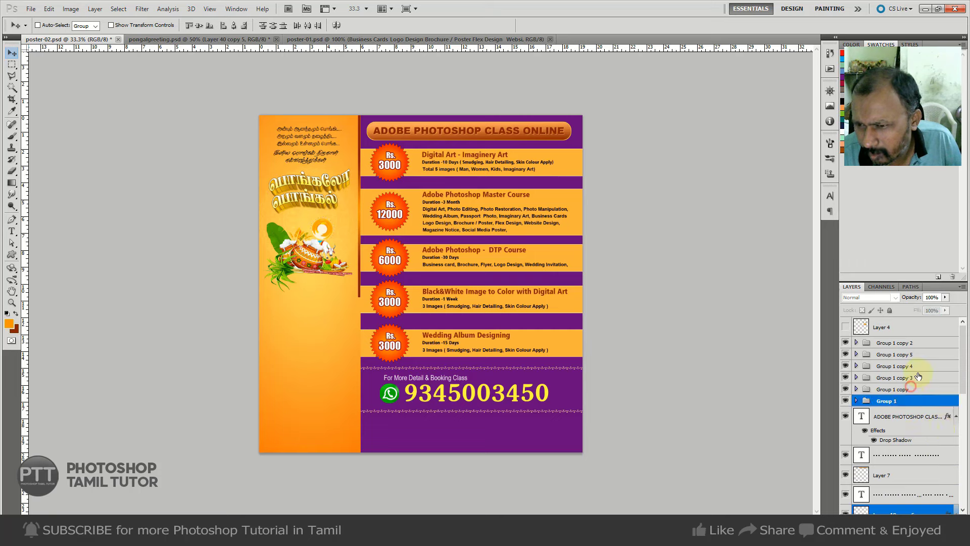
pyautogui.keyDown('ctrl'); pyautogui.click(919, 367); pyautogui.keyUp('ctrl')
pyautogui.keyDown('ctrl'); pyautogui.click(920, 355); pyautogui.keyUp('ctrl')
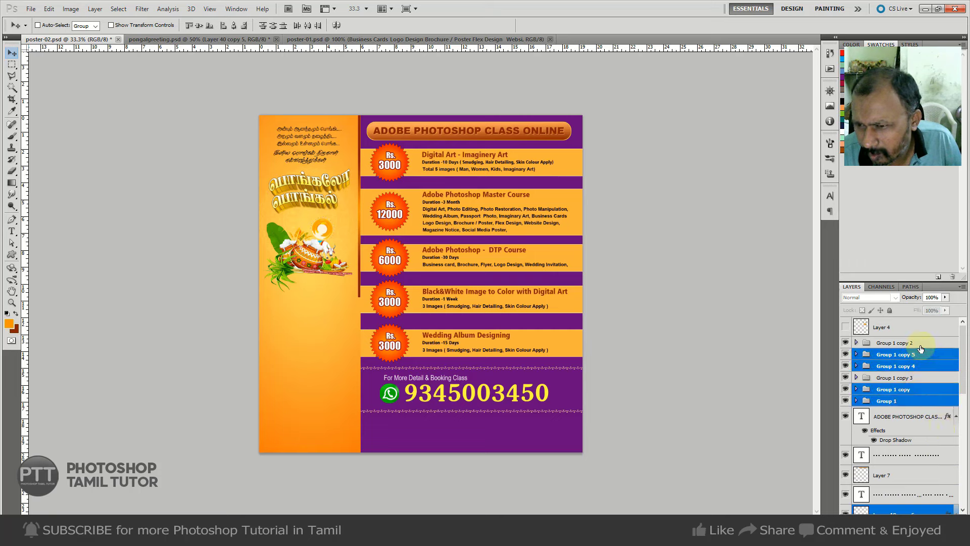
pyautogui.keyDown('ctrl'); pyautogui.click(920, 378); pyautogui.keyUp('ctrl')
# Nudge the course rows down four Shift-steps, back up two, and save the poster.
pyautogui.hotkey('shift', 'Down')
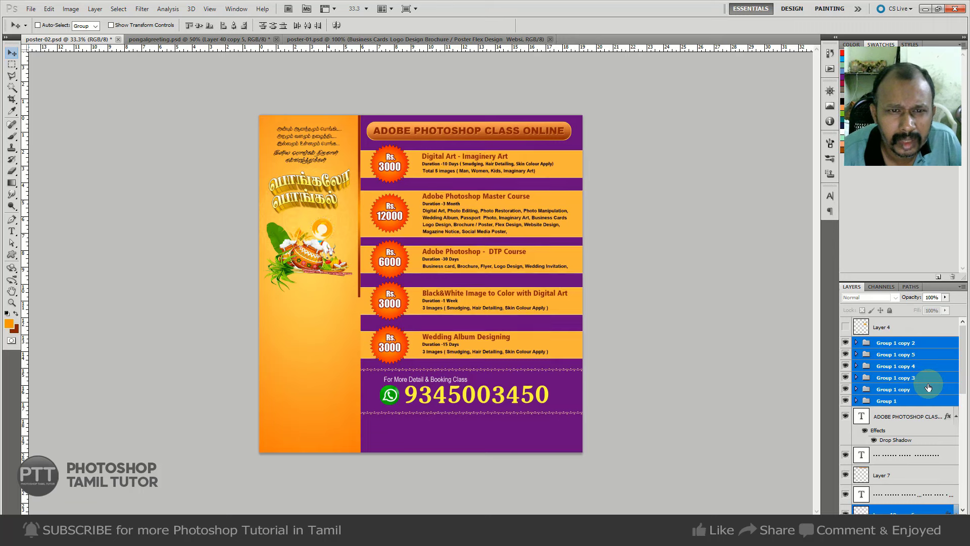
pyautogui.hotkey('shift', 'Down')
pyautogui.hotkey('shift', 'Down')
pyautogui.hotkey('shift', 'Down')
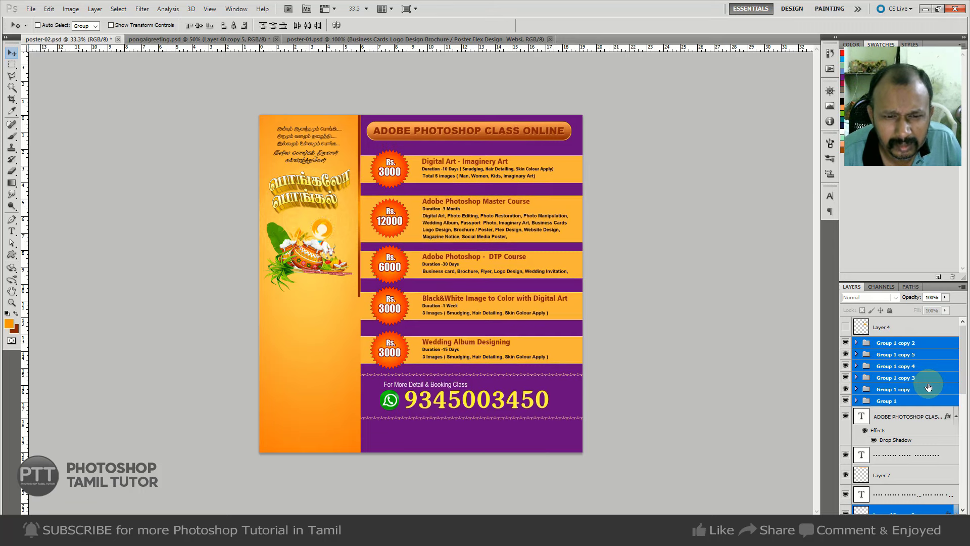
pyautogui.hotkey('shift', 'Down')
pyautogui.hotkey('shift', 'Down')
pyautogui.hotkey('shift', 'Down')
pyautogui.hotkey('shift', 'Down')
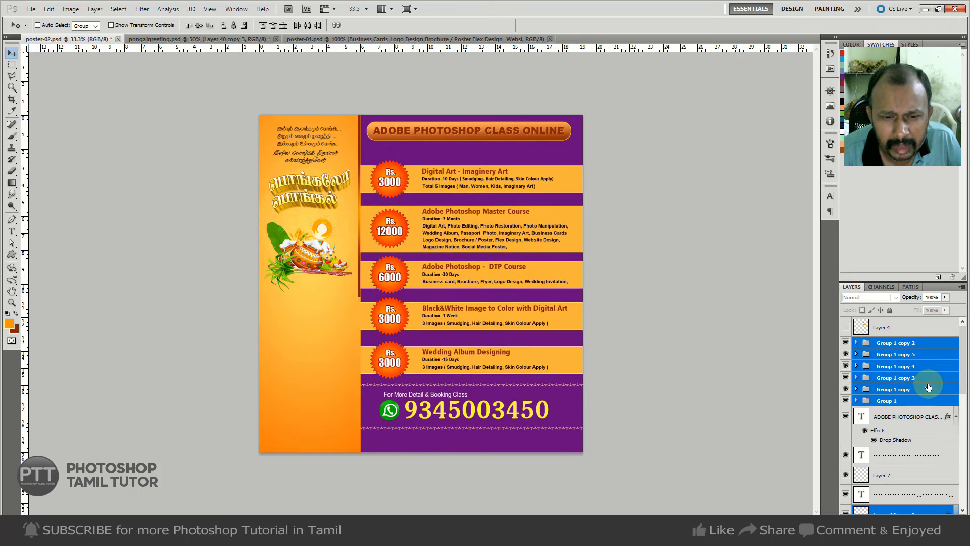
pyautogui.hotkey('shift', 'Down')
pyautogui.hotkey('shift', 'Down')
pyautogui.hotkey('shift', 'Down')
pyautogui.hotkey('shift', 'Up')
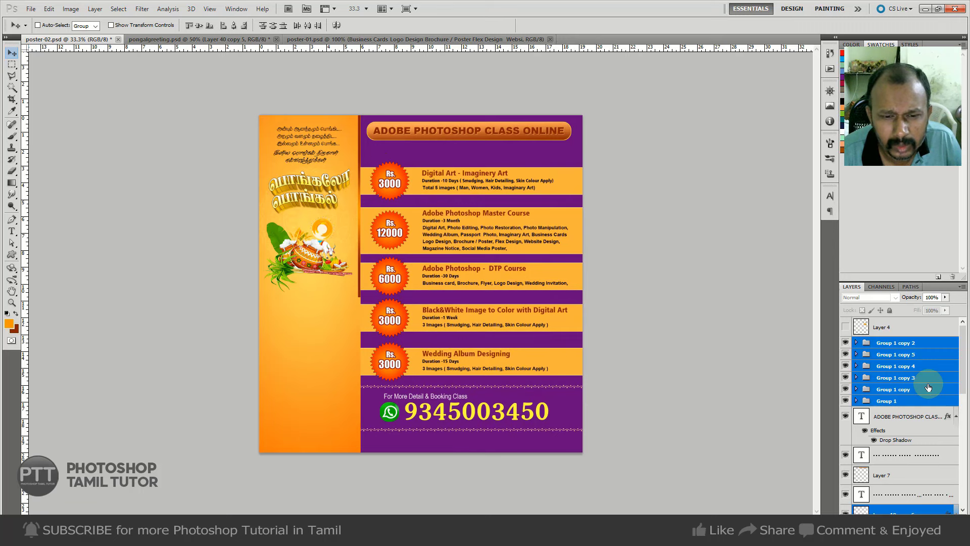
pyautogui.hotkey('shift', 'Up')
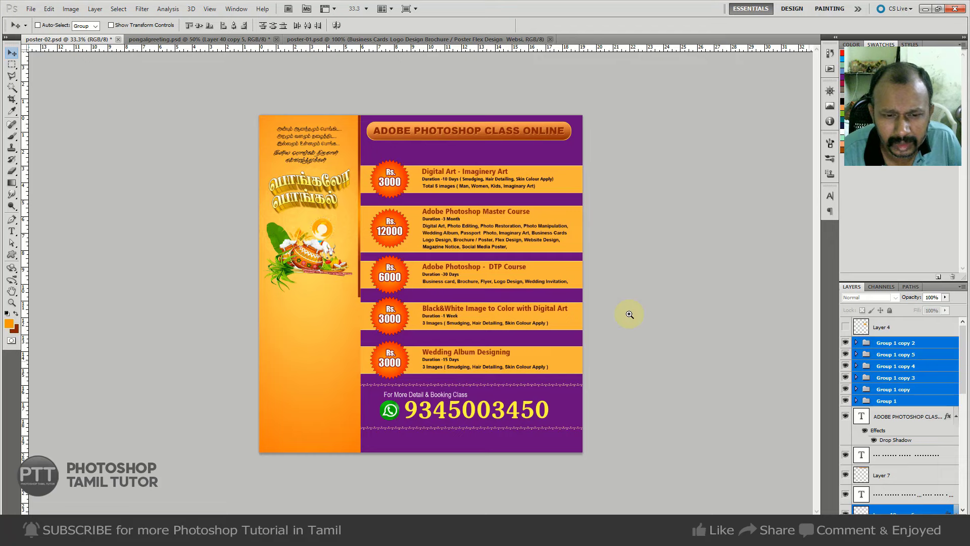
pyautogui.hotkey('ctrl', 's')
# Zoom into the header, type a Tamil text line under the class title, and select it.
pyautogui.click(913, 463)
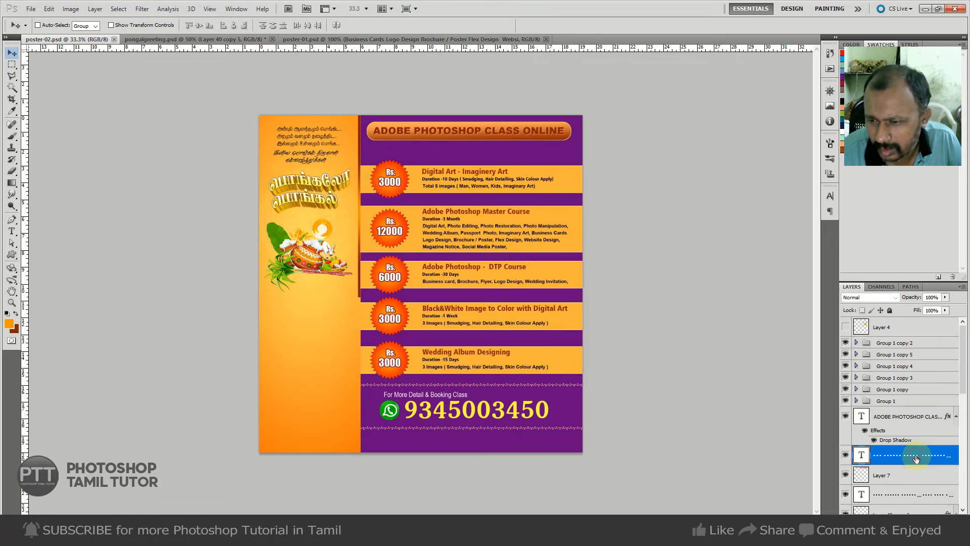
pyautogui.scroll(-1, 920, 444)
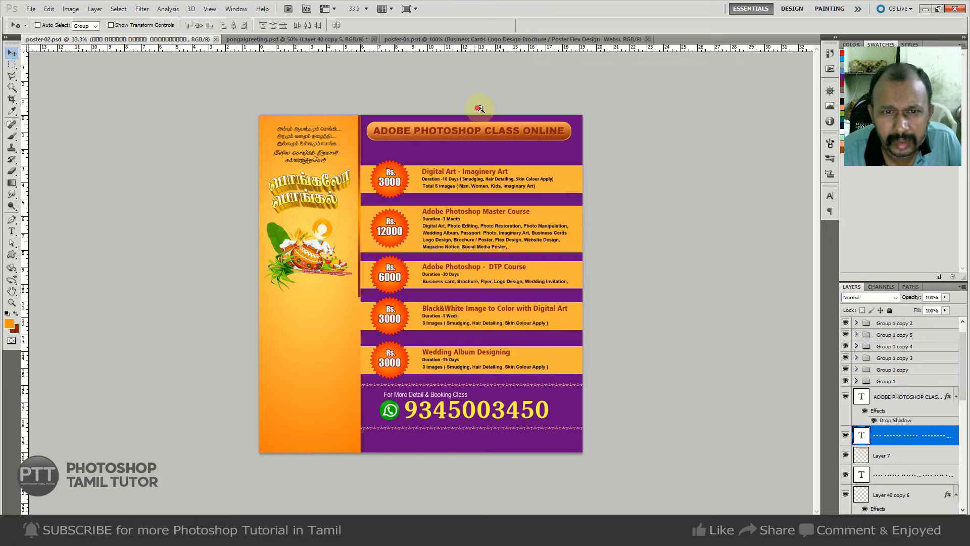
pyautogui.moveTo(476, 104); pyautogui.dragTo(534, 199)
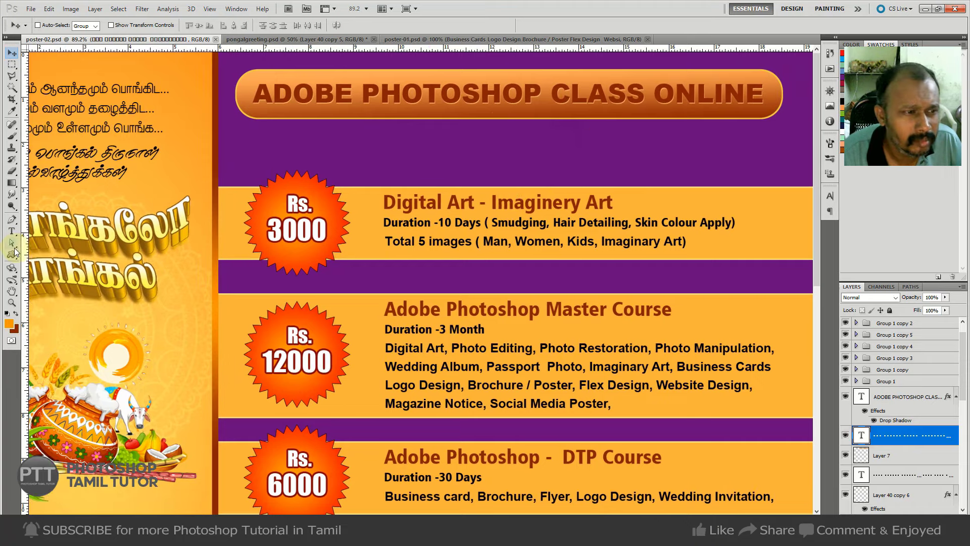
pyautogui.click(11, 231)
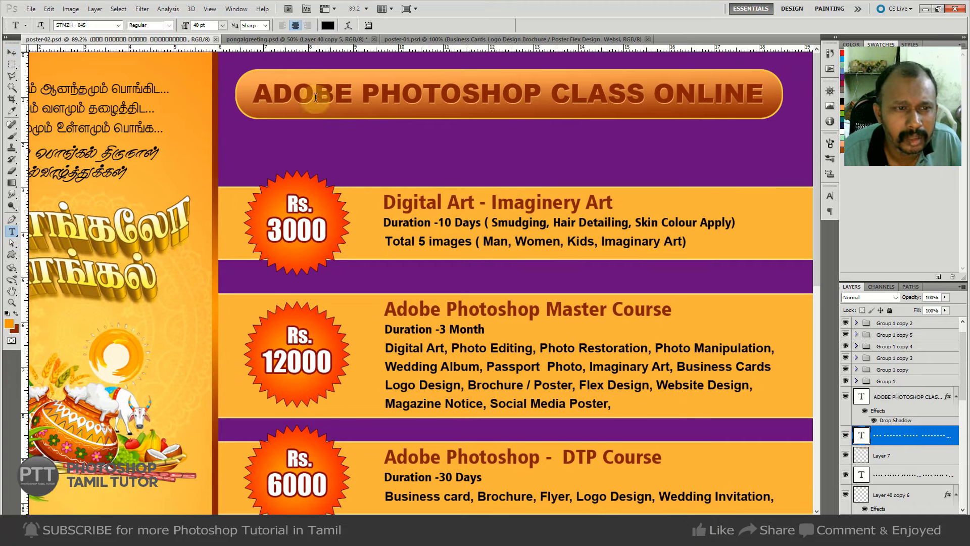
pyautogui.click(423, 157)
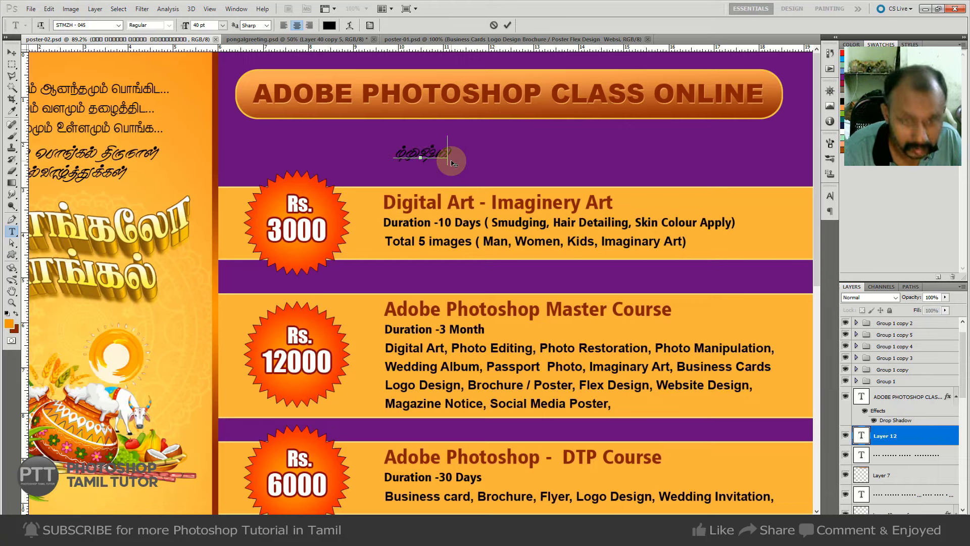
pyautogui.hotkey('ctrl', 'a')
pyautogui.click(454, 163)
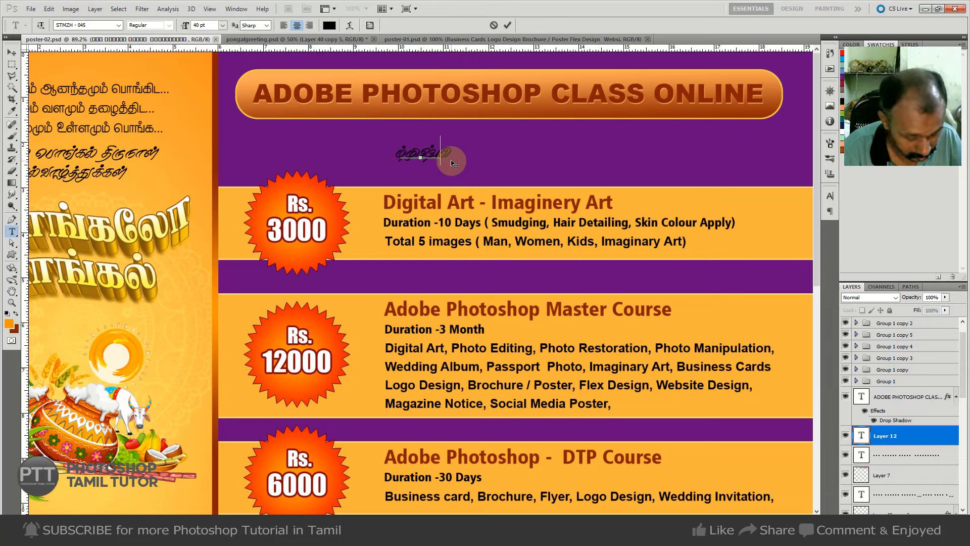
pyautogui.write('n tp')
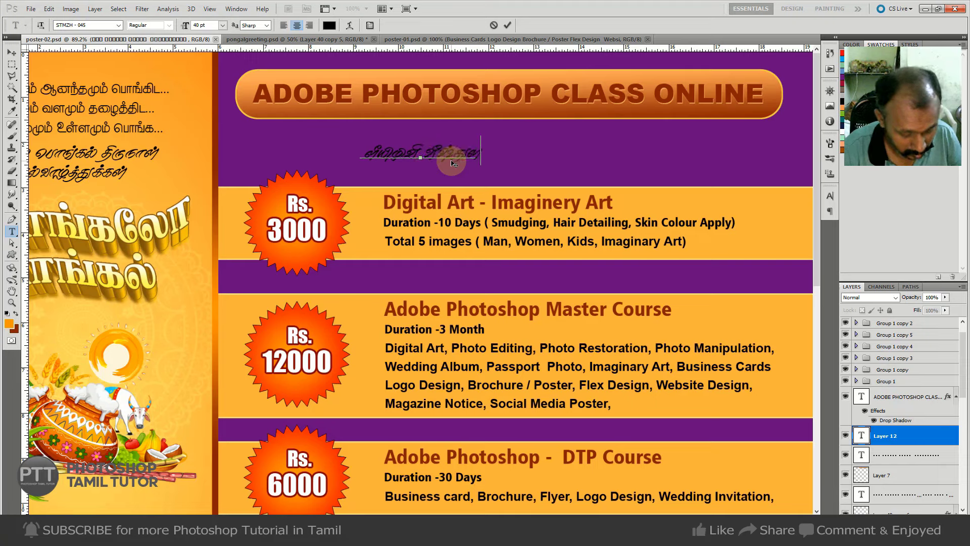
pyautogui.write('Qaky;tp')
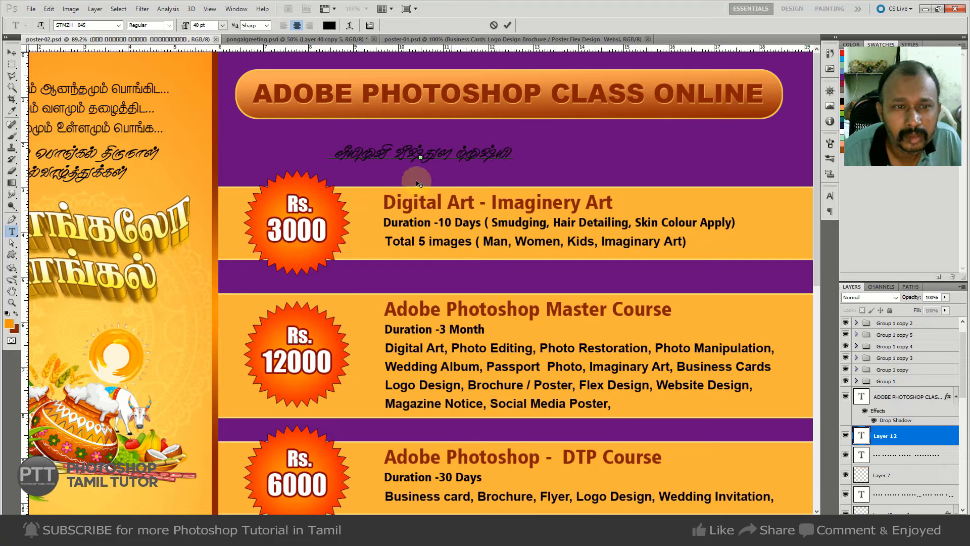
pyautogui.hotkey('ctrl', 'a')
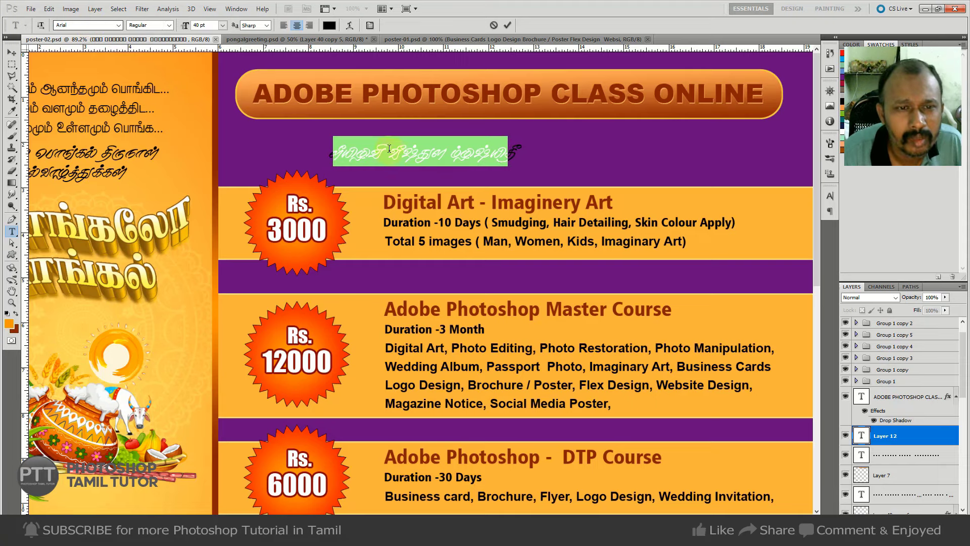
# Set the subheading text colour to white.
pyautogui.press('Return')
pyautogui.click(329, 25)
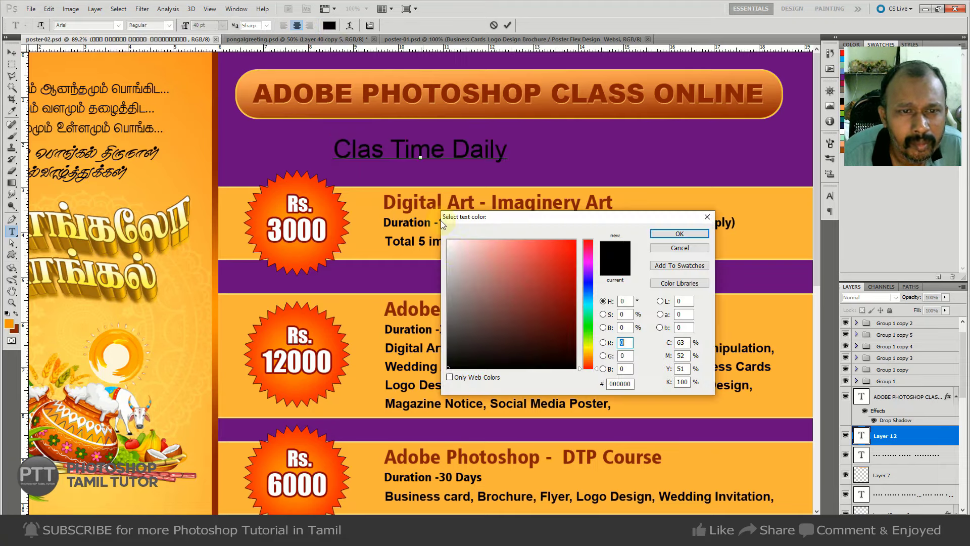
pyautogui.moveTo(498, 263); pyautogui.dragTo(442, 223)
pyautogui.click(678, 234)
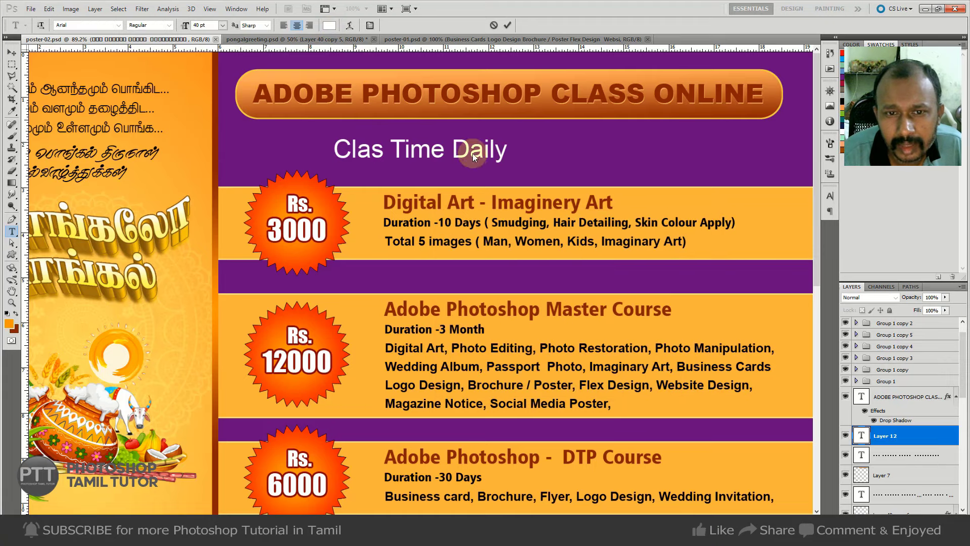
pyautogui.hotkey('ctrl', 'a')
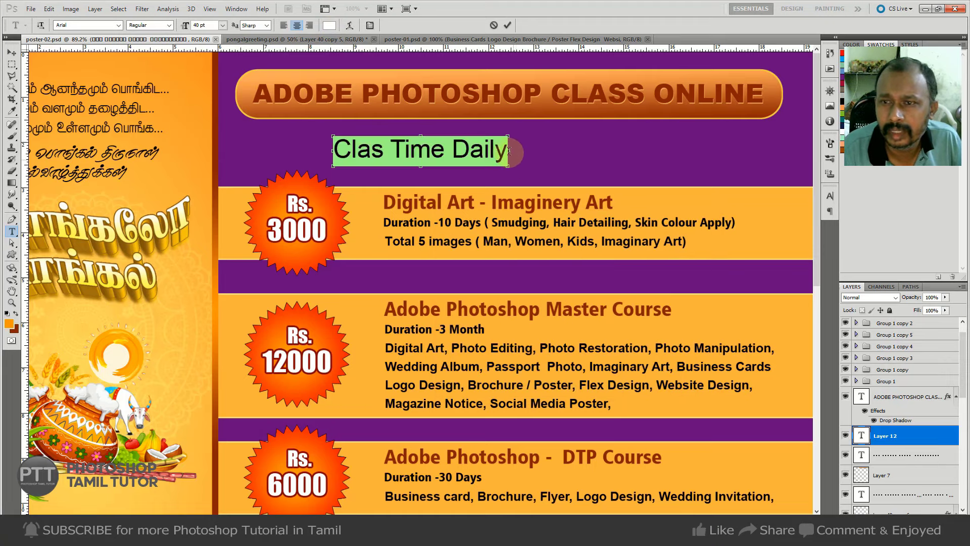
# Fix 'Clas' to 'Class', add '1 Hour (Class start Morning 4 to Night 11pm)', make it bold.
pyautogui.click(508, 149)
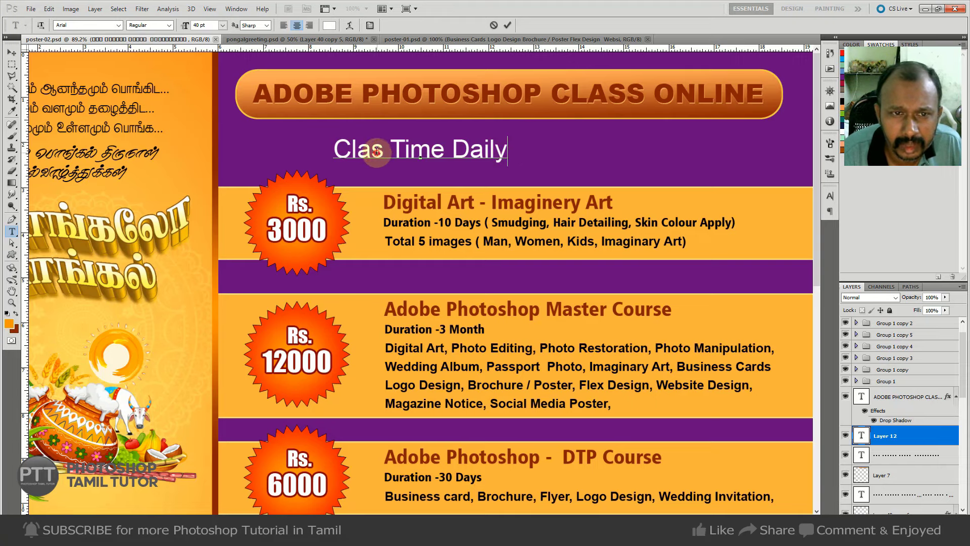
pyautogui.write('s')
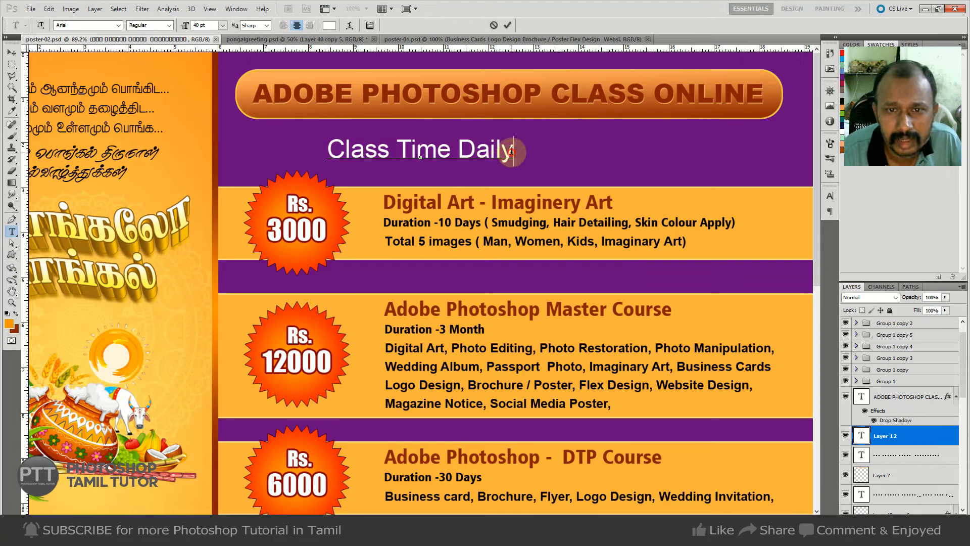
pyautogui.click(505, 150)
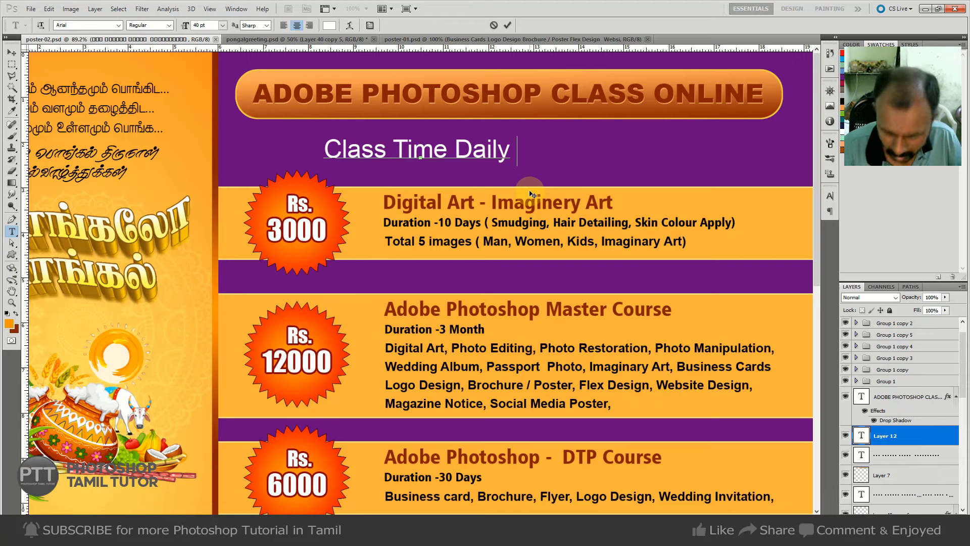
pyautogui.write('1 Hou')
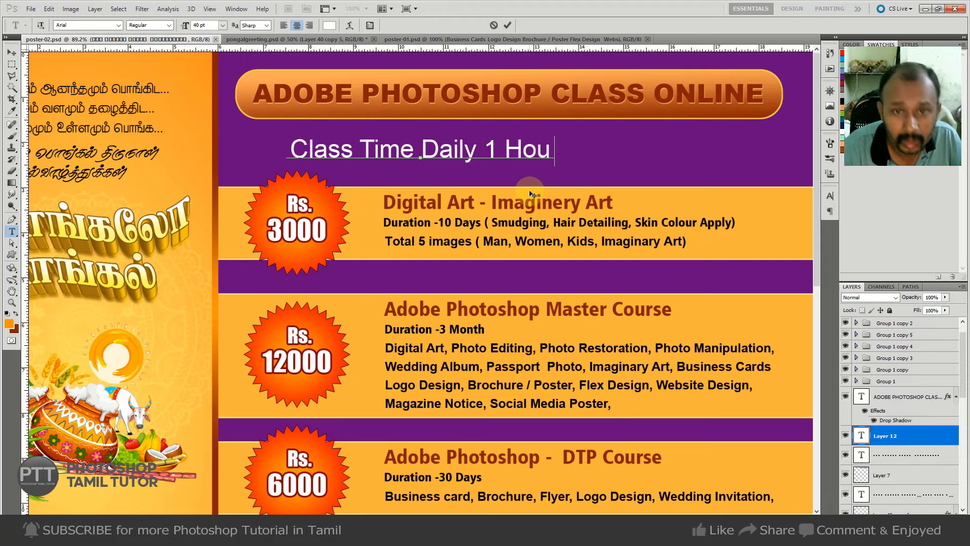
pyautogui.write('r')
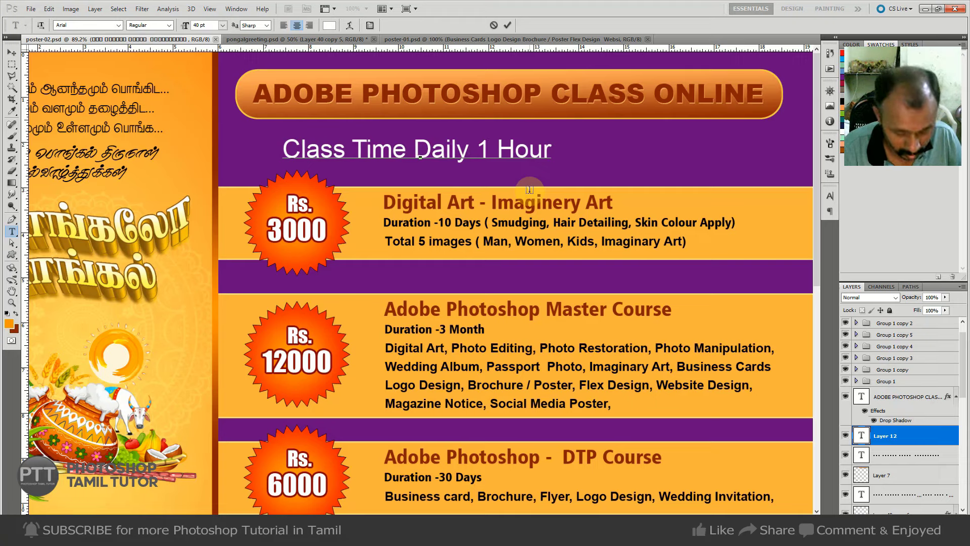
pyautogui.write(' ( Clas')
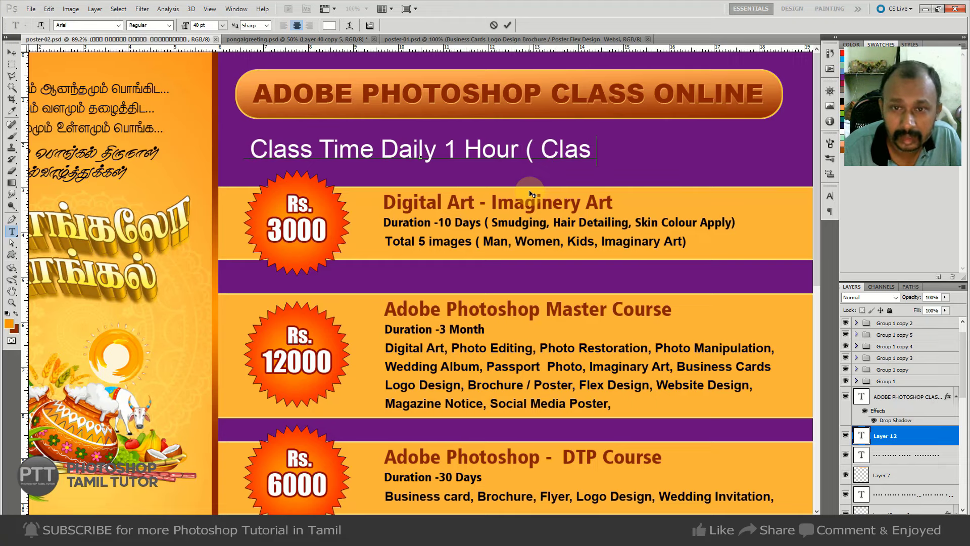
pyautogui.write('s star')
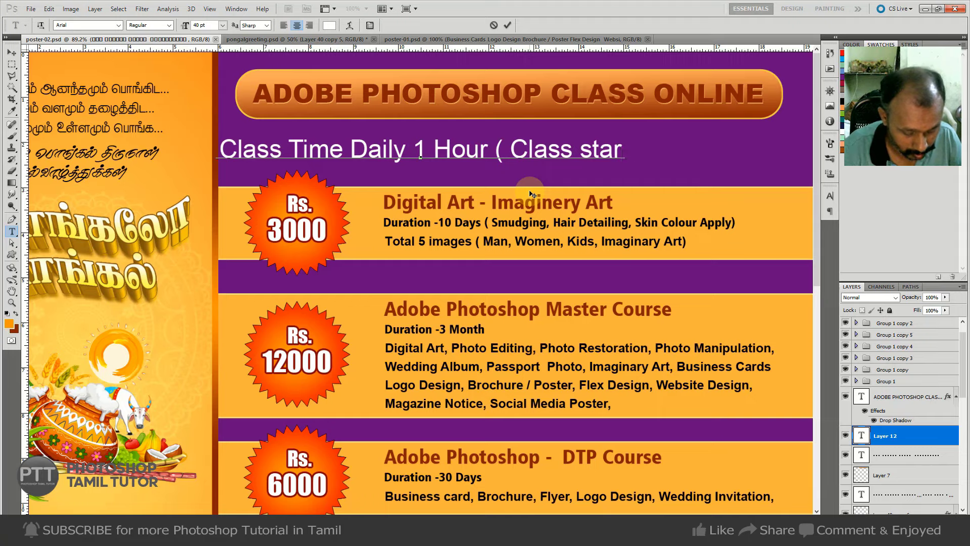
pyautogui.write('t Morning ')
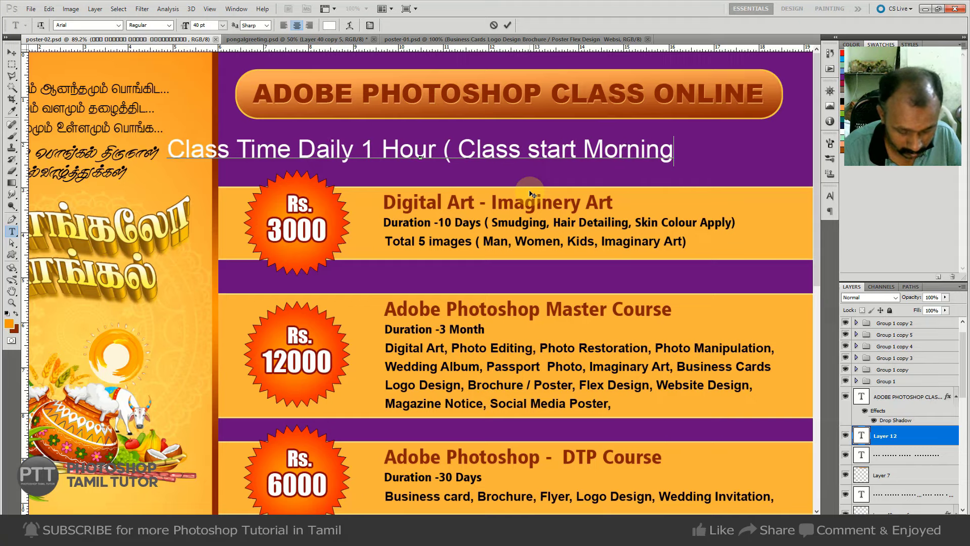
pyautogui.write('4 to')
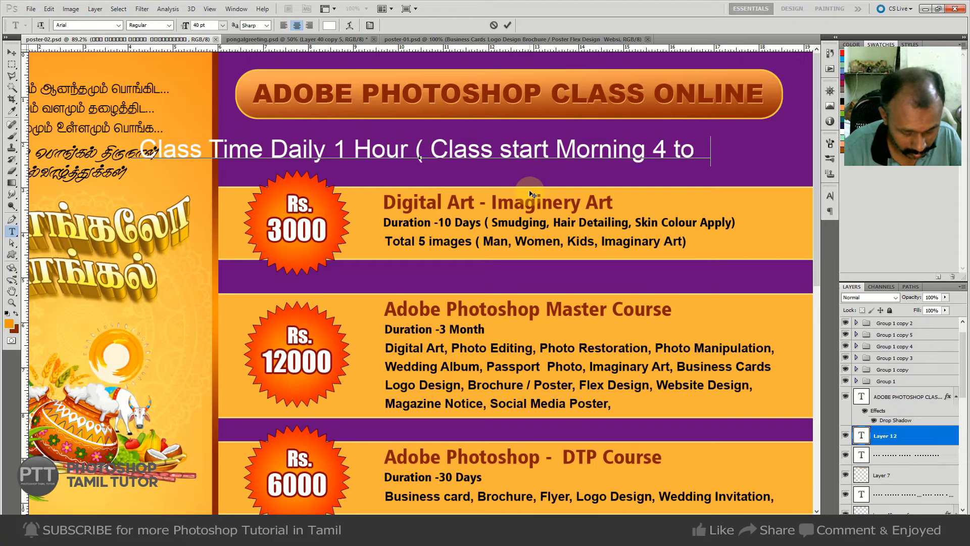
pyautogui.write('Night 11')
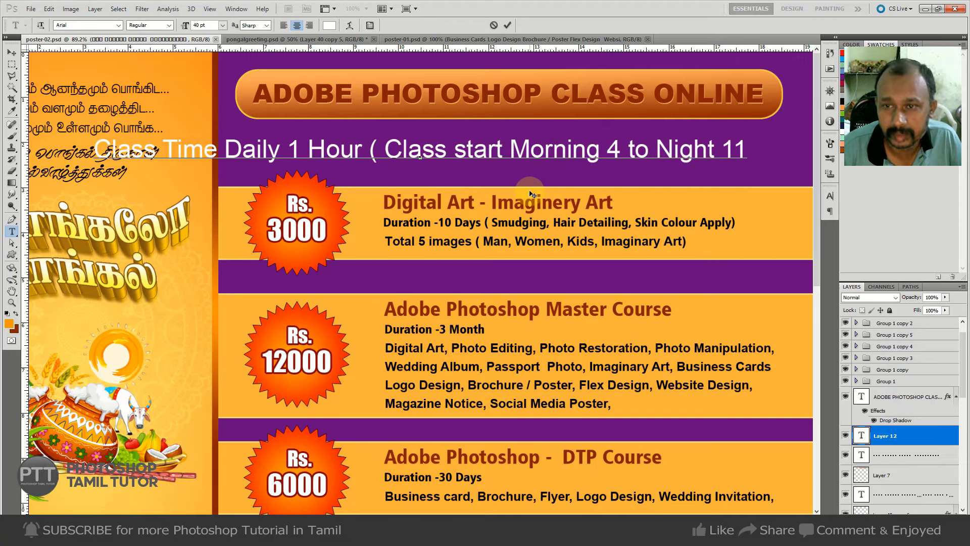
pyautogui.write('p')
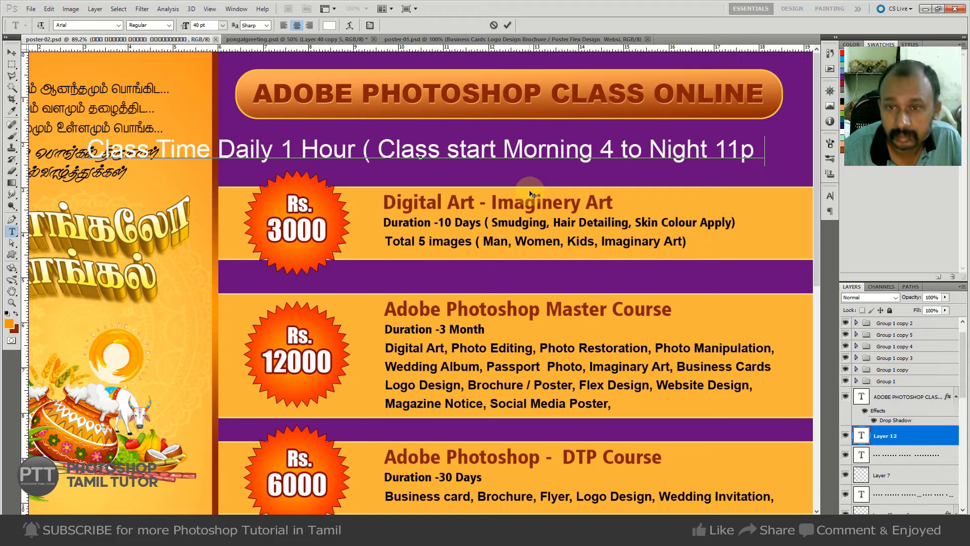
pyautogui.write('m')
pyautogui.write('a')
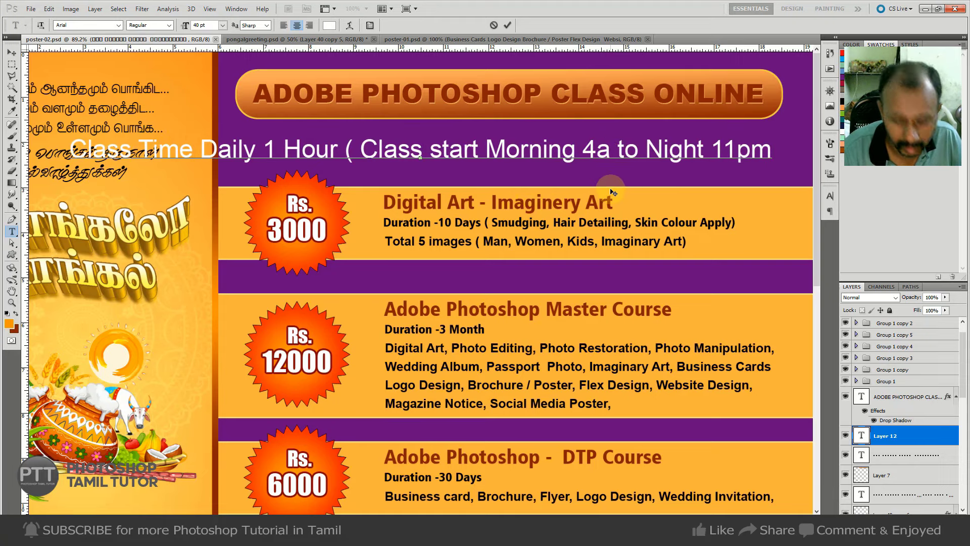
pyautogui.write('m')
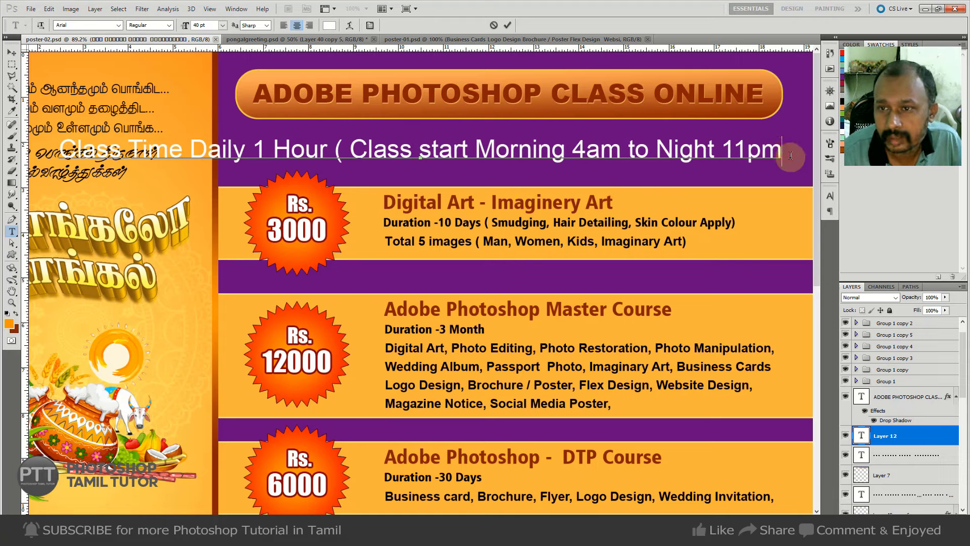
pyautogui.write(')')
pyautogui.hotkey('ctrl', 'a')
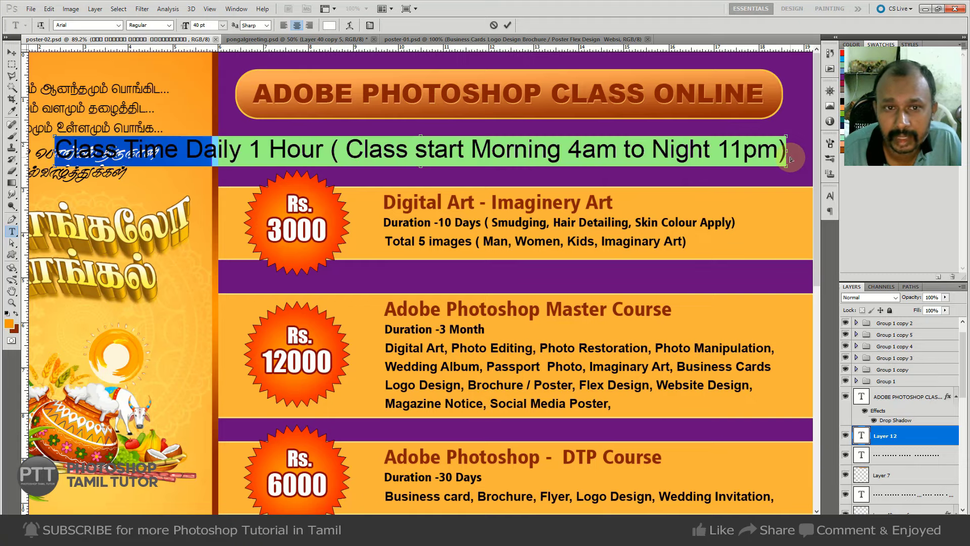
pyautogui.click(170, 25)
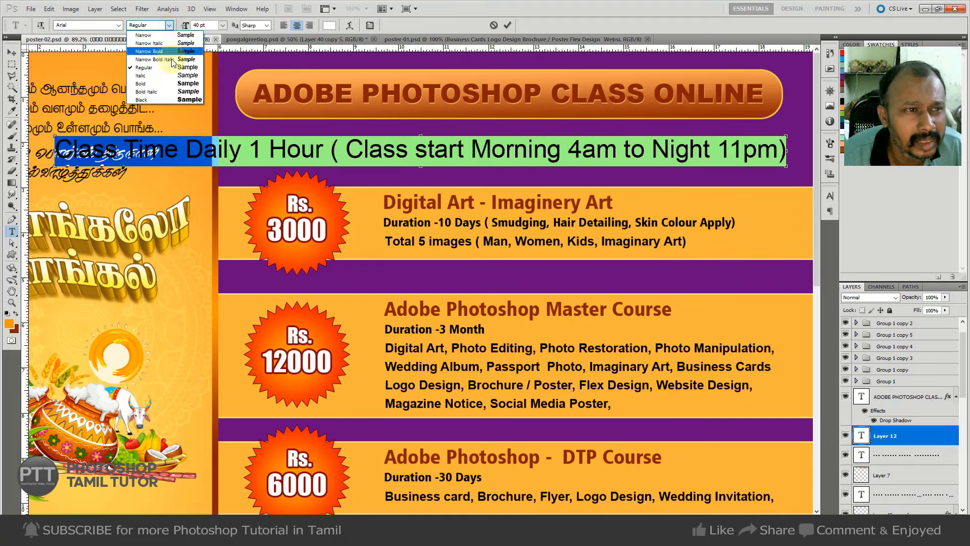
pyautogui.click(152, 65)
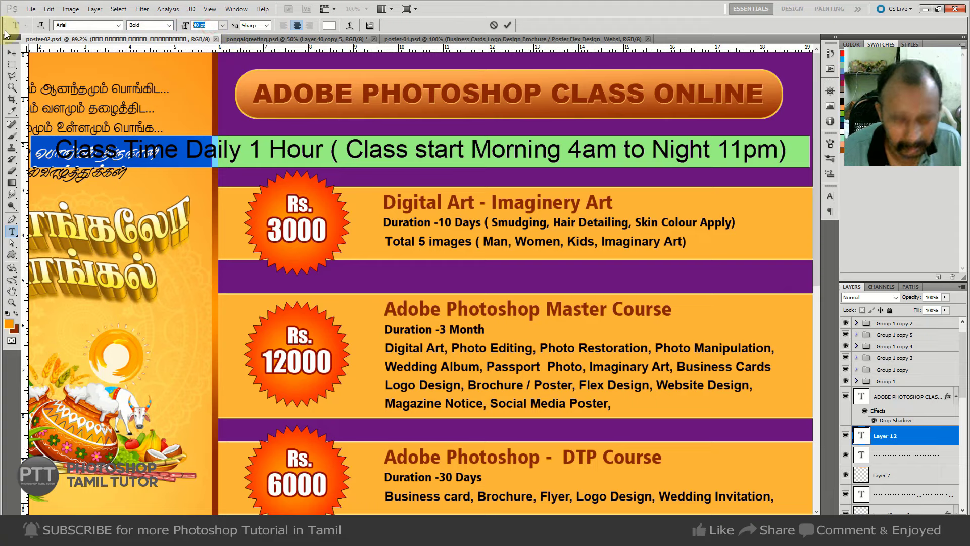
pyautogui.click(11, 52)
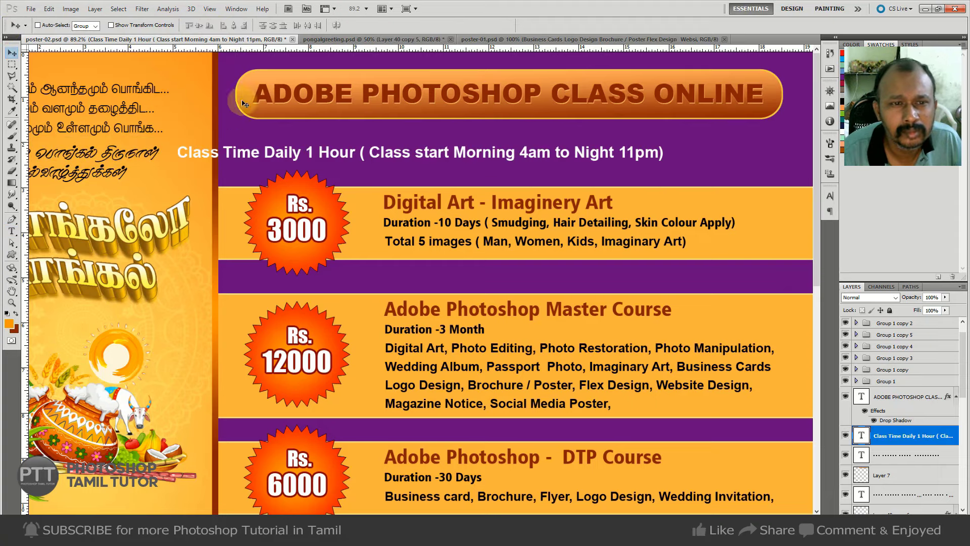
# Centre the class-time line on the purple banner and save the poster.
pyautogui.moveTo(371, 155)
pyautogui.mouseDown()
pyautogui.moveTo(472, 145)
pyautogui.moveTo(301, 152)
pyautogui.mouseUp()
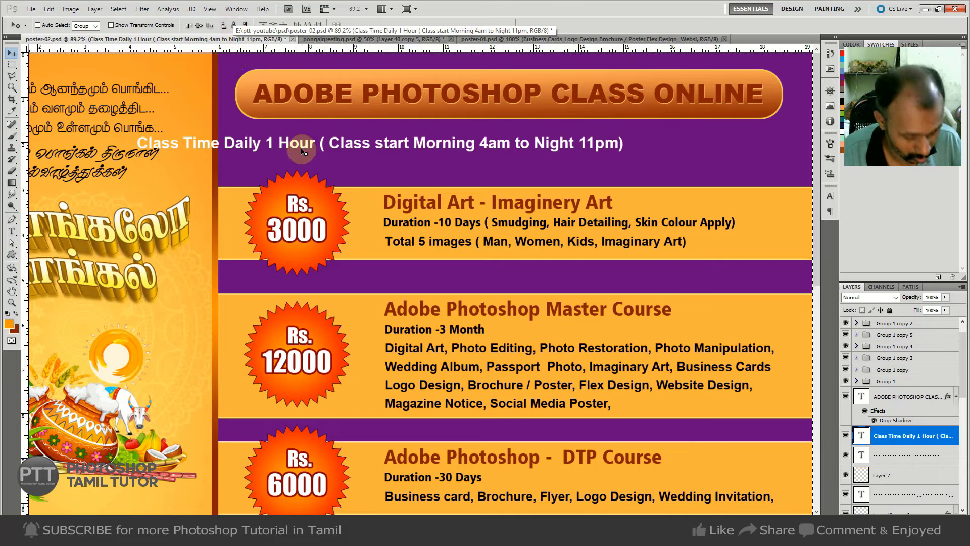
pyautogui.moveTo(416, 147); pyautogui.dragTo(541, 151)
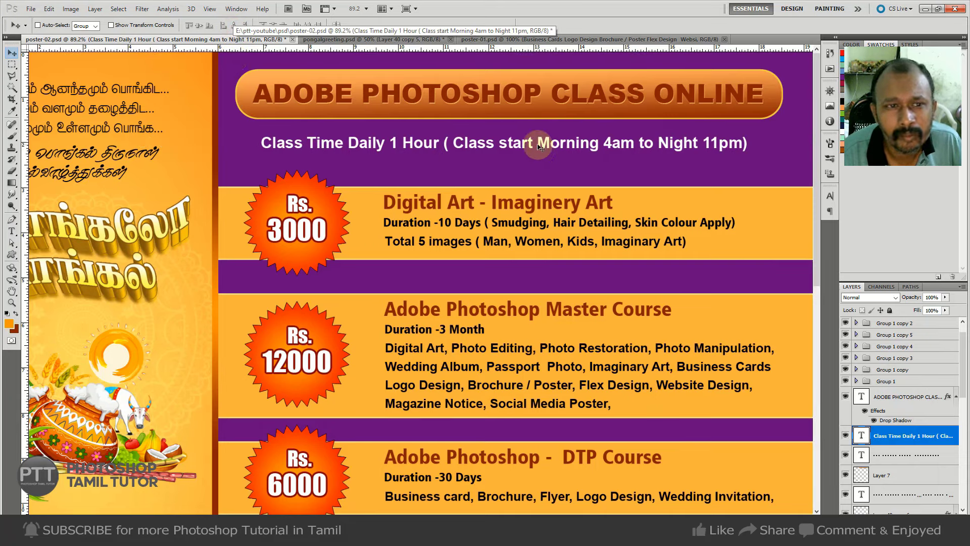
pyautogui.hotkey('shift', 'Up')
pyautogui.hotkey('shift', 'Right')
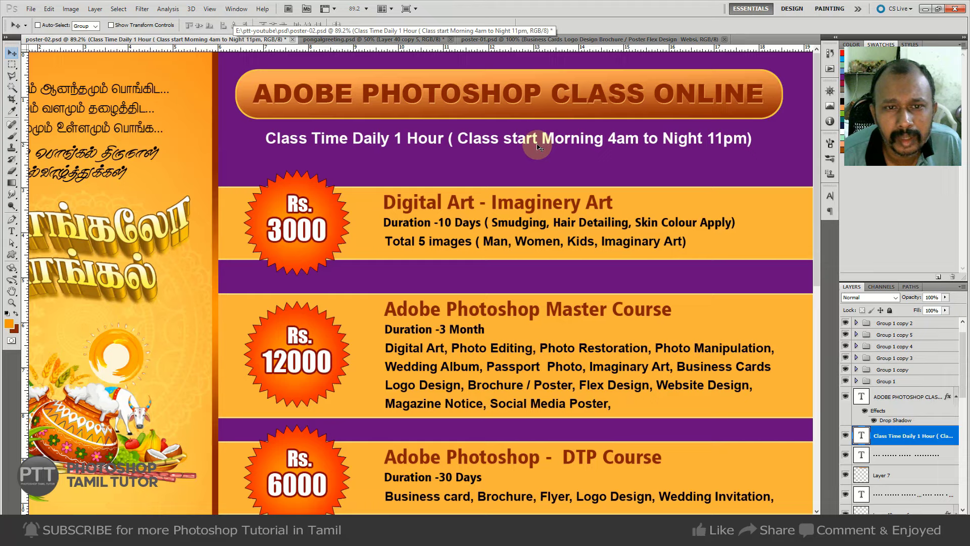
pyautogui.hotkey('ctrl', '-')
pyautogui.hotkey('ctrl', '-')
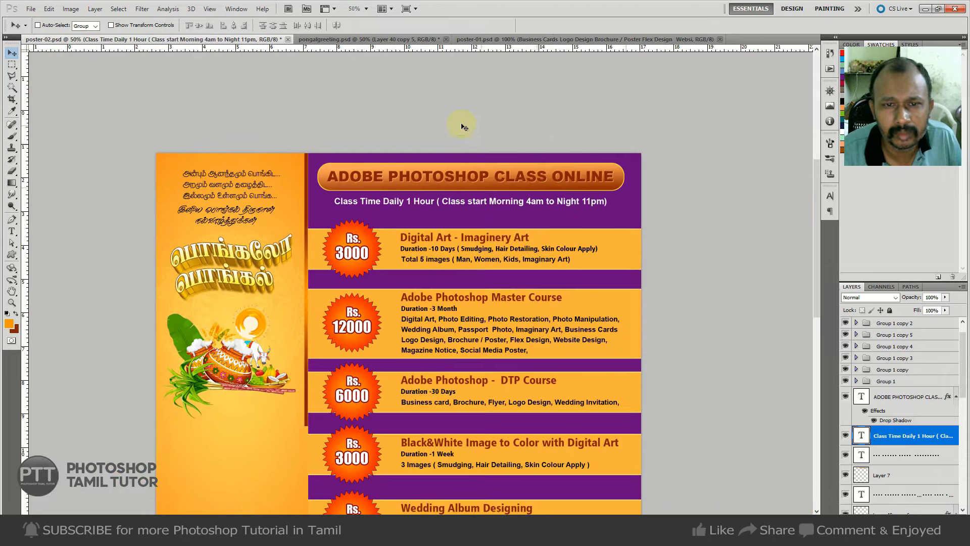
pyautogui.hotkey('ctrl', 's')
# Zoom and pan to check the phone number, then switch to pongalgreeting.psd.
pyautogui.click(523, 206)
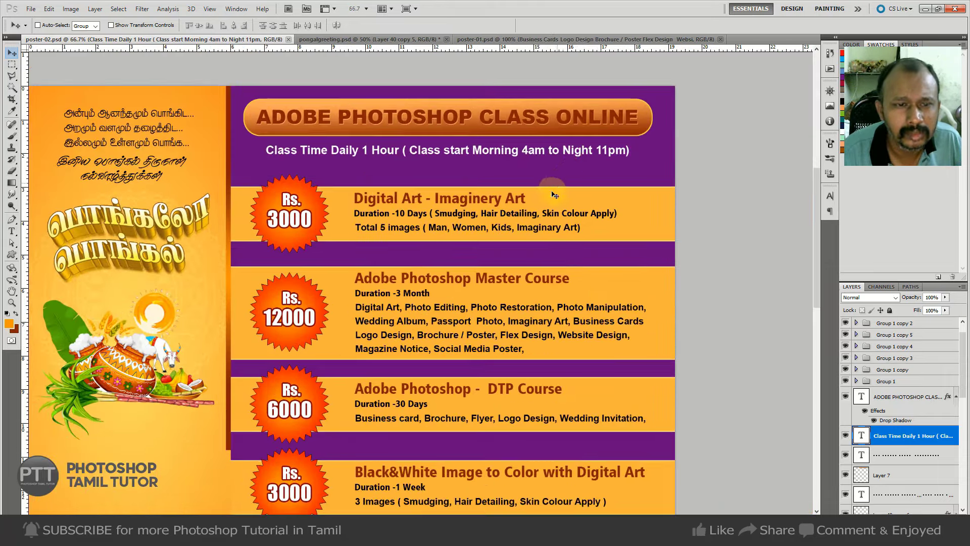
pyautogui.scroll(-3, 400, 367)
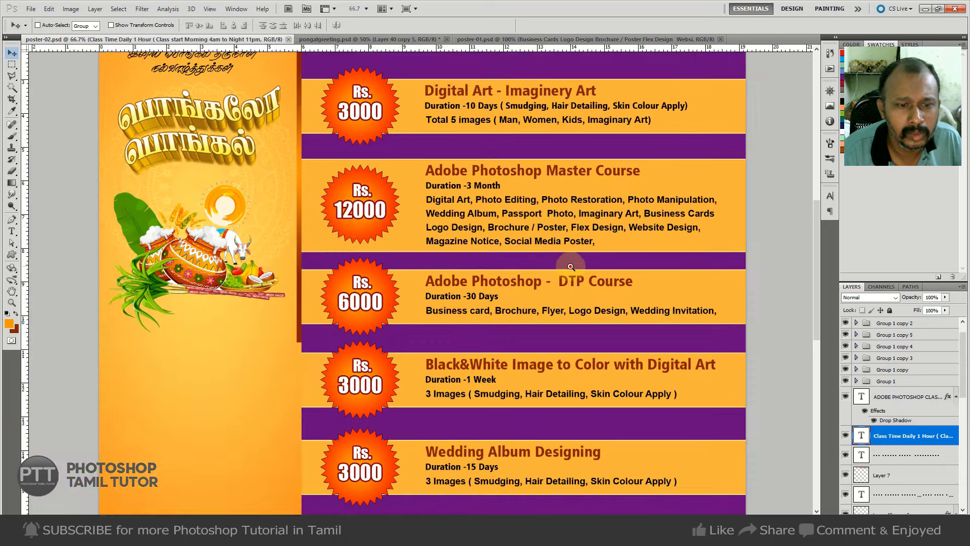
pyautogui.scroll(-2, 575, 279)
pyautogui.scroll(2, 566, 116)
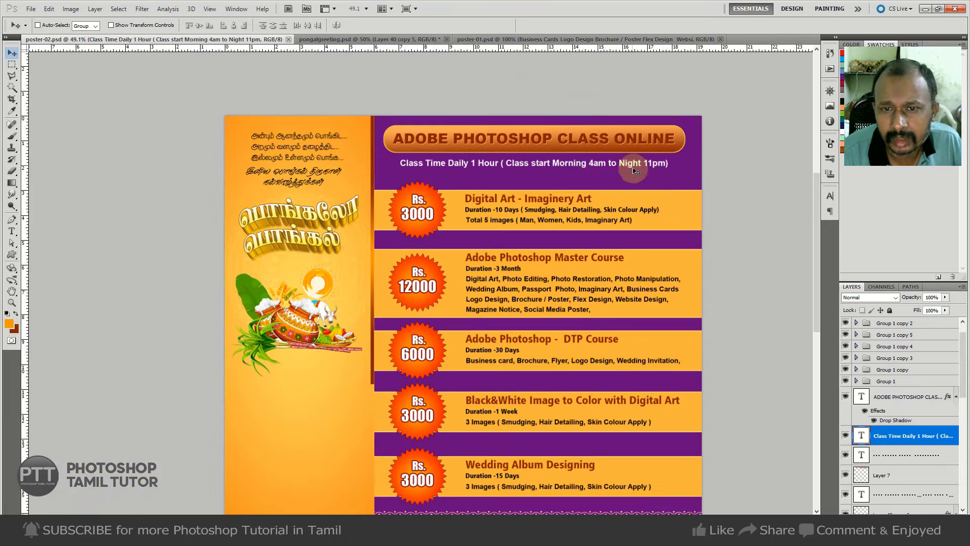
pyautogui.moveTo(587, 261); pyautogui.dragTo(580, 191)
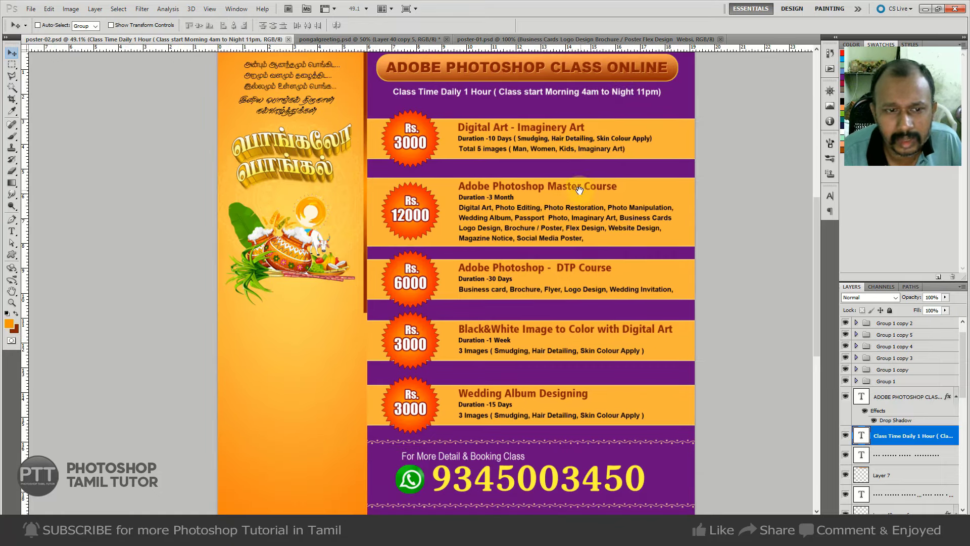
pyautogui.hotkey('ctrl', 'Tab')
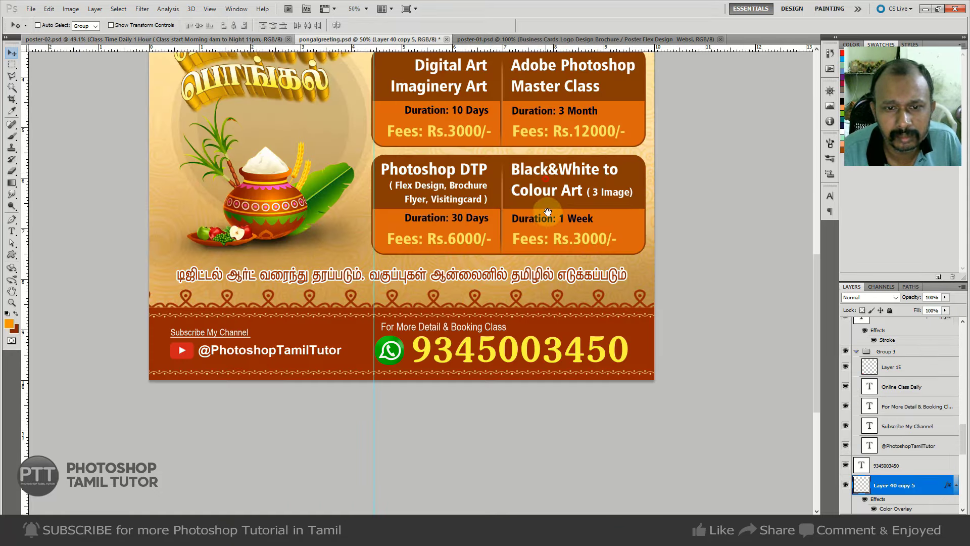
# Copy the '100% Professional Course' text from the greeting poster and return to the price poster.
pyautogui.scroll(1, 551, 221)
pyautogui.press('t')
pyautogui.scroll(1, 520, 151)
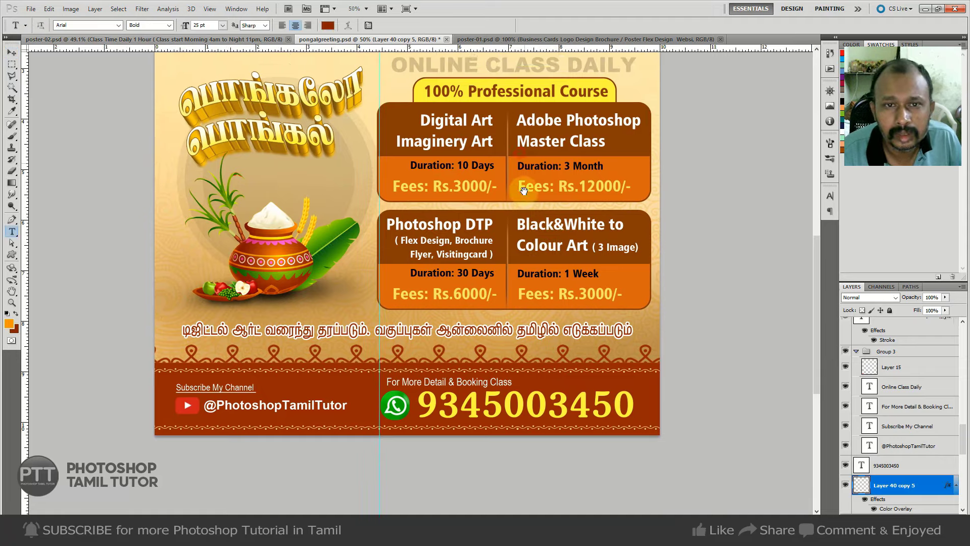
pyautogui.click(535, 110)
pyautogui.hotkey('ctrl', 'a')
pyautogui.hotkey('ctrl', 'c')
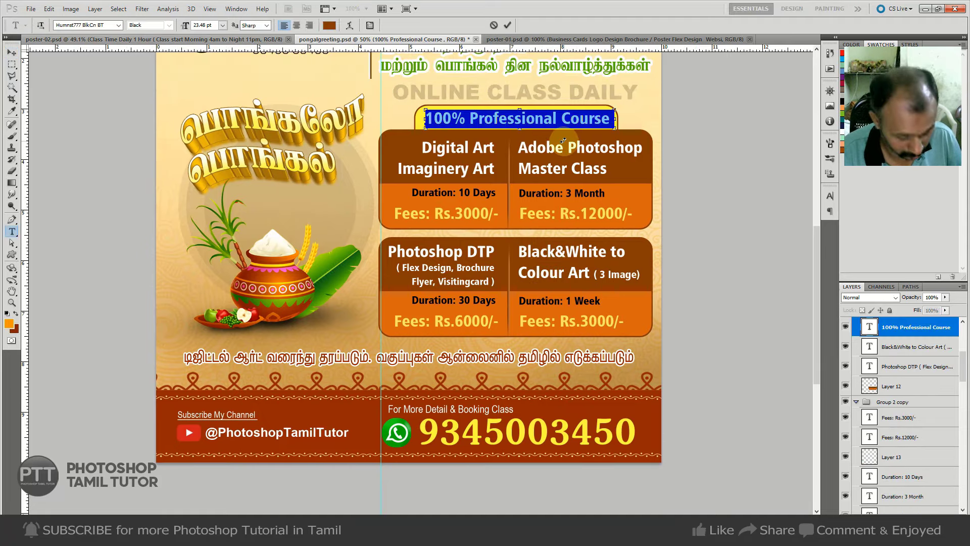
pyautogui.press('Escape')
pyautogui.hotkey('ctrl', 'Tab')
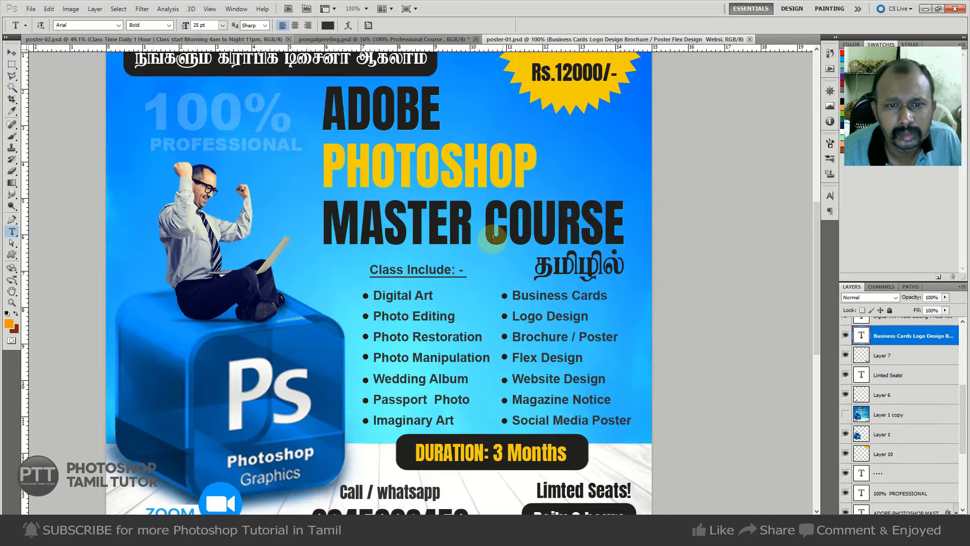
pyautogui.hotkey('ctrl', 'Tab')
# Paste the text into the left panel, then delete the misplaced paste.
pyautogui.moveTo(402, 324); pyautogui.dragTo(397, 266)
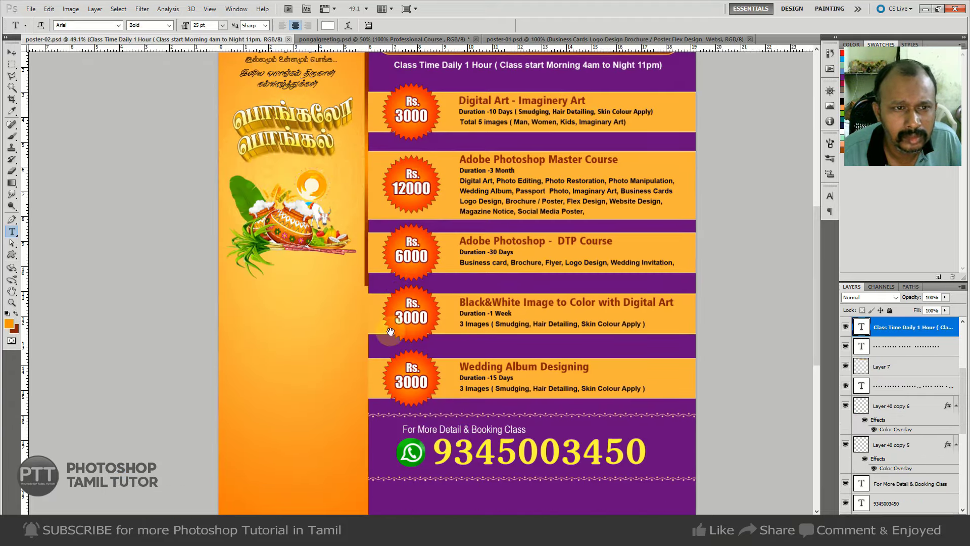
pyautogui.press('v')
pyautogui.rightClick(308, 168)
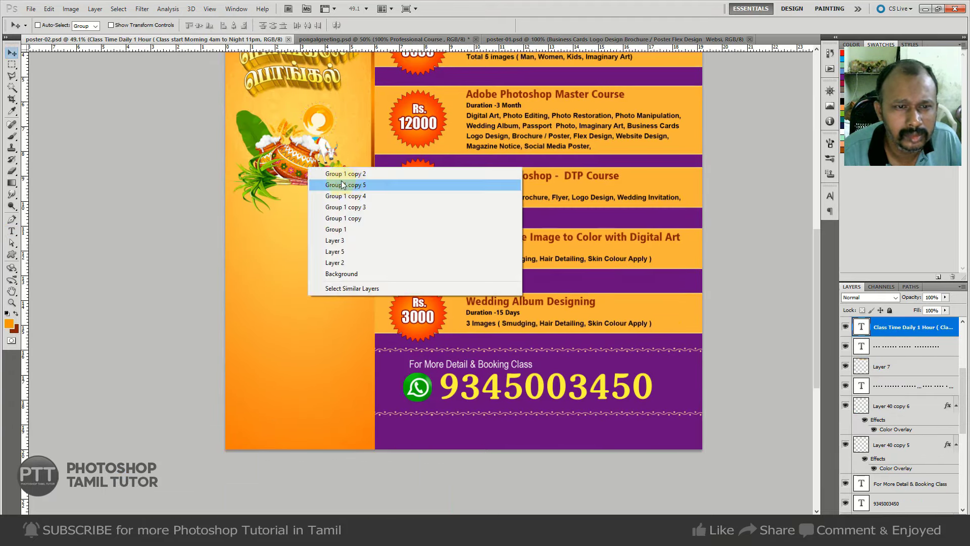
pyautogui.press('Escape')
pyautogui.moveTo(403, 176)
pyautogui.mouseDown()
pyautogui.moveTo(378, 297)
pyautogui.moveTo(382, 244)
pyautogui.mouseUp()
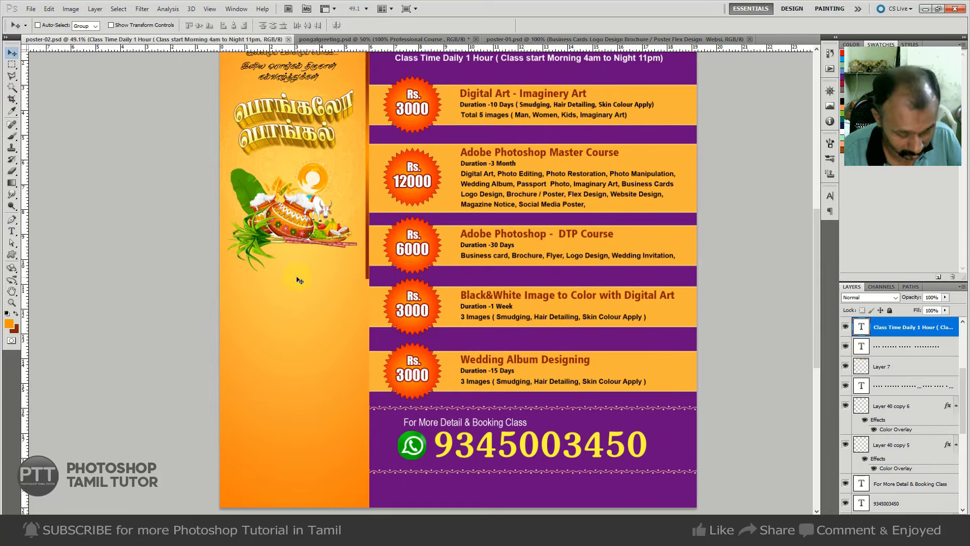
pyautogui.press('t')
pyautogui.click(269, 281)
pyautogui.hotkey('ctrl', 'v')
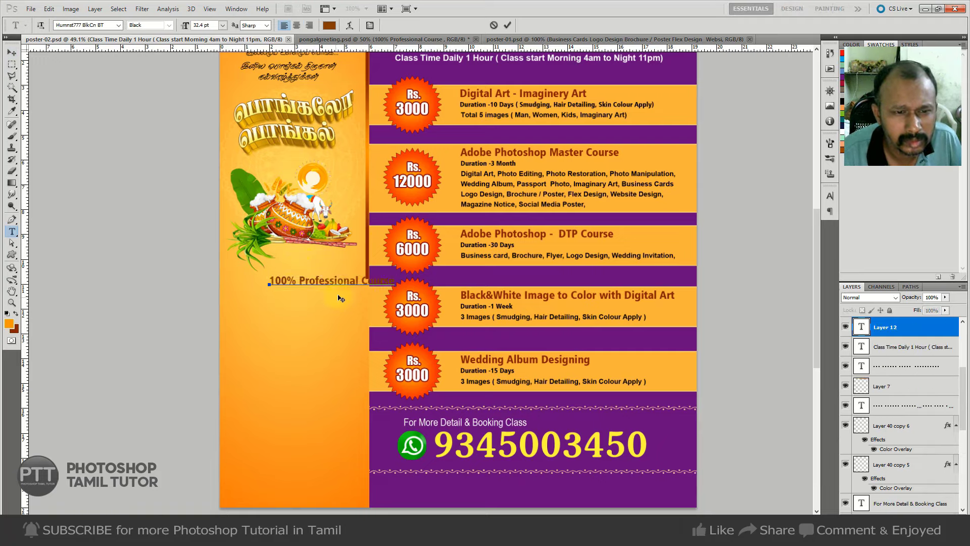
pyautogui.hotkey('ctrl', 'a')
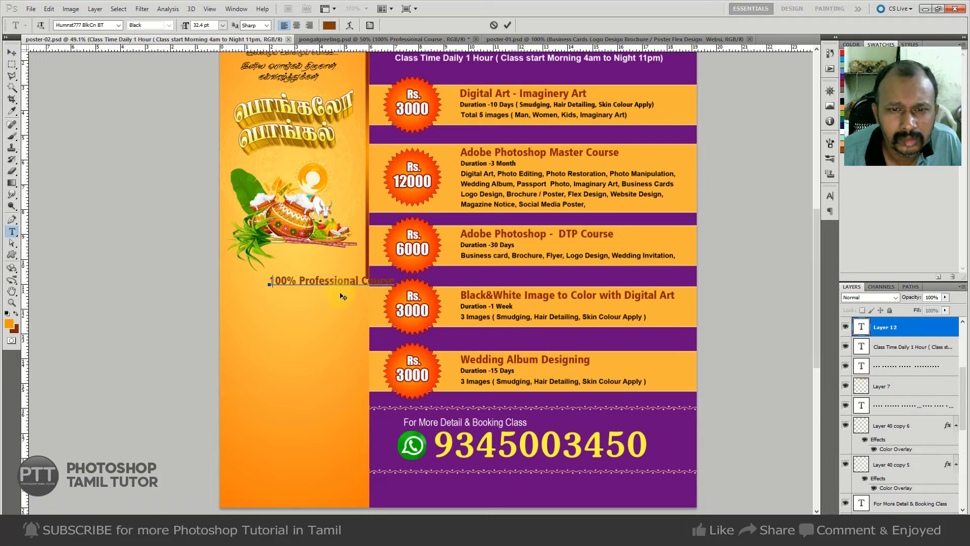
pyautogui.press('BackSpace')
pyautogui.hotkey('ctrl', '-')
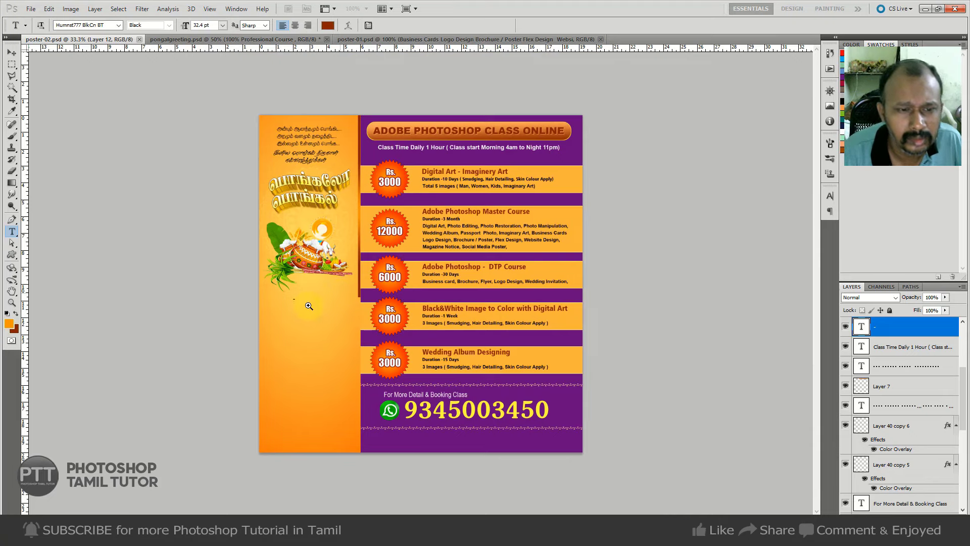
pyautogui.hotkey('ctrl', 'Return')
# Paste '100% Professional Course' again and place it below the Pongal pot.
pyautogui.press('v')
pyautogui.click(316, 319)
pyautogui.press('t')
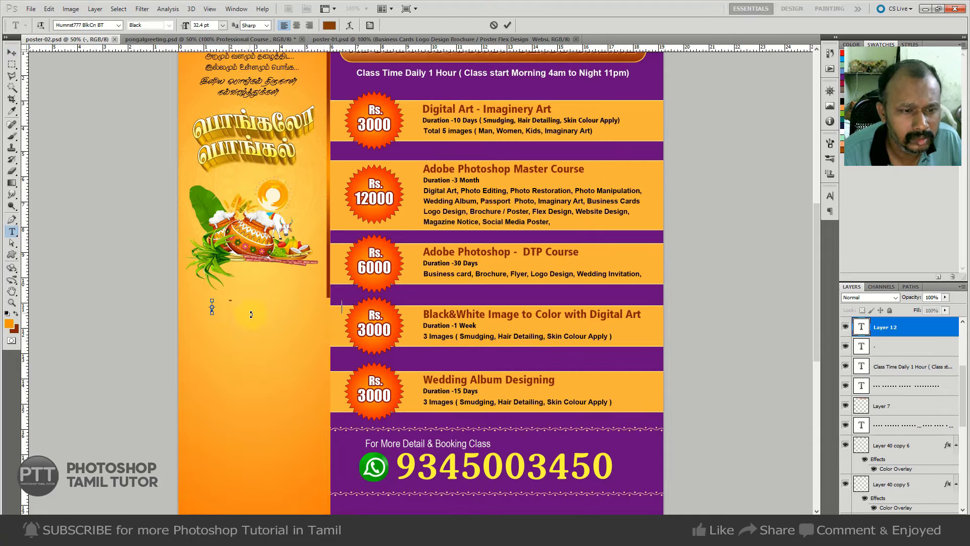
pyautogui.hotkey('ctrl', 'v')
pyautogui.click(11, 52)
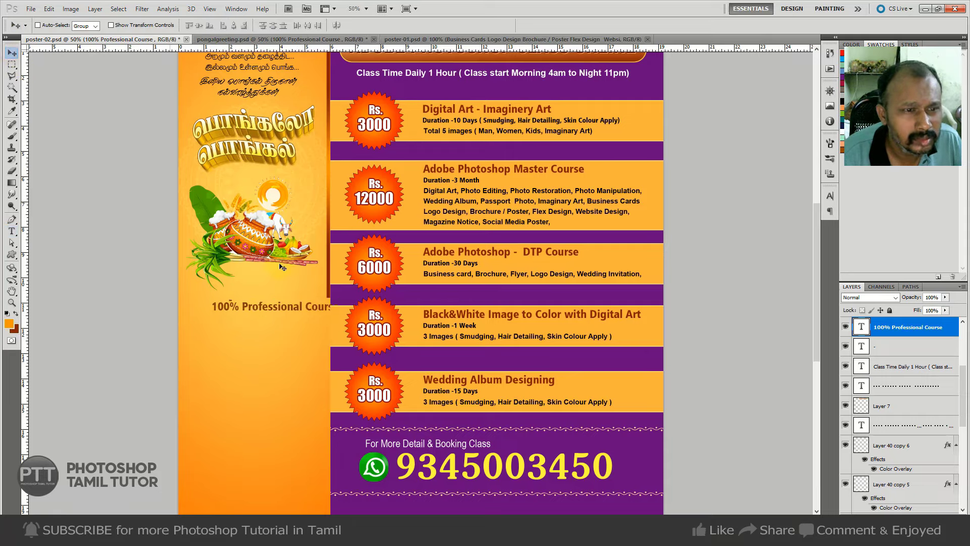
pyautogui.moveTo(290, 314); pyautogui.dragTo(270, 317)
# Delete the stray '-' text layer and zoom out to view the whole poster.
pyautogui.scroll(1, 271, 317)
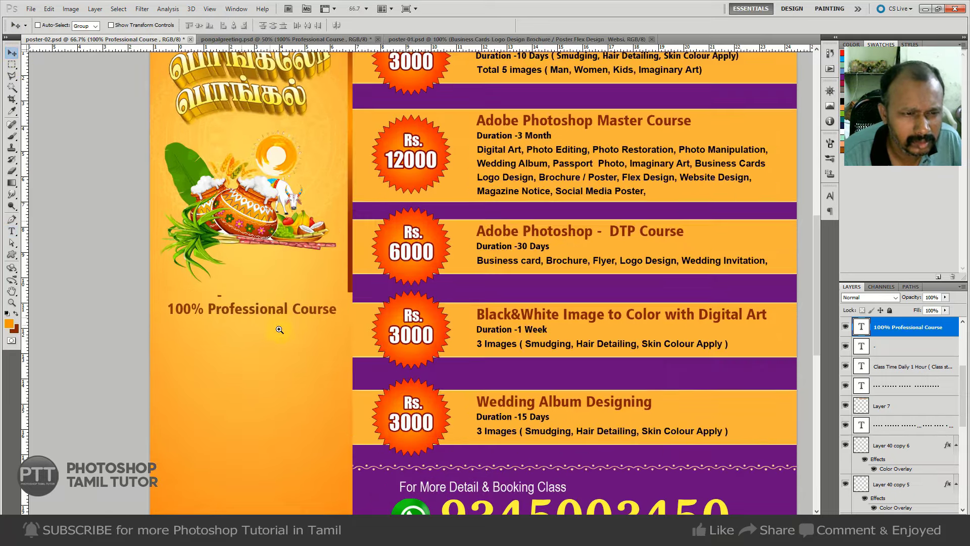
pyautogui.scroll(2, 278, 325)
pyautogui.scroll(2, 336, 364)
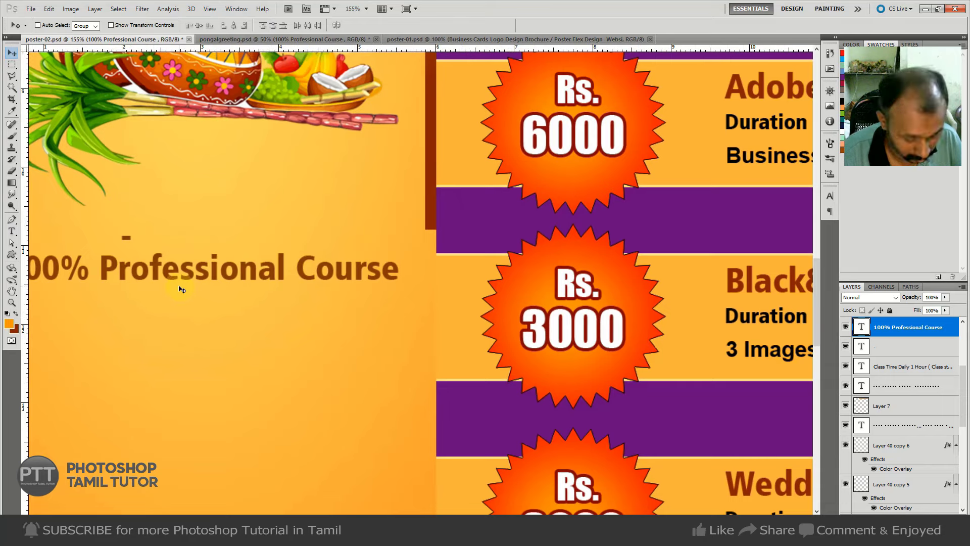
pyautogui.press('t')
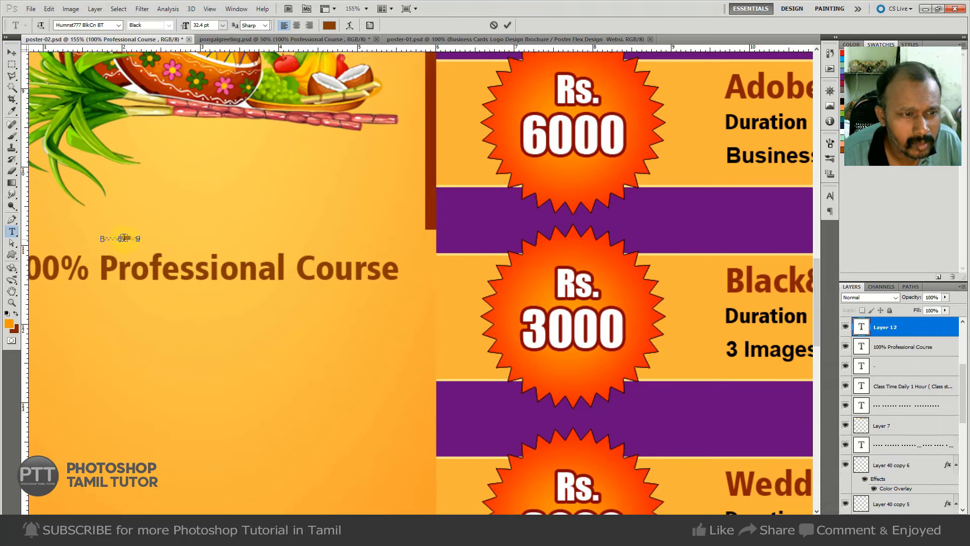
pyautogui.doubleClick(126, 236)
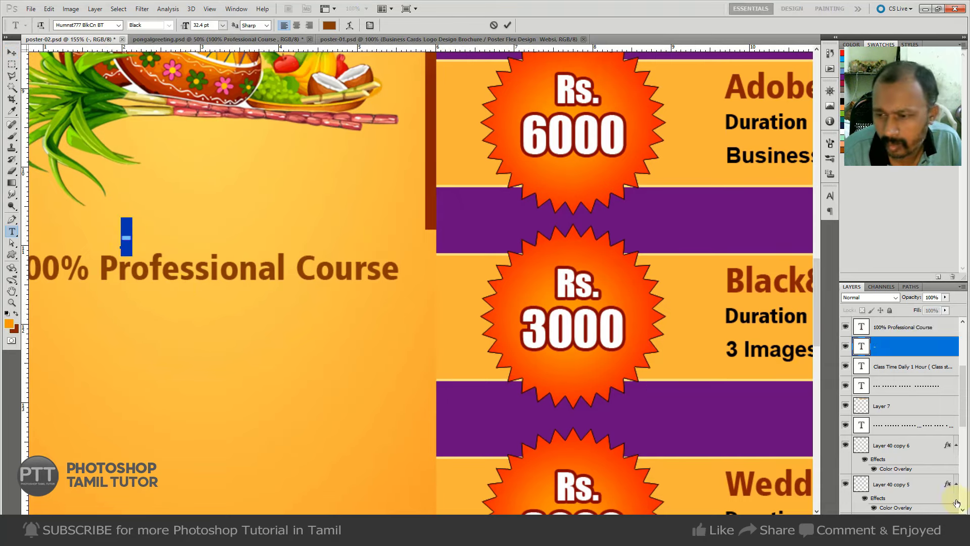
pyautogui.press('BackSpace')
pyautogui.hotkey('ctrl', 'Return')
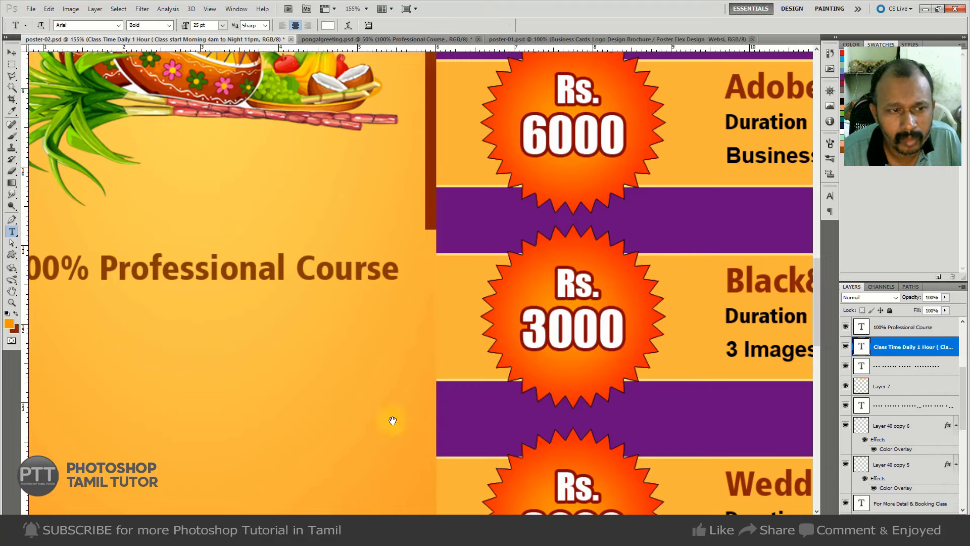
pyautogui.moveTo(446, 424); pyautogui.dragTo(333, 347)
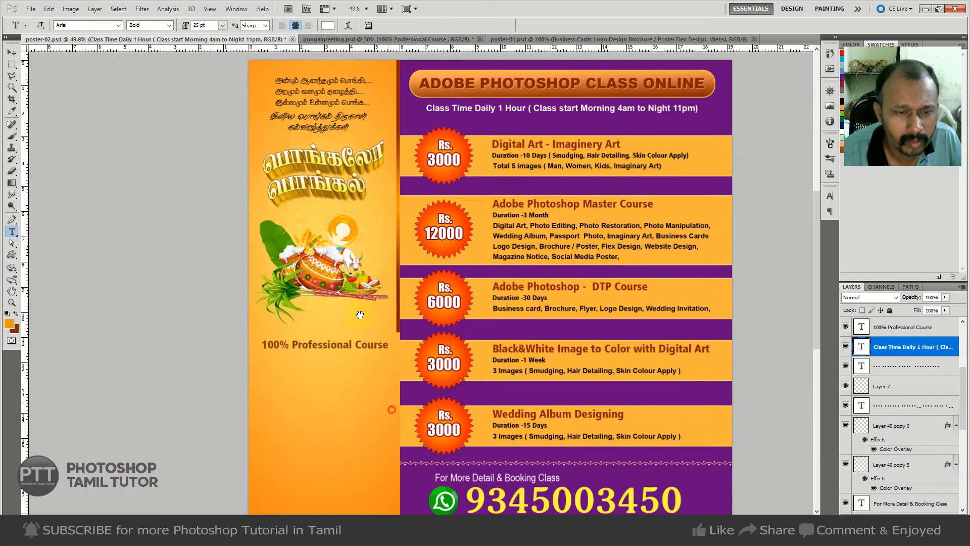
# Copy 'ONLINE CLASS DAILY' from the greeting poster and paste it on two lines under '100% Professional Course'.
pyautogui.moveTo(359, 315); pyautogui.dragTo(373, 282)
pyautogui.hotkey('ctrl', 'Tab')
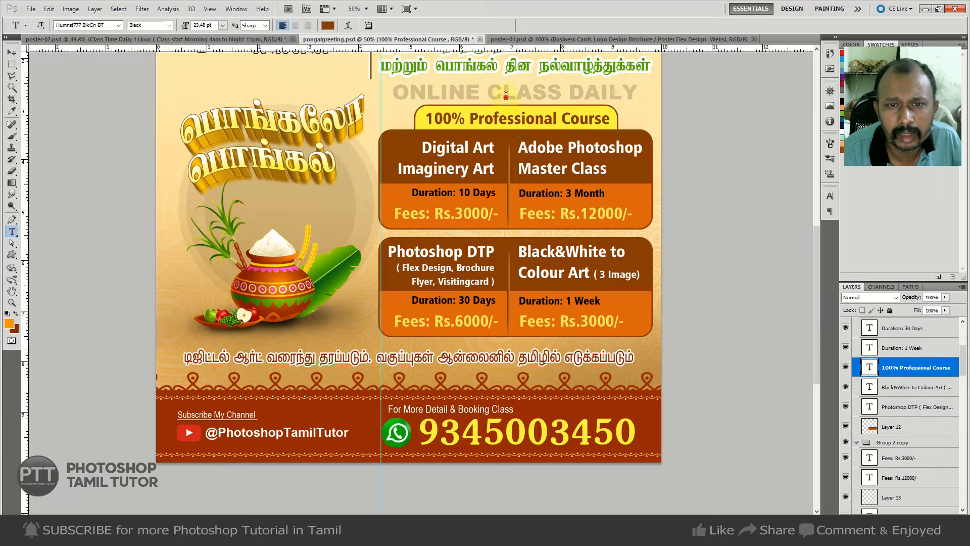
pyautogui.click(506, 95)
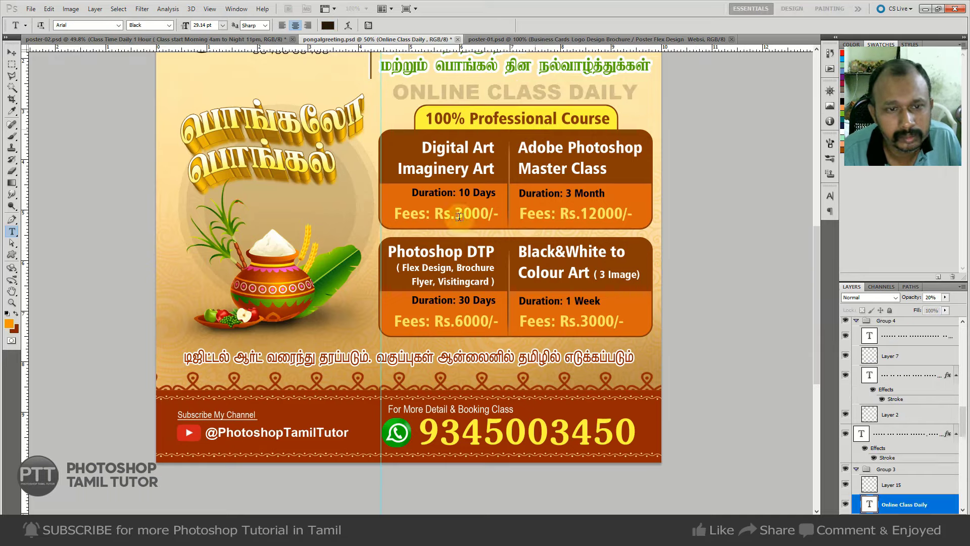
pyautogui.hotkey('ctrl', 'Tab')
pyautogui.hotkey('ctrl', 'Tab')
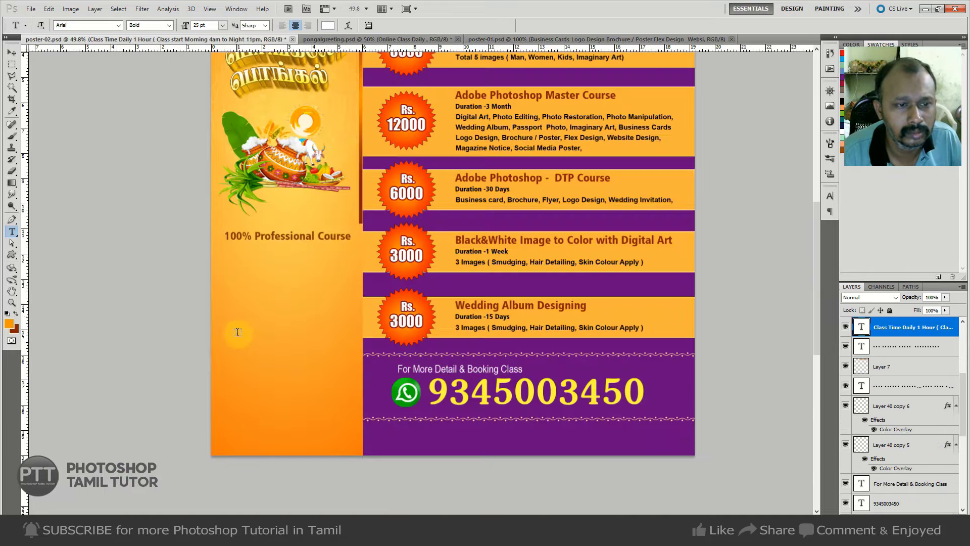
pyautogui.click(253, 282)
pyautogui.hotkey('ctrl', 'v')
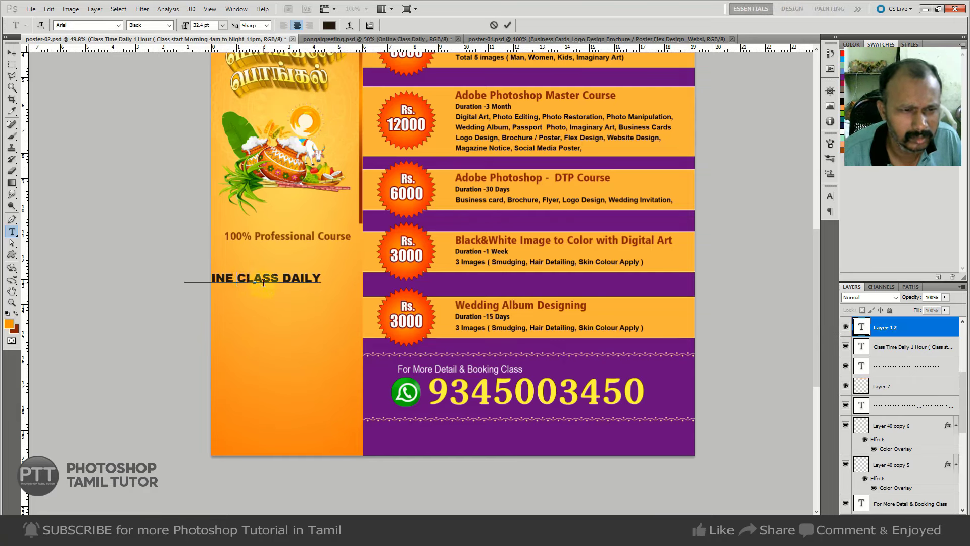
pyautogui.press('Return')
pyautogui.hotkey('ctrl', 'Return')
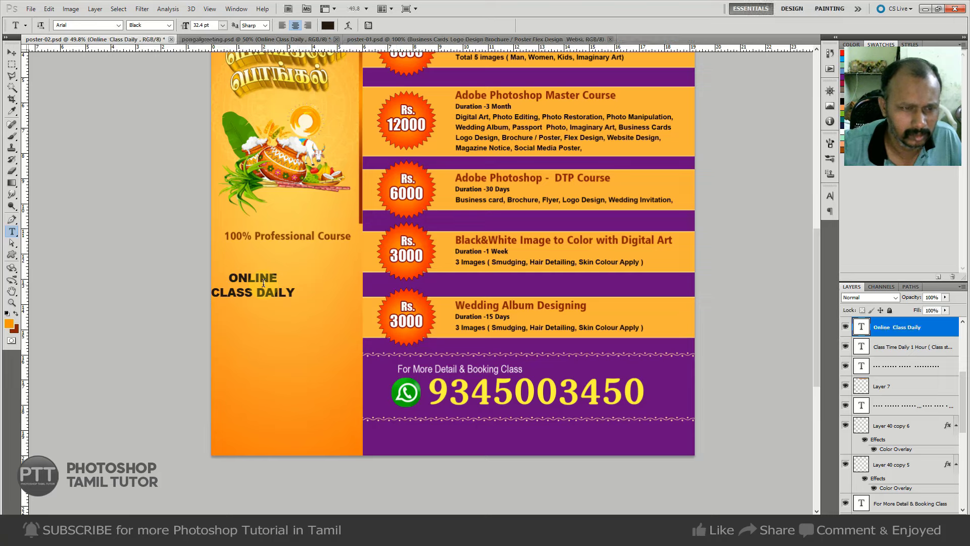
# Enlarge 'ONLINE CLASS DAILY' to panel width, make it white at low opacity.
pyautogui.hotkey('ctrl', 't')
pyautogui.moveTo(295, 298)
pyautogui.mouseDown()
pyautogui.moveTo(336, 311)
pyautogui.moveTo(324, 270)
pyautogui.moveTo(310, 273)
pyautogui.mouseUp()
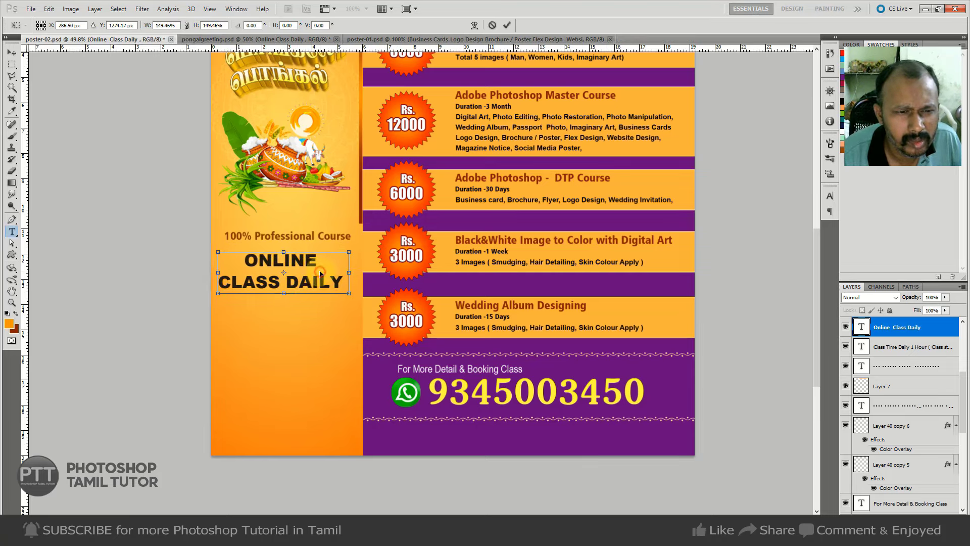
pyautogui.press('Return')
pyautogui.hotkey('ctrl', 'BackSpace')
pyautogui.press('v')
pyautogui.press('2')
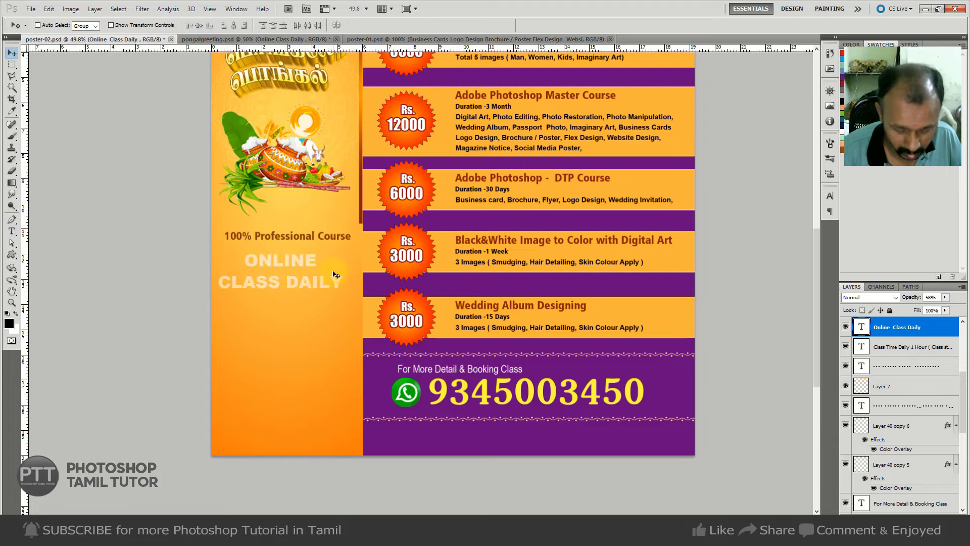
pyautogui.hotkey('ctrl', '-')
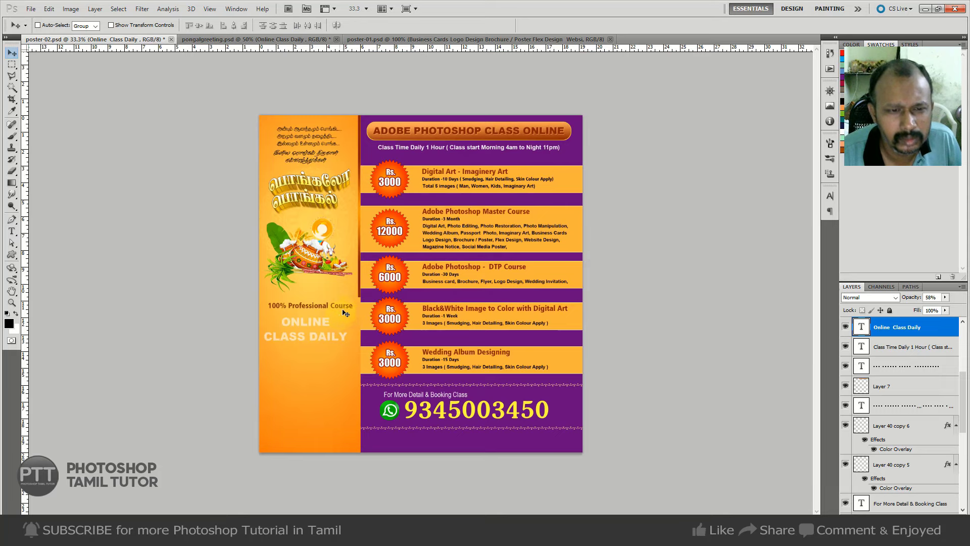
pyautogui.hotkey('ctrl', 'Tab')
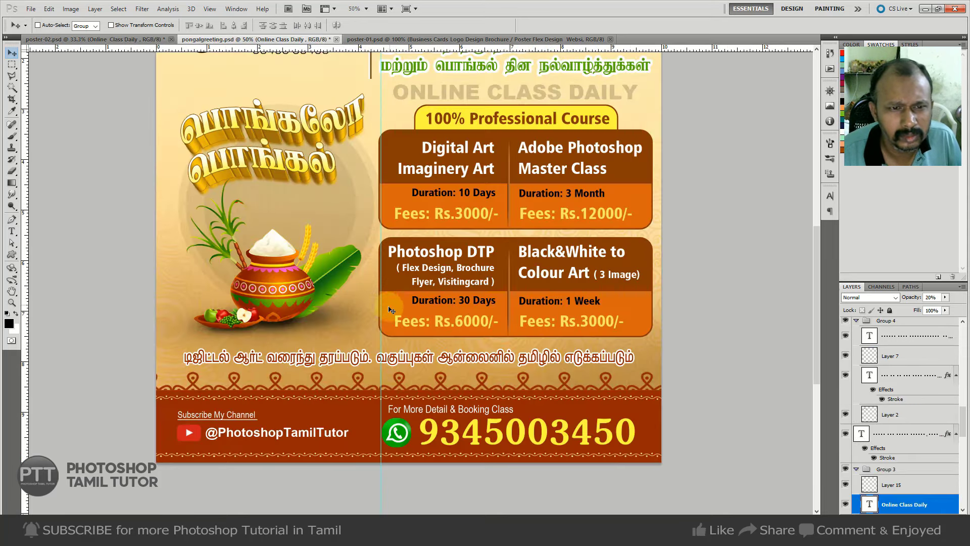
pyautogui.doubleClick(348, 356)
pyautogui.hotkey('ctrl', 'Return')
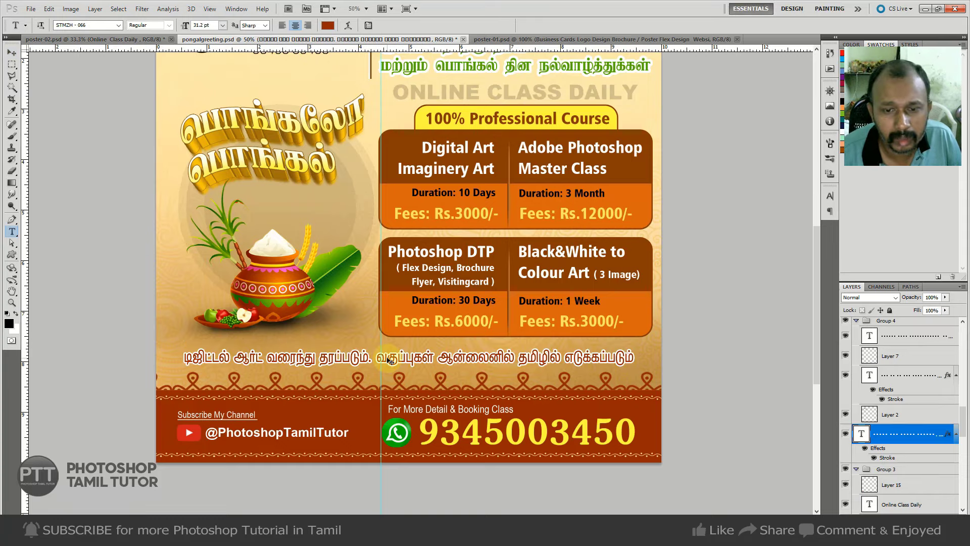
pyautogui.hotkey('ctrl', 'Tab')
pyautogui.hotkey('ctrl', 'Tab')
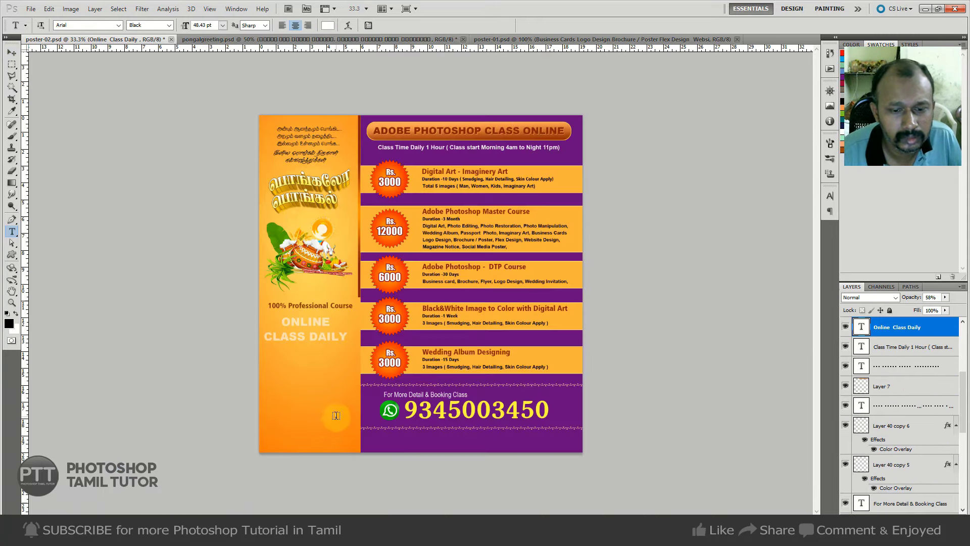
pyautogui.click(303, 373)
pyautogui.hotkey('ctrl', 'v')
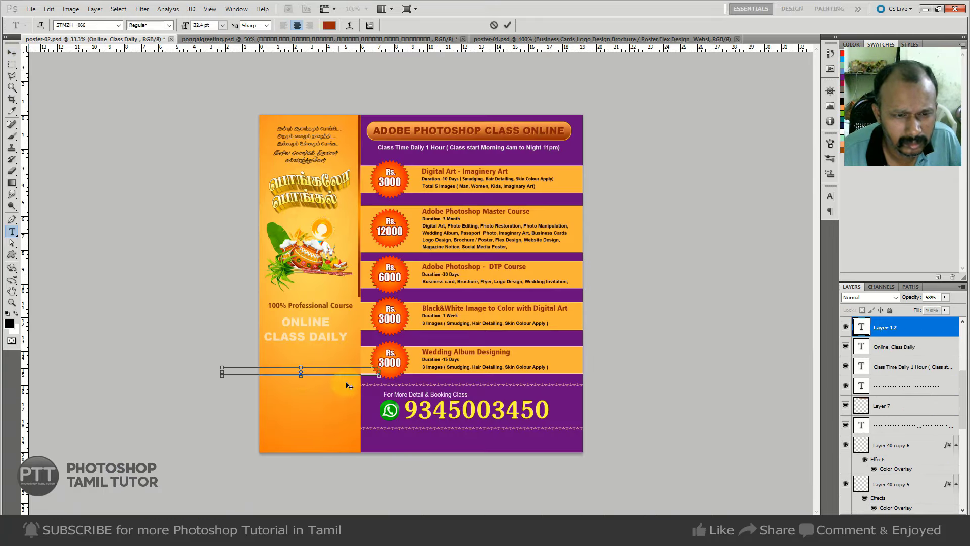
pyautogui.hotkey('ctrl', 'Return')
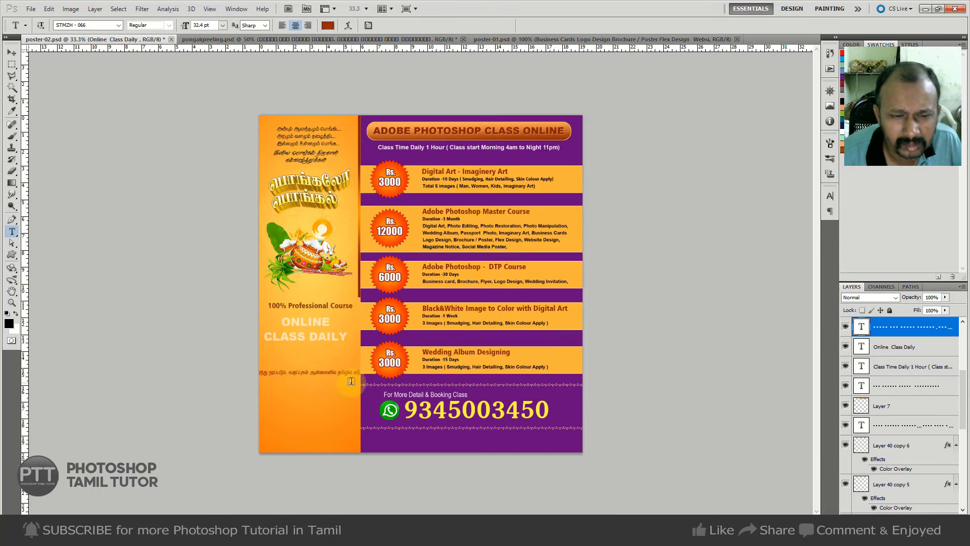
pyautogui.press('v')
pyautogui.moveTo(321, 383); pyautogui.dragTo(492, 451)
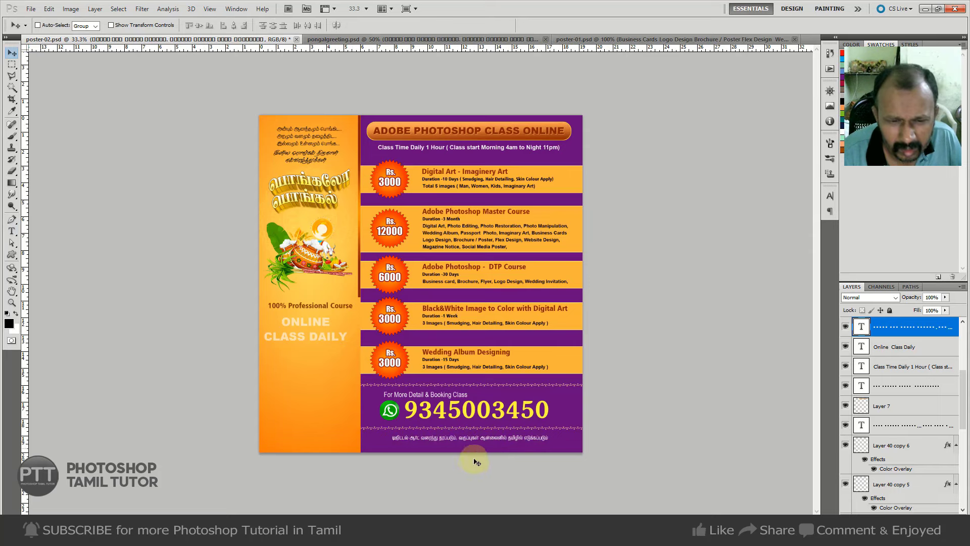
pyautogui.hotkey('ctrl', '+')
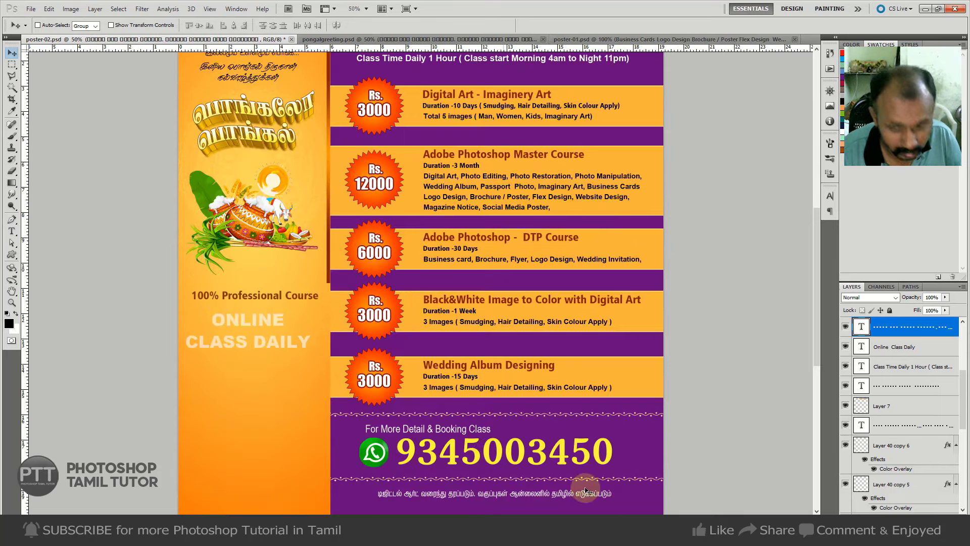
pyautogui.hotkey('ctrl', 't')
pyautogui.moveTo(613, 488); pyautogui.dragTo(633, 483)
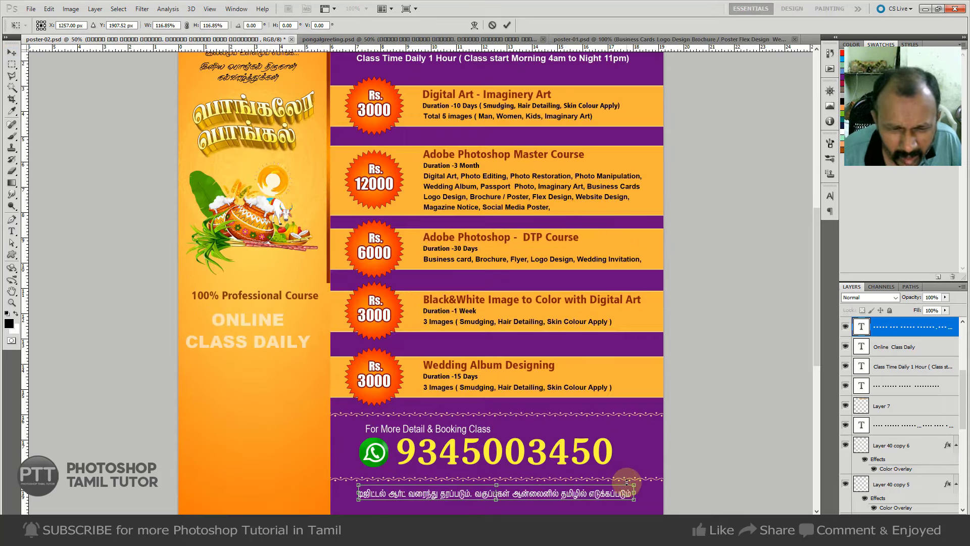
pyautogui.press('Return')
pyautogui.hotkey('ctrl', '-')
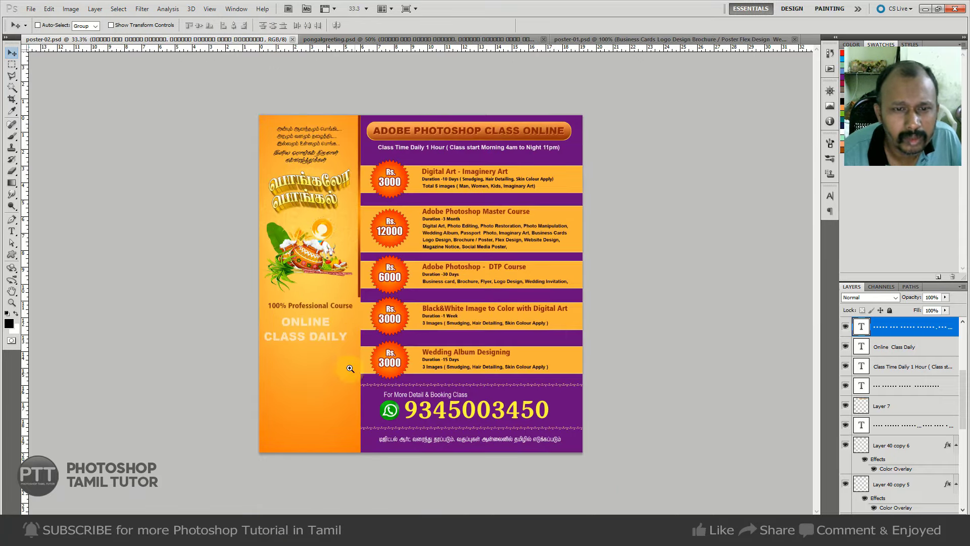
pyautogui.hotkey('ctrl', '+')
pyautogui.scroll(-3, 279, 355)
# In the Pongal greeting, select the Subscribe My Channel, YouTube logo and channel handle layers.
pyautogui.hotkey('ctrl', 'Tab')
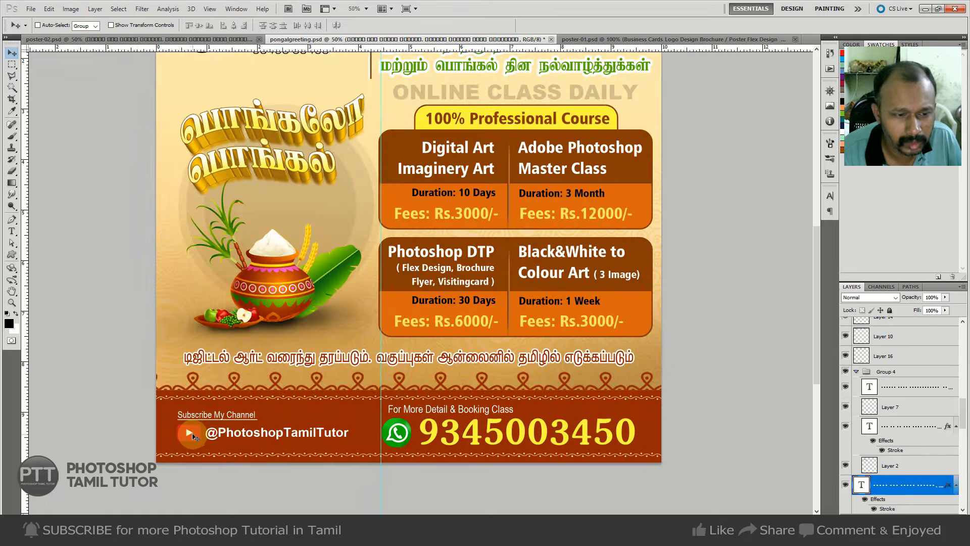
pyautogui.rightClick(222, 427)
pyautogui.click(253, 323)
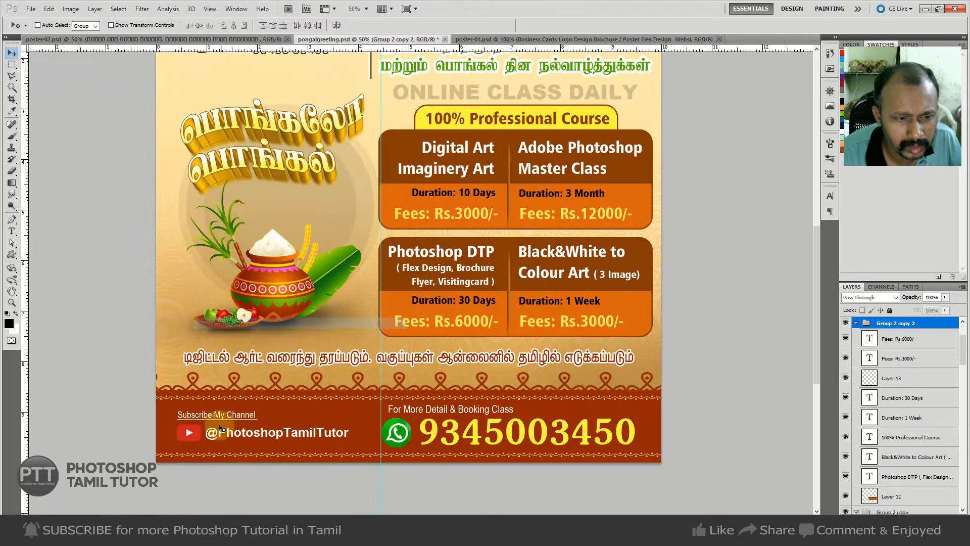
pyautogui.rightClick(188, 428)
pyautogui.click(220, 326)
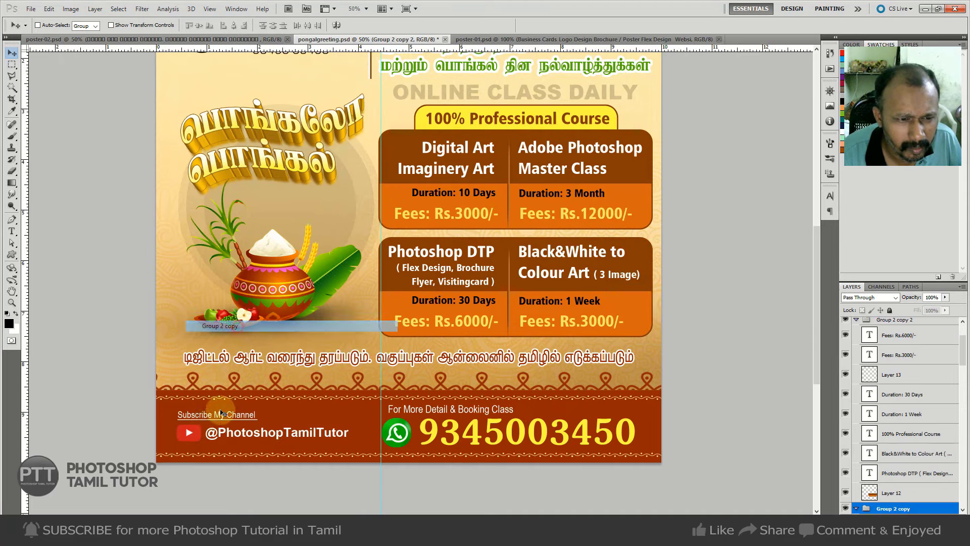
pyautogui.rightClick(231, 417)
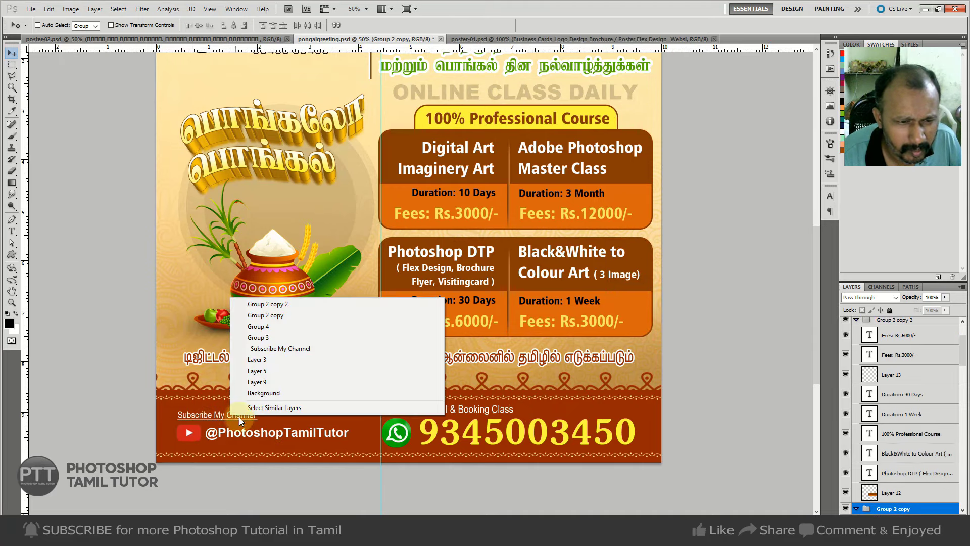
pyautogui.click(308, 349)
pyautogui.rightClick(197, 436)
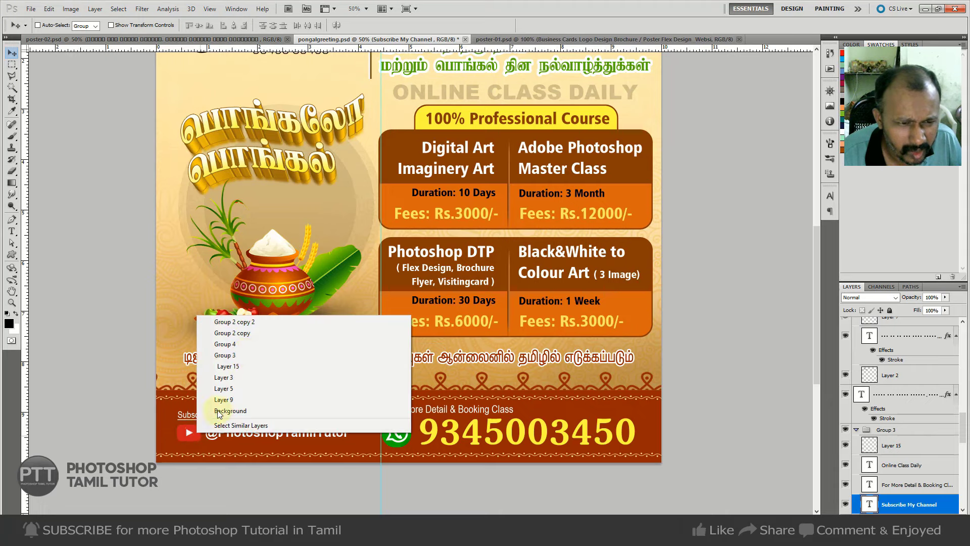
pyautogui.click(242, 367)
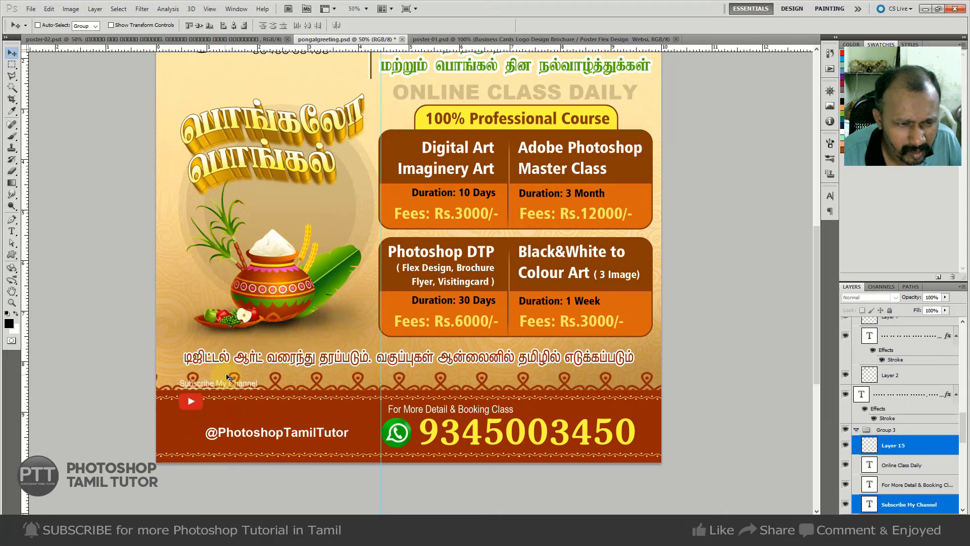
pyautogui.rightClick(238, 434)
pyautogui.keyDown('shift'); pyautogui.click(309, 353); pyautogui.keyUp('shift')
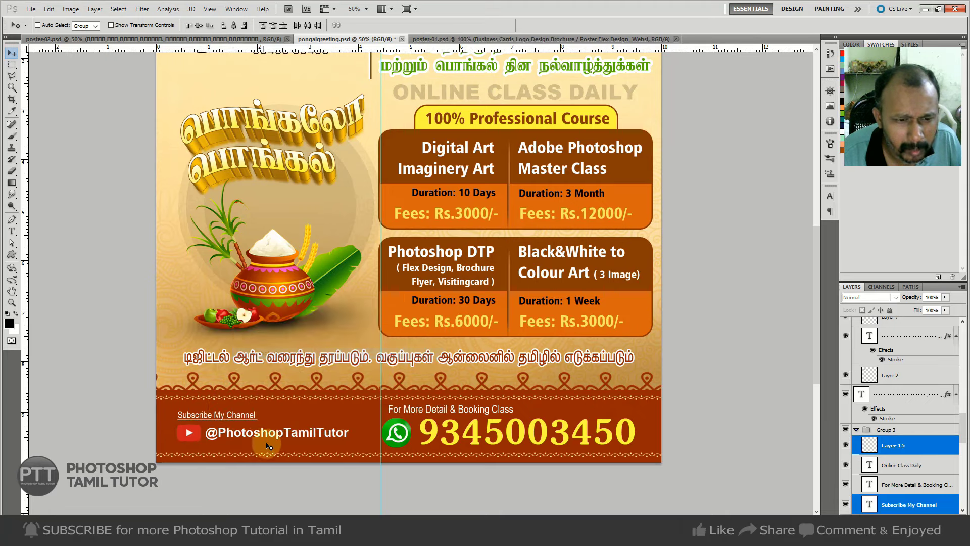
# Drop the YouTube block into the price poster, shrink it to about 60%, and place it lower-left.
pyautogui.click(192, 39)
pyautogui.moveTo(290, 300)
pyautogui.mouseDown()
pyautogui.moveTo(265, 385)
pyautogui.moveTo(269, 344)
pyautogui.mouseUp()
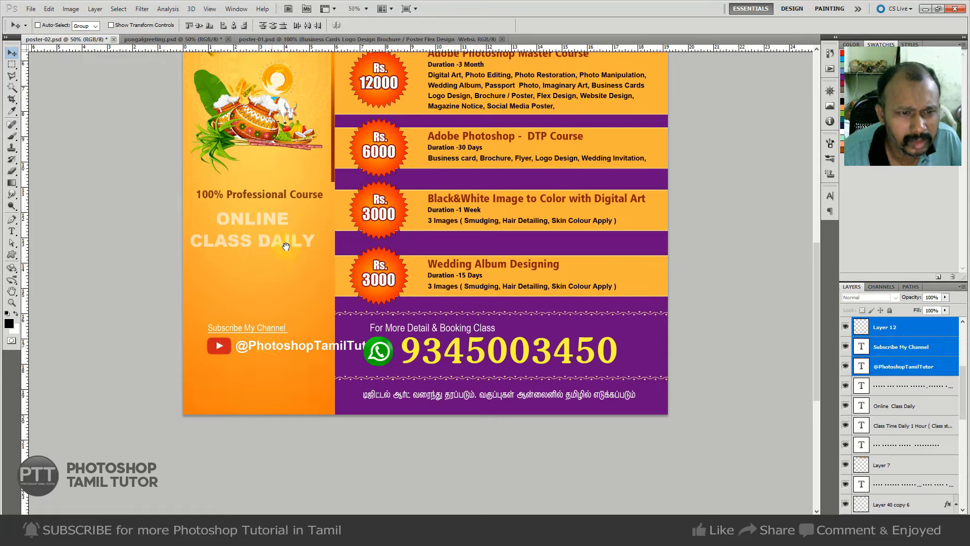
pyautogui.scroll(4, 283, 245)
pyautogui.scroll(-3, 285, 233)
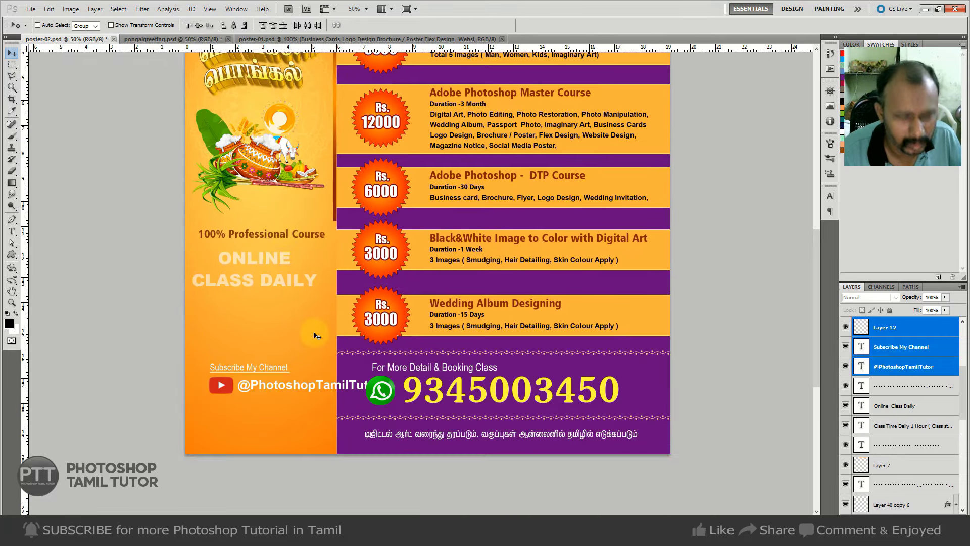
pyautogui.hotkey('ctrl', 't')
pyautogui.moveTo(374, 390); pyautogui.dragTo(348, 378)
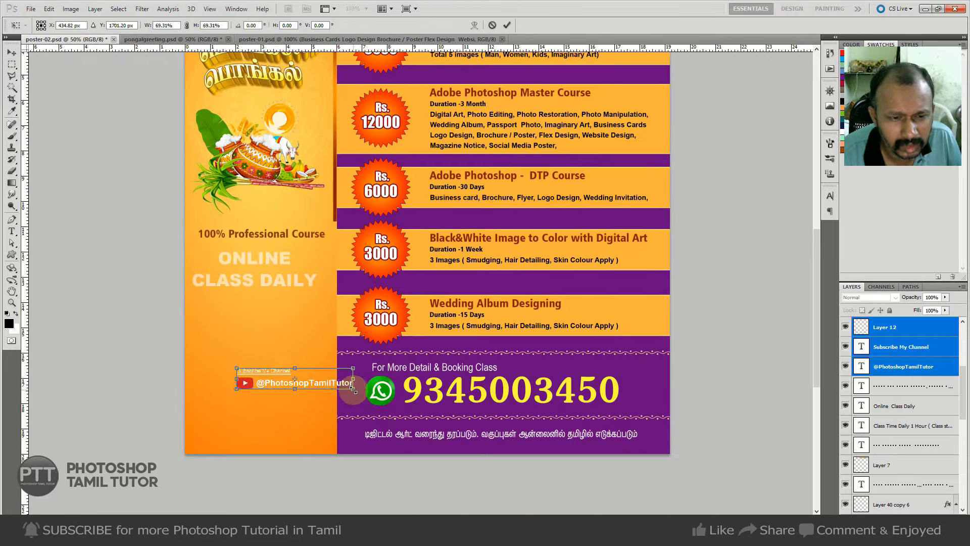
pyautogui.press('Return')
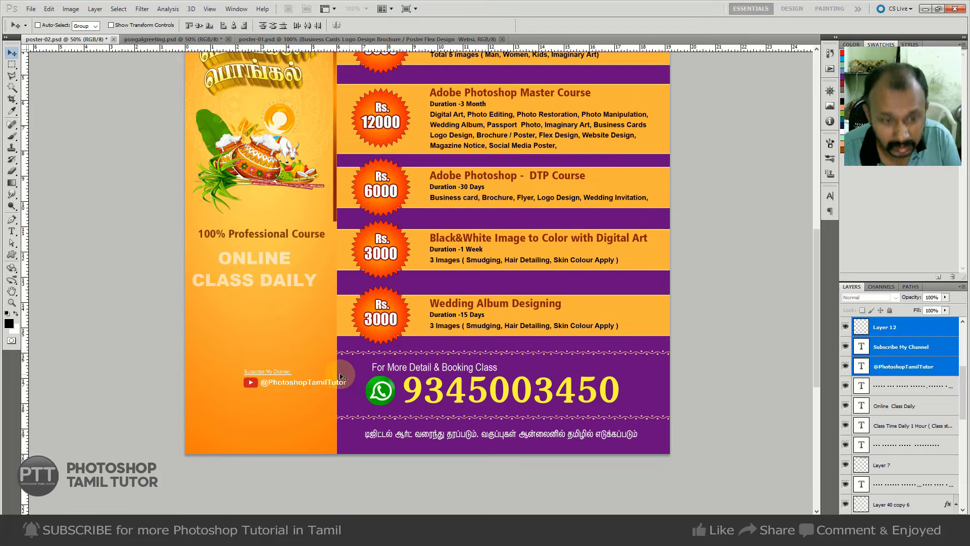
pyautogui.moveTo(275, 390)
pyautogui.mouseDown()
pyautogui.moveTo(230, 442)
pyautogui.moveTo(268, 302)
pyautogui.moveTo(246, 137)
pyautogui.mouseUp()
pyautogui.scroll(5, 268, 301)
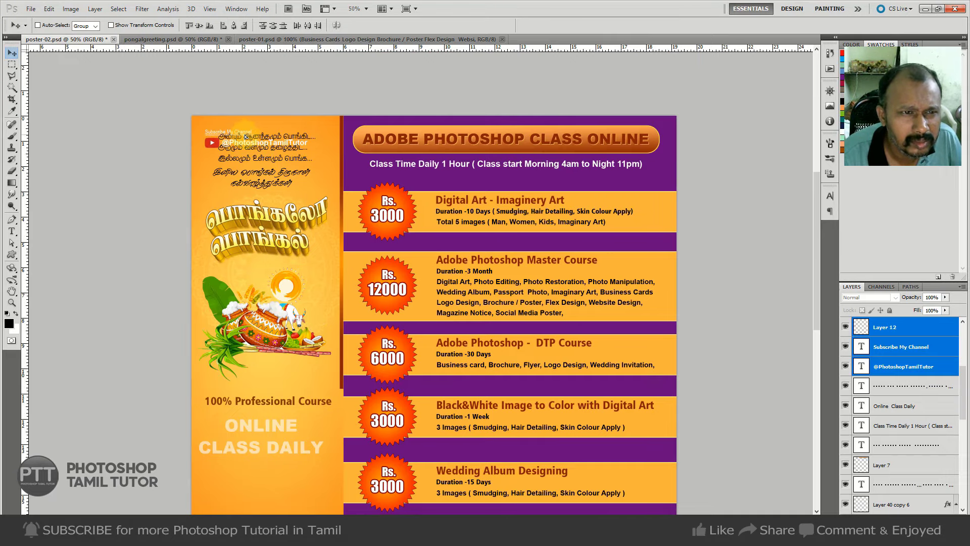
pyautogui.scroll(-3, 268, 349)
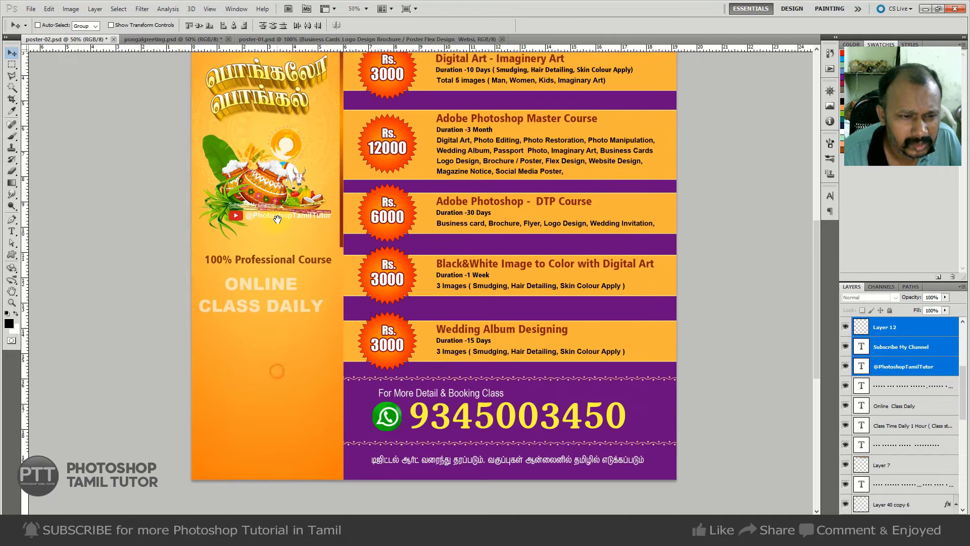
pyautogui.moveTo(245, 137)
pyautogui.mouseDown()
pyautogui.moveTo(251, 254)
pyautogui.moveTo(244, 236)
pyautogui.mouseUp()
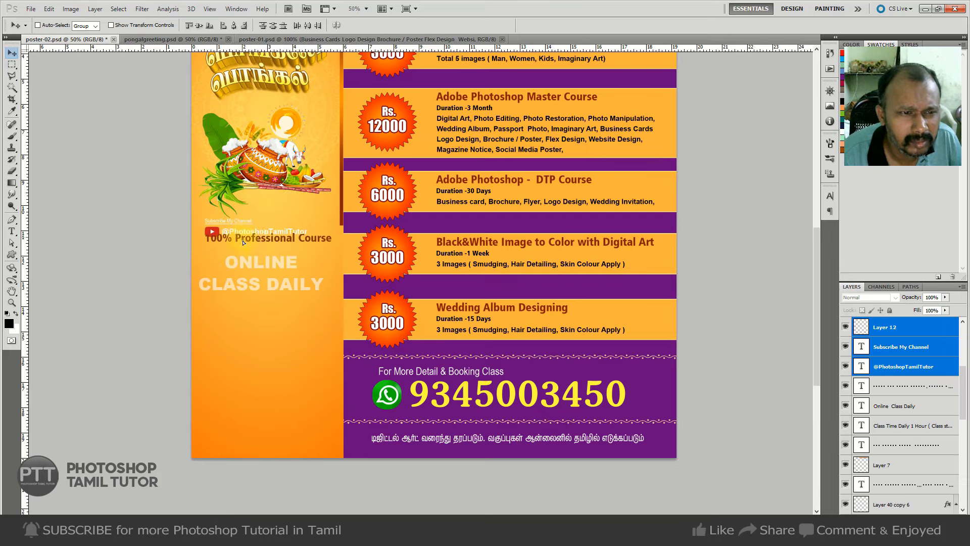
# Move the 100% Professional Course and Online Class Daily lines below the YouTube block.
pyautogui.rightClick(297, 243)
pyautogui.click(348, 313)
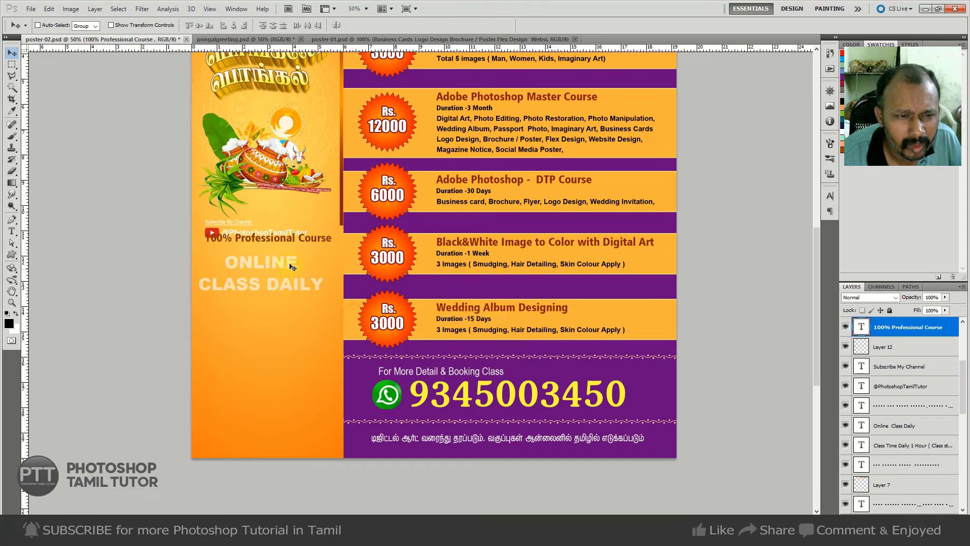
pyautogui.rightClick(288, 263)
pyautogui.keyDown('shift'); pyautogui.click(342, 332); pyautogui.keyUp('shift')
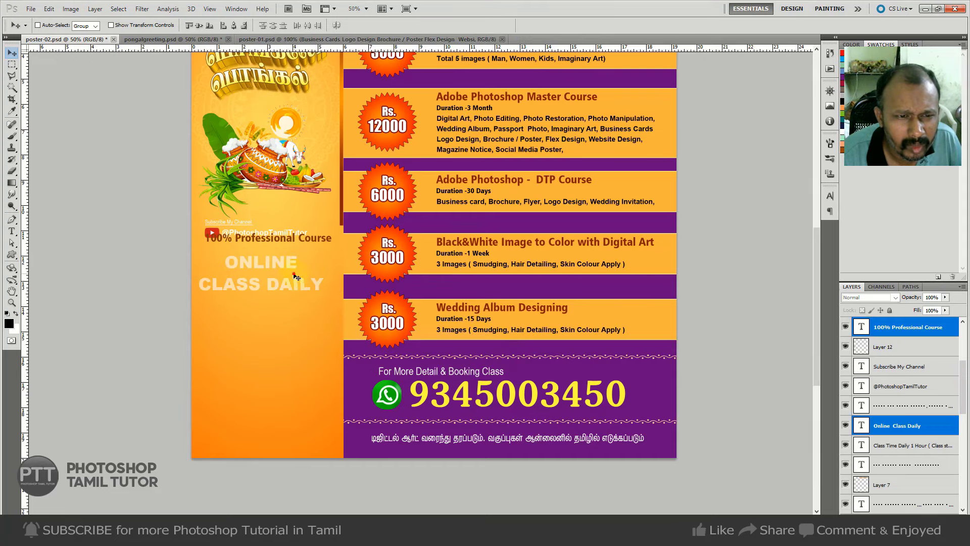
pyautogui.moveTo(292, 276); pyautogui.dragTo(292, 299)
pyautogui.press('Up')
pyautogui.press('Up')
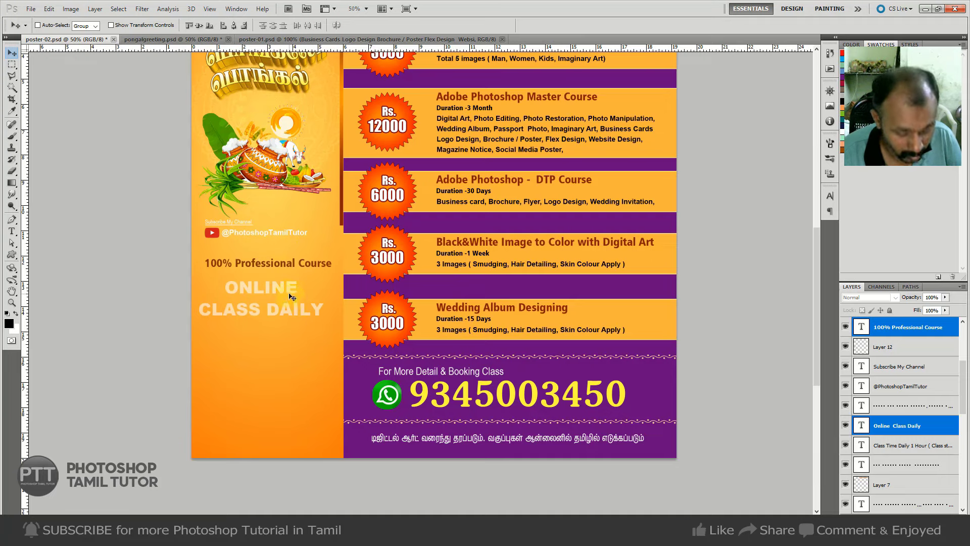
# Set 100% Professional Course in Impact and enlarge it slightly.
pyautogui.press('t')
pyautogui.moveTo(335, 262); pyautogui.dragTo(204, 262)
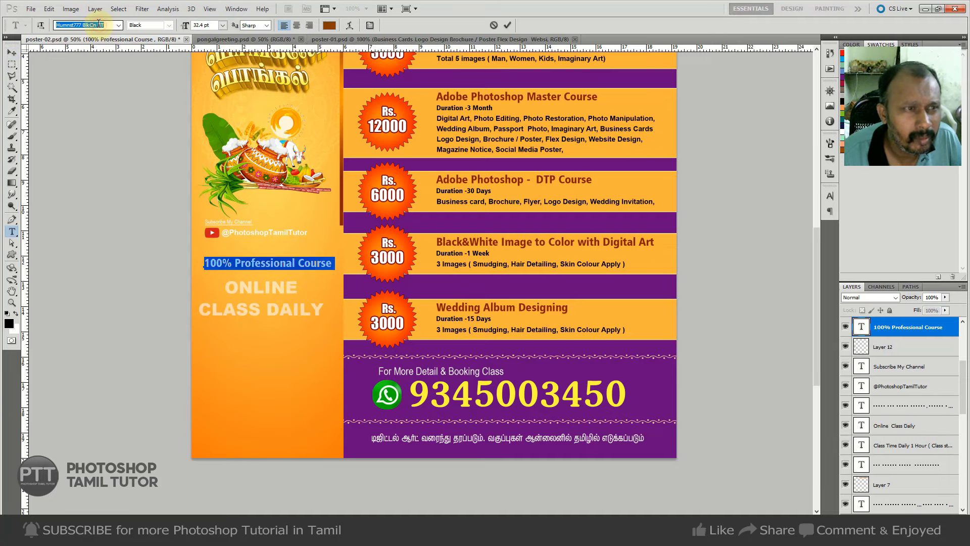
pyautogui.write('Impact')
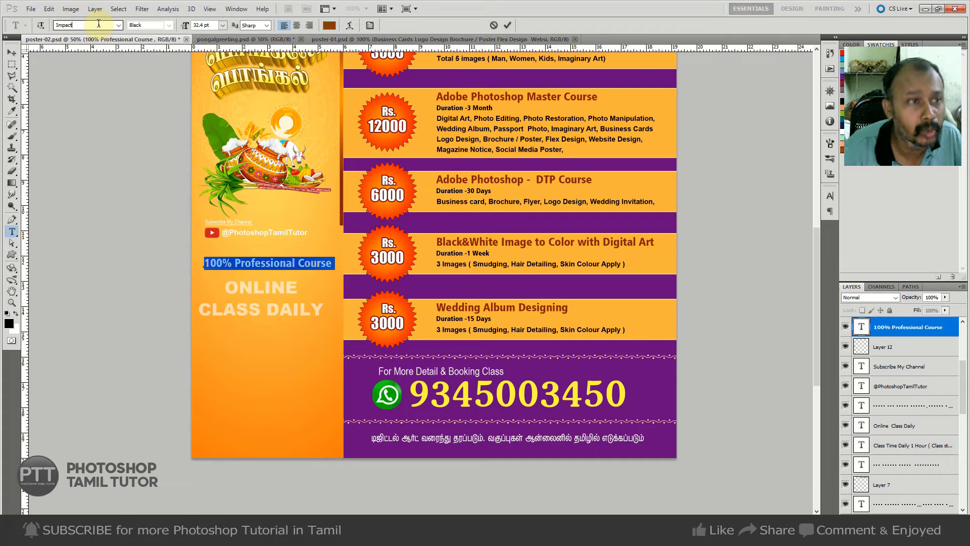
pyautogui.press('Return')
pyautogui.hotkey('ctrl', 'Return')
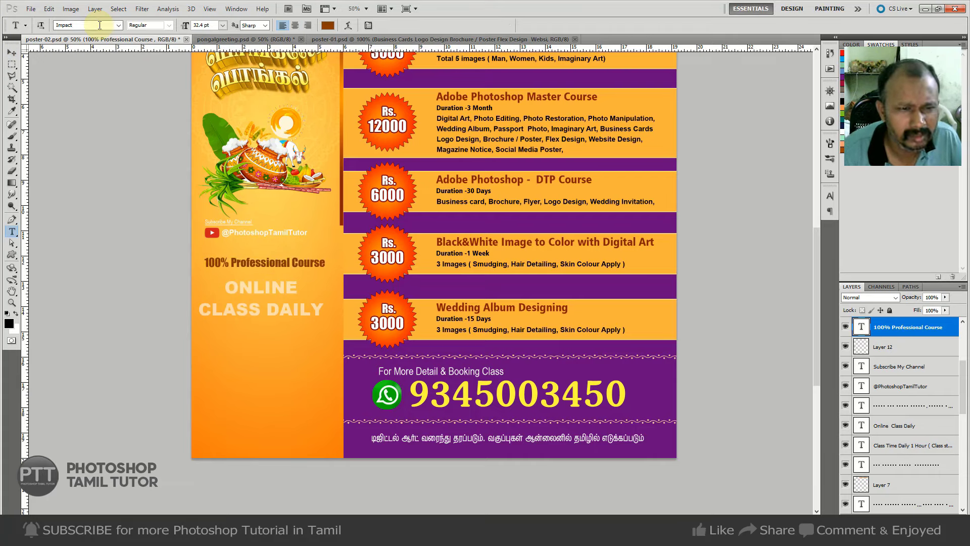
pyautogui.hotkey('ctrl', 't')
pyautogui.moveTo(332, 258); pyautogui.dragTo(331, 257)
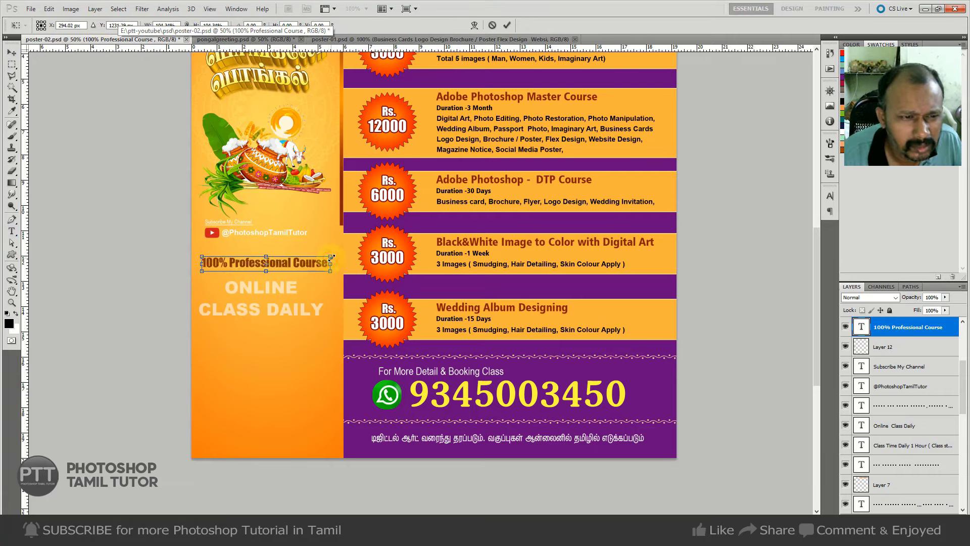
pyautogui.press('Return')
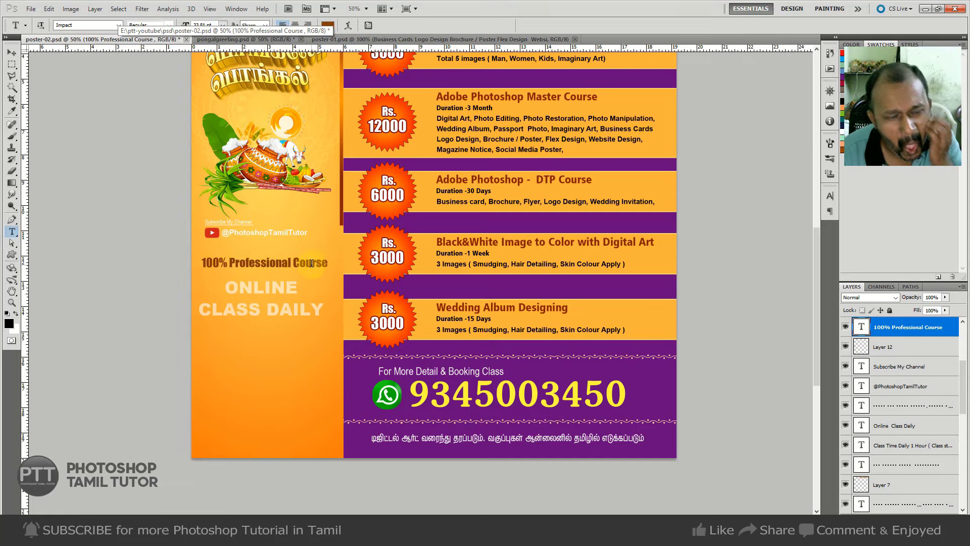
# Break the text after 100%, centre-align it at size 50, and centre it in the left column.
pyautogui.click(230, 260)
pyautogui.press('Return')
pyautogui.hotkey('ctrl', 'a')
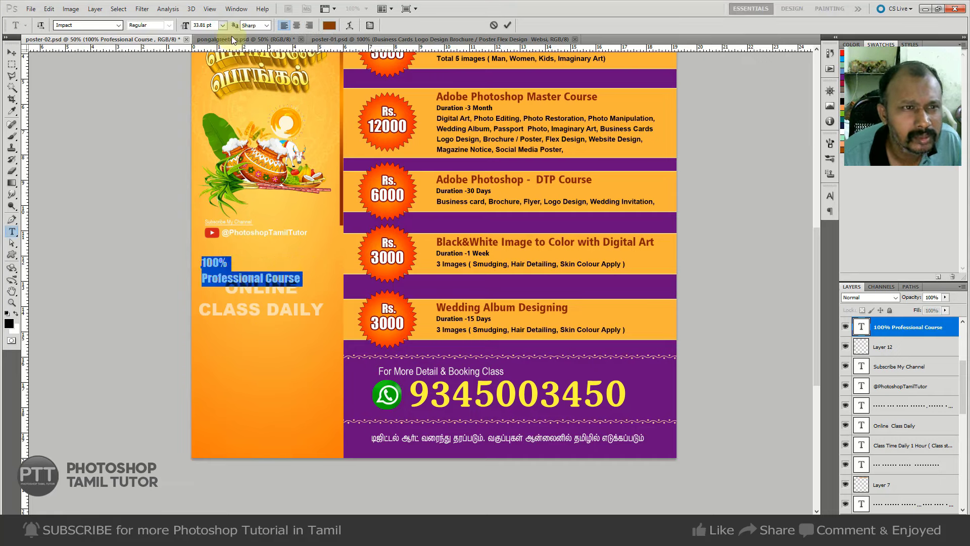
pyautogui.click(296, 26)
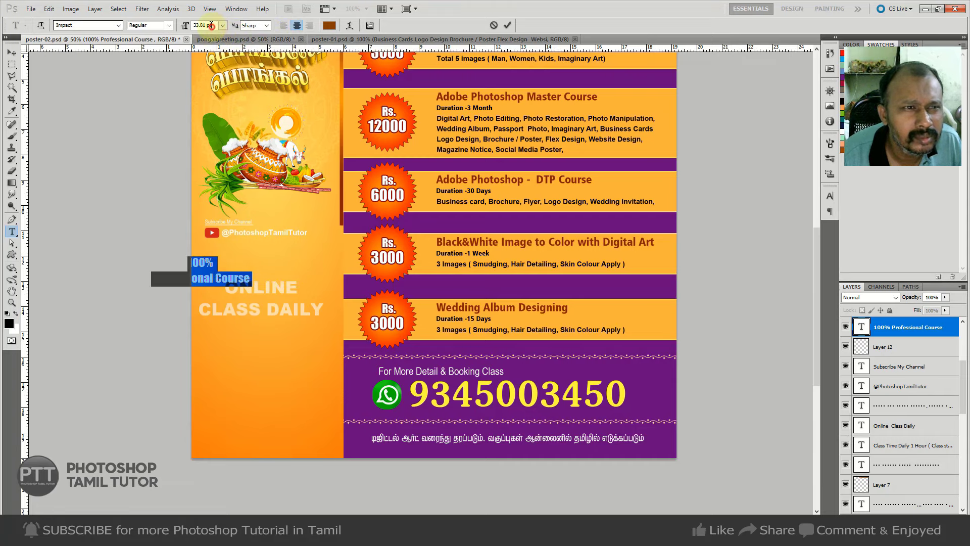
pyautogui.write('50')
pyautogui.press('Return')
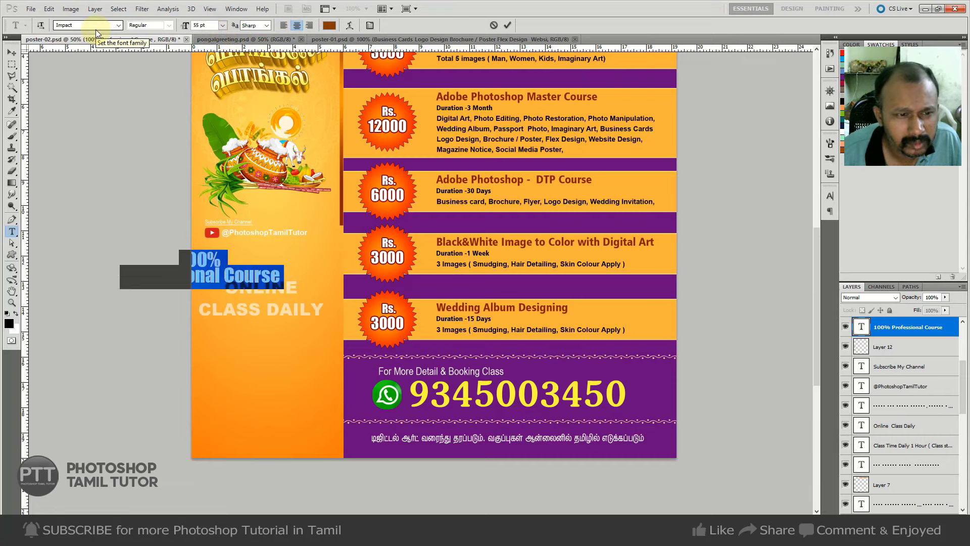
pyautogui.hotkey('ctrl', 'Return')
pyautogui.press('v')
pyautogui.moveTo(222, 287); pyautogui.dragTo(287, 287)
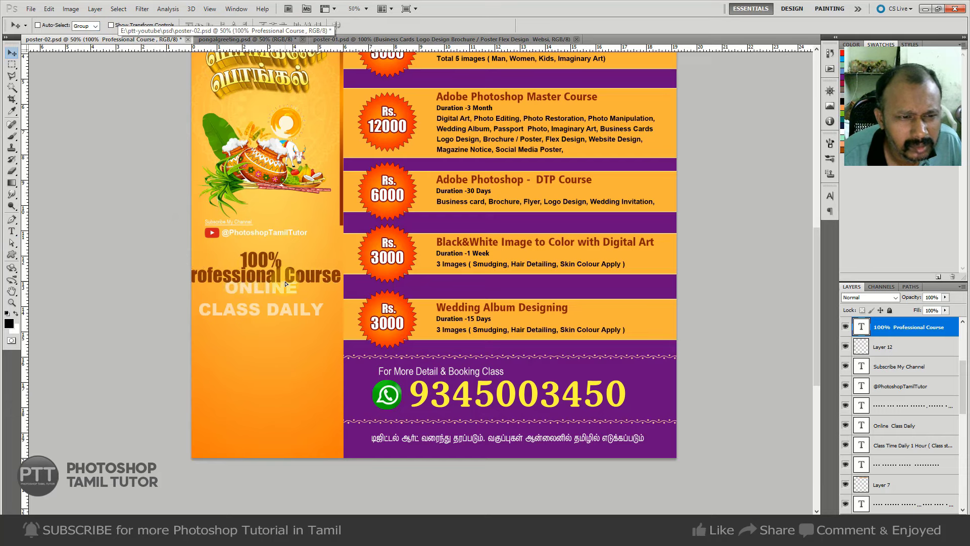
# Increase the line spacing, put Course on its own line, and nudge the text up.
pyautogui.press('t')
pyautogui.click(278, 276)
pyautogui.hotkey('ctrl', 'a')
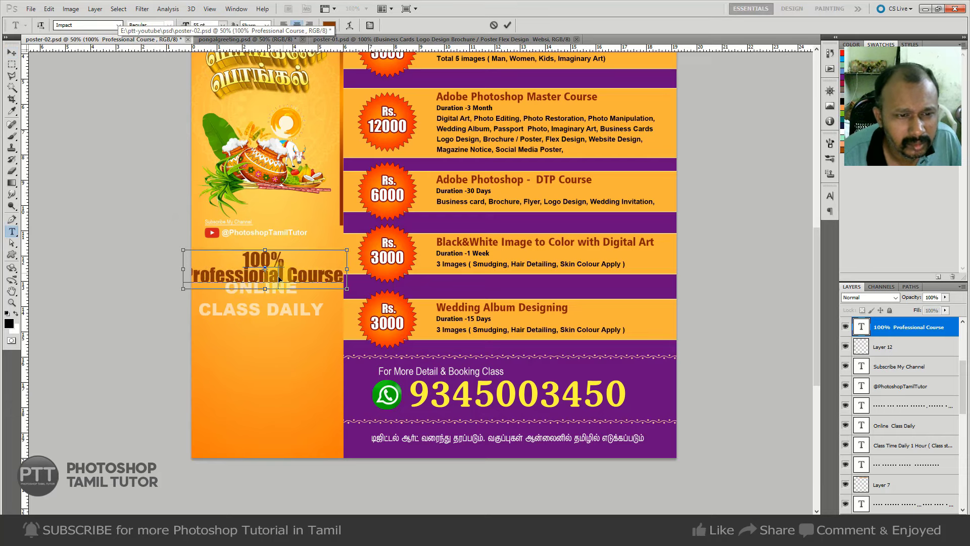
pyautogui.hotkey('alt', 'Down')
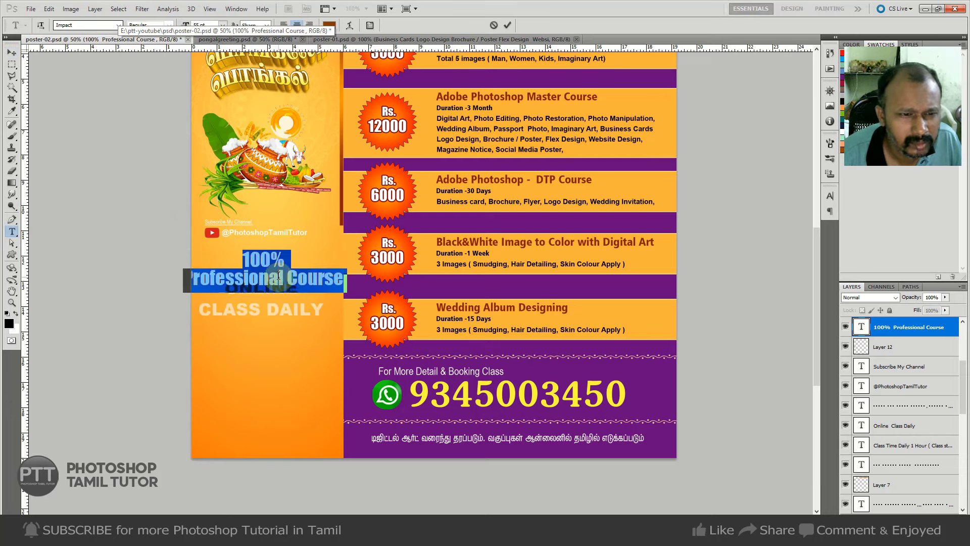
pyautogui.click(286, 281)
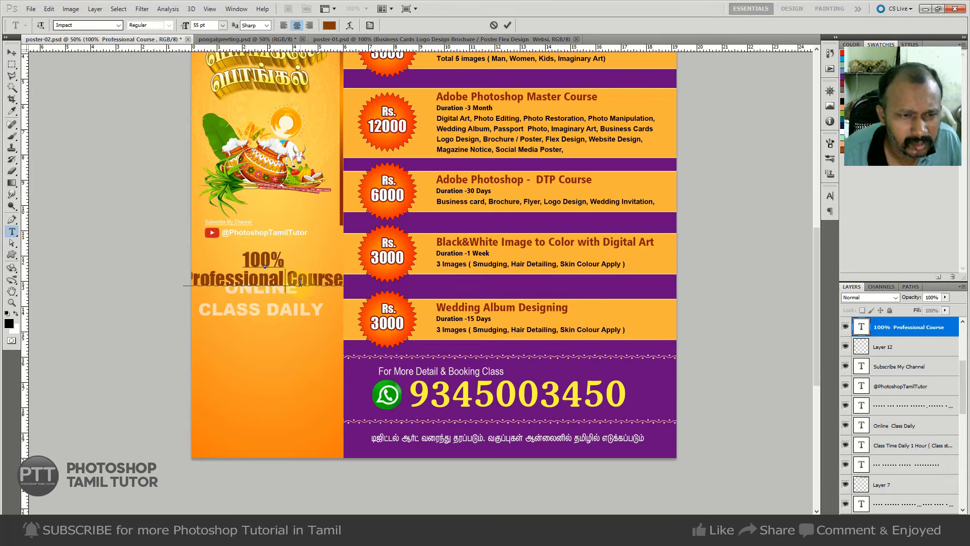
pyautogui.press('BackSpace')
pyautogui.press('Return')
pyautogui.hotkey('ctrl', 'Return')
pyautogui.press('v')
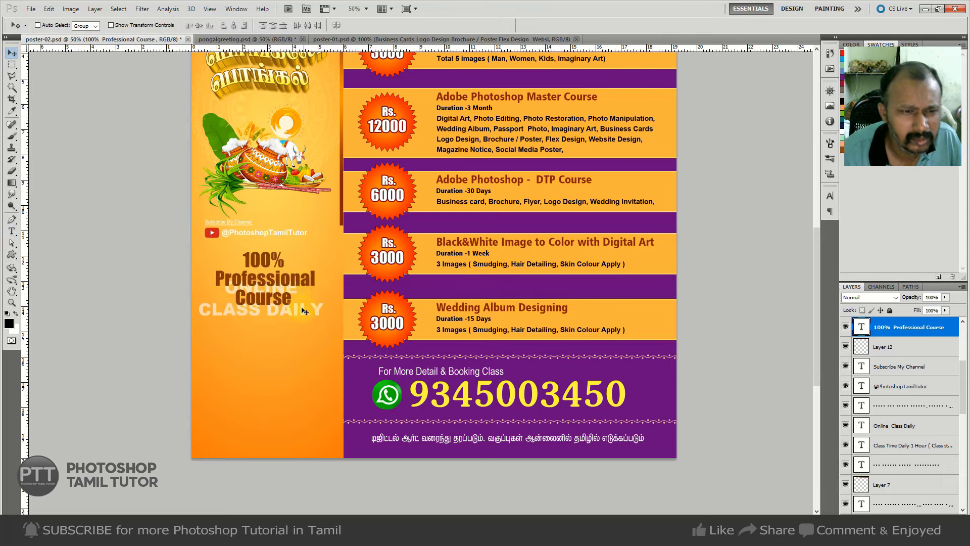
pyautogui.press('Up')
pyautogui.press('Up')
pyautogui.press('Up')
pyautogui.press('Up')
pyautogui.press('Up')
pyautogui.press('Up')
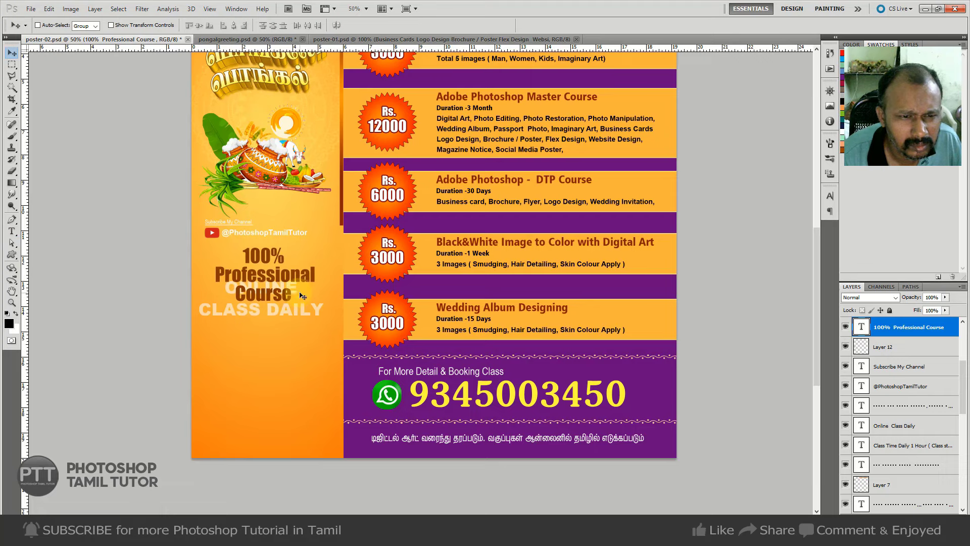
# Move ONLINE CLASS DAILY down to the bottom of the orange left panel.
pyautogui.rightClick(317, 310)
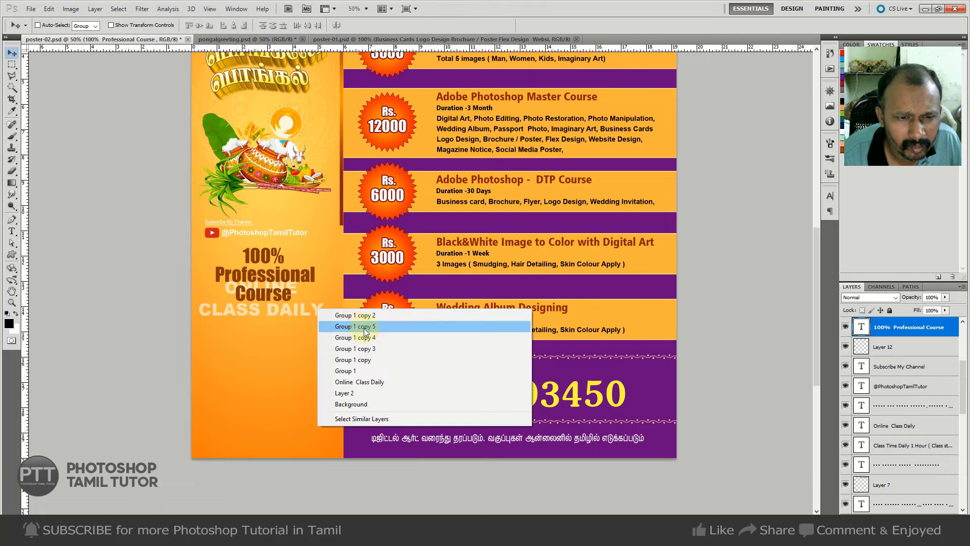
pyautogui.click(364, 382)
pyautogui.moveTo(296, 306)
pyautogui.mouseDown()
pyautogui.moveTo(297, 352)
pyautogui.moveTo(296, 336)
pyautogui.mouseUp()
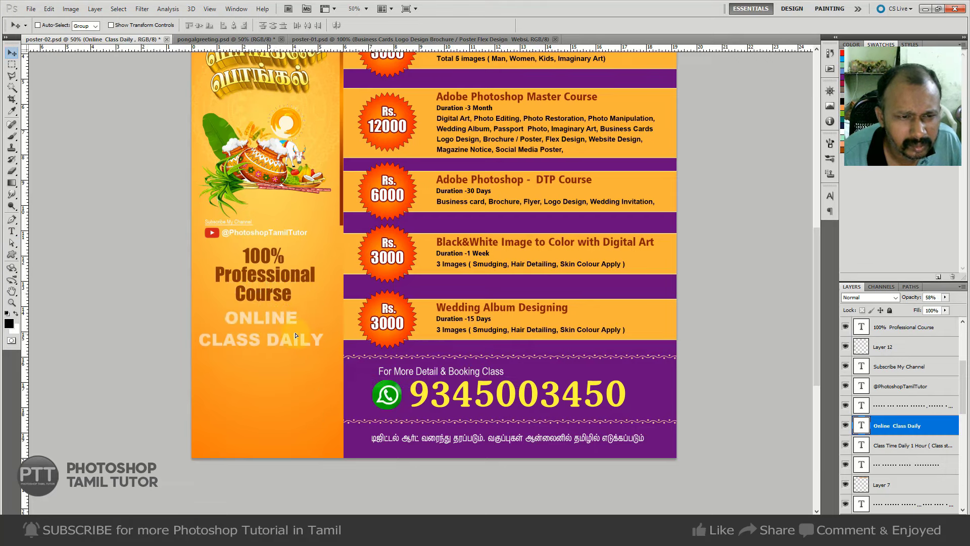
pyautogui.moveTo(400, 301); pyautogui.dragTo(354, 308)
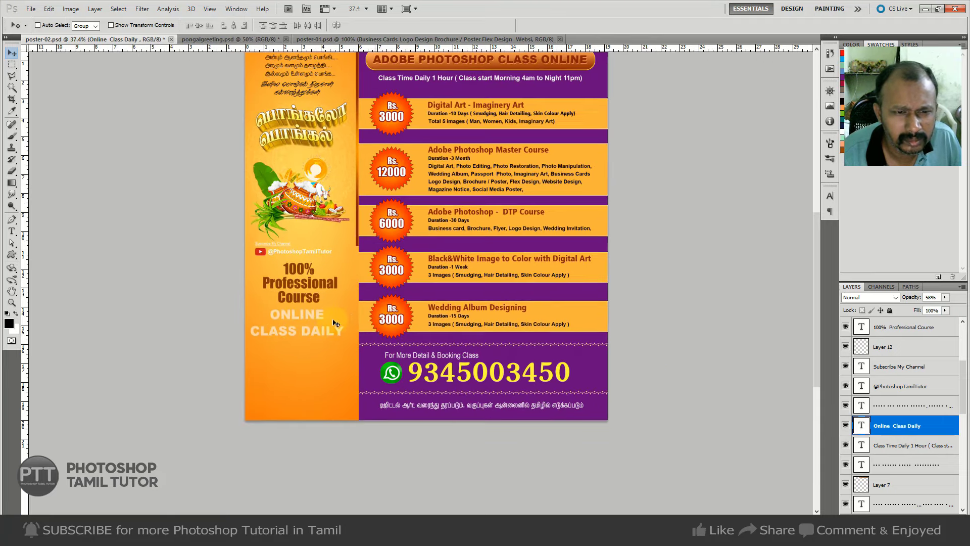
pyautogui.press('t')
pyautogui.click(326, 329)
pyautogui.hotkey('ctrl', 'a')
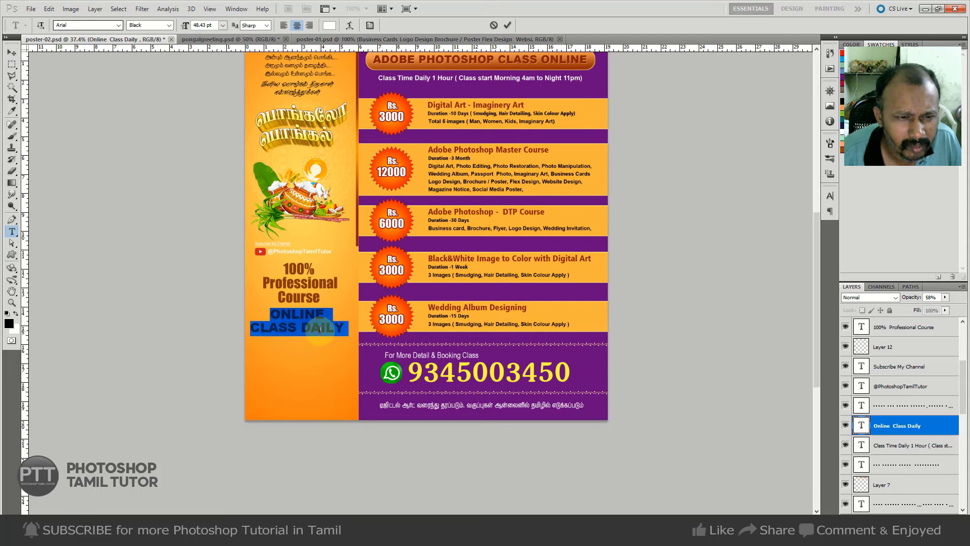
pyautogui.hotkey('ctrl', 'Return')
pyautogui.press('v')
pyautogui.moveTo(320, 329); pyautogui.dragTo(323, 334)
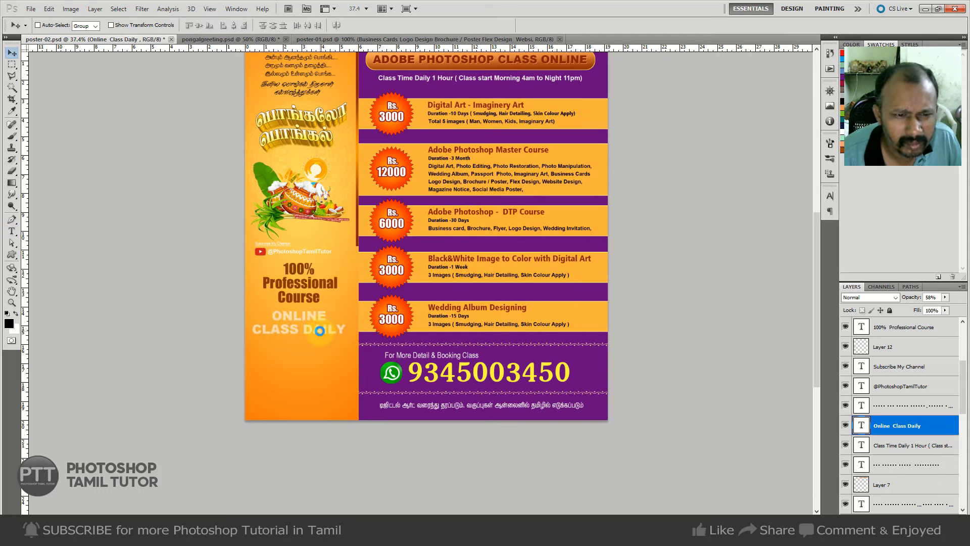
# Zoom back to 50%, pan to the Master Course section, and pick the Group 1 copy 2 layer.
pyautogui.hotkey('ctrl', '+')
pyautogui.moveTo(312, 352)
pyautogui.mouseDown()
pyautogui.moveTo(318, 270)
pyautogui.moveTo(321, 372)
pyautogui.mouseUp()
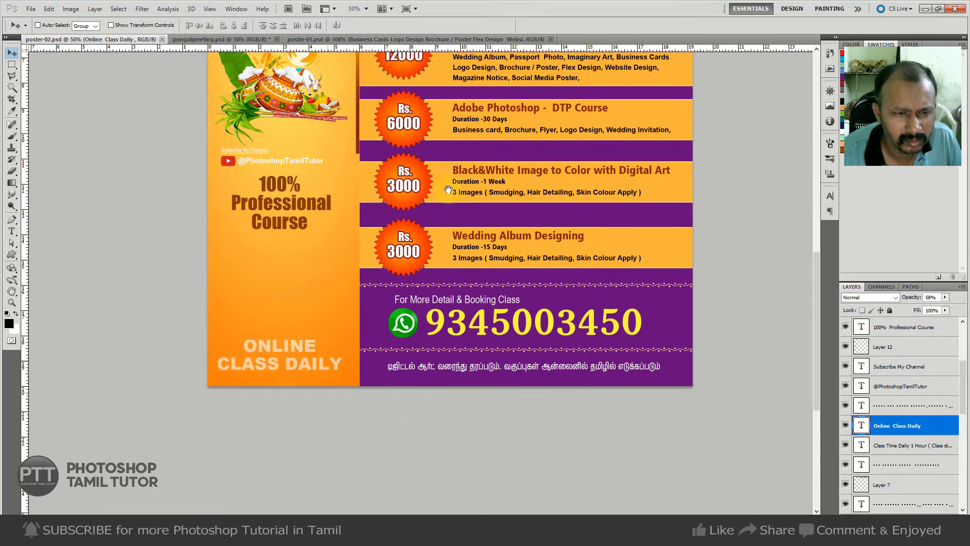
pyautogui.moveTo(448, 189); pyautogui.dragTo(416, 260)
pyautogui.rightClick(297, 275)
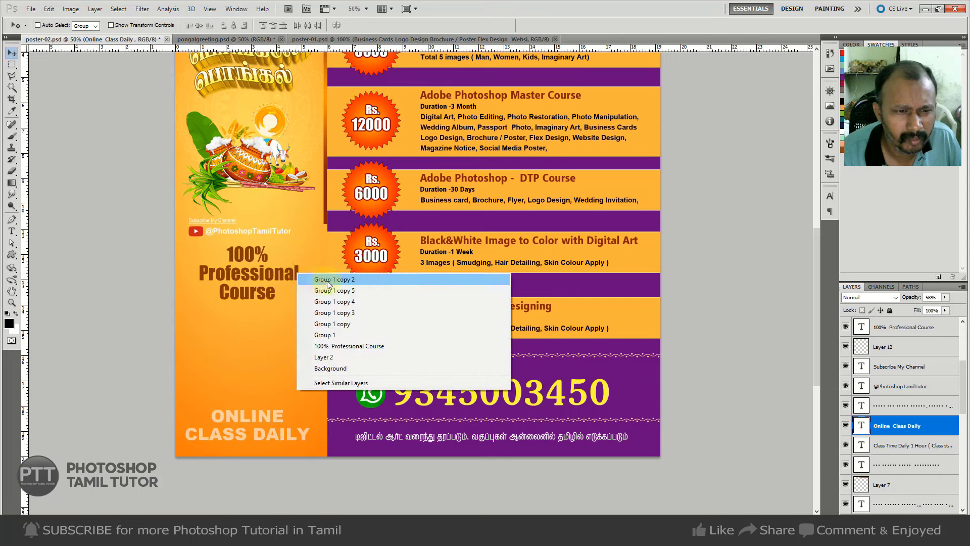
pyautogui.click(323, 277)
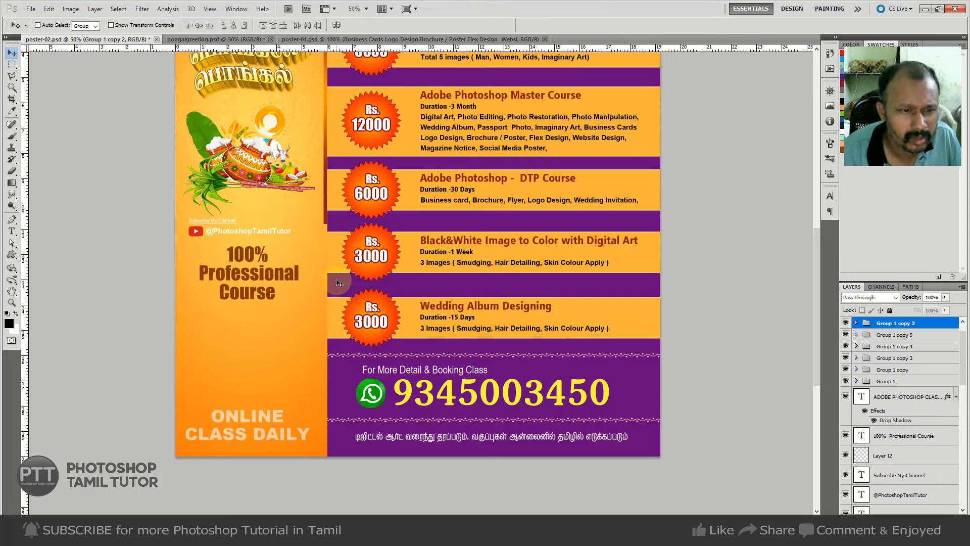
# Rewrite Online Class Daily as stacked lines: 100% / PROFESSIONL / COURSE / ONLINE CLASS DAILY.
pyautogui.doubleClick(231, 417)
pyautogui.write('10')
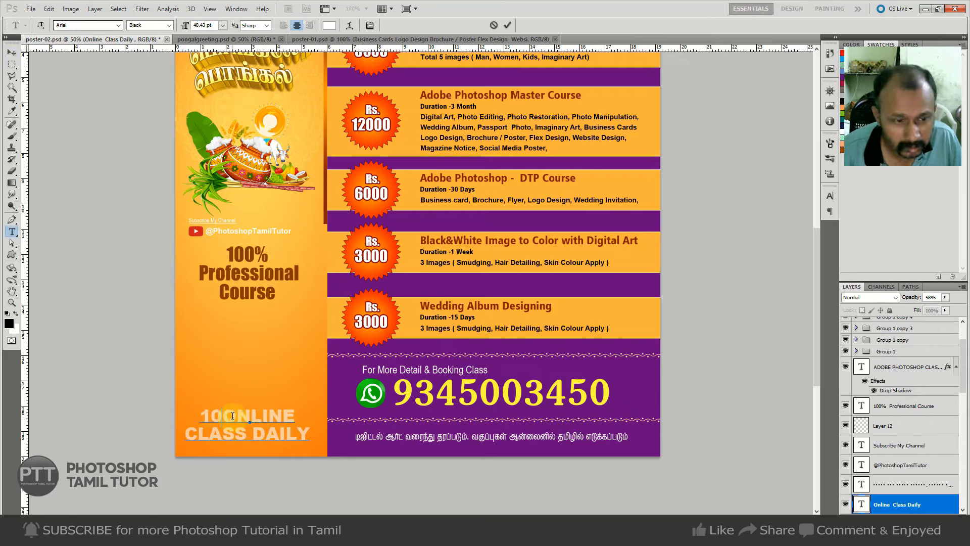
pyautogui.write('0% ')
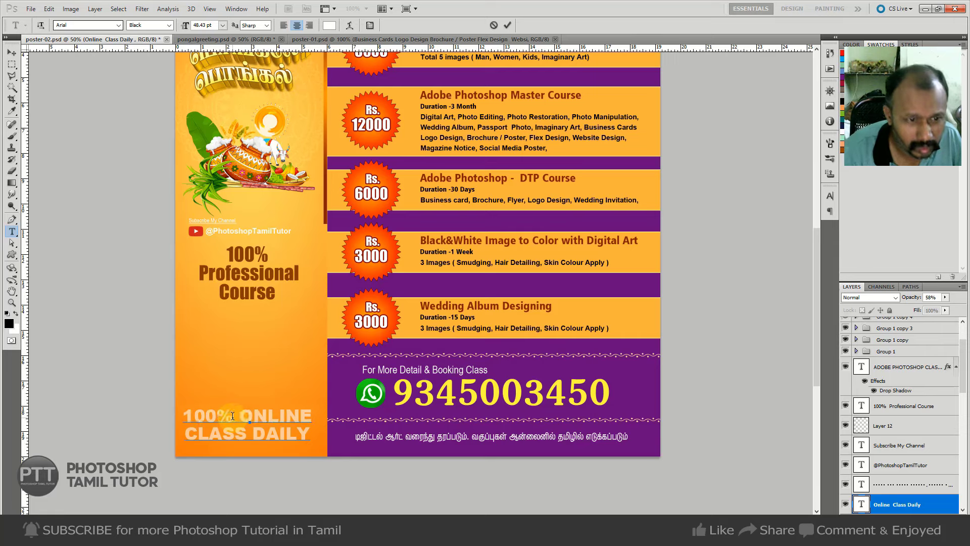
pyautogui.write('PROF')
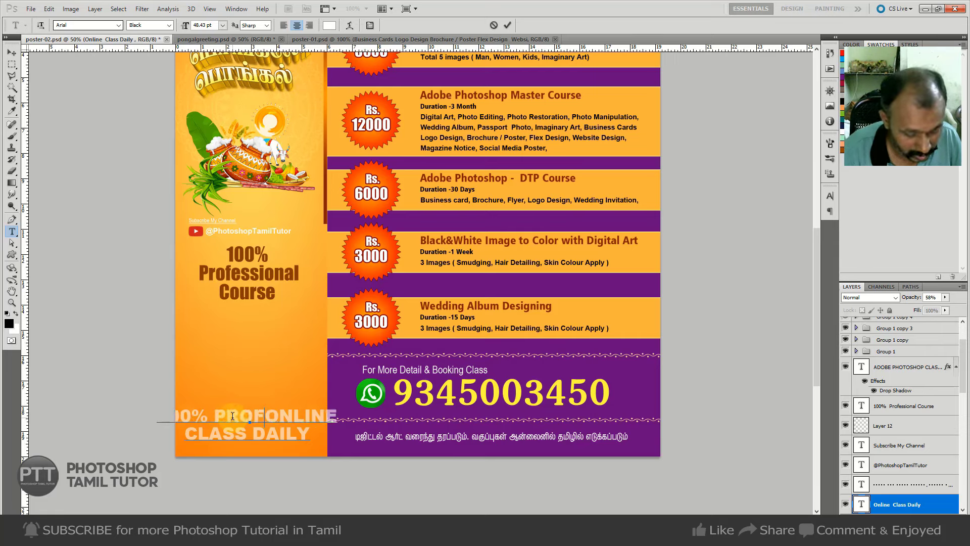
pyautogui.write('ESSION')
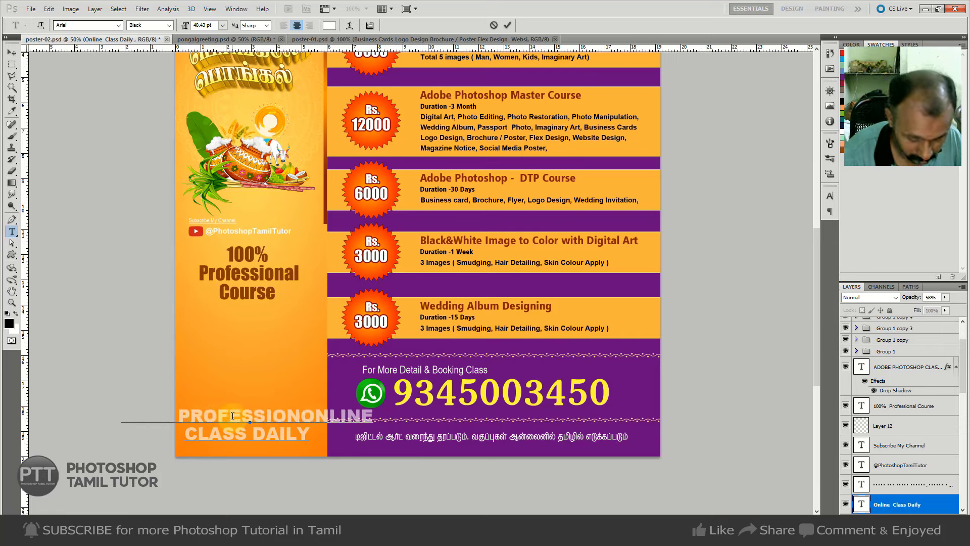
pyautogui.write('L ')
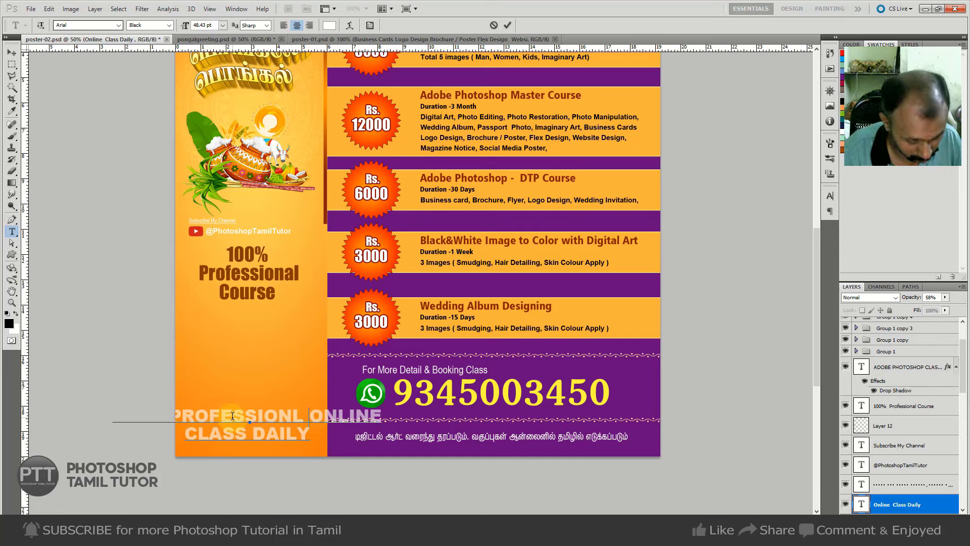
pyautogui.write('COURSE ')
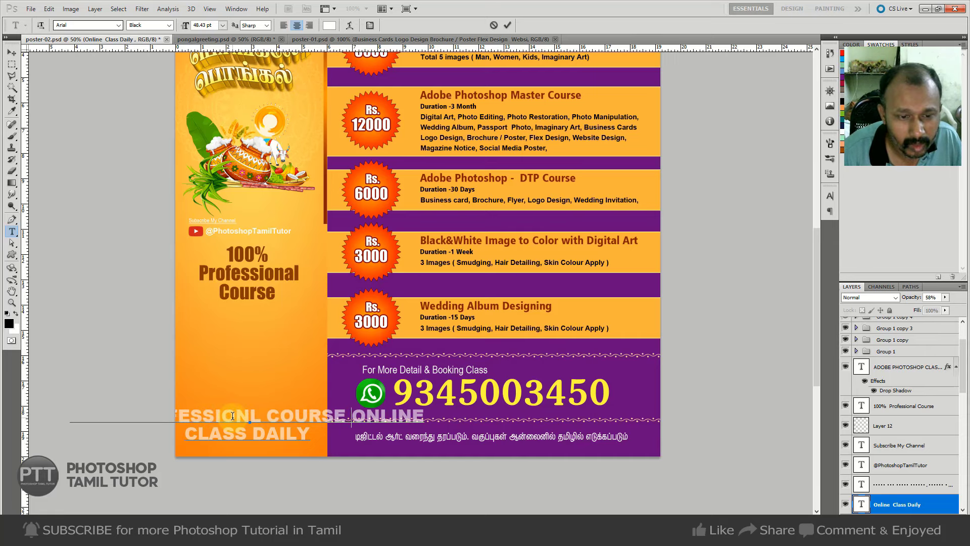
pyautogui.write('\\')
pyautogui.press('BackSpace')
pyautogui.press('BackSpace')
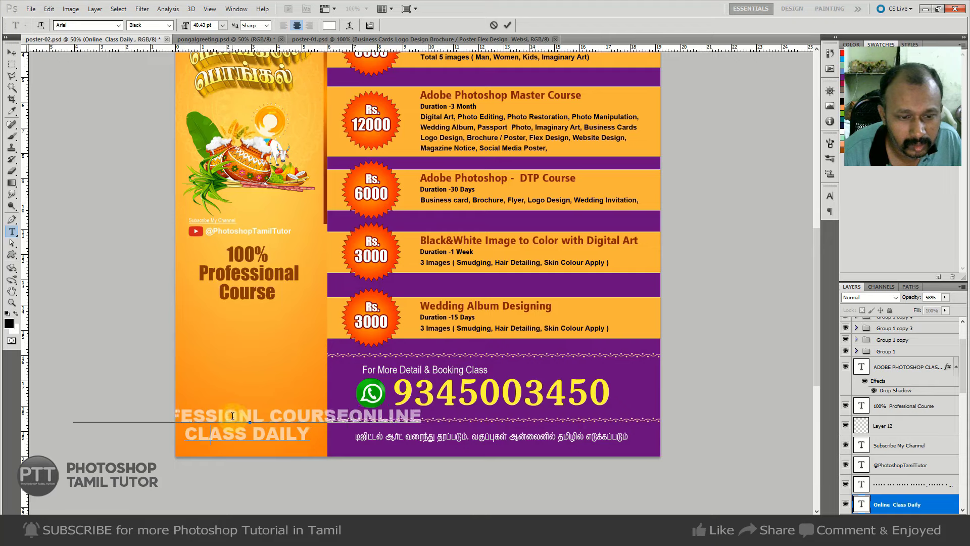
pyautogui.press('Return')
pyautogui.hotkey('ctrl', 'Return')
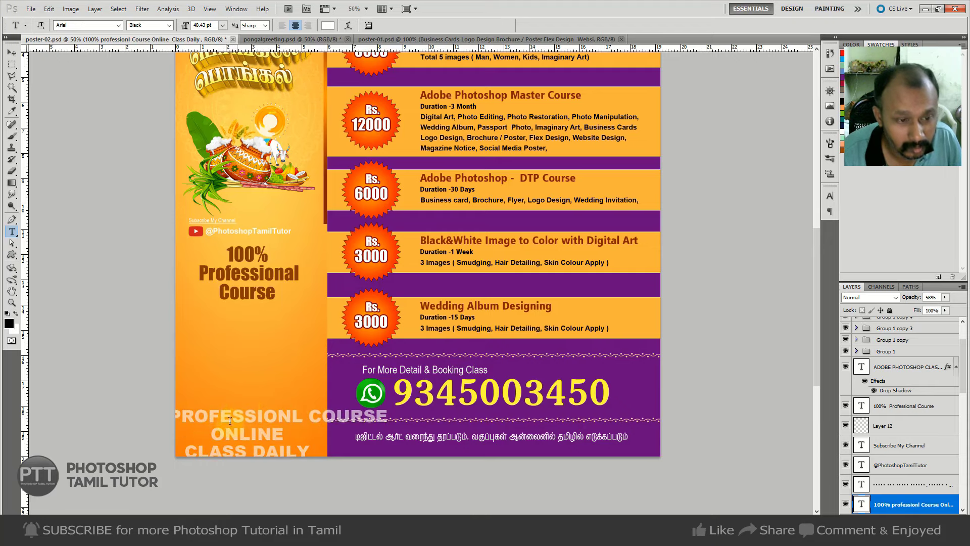
pyautogui.click(303, 410)
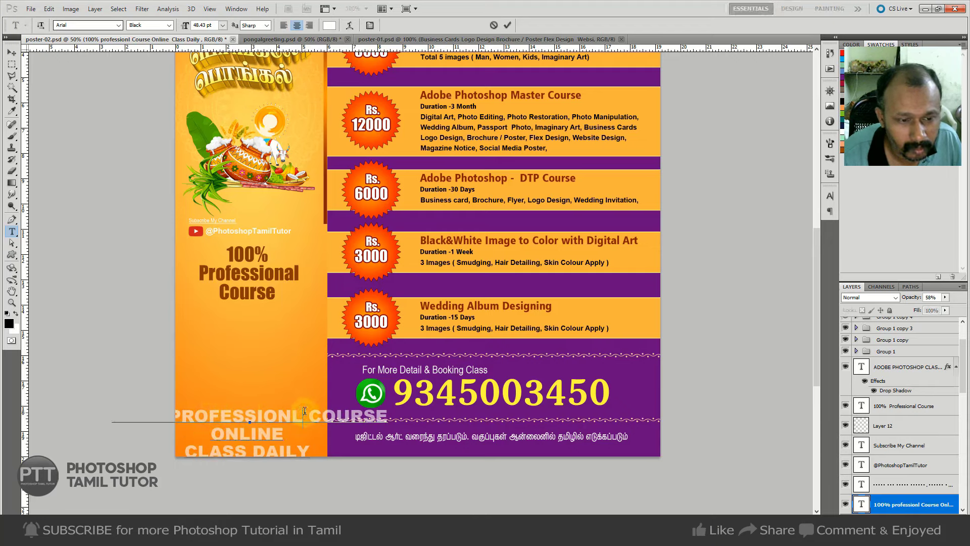
pyautogui.press('Return')
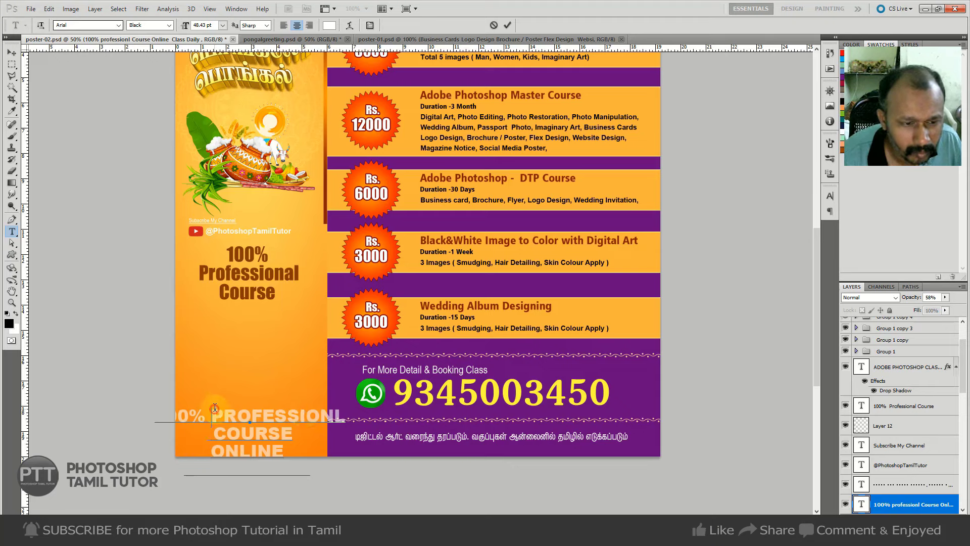
pyautogui.press('Return')
pyautogui.hotkey('ctrl', 'Return')
pyautogui.press('v')
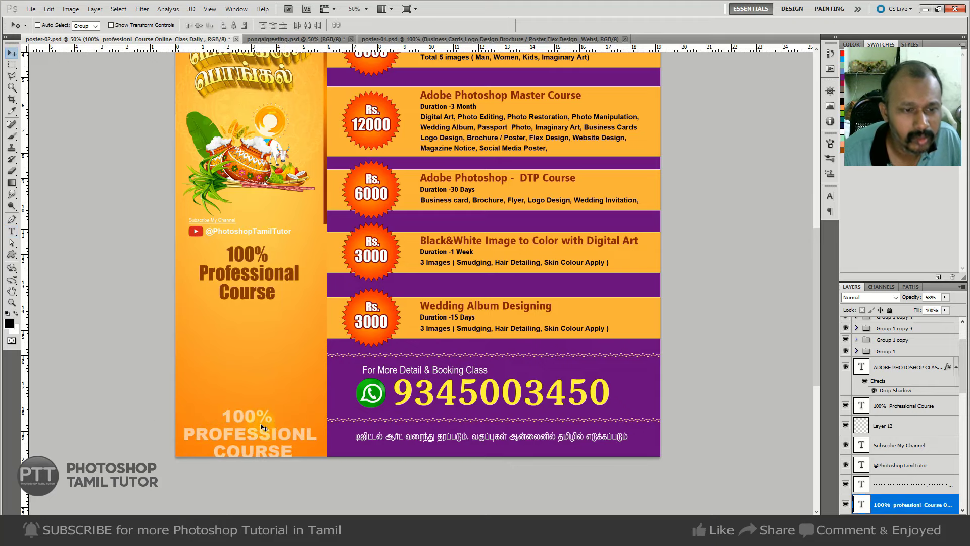
# Move the stacked block up, delete the old 100% Professional Course heading, and select the new block.
pyautogui.moveTo(287, 320); pyautogui.dragTo(283, 281)
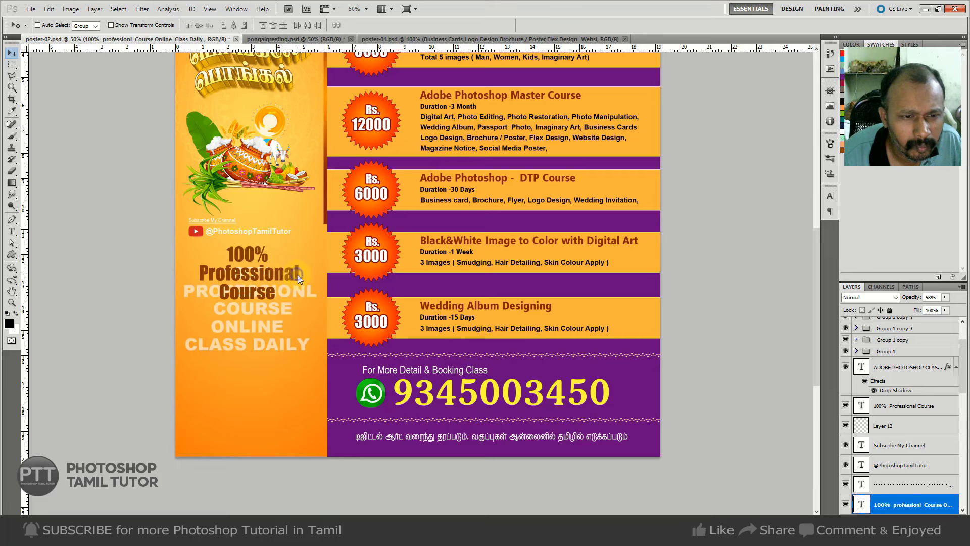
pyautogui.rightClick(298, 275)
pyautogui.click(364, 346)
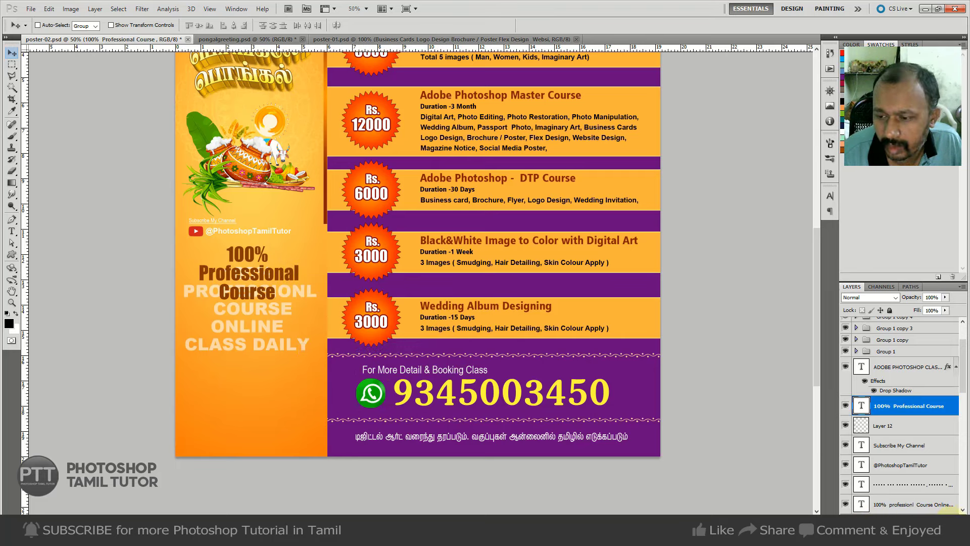
pyautogui.press('Delete')
pyautogui.press('Return')
pyautogui.rightClick(310, 300)
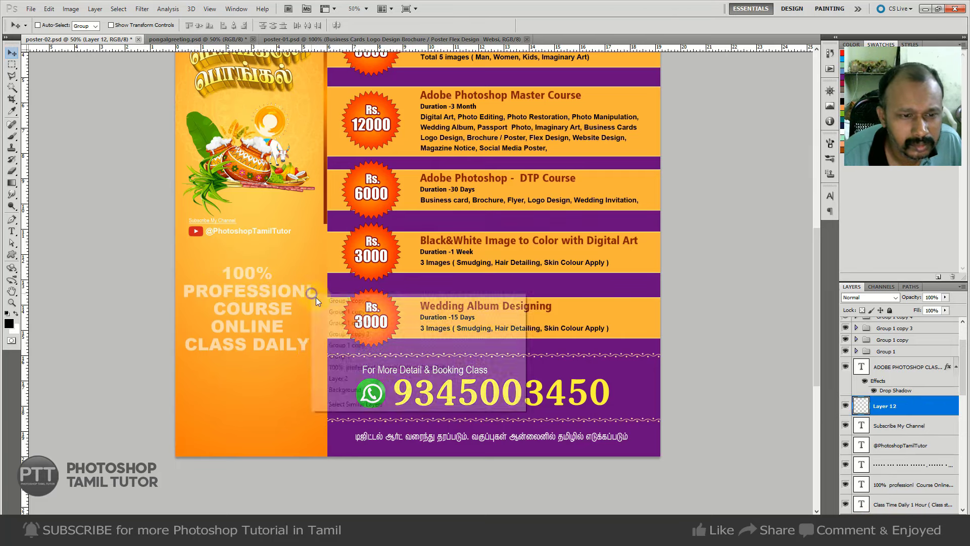
pyautogui.click(362, 365)
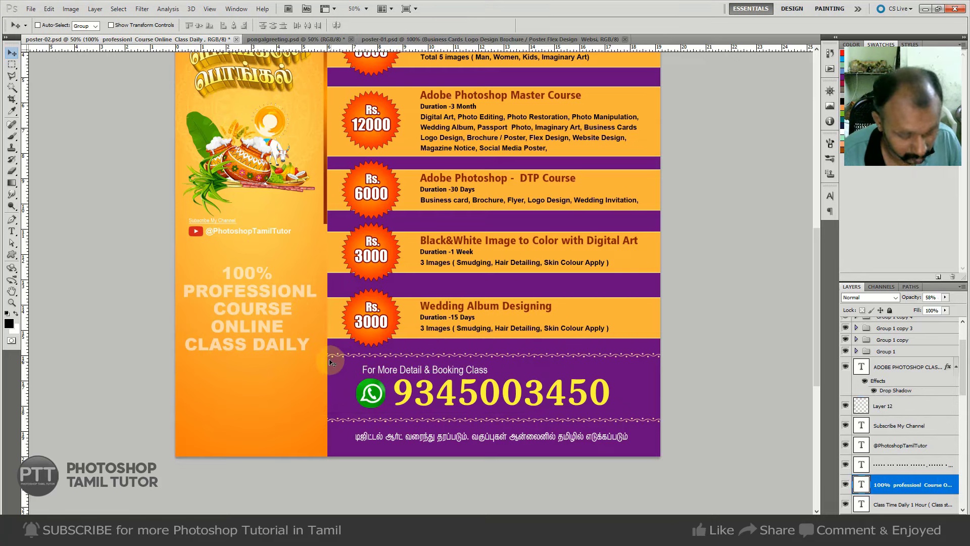
pyautogui.hotkey('ctrl', 't')
# Shrink the white text block to about 89%, raise it under the channel name, and save.
pyautogui.moveTo(316, 352); pyautogui.dragTo(309, 350)
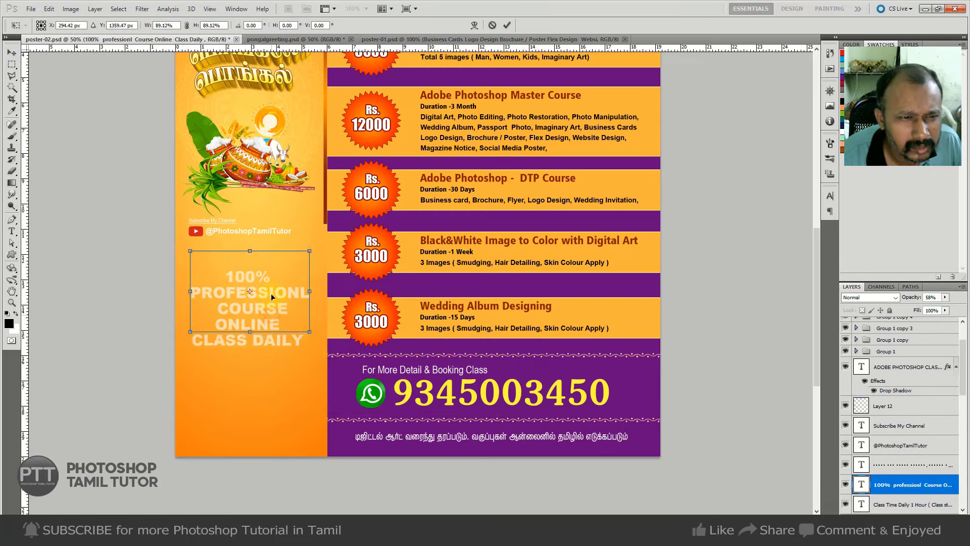
pyautogui.moveTo(272, 318); pyautogui.dragTo(272, 295)
pyautogui.press('Return')
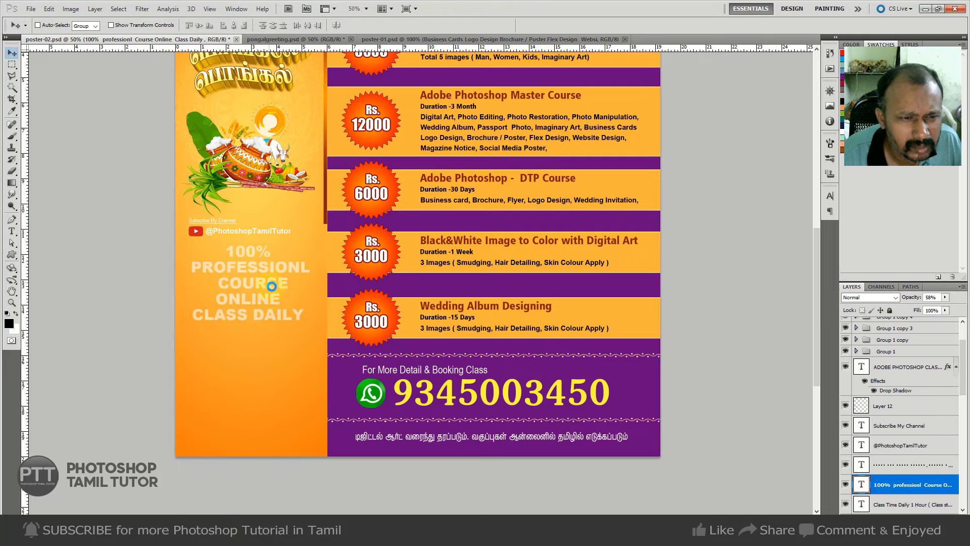
pyautogui.hotkey('ctrl', 's')
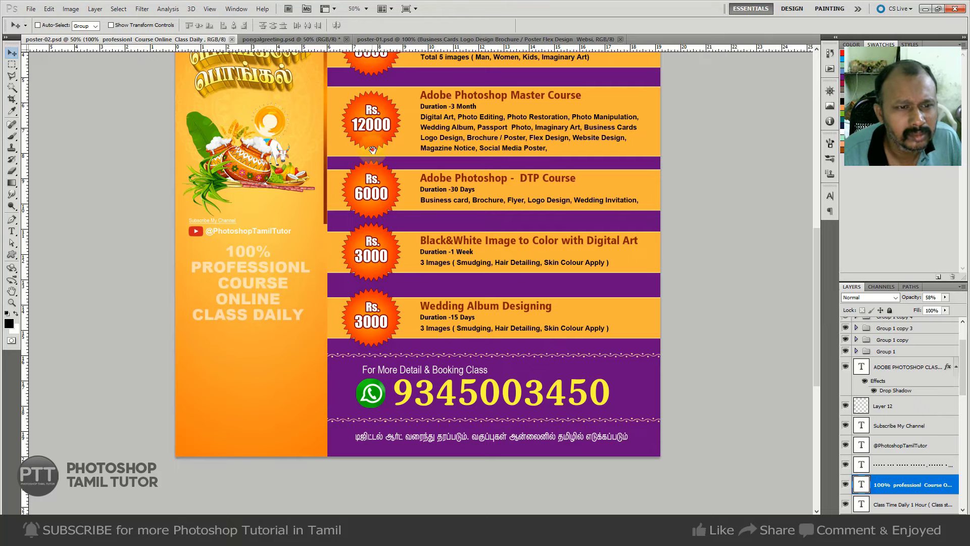
# Stretch the Layer 10 divider strip down to the poster's bottom and fit the view.
pyautogui.moveTo(372, 150); pyautogui.dragTo(372, 278)
pyautogui.moveTo(480, 348)
pyautogui.mouseDown()
pyautogui.moveTo(407, 313)
pyautogui.moveTo(404, 251)
pyautogui.moveTo(384, 242)
pyautogui.mouseUp()
pyautogui.rightClick(345, 240)
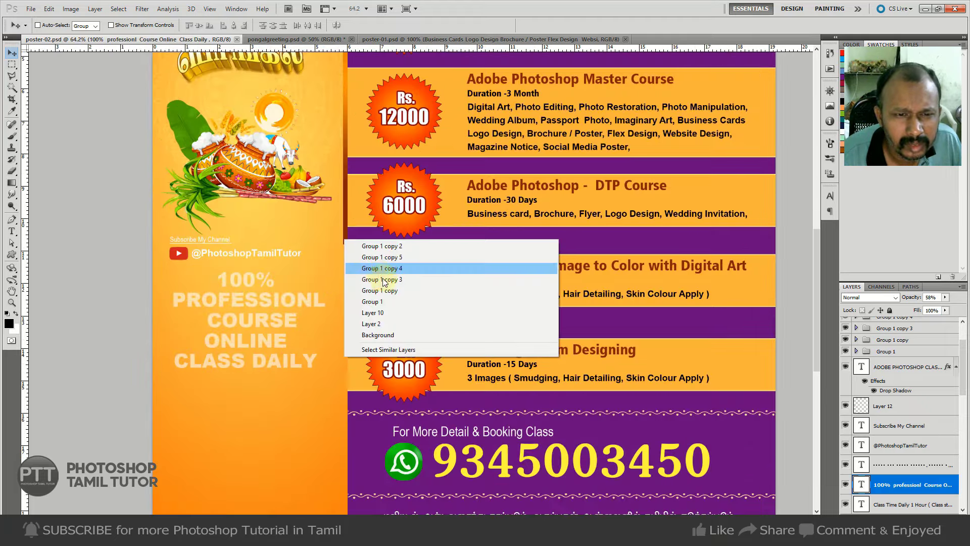
pyautogui.click(376, 312)
pyautogui.hotkey('ctrl', 't')
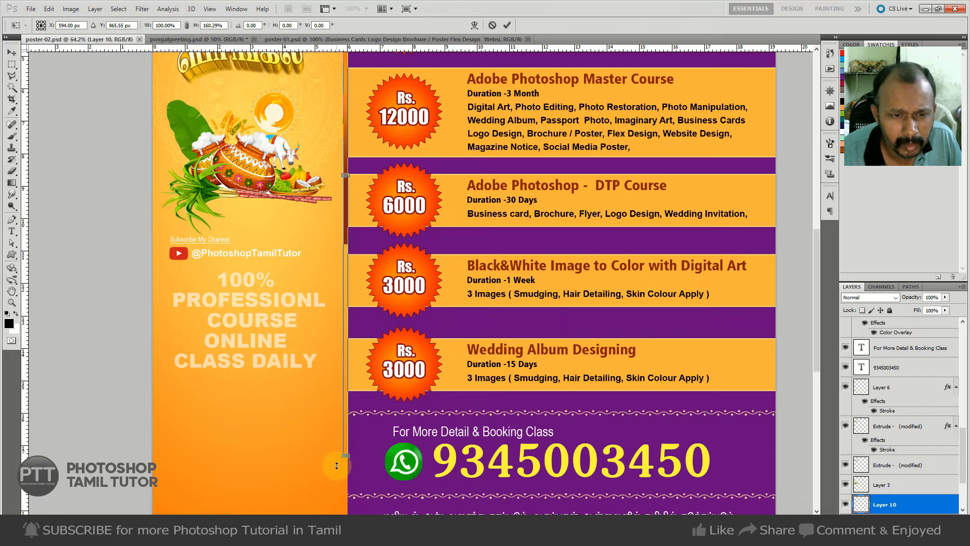
pyautogui.moveTo(345, 245)
pyautogui.mouseDown()
pyautogui.moveTo(346, 462)
pyautogui.moveTo(347, 194)
pyautogui.moveTo(327, 314)
pyautogui.mouseUp()
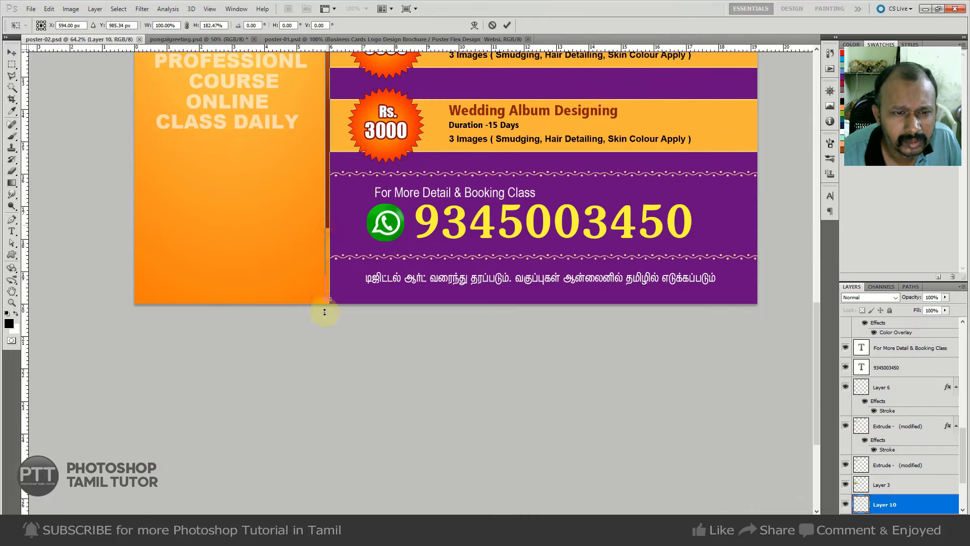
pyautogui.press('Return')
pyautogui.hotkey('ctrl', '0')
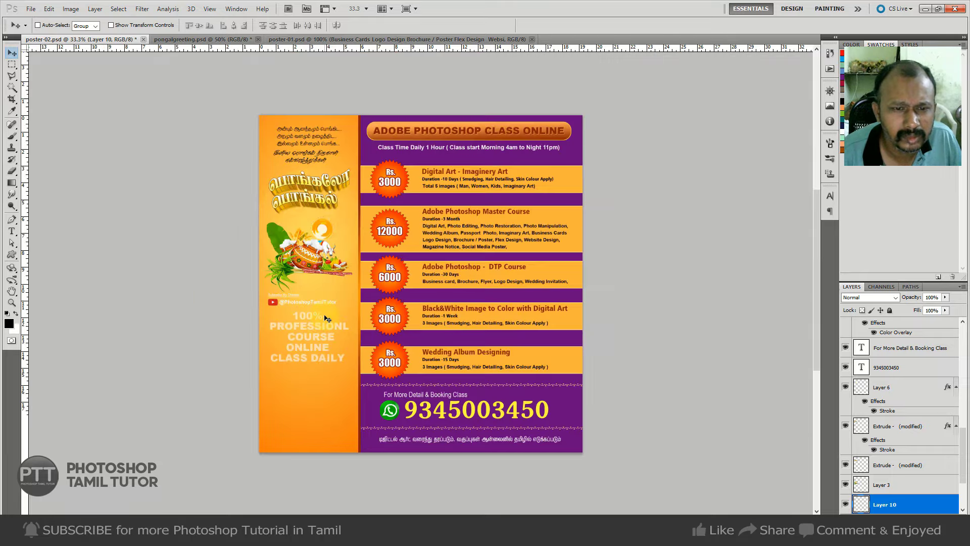
pyautogui.click(413, 262)
# In poster-01, select the man-on-Photoshop-cube layer, undoing an accidental move.
pyautogui.scroll(-2, 354, 303)
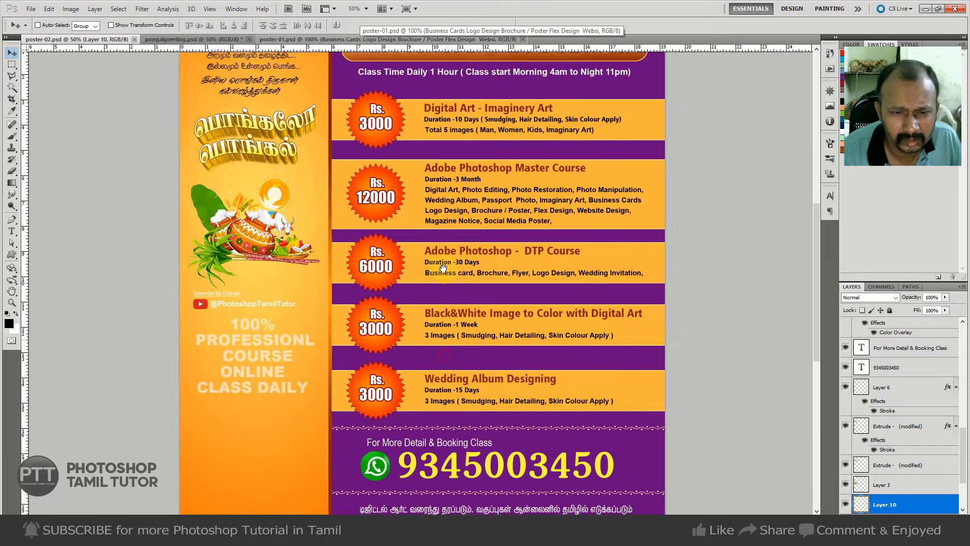
pyautogui.hotkey('ctrl', 'Tab')
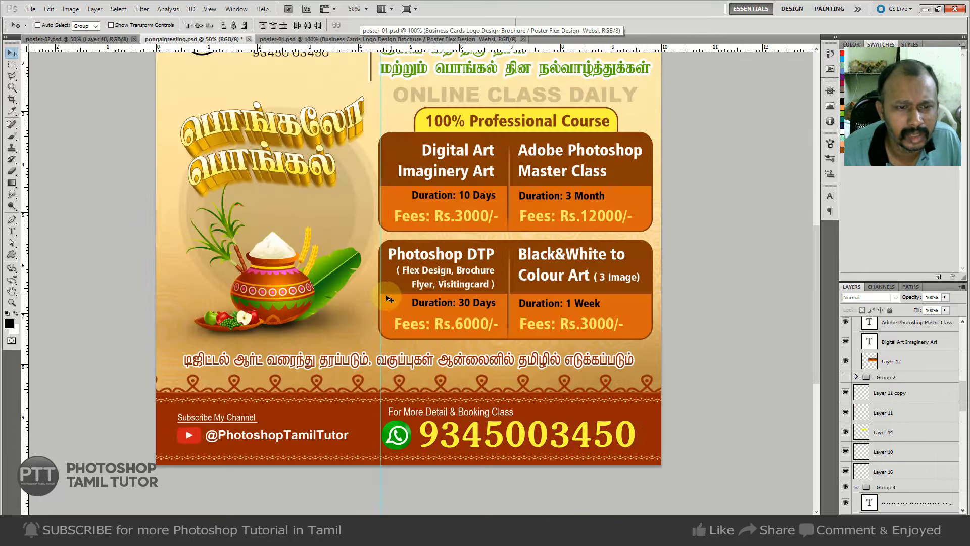
pyautogui.hotkey('ctrl', 'Tab')
pyautogui.rightClick(264, 357)
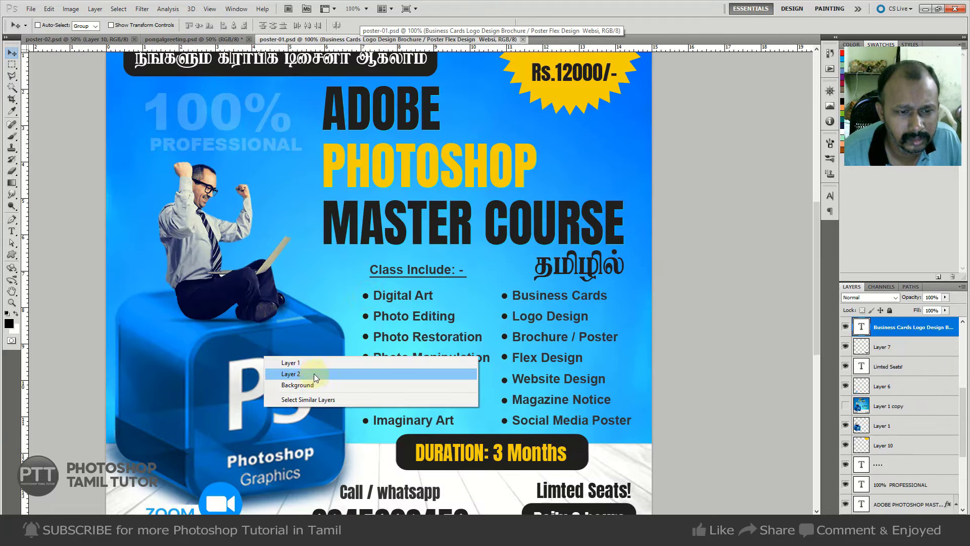
pyautogui.click(276, 362)
pyautogui.moveTo(265, 388); pyautogui.dragTo(372, 301)
pyautogui.hotkey('ctrl', 'z')
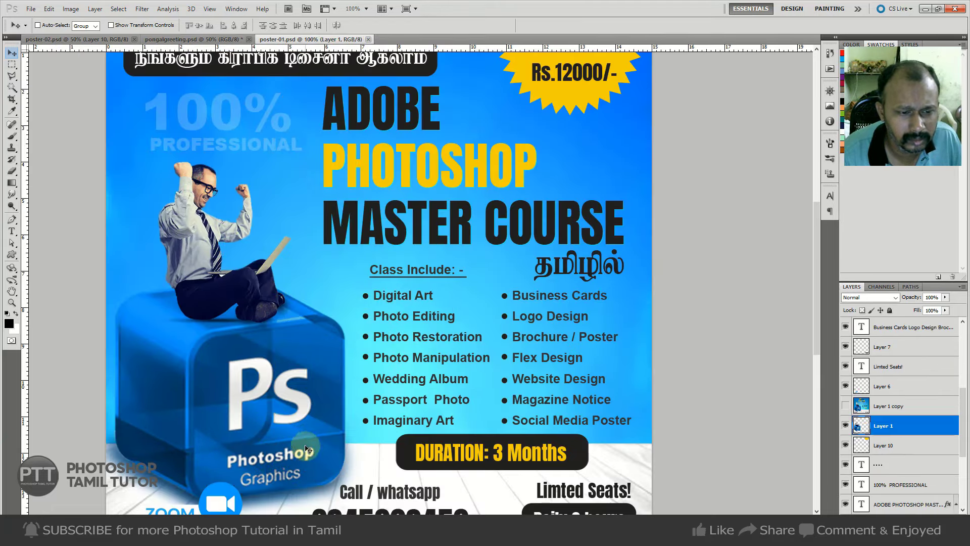
pyautogui.scroll(-5, 295, 157)
# Drop the cube figure into the price poster, shrink it slightly, and fit it at the panel's bottom.
pyautogui.moveTo(296, 158); pyautogui.dragTo(91, 39)
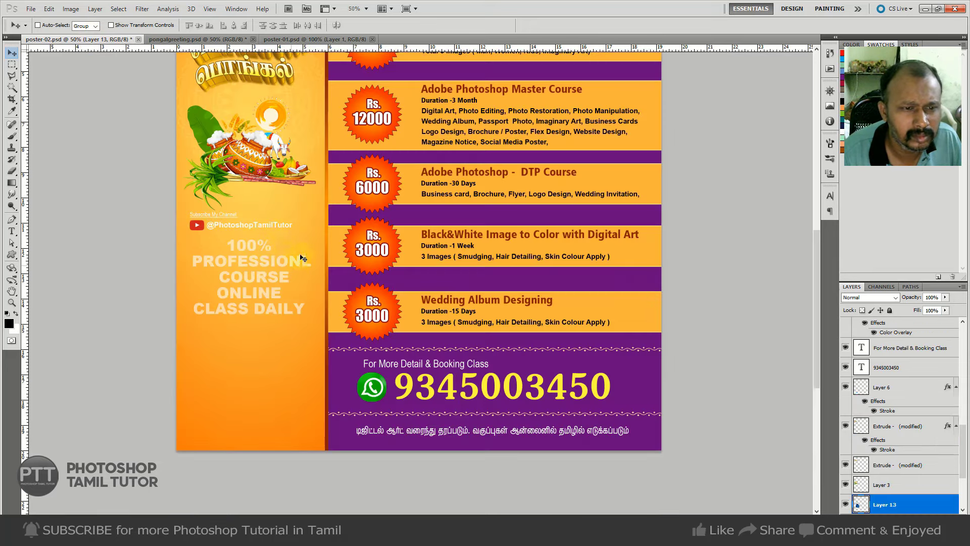
pyautogui.moveTo(91, 39)
pyautogui.mouseDown()
pyautogui.moveTo(260, 370)
pyautogui.moveTo(272, 357)
pyautogui.mouseUp()
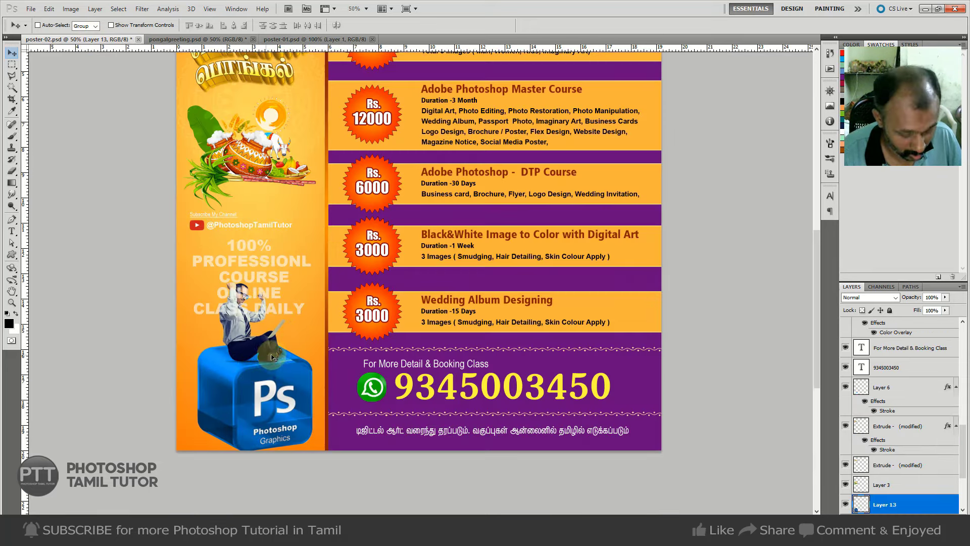
pyautogui.hotkey('ctrl', 't')
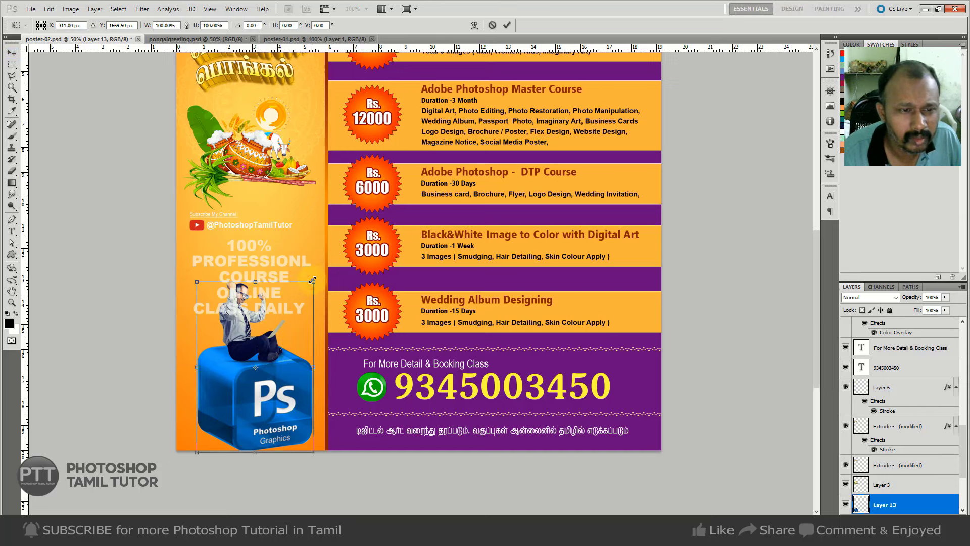
pyautogui.moveTo(313, 279); pyautogui.dragTo(310, 282)
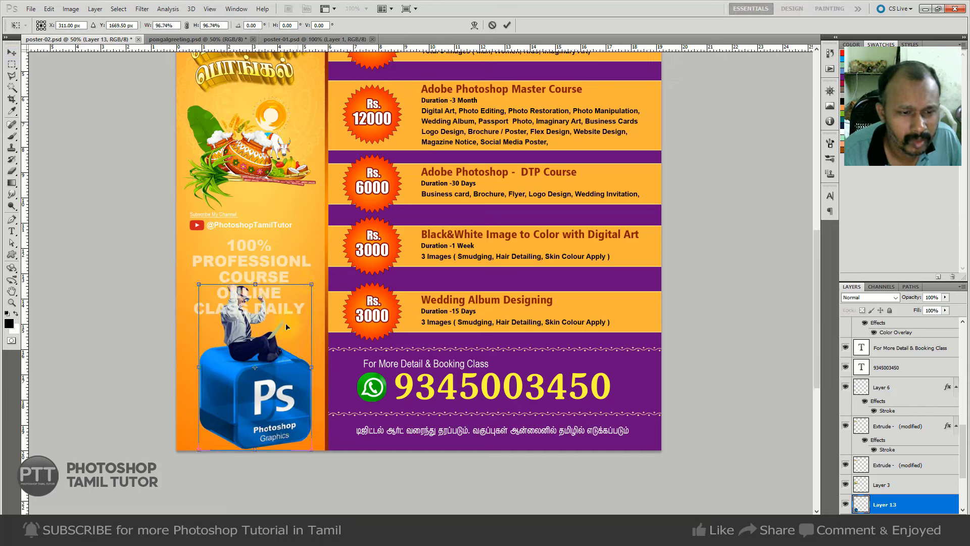
pyautogui.moveTo(274, 360); pyautogui.dragTo(272, 352)
pyautogui.press('Return')
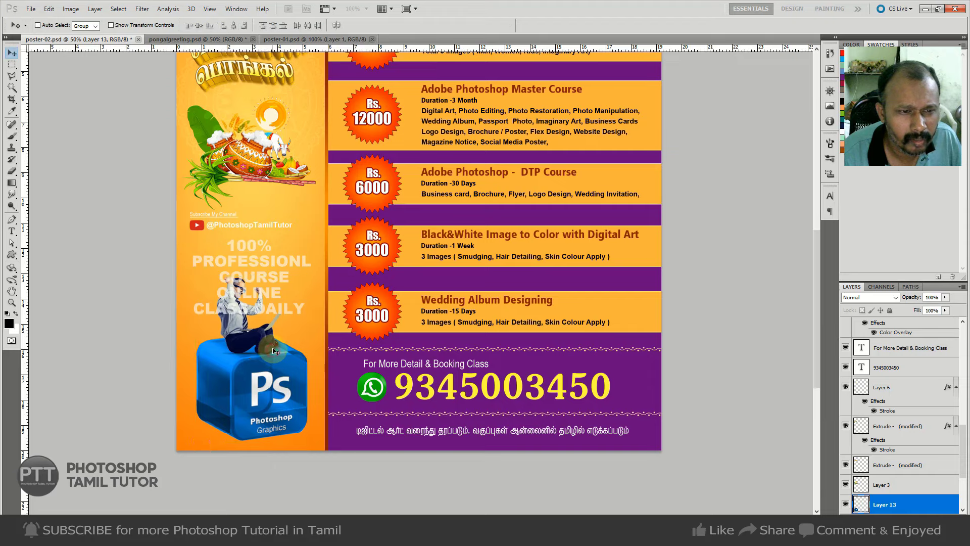
# Try setting the 100% PROFESSIONL text block to size 20, then undo the change.
pyautogui.press('t')
pyautogui.click(281, 251)
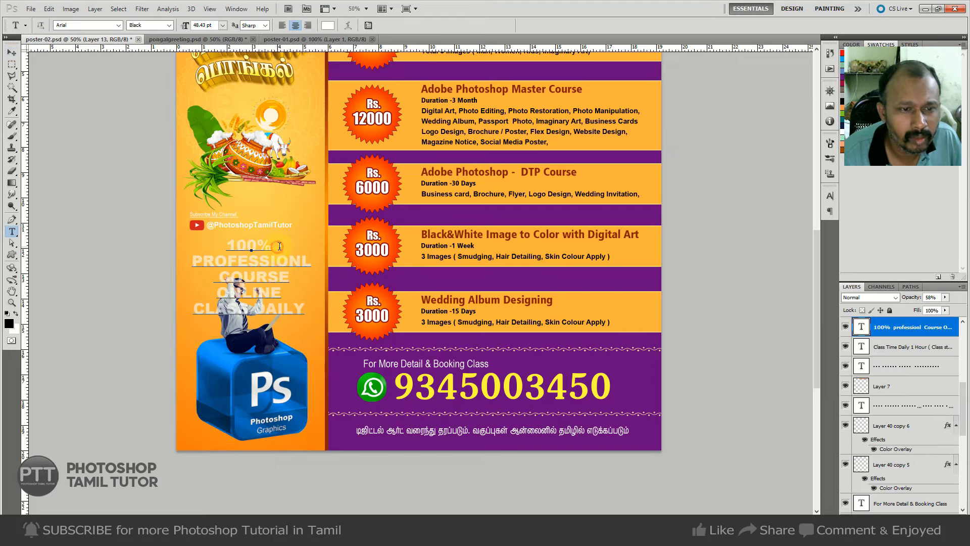
pyautogui.hotkey('ctrl', 'a')
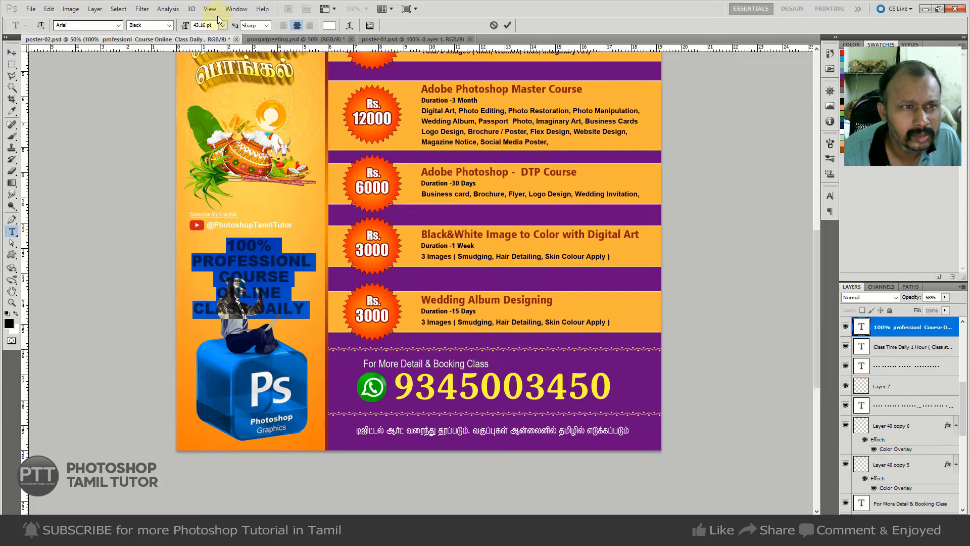
pyautogui.write('20')
pyautogui.press('Return')
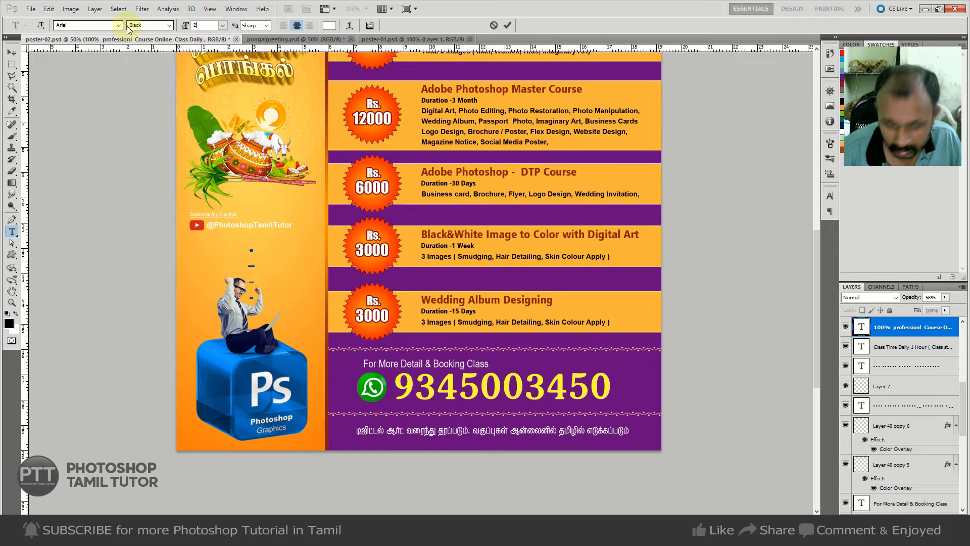
pyautogui.hotkey('ctrl', 'Return')
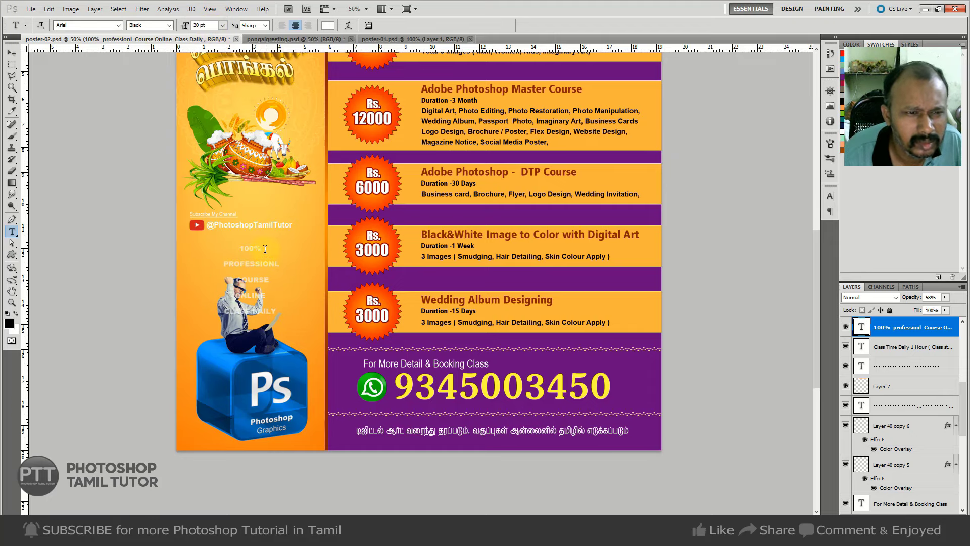
pyautogui.hotkey('ctrl', 'z')
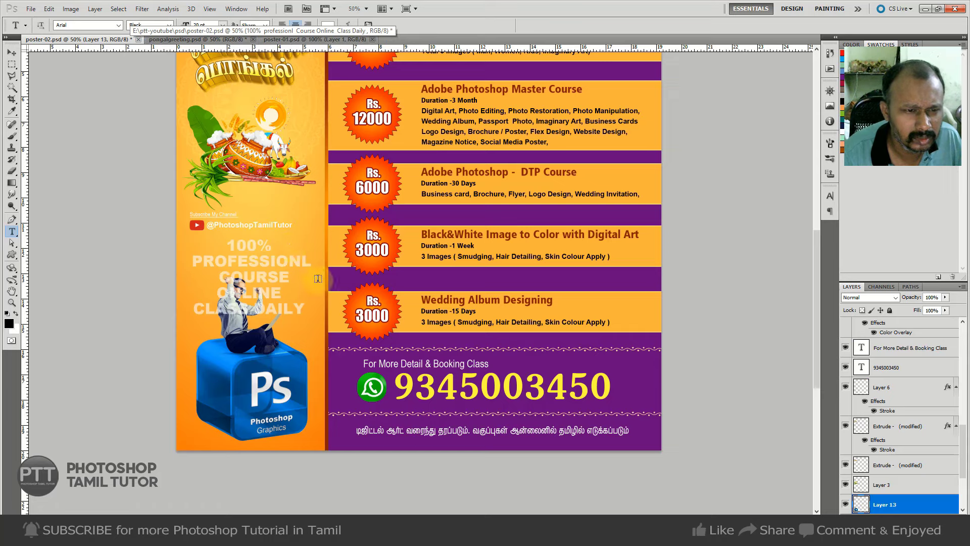
# Raise the cube figure layer (Layer 13) above the text layers.
pyautogui.press('v')
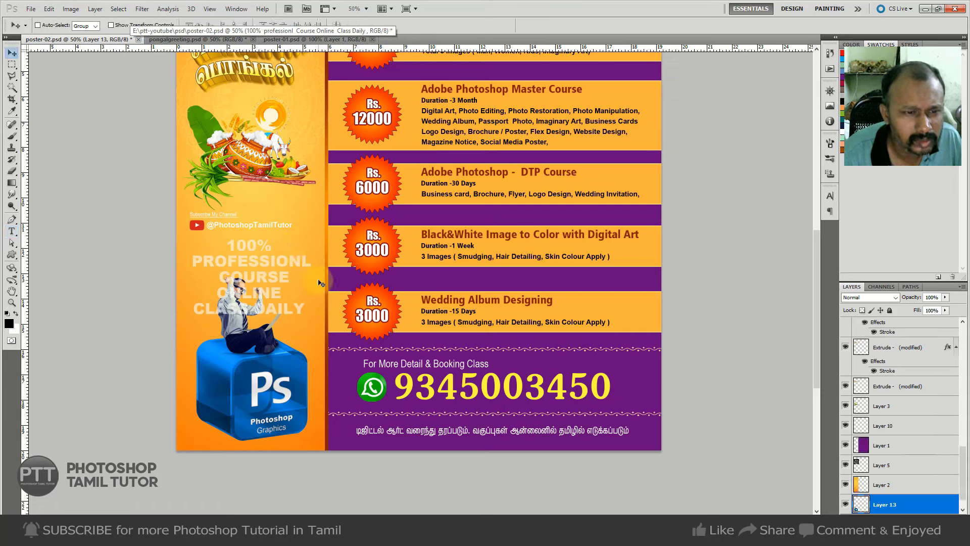
pyautogui.hotkey('ctrl', 'alt', 'z')
pyautogui.hotkey('ctrl', 'shift', 'z')
pyautogui.hotkey('ctrl', 'shift', 'z')
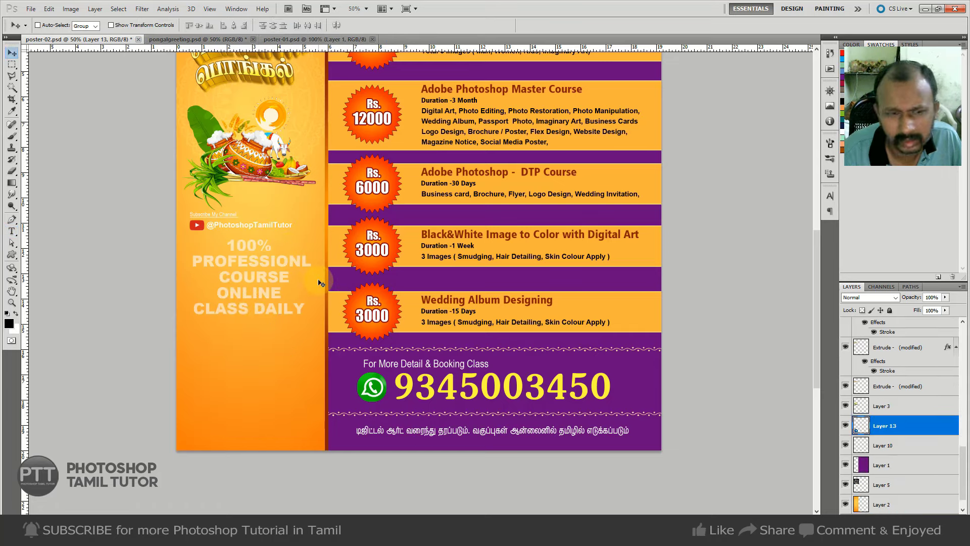
pyautogui.hotkey('ctrl', 'shift', 'z')
pyautogui.hotkey('ctrl', 'shift', 'z')
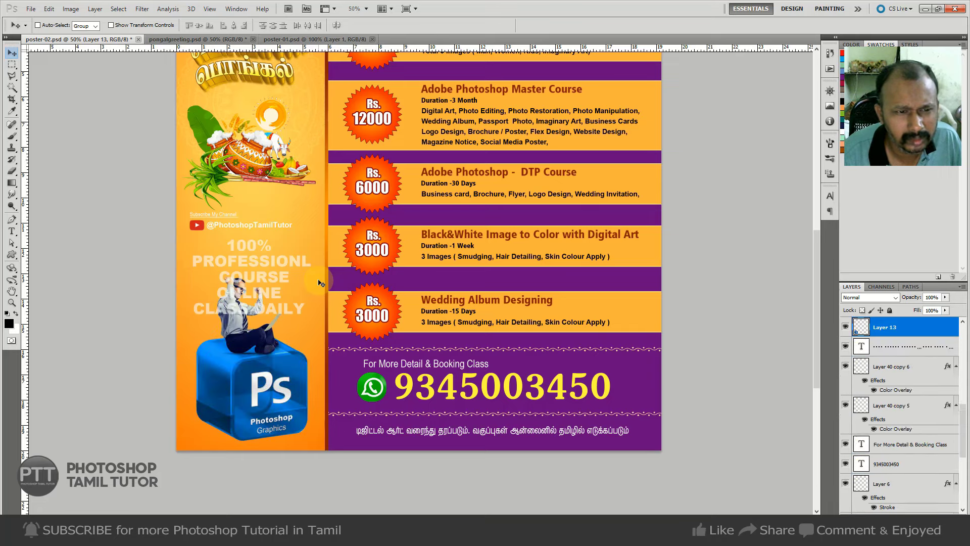
pyautogui.hotkey('ctrl', 'shift', 'z')
pyautogui.hotkey('ctrl', 'shift', 'z')
pyautogui.hotkey('ctrl', 'shift', 'z')
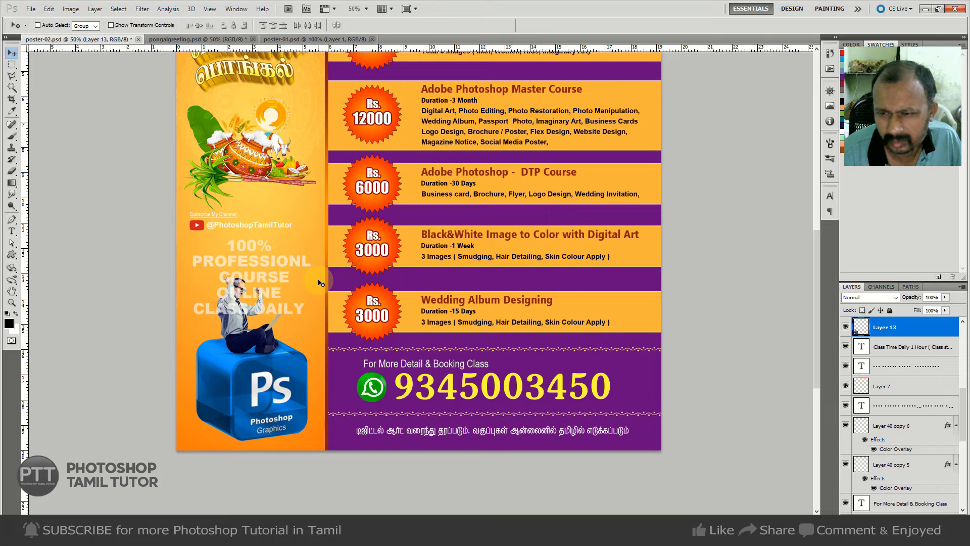
pyautogui.hotkey('ctrl', 'shift', 'z')
pyautogui.hotkey('ctrl', 'shift', 'z')
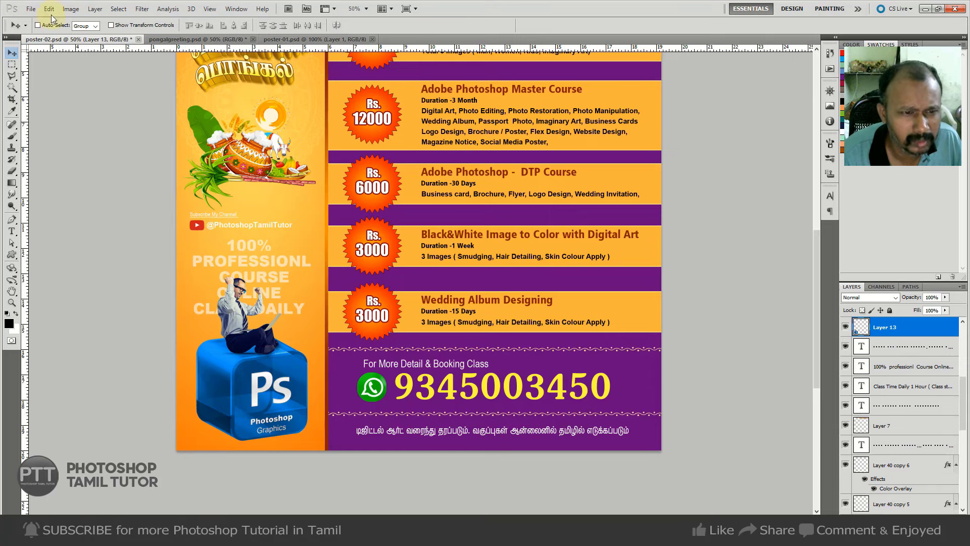
pyautogui.rightClick(271, 368)
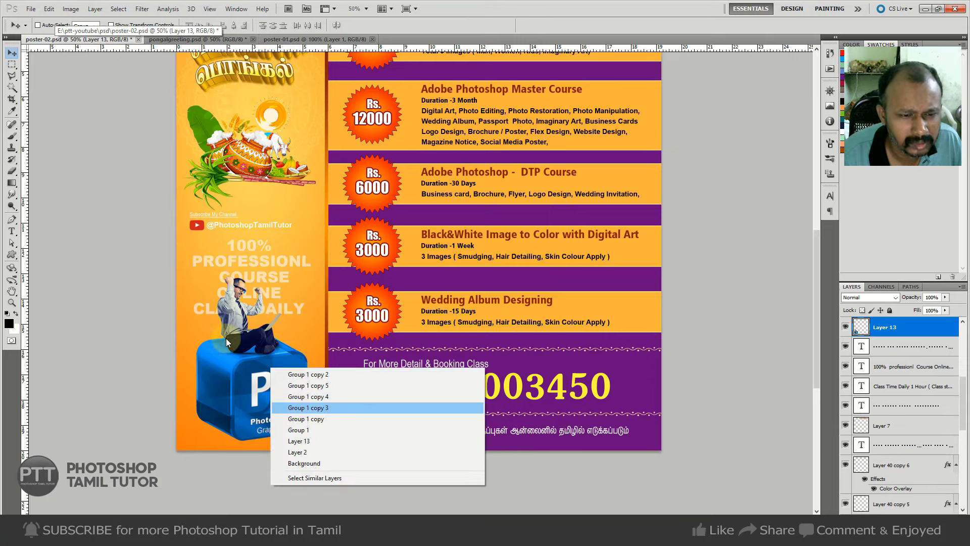
pyautogui.click(253, 373)
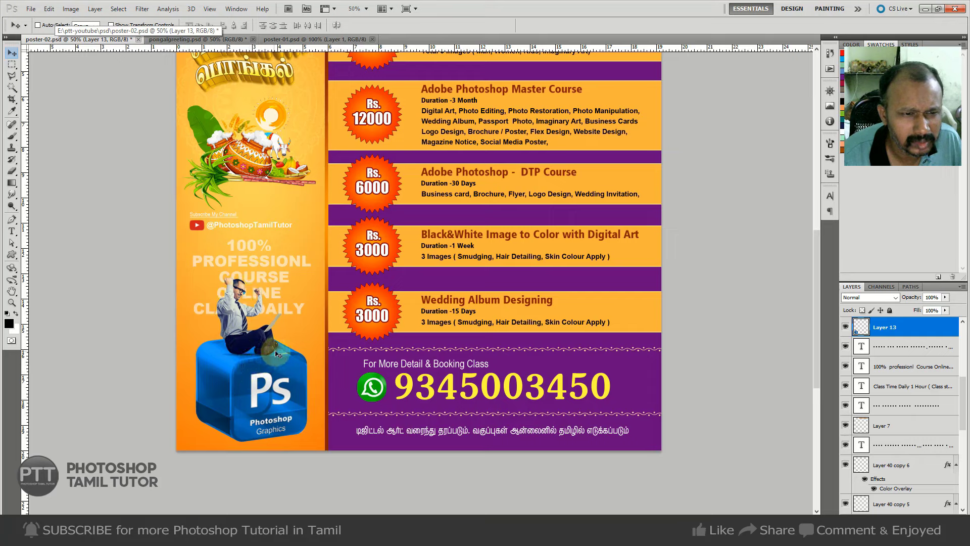
# Join COURSE and ONLINE onto one line in the left panel text.
pyautogui.press('t')
pyautogui.click(297, 281)
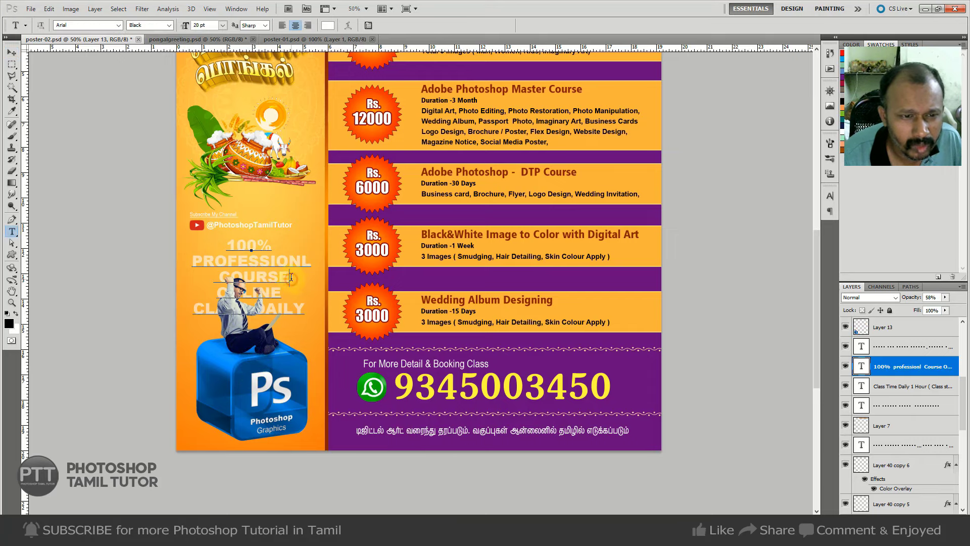
pyautogui.press('Delete')
pyautogui.hotkey('ctrl', 'Return')
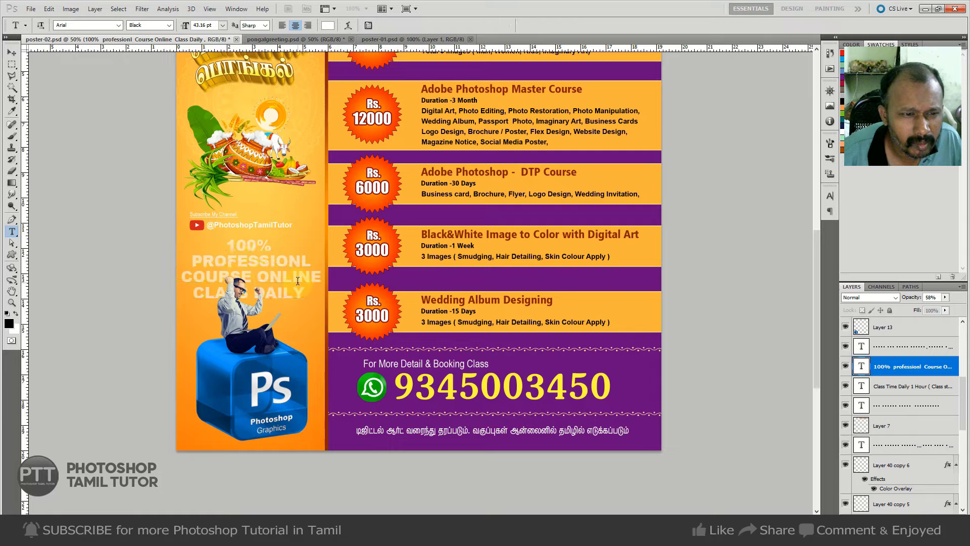
pyautogui.press('v')
# Select the cube figure's layer and scale the figure down to about 91%.
pyautogui.click(307, 300)
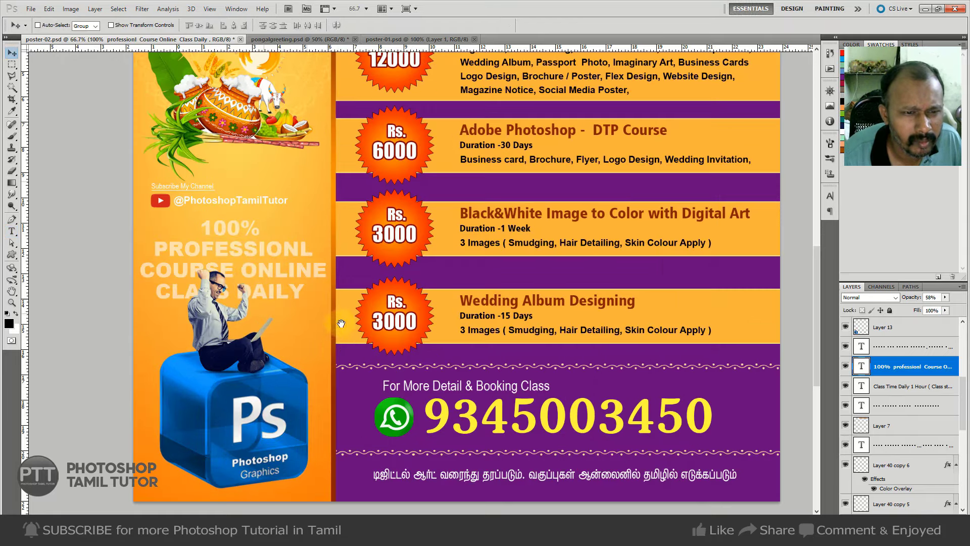
pyautogui.moveTo(332, 352); pyautogui.dragTo(310, 283)
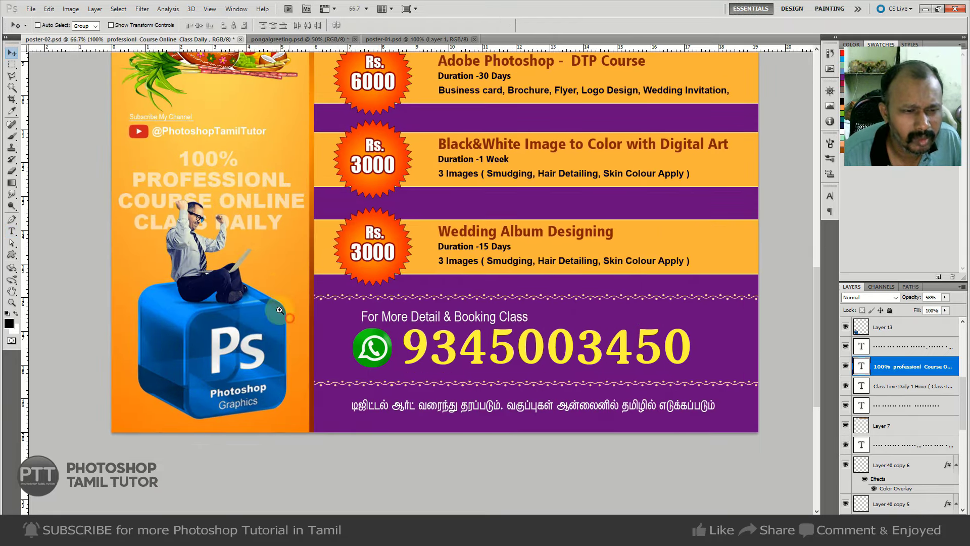
pyautogui.keyDown('alt'); pyautogui.click(274, 307); pyautogui.keyUp('alt')
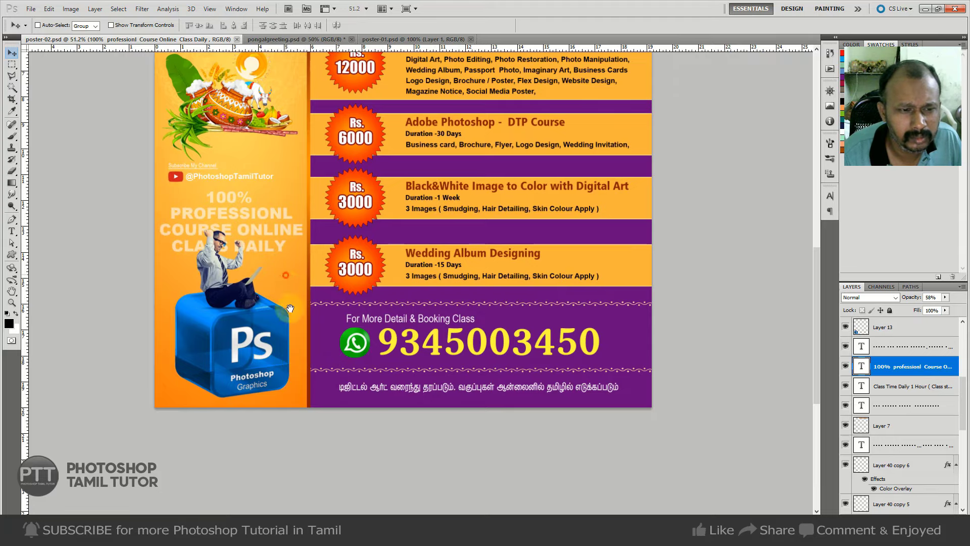
pyautogui.moveTo(288, 308); pyautogui.dragTo(286, 460)
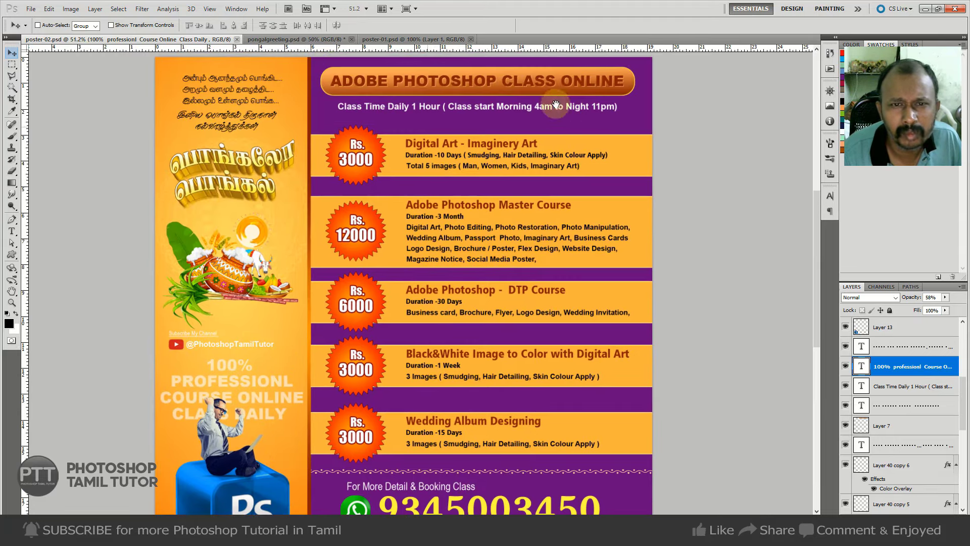
pyautogui.moveTo(621, 165); pyautogui.dragTo(621, 257)
pyautogui.moveTo(367, 467); pyautogui.dragTo(376, 265)
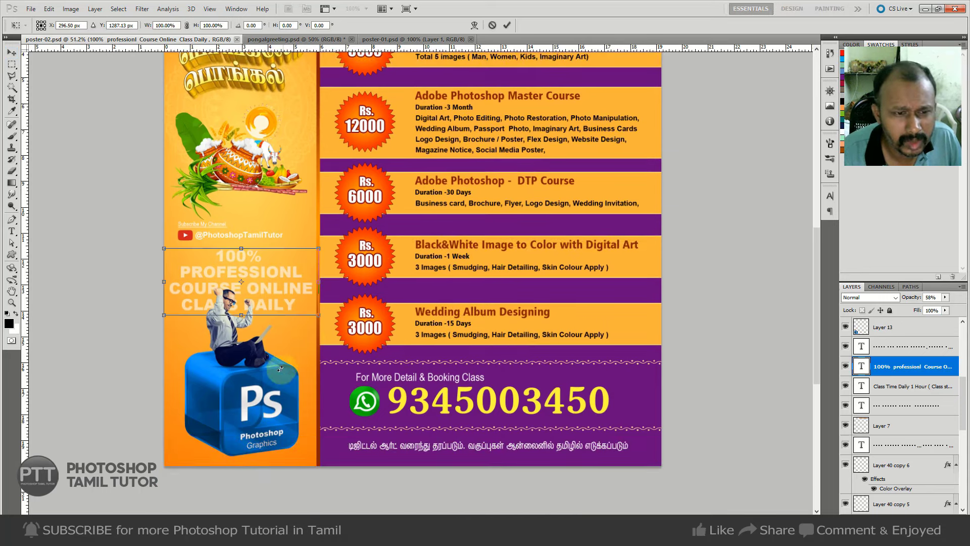
pyautogui.click(270, 380)
pyautogui.rightClick(270, 380)
pyautogui.click(303, 452)
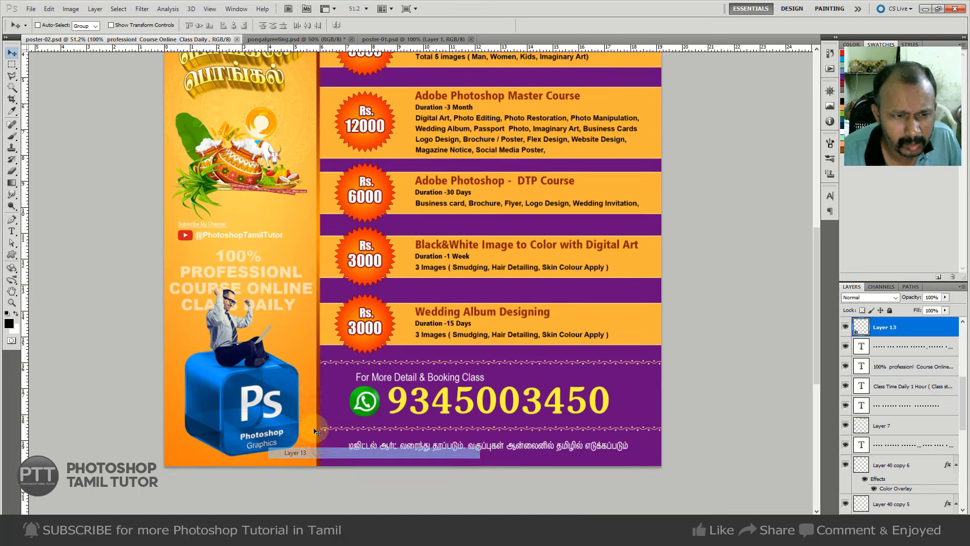
pyautogui.hotkey('ctrl', 't')
pyautogui.moveTo(299, 285); pyautogui.dragTo(293, 291)
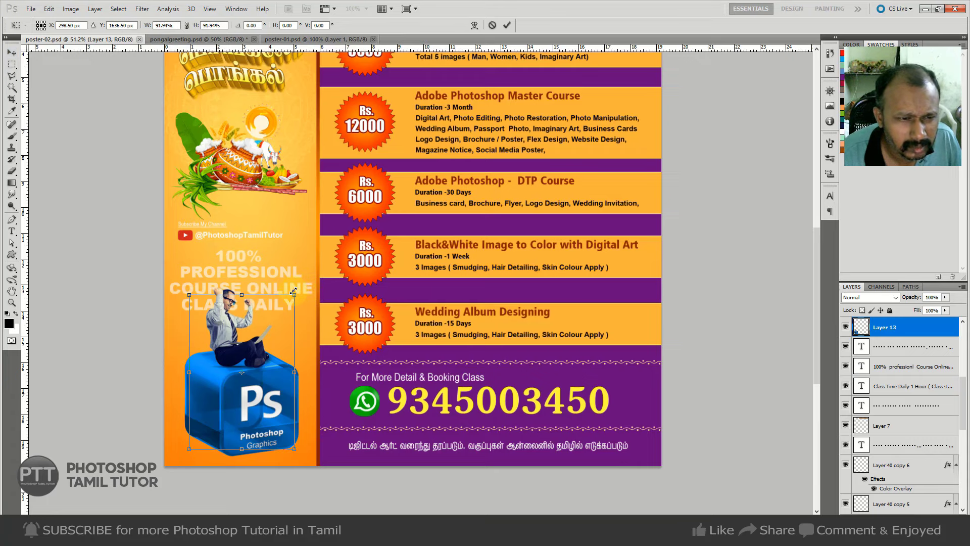
pyautogui.doubleClick(260, 356)
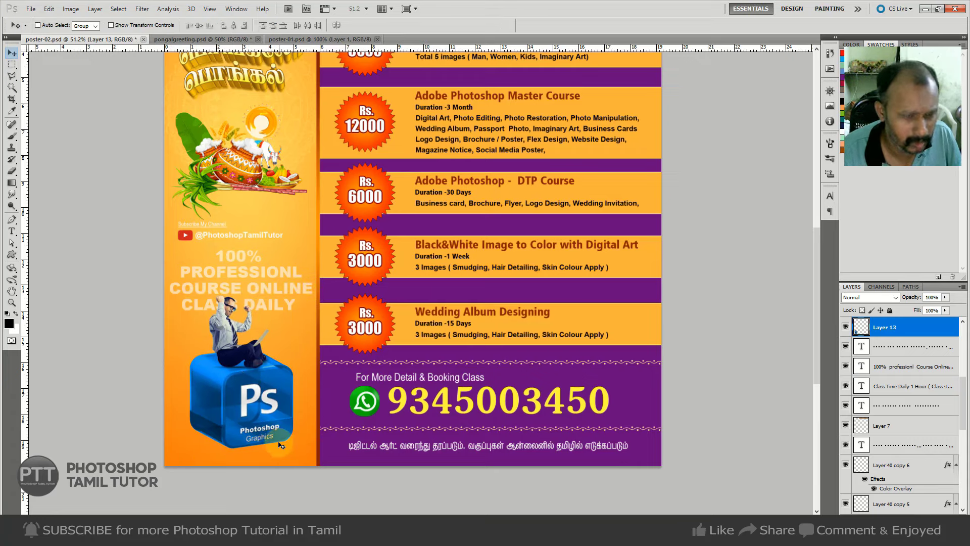
# Create a new Layer 14 and move it below the cube's Layer 13.
pyautogui.hotkey('ctrl', 'shift', 'n')
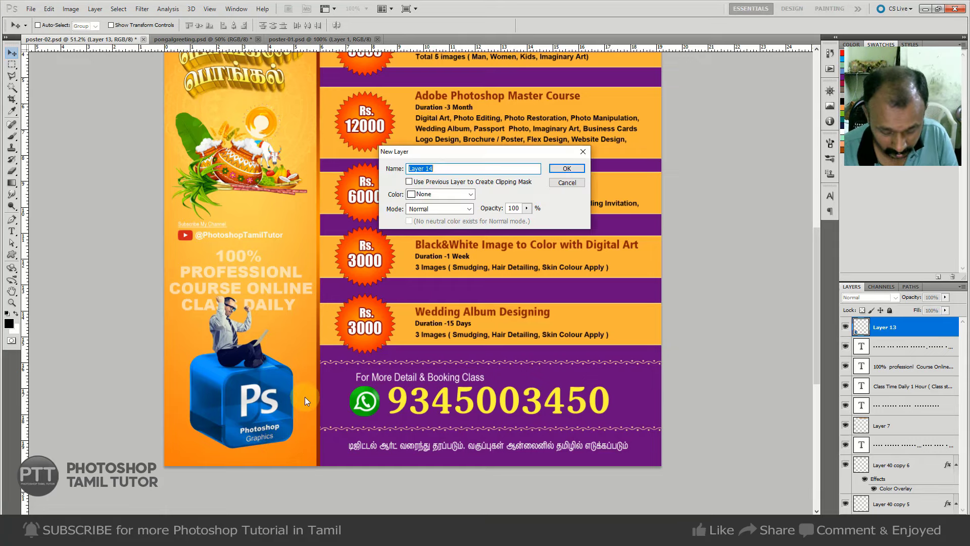
pyautogui.press('Return')
pyautogui.press('b')
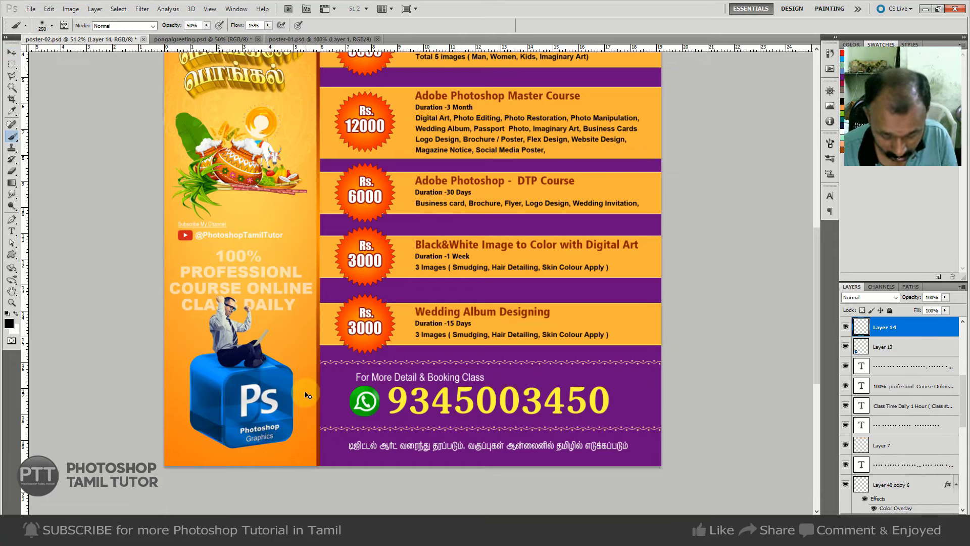
pyautogui.hotkey('ctrl', '[')
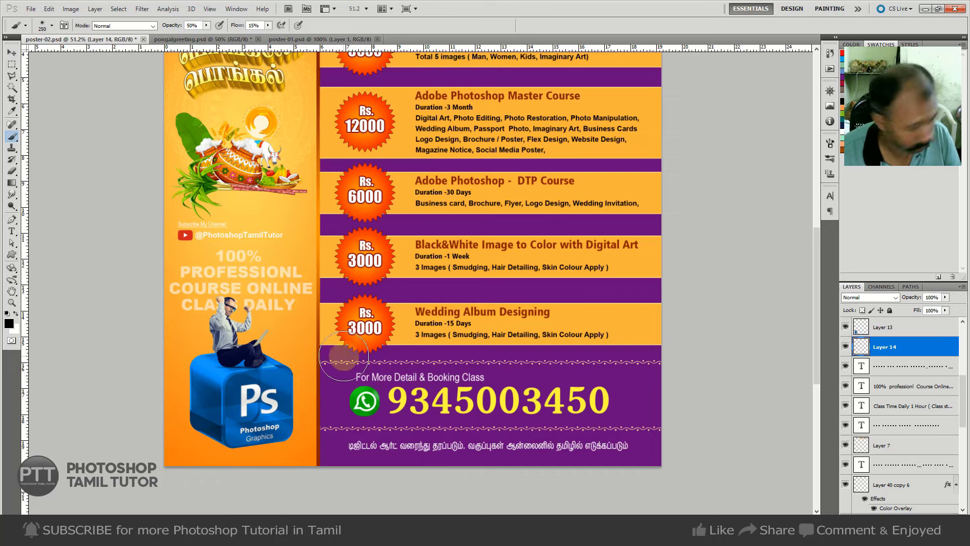
# Paint a soft brushed shadow along and beneath the cube's bottom edge.
pyautogui.press('[')
pyautogui.moveTo(212, 419); pyautogui.dragTo(217, 433)
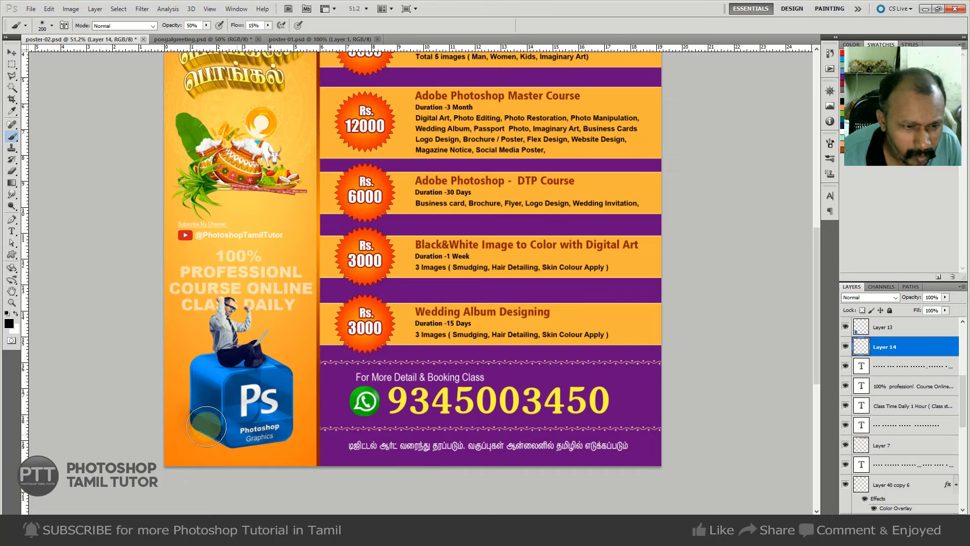
pyautogui.press('[')
pyautogui.press('[')
pyautogui.press('[')
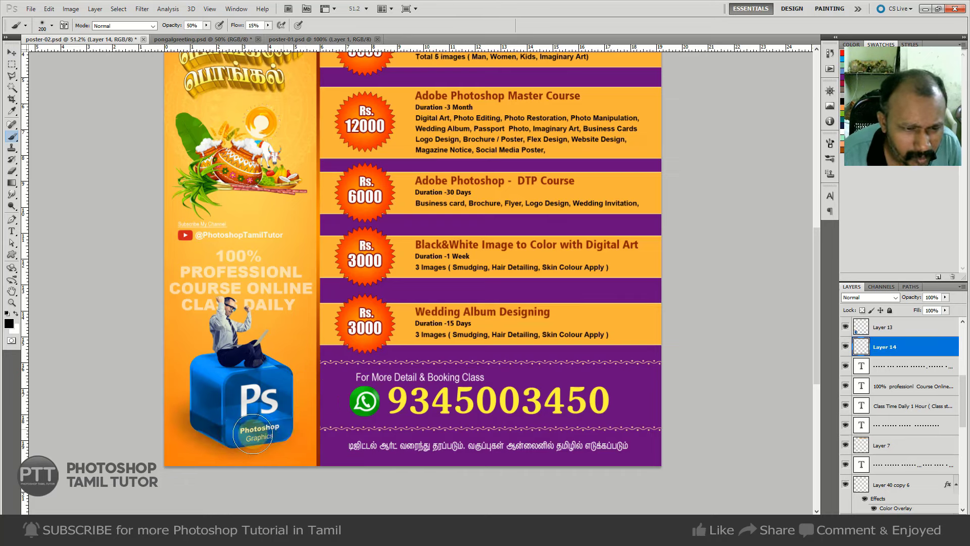
pyautogui.moveTo(191, 425)
pyautogui.mouseDown()
pyautogui.moveTo(237, 441)
pyautogui.moveTo(284, 436)
pyautogui.mouseUp()
pyautogui.press(']')
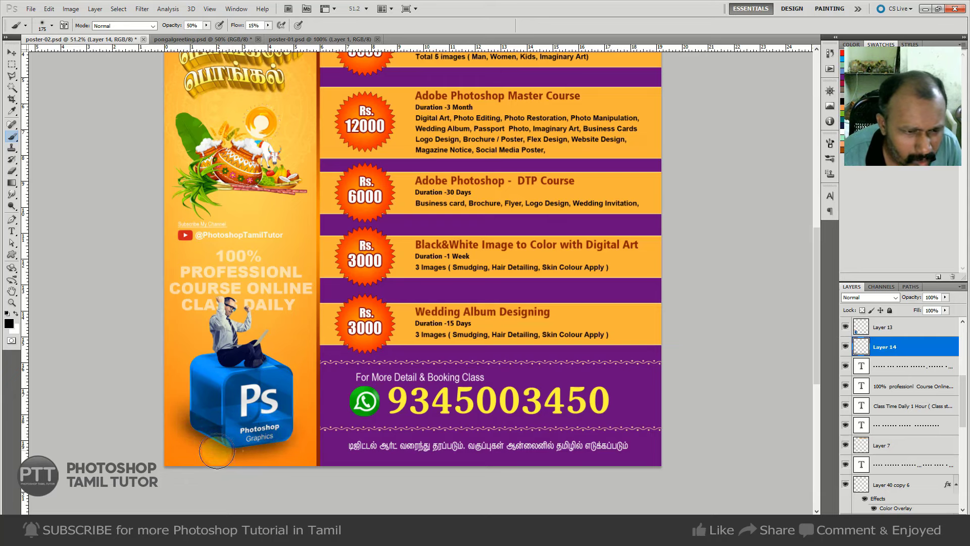
pyautogui.press(']')
pyautogui.press(']')
pyautogui.press(']')
pyautogui.click(189, 462)
pyautogui.press('[')
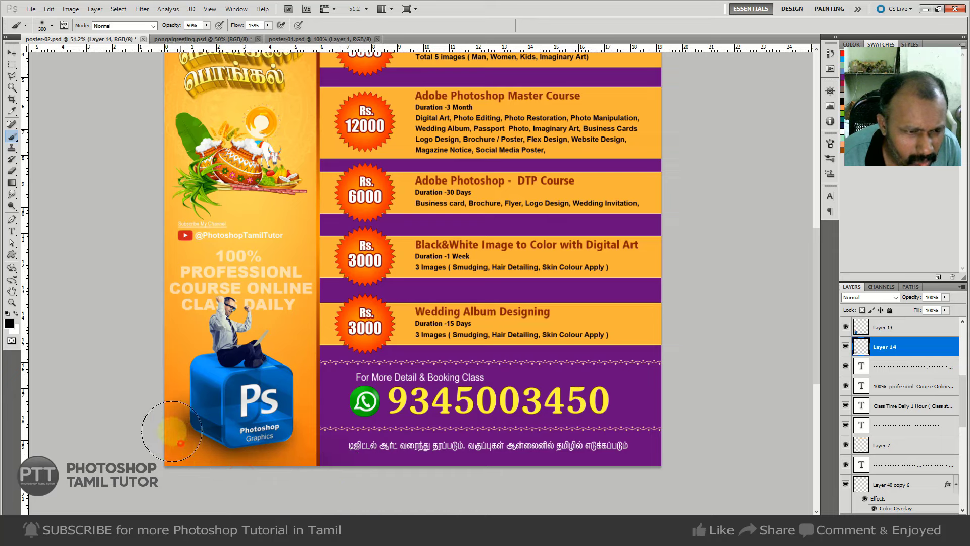
pyautogui.click(237, 448)
pyautogui.moveTo(236, 447); pyautogui.dragTo(364, 467)
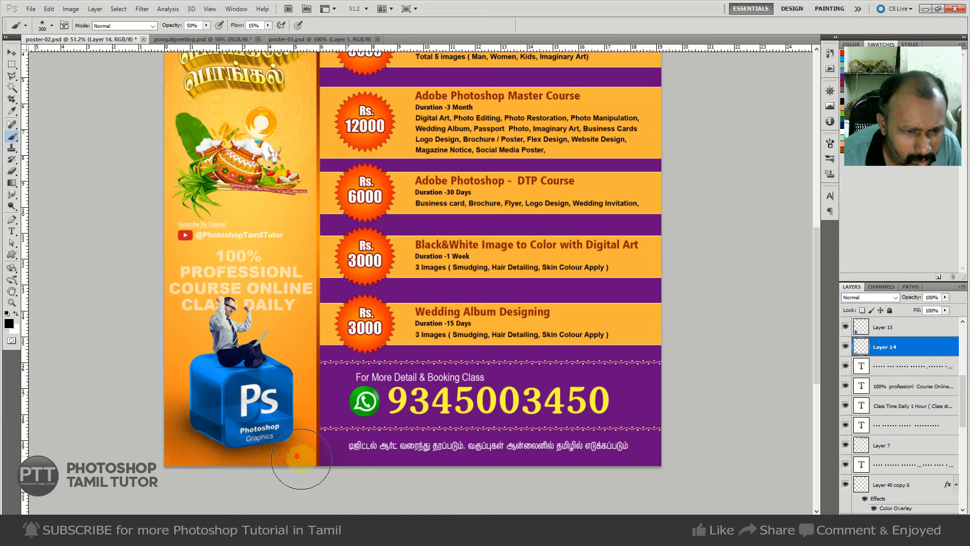
pyautogui.press('v')
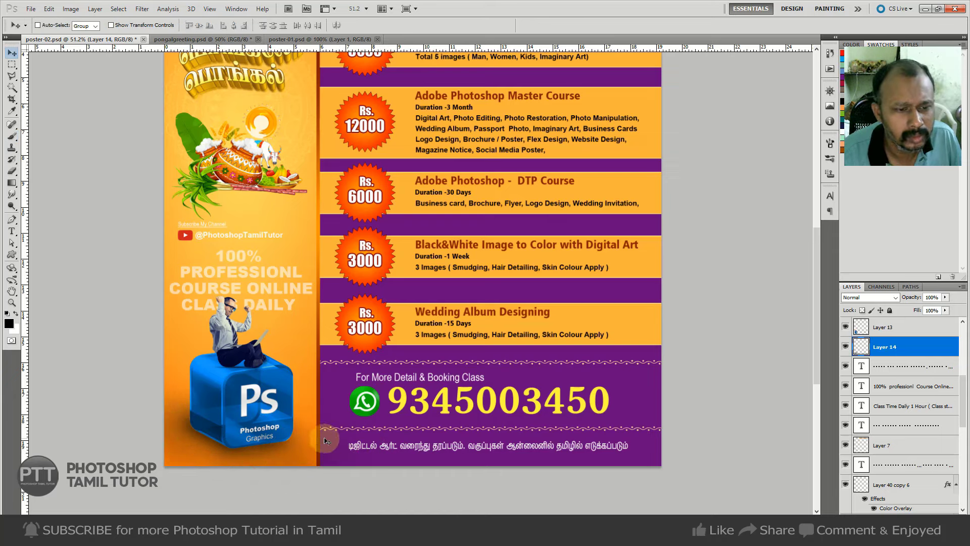
pyautogui.hotkey('ctrl', 'Tab')
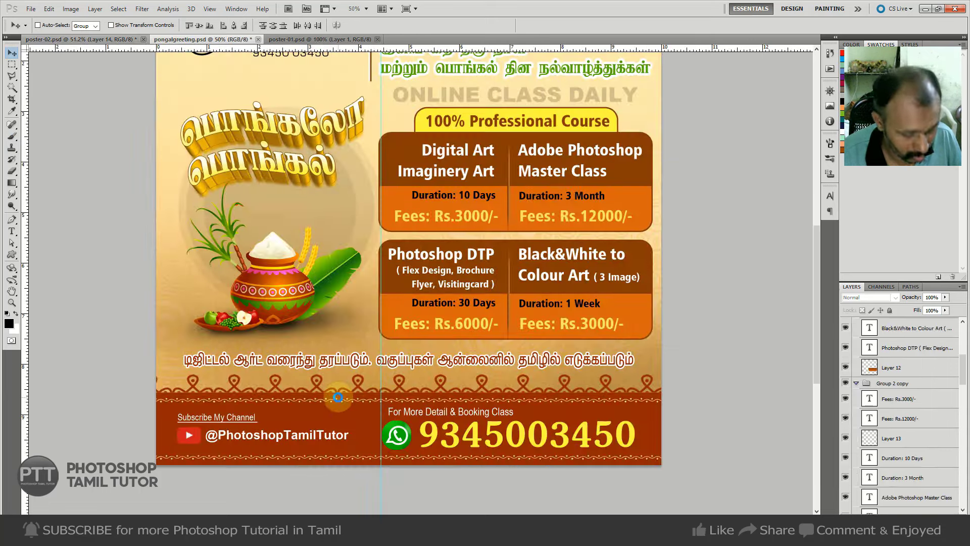
# Close pongalgreeting.psd without saving and return to the price poster.
pyautogui.hotkey('ctrl', 'w')
pyautogui.click(487, 202)
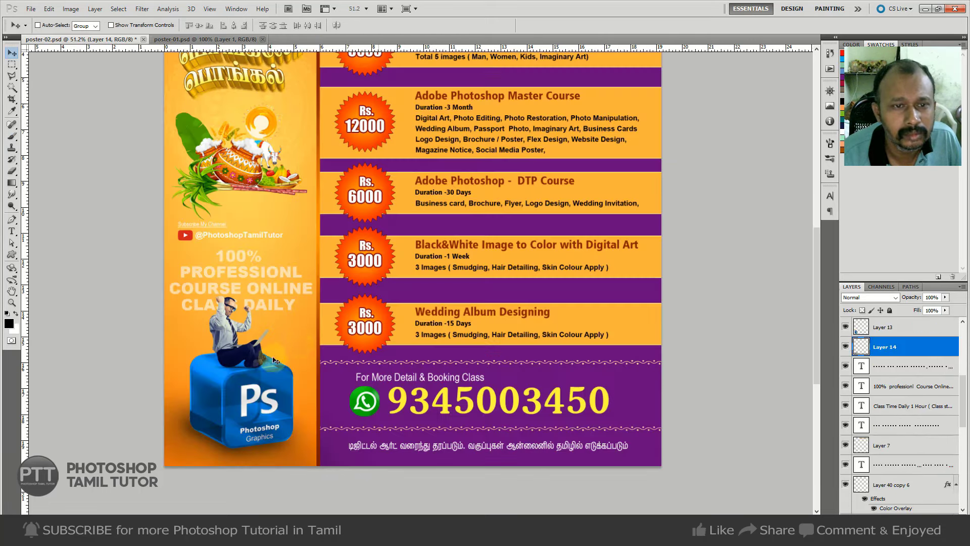
pyautogui.hotkey('ctrl', 'Tab')
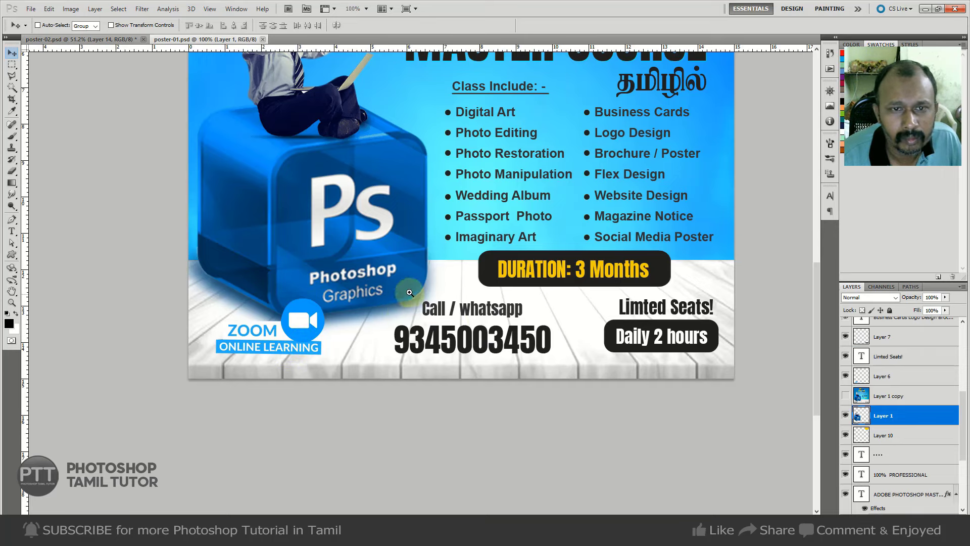
pyautogui.hotkey('ctrl', '0')
pyautogui.hotkey('ctrl', 'Tab')
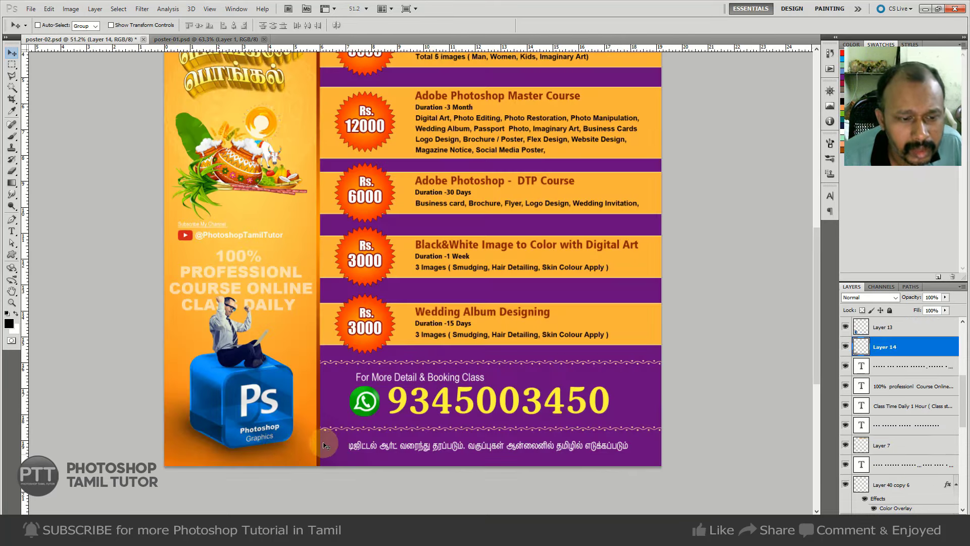
# Review the whole price poster in full-screen mode, then return to the normal workspace.
pyautogui.scroll(5, 527, 307)
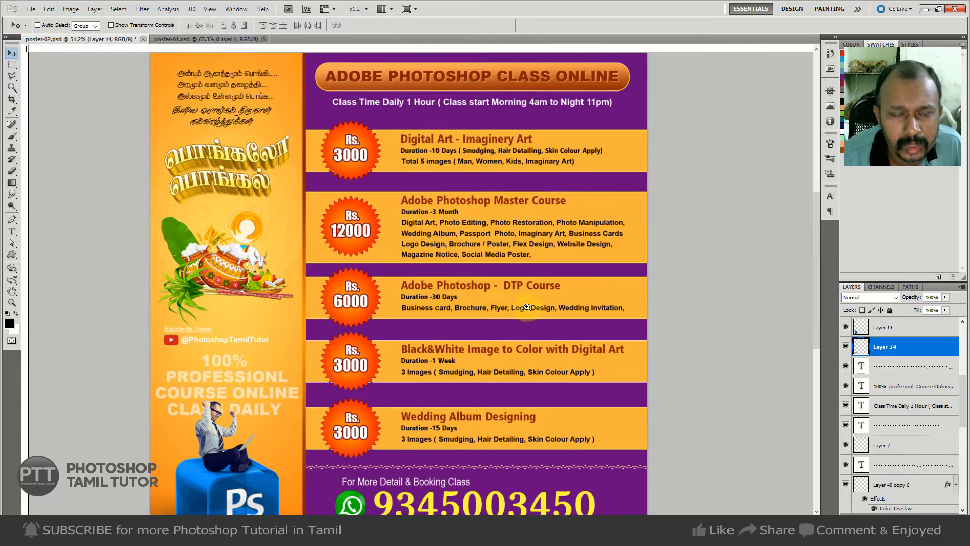
pyautogui.scroll(-1, 527, 307)
pyautogui.scroll(-1, 527, 307)
pyautogui.scroll(1, 550, 400)
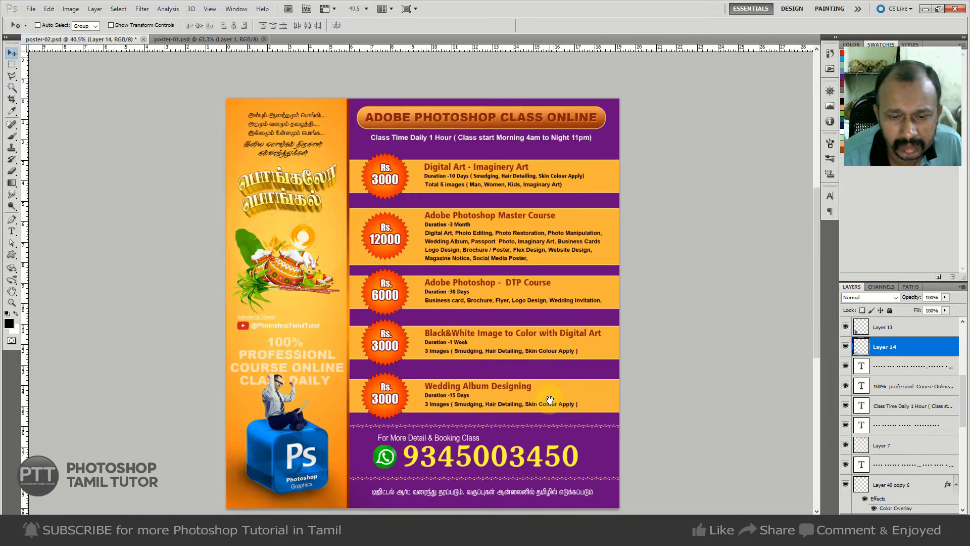
pyautogui.moveTo(550, 400); pyautogui.dragTo(521, 360)
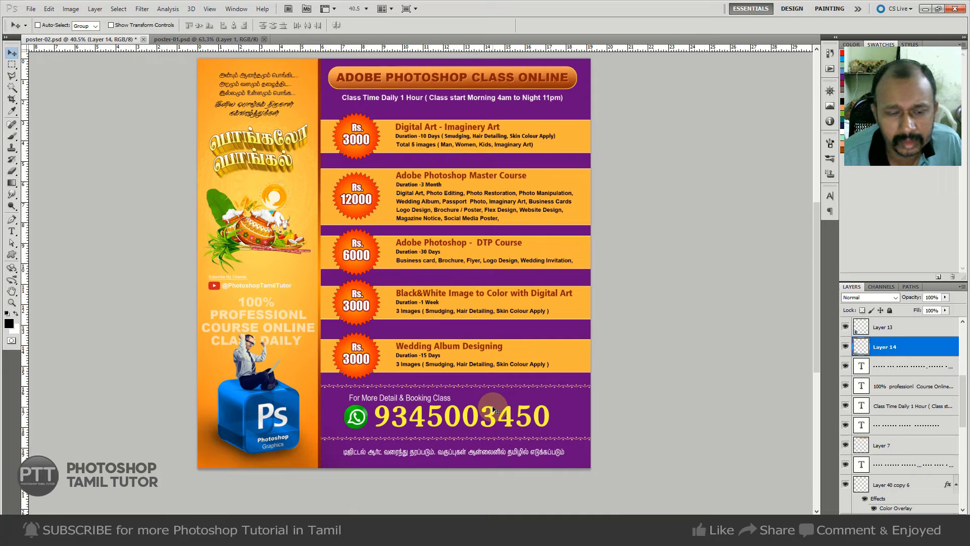
pyautogui.press('f')
pyautogui.press('f')
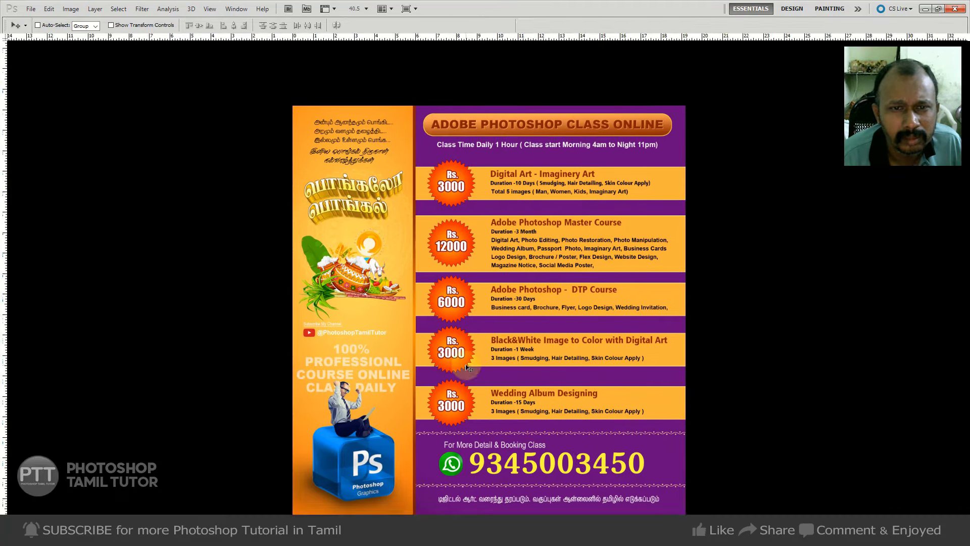
pyautogui.click(596, 207)
pyautogui.moveTo(628, 256); pyautogui.dragTo(571, 254)
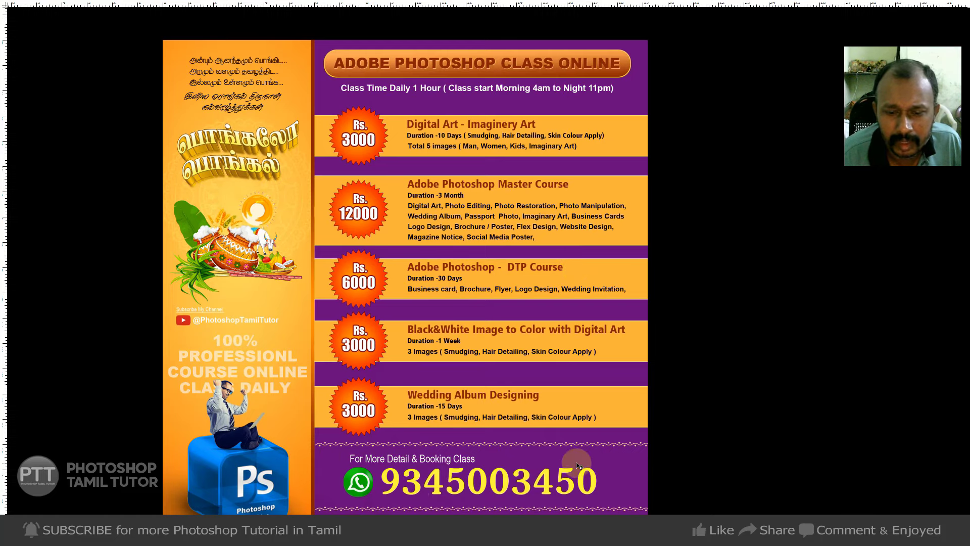
pyautogui.moveTo(577, 448); pyautogui.dragTo(564, 410)
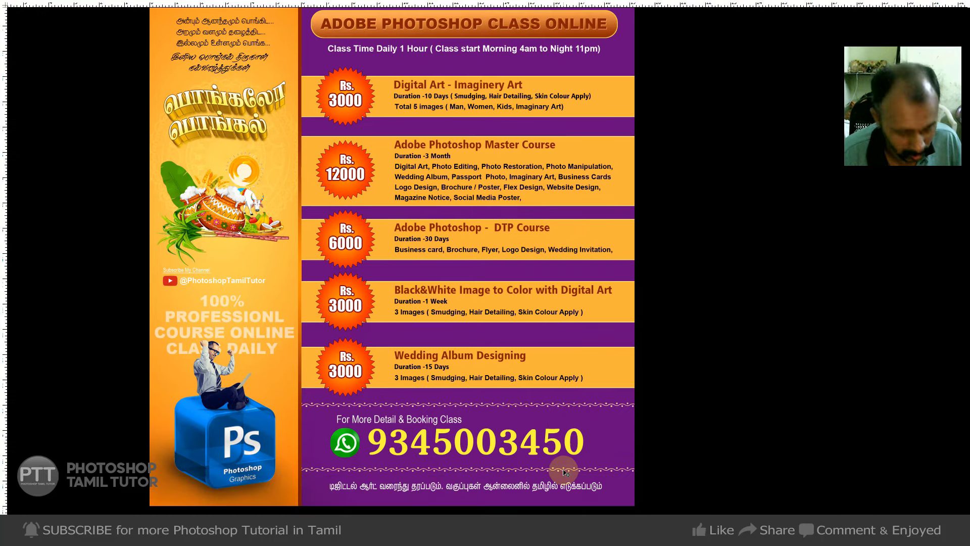
pyautogui.tripleClick(472, 483)
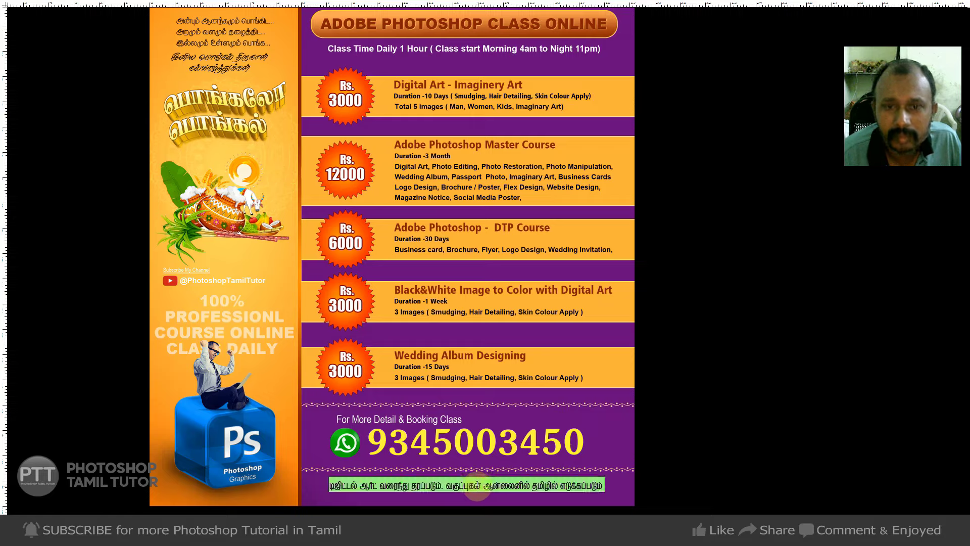
pyautogui.press('Escape')
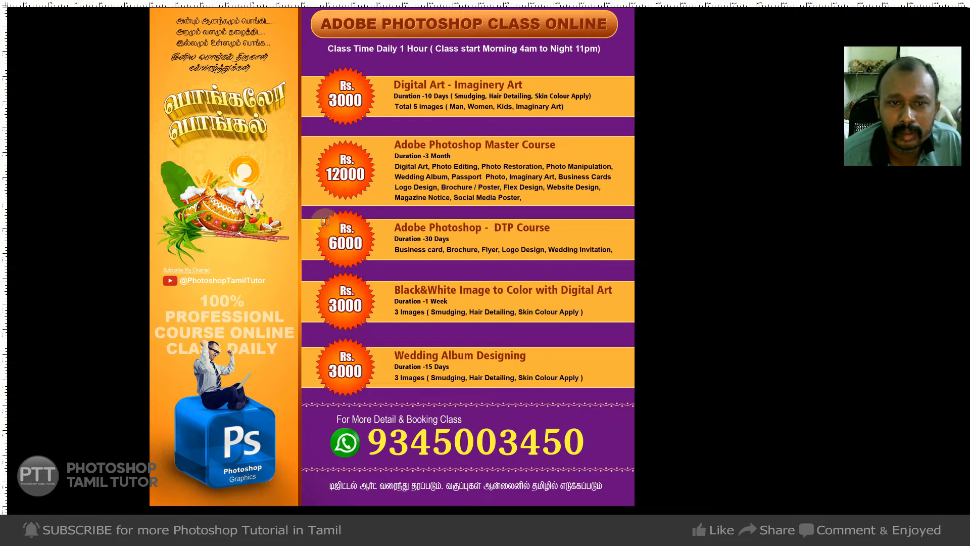
pyautogui.press('f')
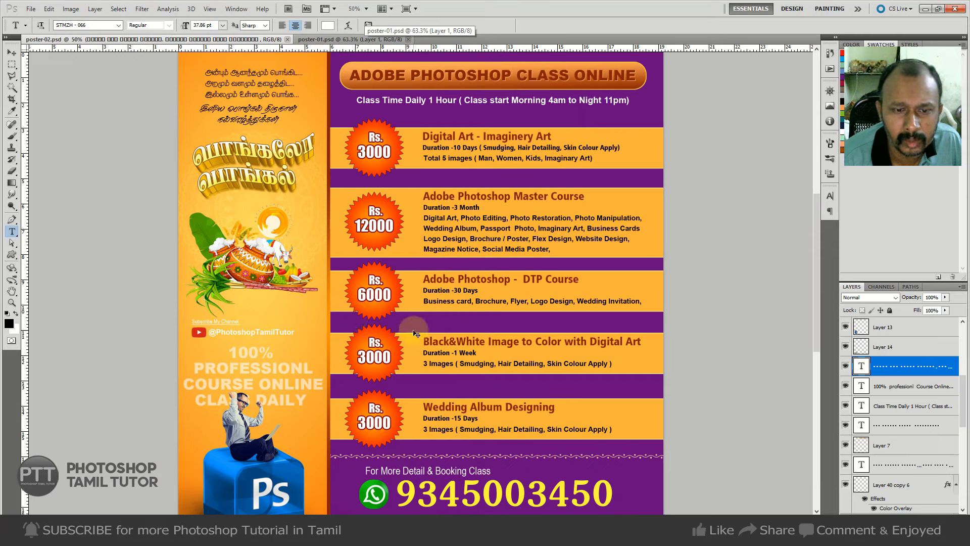
# Correct the heading to 'Black & White Image to Color with Digital Art' with spaced ampersand.
pyautogui.click(450, 339)
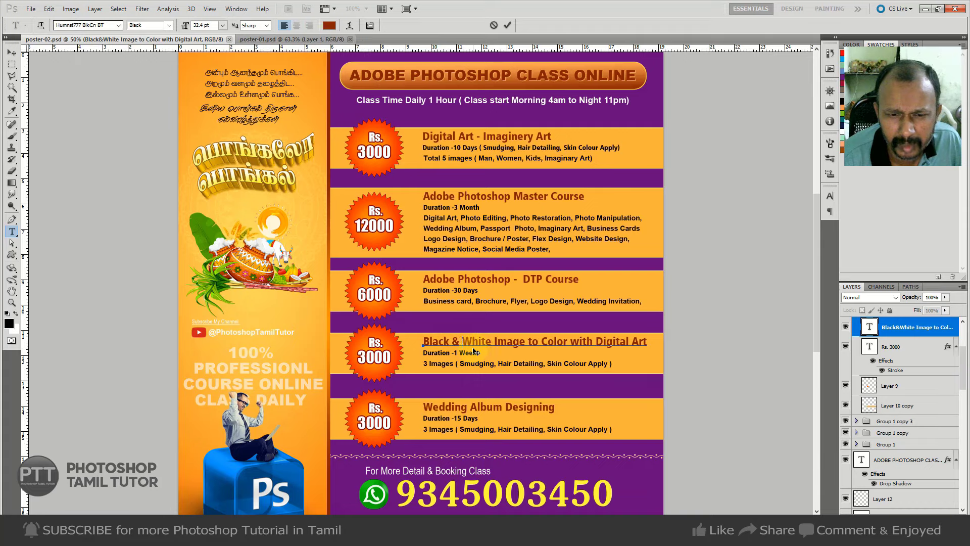
pyautogui.hotkey('ctrl', 'Return')
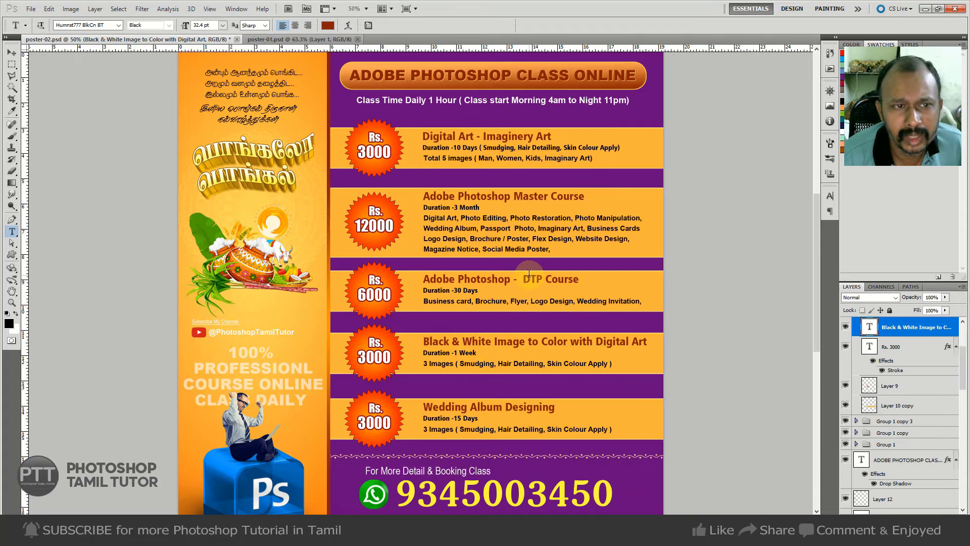
pyautogui.click(11, 55)
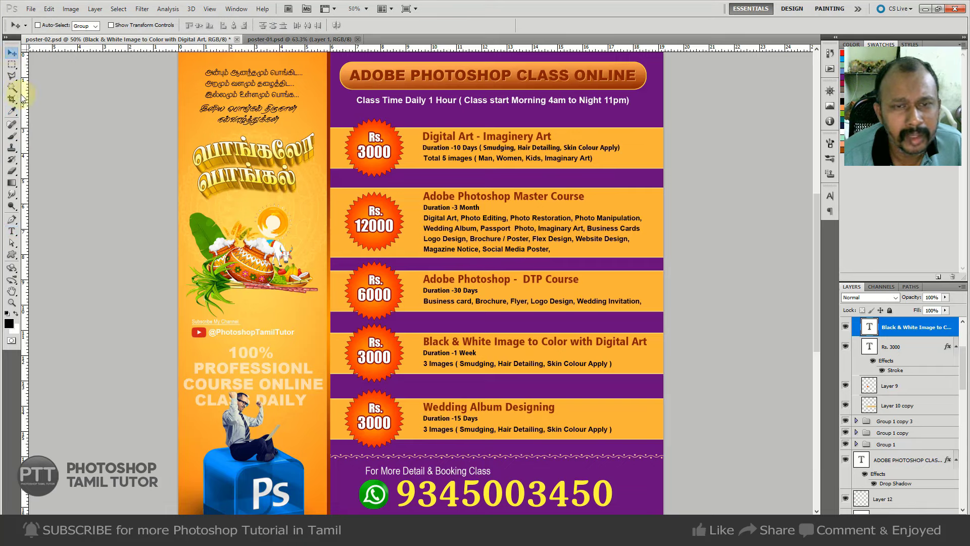
pyautogui.click(408, 176)
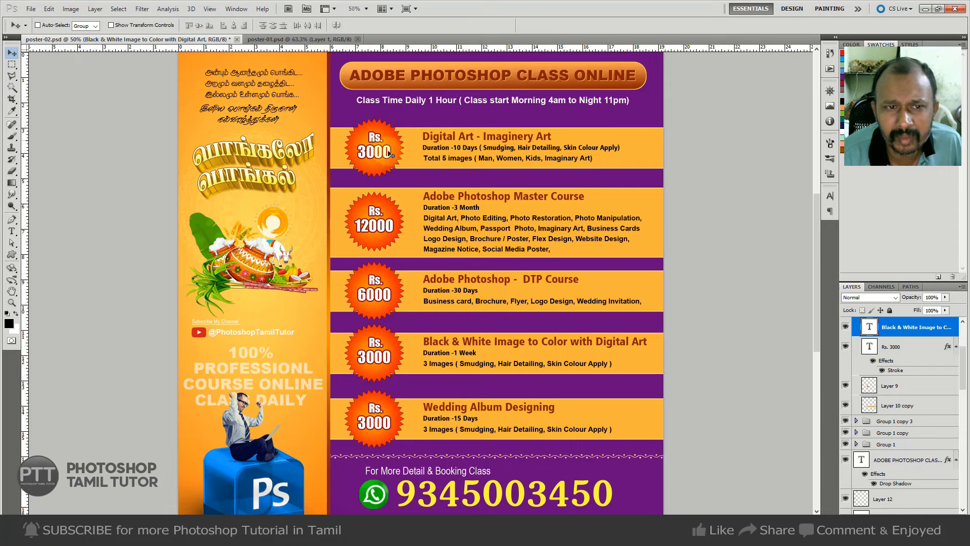
pyautogui.click(358, 171)
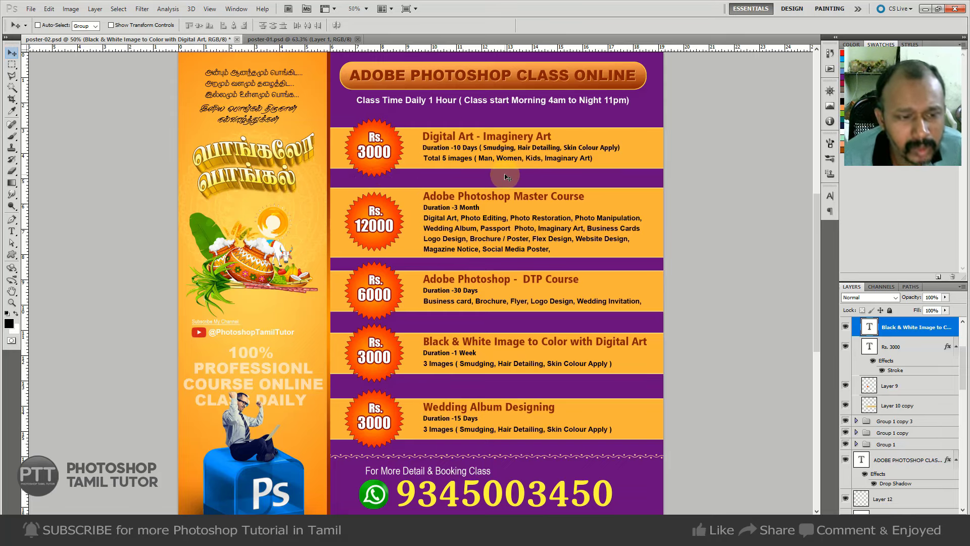
pyautogui.rightClick(257, 358)
pyautogui.click(324, 335)
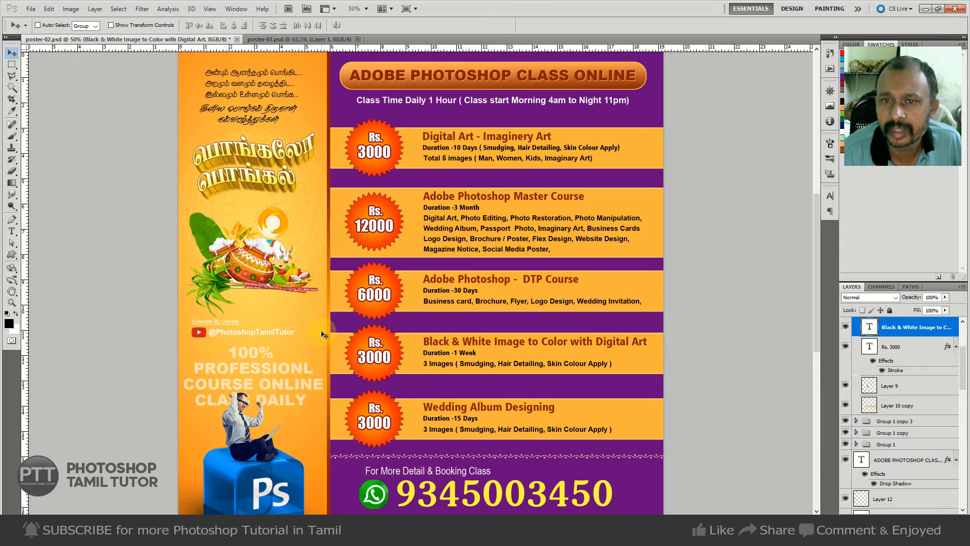